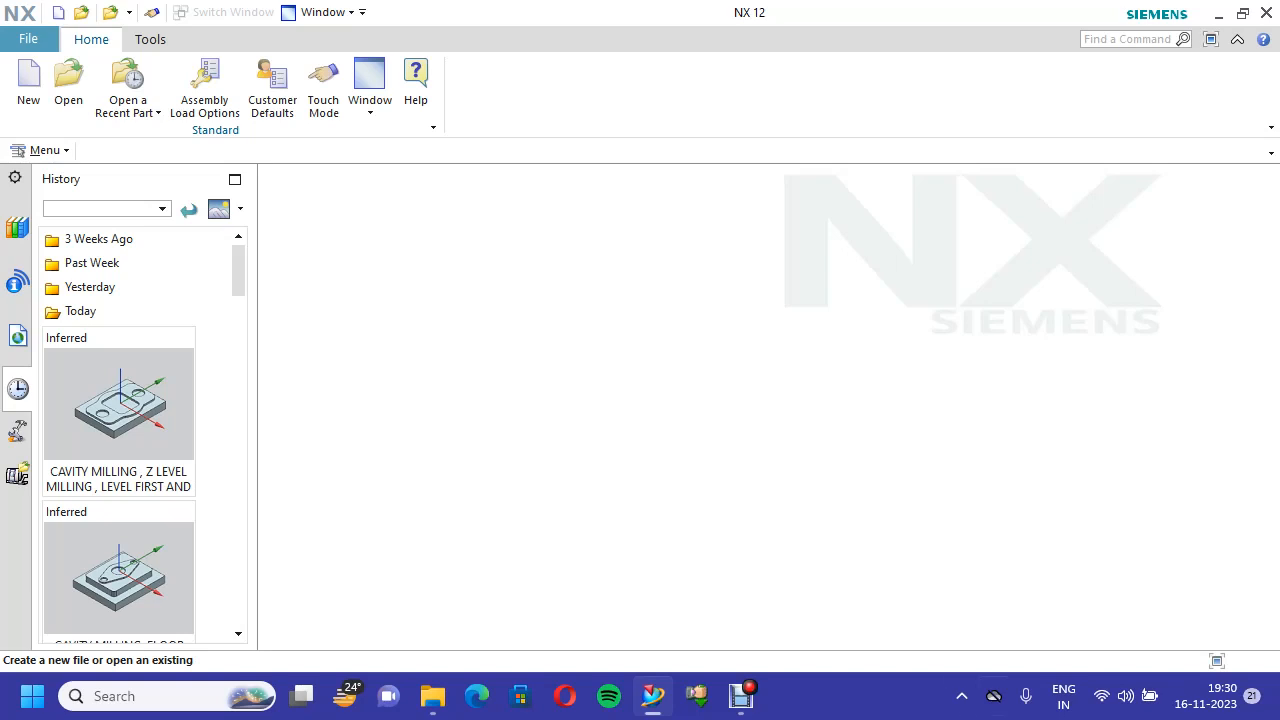
# Create a new millimetre part from the Model template and start a sketch on the inferred XY plane
pyautogui.click(28, 85)
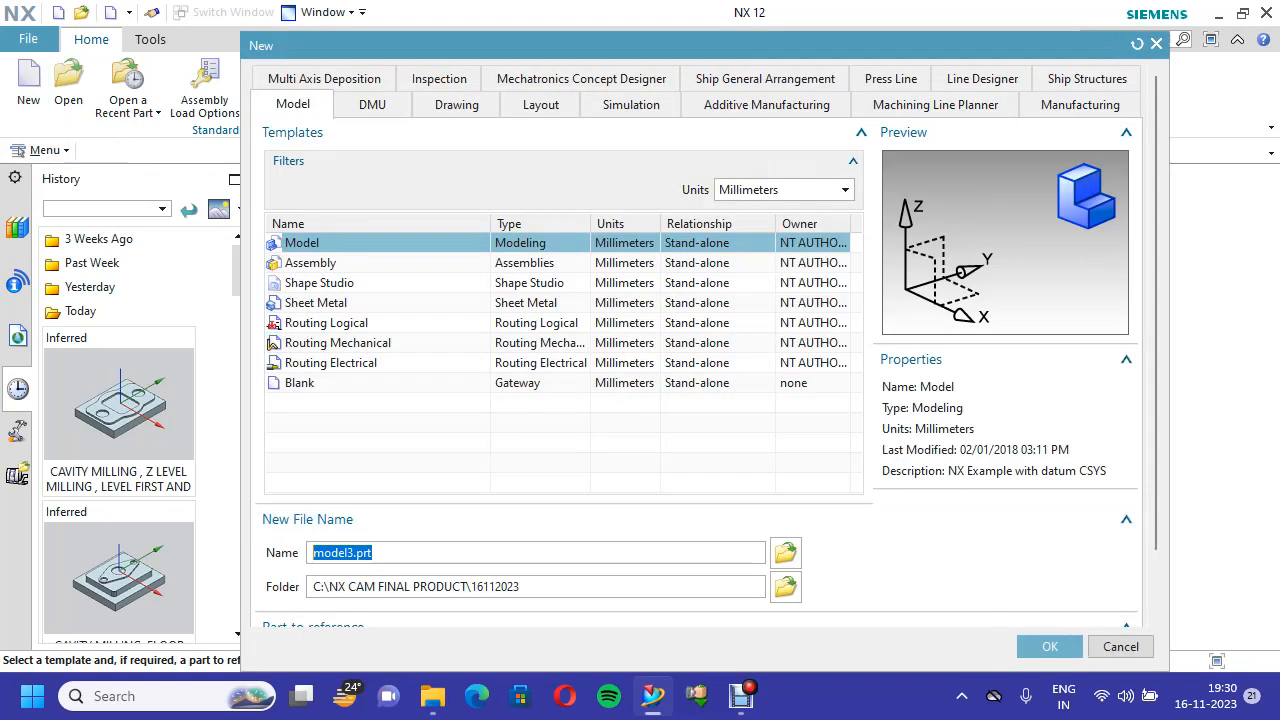
pyautogui.press('Return')
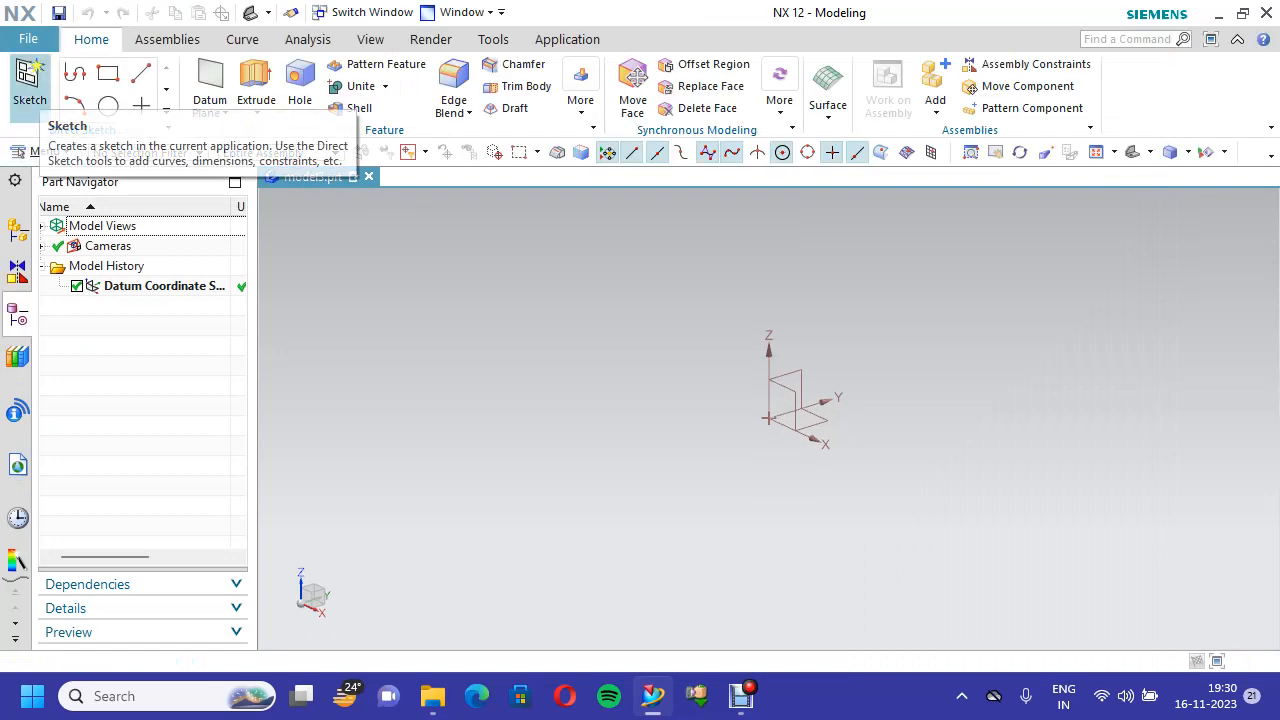
pyautogui.click(30, 85)
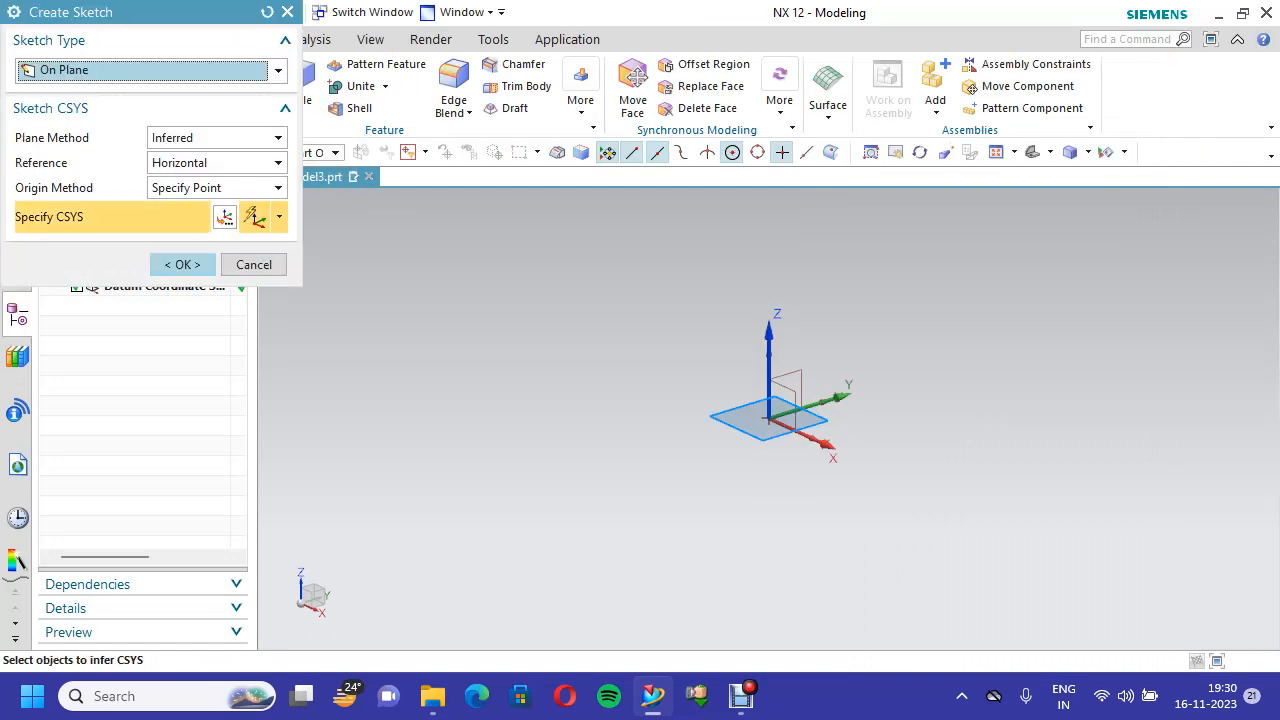
pyautogui.click(182, 264)
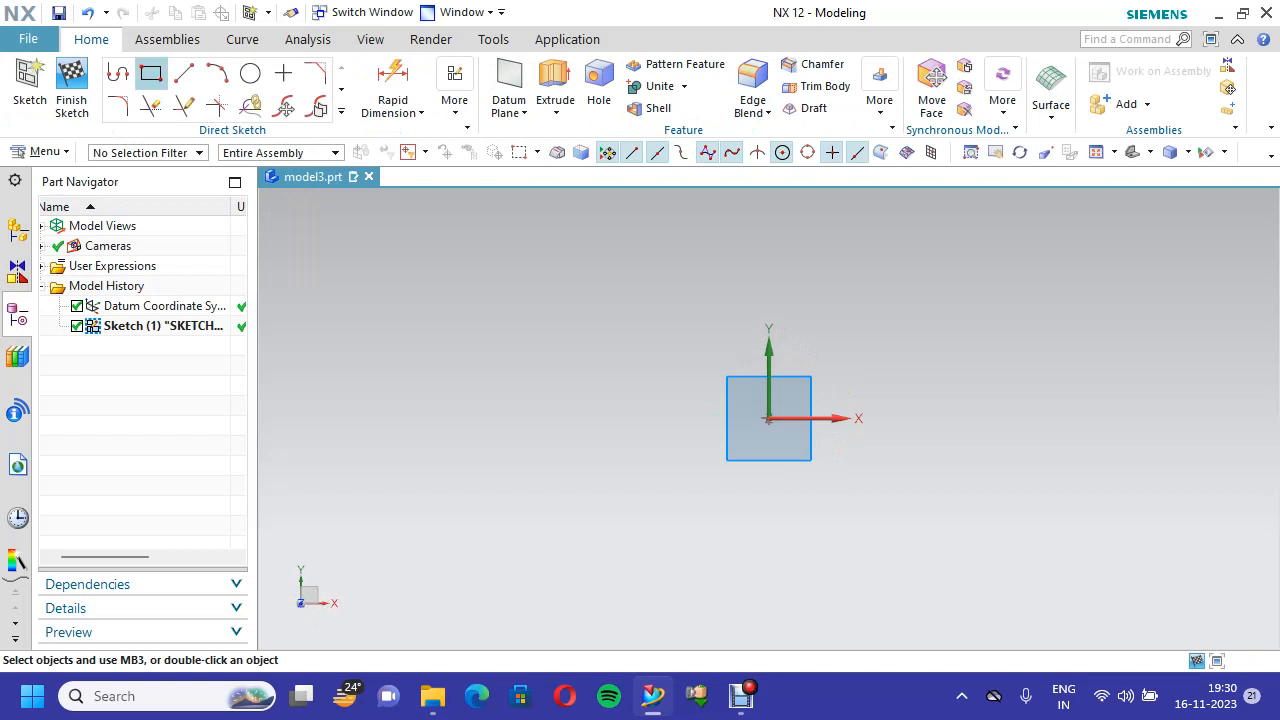
# Sketch a rectangle from its center at the origin, 100 mm wide, 200 mm high and at a 0° angle
pyautogui.click(150, 73)
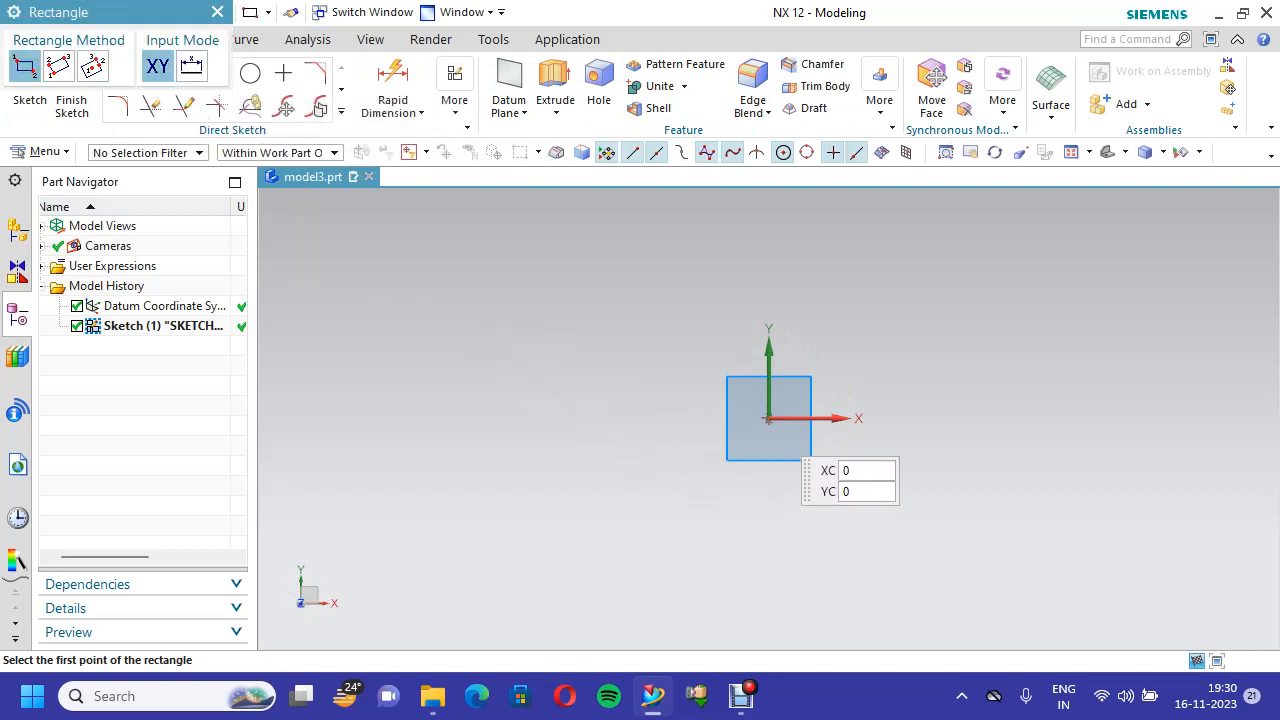
pyautogui.click(768, 418)
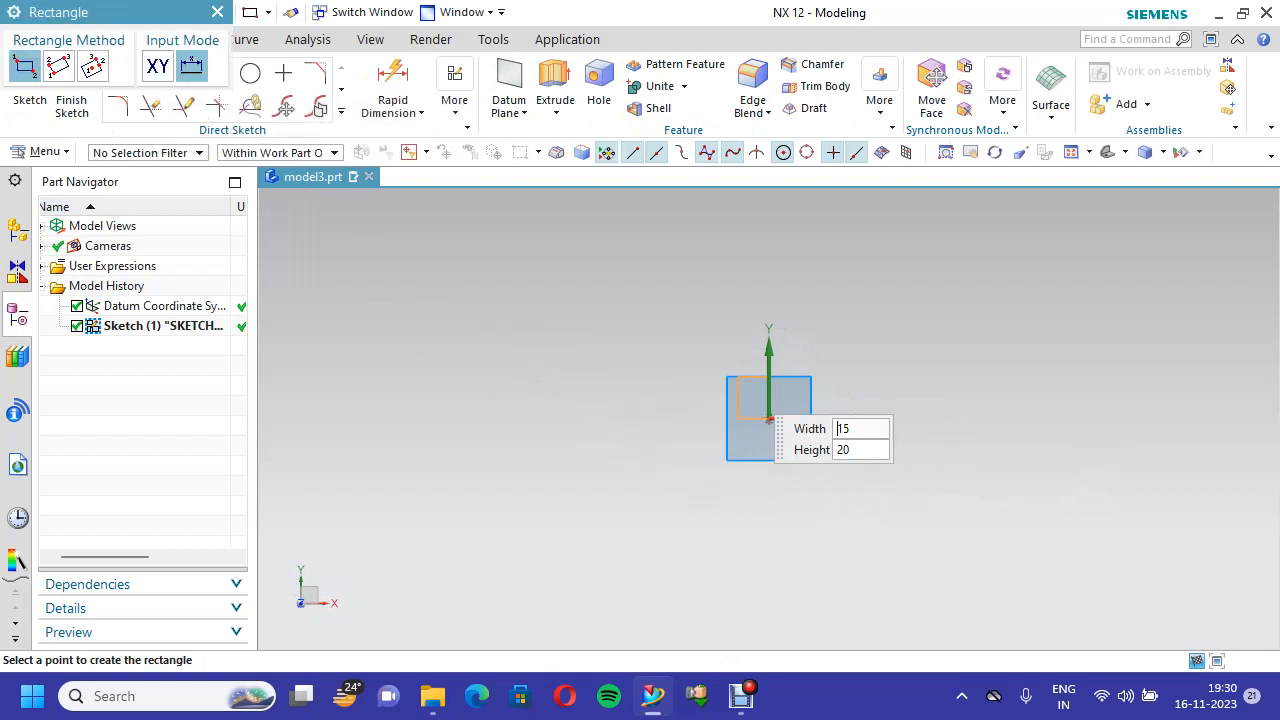
pyautogui.click(93, 65)
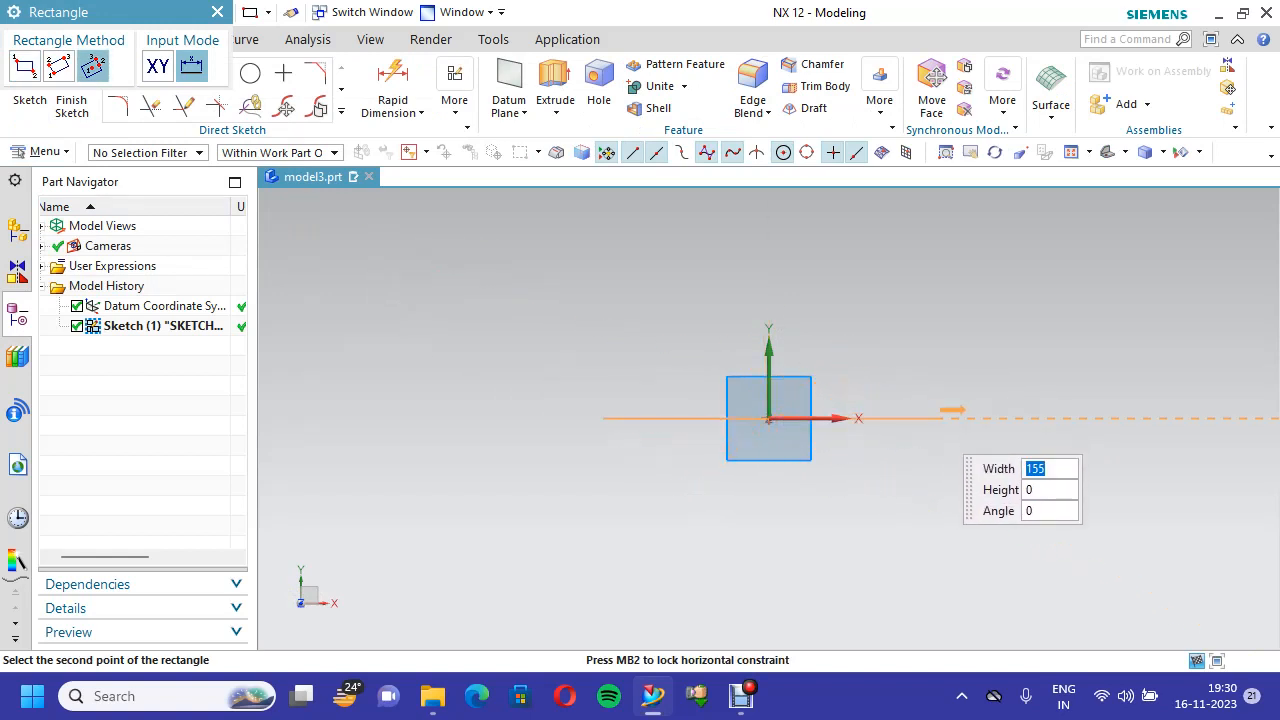
pyautogui.write('100')
pyautogui.press('Tab')
pyautogui.write('200')
pyautogui.press('Tab')
pyautogui.press('Return')
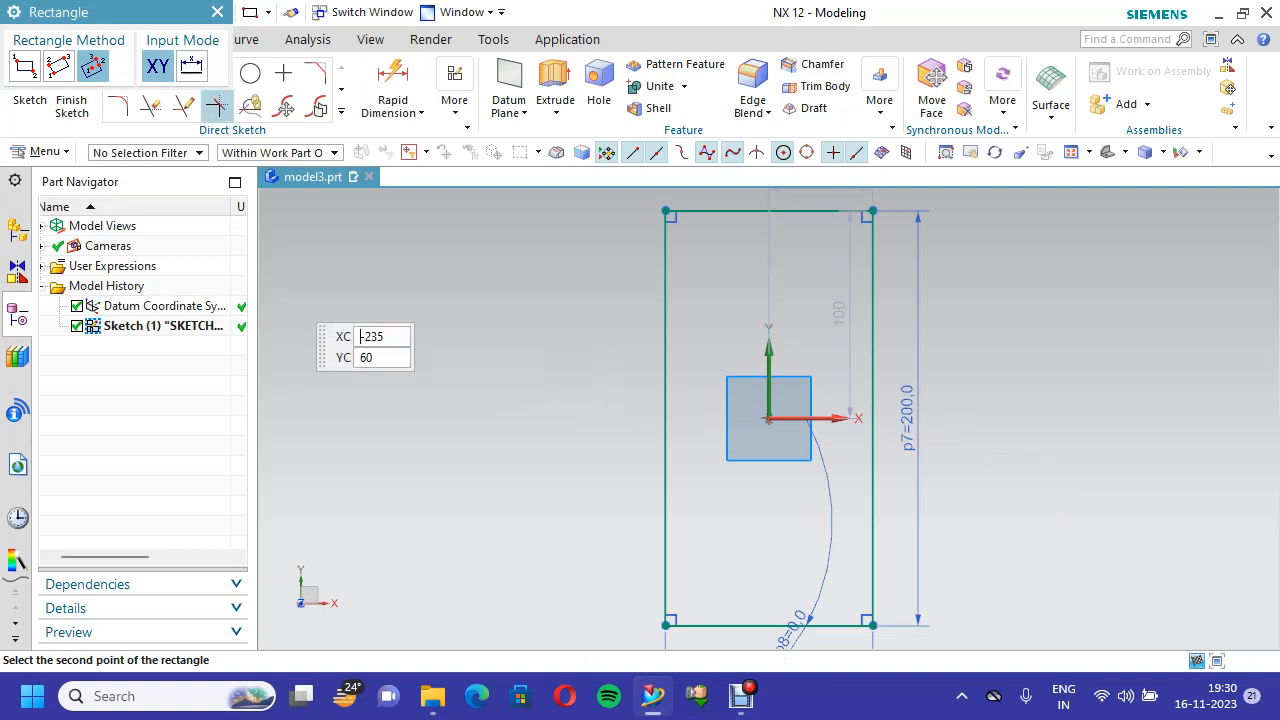
# Sketch a six-sided polygon centered on the origin with a circumscribed radius of 40 mm and 0° rotation
pyautogui.click(341, 88)
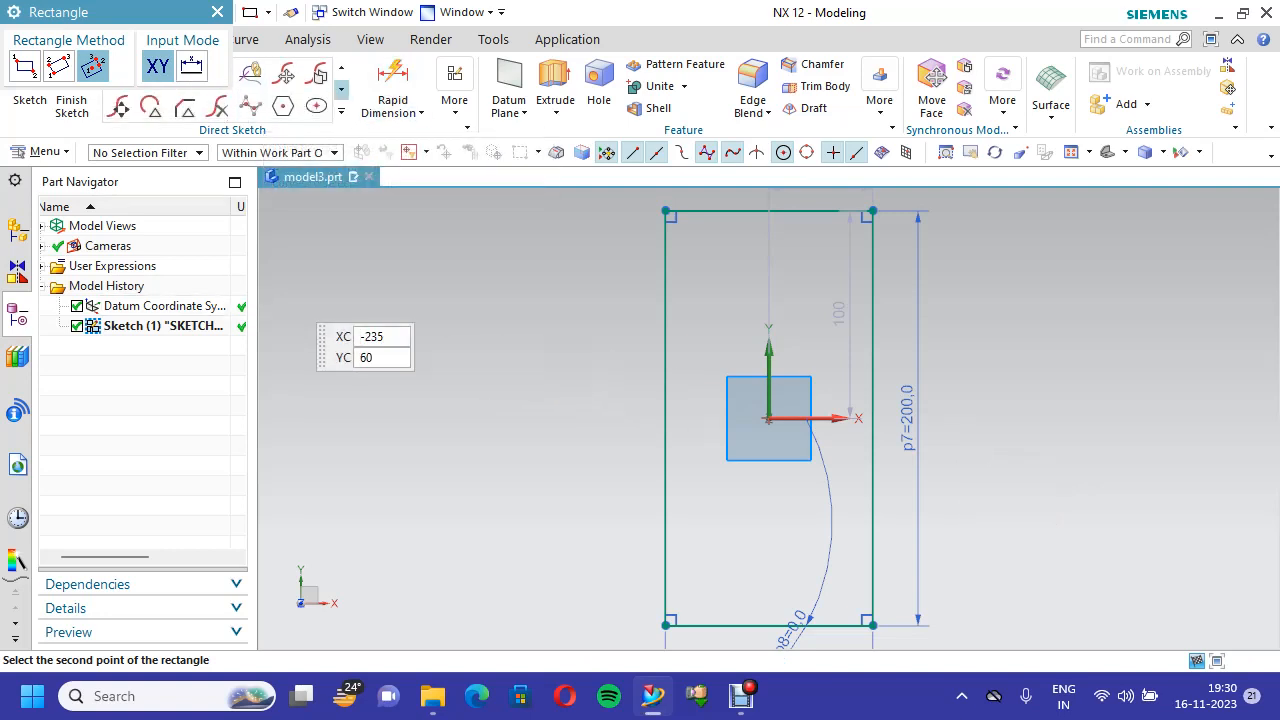
pyautogui.click(283, 105)
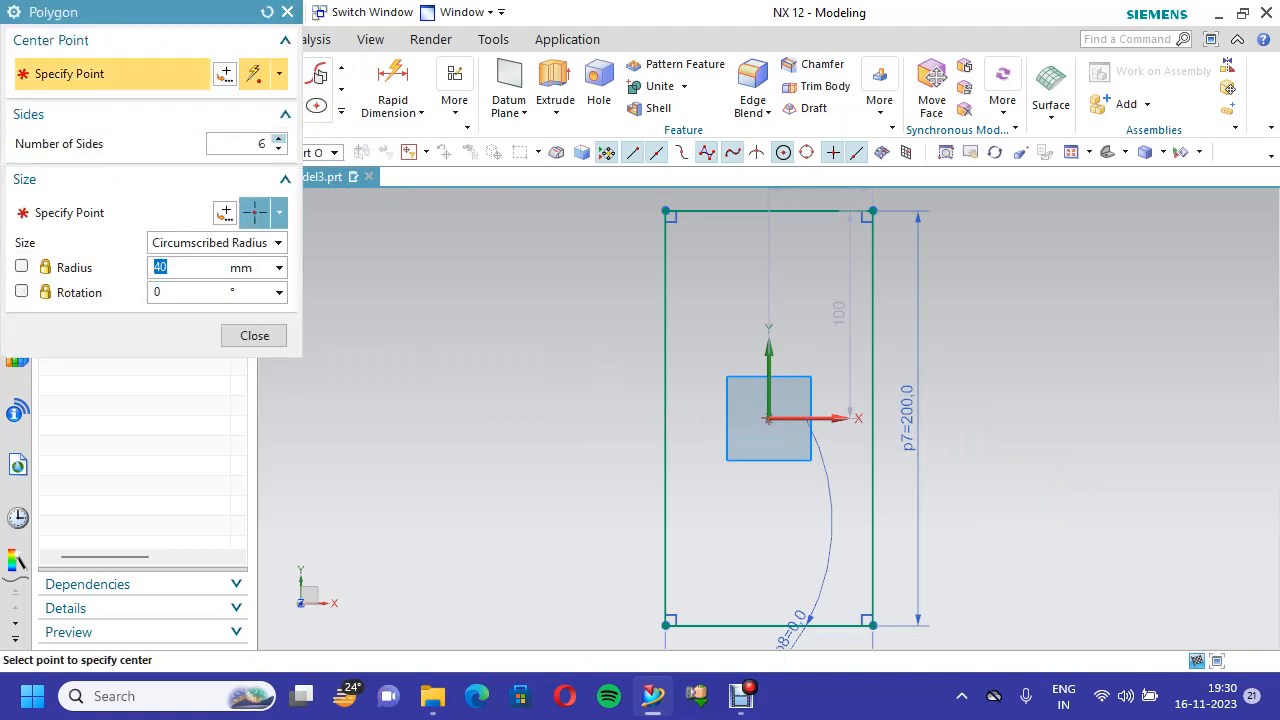
pyautogui.click(168, 267)
pyautogui.moveTo(168, 267); pyautogui.dragTo(153, 267)
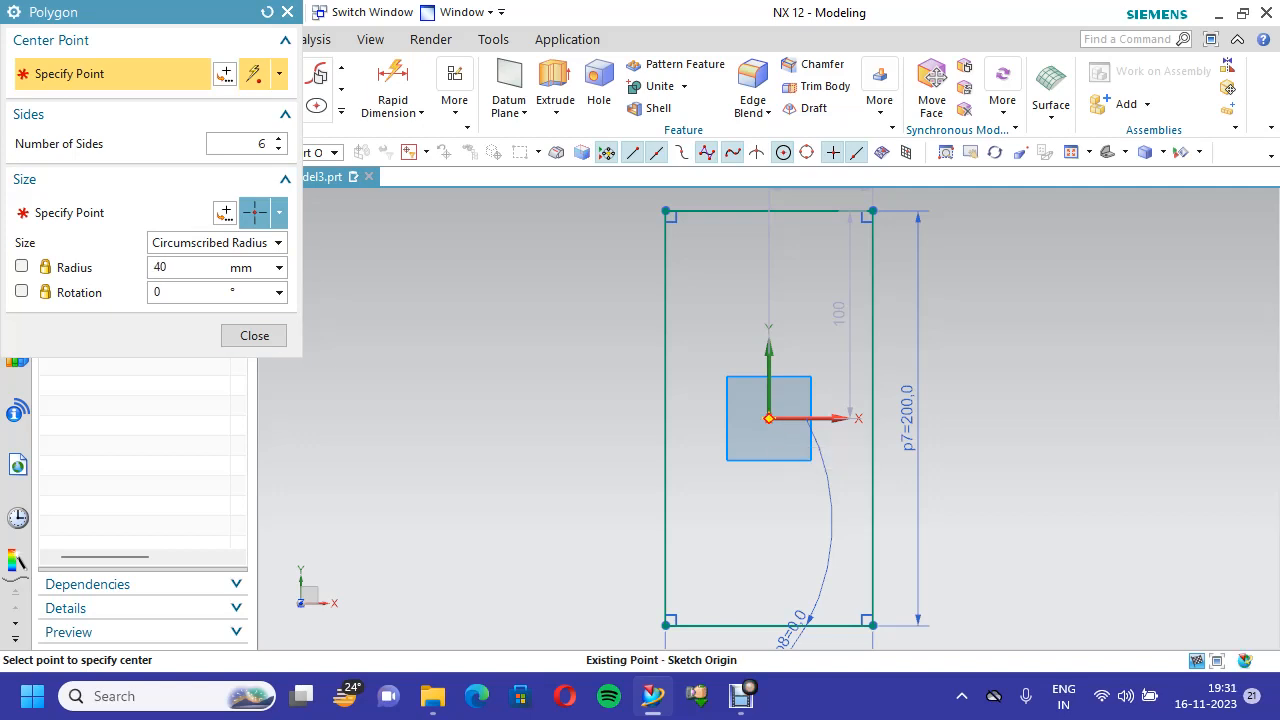
pyautogui.click(768, 418)
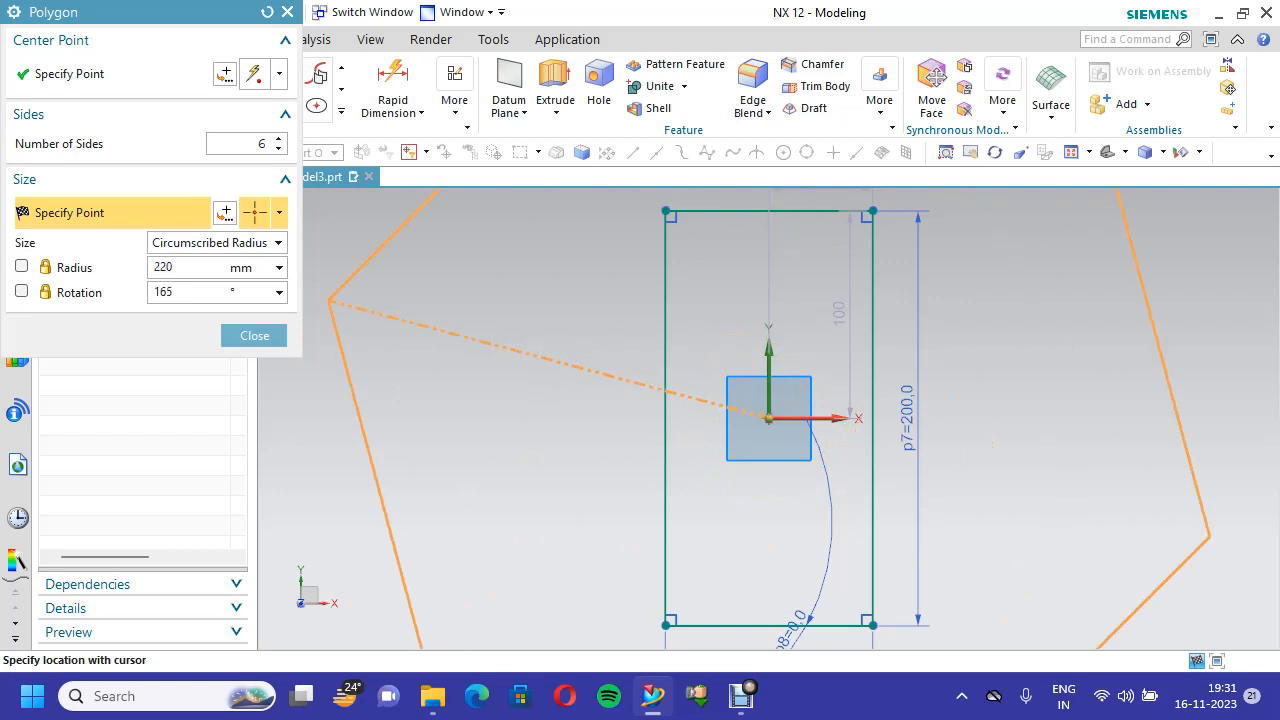
pyautogui.write('40')
pyautogui.press('Tab')
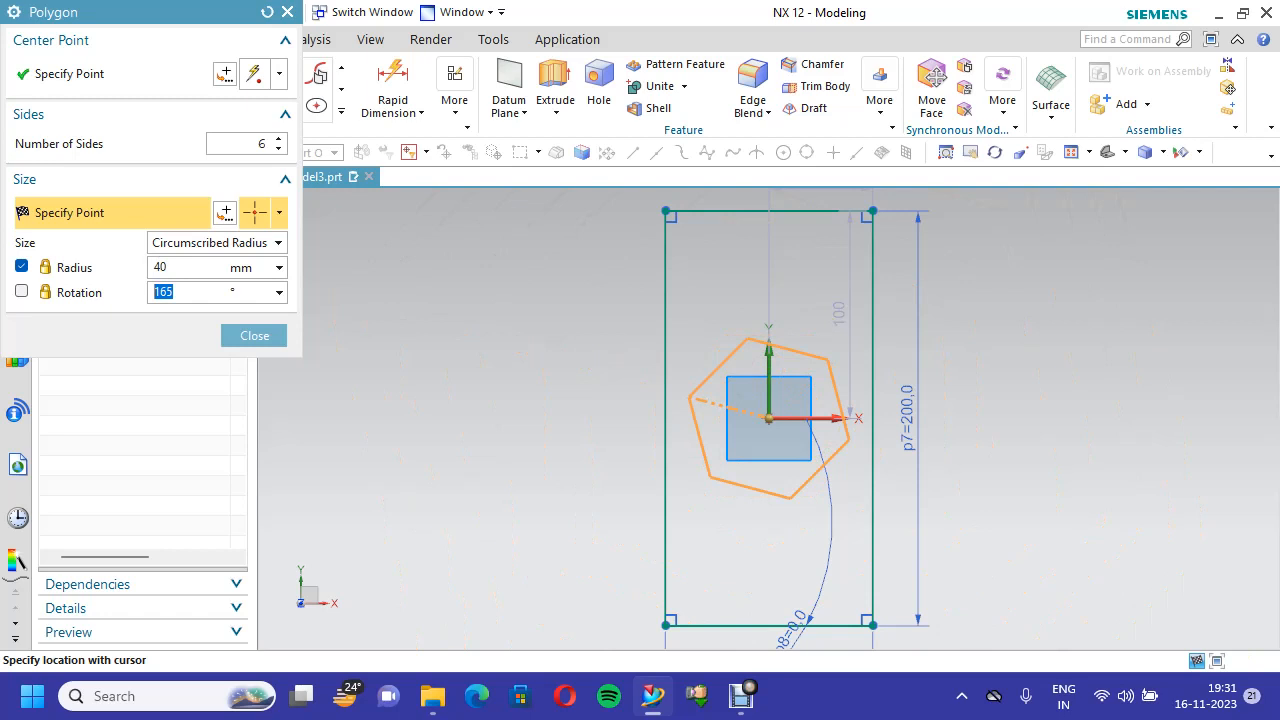
pyautogui.write('0')
pyautogui.press('Return')
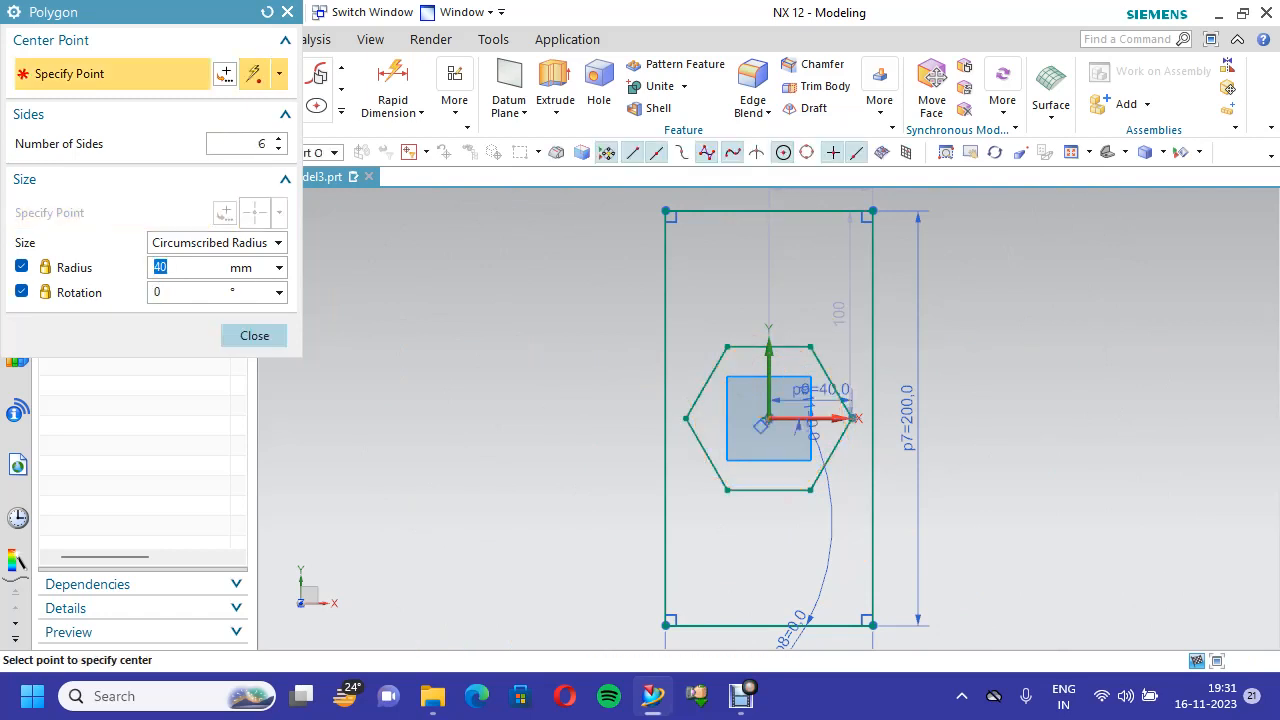
pyautogui.press('Escape')
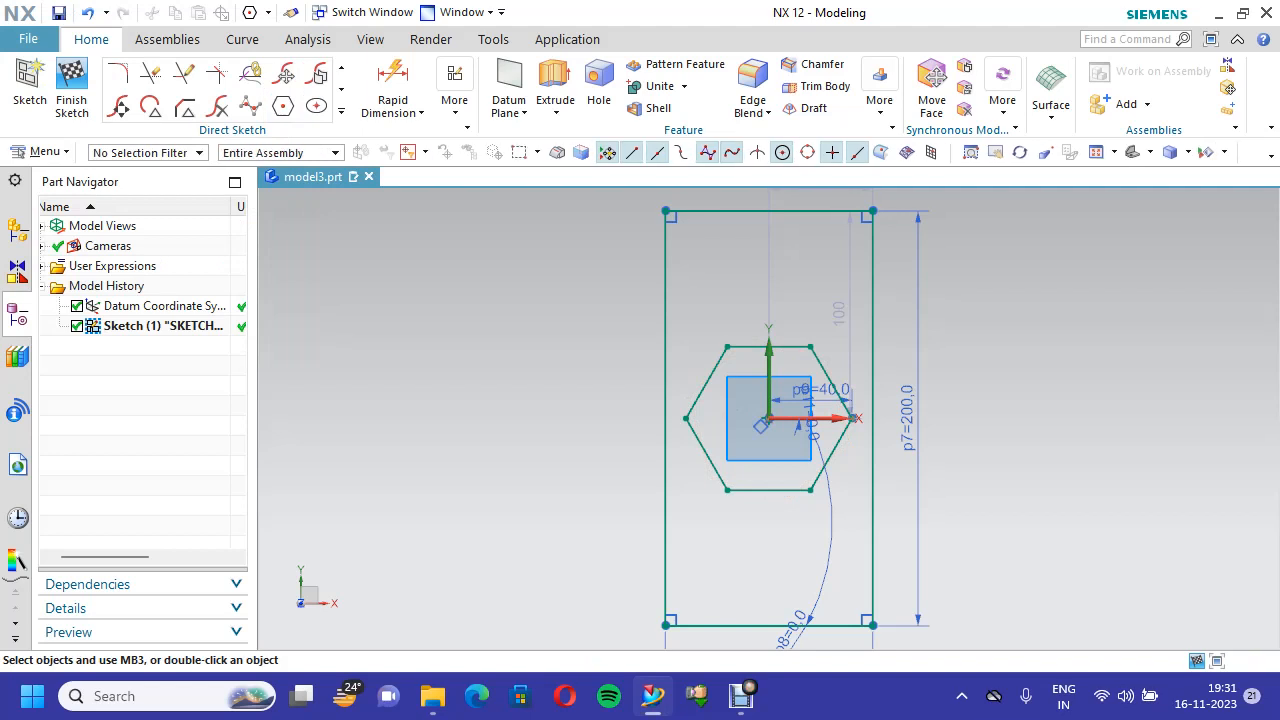
# Sketch a 40 mm diameter circle above the hexagon with its center at XC 0, YC 70
pyautogui.click(341, 67)
pyautogui.click(250, 73)
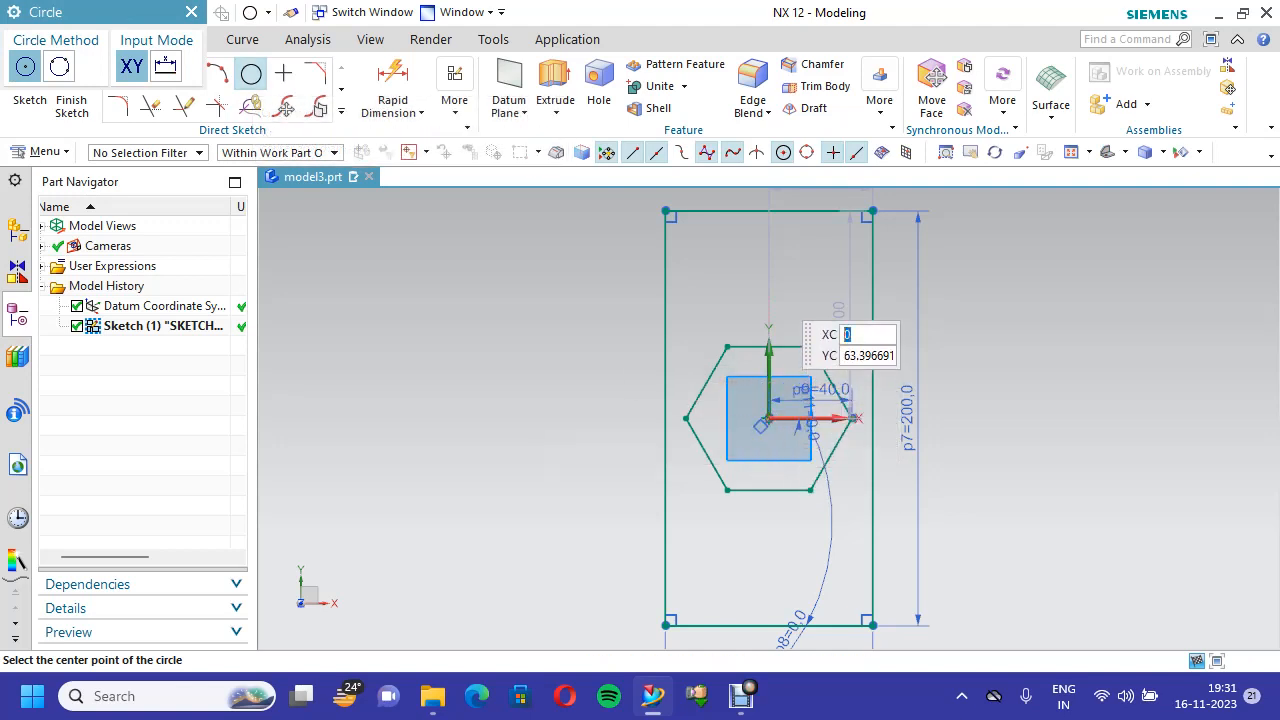
pyautogui.press('Tab')
pyautogui.write('70')
pyautogui.press('Return')
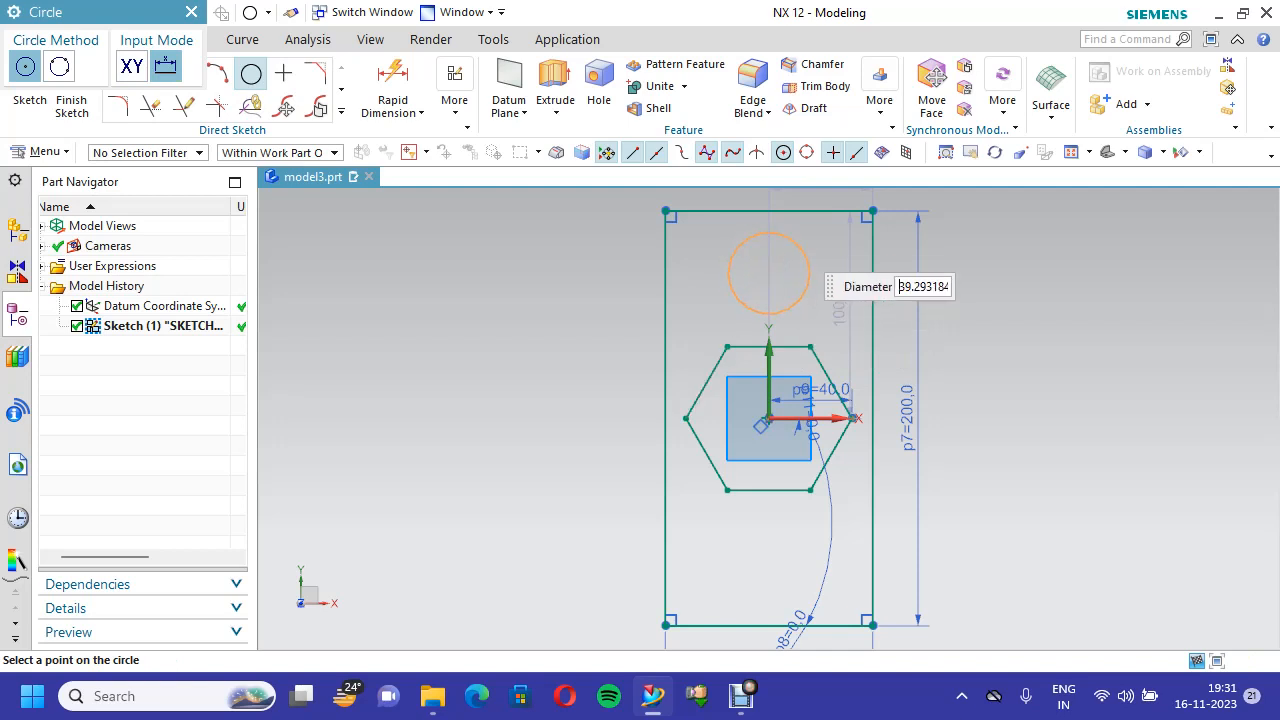
pyautogui.write('40')
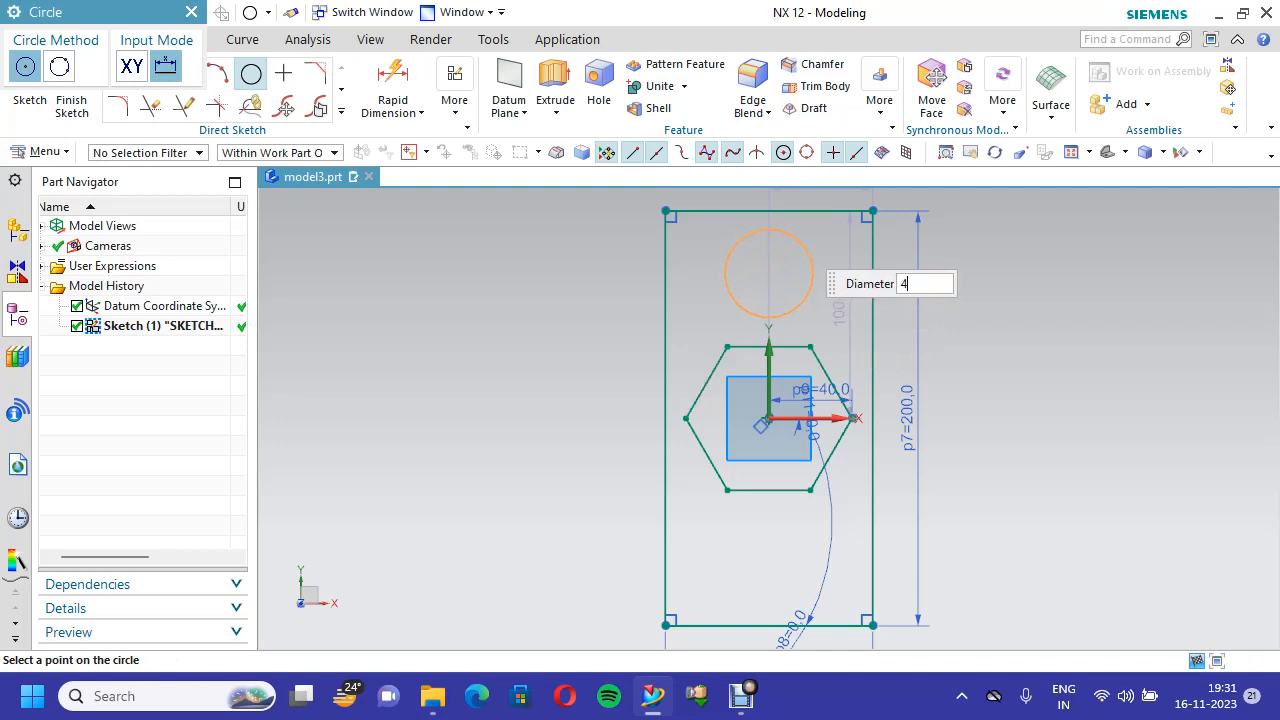
pyautogui.press('Return')
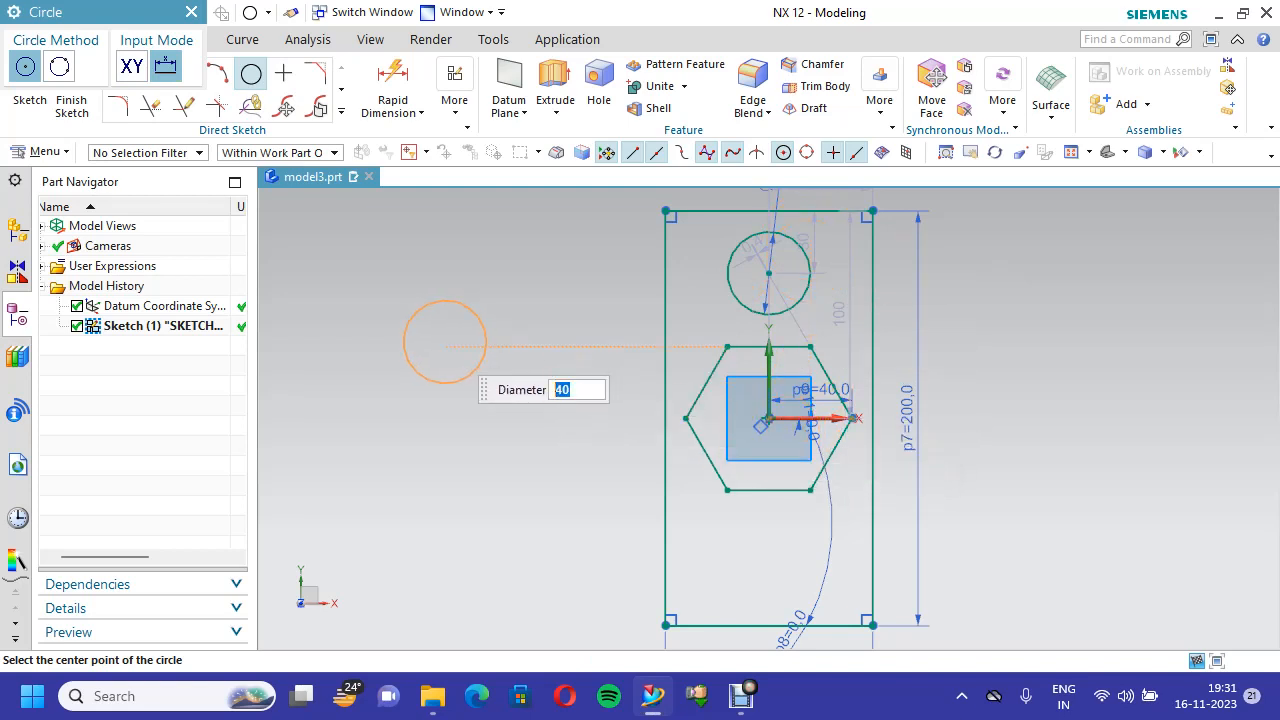
pyautogui.press('Escape')
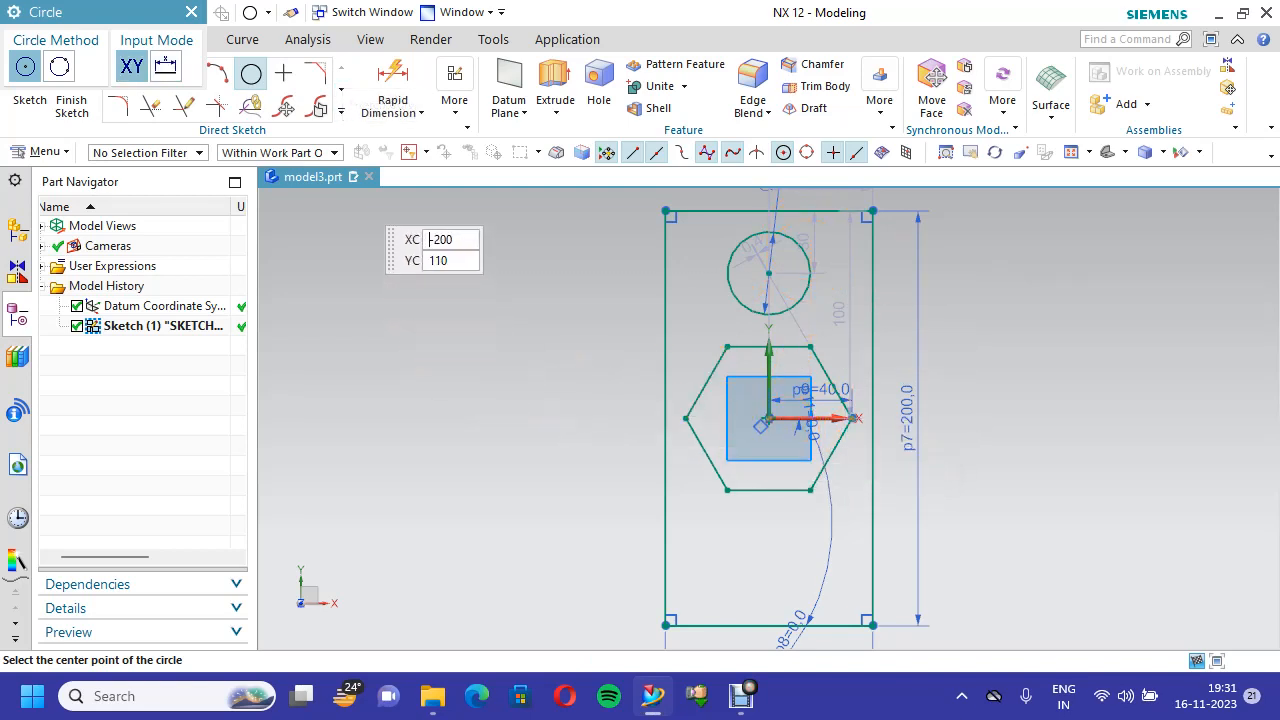
pyautogui.click(341, 88)
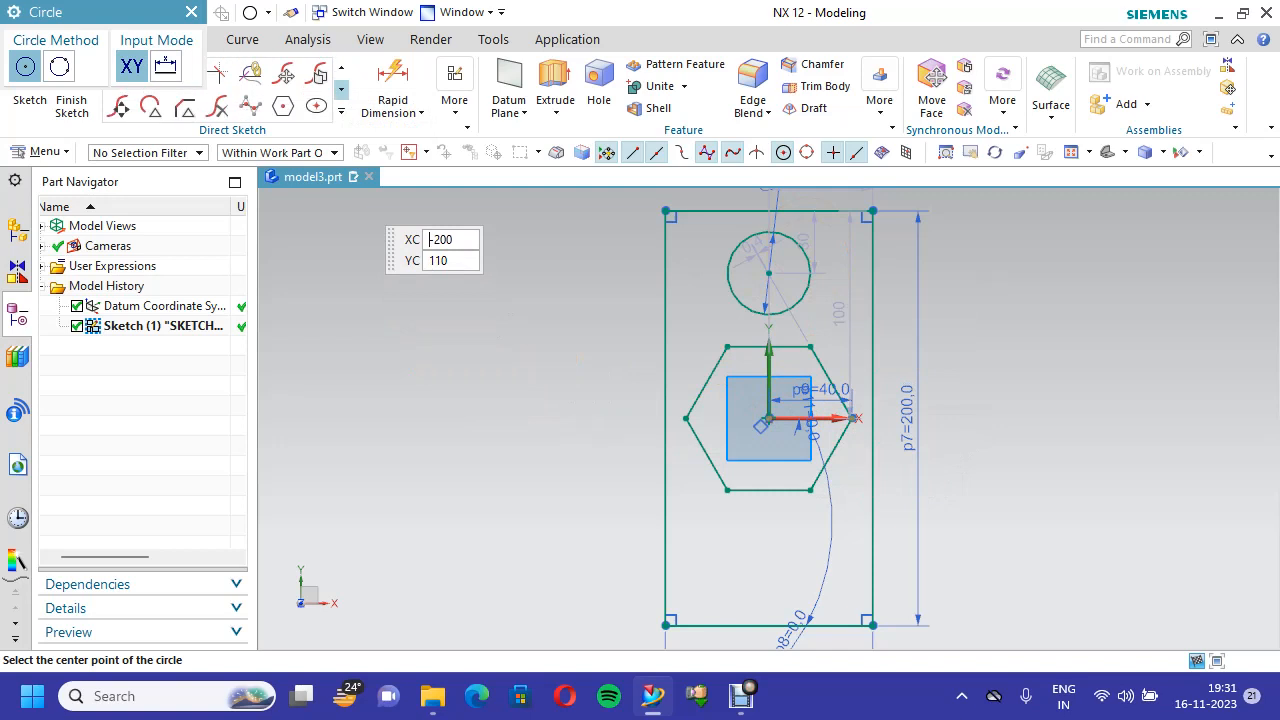
pyautogui.click(341, 68)
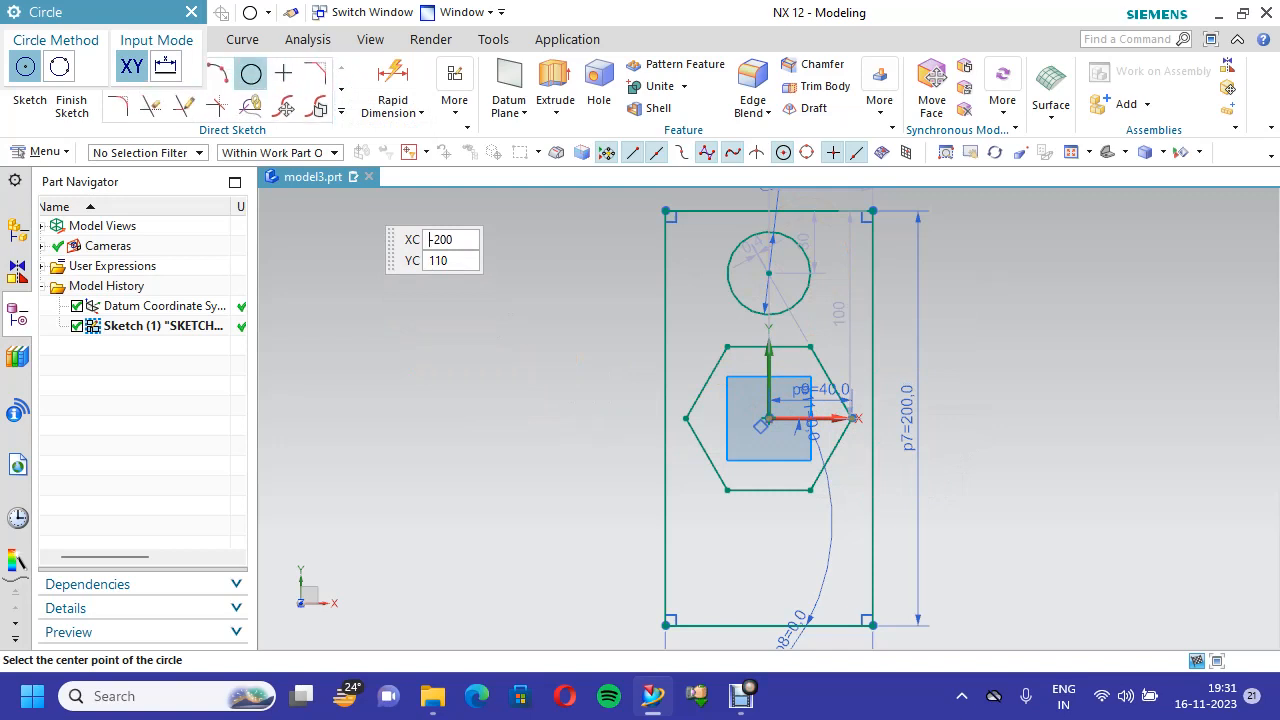
pyautogui.press('Escape')
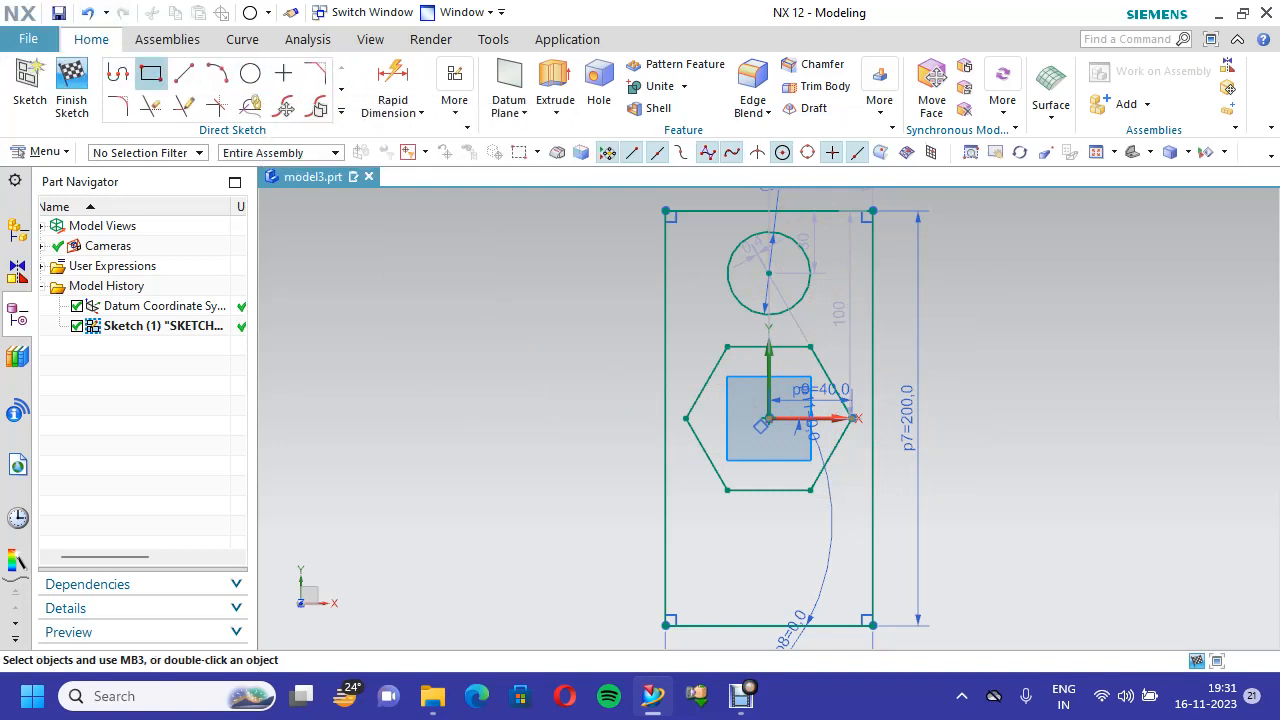
pyautogui.click(151, 73)
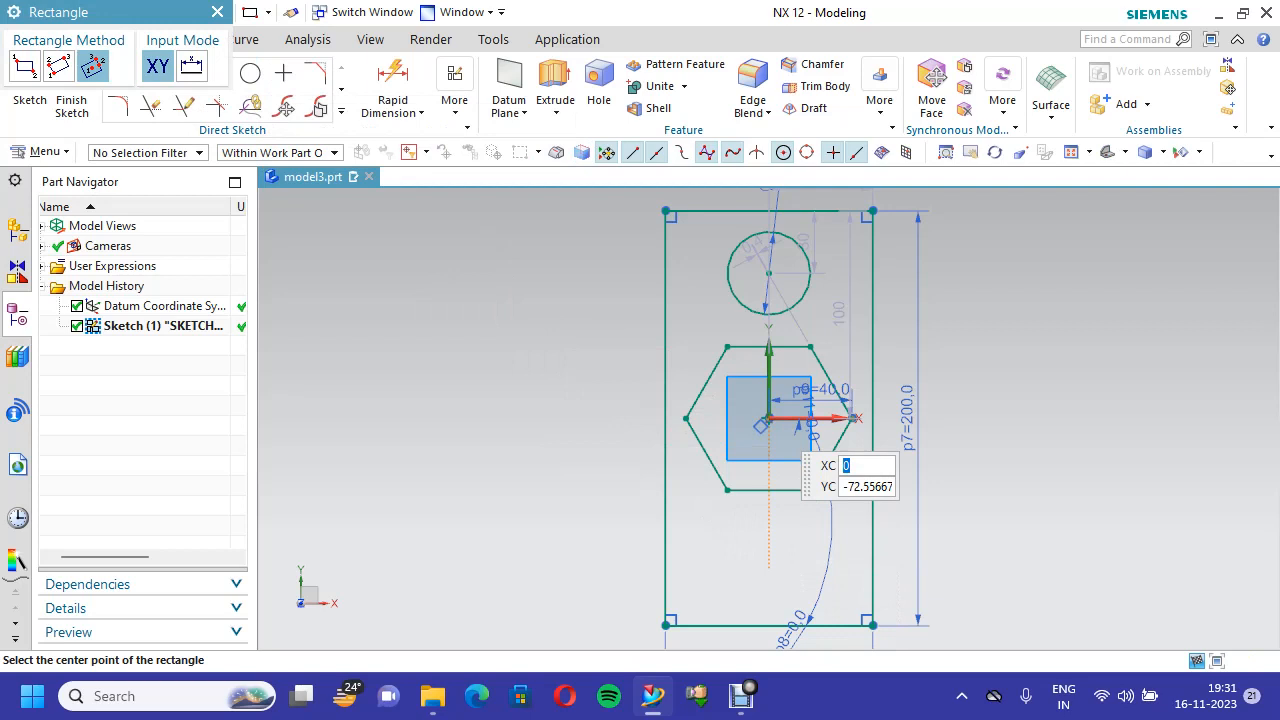
pyautogui.press('Tab')
pyautogui.write('70')
pyautogui.press('Tab')
pyautogui.press('Return')
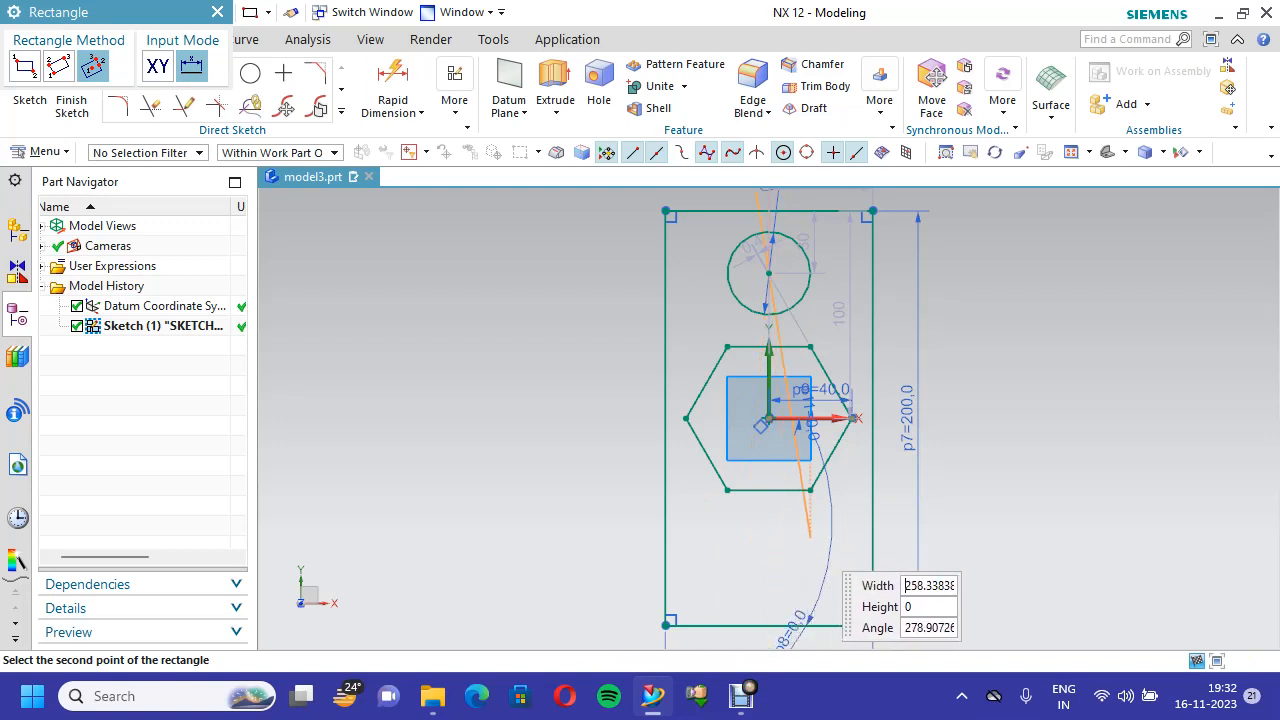
pyautogui.press('Escape')
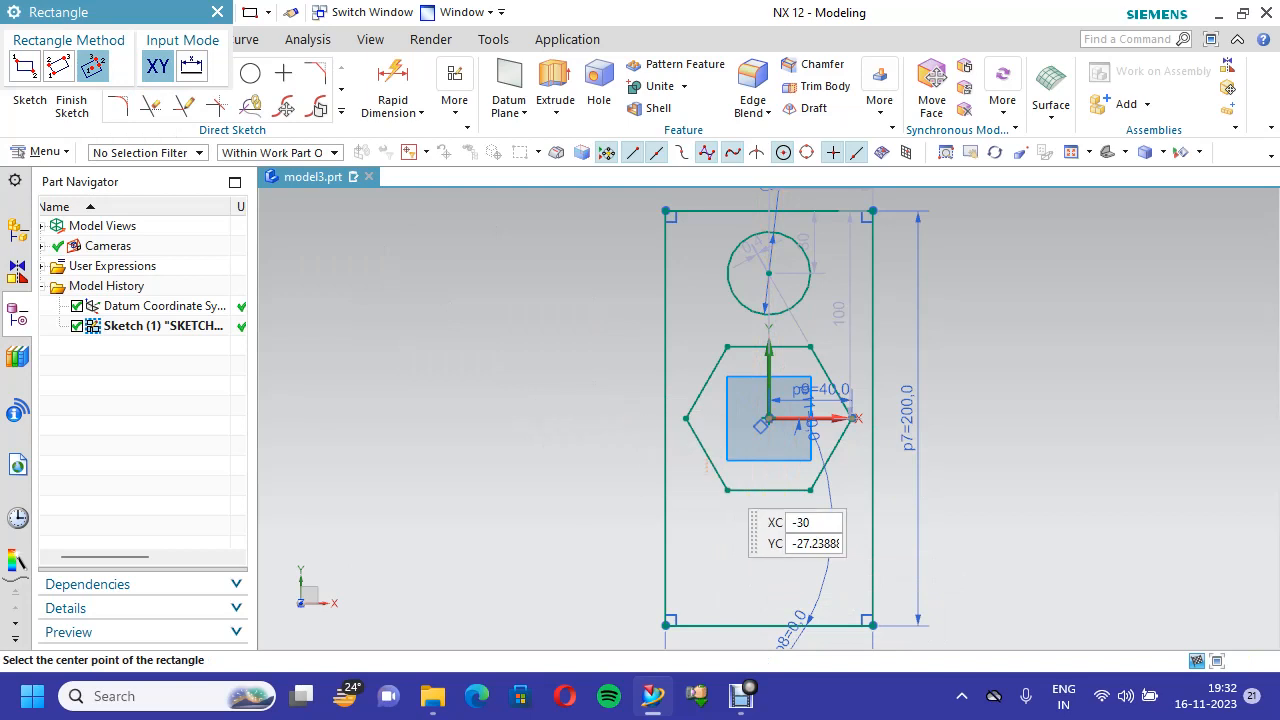
# Sketch a 40 by 40 mm square from its center at XC 0, YC -70, at a 0° angle
pyautogui.press('Tab')
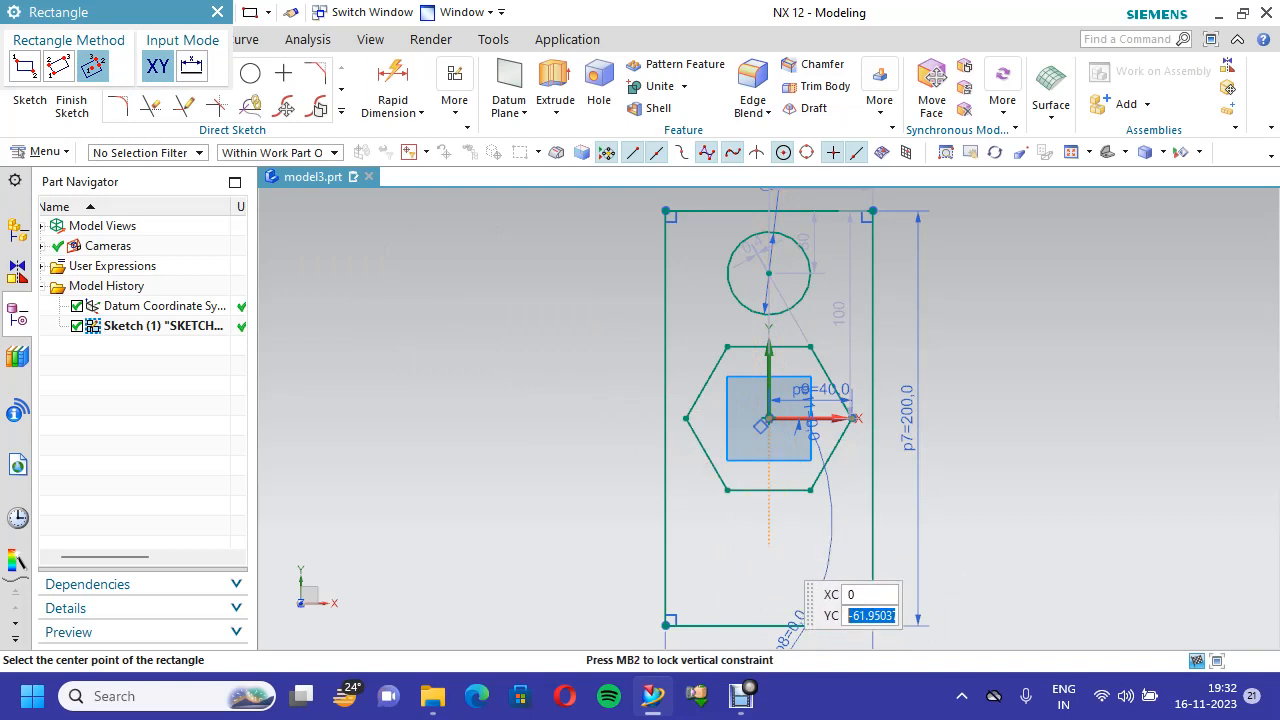
pyautogui.write('-70')
pyautogui.press('Tab')
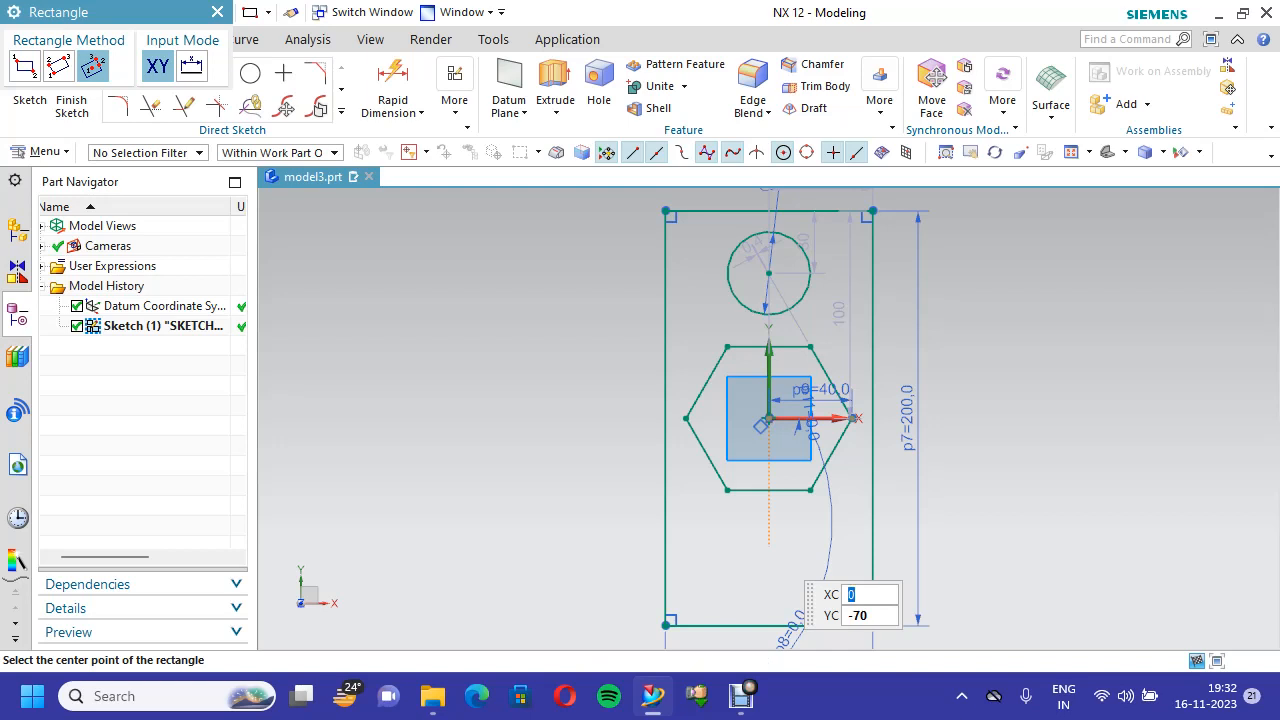
pyautogui.press('Return')
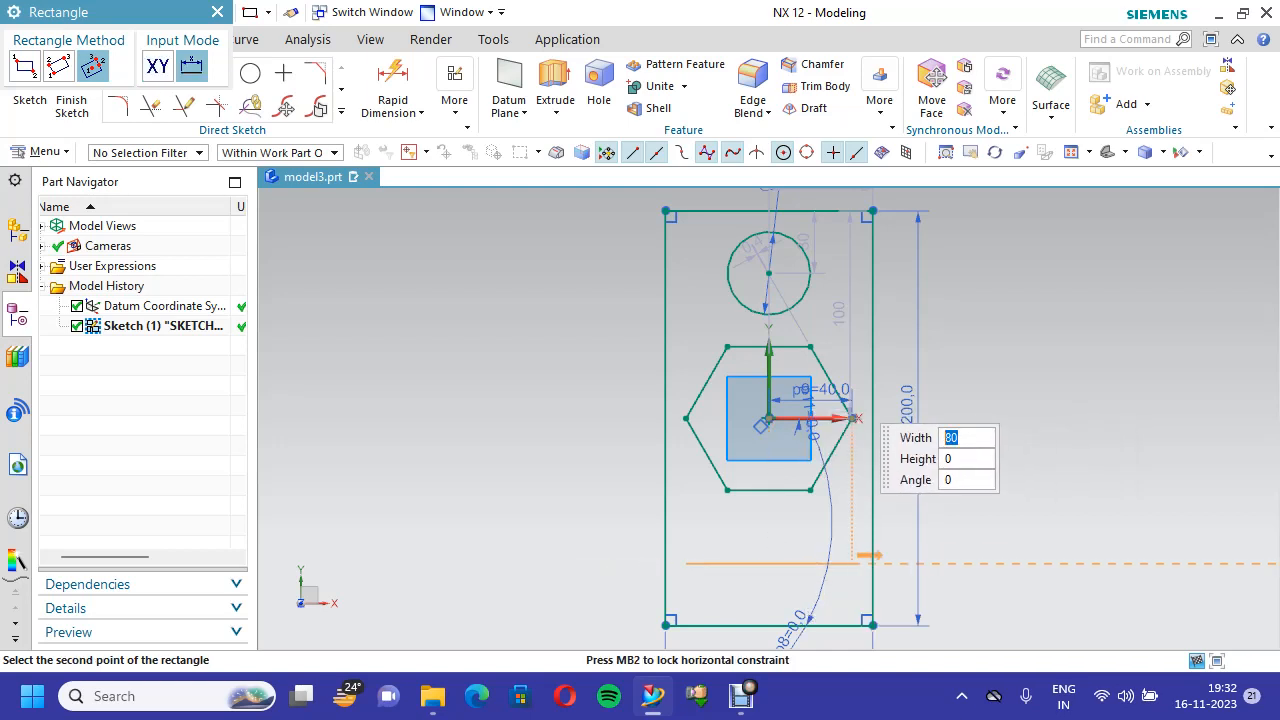
pyautogui.write('40')
pyautogui.press('Tab')
pyautogui.write('40')
pyautogui.press('Tab')
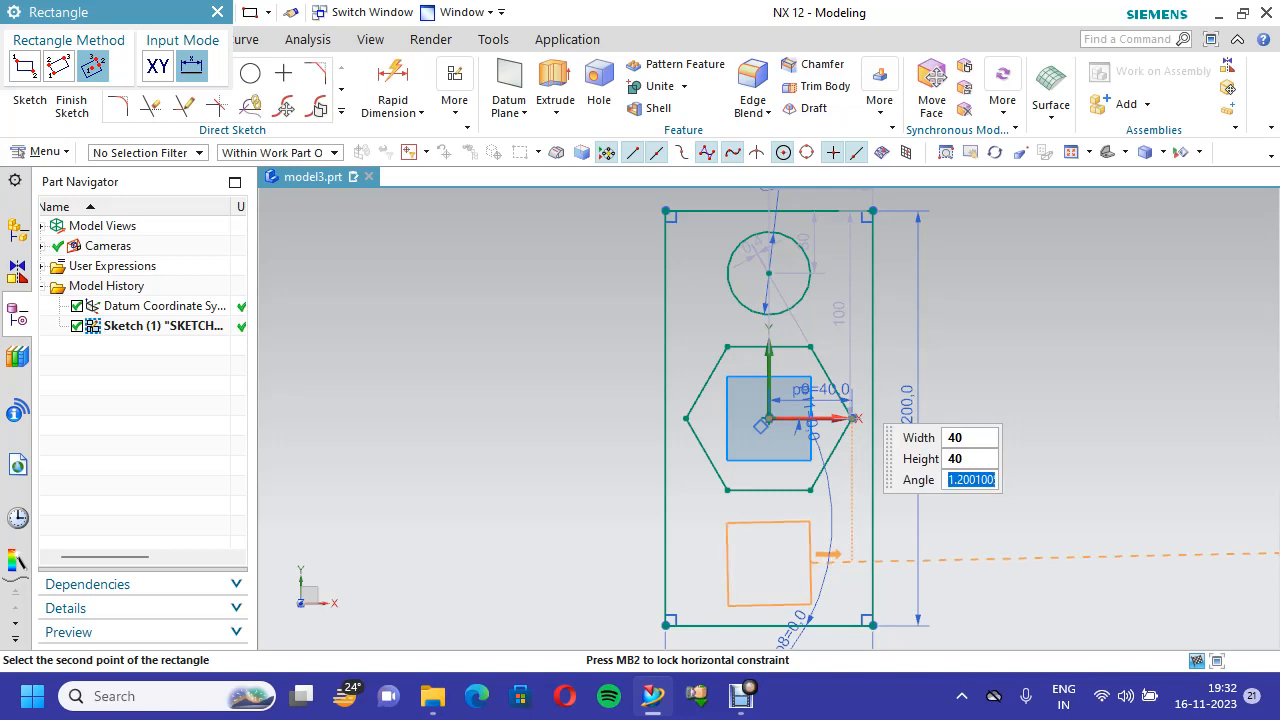
pyautogui.write('0')
pyautogui.press('Return')
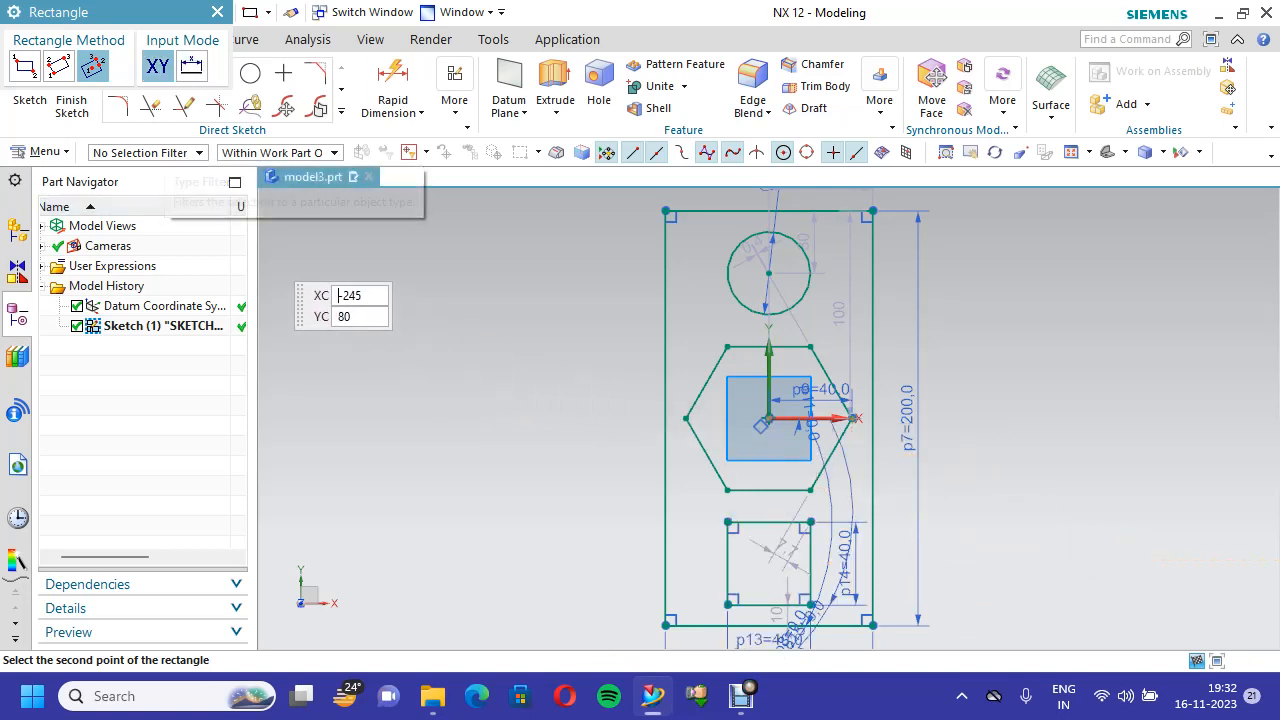
# Finish the sketch and extrude the outer rectangle from a start distance of 0 to an end distance of -20 mm
pyautogui.click(71, 106)
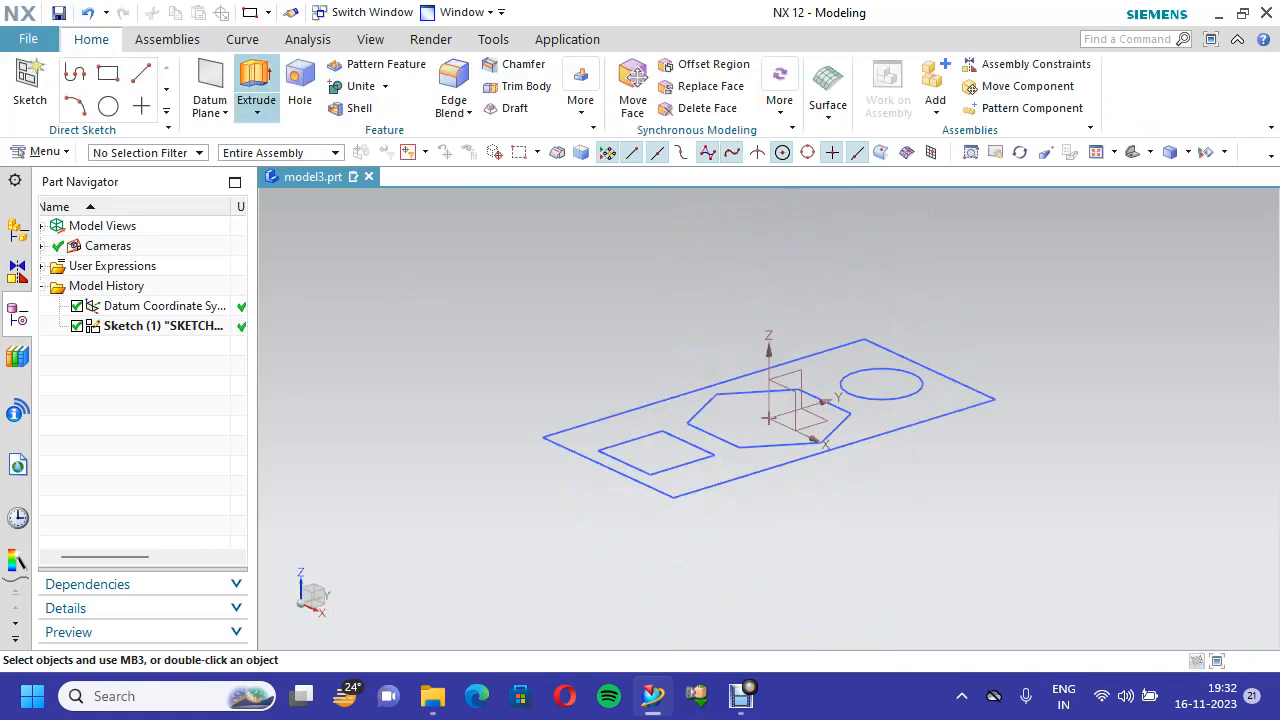
pyautogui.click(256, 90)
pyautogui.click(605, 429)
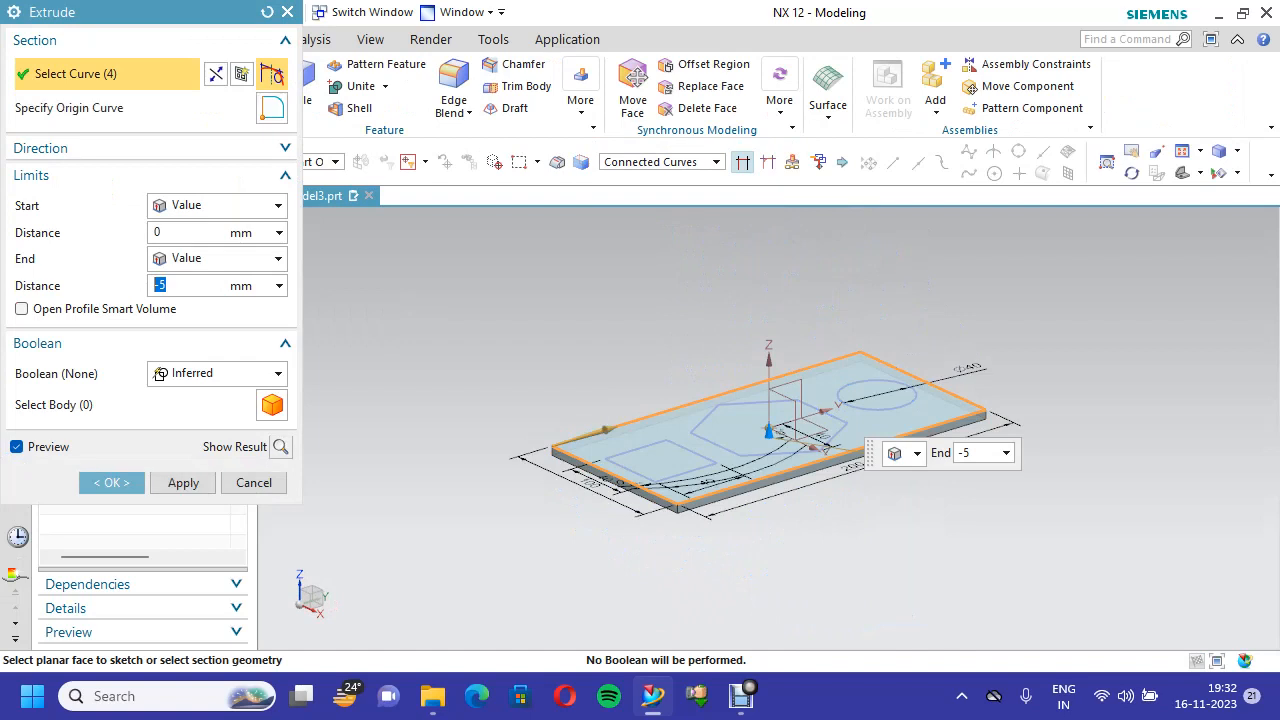
pyautogui.moveTo(768, 432); pyautogui.dragTo(768, 528)
pyautogui.click(160, 285)
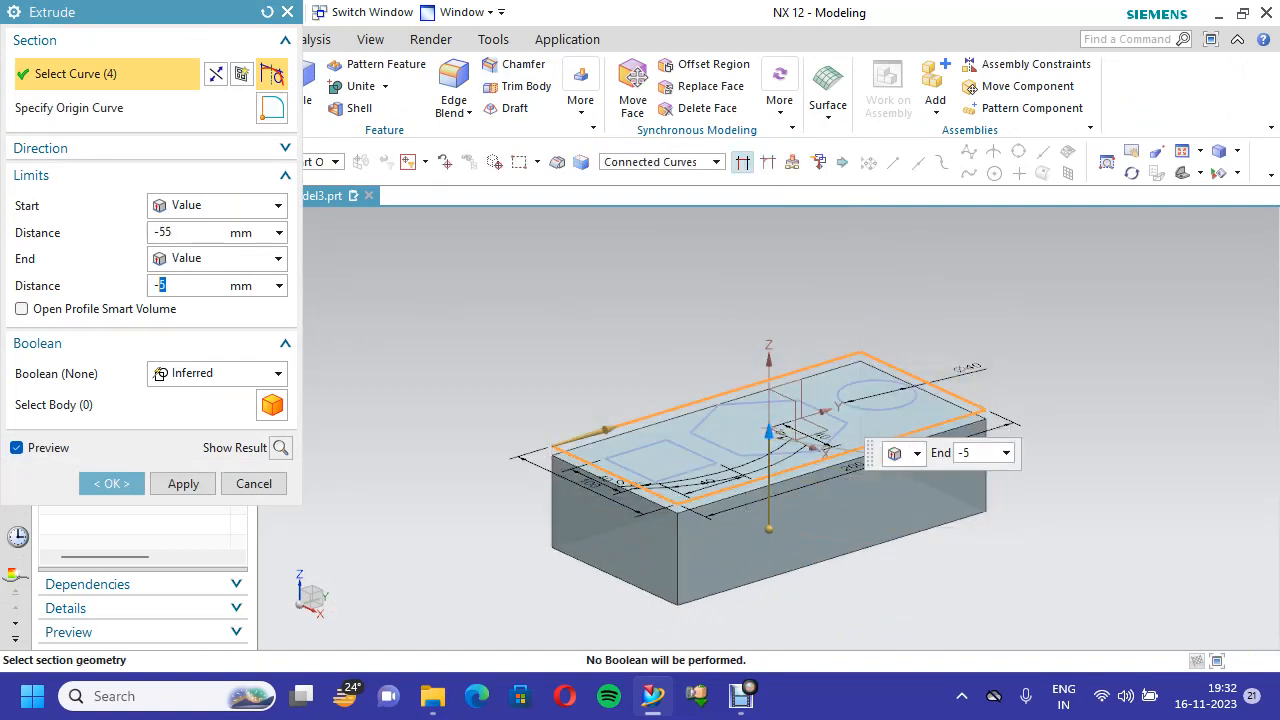
pyautogui.press('BackSpace')
pyautogui.write('-20')
pyautogui.press('Return')
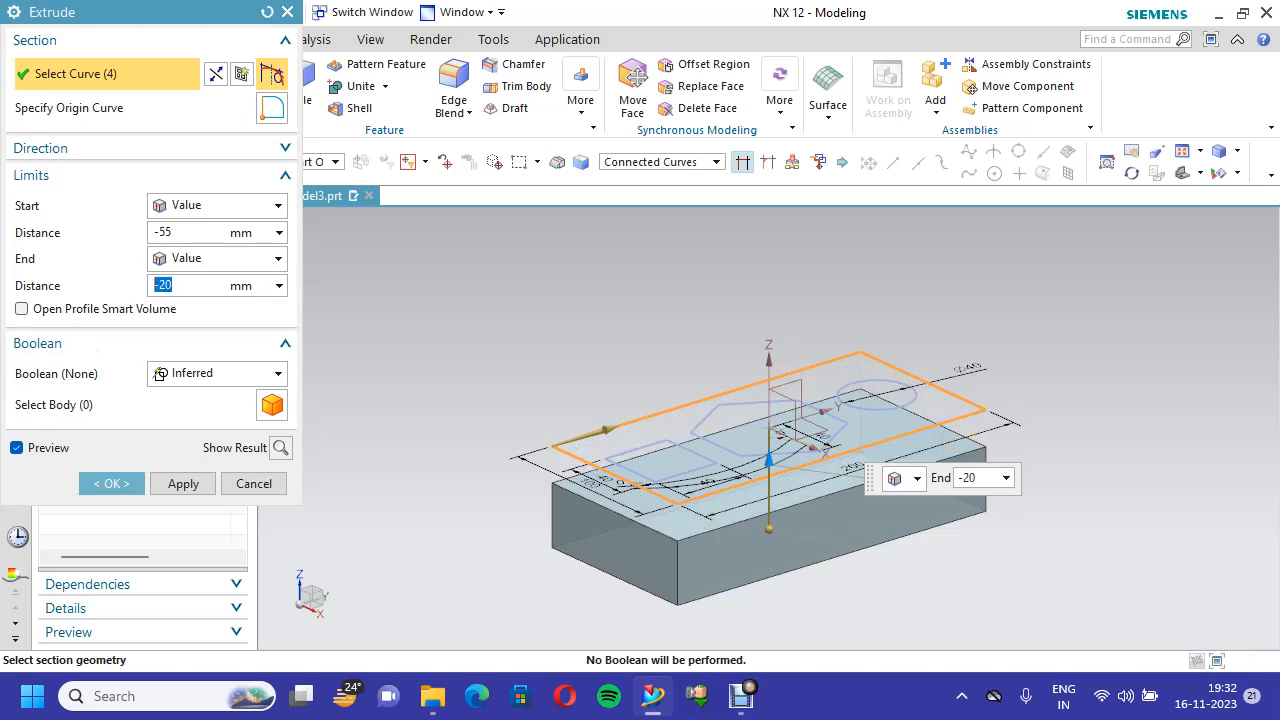
pyautogui.click(163, 232)
pyautogui.write('0')
pyautogui.press('Return')
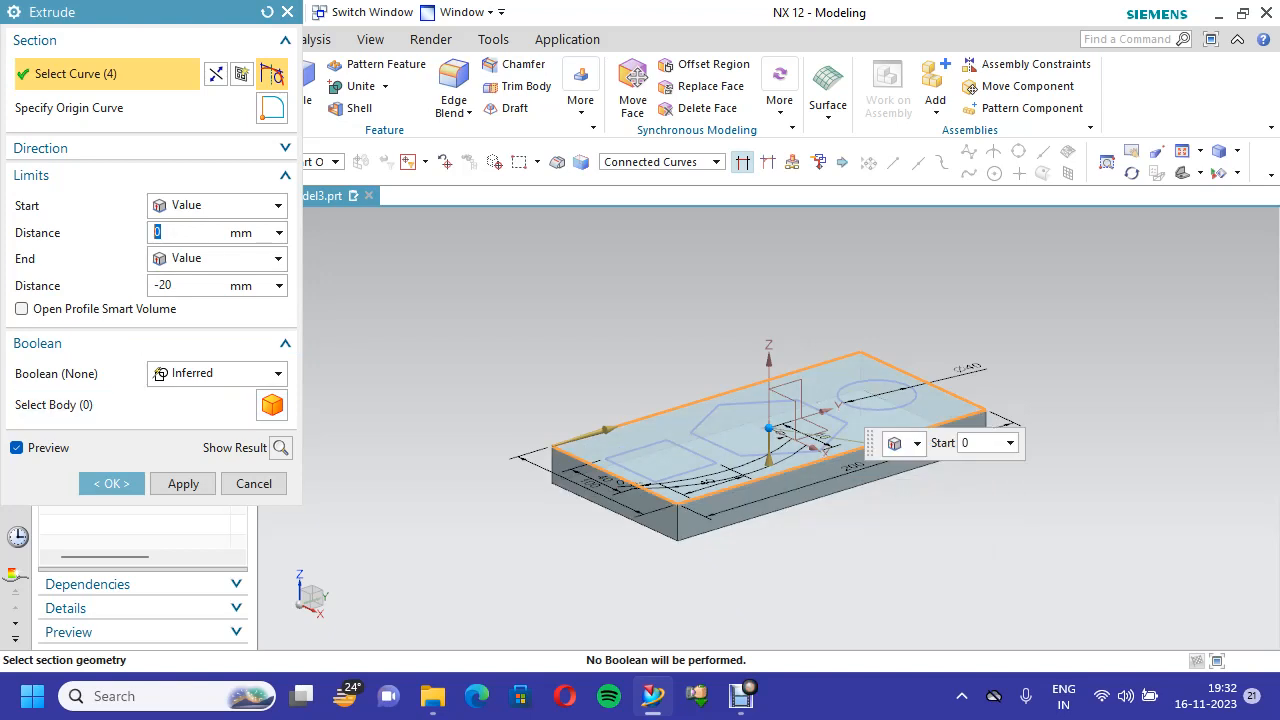
pyautogui.click(112, 484)
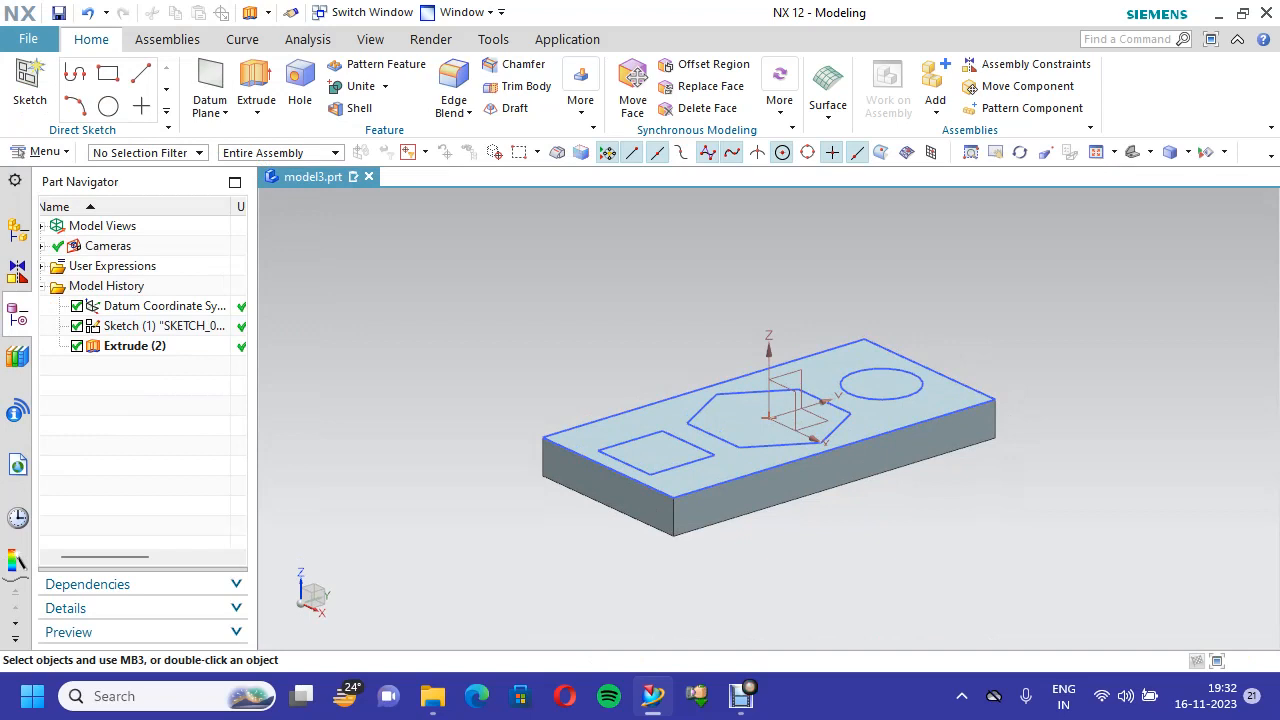
# Extrude the square, hexagon and circle from 0 to -5 mm, subtracting them from the block as pockets
pyautogui.click(256, 90)
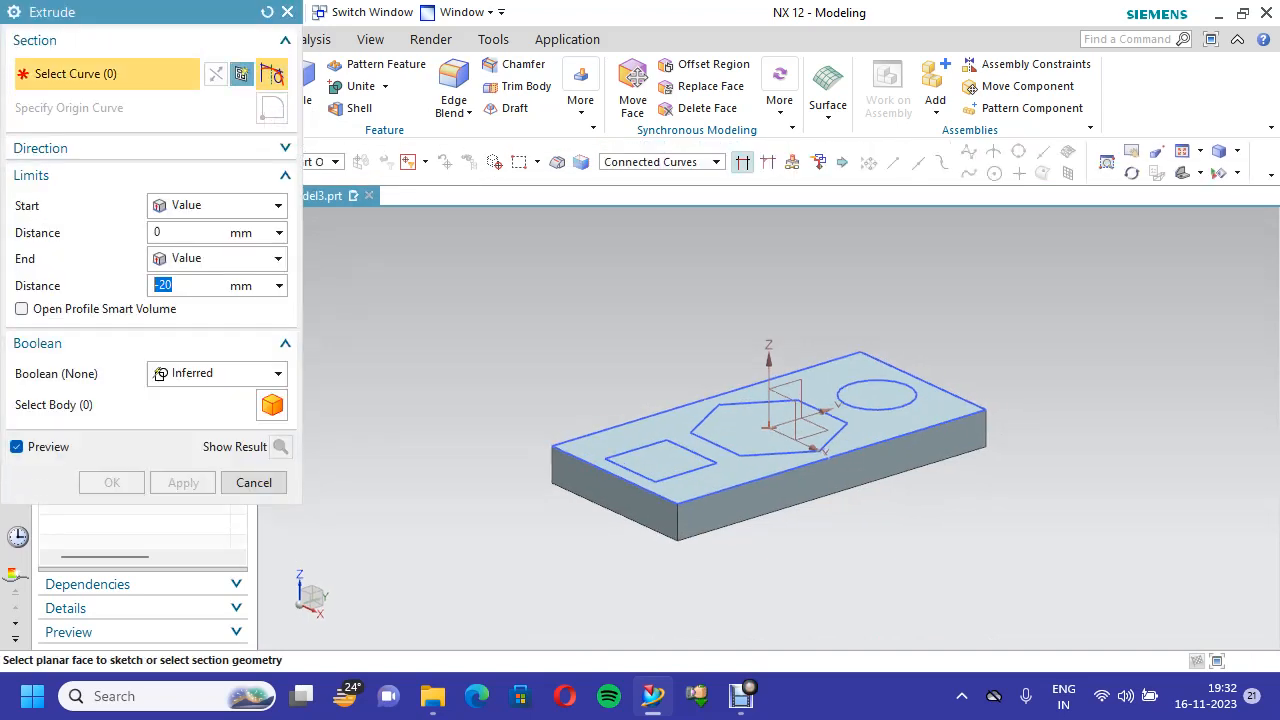
pyautogui.click(636, 449)
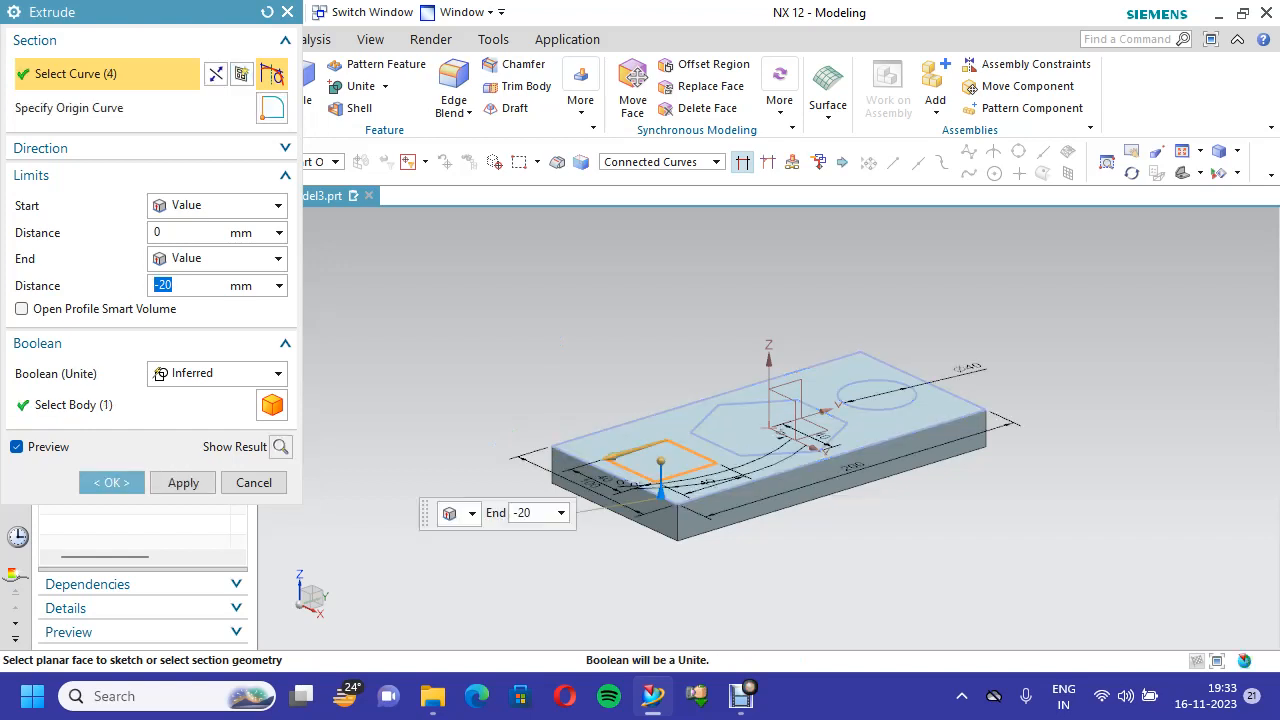
pyautogui.click(757, 403)
pyautogui.click(876, 408)
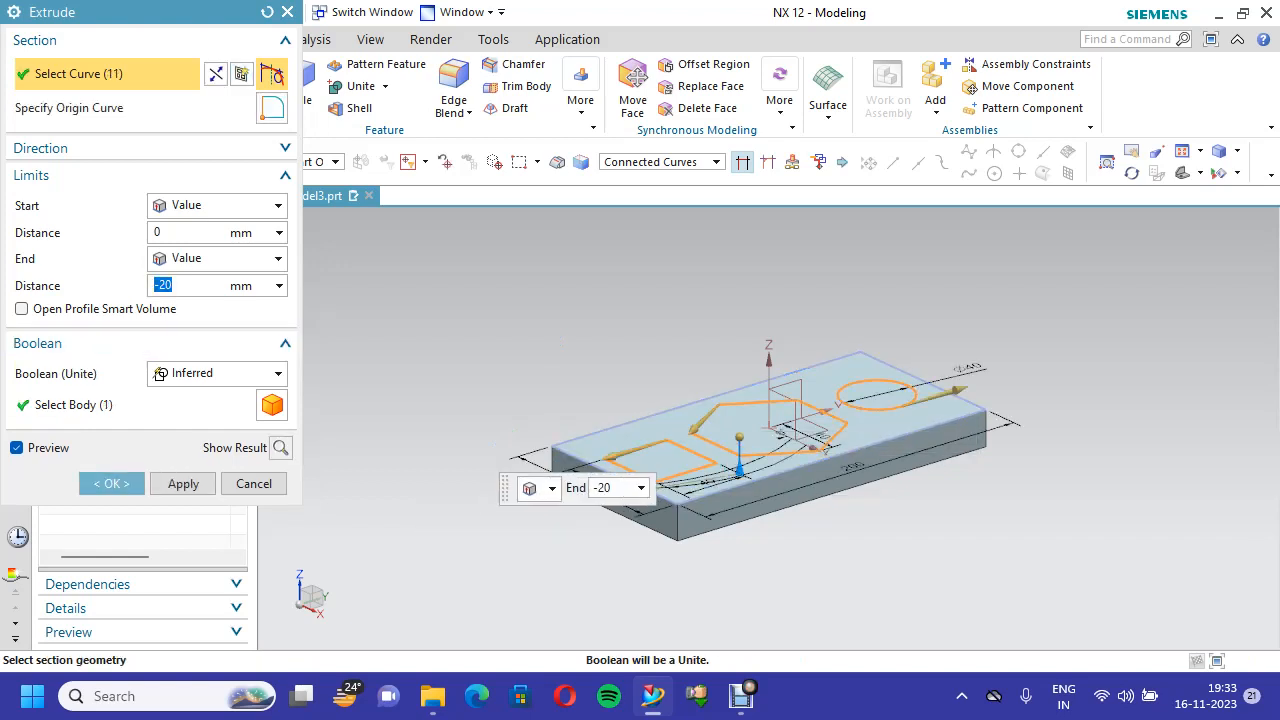
pyautogui.click(160, 373)
pyautogui.click(190, 437)
pyautogui.doubleClick(168, 286)
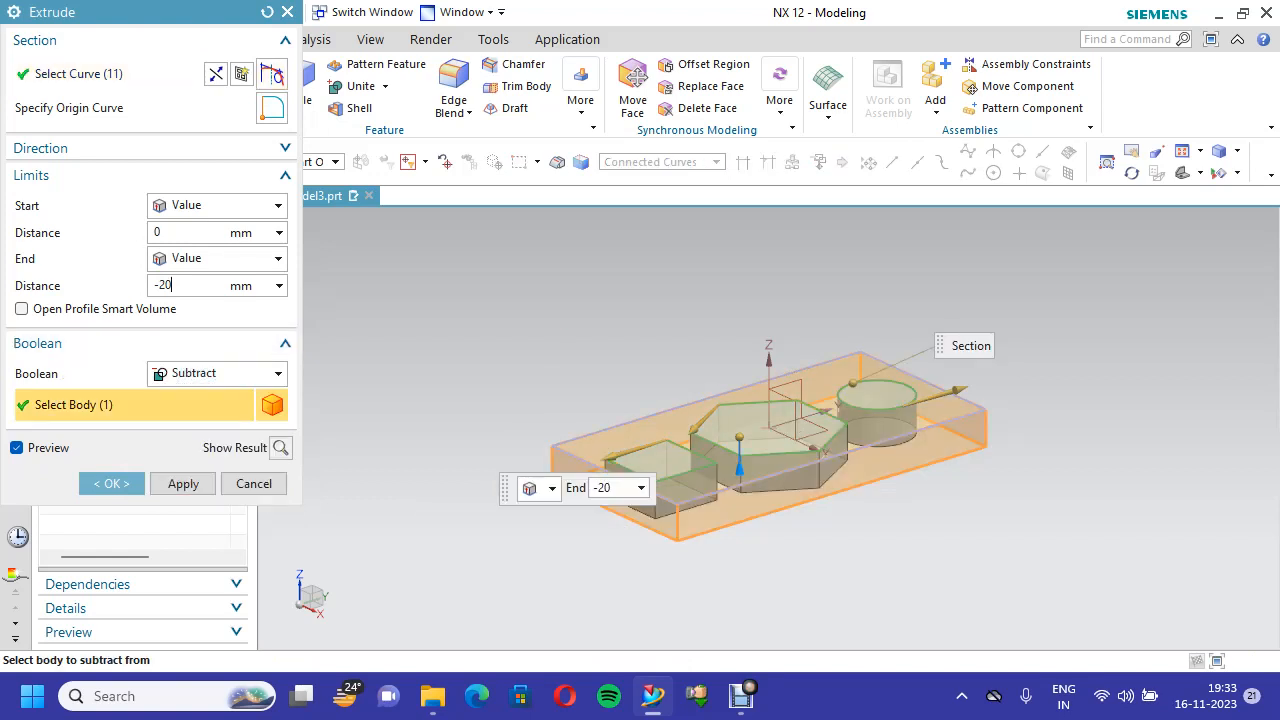
pyautogui.write('-5')
pyautogui.press('Return')
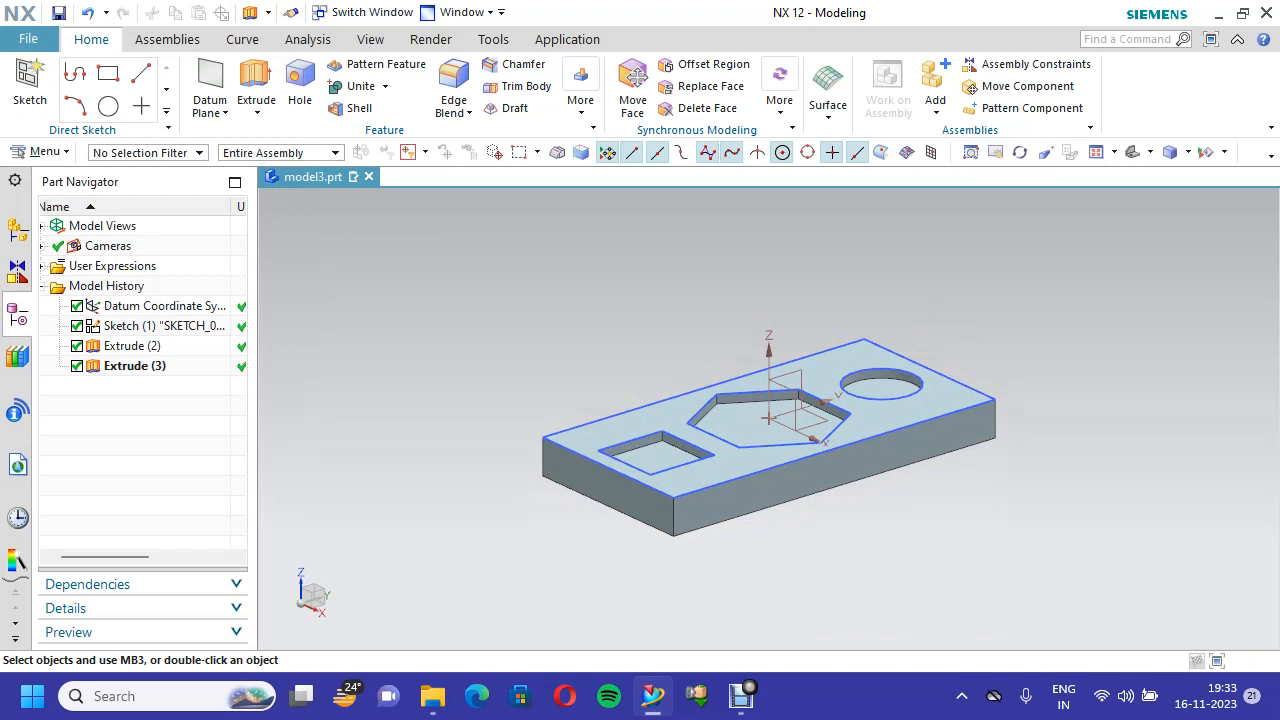
# Save the part as model3.prt in the folder C:\NX CAM FINAL PRODUCT\16112023
pyautogui.hotkey('ctrl', 's')
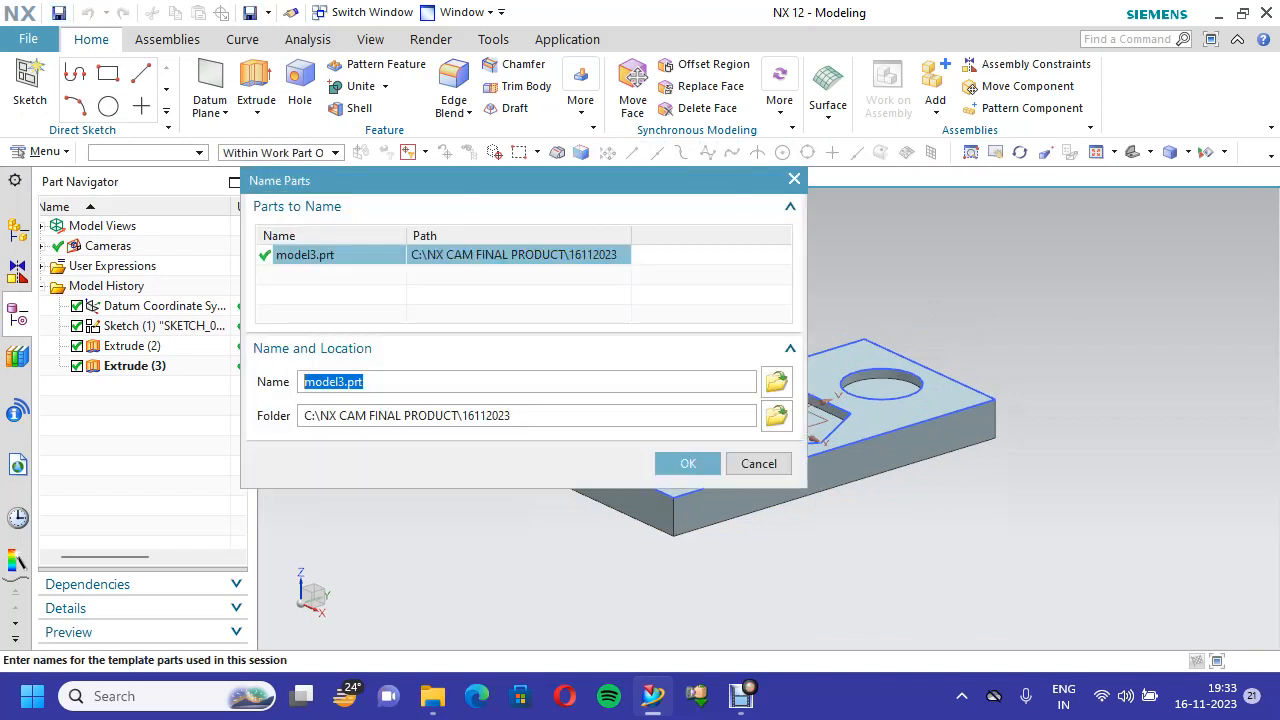
pyautogui.click(688, 463)
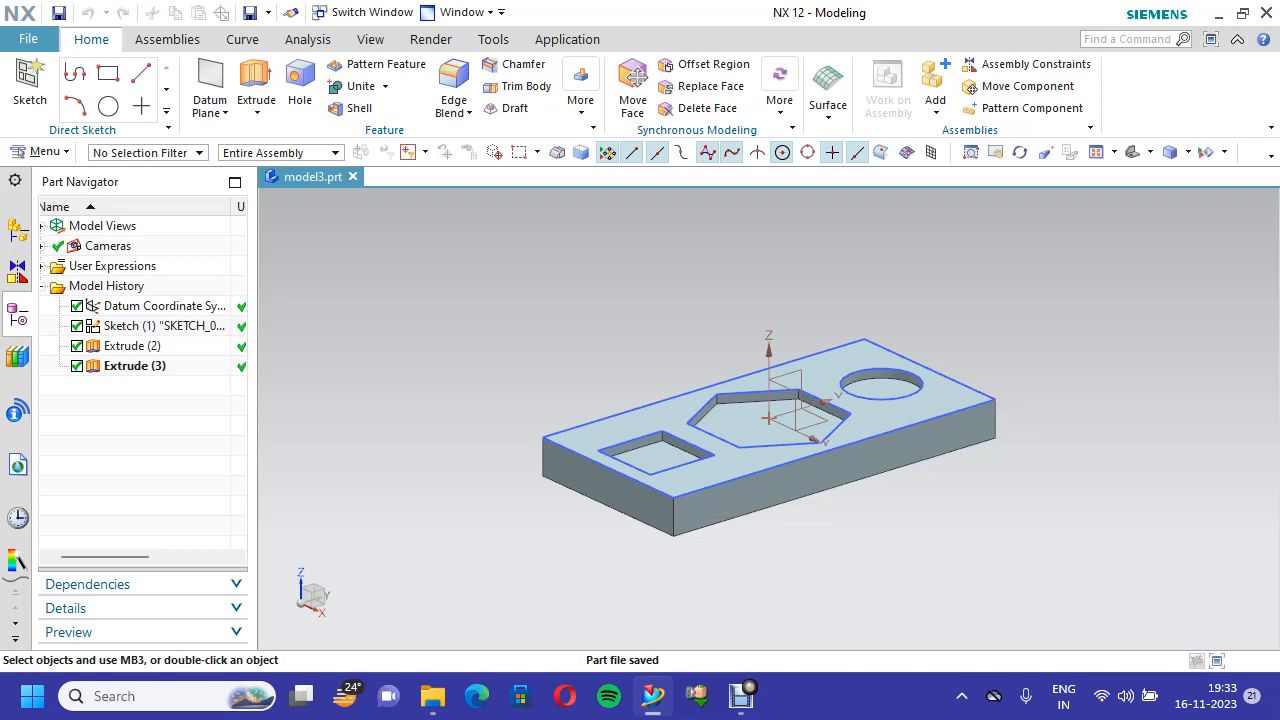
# Hide the sketch so that only the solid block and its pockets are displayed
pyautogui.scroll(3, 761, 568)
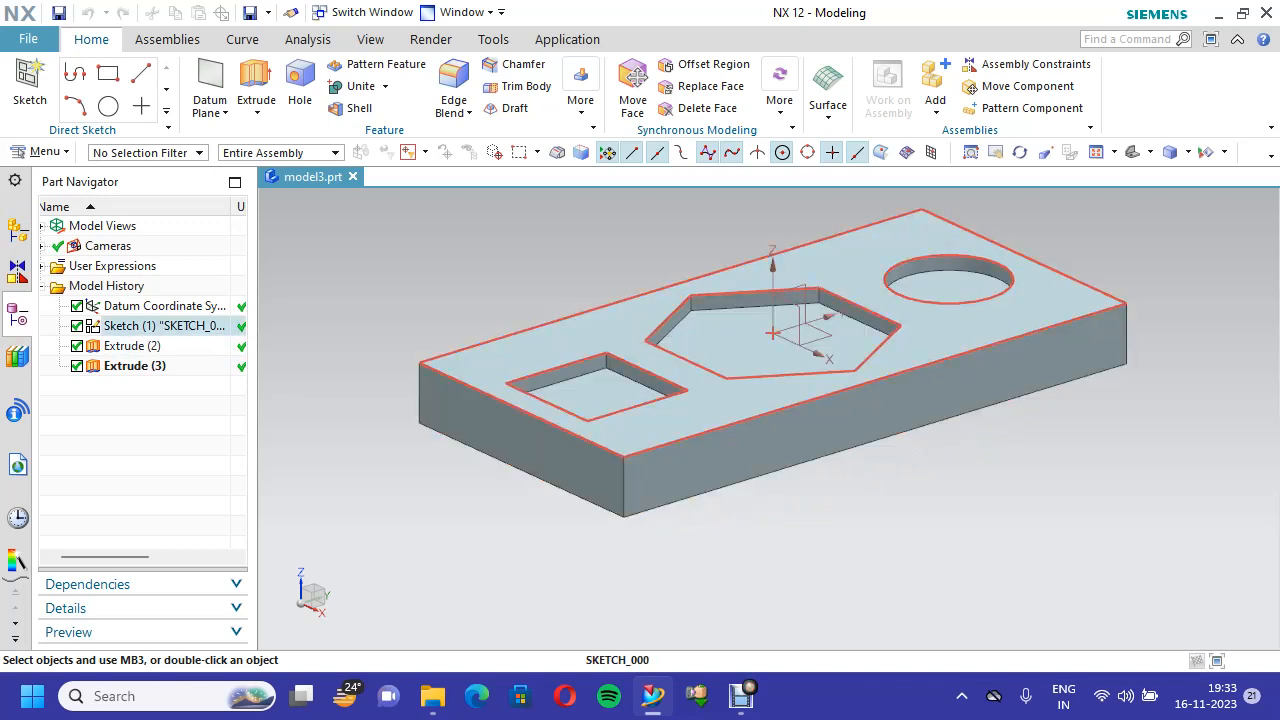
pyautogui.click(532, 328)
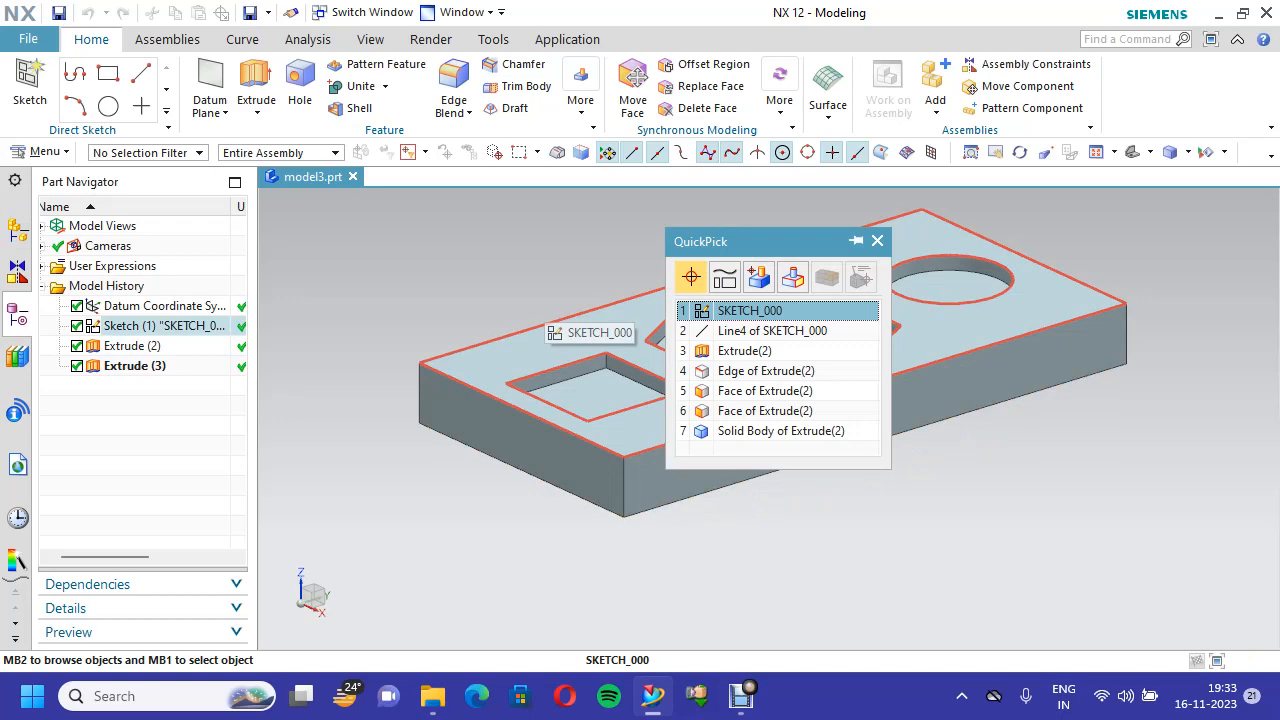
pyautogui.click(877, 241)
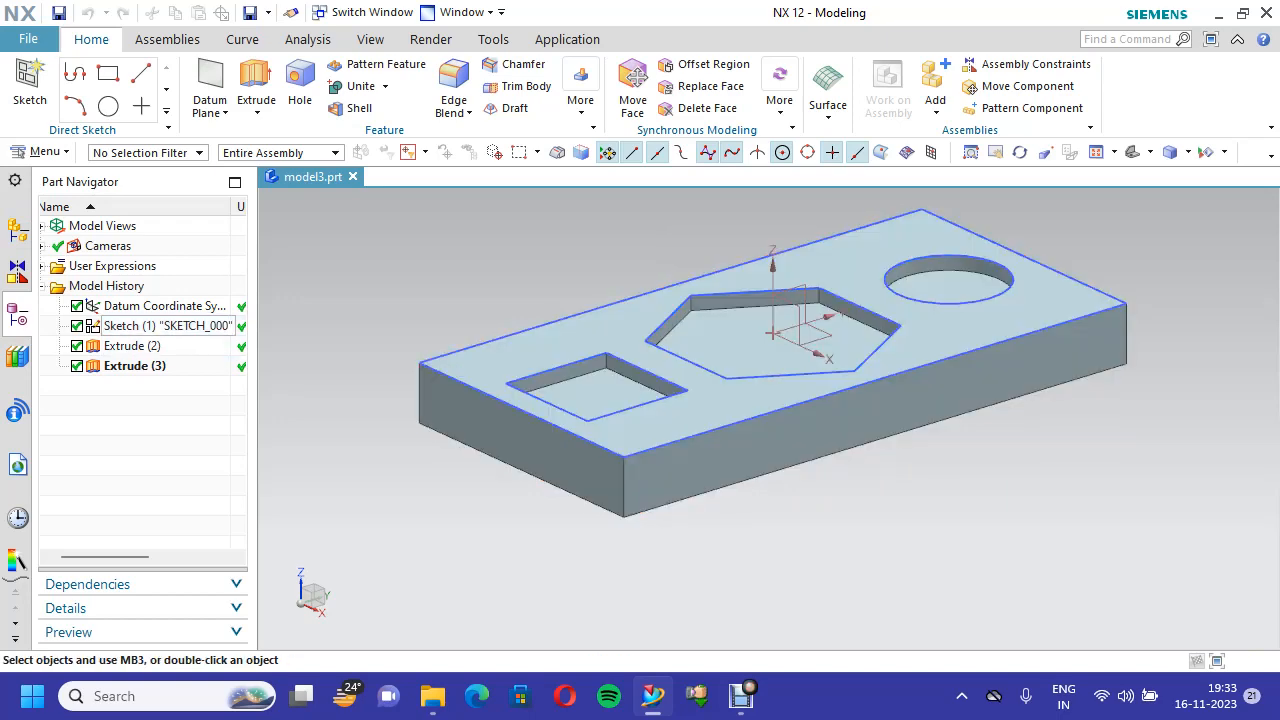
pyautogui.click(150, 326)
pyautogui.rightClick(150, 326)
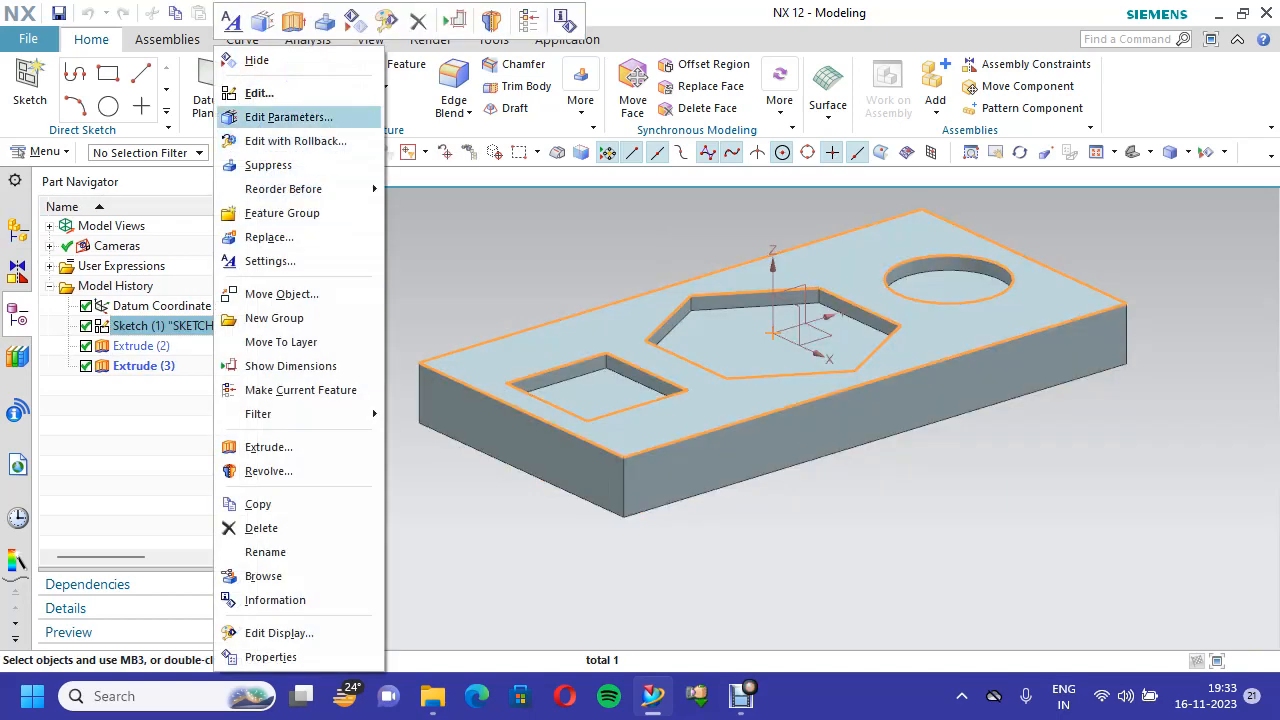
pyautogui.click(257, 60)
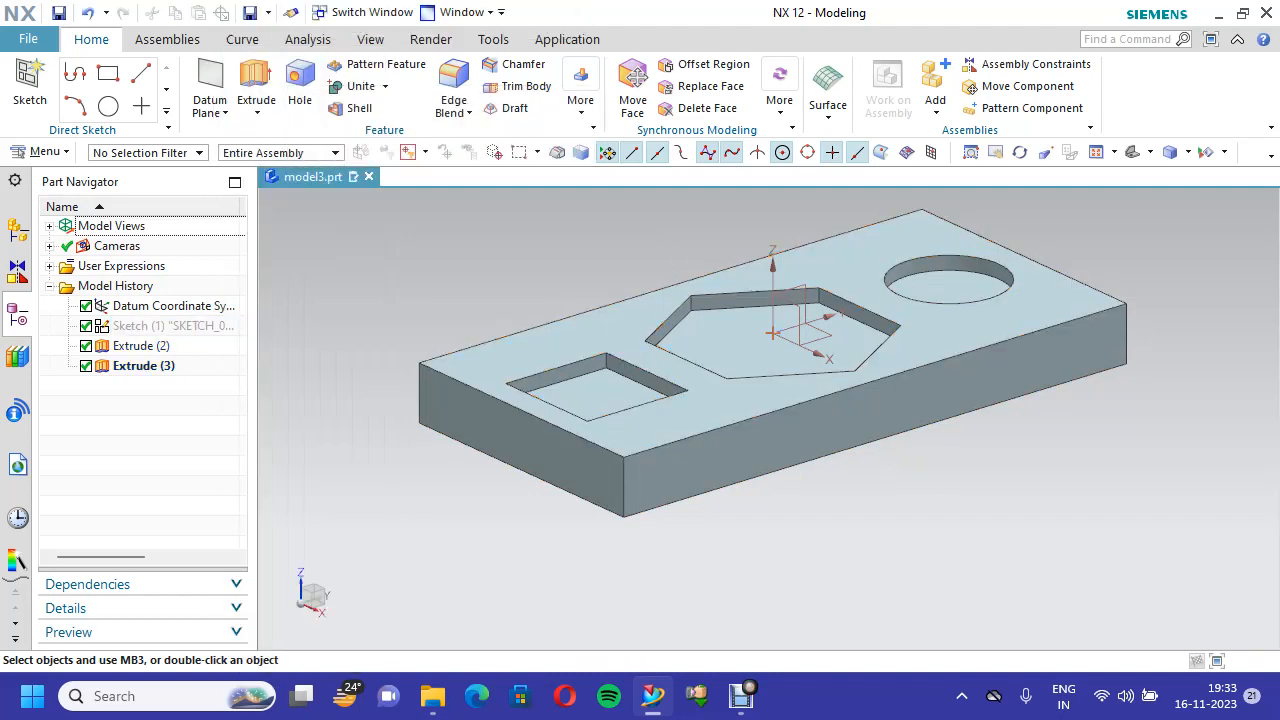
# Start an Edge Blend with a 5 mm radius set on two adjacent vertical corner edges of the square pocket
pyautogui.rightClick(413, 219)
pyautogui.click(457, 257)
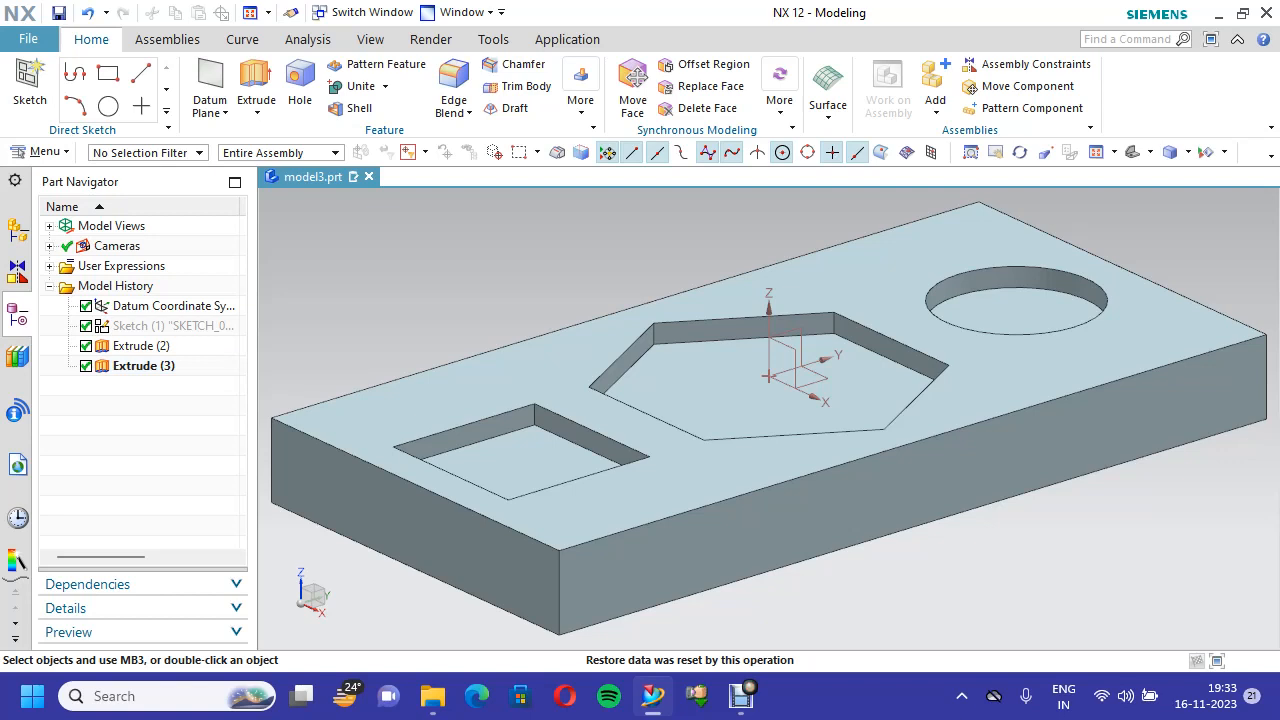
pyautogui.click(468, 112)
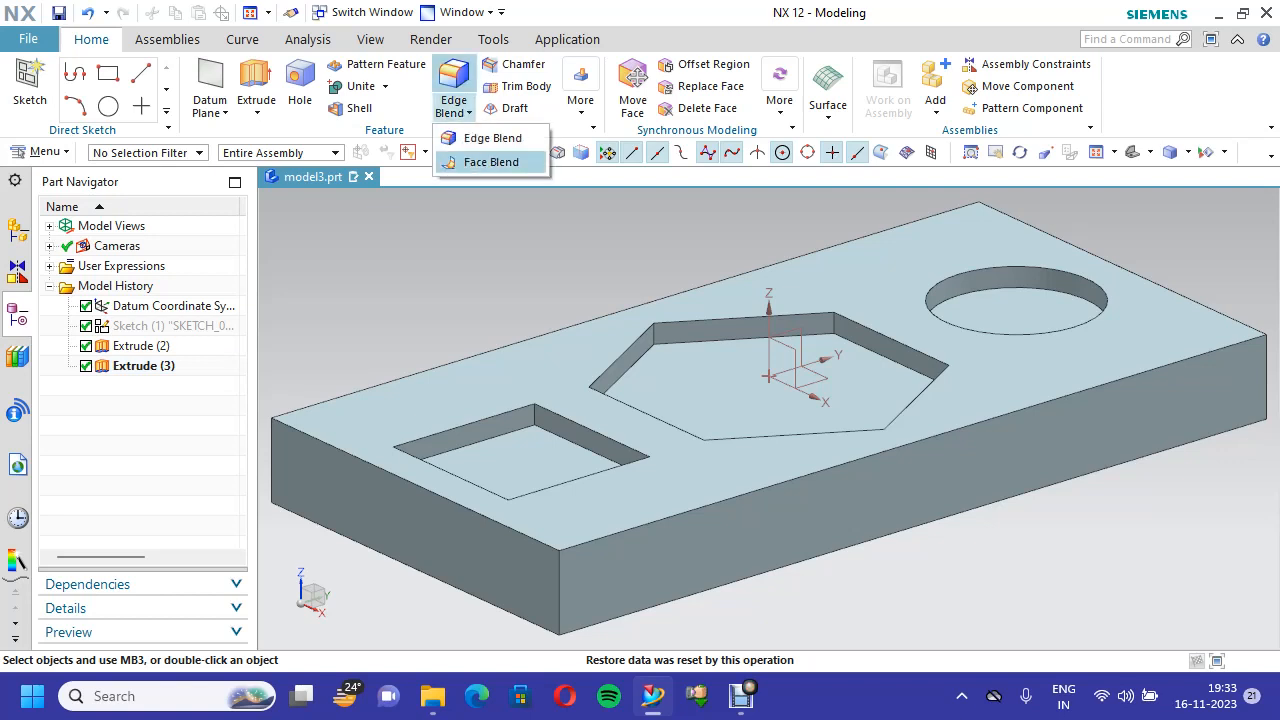
pyautogui.click(492, 138)
pyautogui.scroll(2, 527, 457)
pyautogui.click(541, 406)
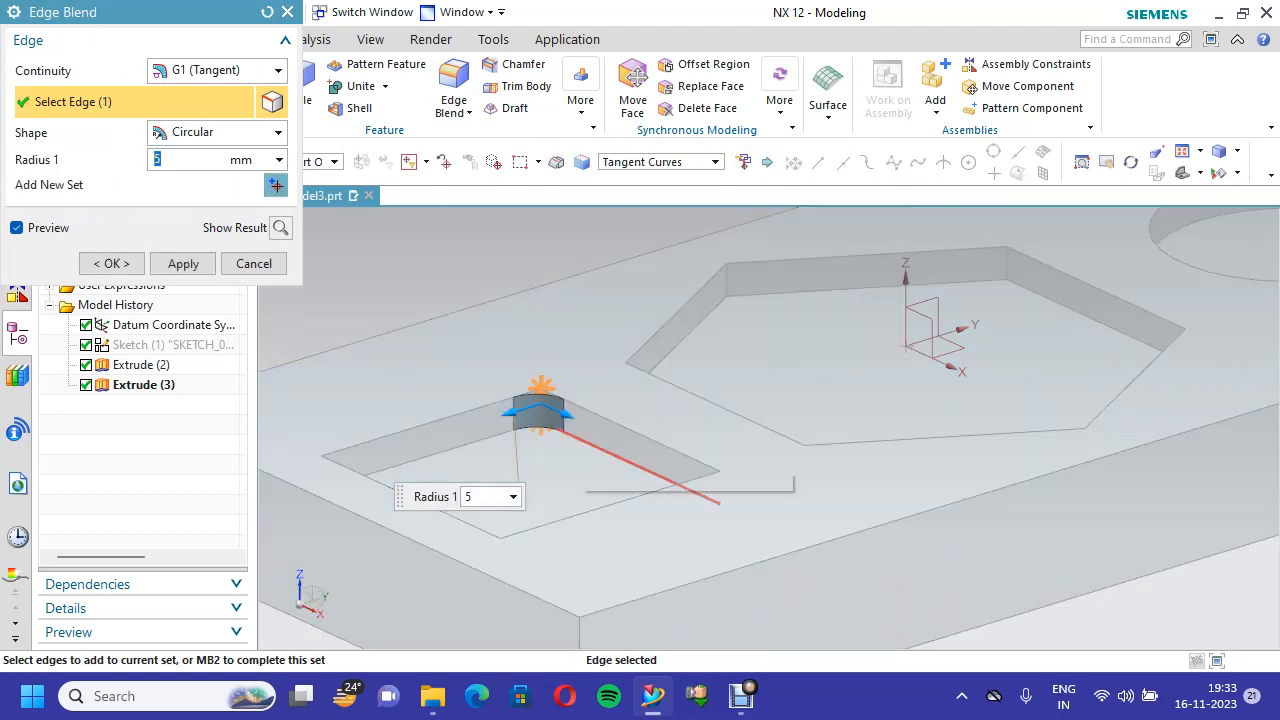
pyautogui.moveTo(600, 445); pyautogui.dragTo(462, 574, button='middle')
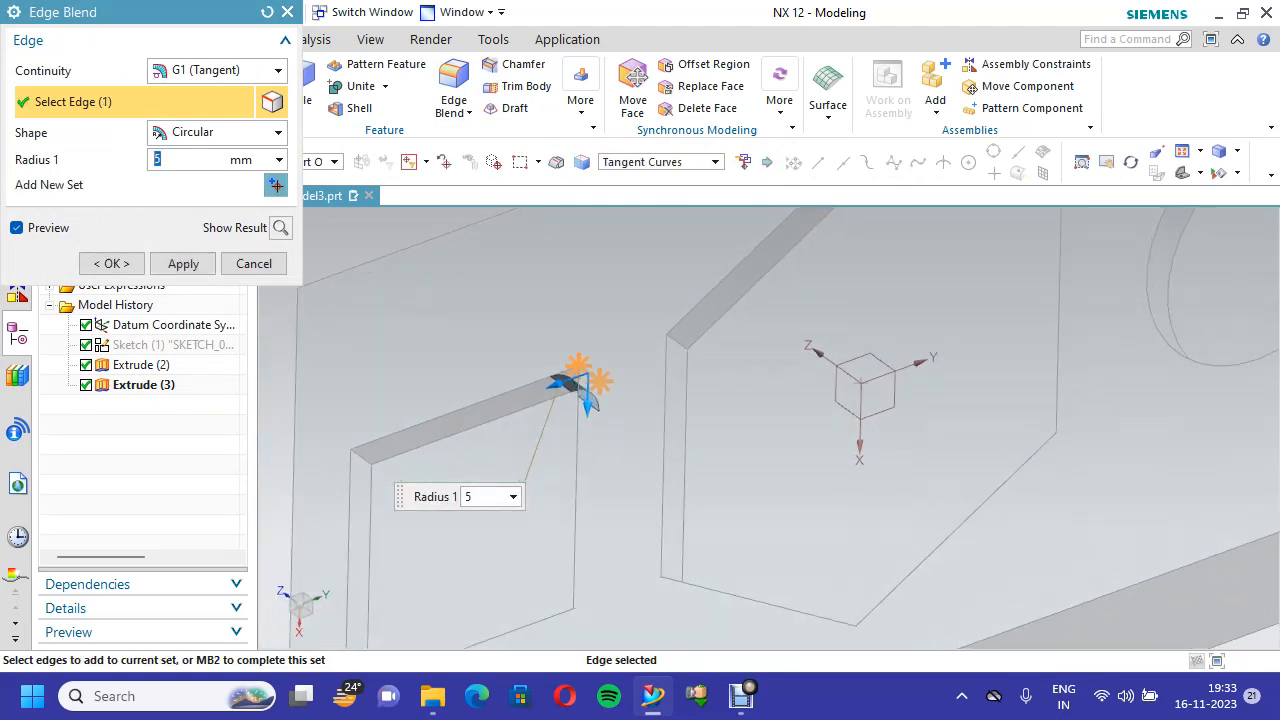
pyautogui.click(360, 455)
pyautogui.scroll(-3, 439, 500)
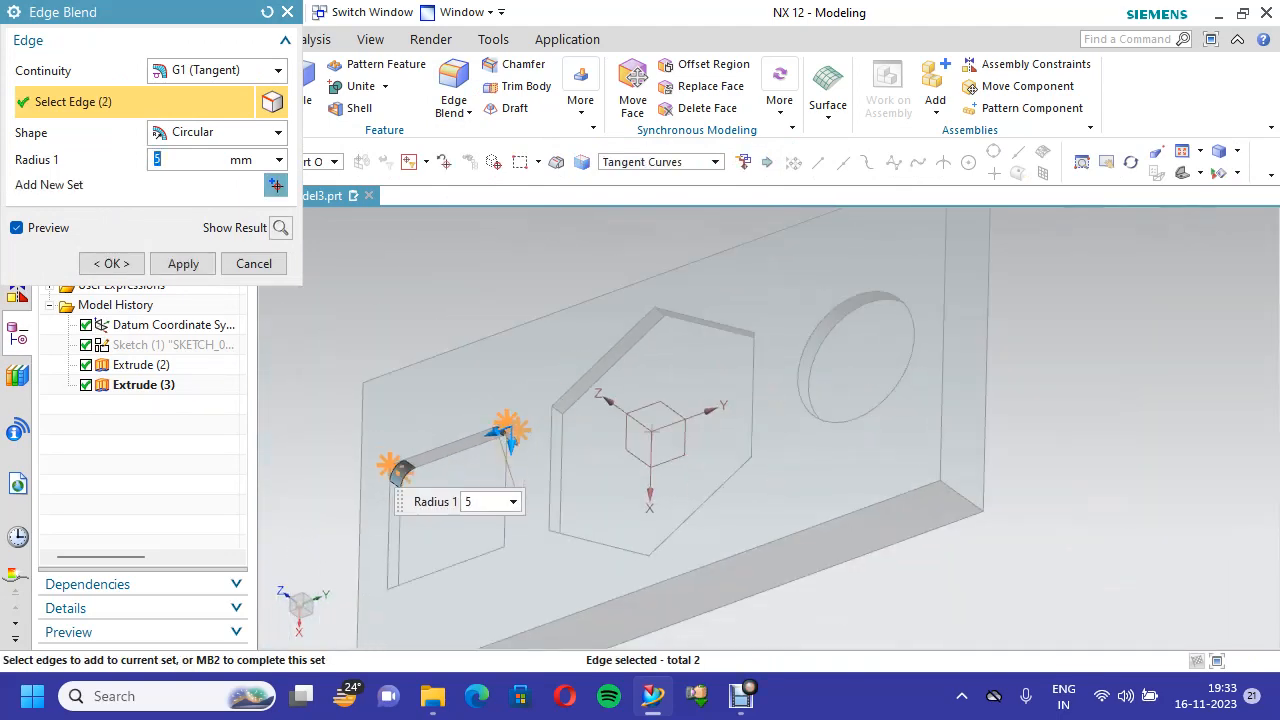
pyautogui.scroll(-1, 440, 502)
pyautogui.middleClick(440, 502)
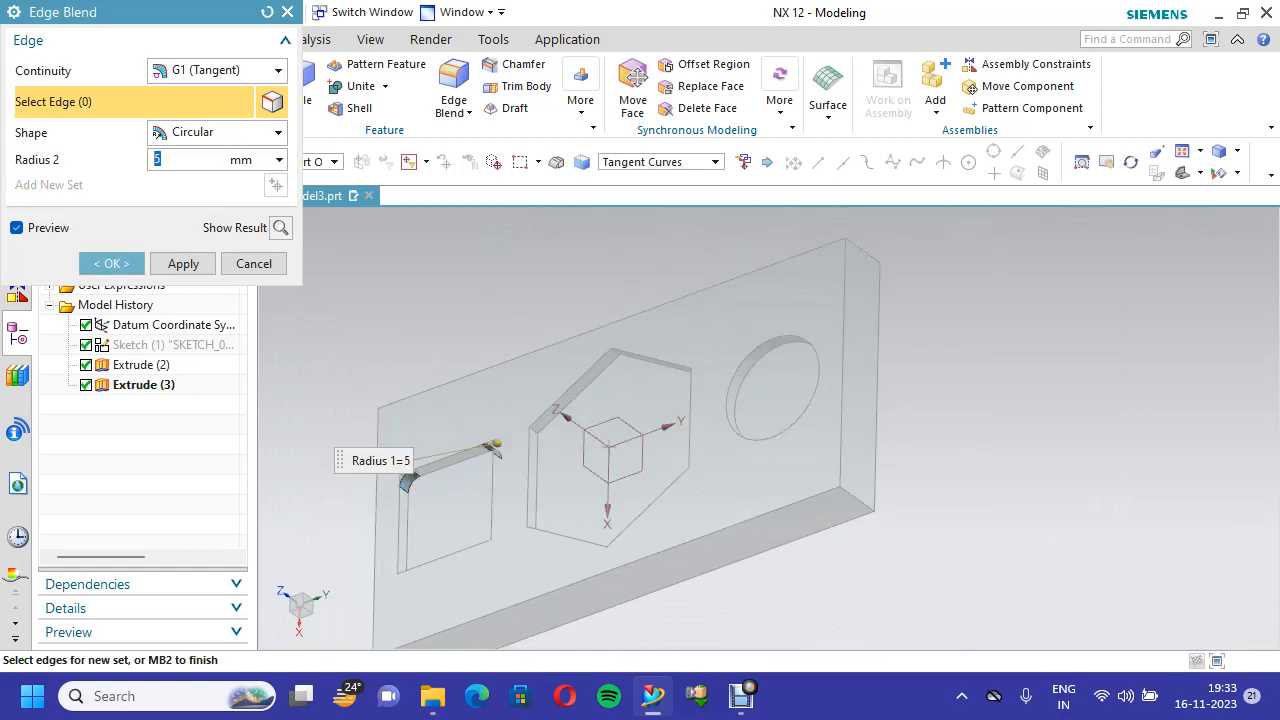
# Add the square pocket's remaining two vertical corner edges to a second blend set with a 5 mm radius
pyautogui.moveTo(440, 502); pyautogui.dragTo(502, 568, button='middle')
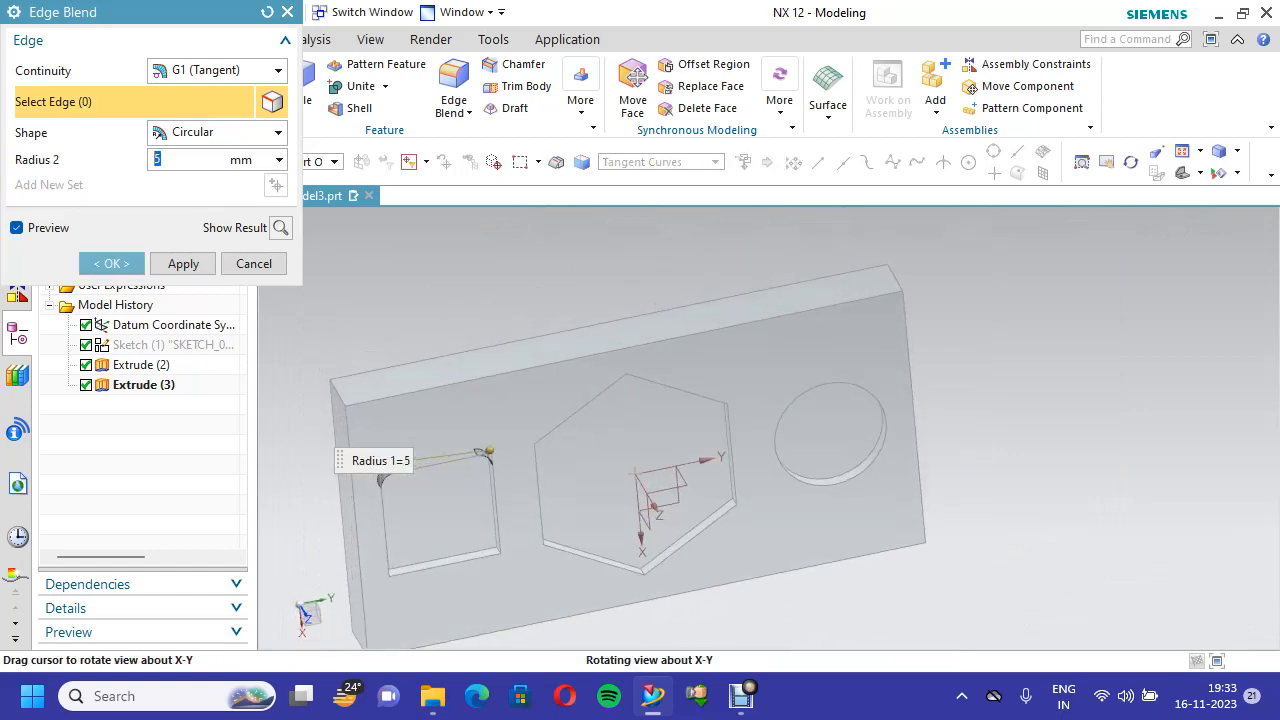
pyautogui.rightClick(502, 568)
pyautogui.click(442, 547)
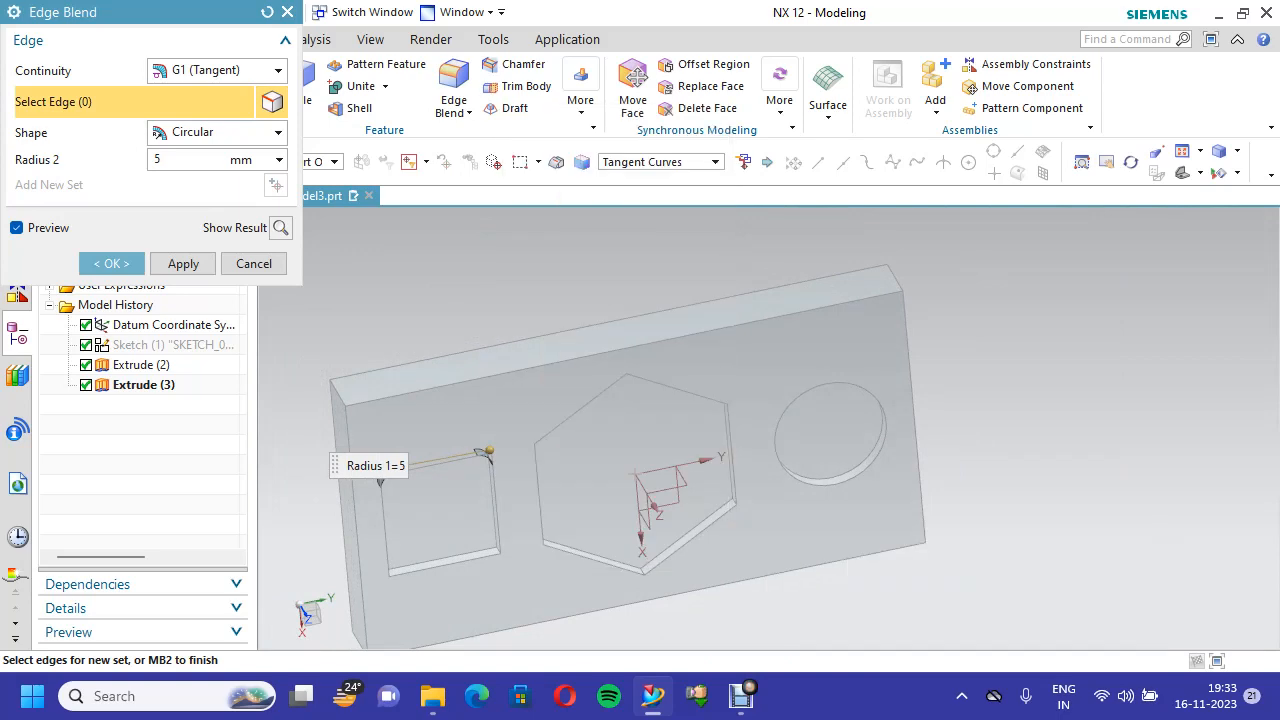
pyautogui.scroll(4, 441, 546)
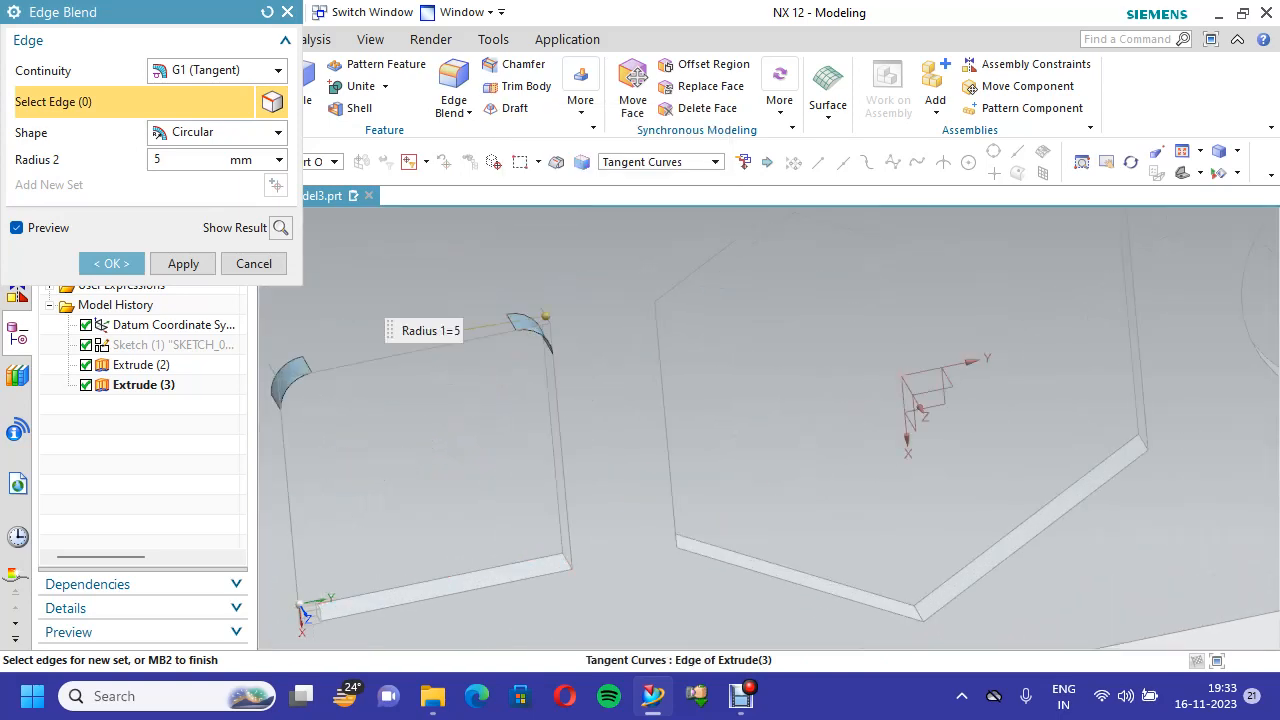
pyautogui.click(567, 562)
pyautogui.scroll(-3, 305, 608)
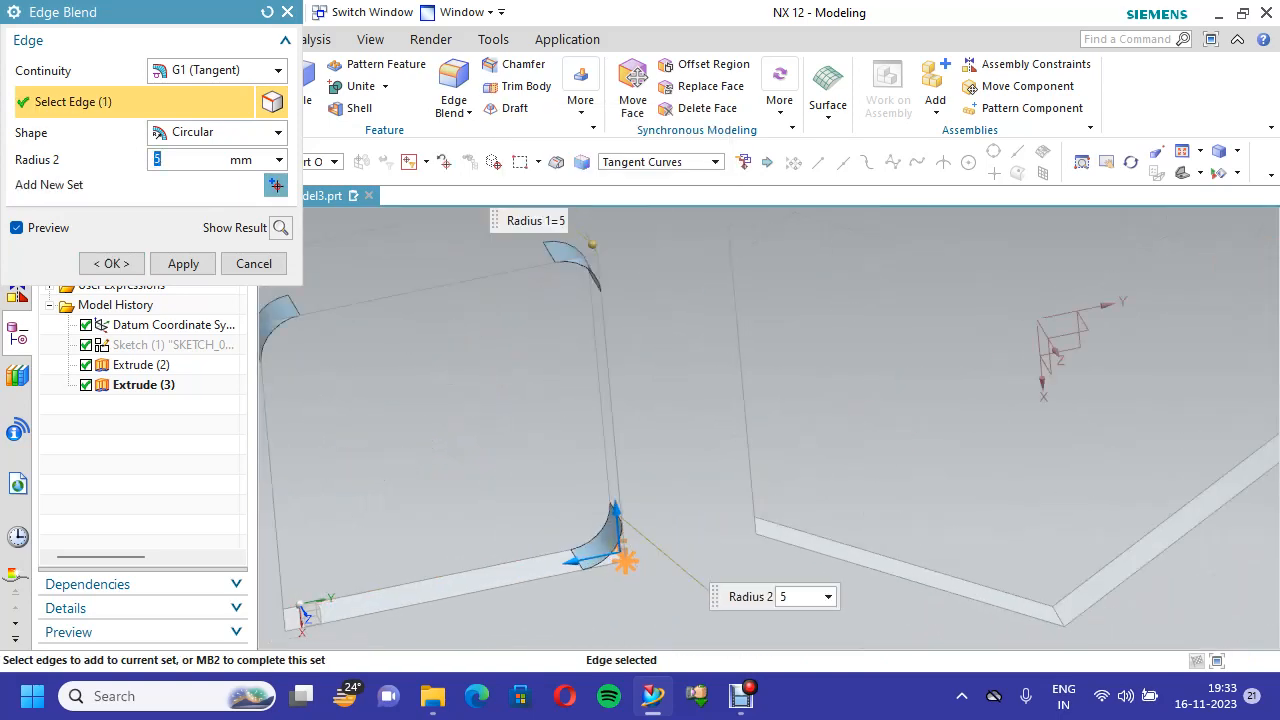
pyautogui.moveTo(305, 608); pyautogui.dragTo(323, 599, button='middle')
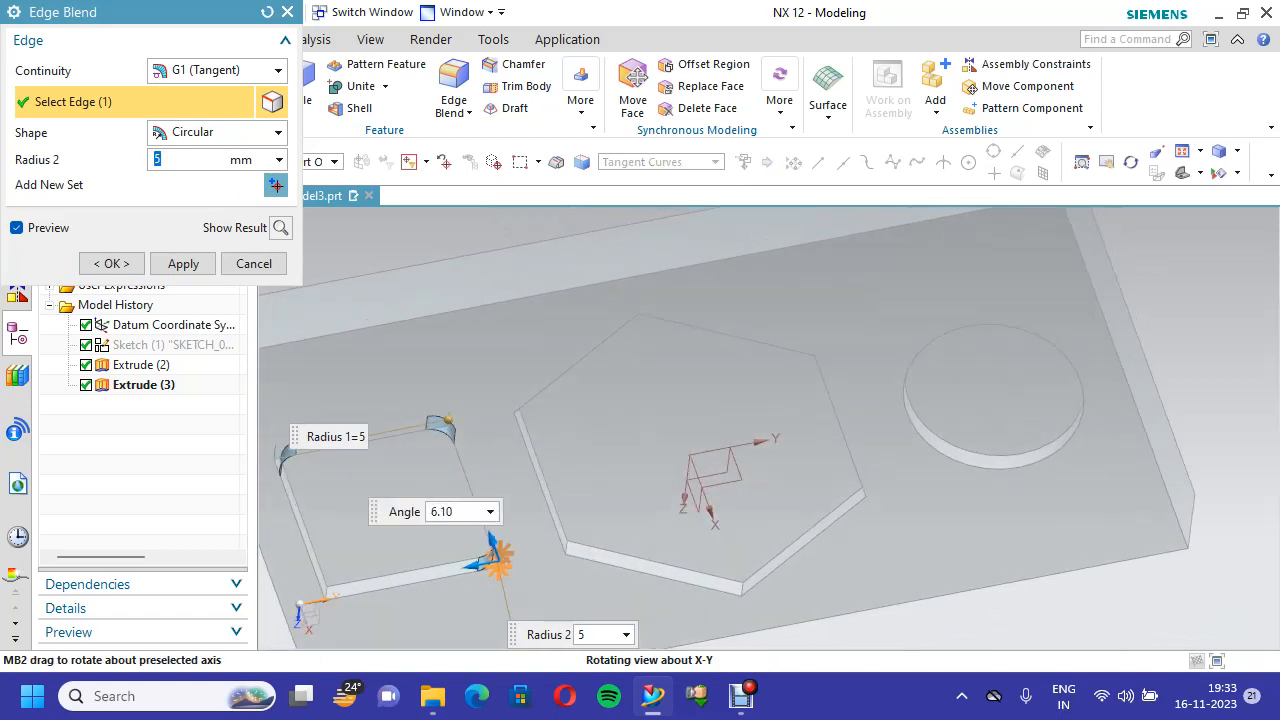
pyautogui.scroll(5, 323, 599)
pyautogui.click(340, 540)
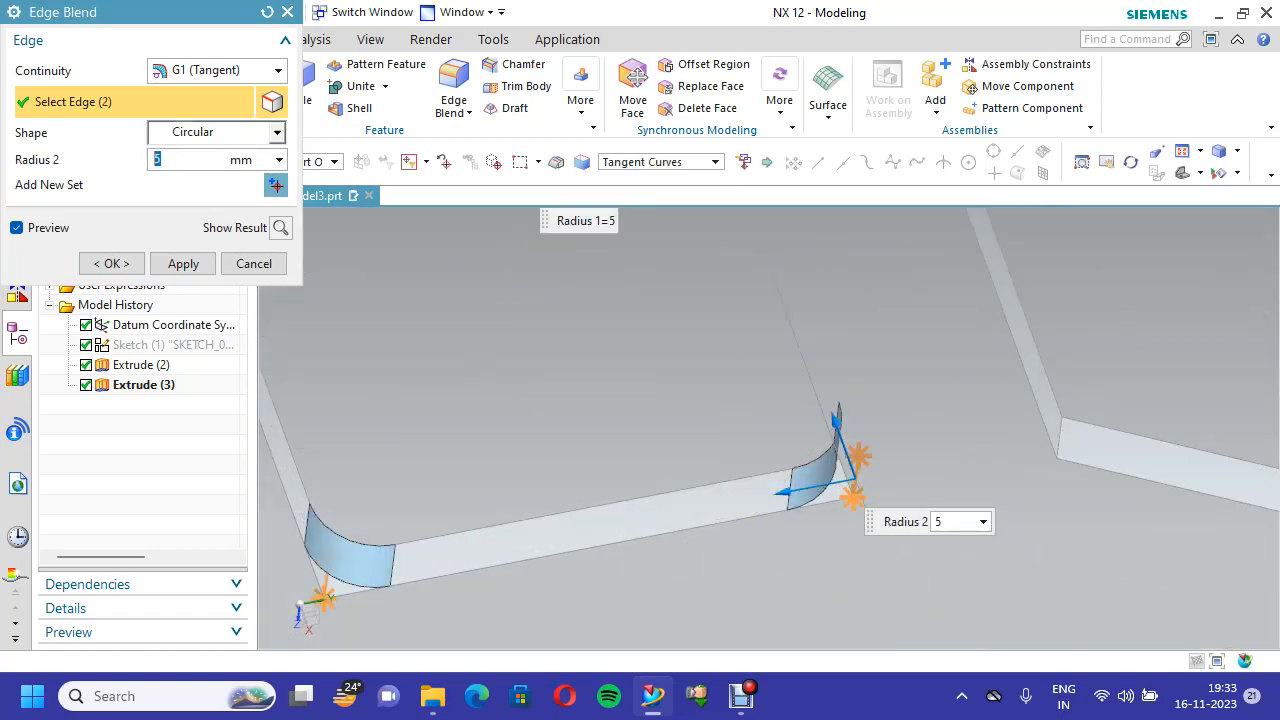
pyautogui.scroll(-3, 568, 575)
pyautogui.scroll(-2, 569, 574)
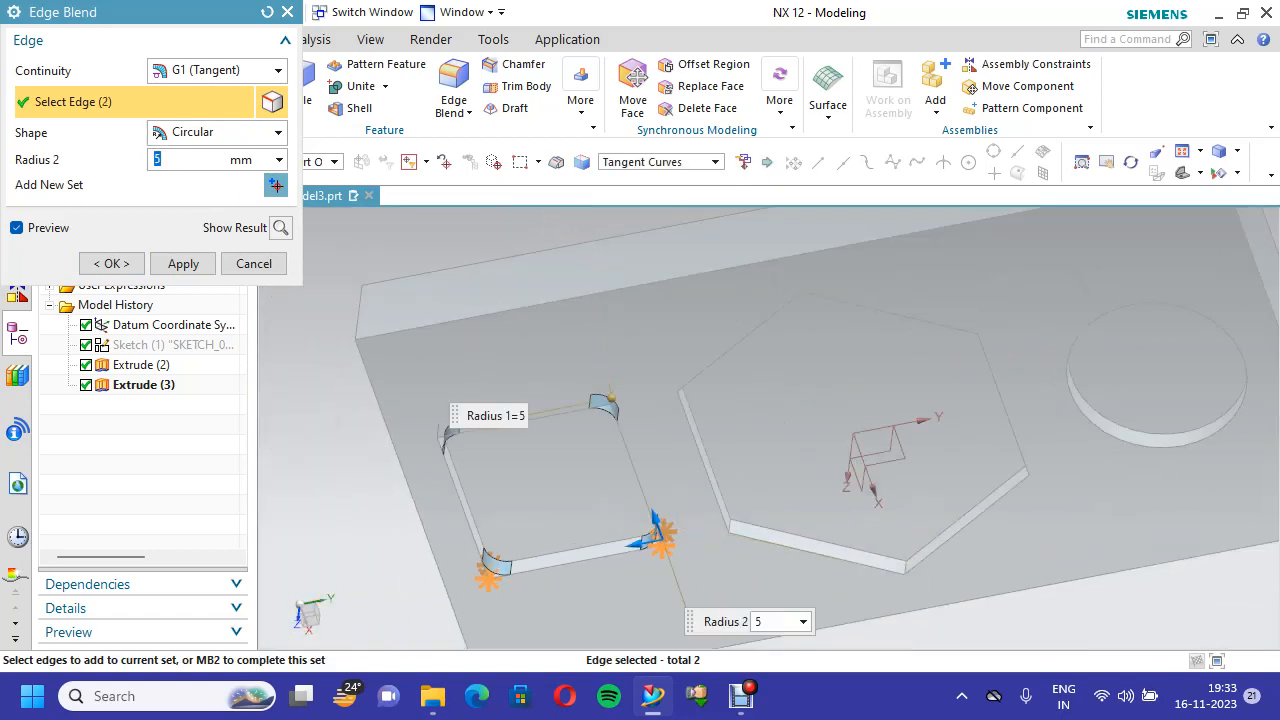
# Add four of the hexagonal pocket's vertical corner edges to the second blend set with its 5 mm radius
pyautogui.scroll(3, 733, 545)
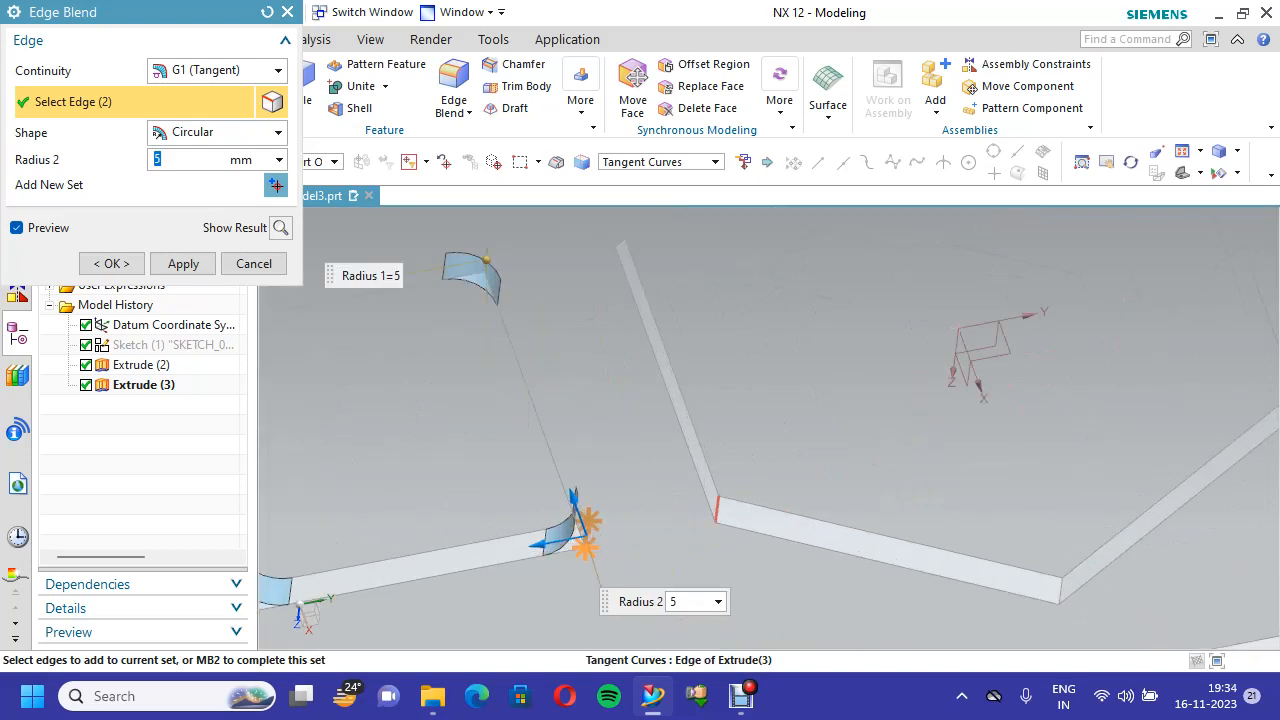
pyautogui.click(716, 512)
pyautogui.click(1060, 585)
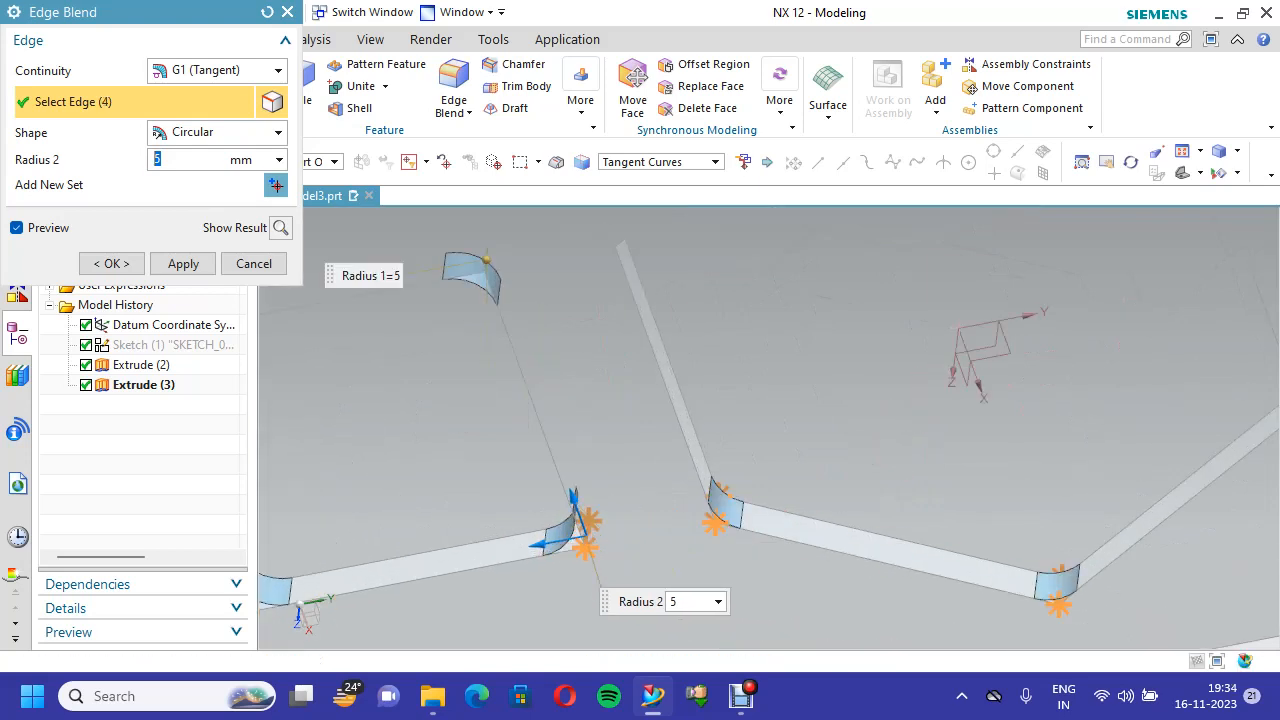
pyautogui.scroll(-3, 1050, 420)
pyautogui.moveTo(1050, 420); pyautogui.dragTo(900, 380, button='middle')
pyautogui.scroll(2, 865, 382)
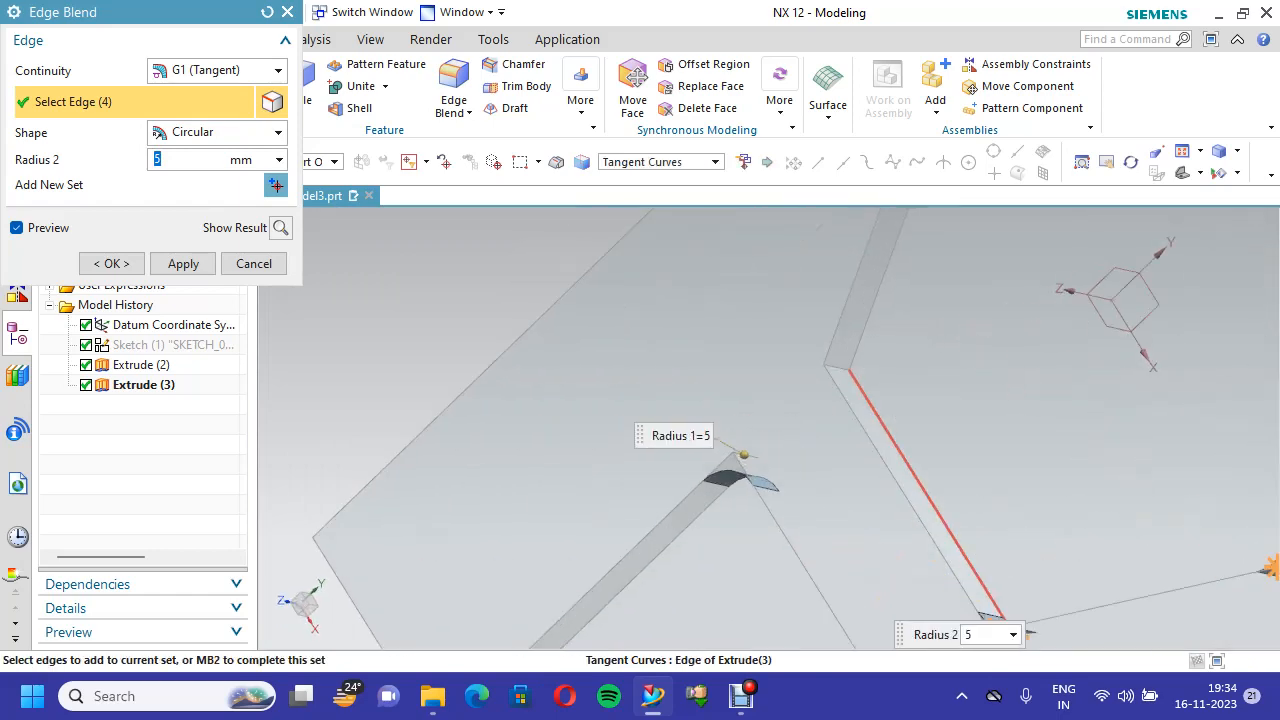
pyautogui.click(837, 368)
pyautogui.scroll(-3, 934, 371)
pyautogui.scroll(-3, 916, 369)
pyautogui.scroll(7, 946, 312)
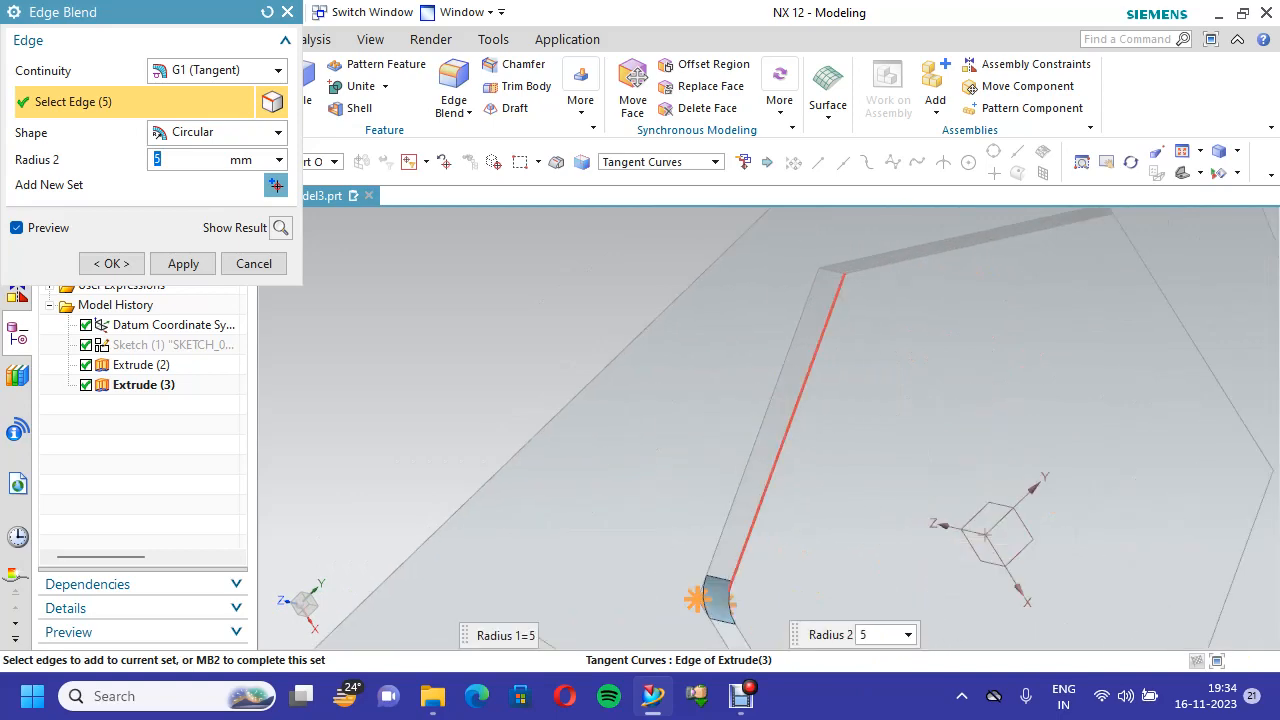
pyautogui.click(833, 271)
# Add the hexagonal pocket's last two vertical corner edges to the 5 mm set and create the edge blend
pyautogui.scroll(-3, 944, 286)
pyautogui.moveTo(944, 288); pyautogui.dragTo(1062, 300, button='middle')
pyautogui.scroll(3, 1062, 300)
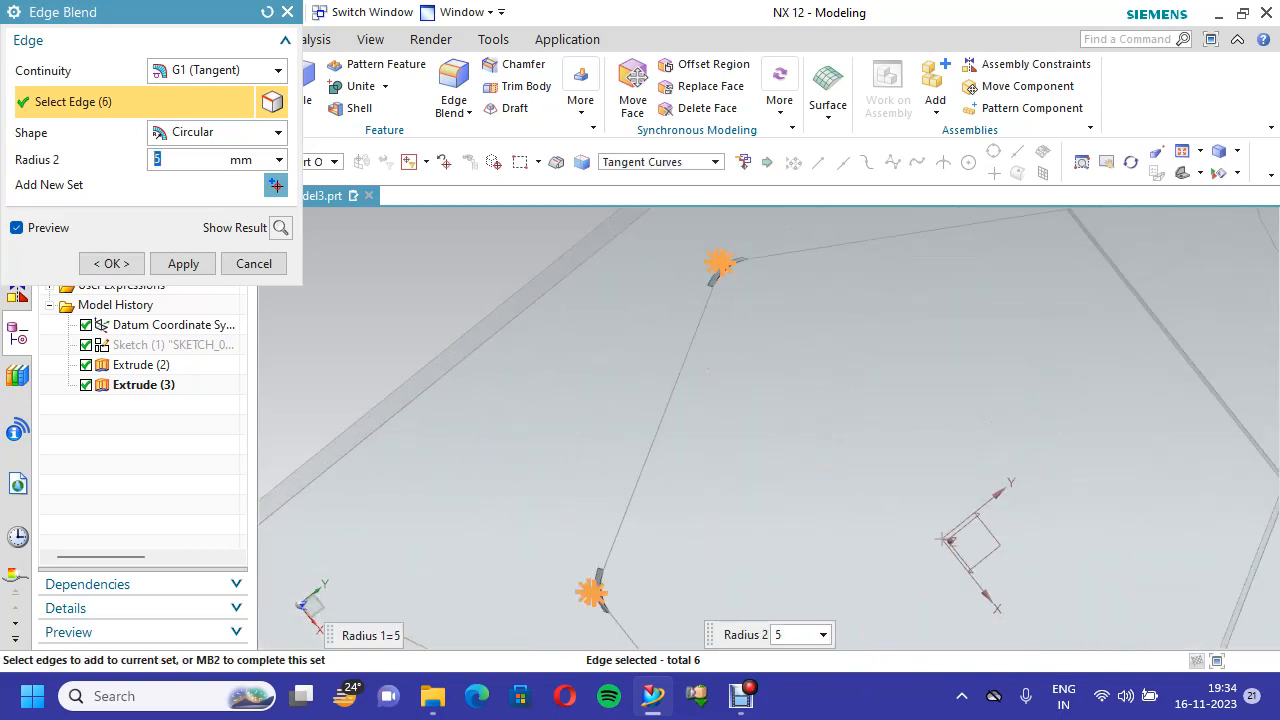
pyautogui.scroll(-4, 1098, 271)
pyautogui.moveTo(1104, 318); pyautogui.dragTo(1110, 285, button='middle')
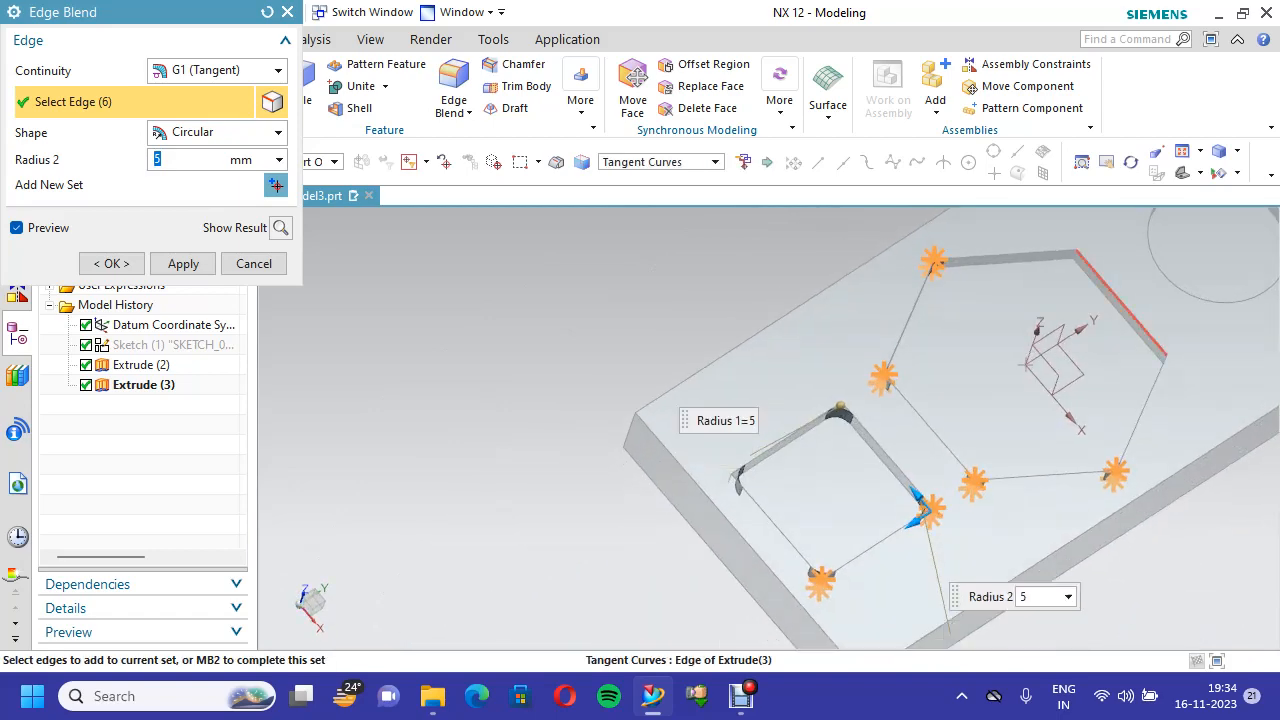
pyautogui.scroll(4, 1108, 280)
pyautogui.click(1021, 227)
pyautogui.scroll(-4, 1110, 390)
pyautogui.moveTo(1110, 390); pyautogui.dragTo(1205, 430, button='middle')
pyautogui.scroll(3, 1125, 442)
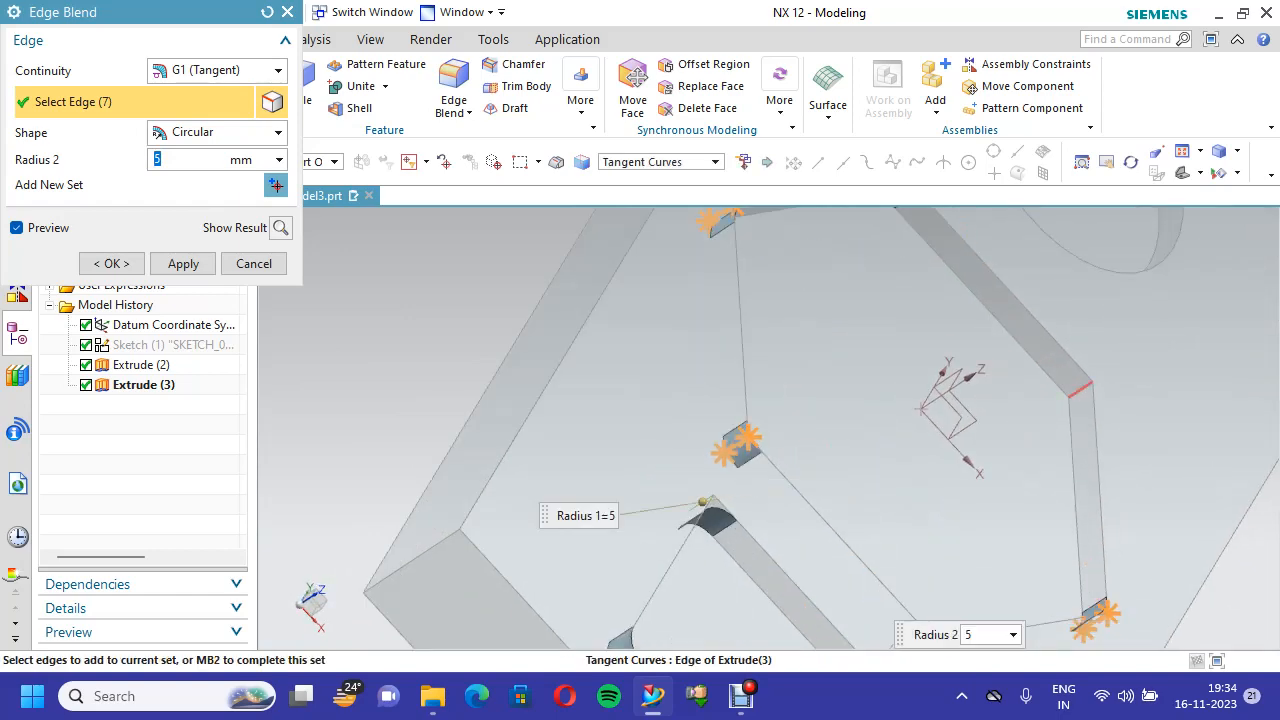
pyautogui.click(1076, 389)
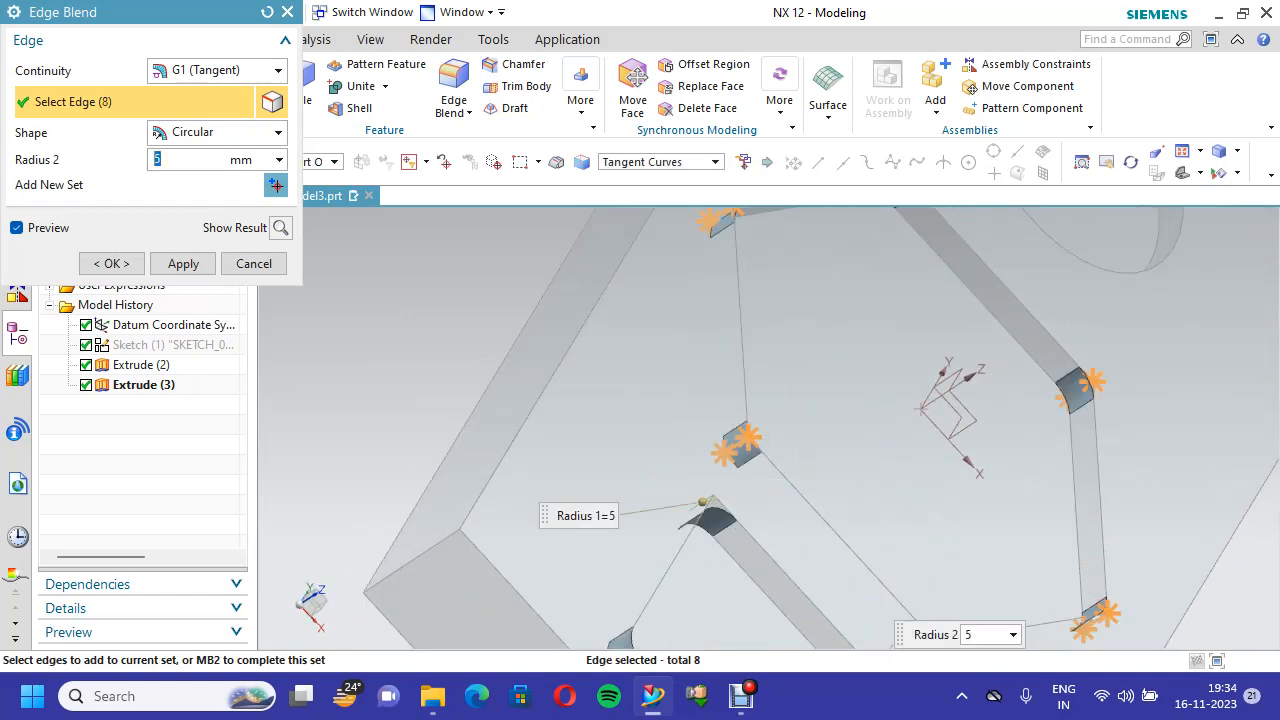
pyautogui.click(183, 263)
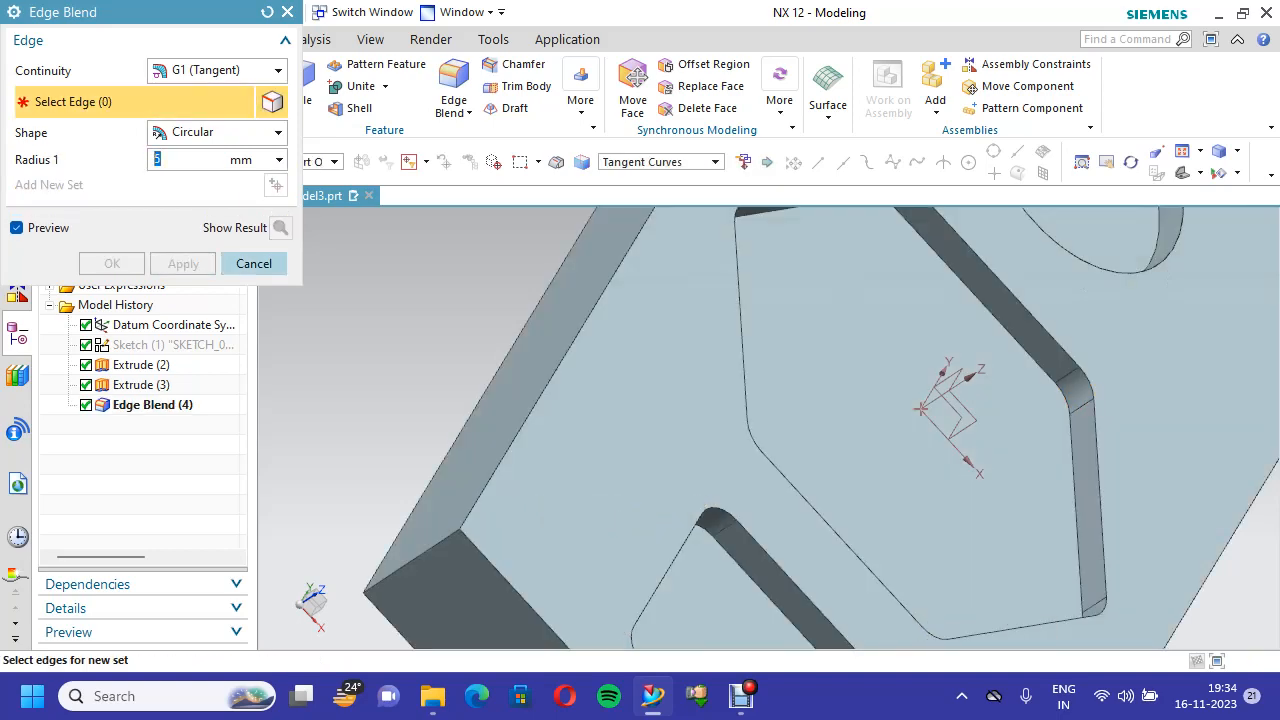
pyautogui.click(254, 263)
# Orient the block to an isometric view and save the part
pyautogui.rightClick(432, 272)
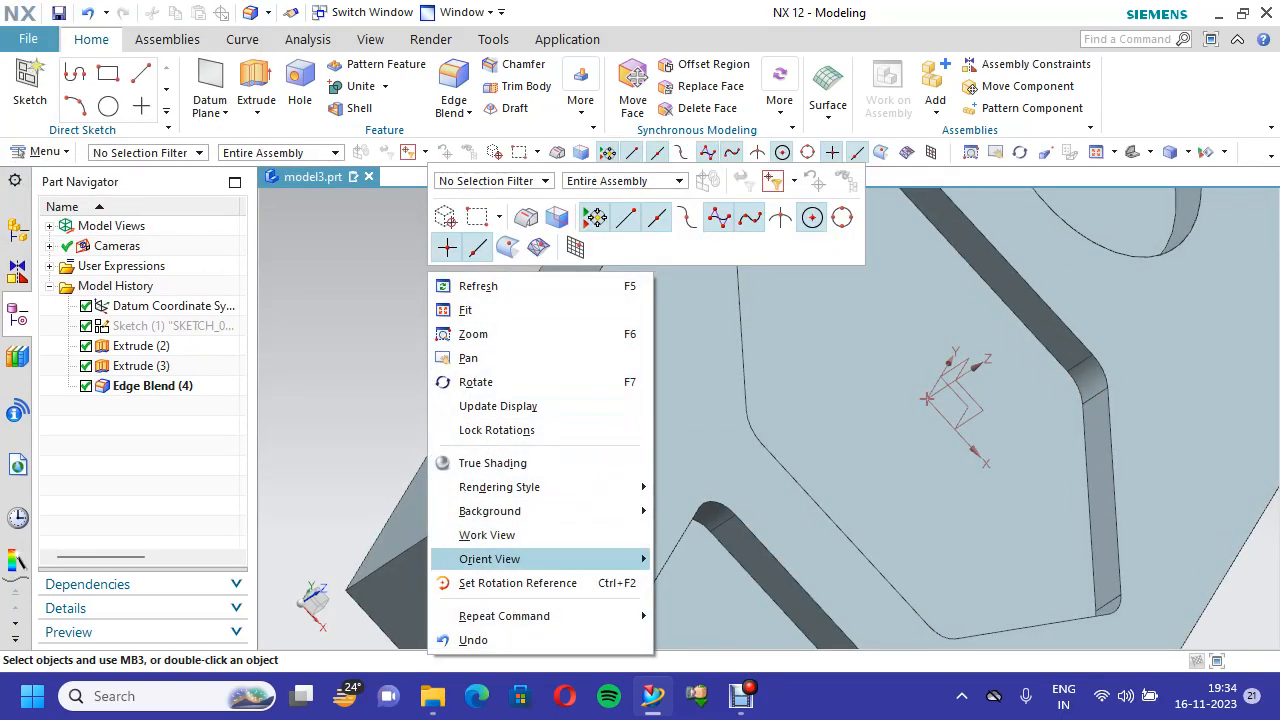
pyautogui.moveTo(540, 559)
pyautogui.click(706, 480)
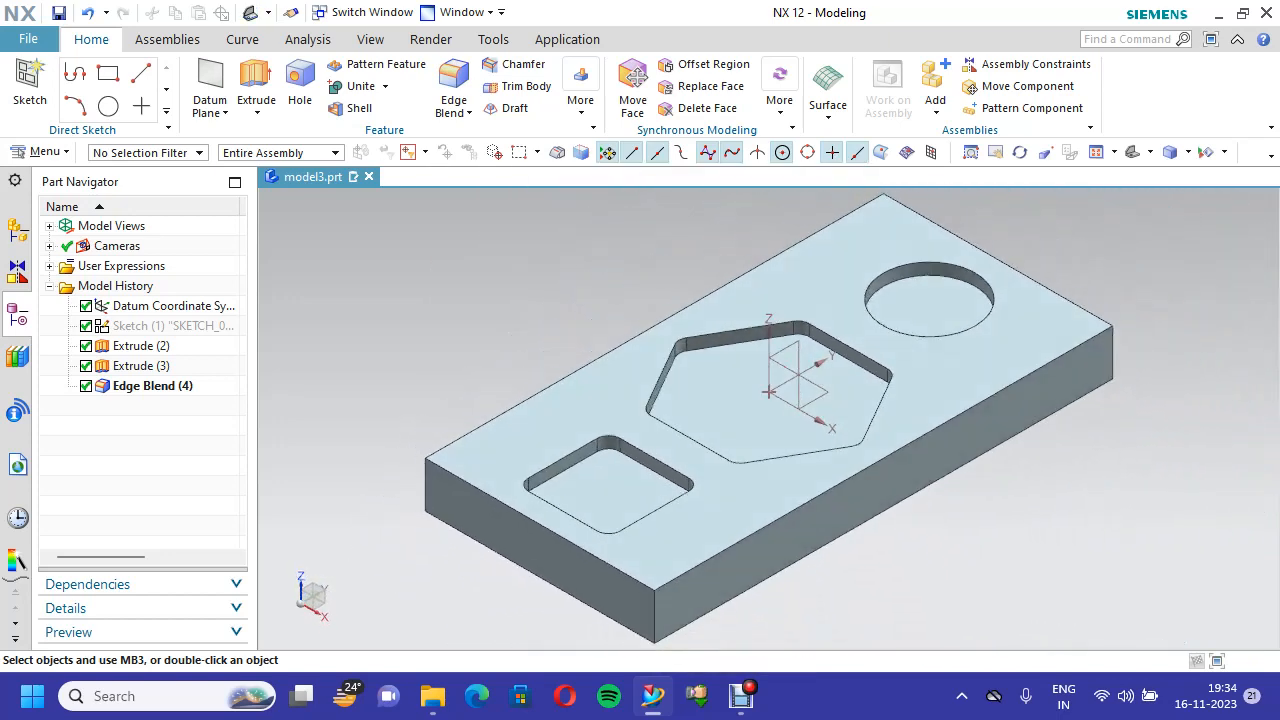
pyautogui.click(59, 12)
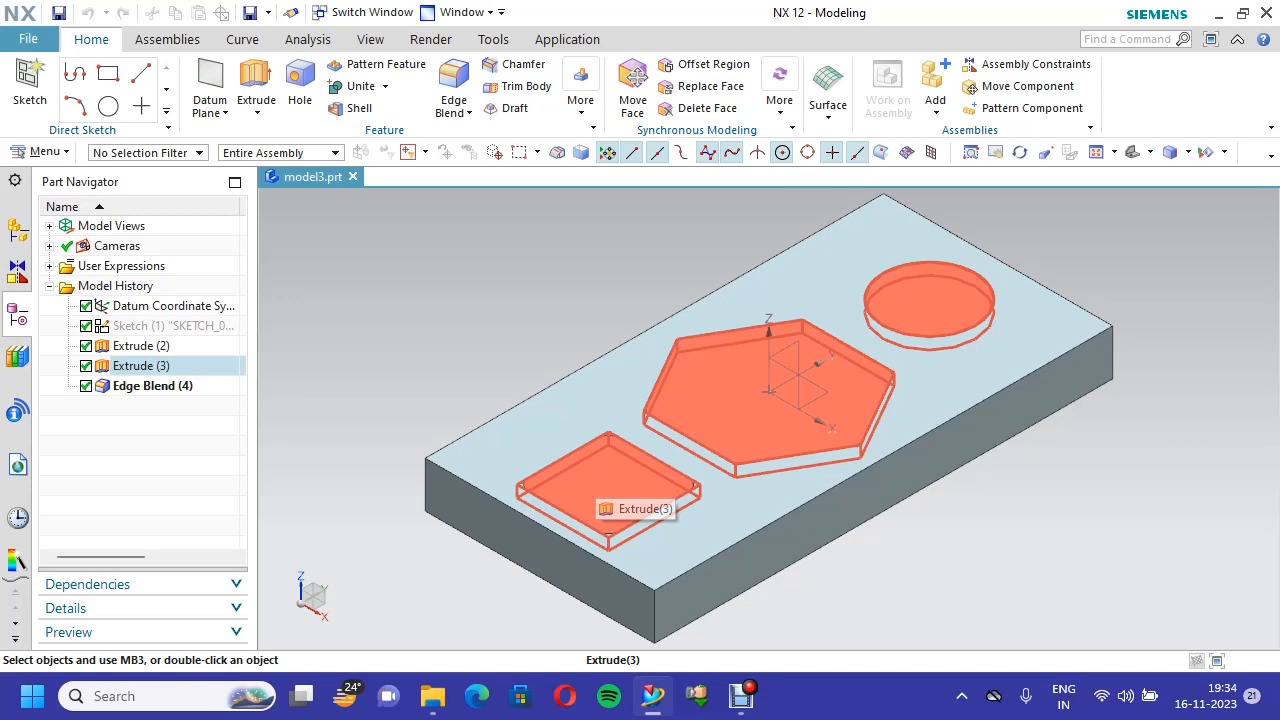
pyautogui.hotkey('ctrl', 's')
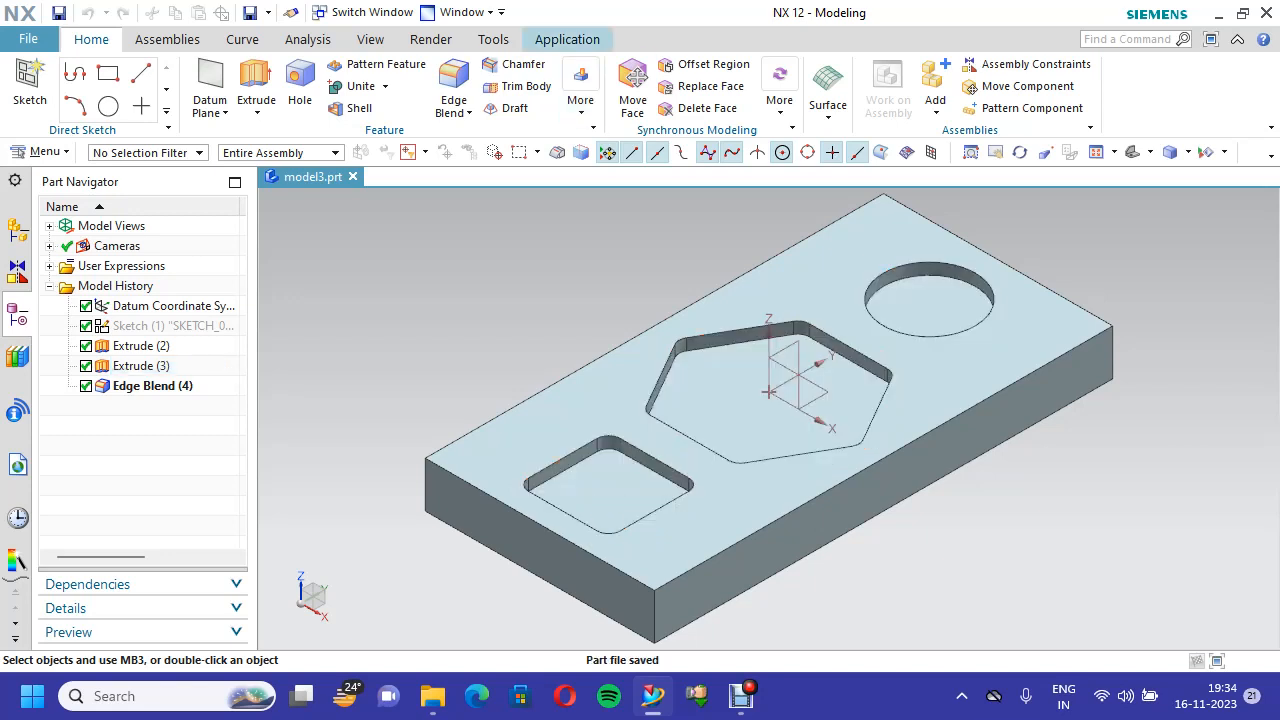
# Switch to the Manufacturing application and initialize the machining environment with the cam_general configuration and mill_contour setup
pyautogui.click(567, 39)
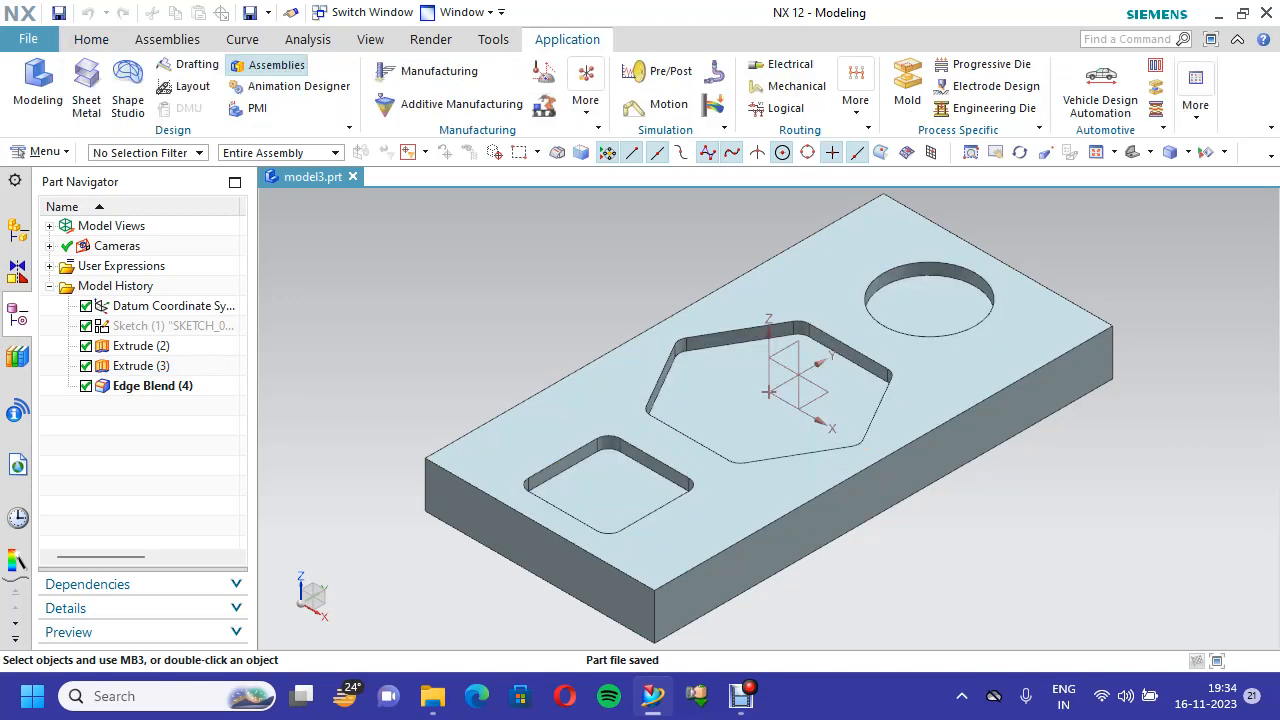
pyautogui.click(432, 72)
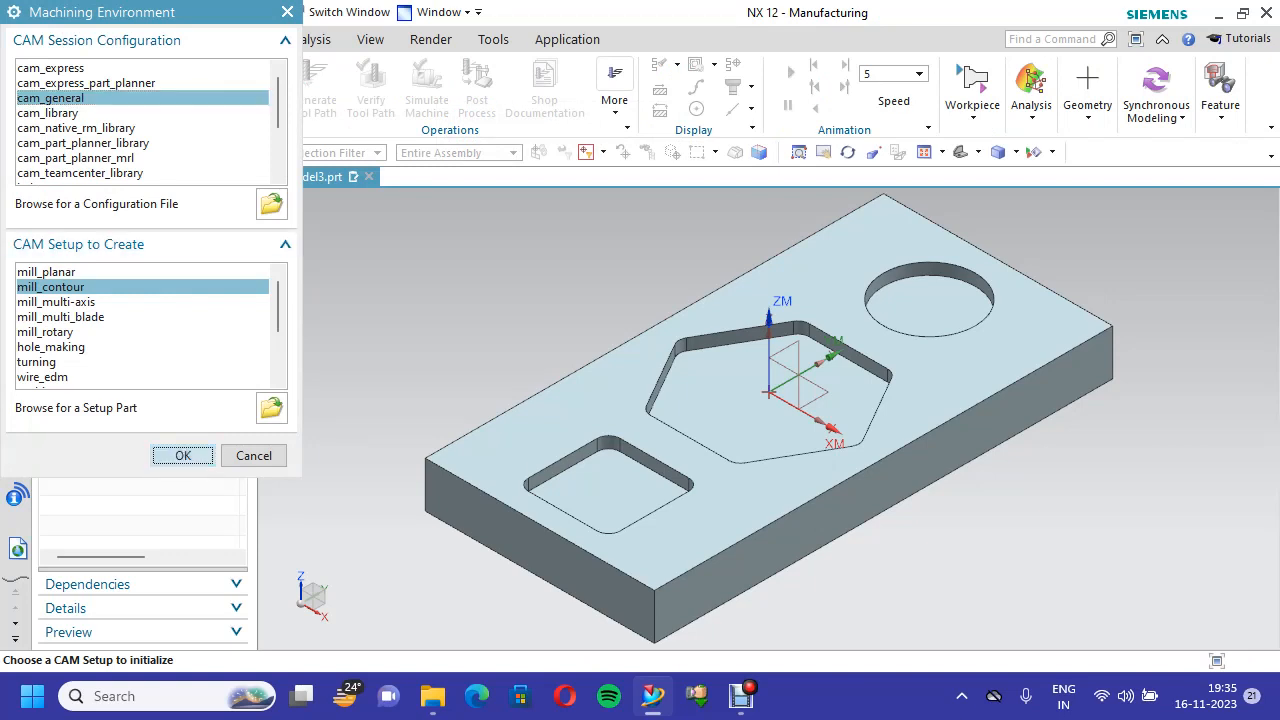
pyautogui.click(183, 455)
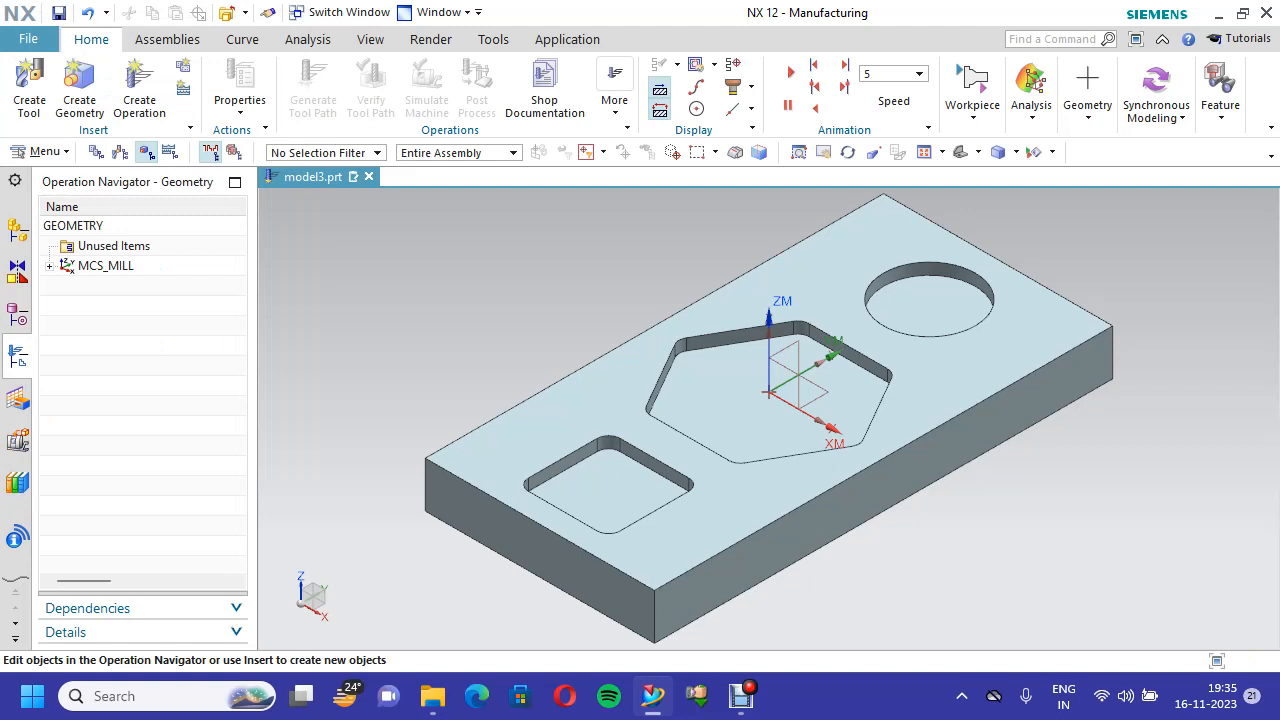
# Open MCS_MILL for editing and accept its machine coordinate system with an automatic clearance plane and 10 mm safe clearance distance
pyautogui.click(49, 266)
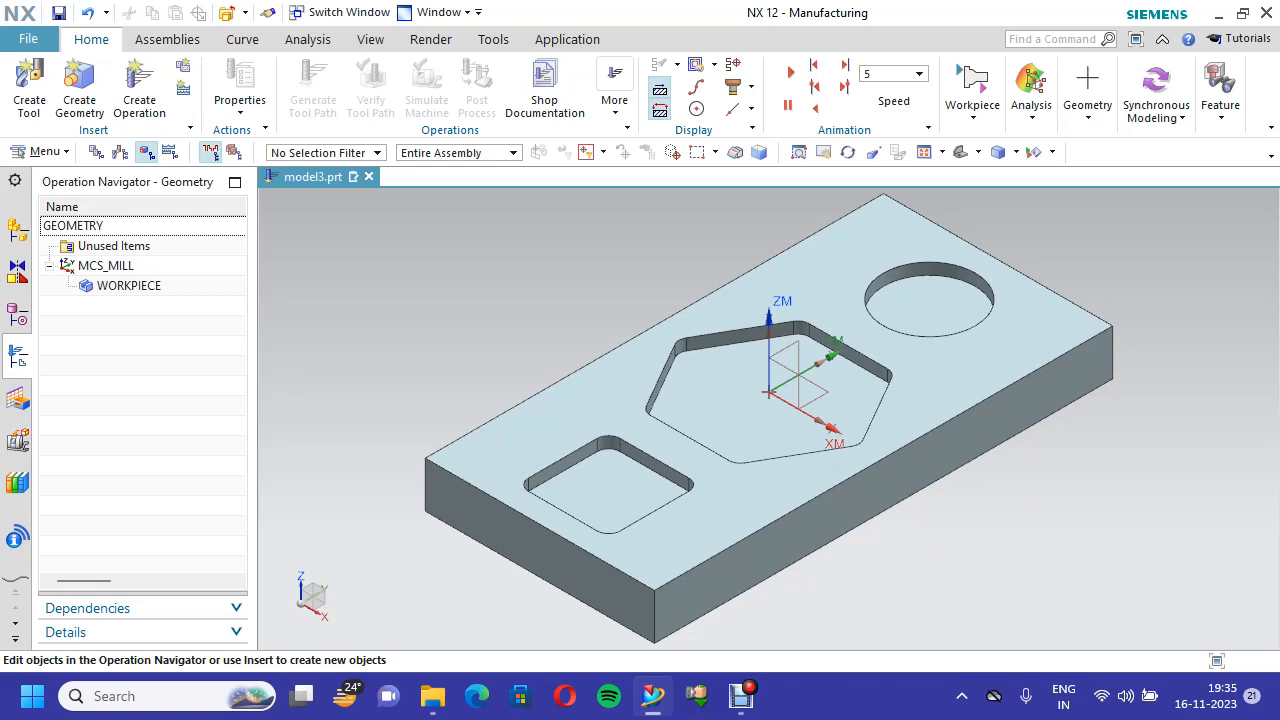
pyautogui.click(105, 265)
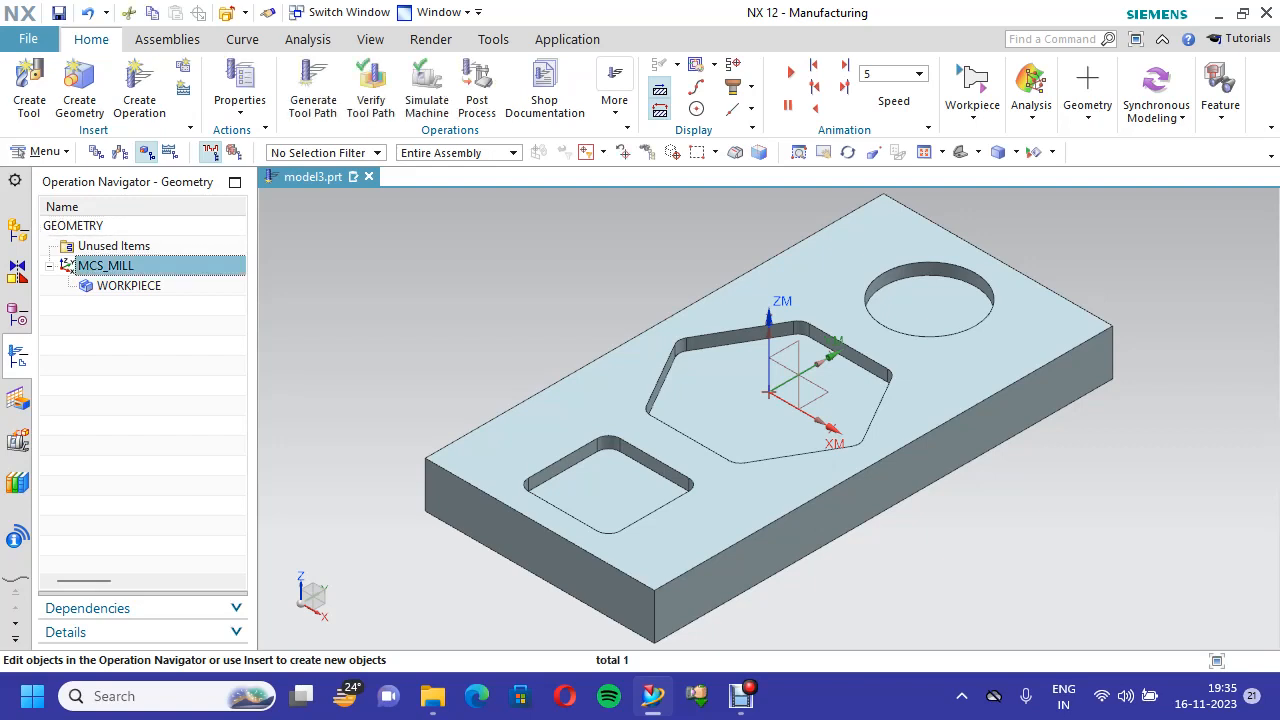
pyautogui.rightClick(112, 265)
pyautogui.click(150, 257)
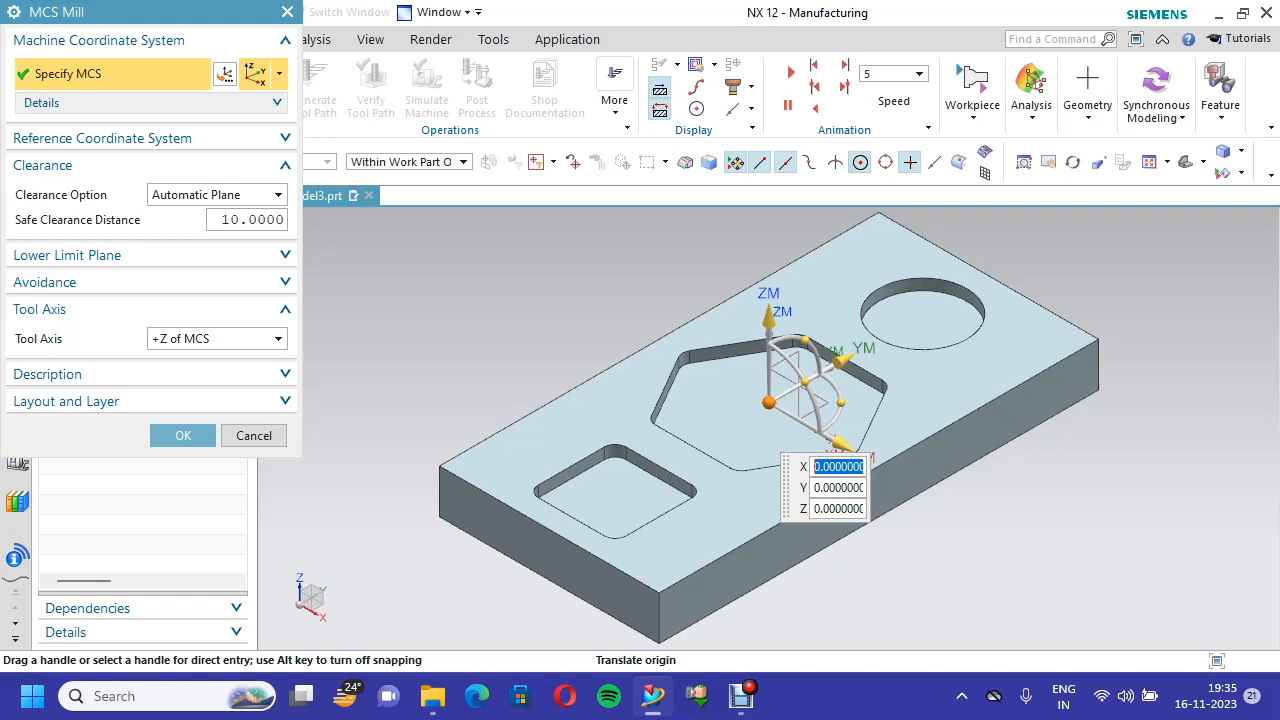
pyautogui.click(183, 435)
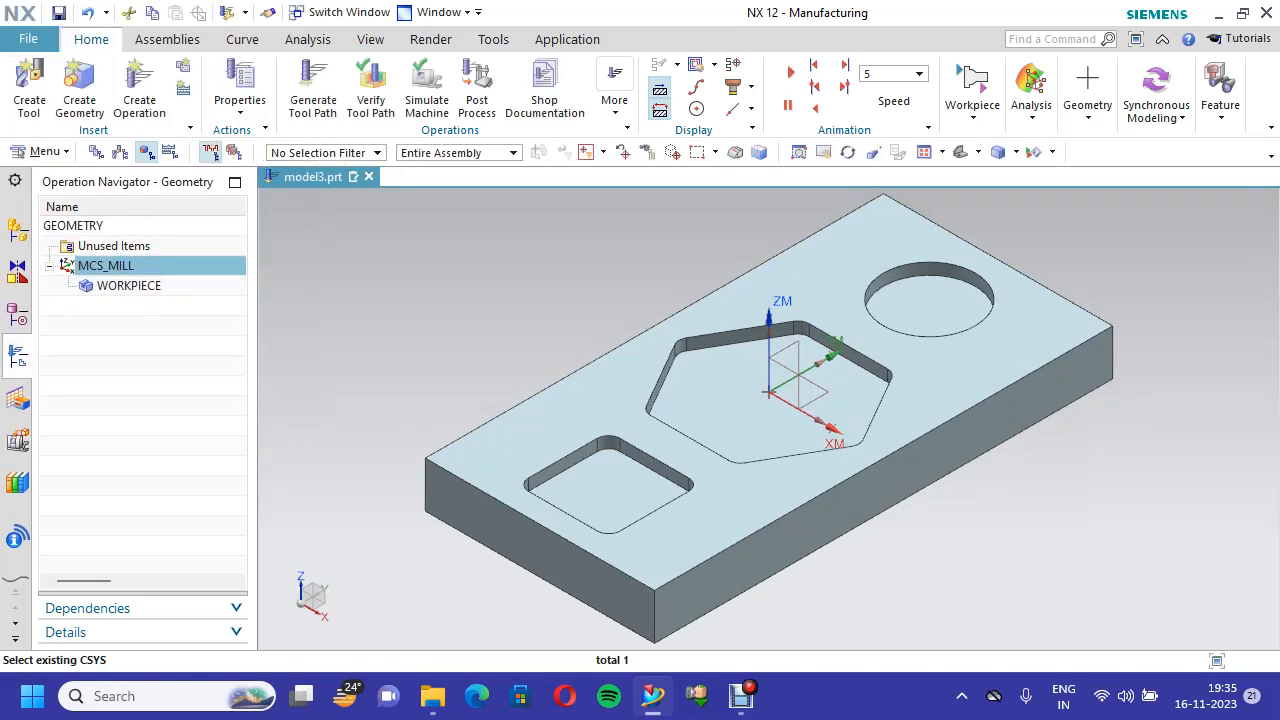
# Open WORKPIECE for editing and specify the pocketed solid block as the part geometry
pyautogui.click(128, 285)
pyautogui.rightClick(128, 285)
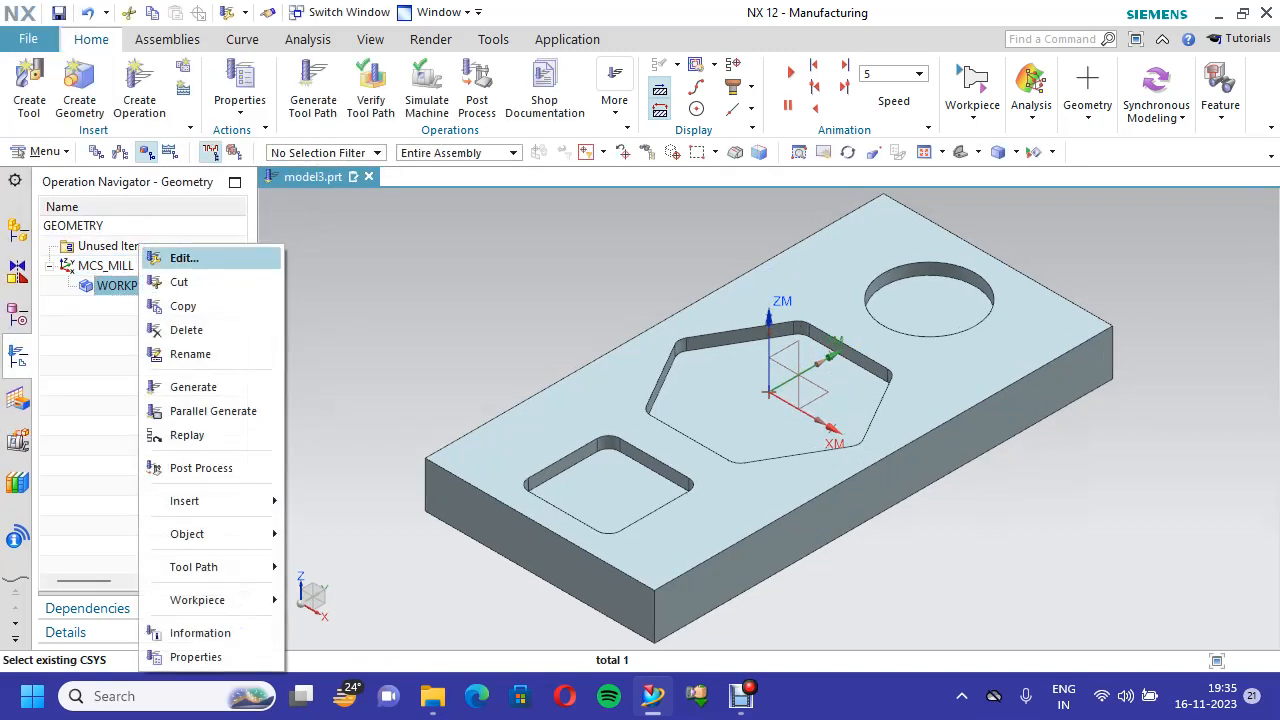
pyautogui.click(180, 257)
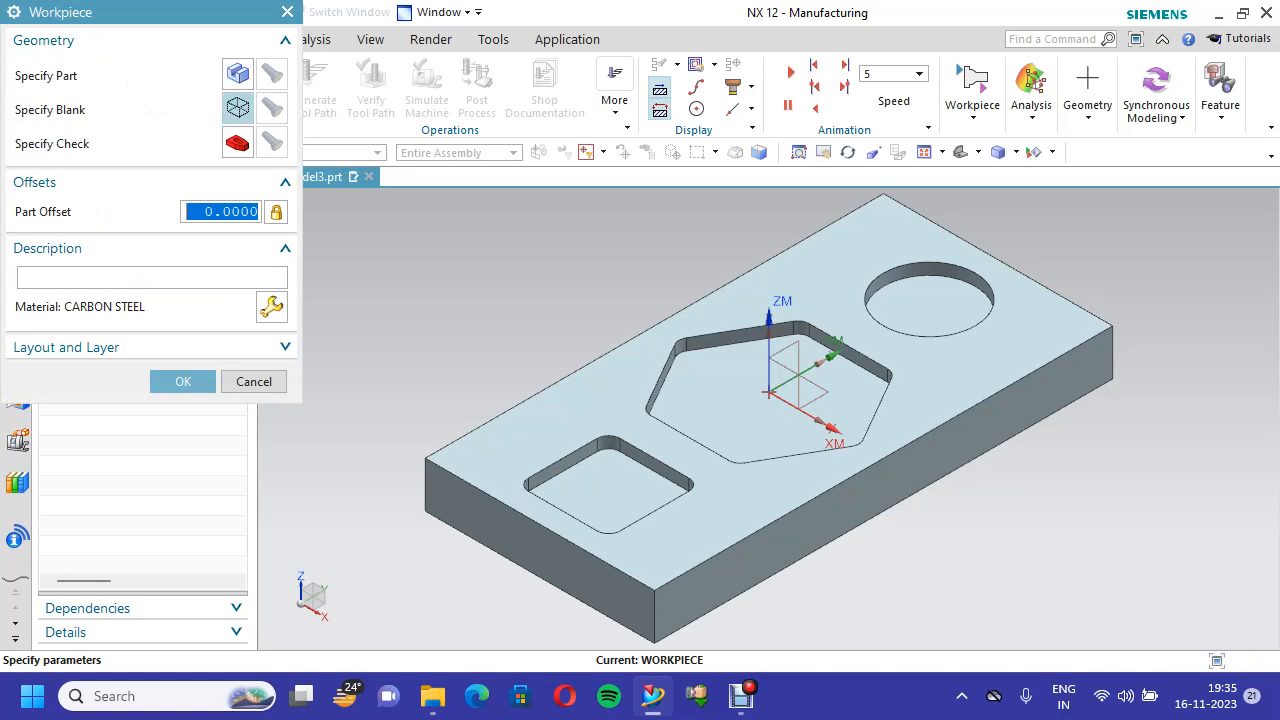
pyautogui.click(238, 75)
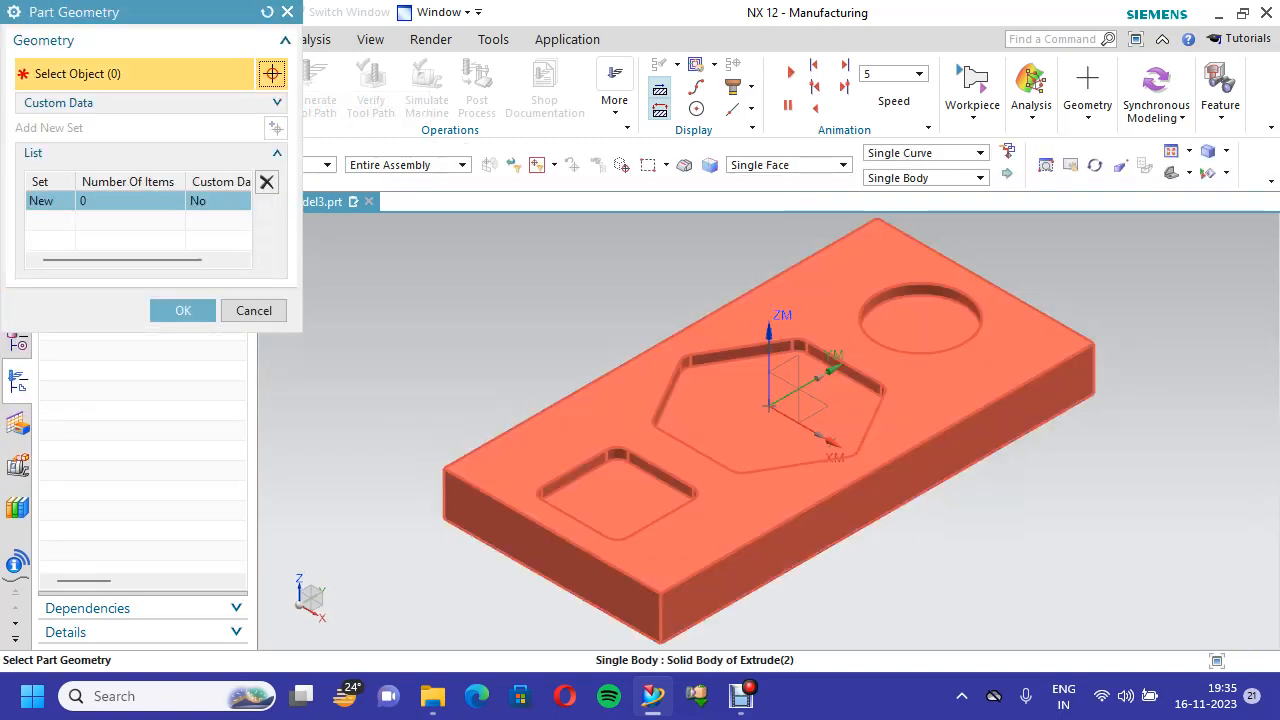
pyautogui.click(757, 357)
pyautogui.click(183, 337)
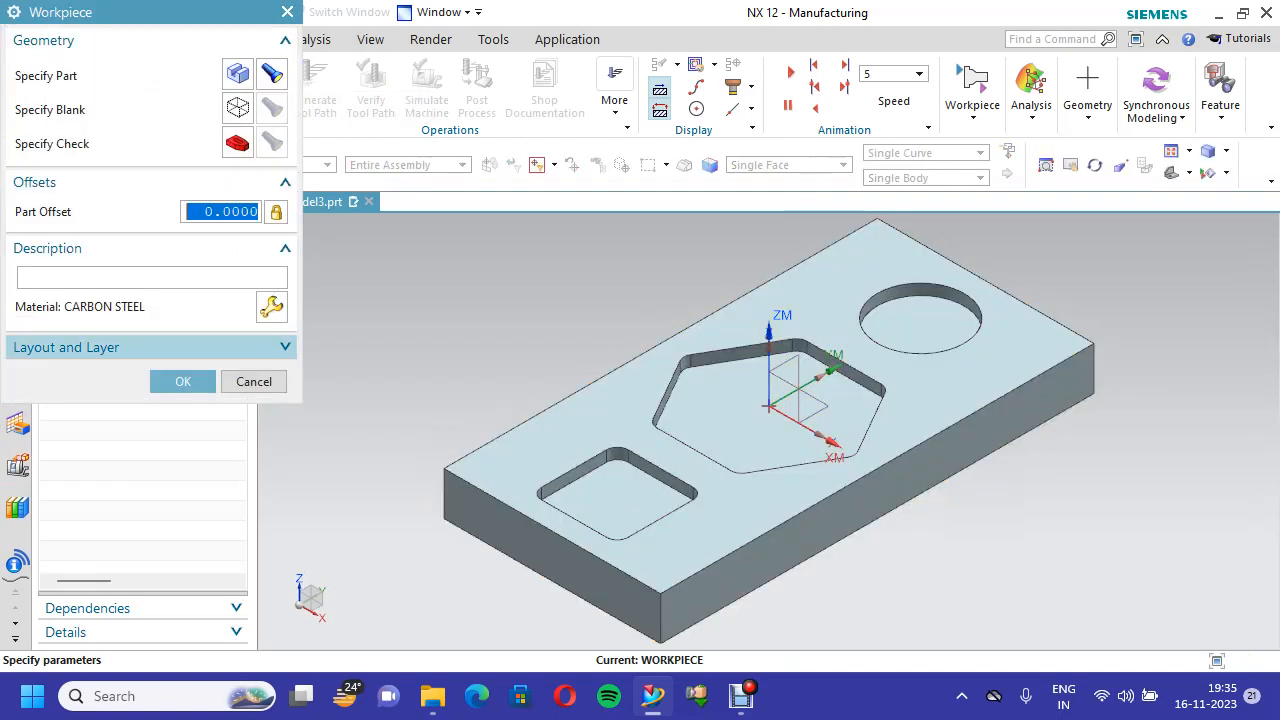
# Define the workpiece blank as a Bounding Block with all X, Y and Z limits at 0
pyautogui.click(238, 108)
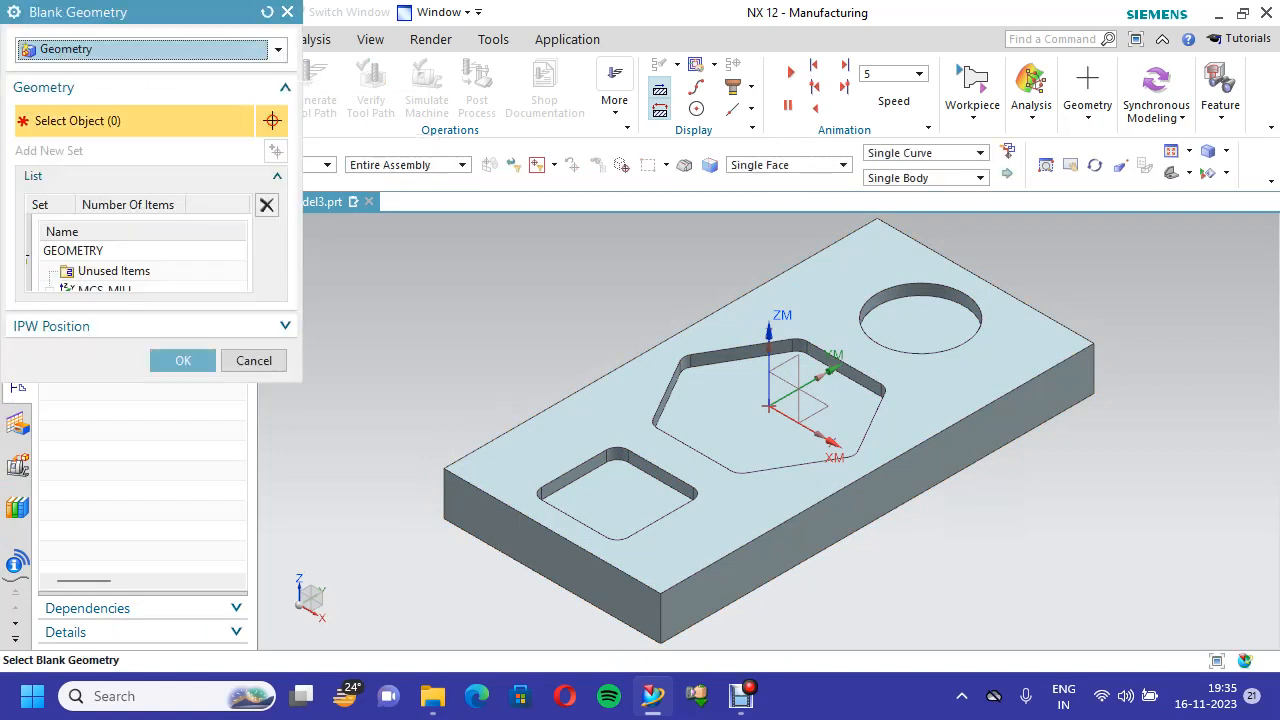
pyautogui.click(150, 49)
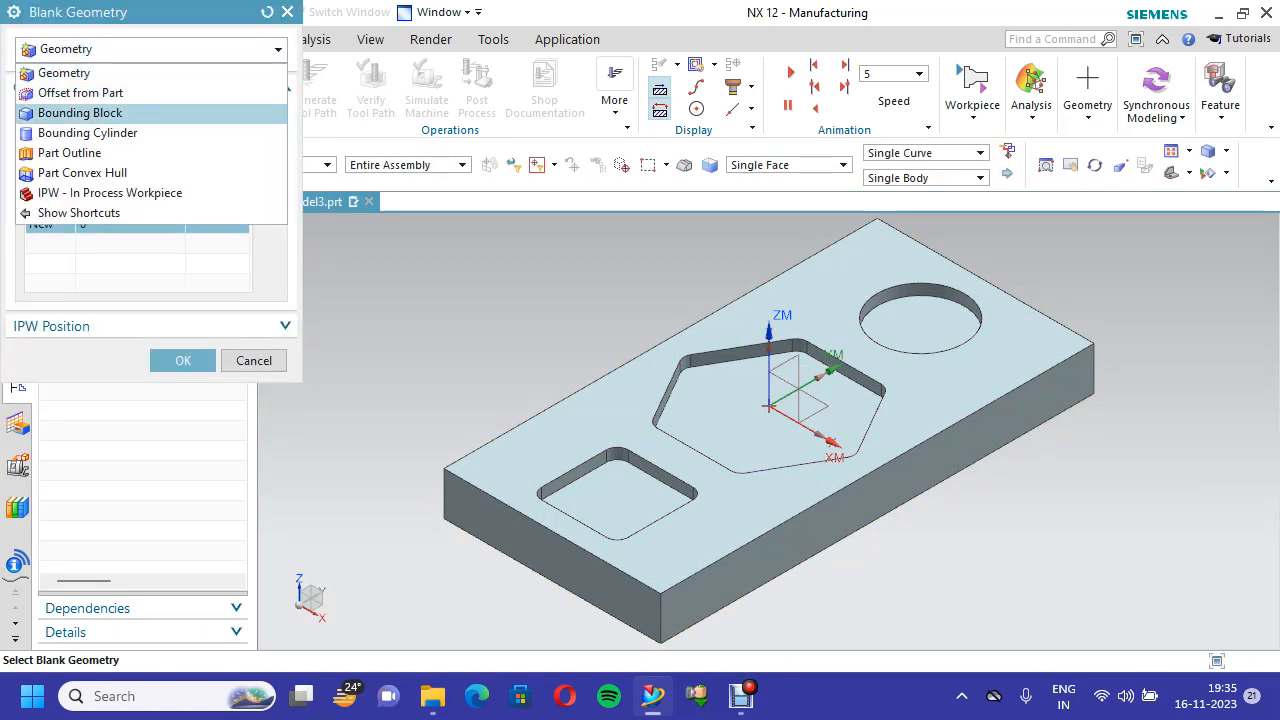
pyautogui.click(80, 117)
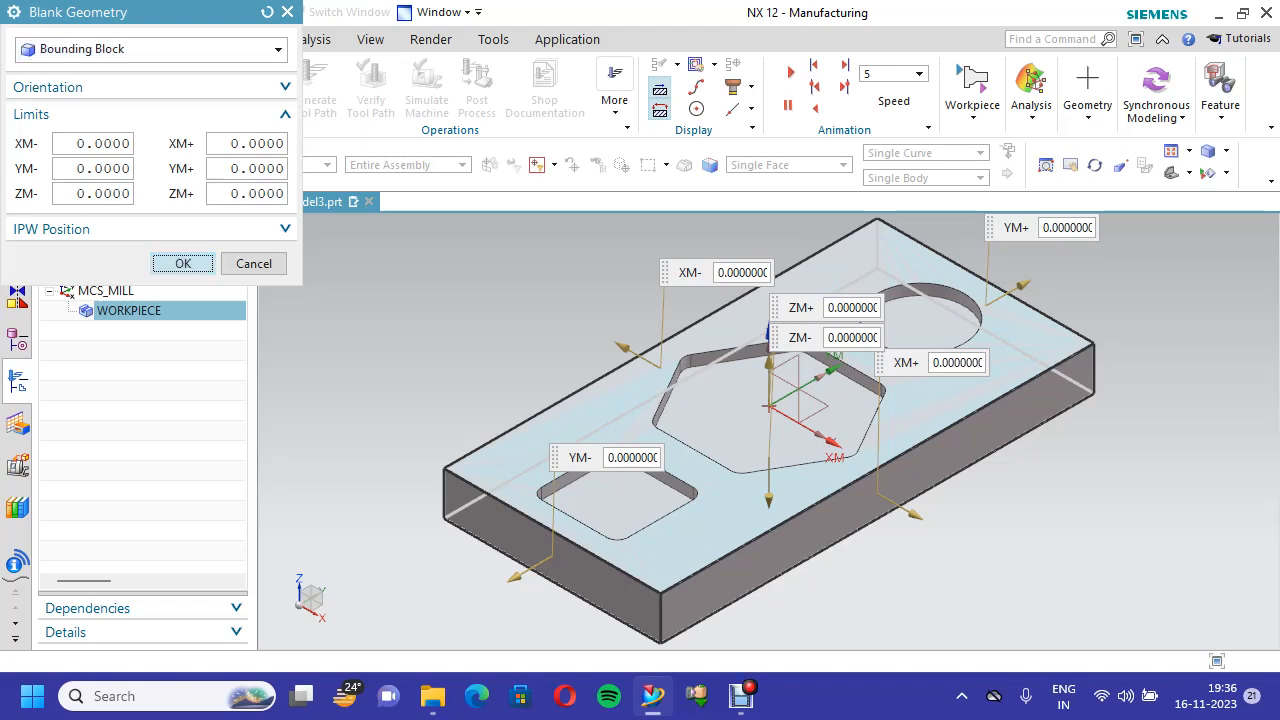
pyautogui.click(183, 263)
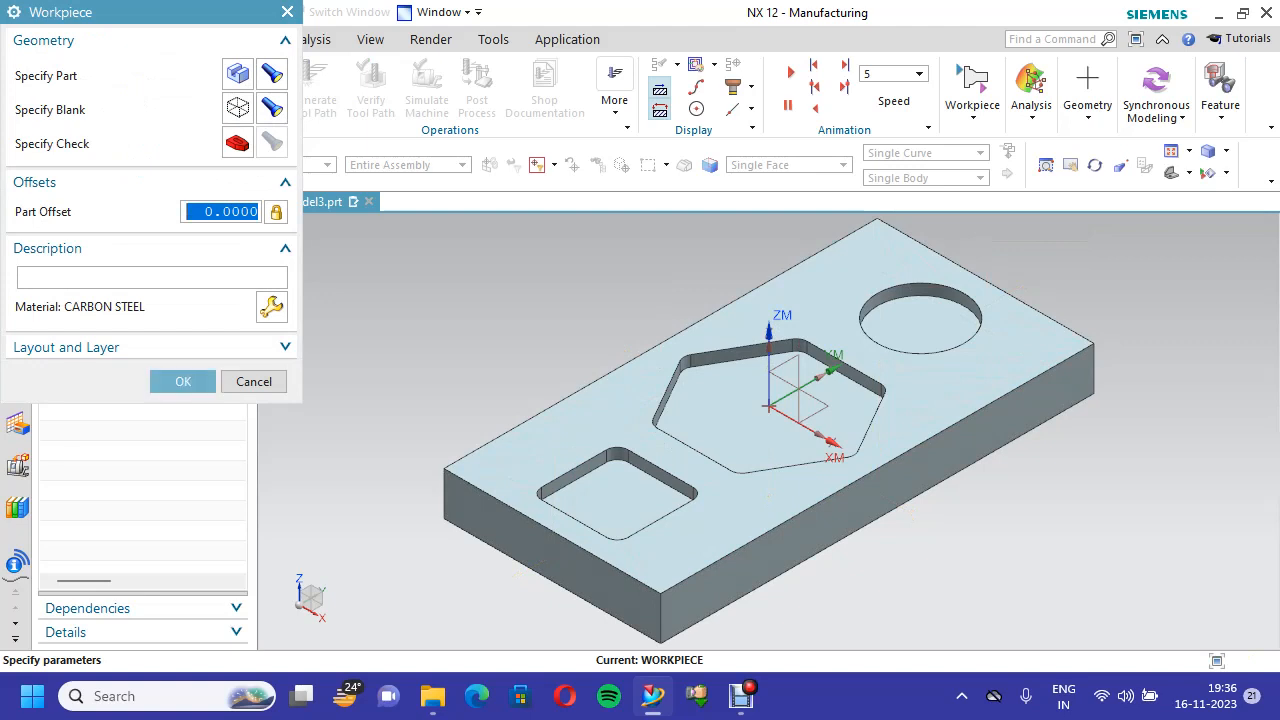
# Assign the carbon steel material MAT0_00002, code 1116, to the workpiece from the part material library
pyautogui.click(152, 277)
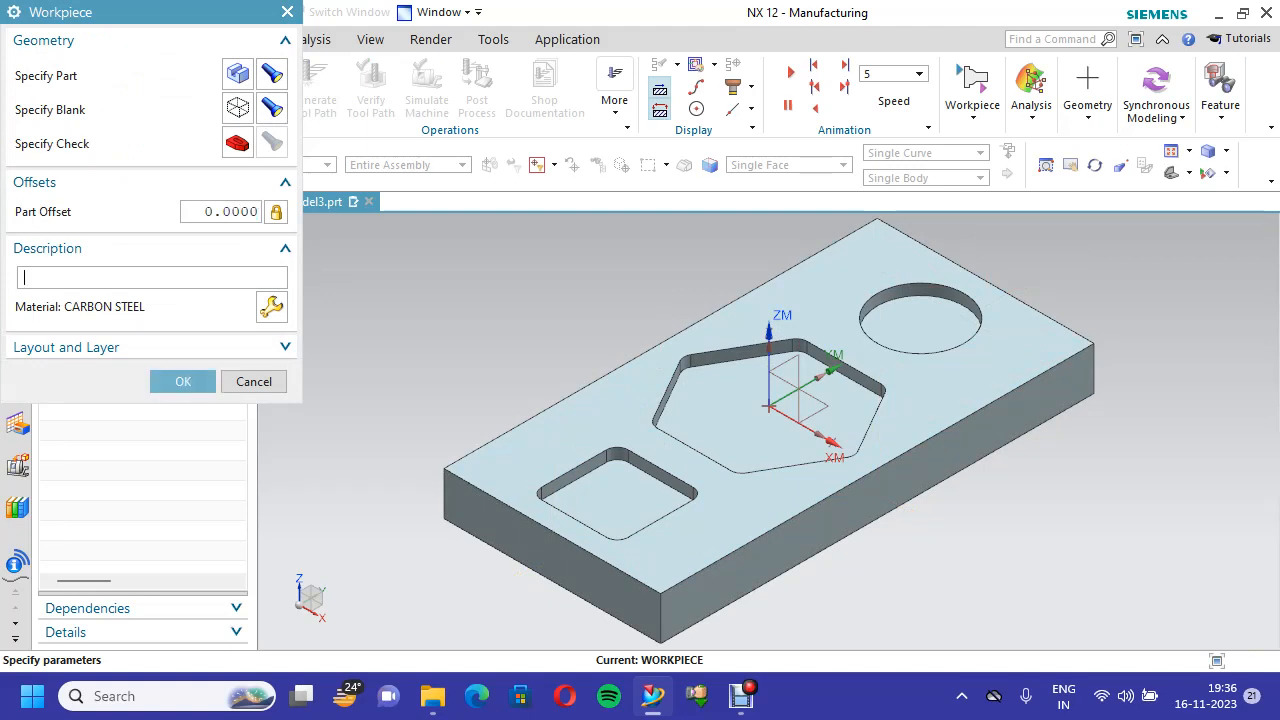
pyautogui.click(271, 307)
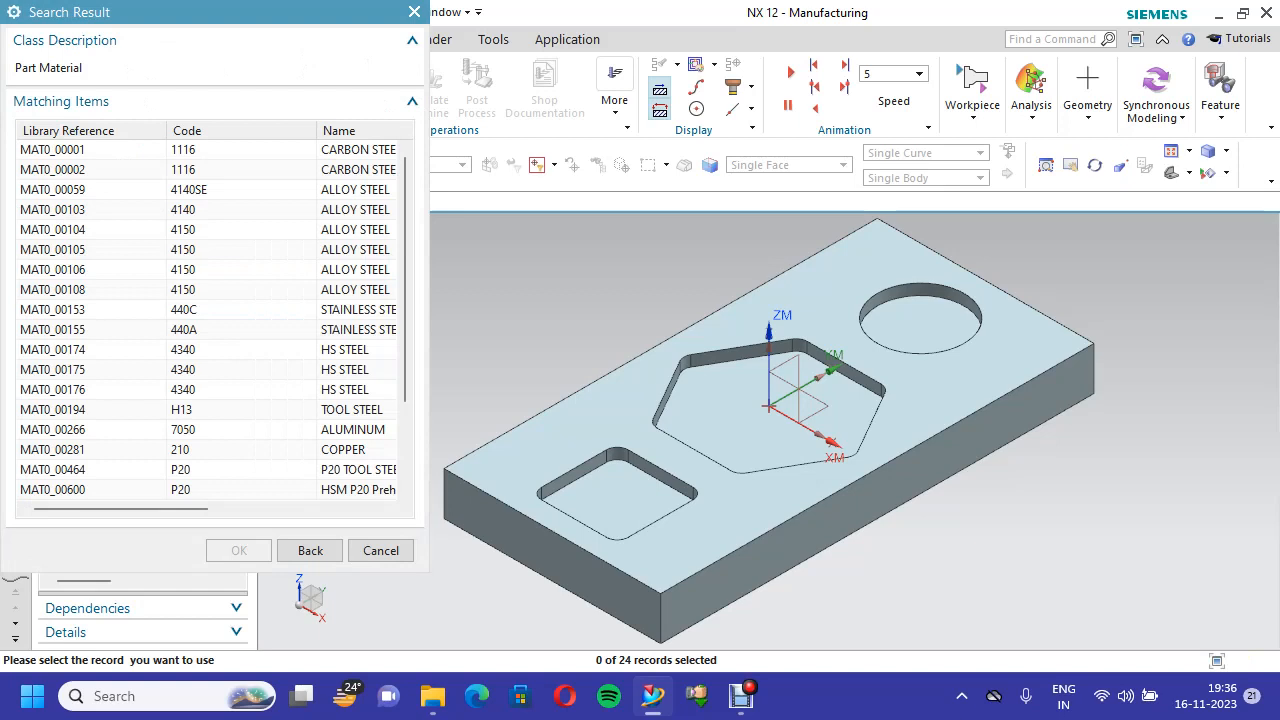
pyautogui.scroll(-2, 210, 320)
pyautogui.scroll(2, 210, 320)
pyautogui.click(206, 170)
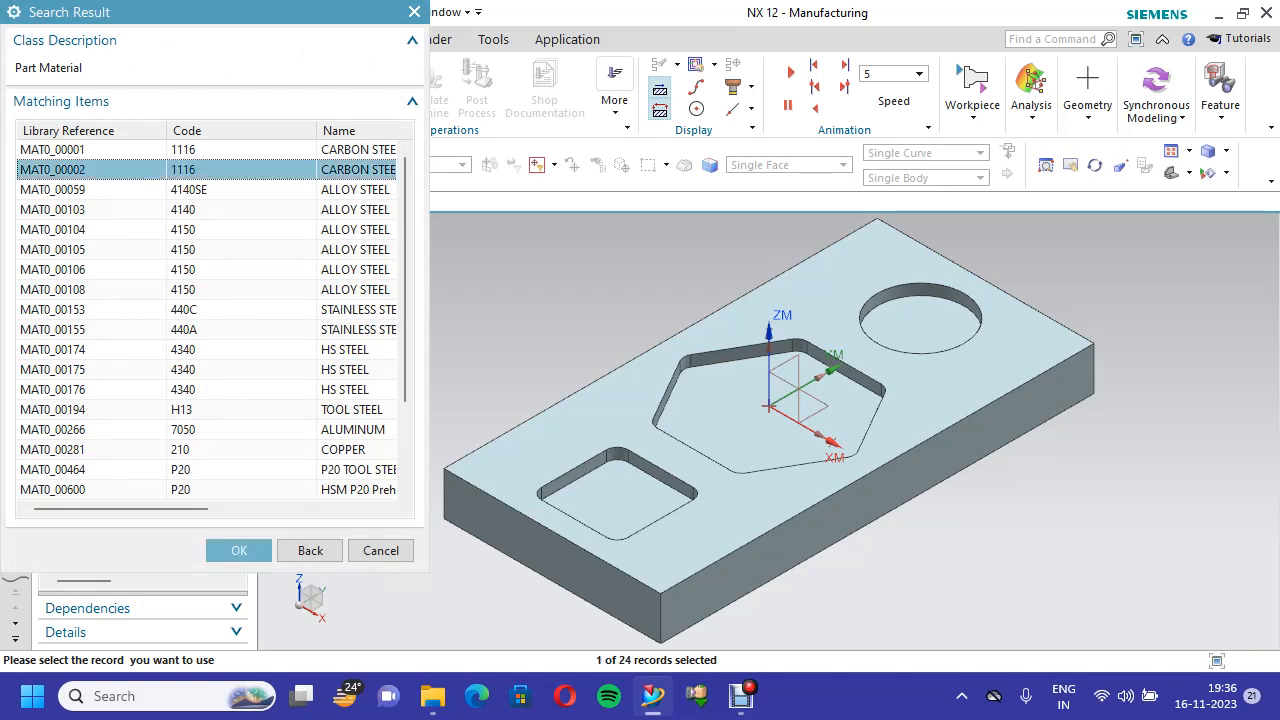
pyautogui.moveTo(134, 509); pyautogui.dragTo(163, 509)
pyautogui.moveTo(158, 509)
pyautogui.mouseDown()
pyautogui.moveTo(194, 509)
pyautogui.moveTo(183, 509)
pyautogui.mouseUp()
pyautogui.click(239, 550)
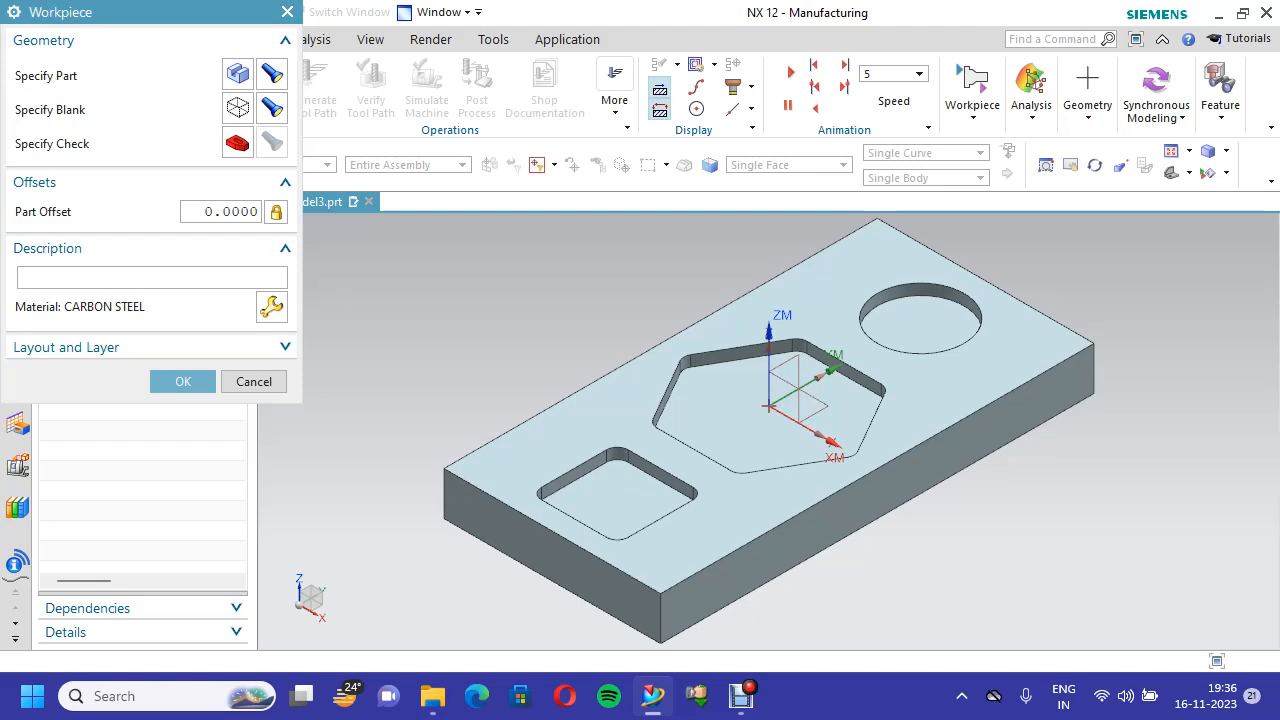
# Describe the workpiece as mild steel and confirm its definition
pyautogui.write('HSS')
pyautogui.hotkey('shift', 'Left')
pyautogui.hotkey('shift', 'Left')
pyautogui.hotkey('shift', 'Left')
pyautogui.write('MILD STEE')
pyautogui.click(183, 382)
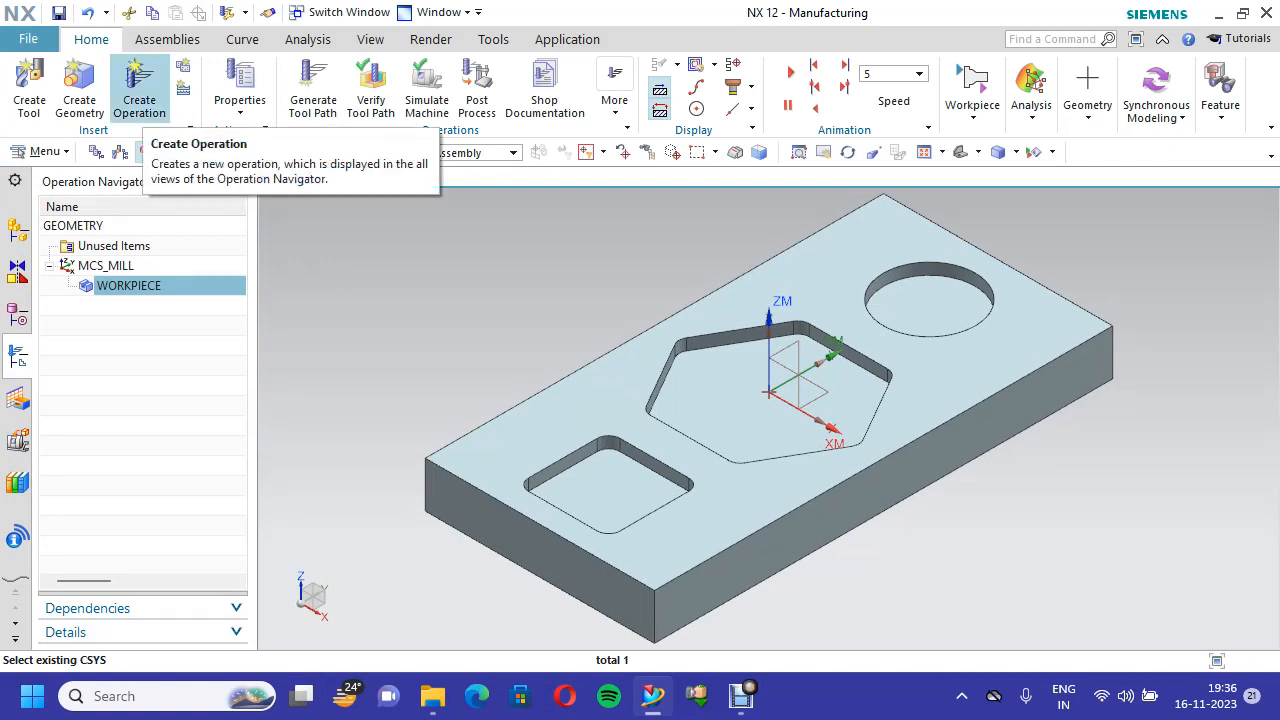
# Create a Cavity Mill operation in PROGRAM using WORKPIECE geometry, the MILL_ROUGH method and the name CAVITY_MILL
pyautogui.click(139, 90)
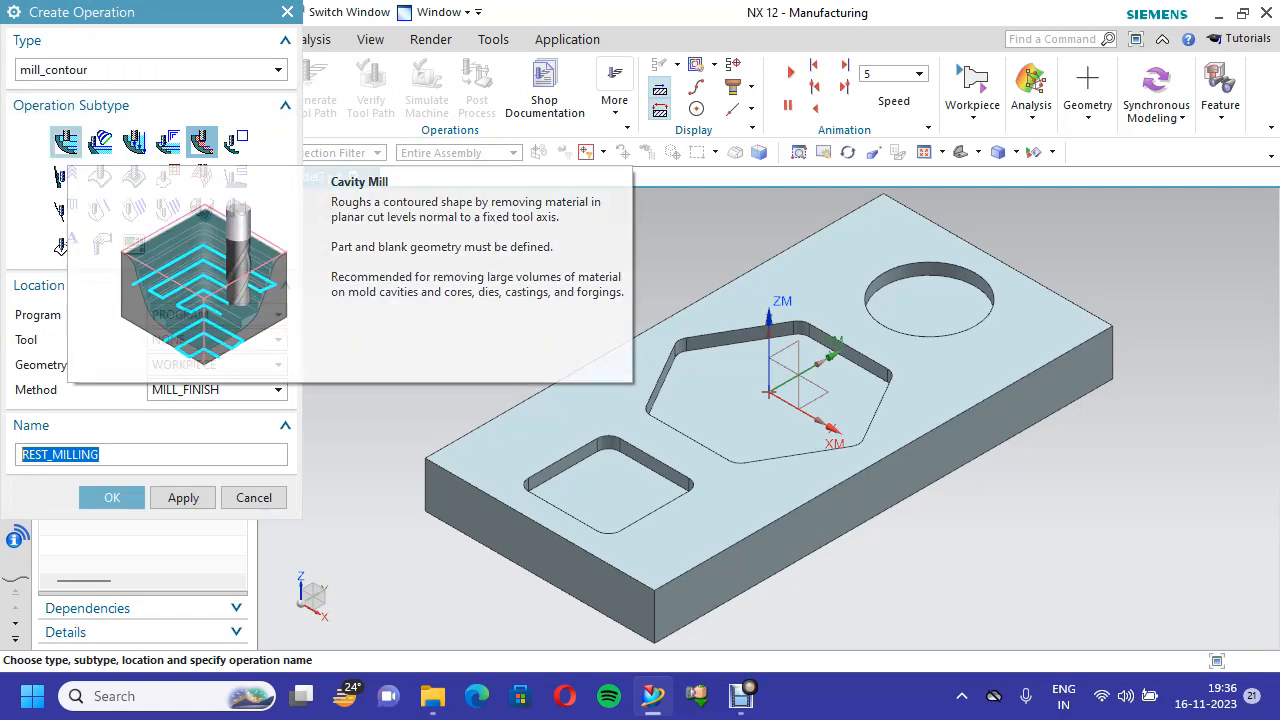
pyautogui.click(66, 142)
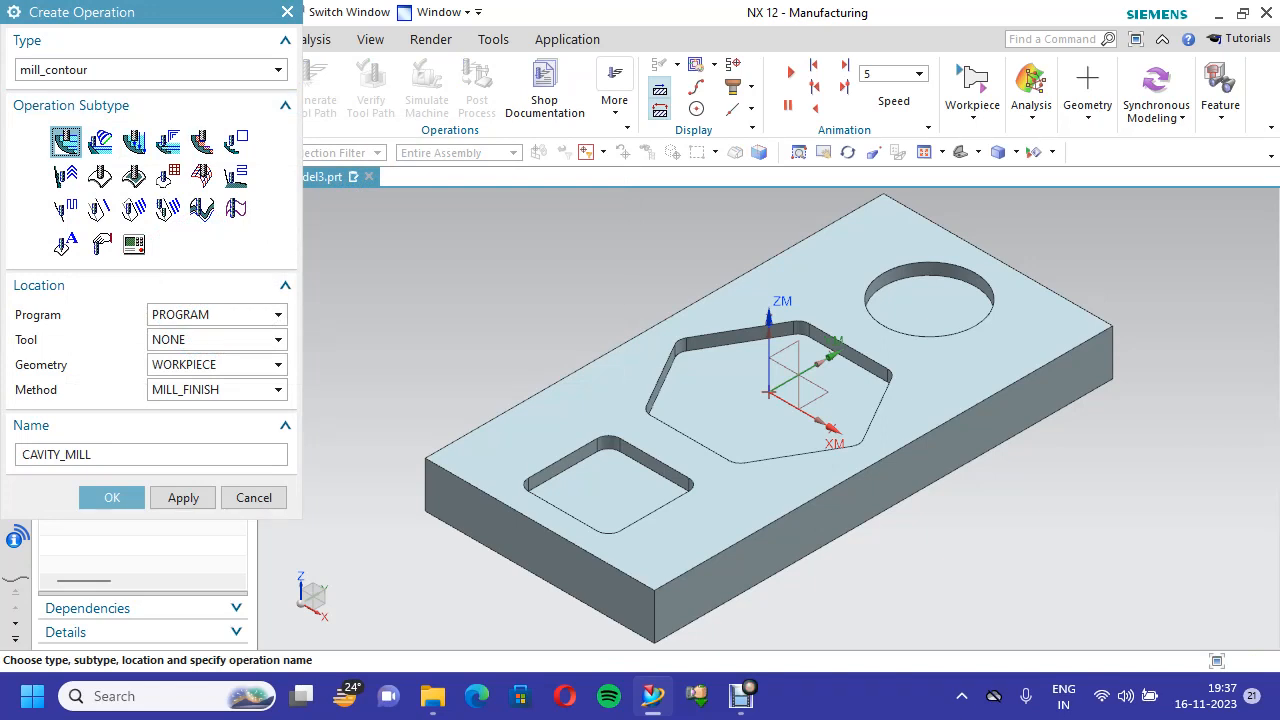
pyautogui.click(217, 365)
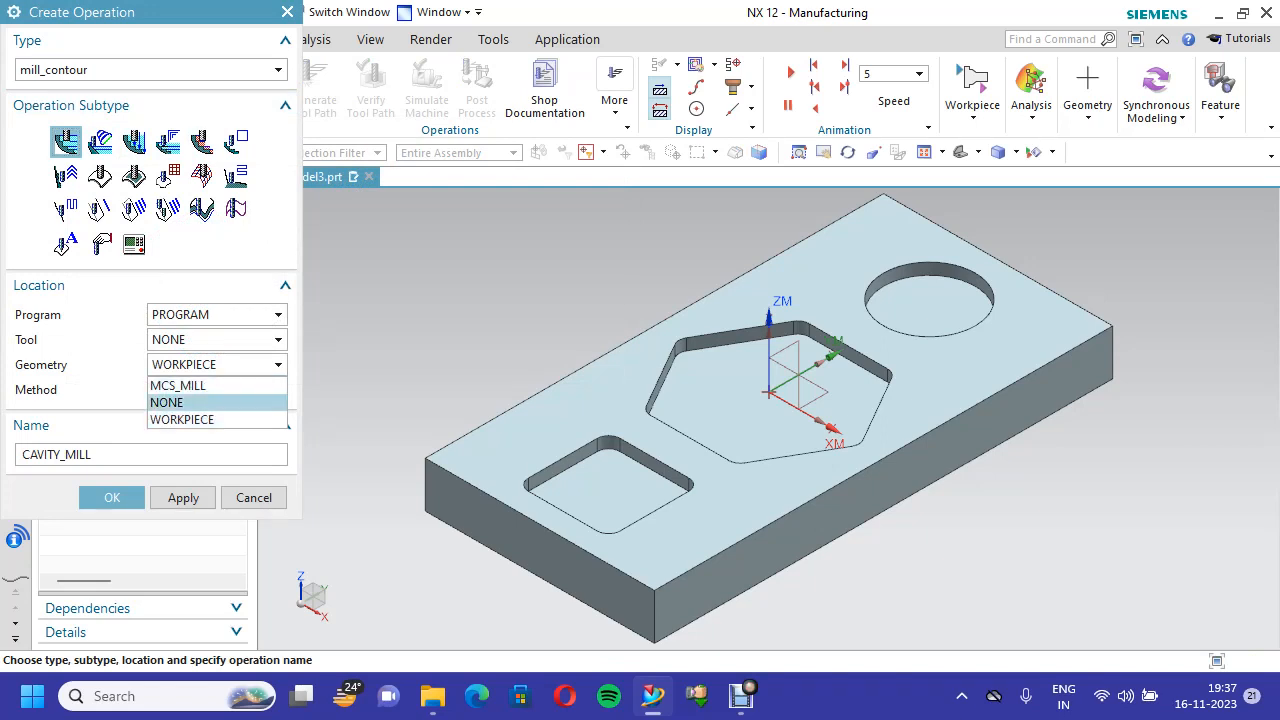
pyautogui.click(205, 420)
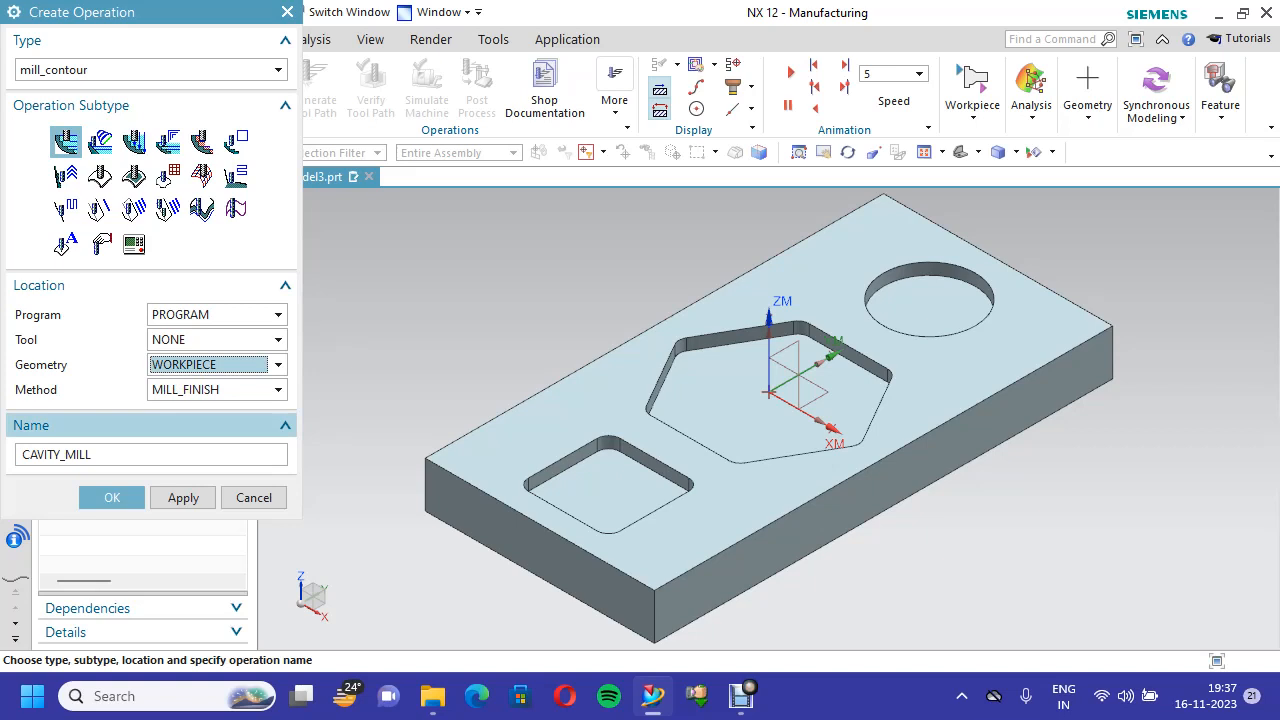
pyautogui.click(217, 389)
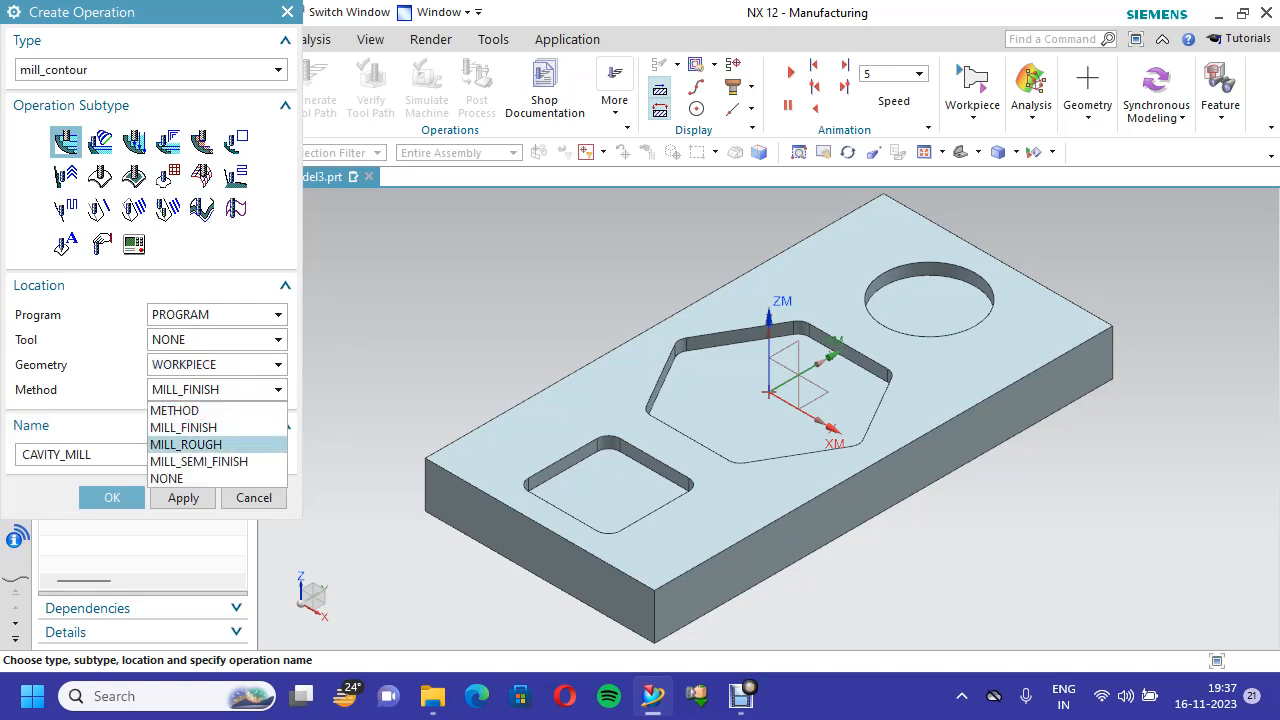
pyautogui.click(186, 444)
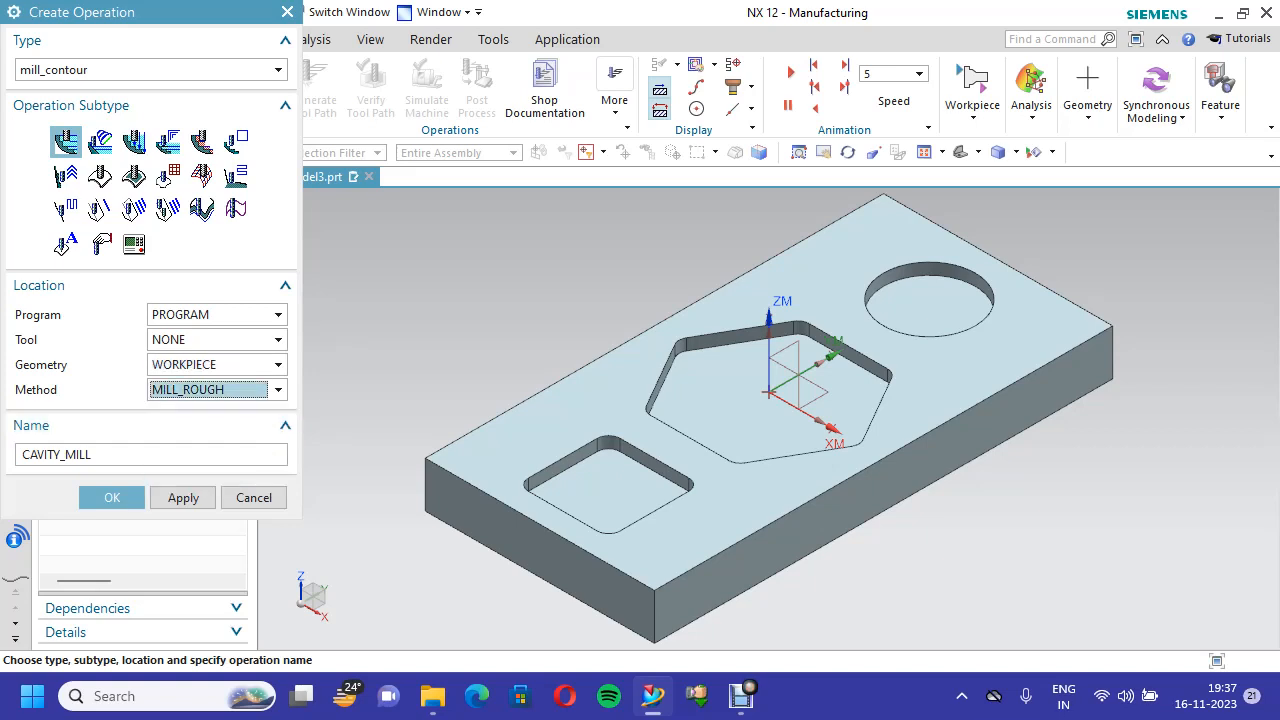
pyautogui.click(112, 497)
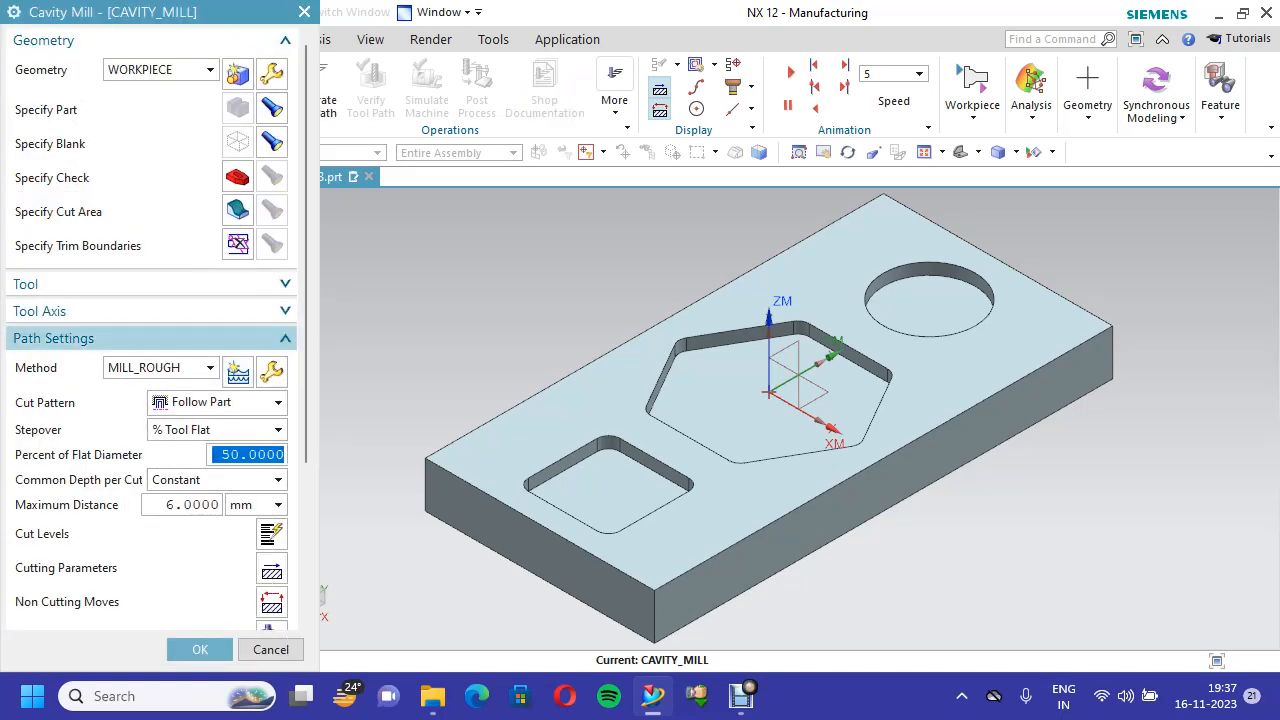
# Display the operation's part and blank geometry, and specify the floor and wall faces of all three pockets as the cut area
pyautogui.click(272, 107)
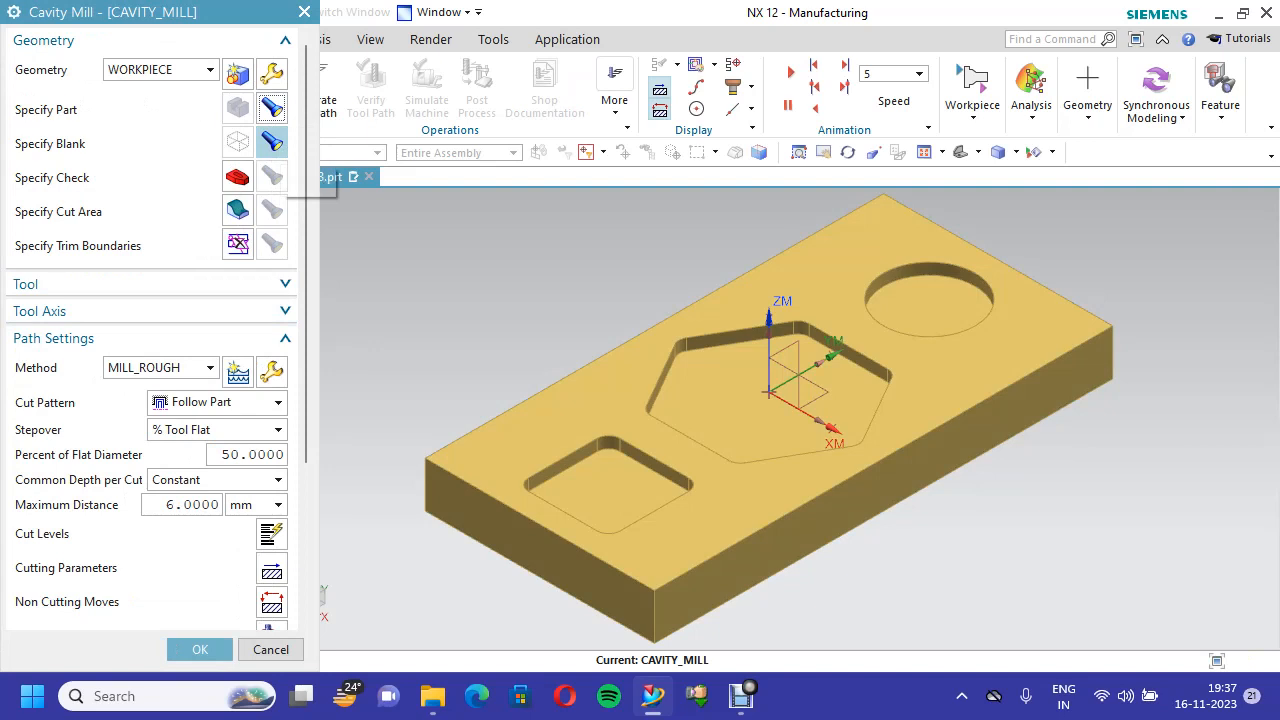
pyautogui.click(272, 142)
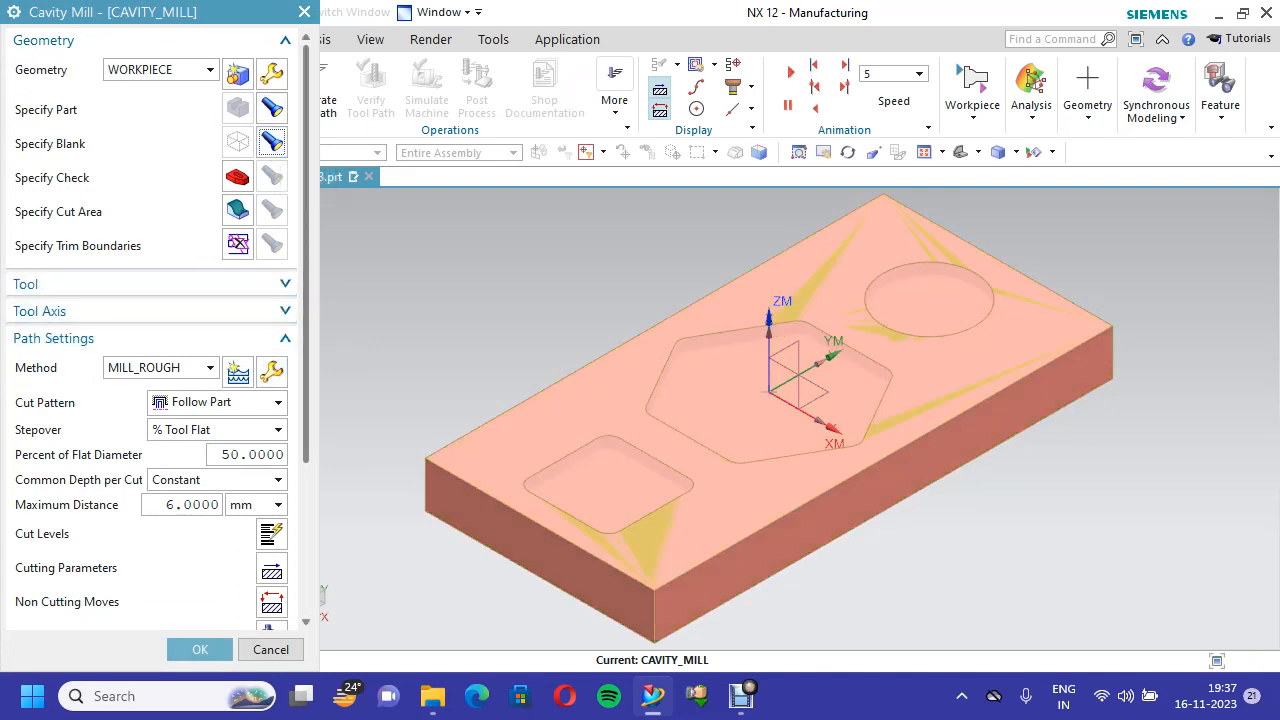
pyautogui.click(238, 210)
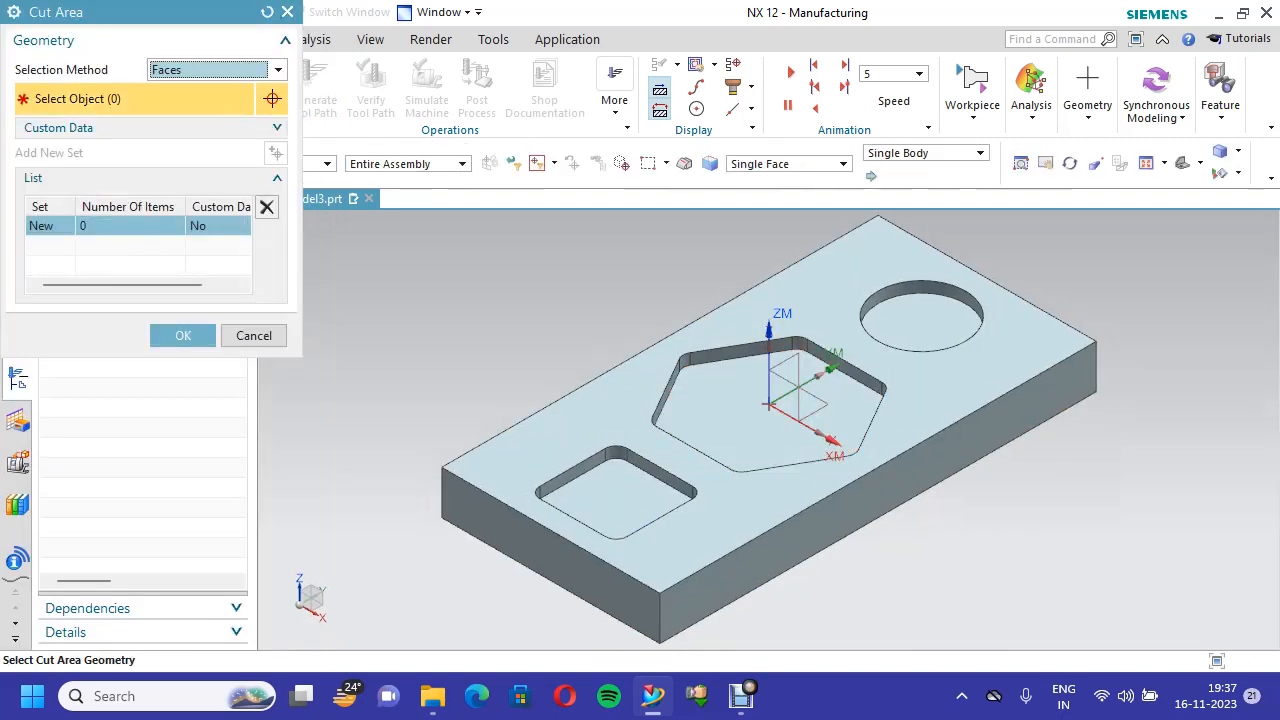
pyautogui.moveTo(496, 245); pyautogui.dragTo(1016, 563)
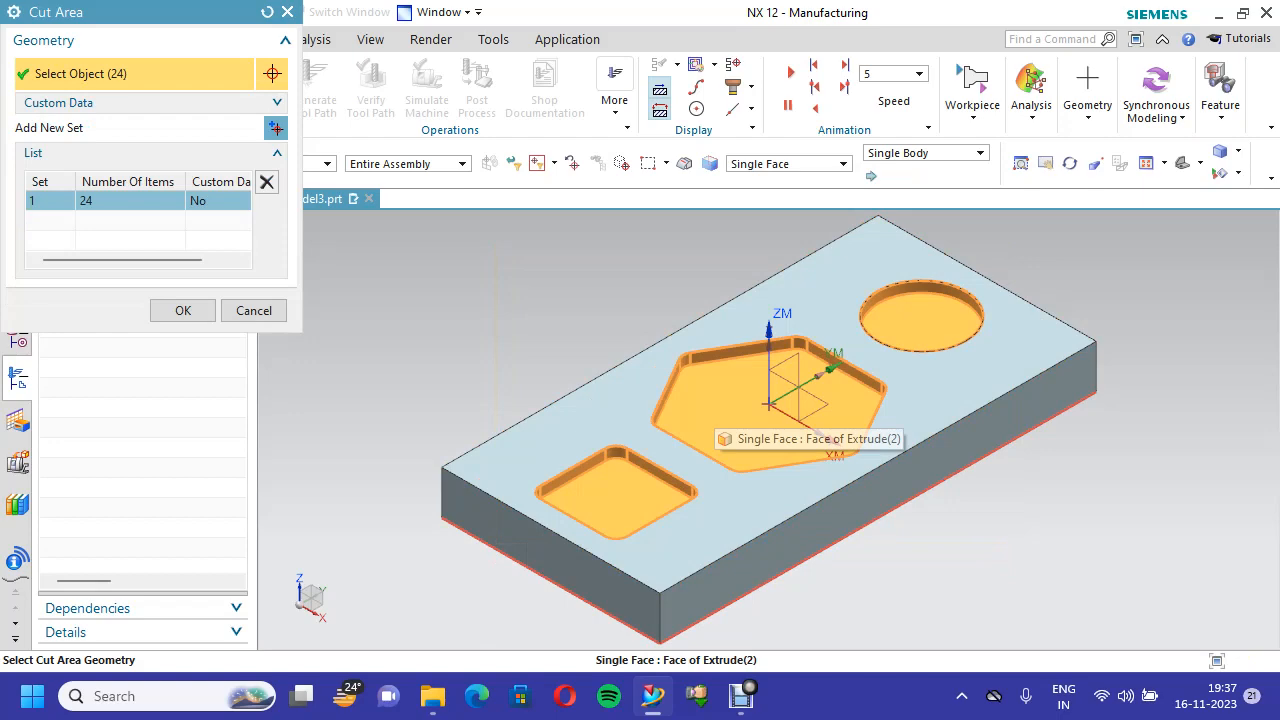
pyautogui.click(183, 310)
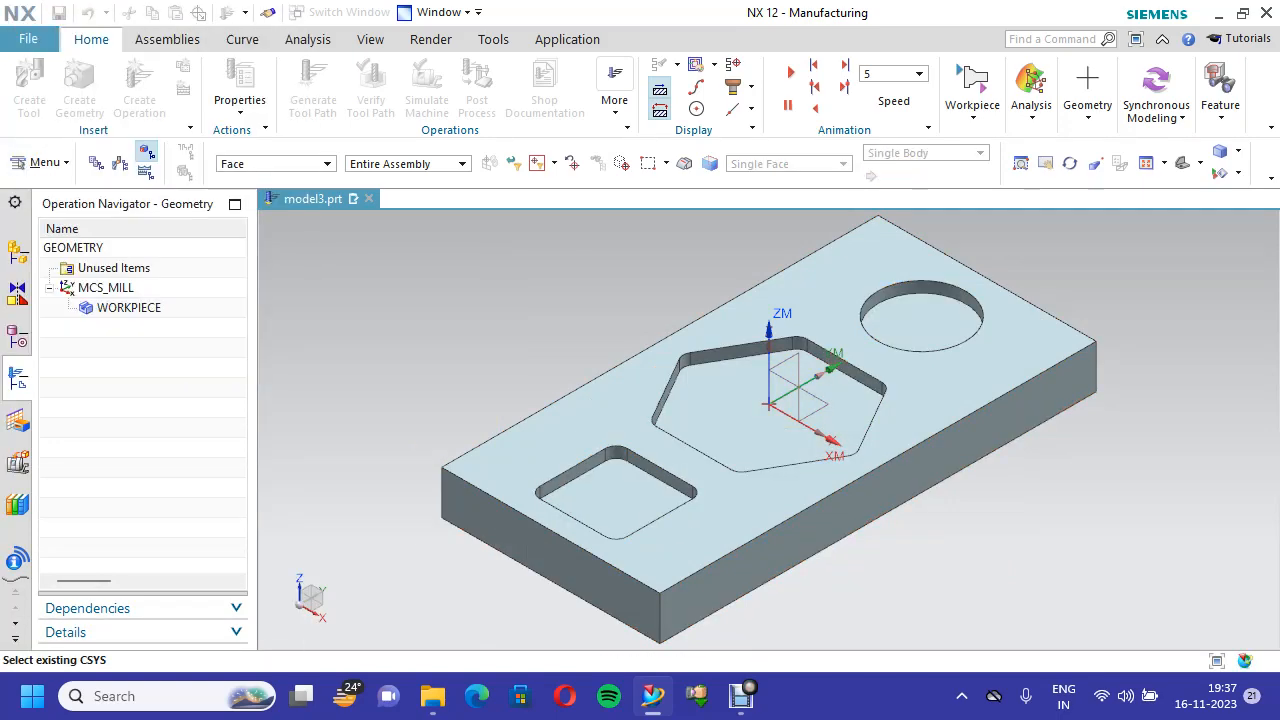
# Create a new end mill of the MILL subtype for the operation, named ENDMILLDIA20MM
pyautogui.scroll(-2, 155, 330)
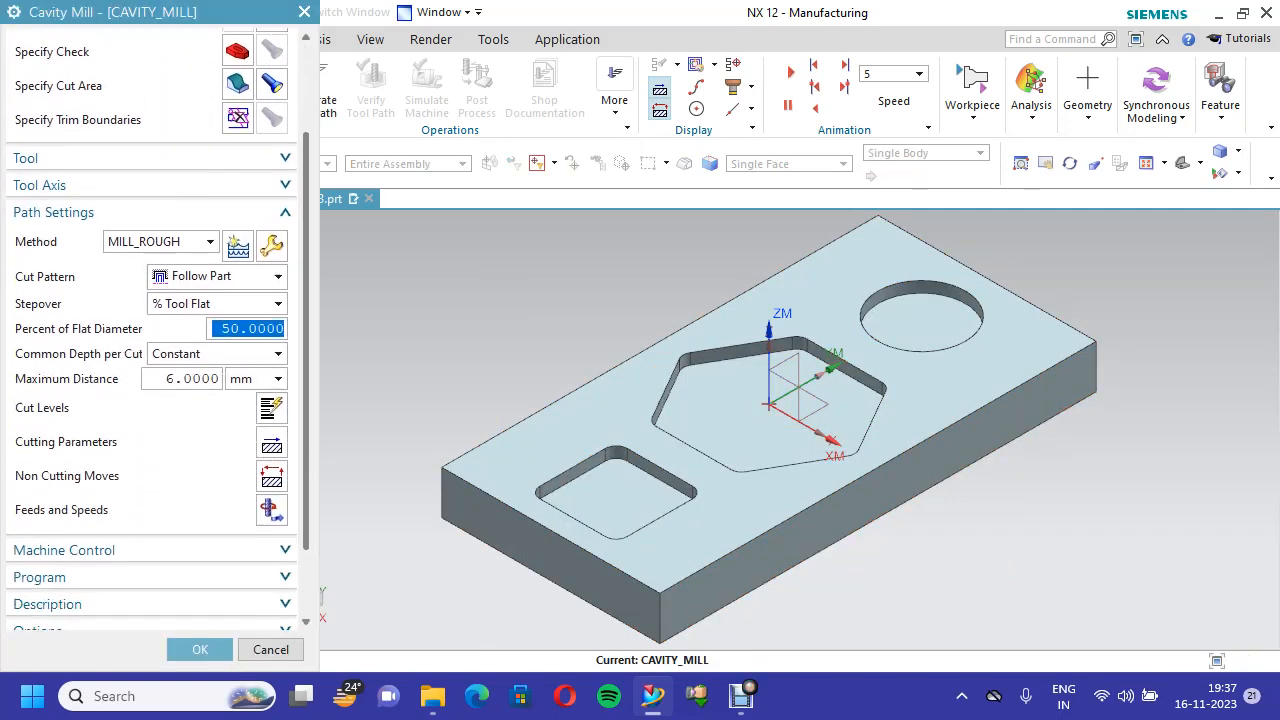
pyautogui.click(40, 158)
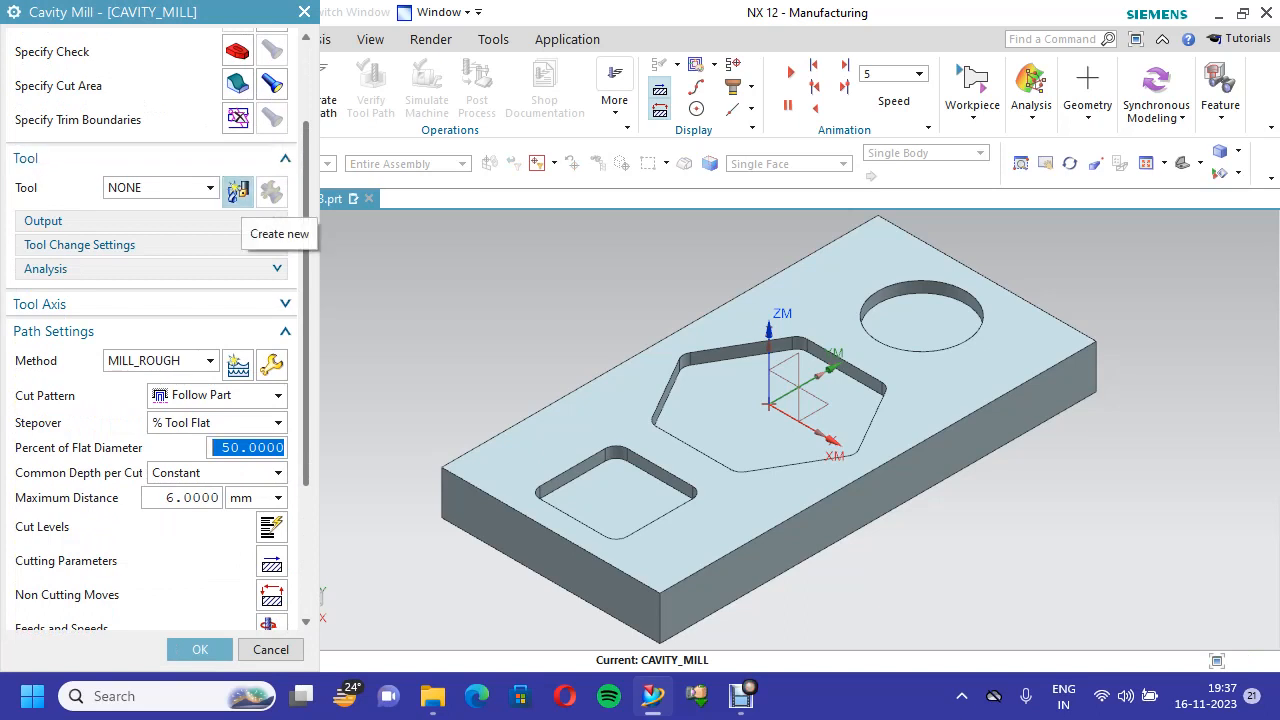
pyautogui.click(238, 192)
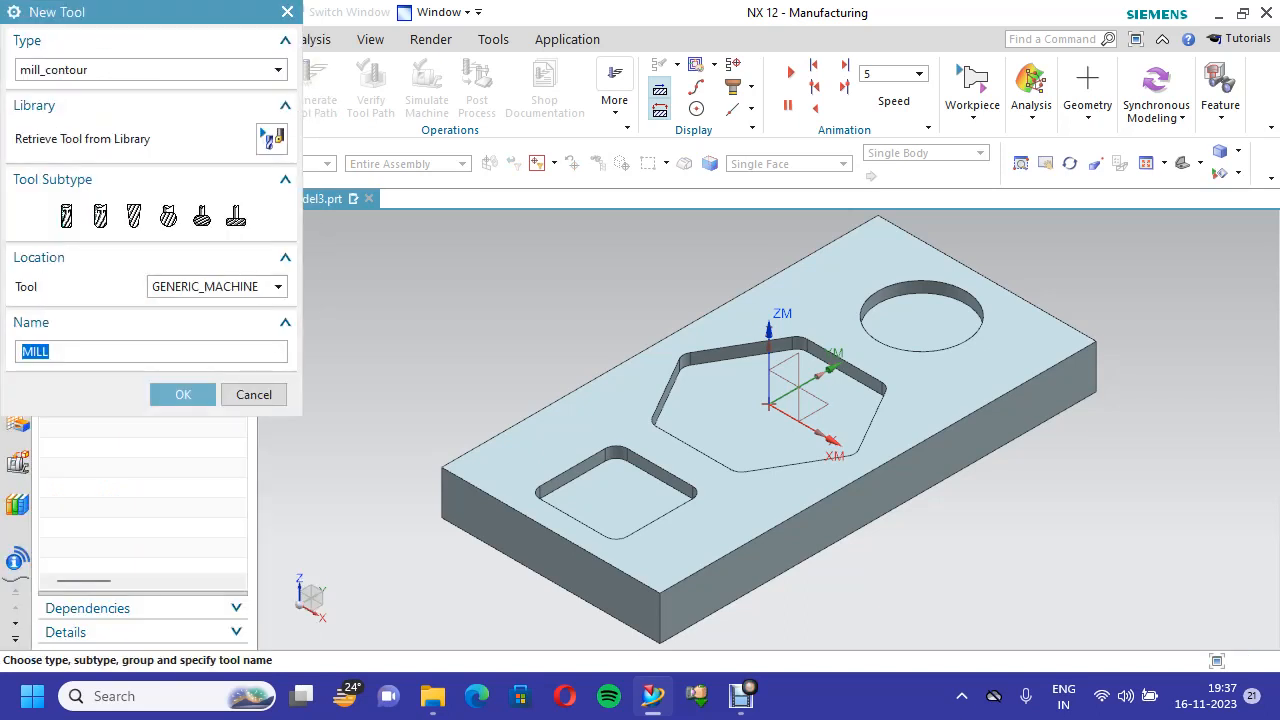
pyautogui.click(66, 221)
pyautogui.click(21, 352)
pyautogui.write('EN')
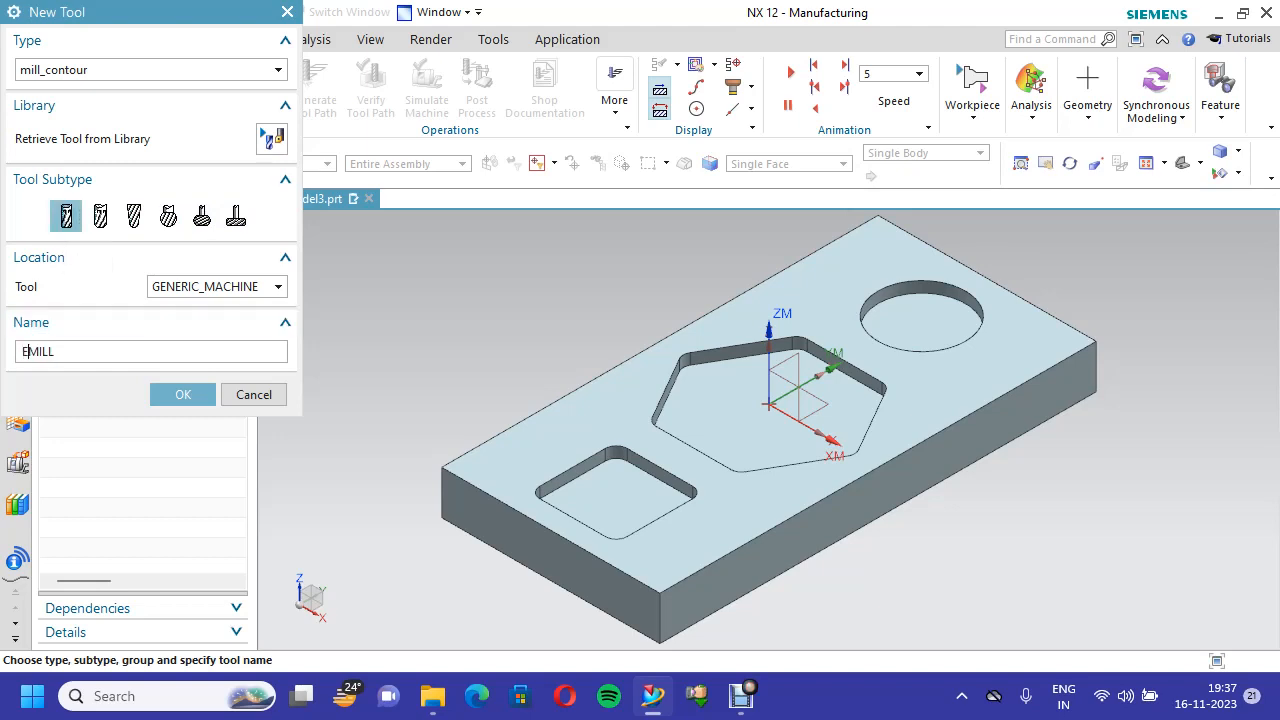
pyautogui.write('D')
pyautogui.click(72, 352)
pyautogui.write('DIA20MM')
pyautogui.press('Return')
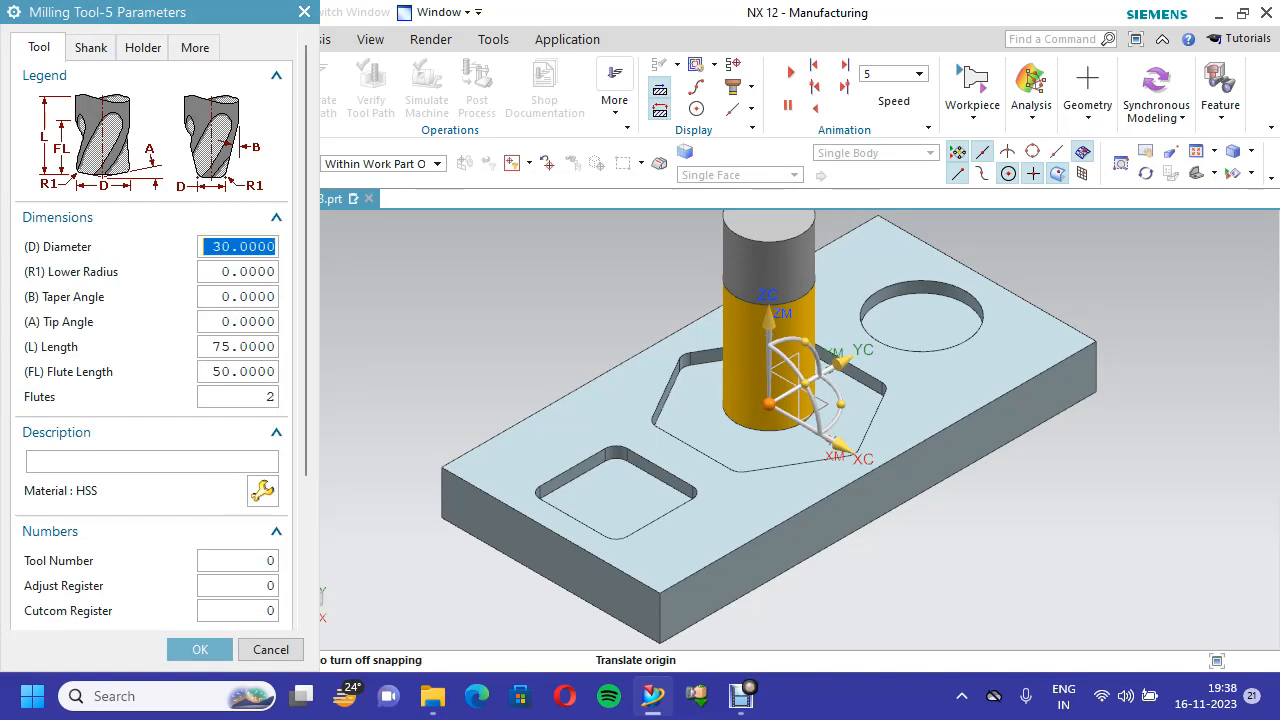
# Define the end mill with a 20 mm diameter, description HSS and tool number 1, and confirm it
pyautogui.write('20')
pyautogui.press('Return')
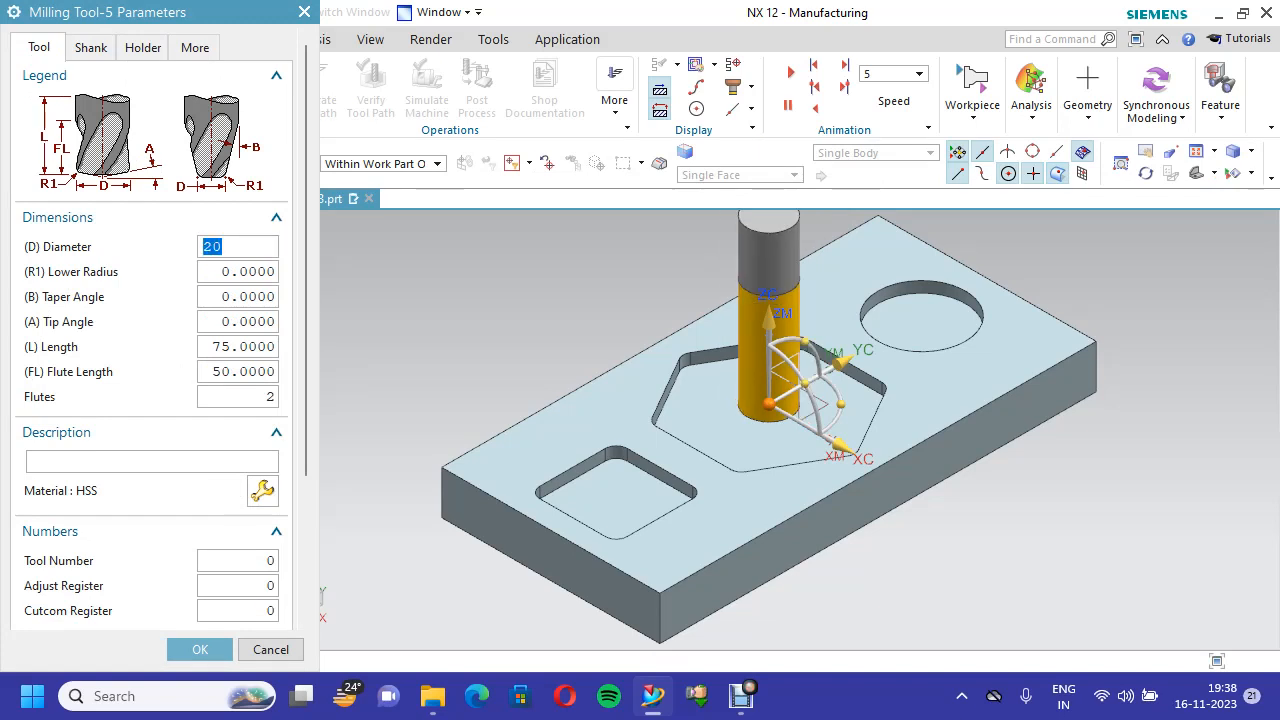
pyautogui.doubleClick(240, 347)
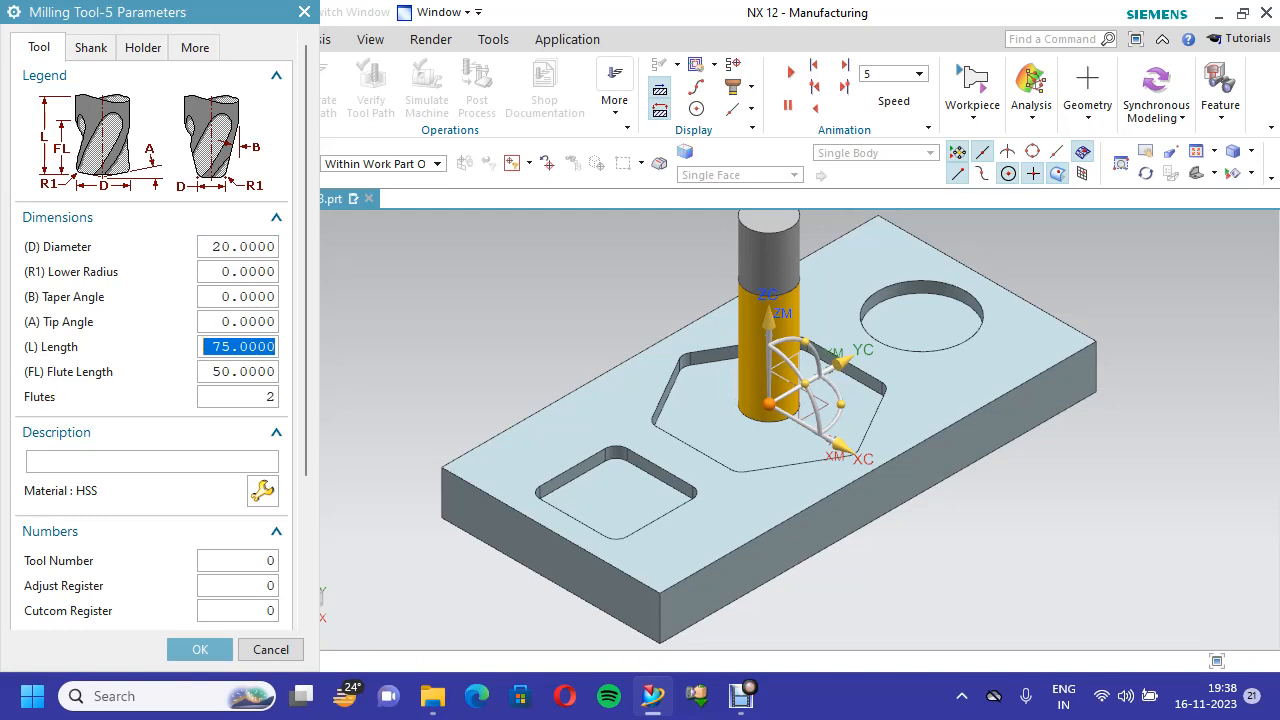
pyautogui.click(229, 372)
pyautogui.moveTo(306, 366); pyautogui.dragTo(306, 432)
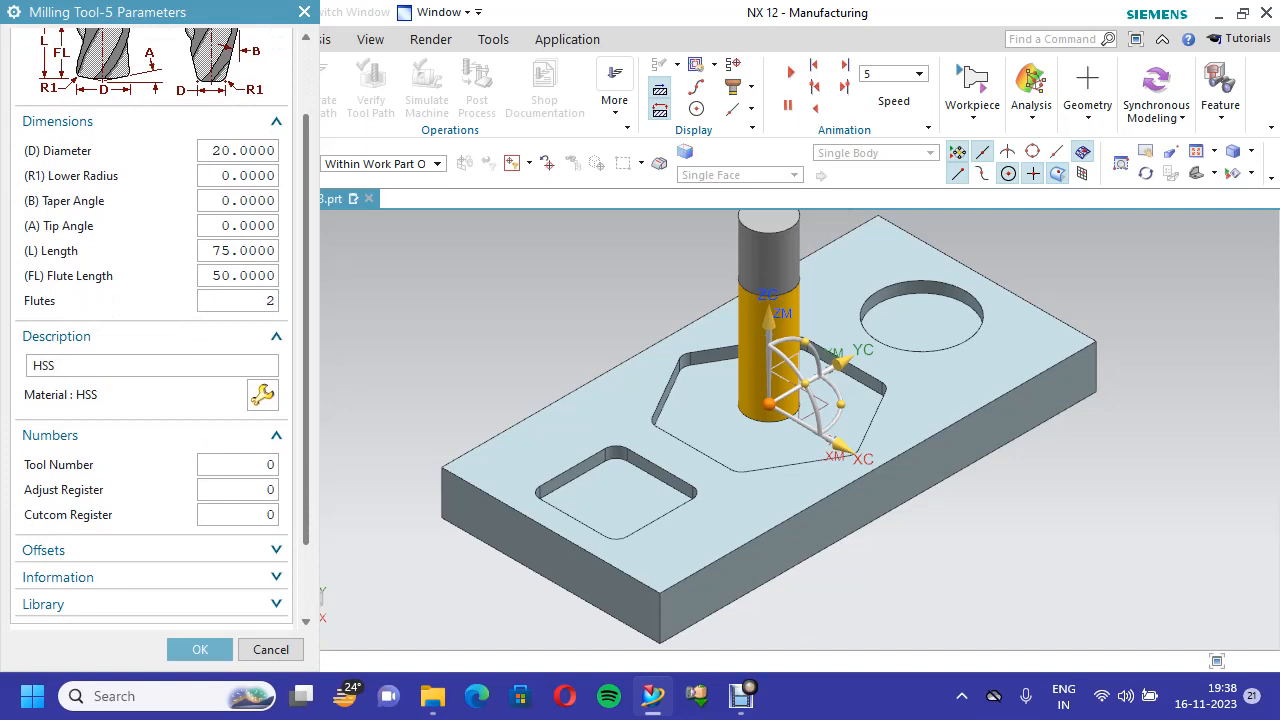
pyautogui.doubleClick(240, 465)
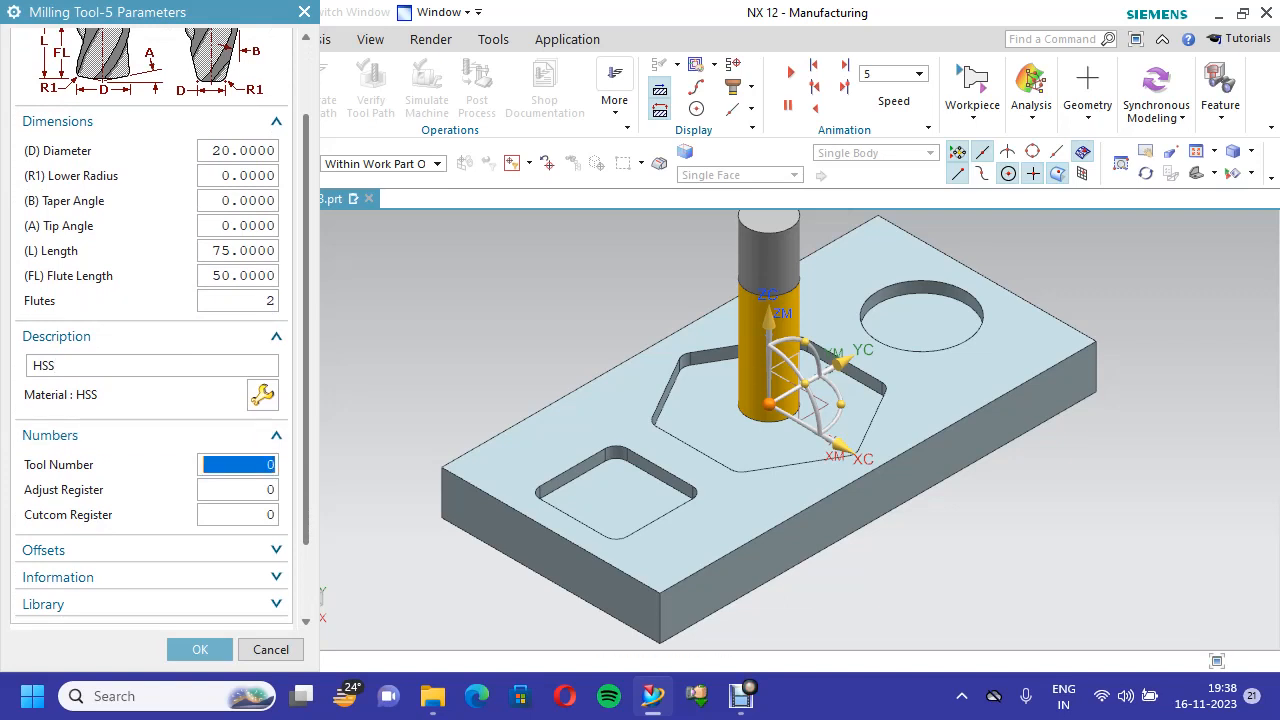
pyautogui.write('1')
pyautogui.scroll(-3, 152, 326)
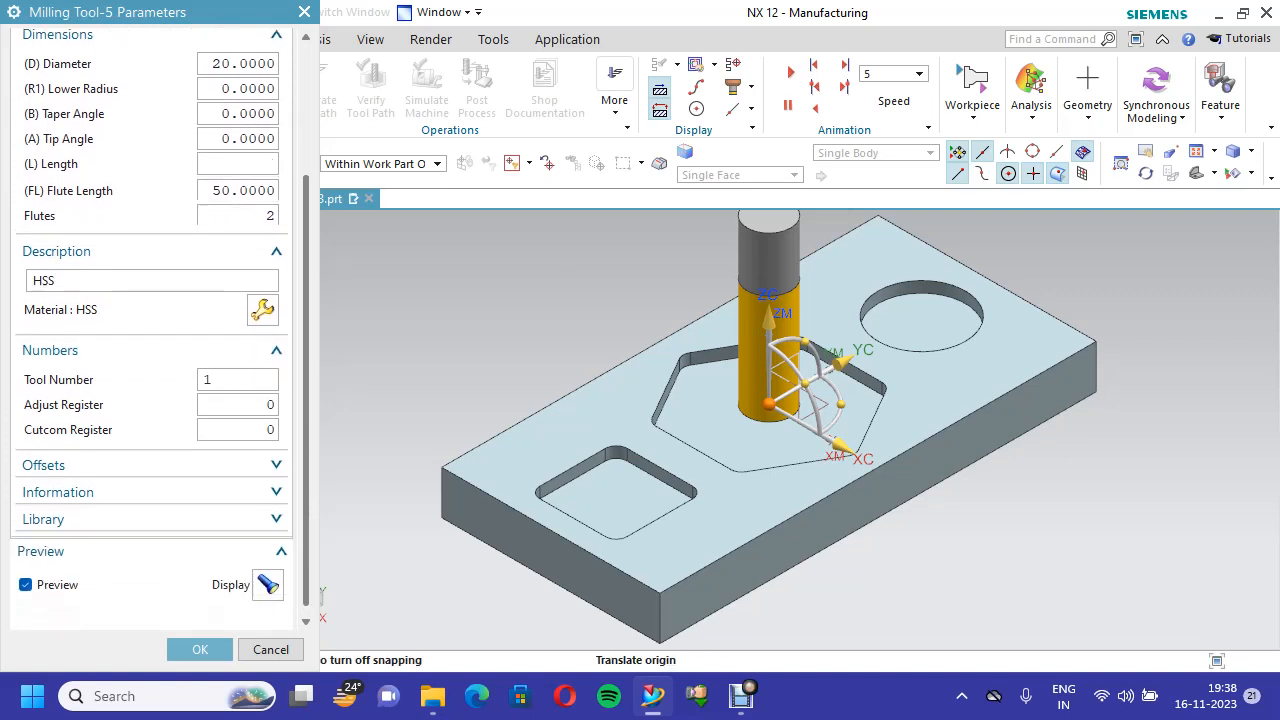
pyautogui.click(200, 650)
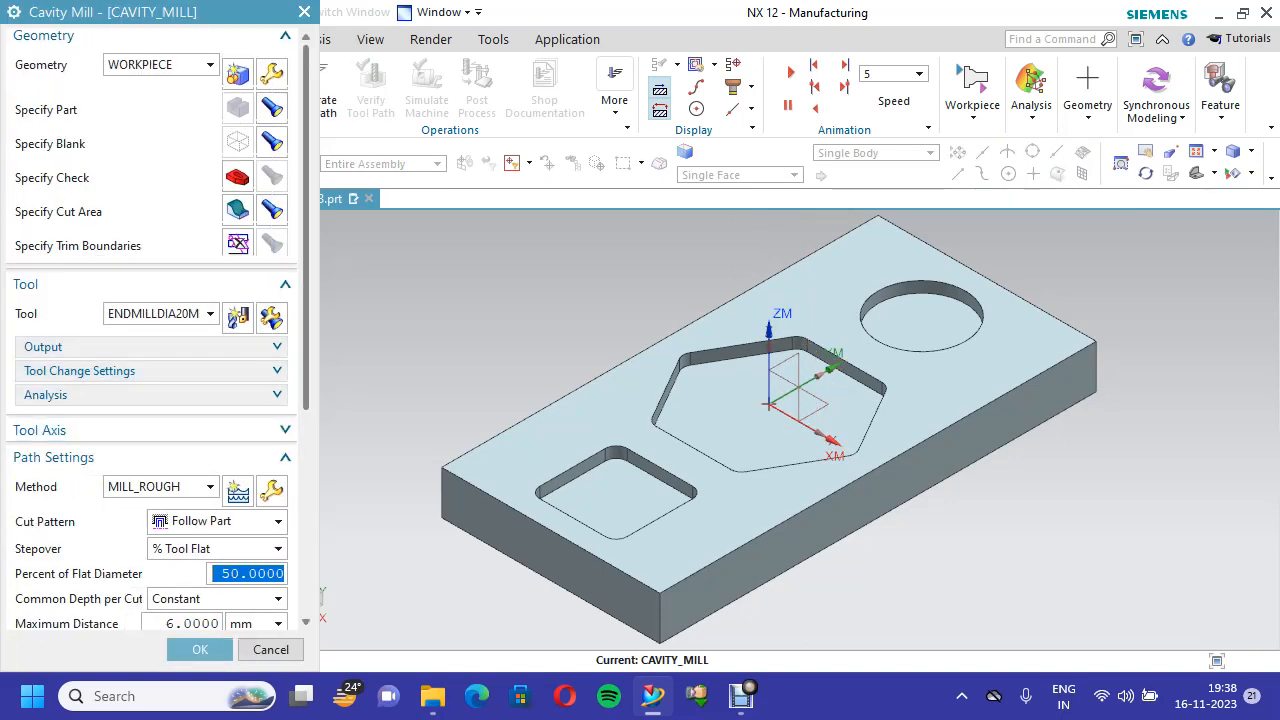
# Edit the MILL_ROUGH method to use a part stock of 1.0 and confirm it
pyautogui.scroll(-3, 152, 330)
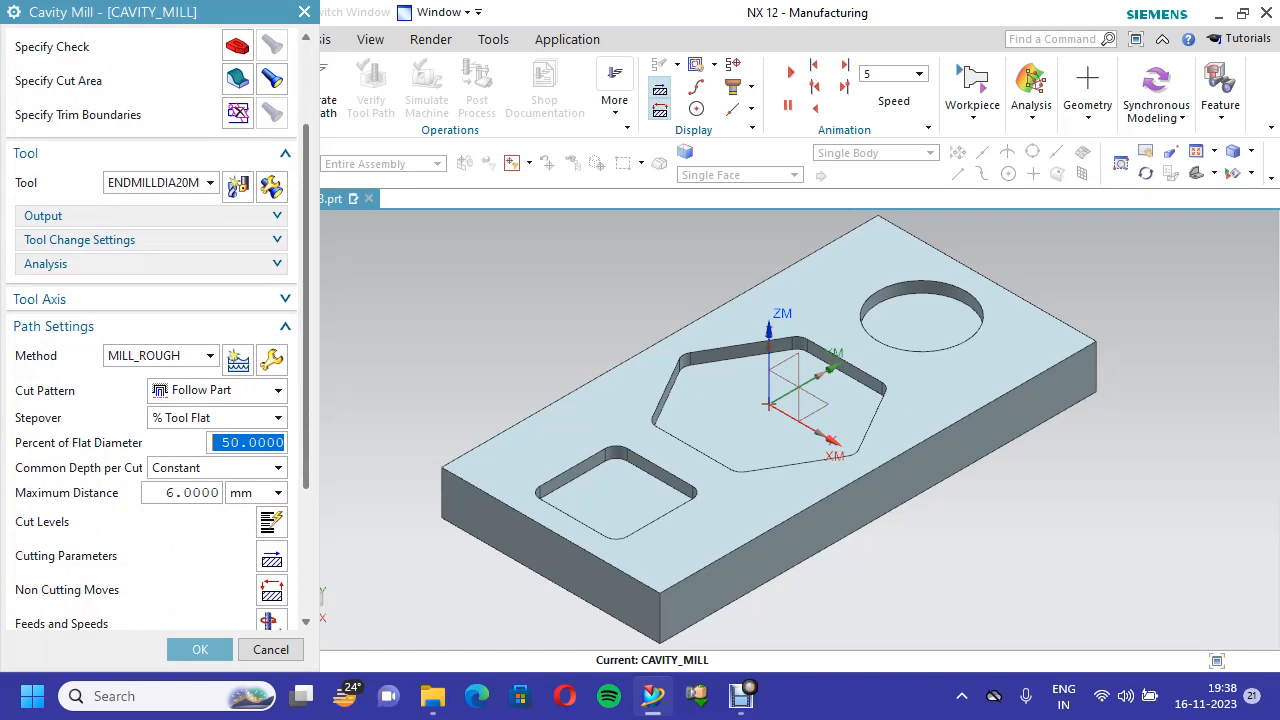
pyautogui.click(271, 360)
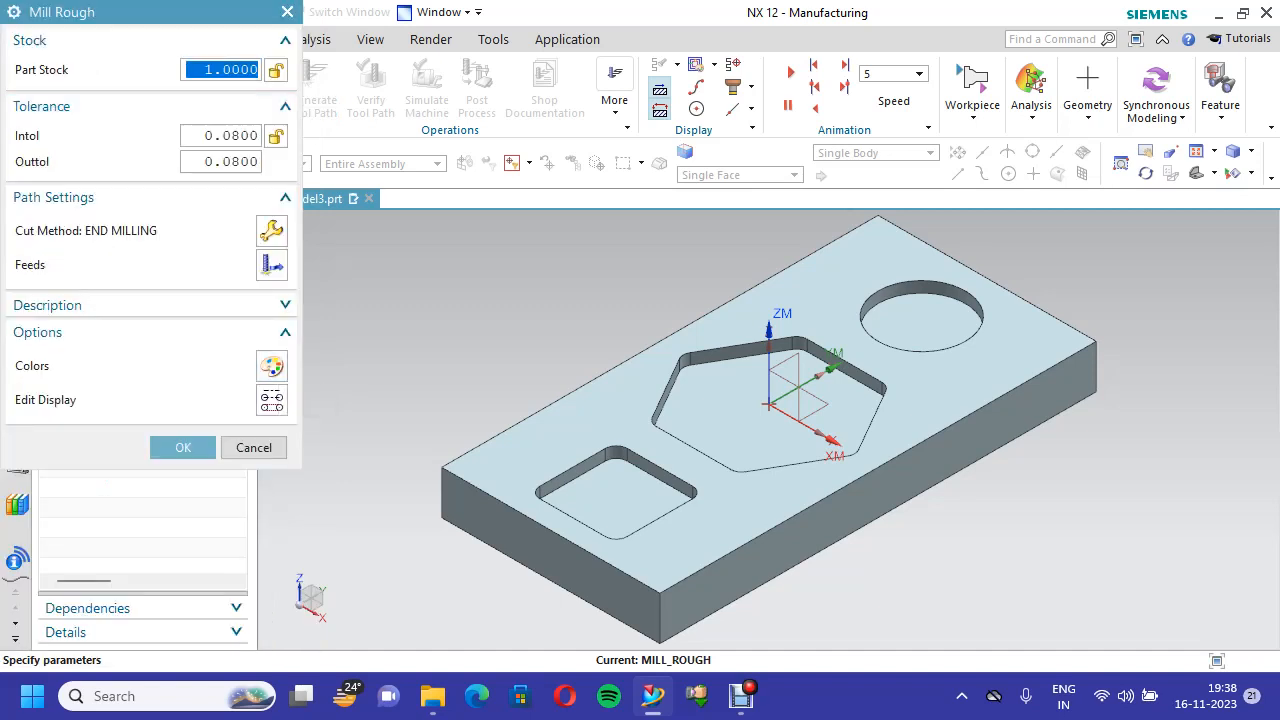
pyautogui.write('1.0')
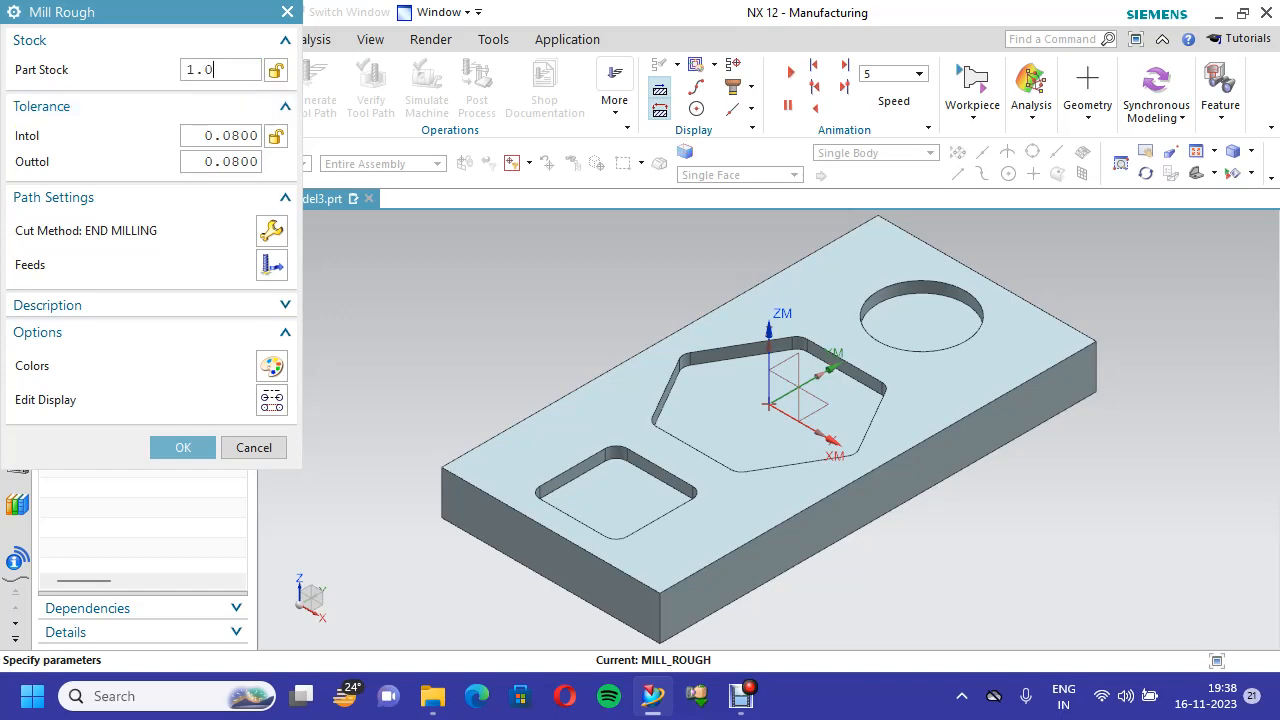
pyautogui.click(183, 445)
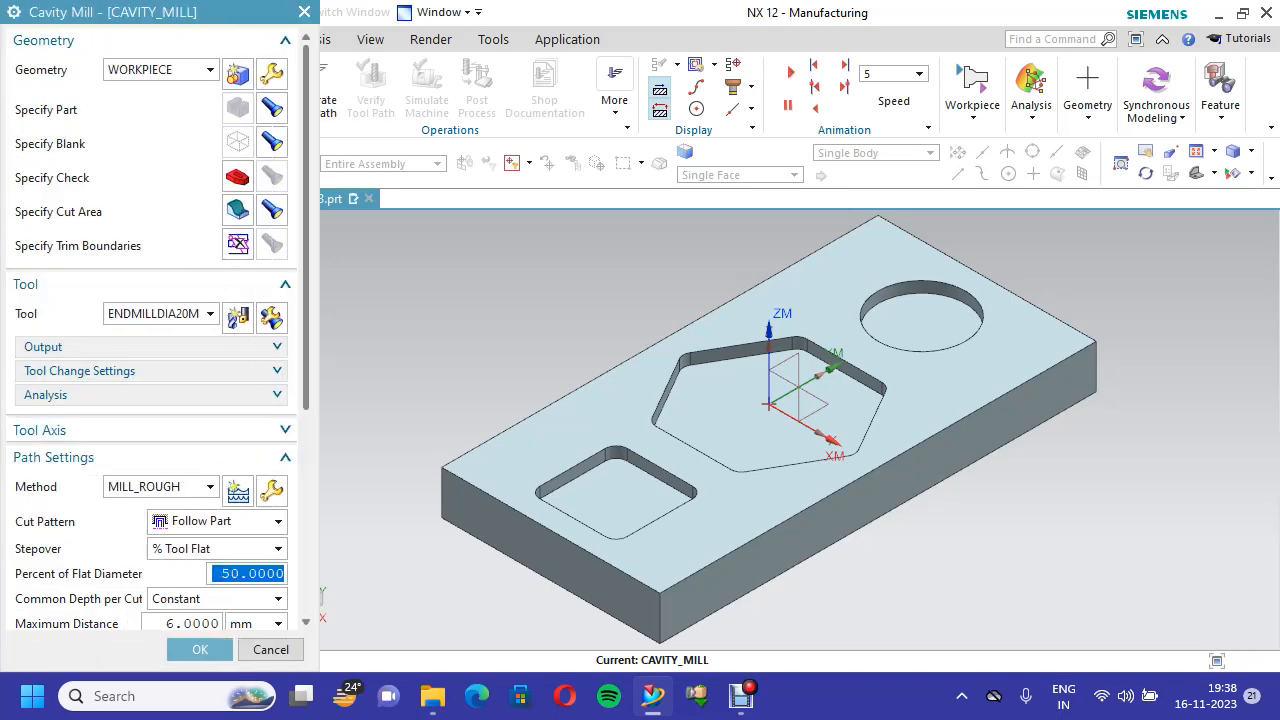
# Check the stock and tolerance values in the operation's cutting parameters and close them
pyautogui.scroll(-5, 271, 522)
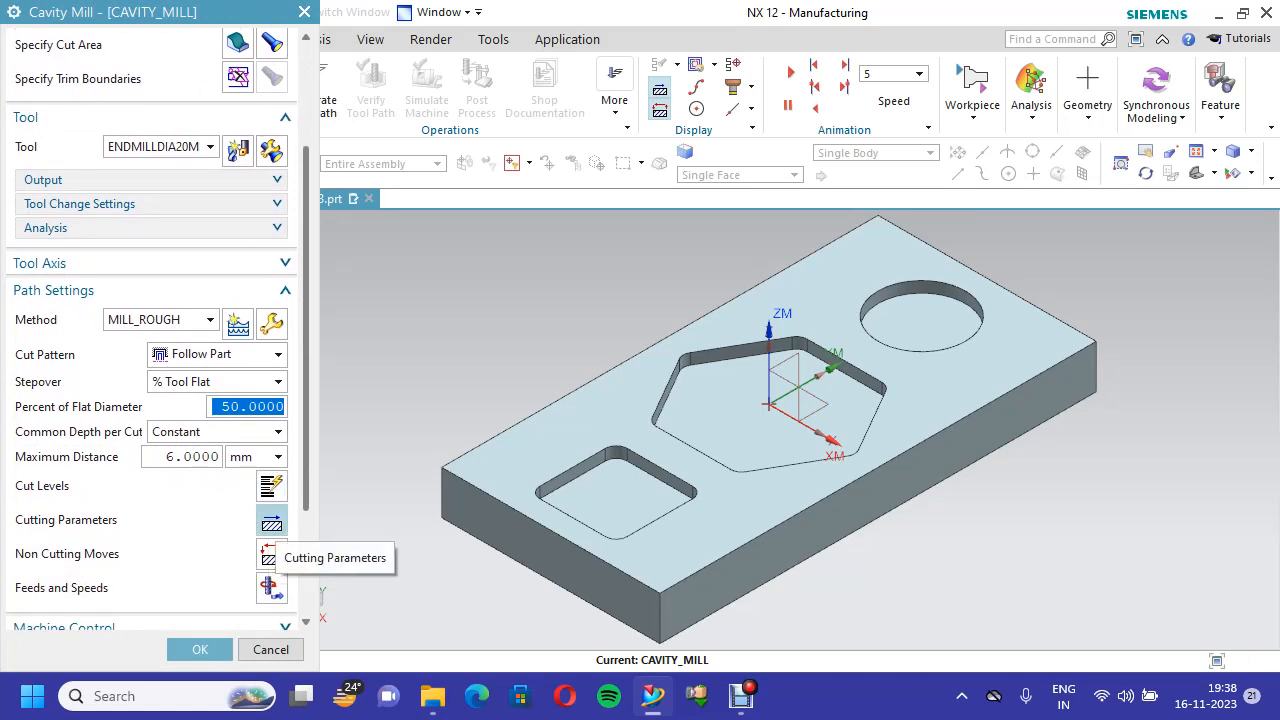
pyautogui.click(271, 522)
pyautogui.click(160, 74)
pyautogui.click(160, 74)
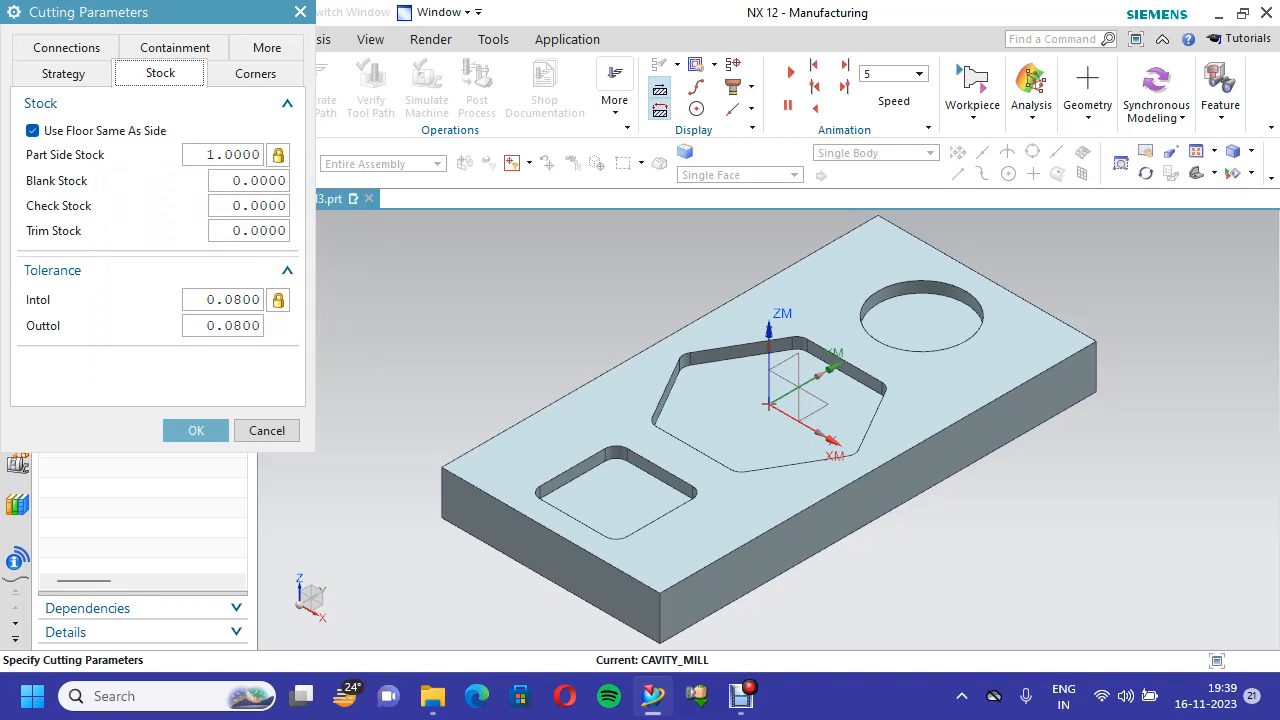
pyautogui.click(196, 431)
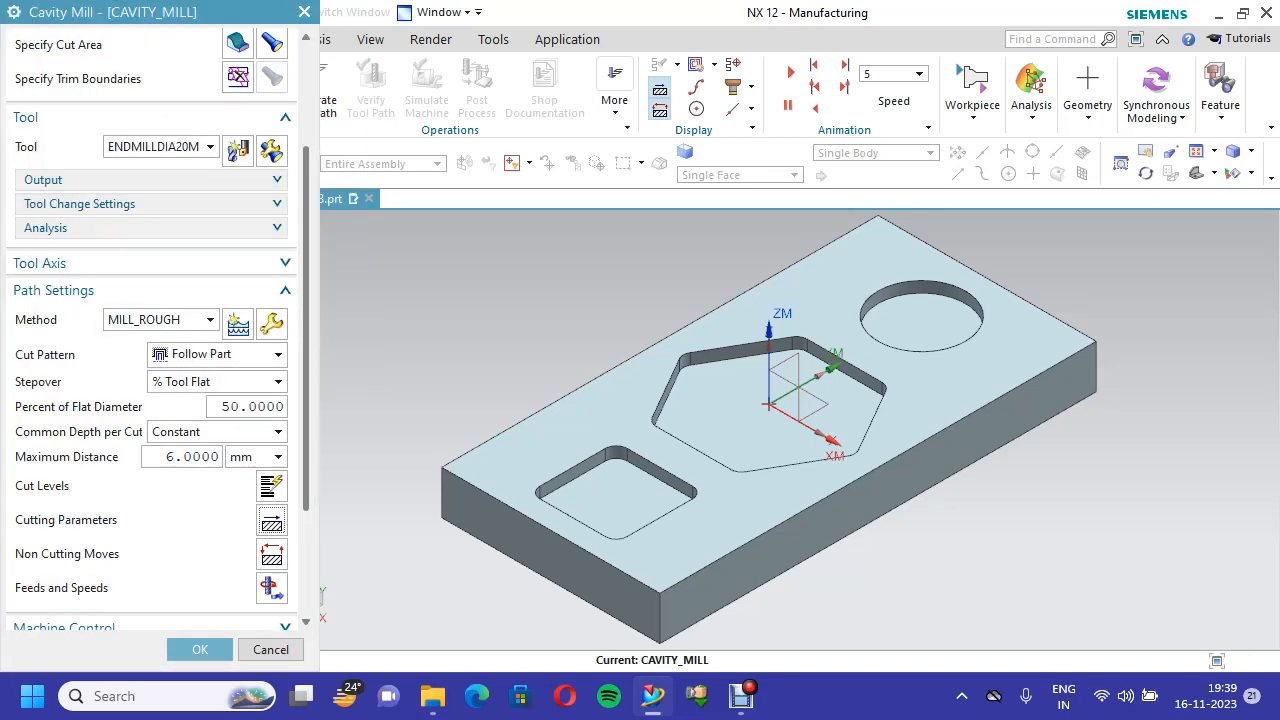
# Choose the Follow Part cut pattern for the cavity mill operation and set the maximum distance per cut to 1 mm
pyautogui.scroll(-2, 150, 330)
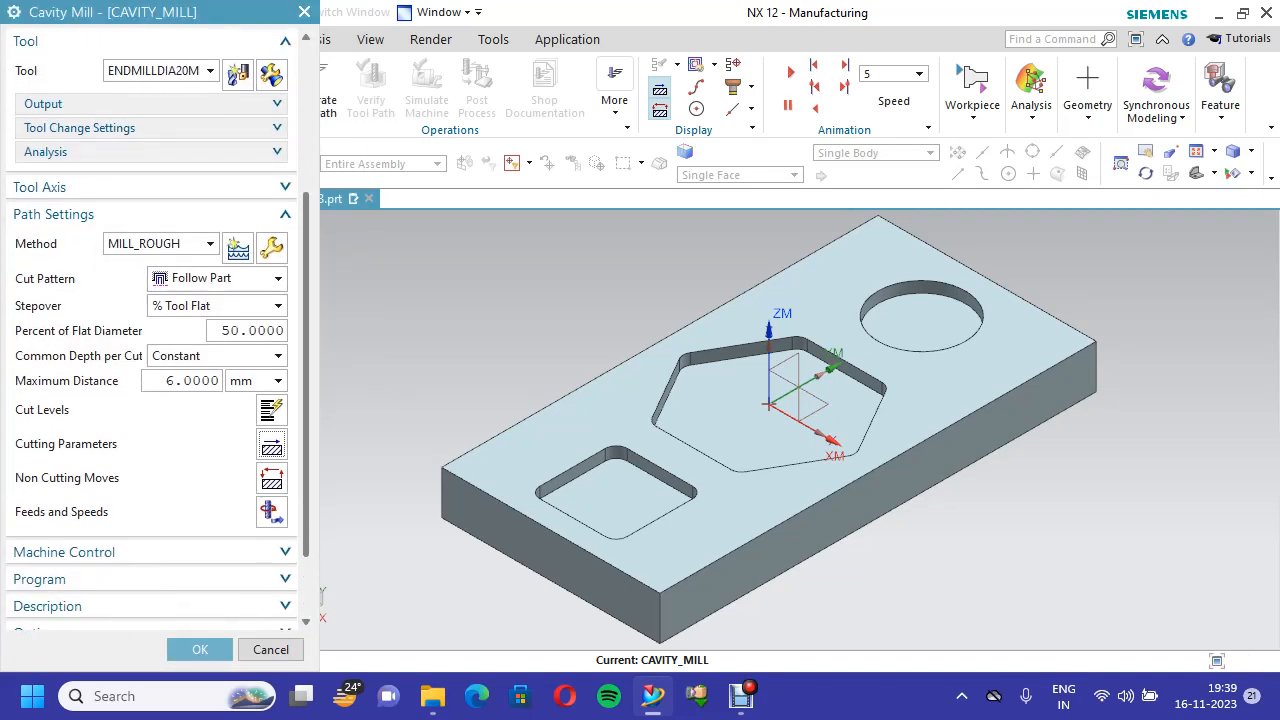
pyautogui.click(217, 279)
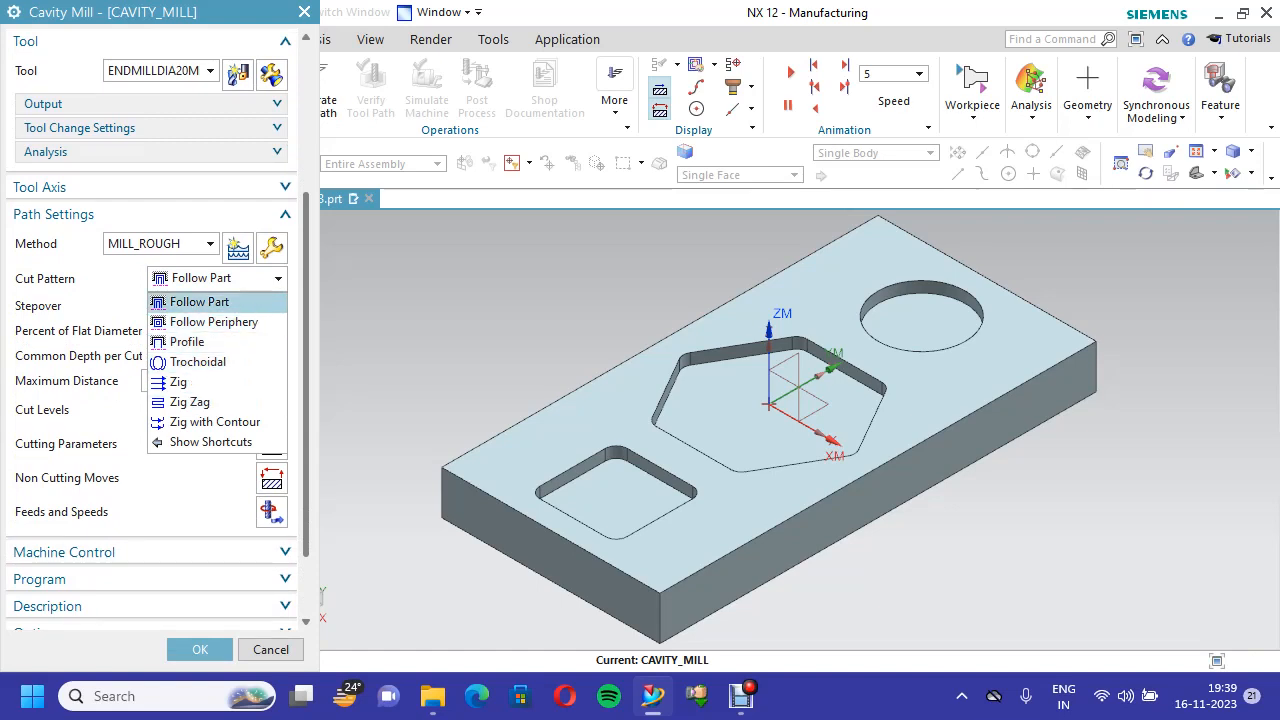
pyautogui.click(200, 302)
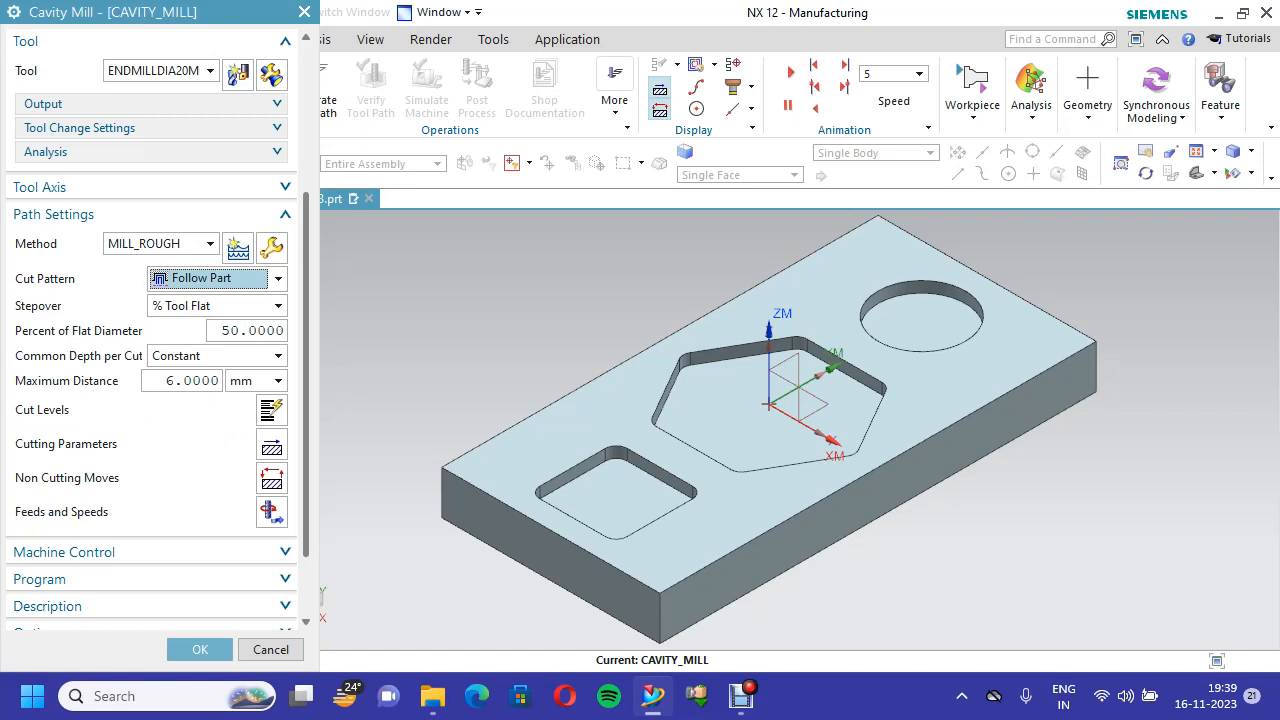
pyautogui.click(240, 331)
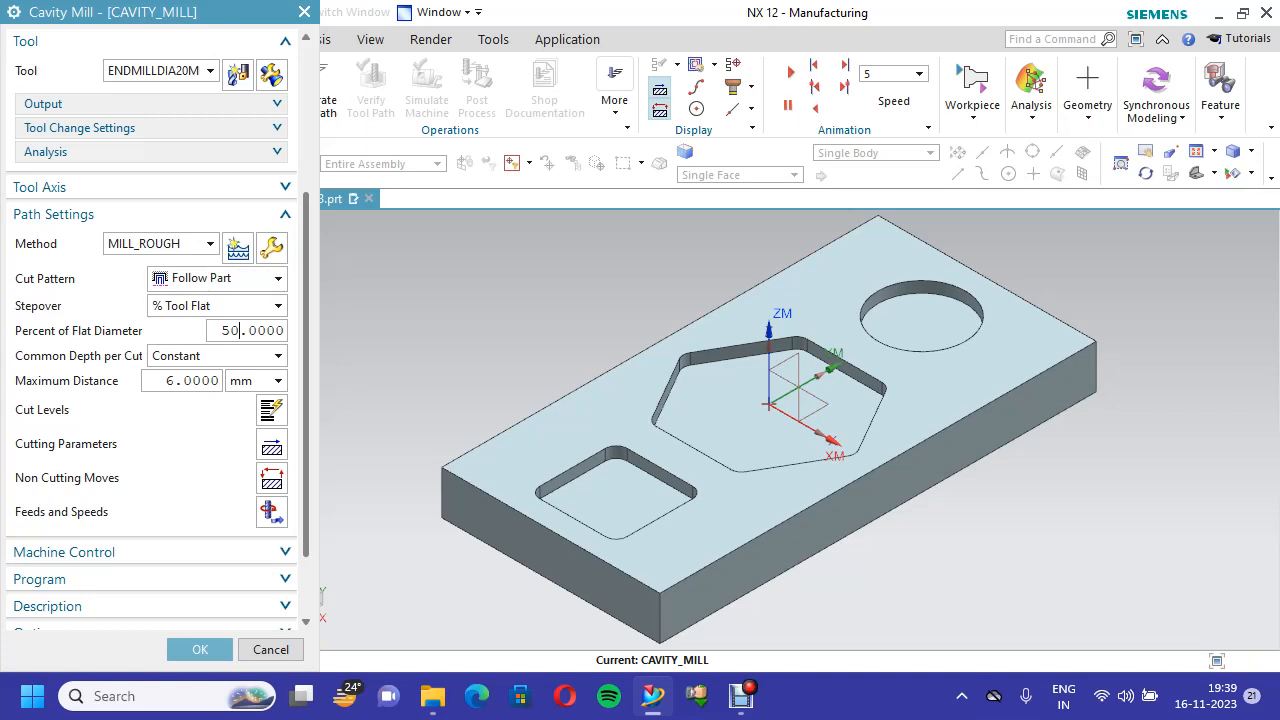
pyautogui.doubleClick(194, 381)
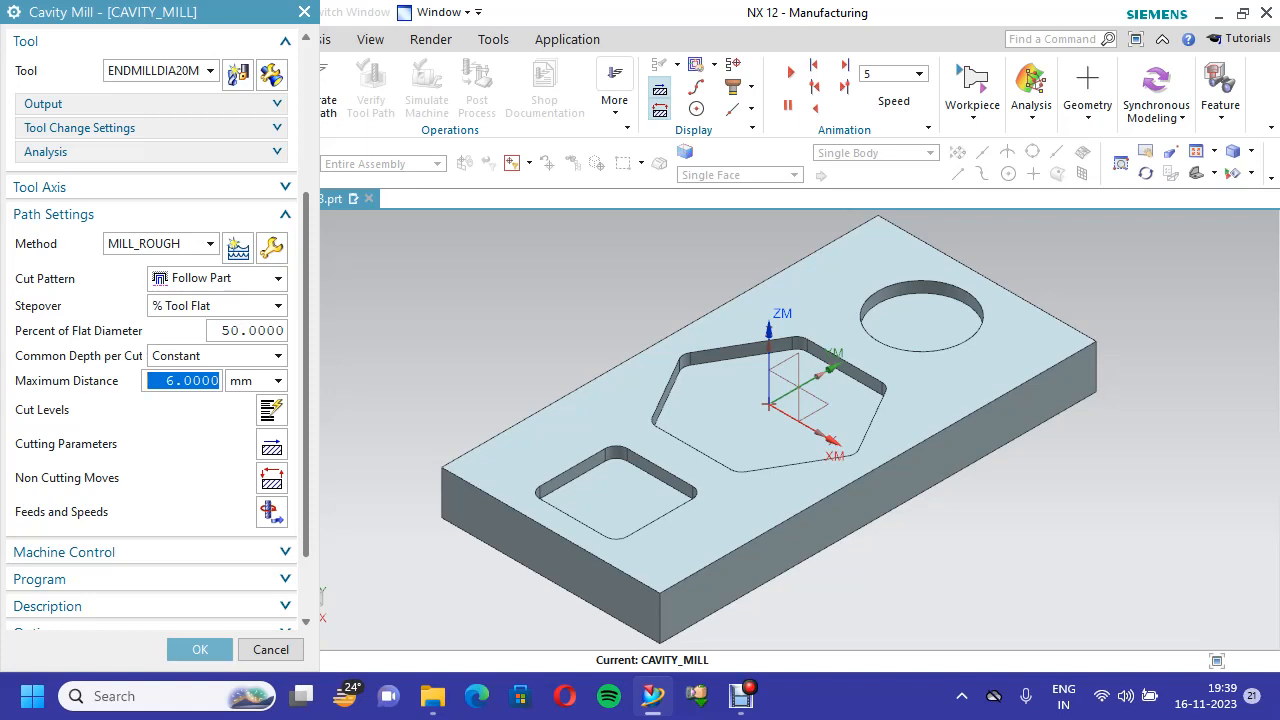
pyautogui.write('1')
# Review the operation's cut levels, including the range depth and depth per cut, and accept them
pyautogui.click(271, 410)
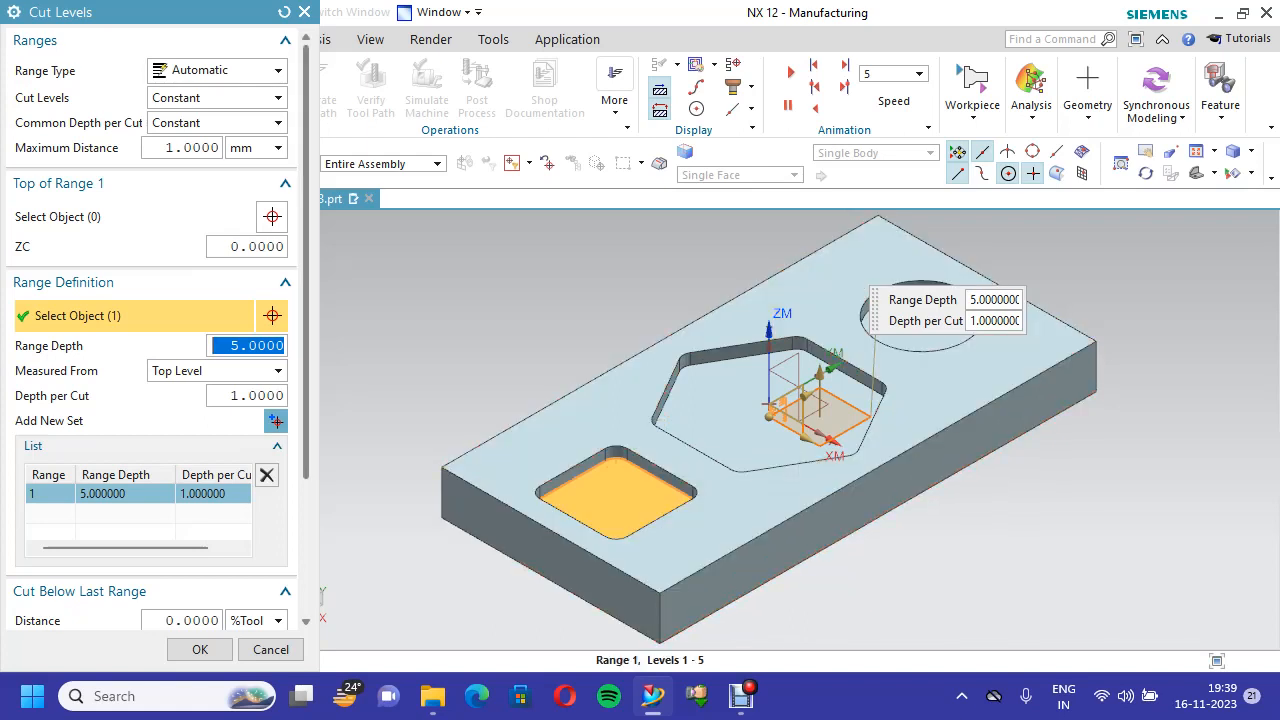
pyautogui.scroll(-3, 150, 330)
pyautogui.click(200, 650)
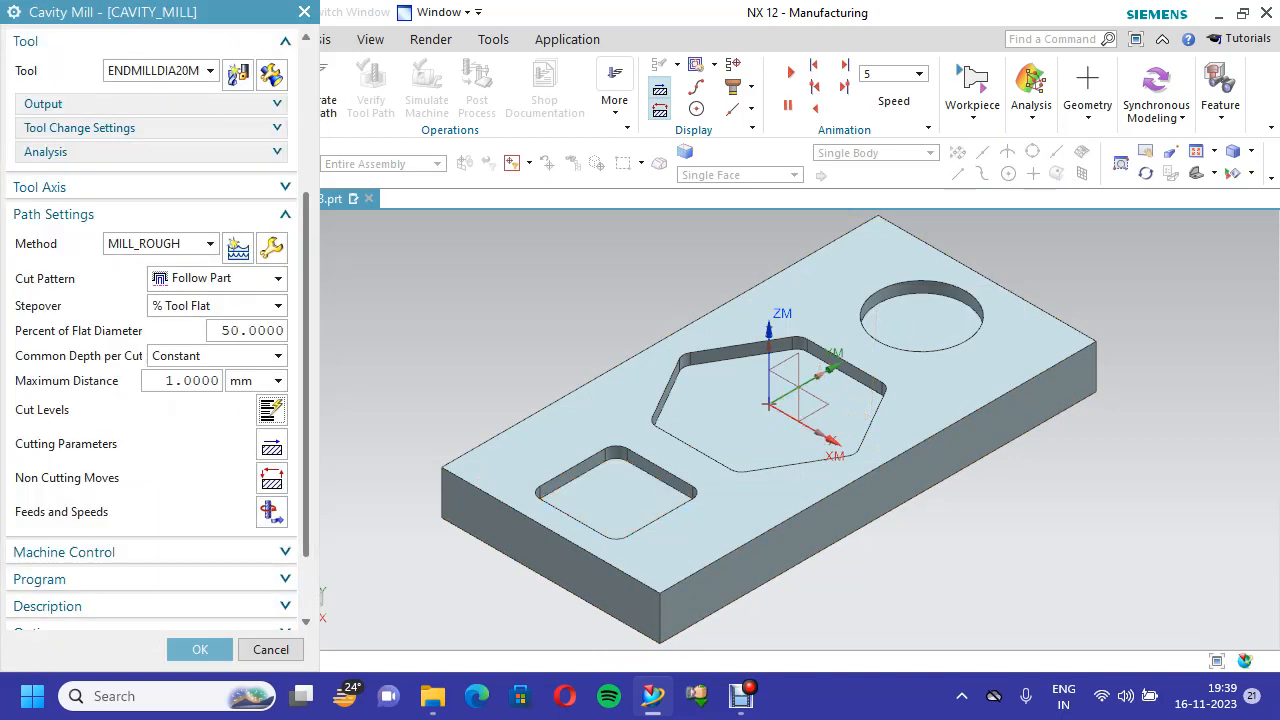
# Choose Climb Cut as the cut direction in the cutting strategy and confirm the cutting parameters
pyautogui.scroll(-2, 150, 330)
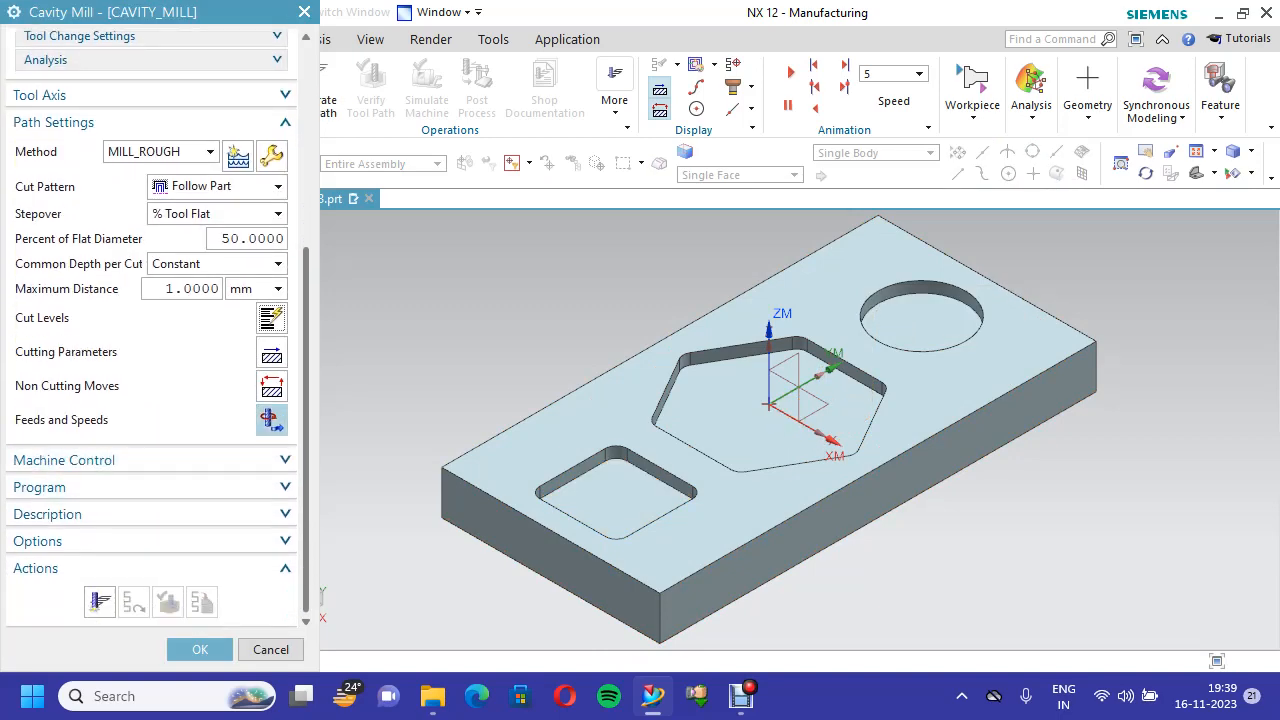
pyautogui.click(271, 356)
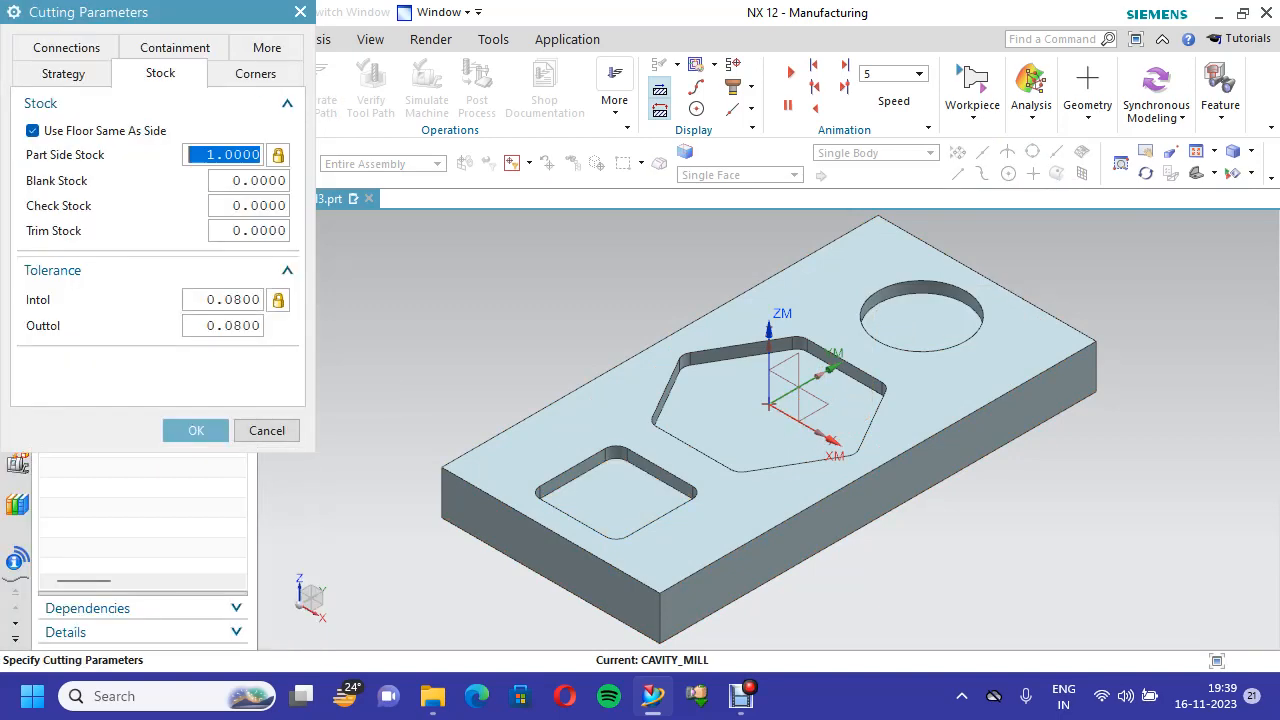
pyautogui.click(63, 73)
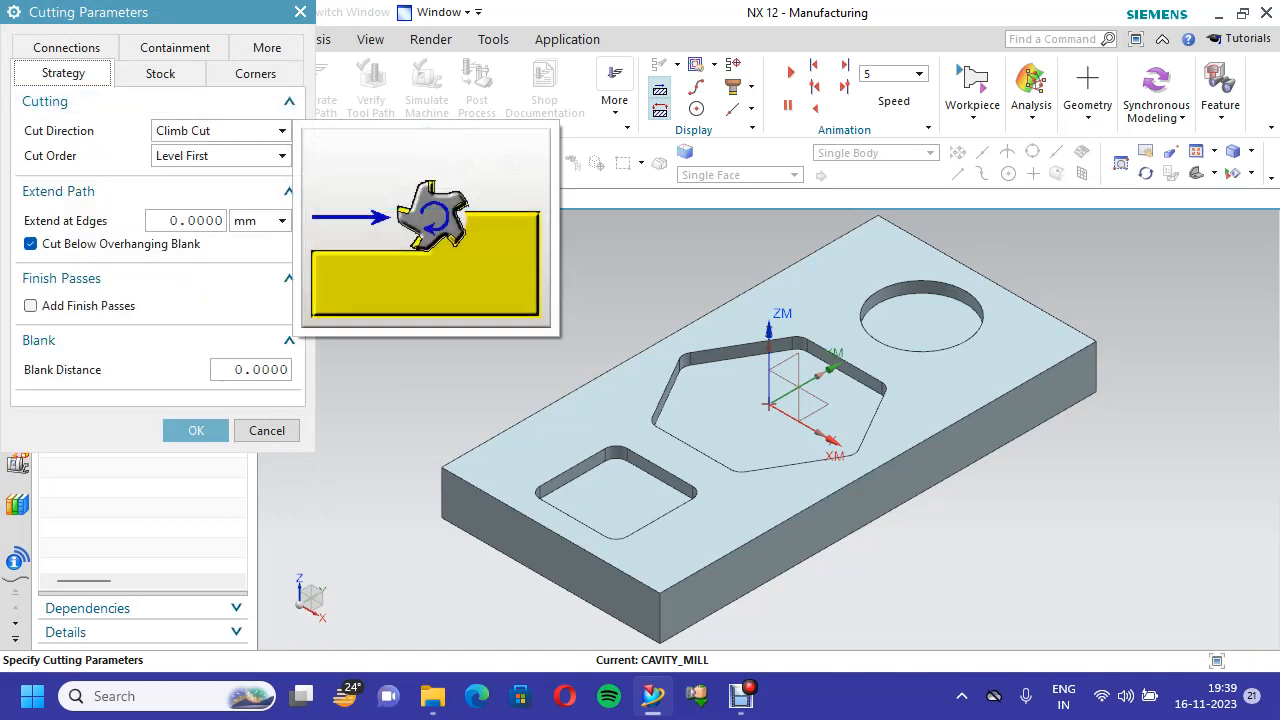
pyautogui.click(220, 130)
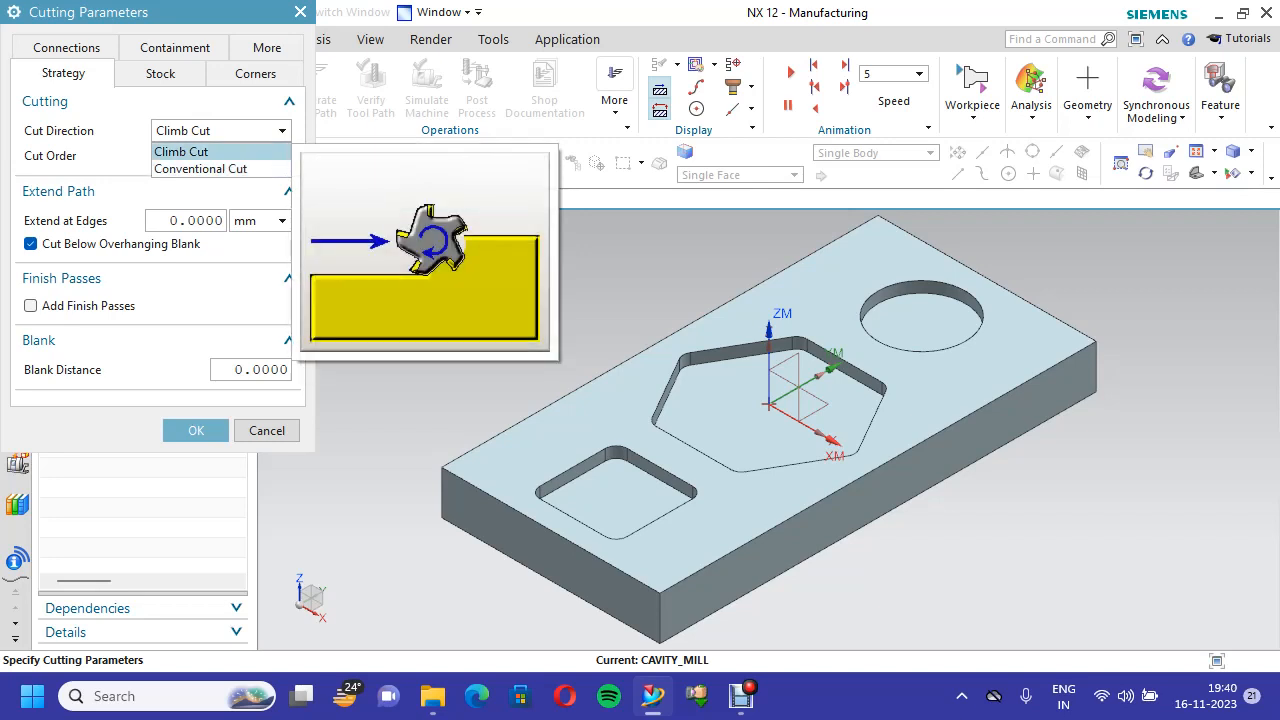
pyautogui.click(200, 152)
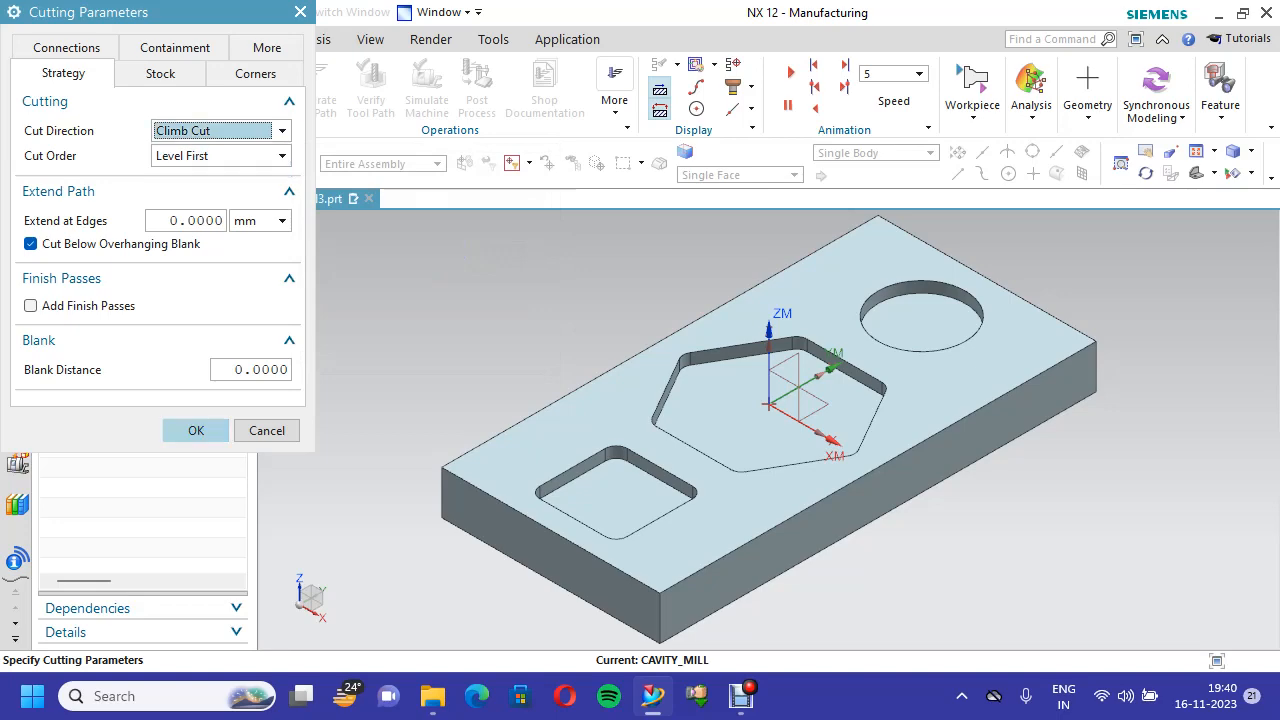
pyautogui.click(196, 430)
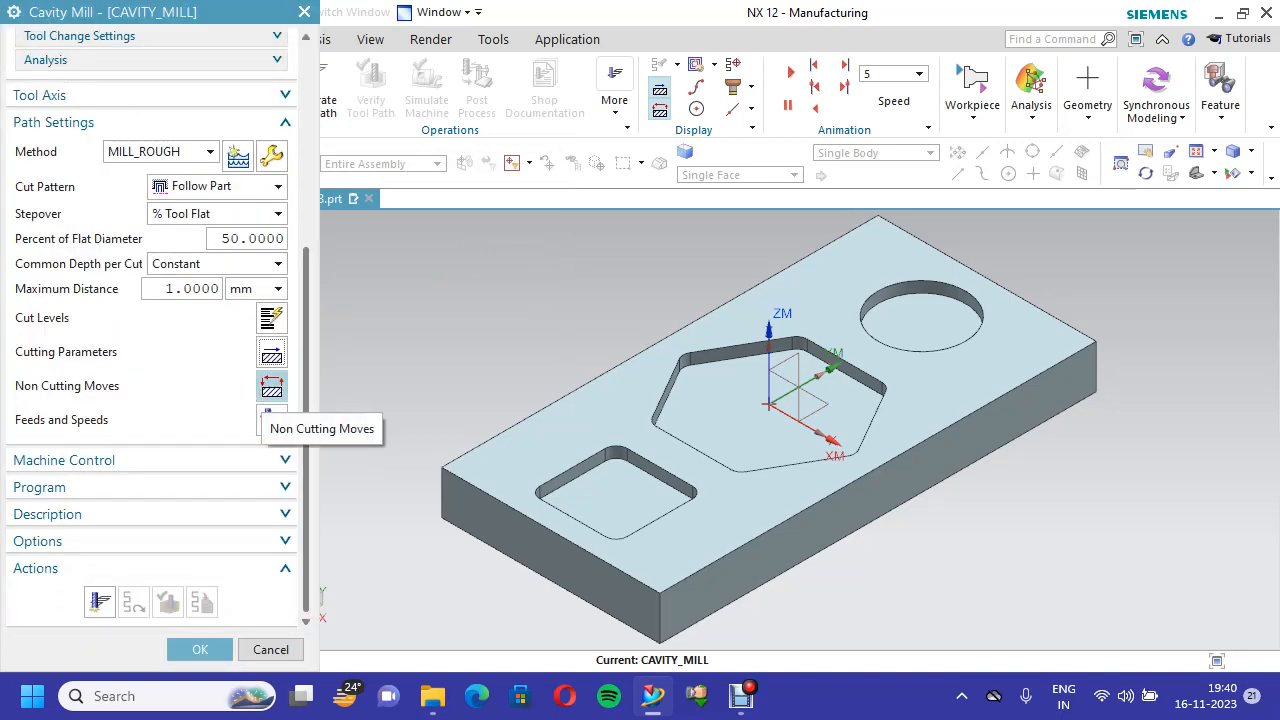
# Choose a Helical engage type for closed areas, check the retract type, and confirm the non-cutting moves
pyautogui.click(268, 388)
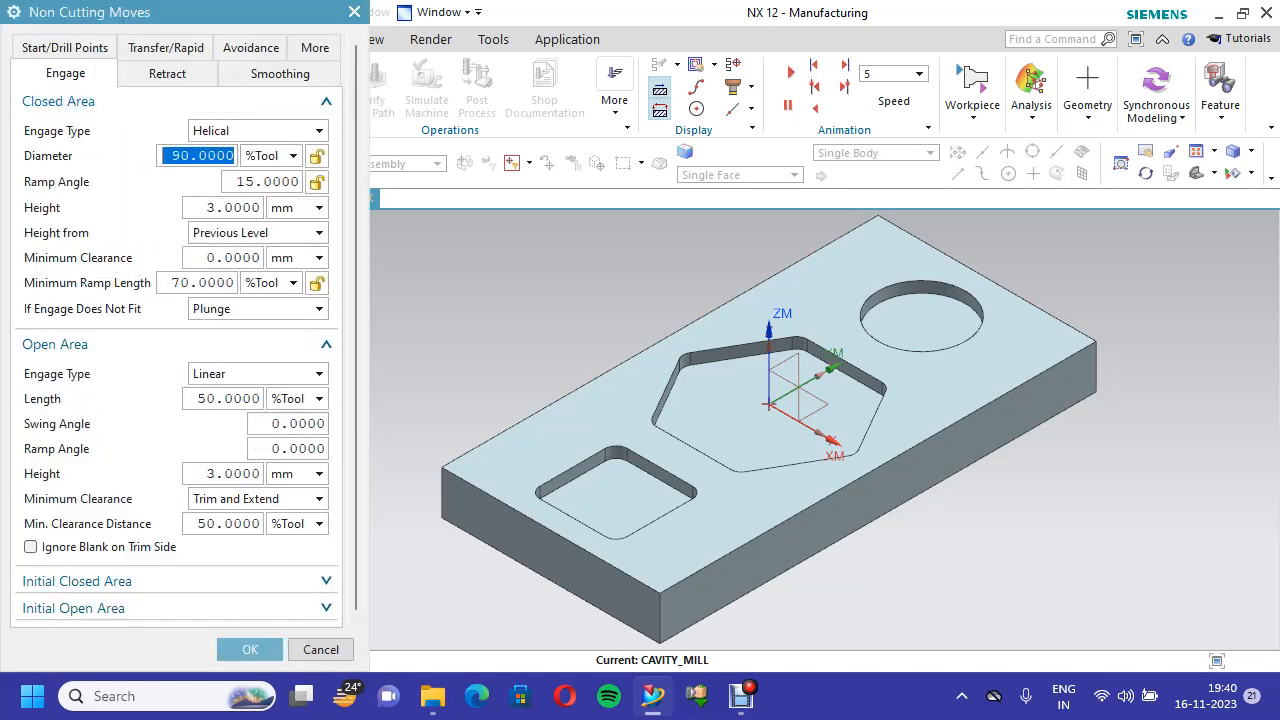
pyautogui.moveTo(257, 131)
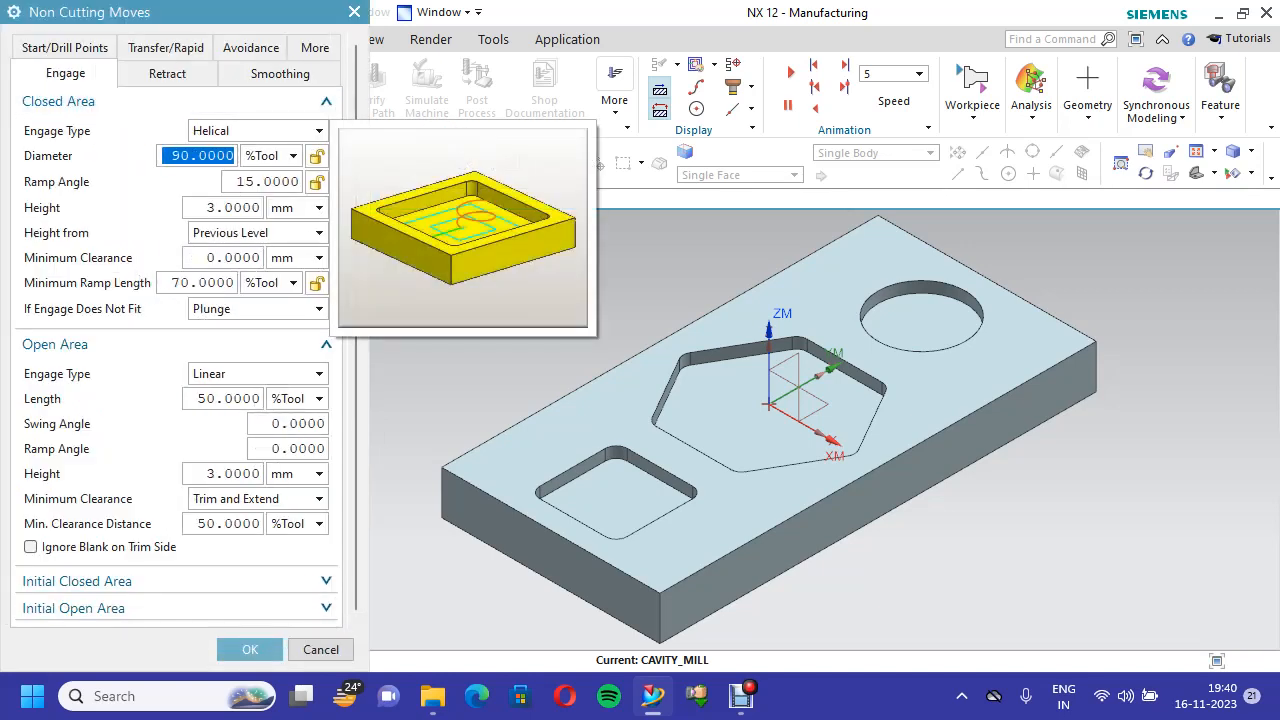
pyautogui.click(257, 131)
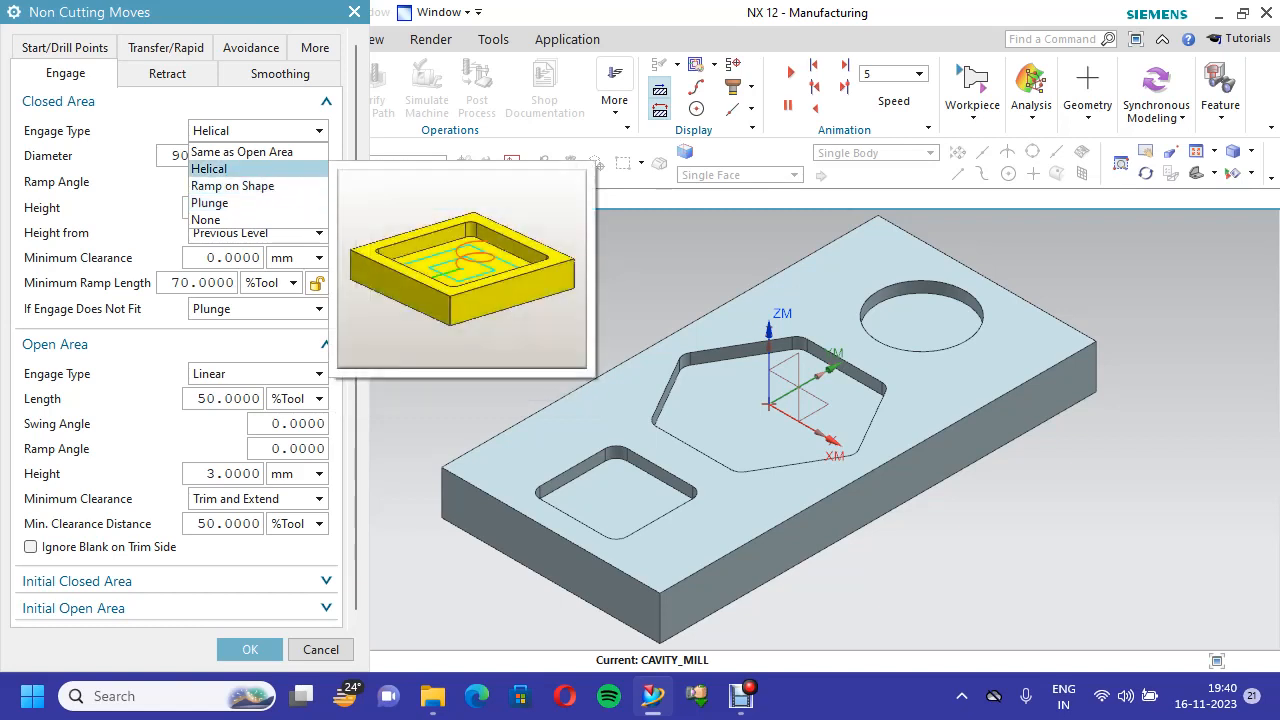
pyautogui.click(212, 168)
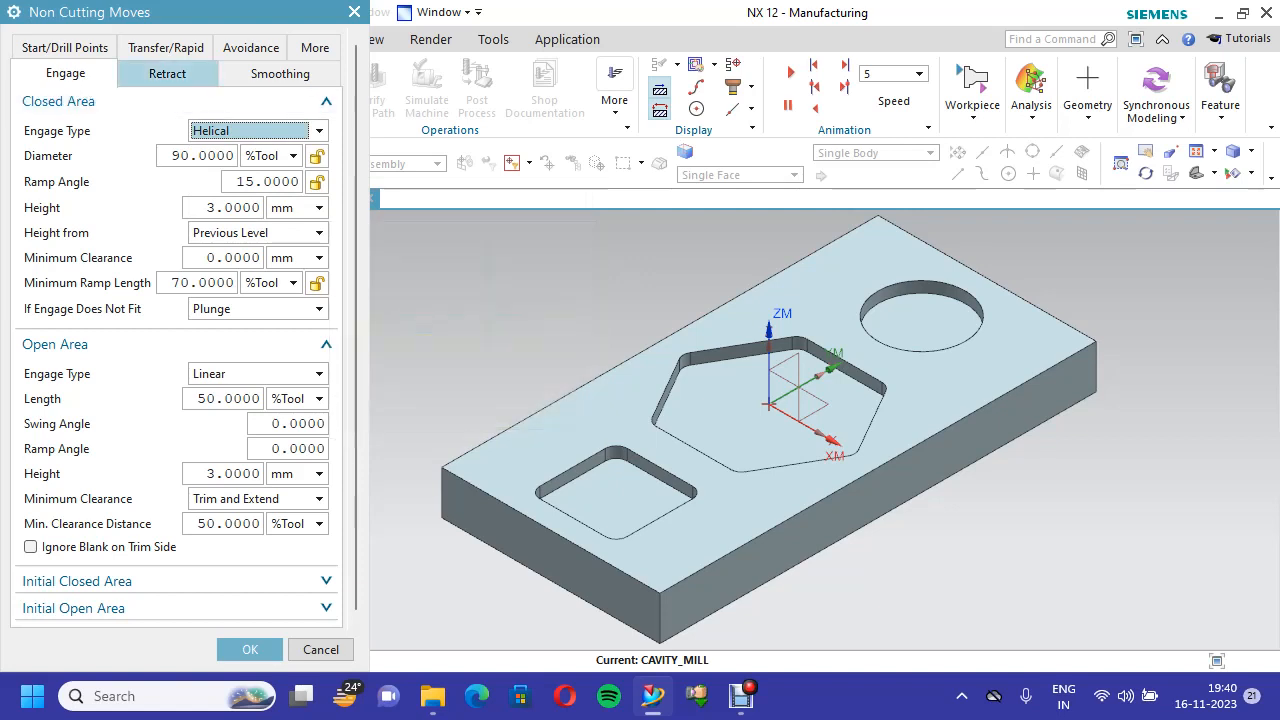
pyautogui.click(168, 73)
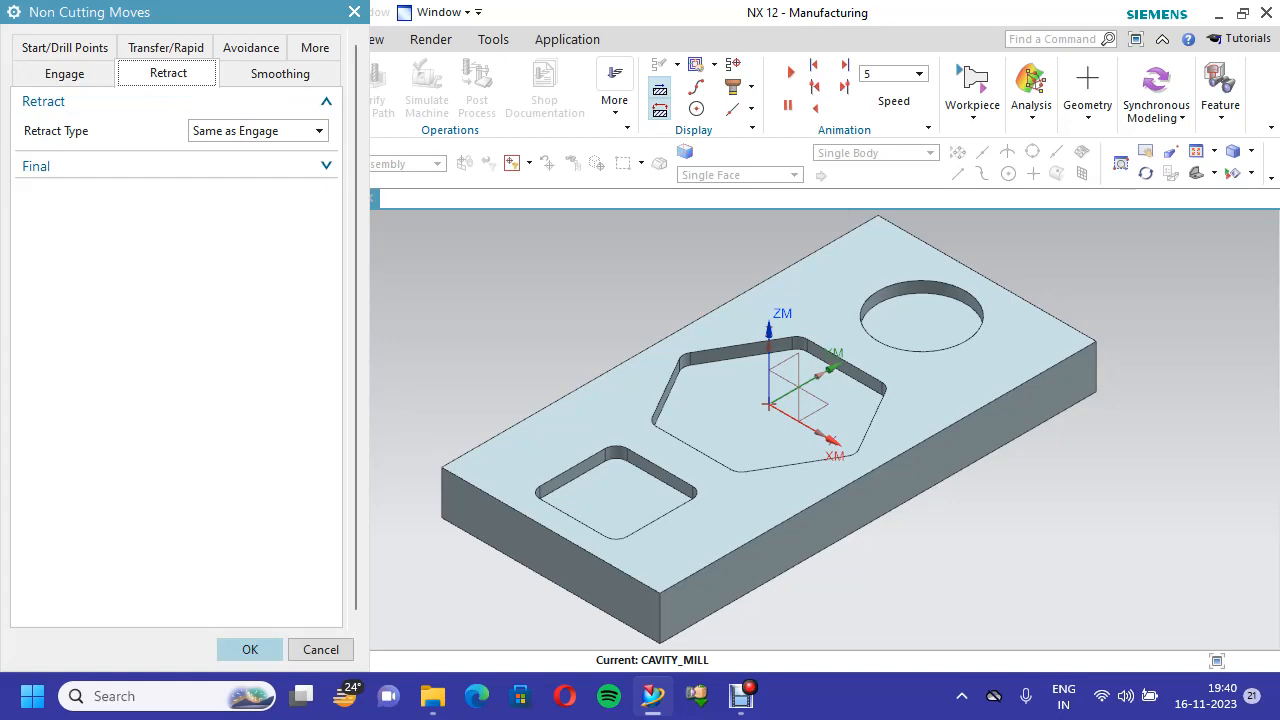
pyautogui.click(250, 650)
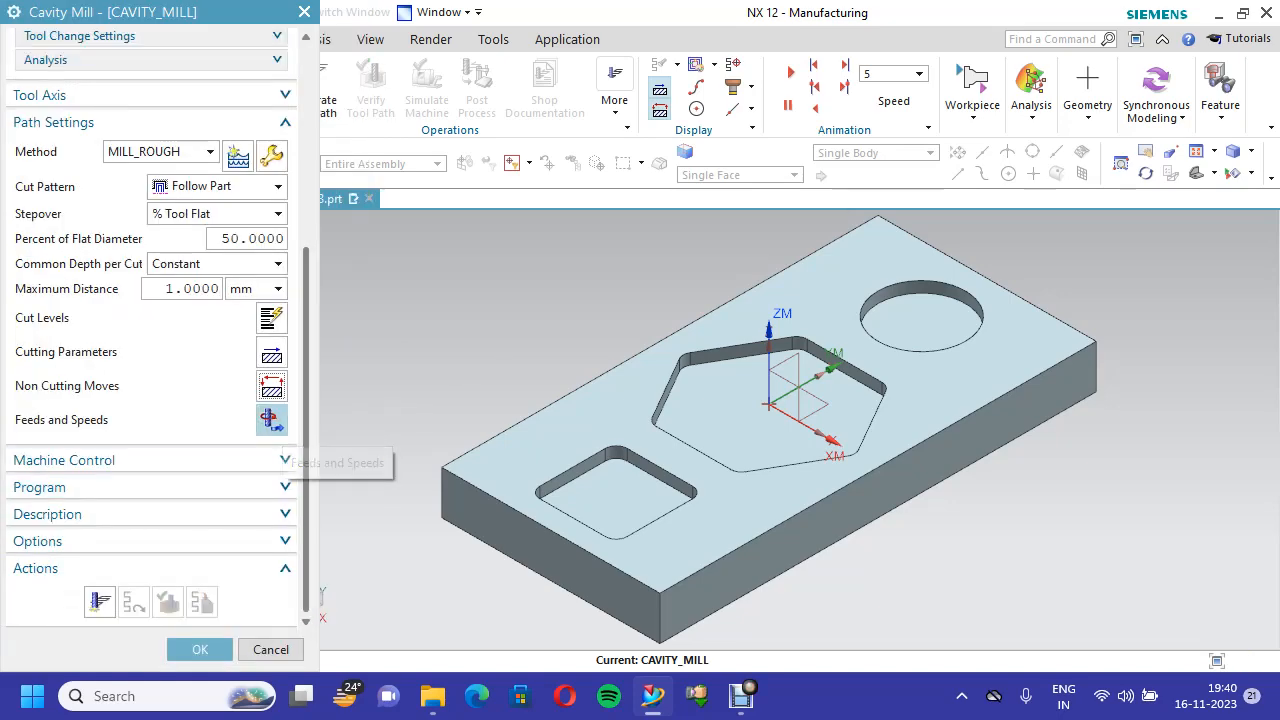
# Set the surface speed to 30 smm and calculate the spindle speed and feed per tooth from it
pyautogui.click(271, 420)
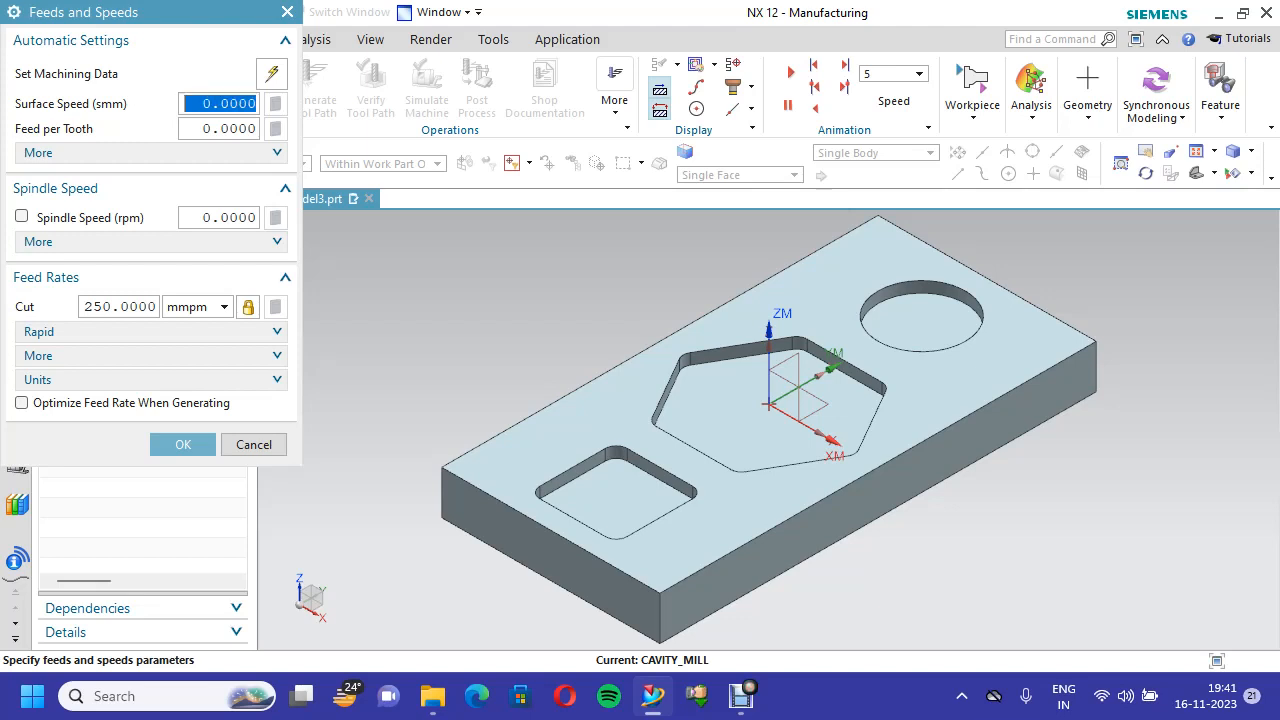
pyautogui.write('30')
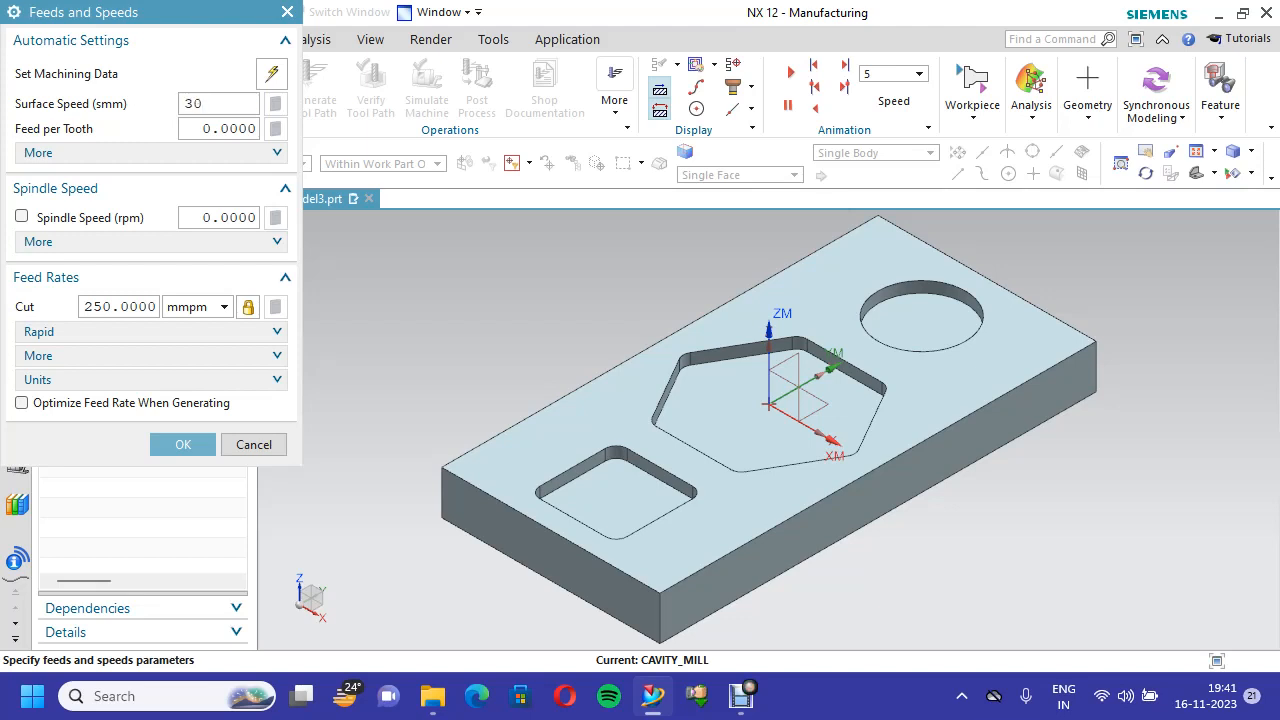
pyautogui.press('Return')
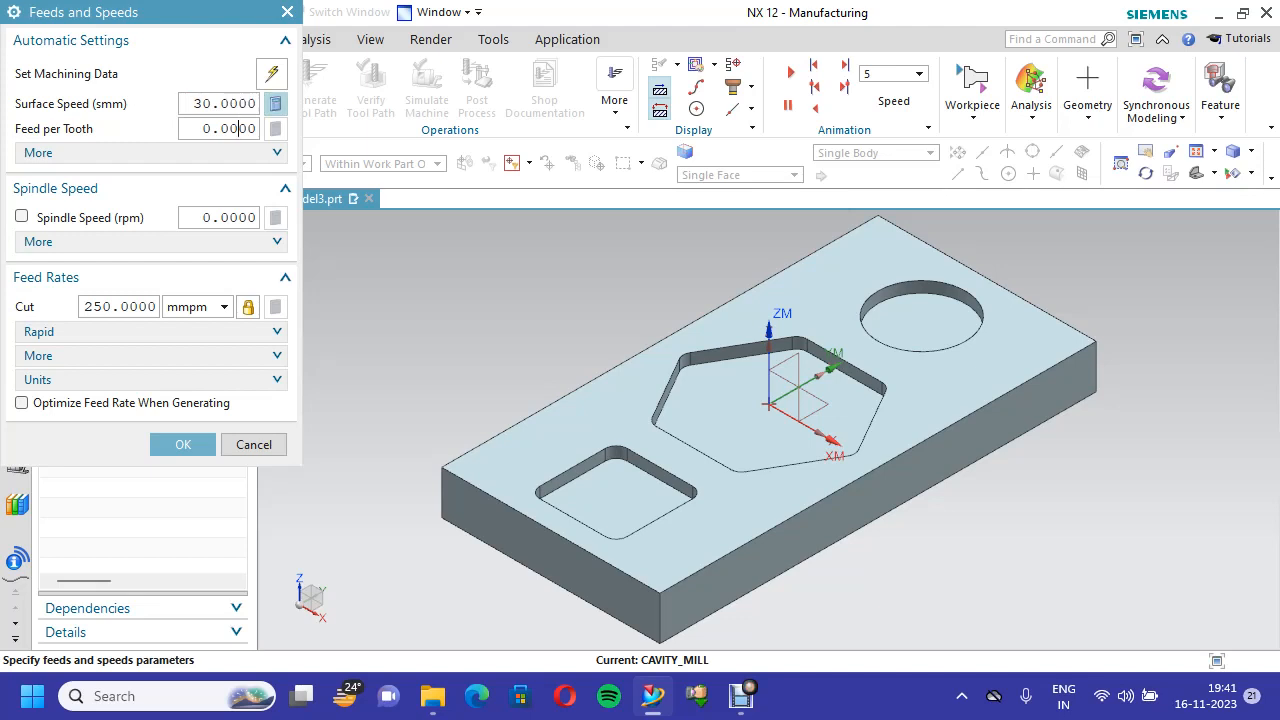
pyautogui.click(275, 103)
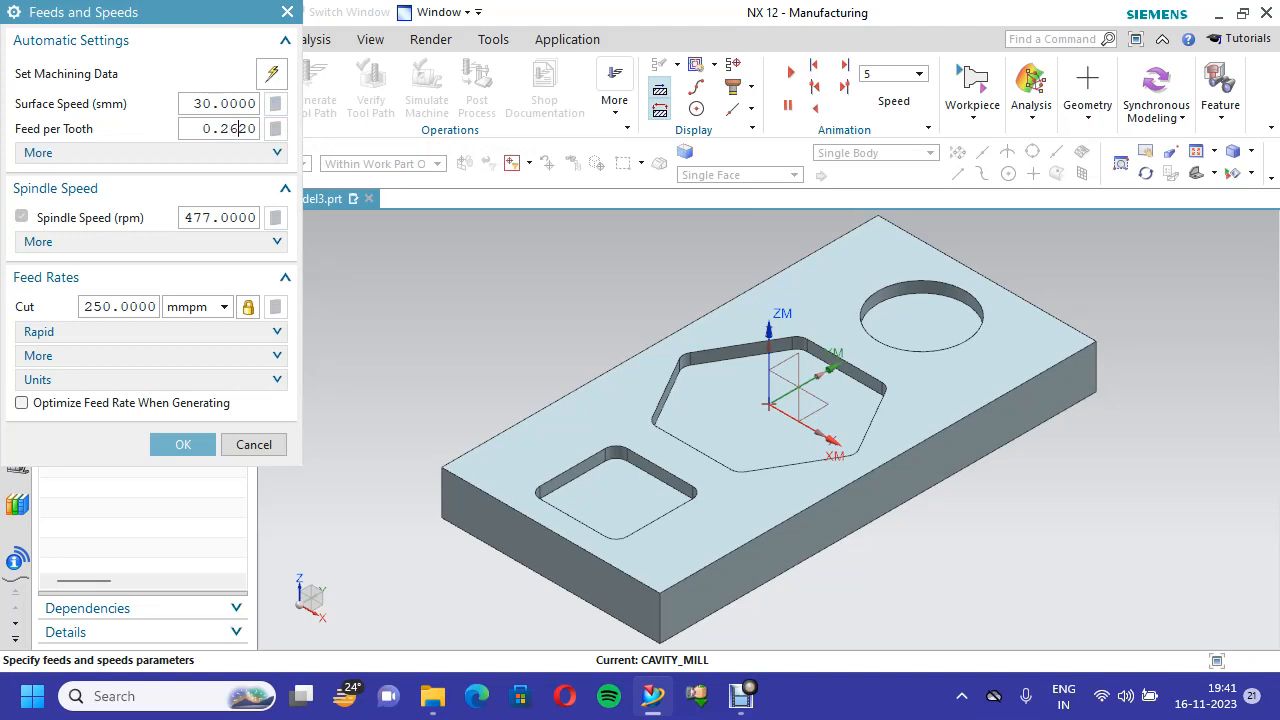
# Set the spindle speed to 500 rpm, enable feed rate optimization when generating, and confirm the feeds and speeds
pyautogui.doubleClick(238, 129)
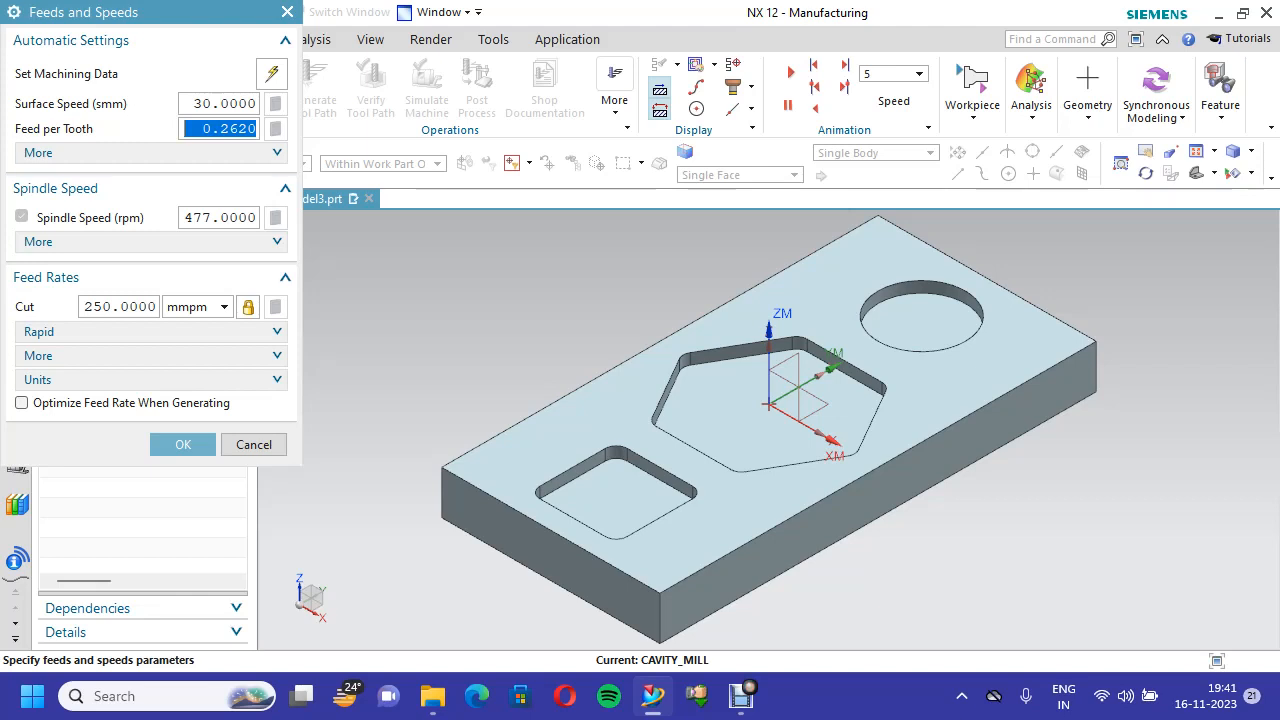
pyautogui.doubleClick(220, 217)
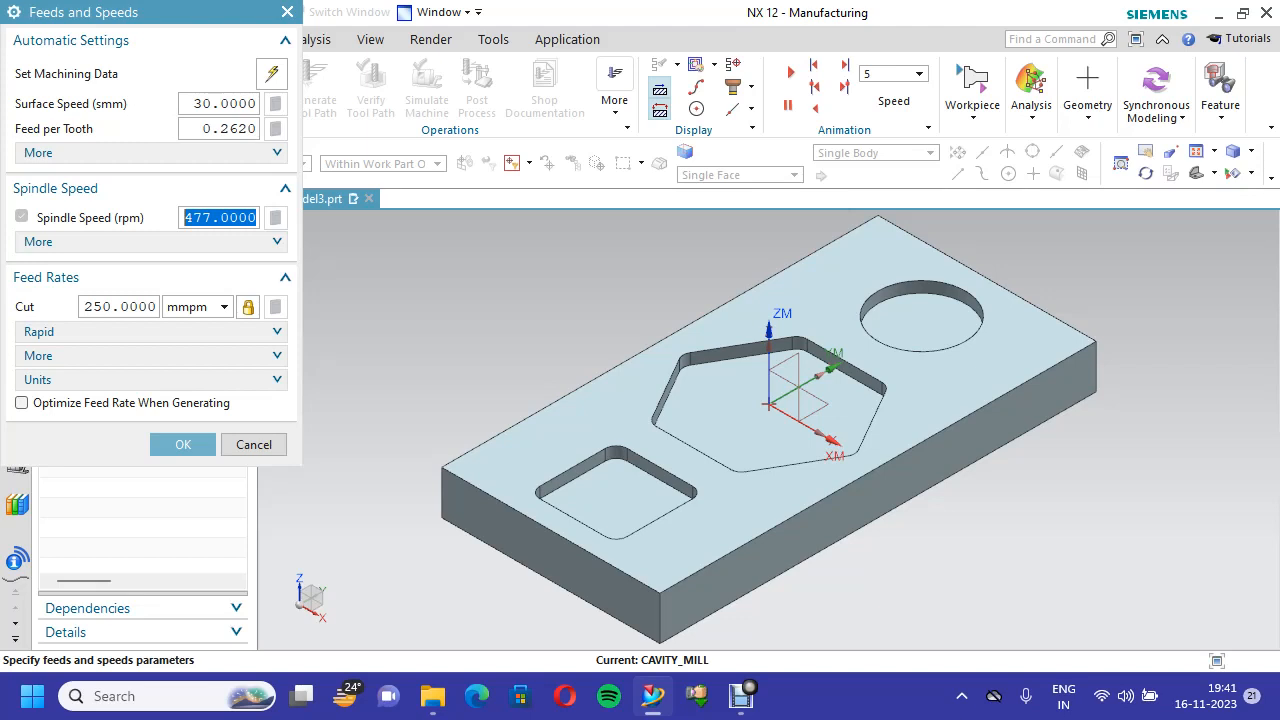
pyautogui.write('500')
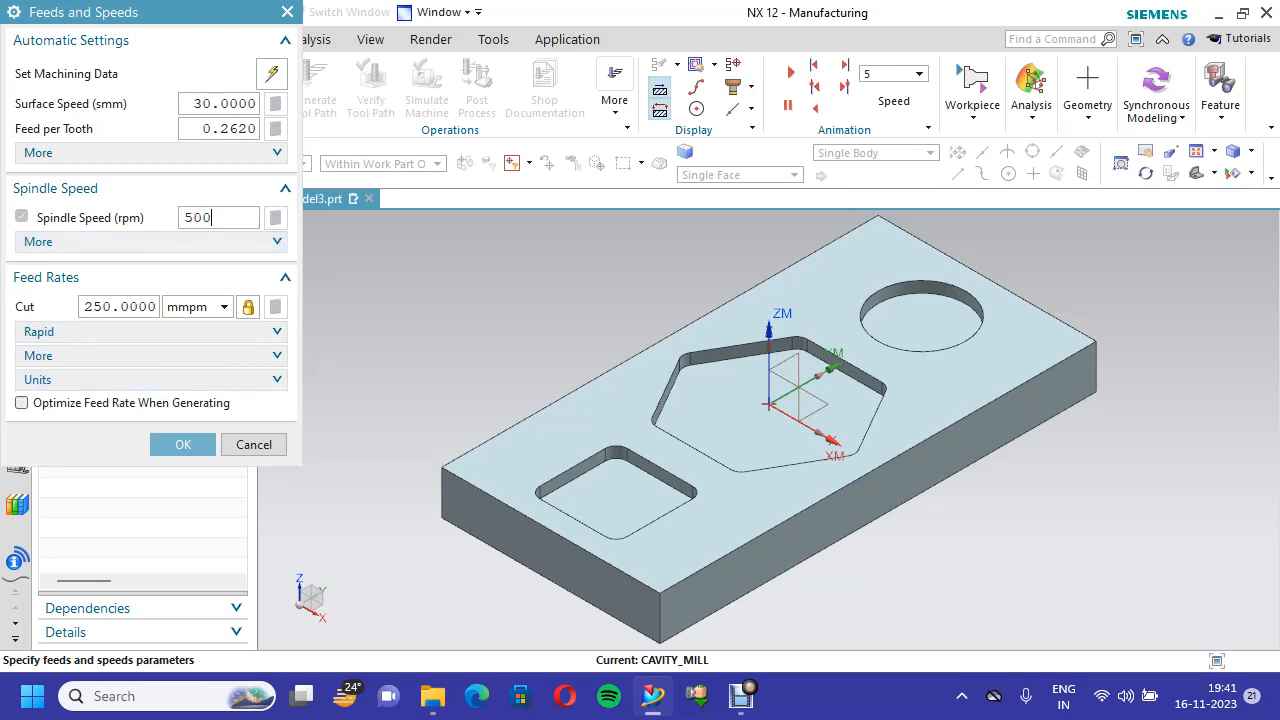
pyautogui.click(22, 402)
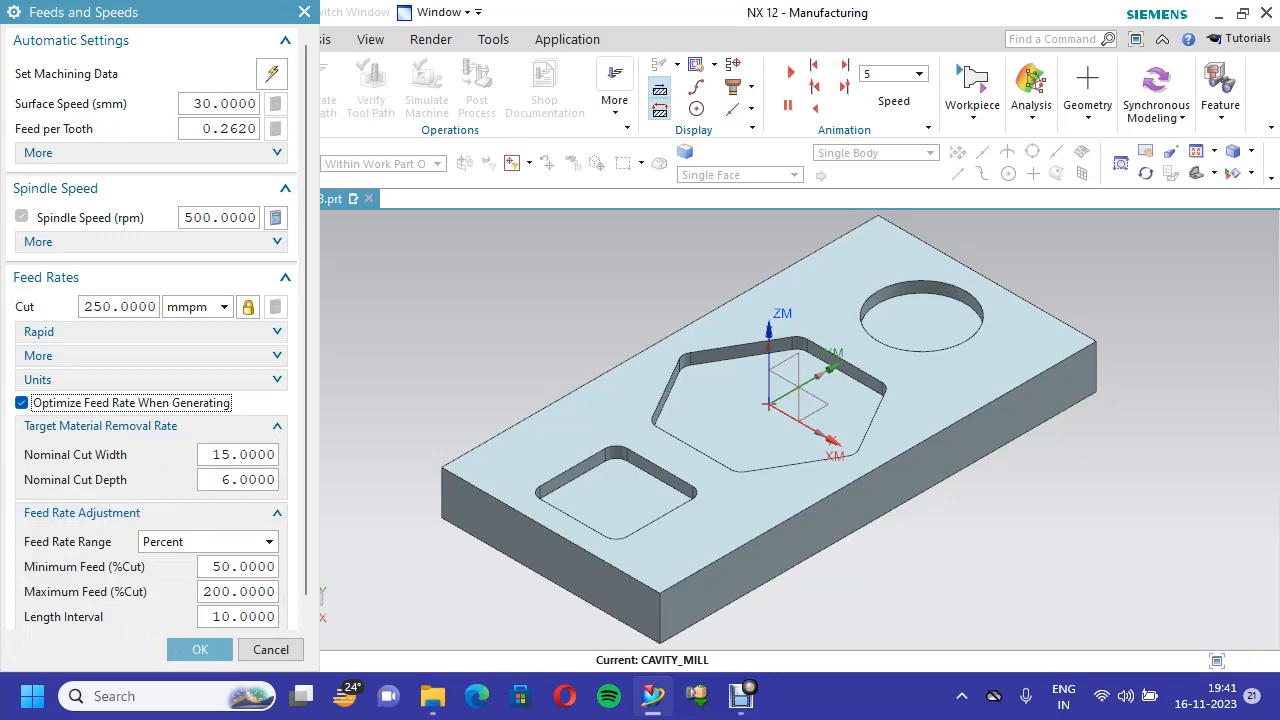
pyautogui.scroll(-1, 150, 400)
pyautogui.click(200, 649)
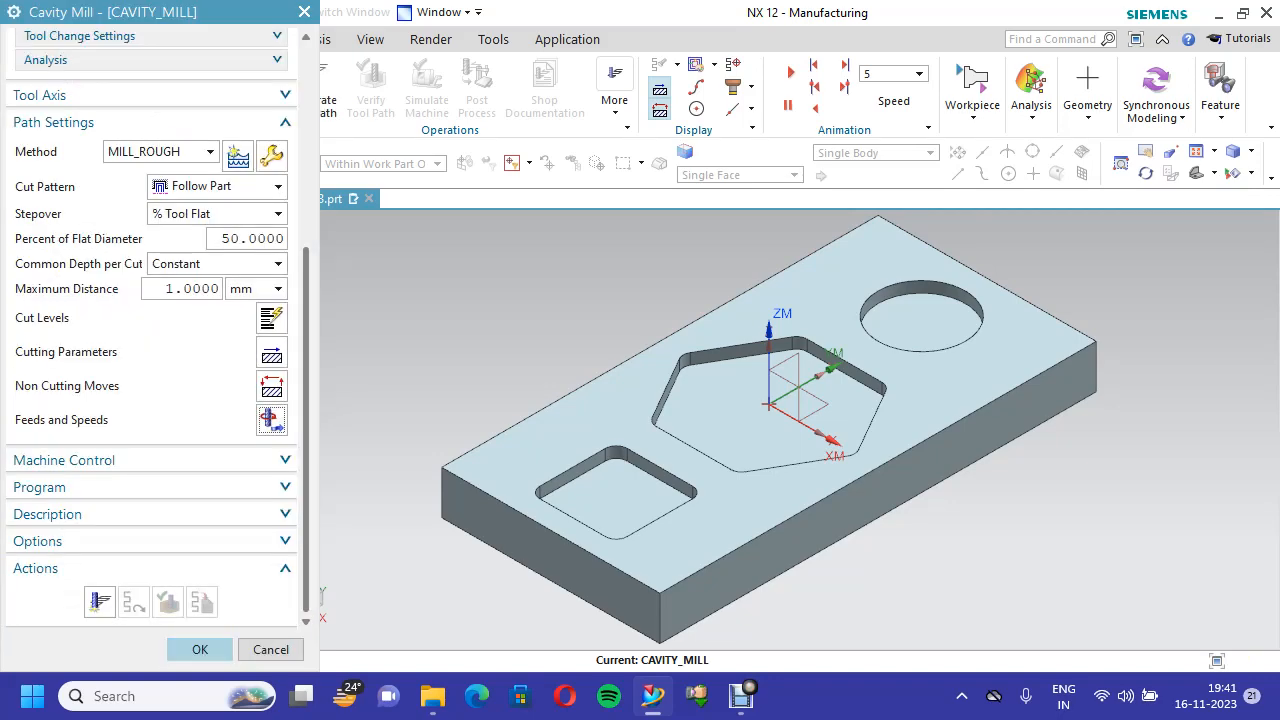
# Review the cavity mill operation's geometry, tool and path settings, and generate its tool path
pyautogui.scroll(6, 150, 330)
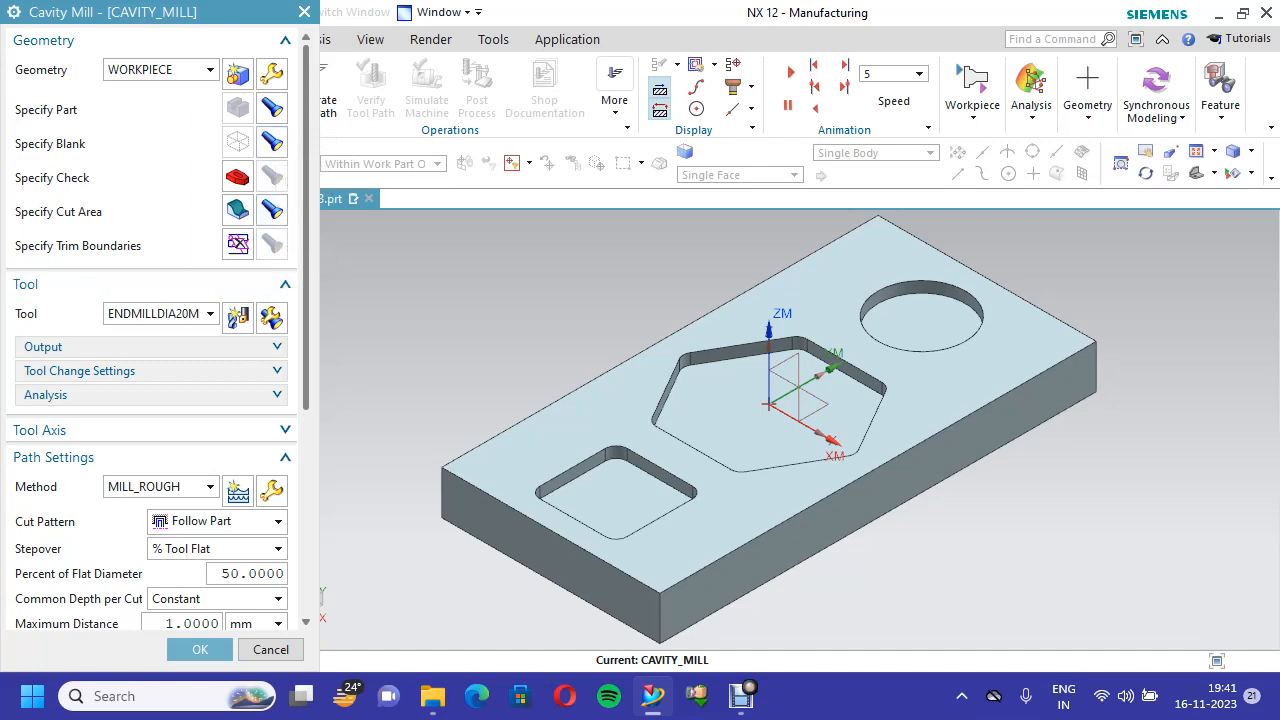
pyautogui.scroll(-3, 150, 330)
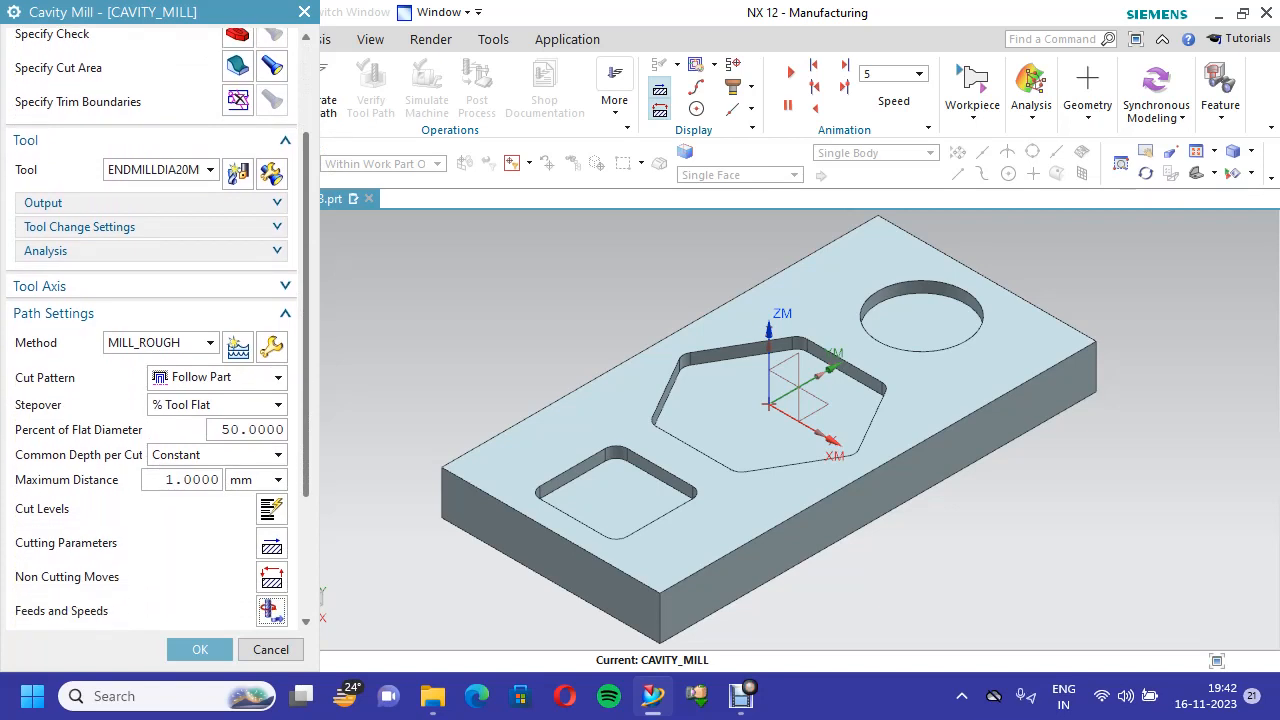
pyautogui.scroll(-2, 150, 330)
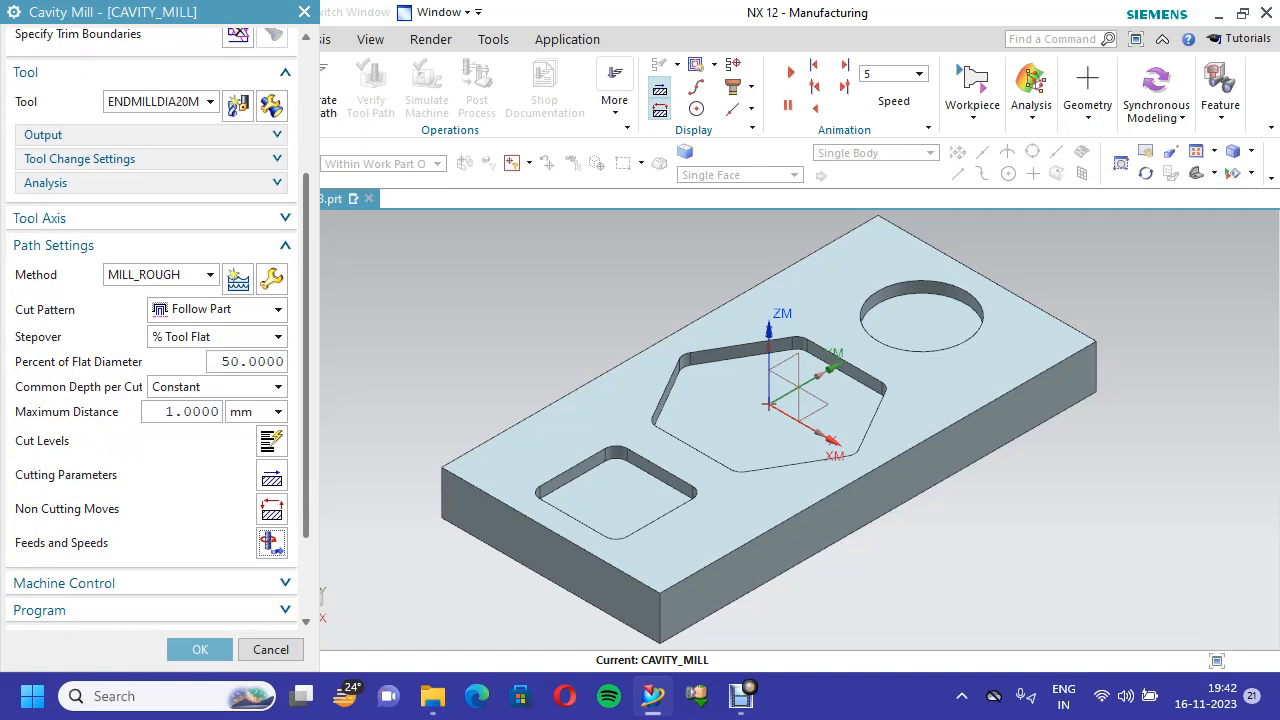
pyautogui.scroll(-3, 100, 560)
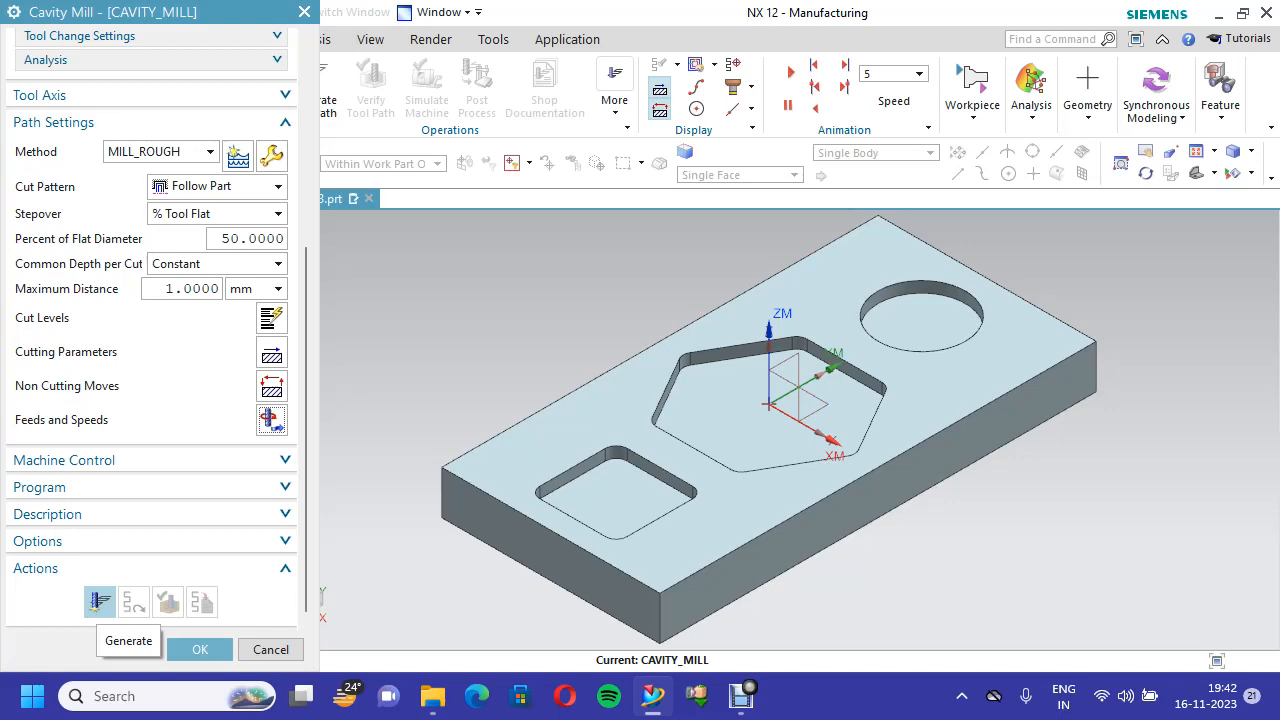
pyautogui.click(99, 601)
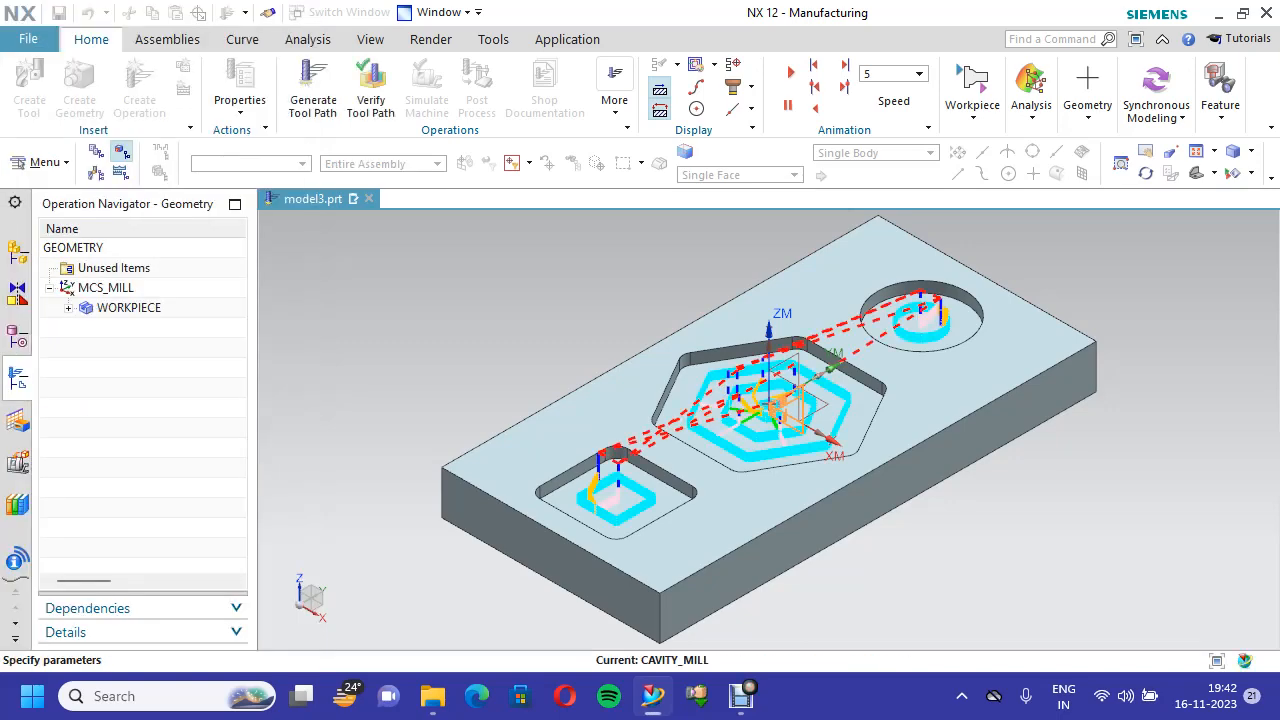
# Accept the cavity mill operation with its generated tool path and save the part file
pyautogui.scroll(-10, 150, 400)
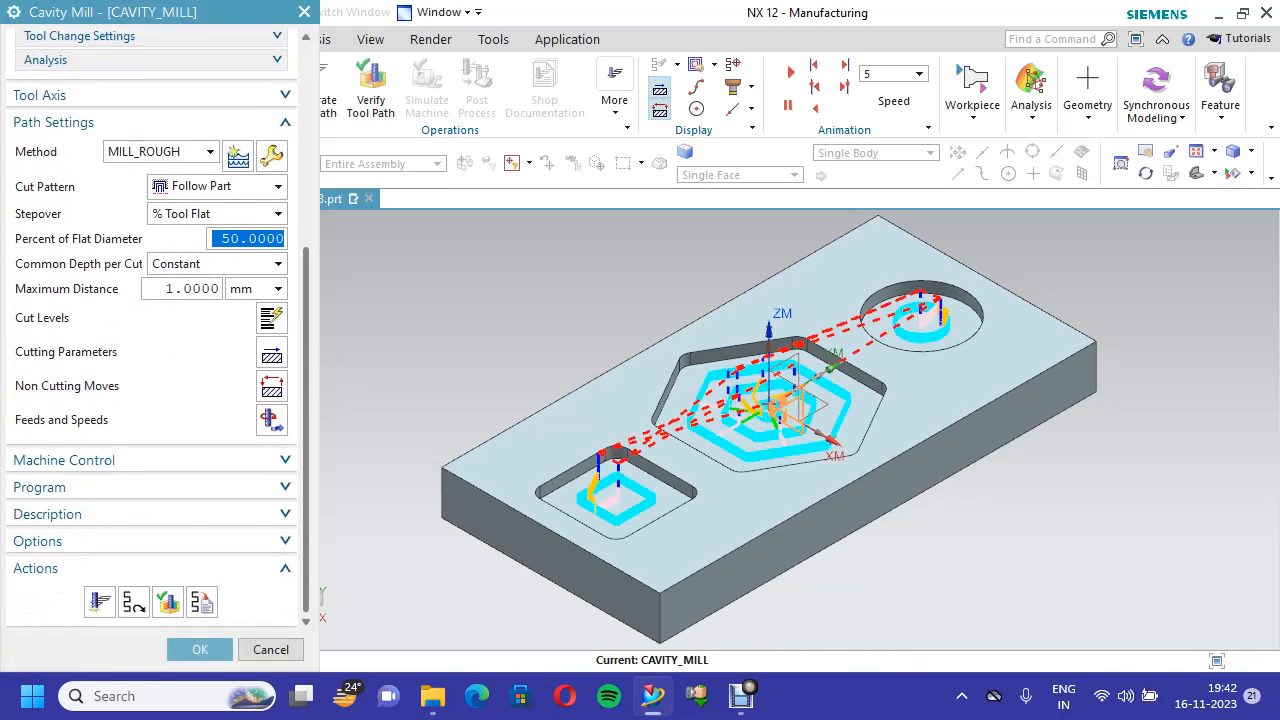
pyautogui.click(200, 649)
pyautogui.click(59, 13)
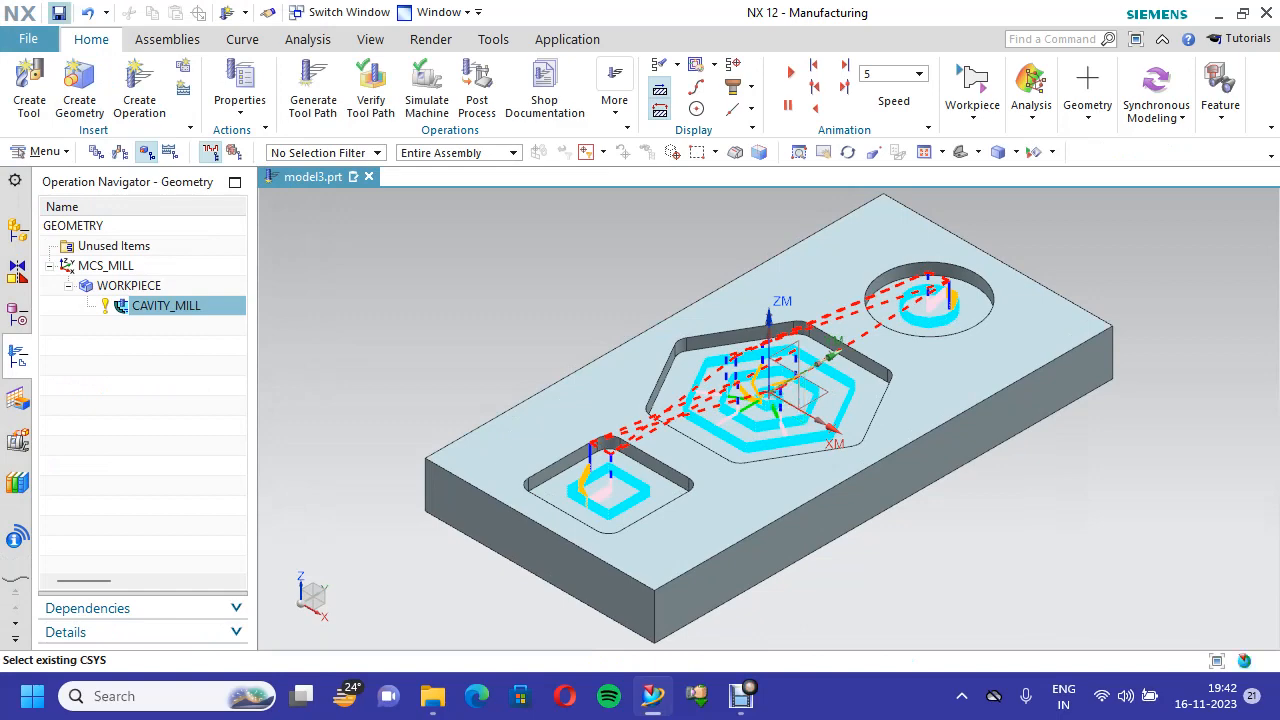
# Verify the CAVITY_MILL tool path by playing the 3D dynamic simulation at animation speed 2
pyautogui.rightClick(228, 305)
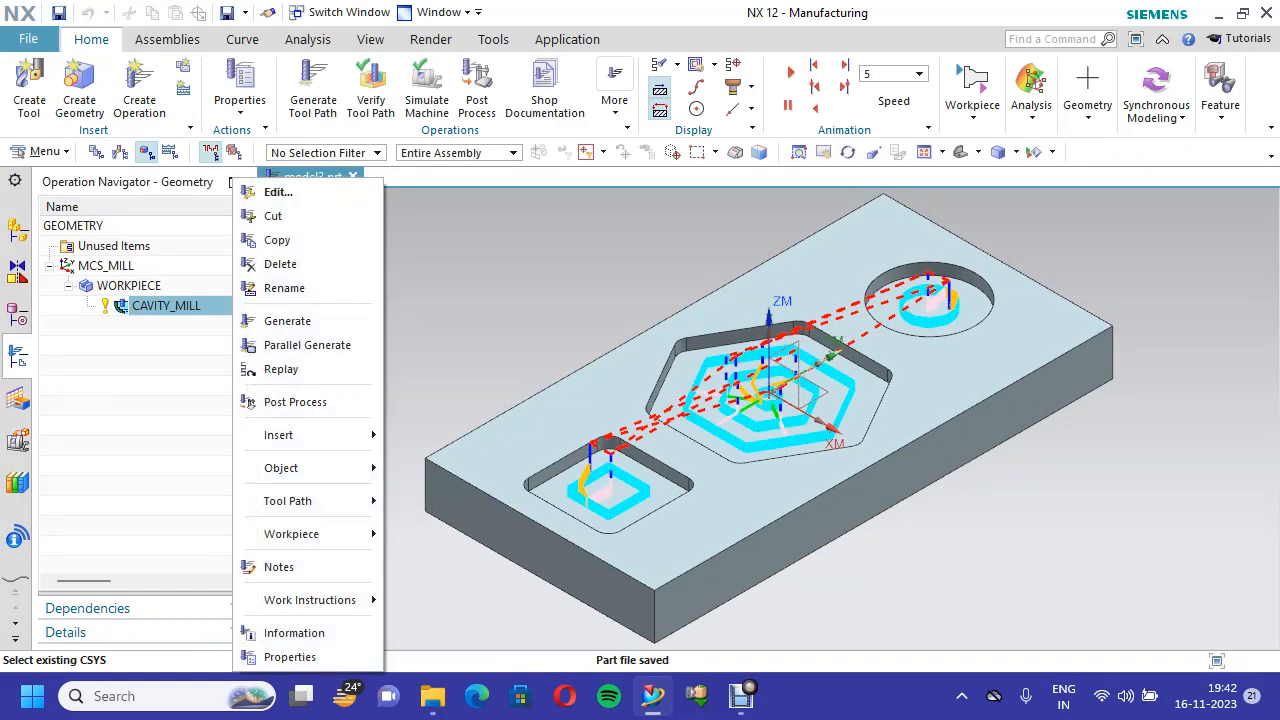
pyautogui.moveTo(300, 500)
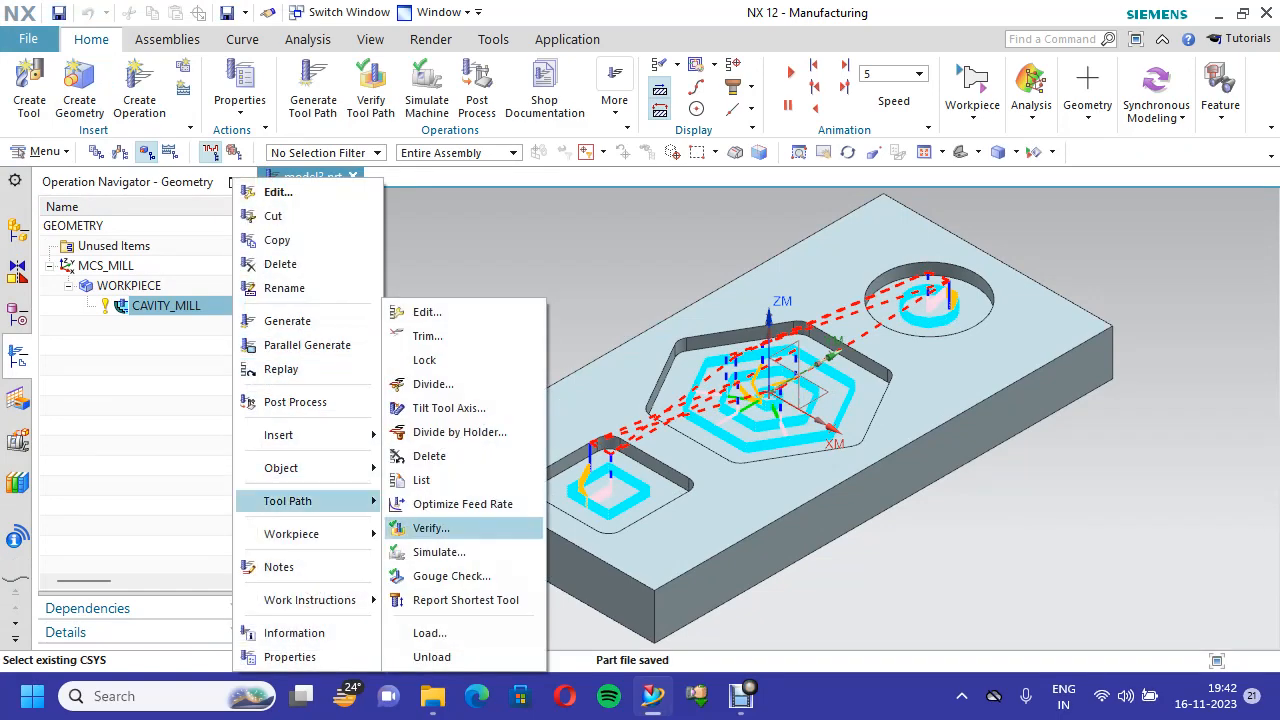
pyautogui.click(431, 528)
pyautogui.scroll(-3, 150, 400)
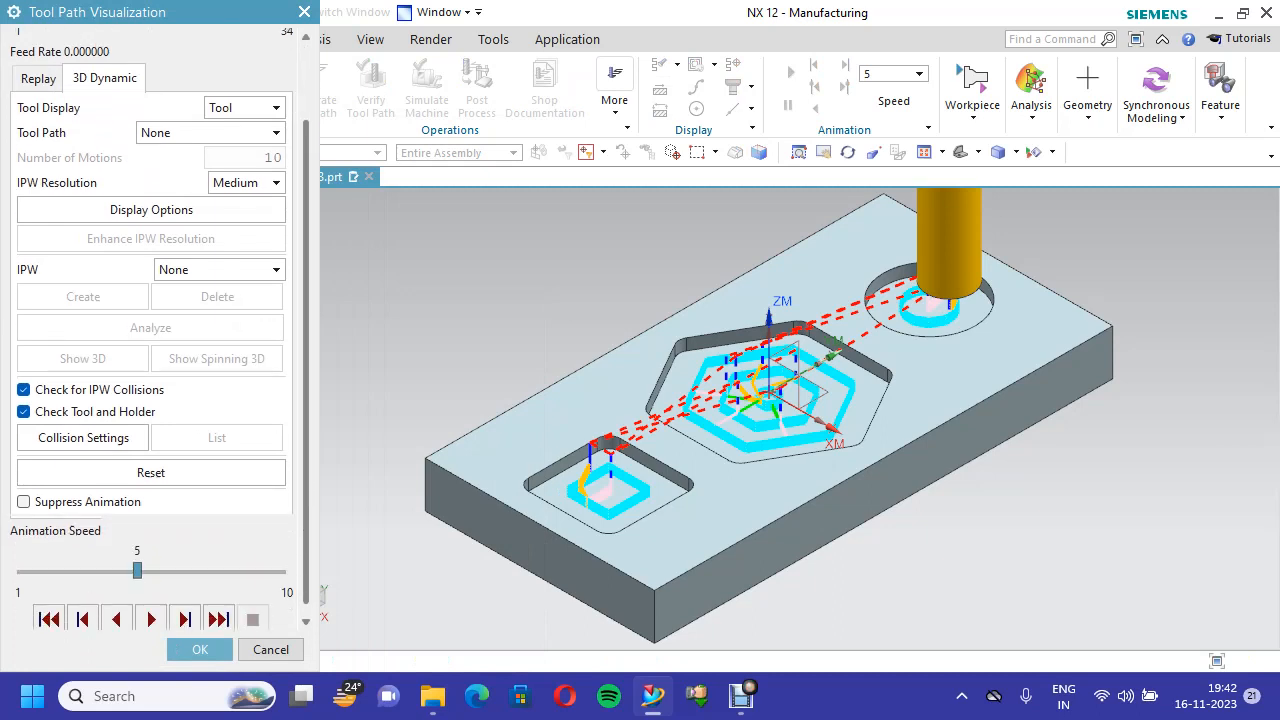
pyautogui.moveTo(137, 562); pyautogui.dragTo(50, 562)
pyautogui.click(151, 609)
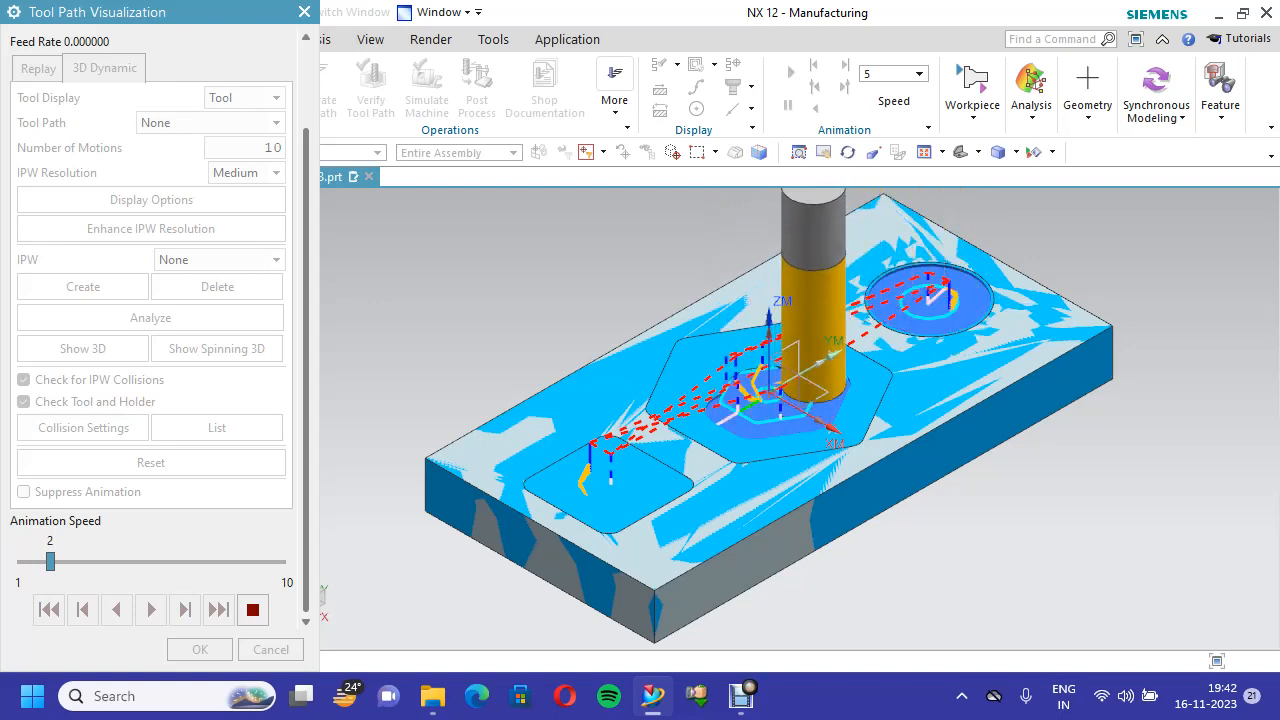
# Examine up close how the simulated tool removes material from the square, hexagonal and circular pockets
pyautogui.scroll(2, 674, 421)
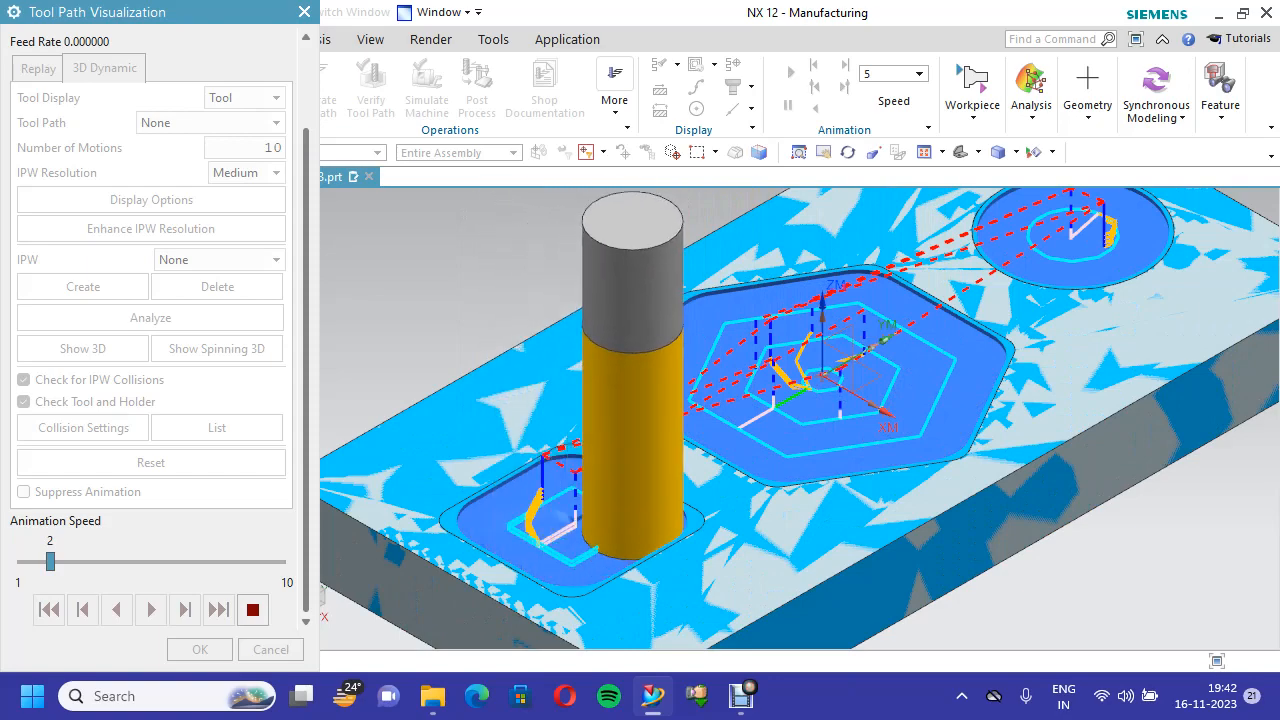
pyautogui.scroll(2, 487, 535)
pyautogui.scroll(3, 491, 493)
pyautogui.scroll(-3, 491, 493)
pyautogui.scroll(-3, 530, 490)
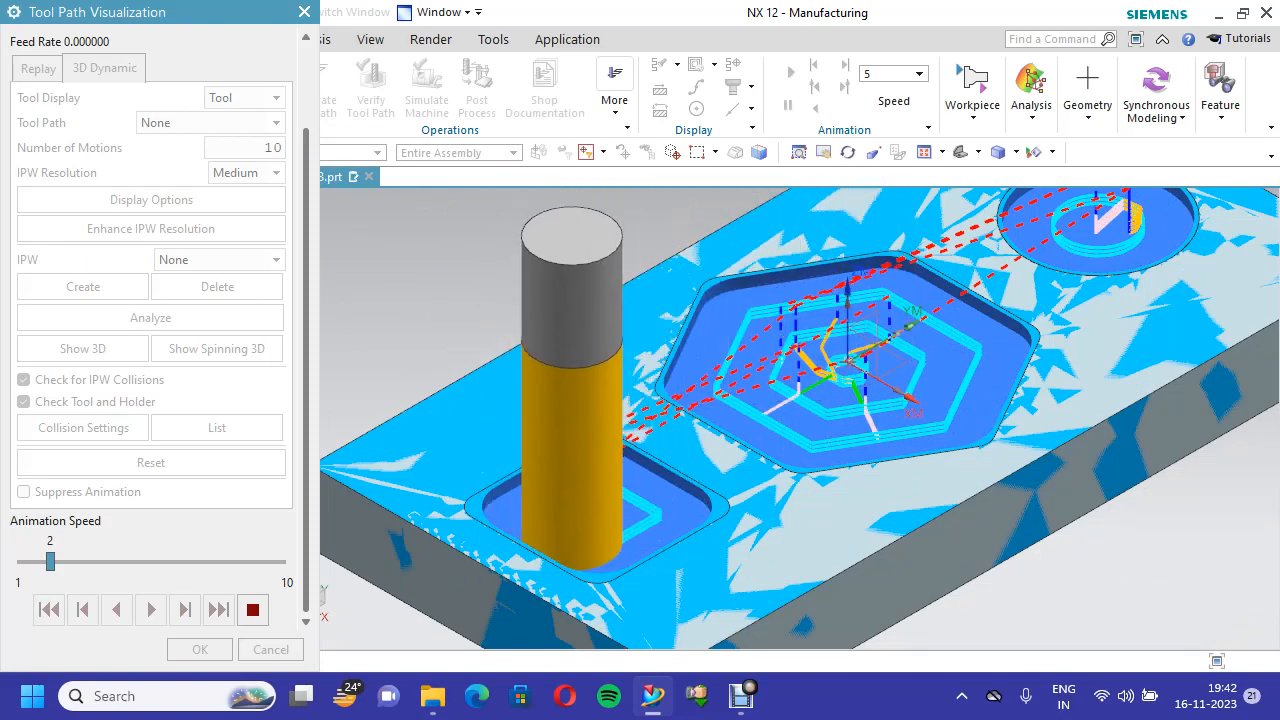
pyautogui.scroll(2, 688, 518)
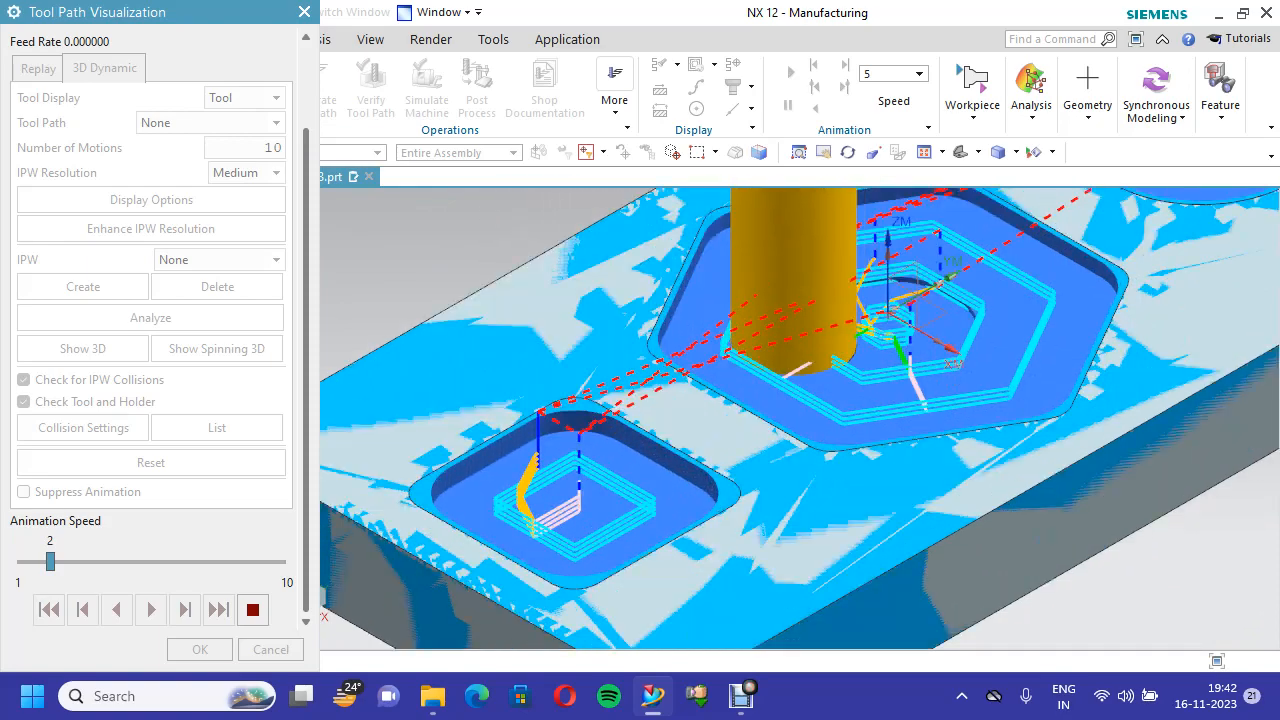
pyautogui.scroll(-3, 687, 535)
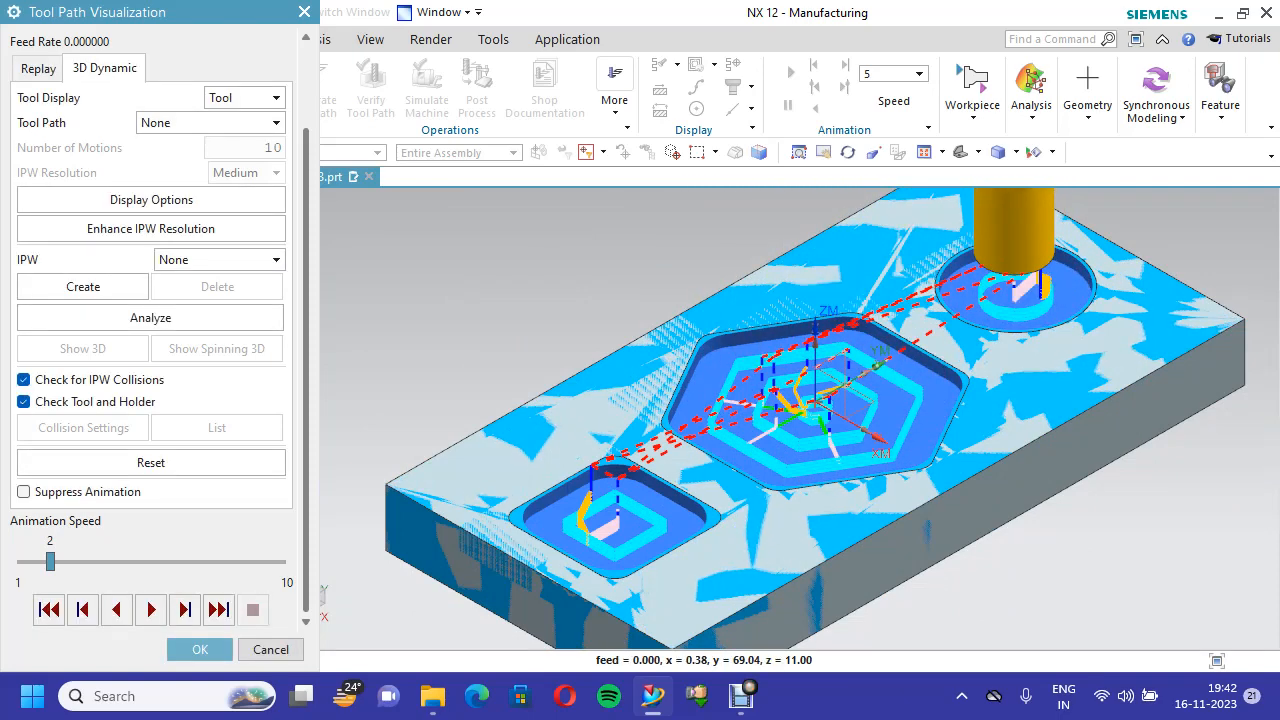
pyautogui.scroll(2, 789, 448)
pyautogui.scroll(4, 740, 445)
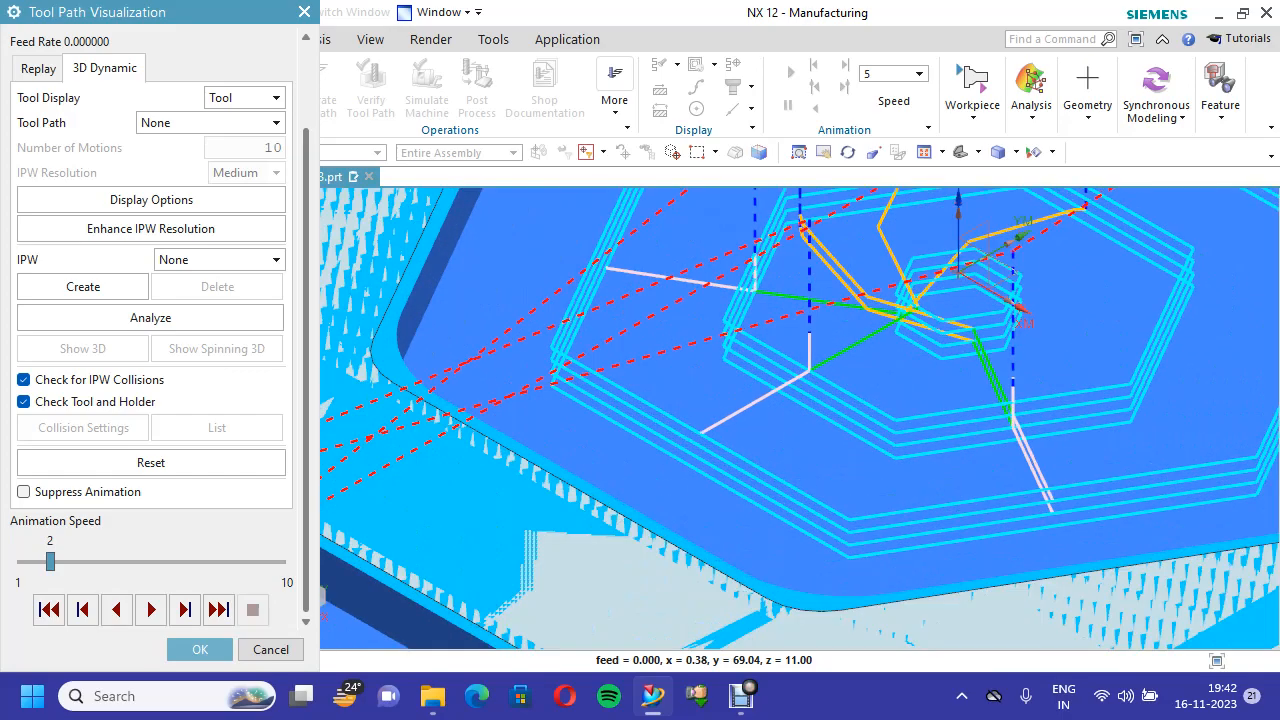
pyautogui.scroll(-8, 740, 445)
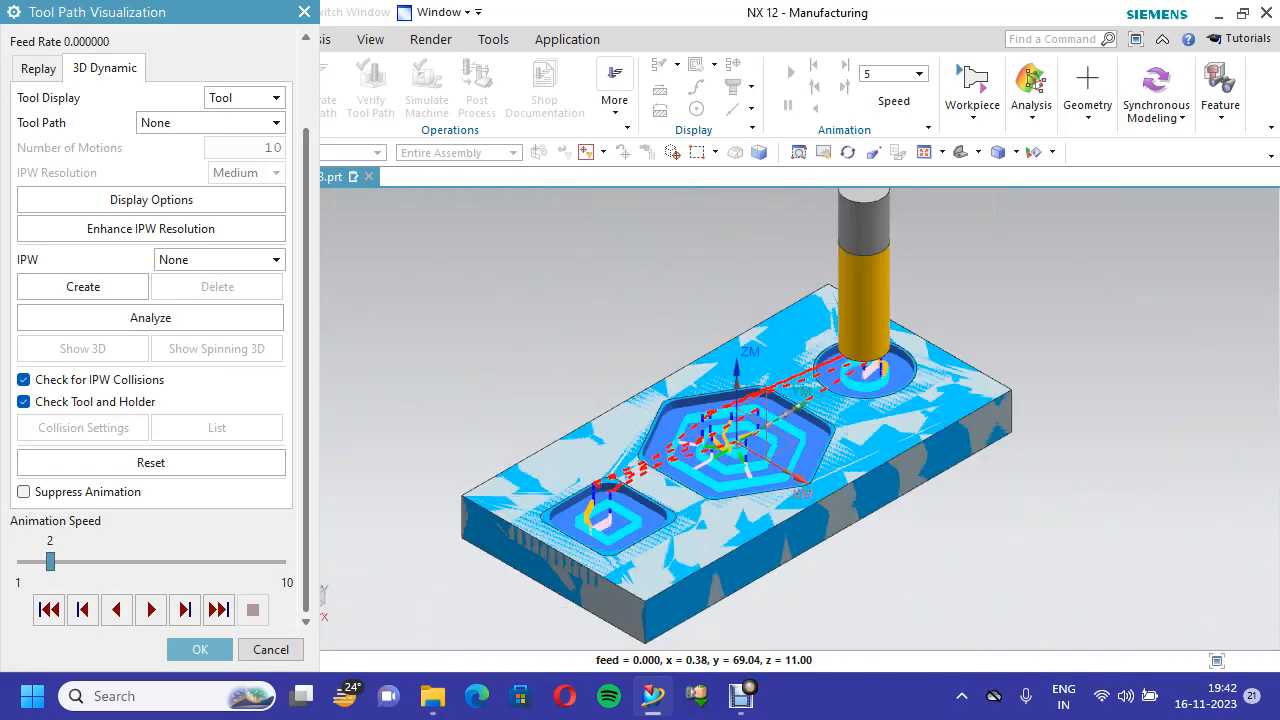
# Accept the tool path visualization and save the part file
pyautogui.click(200, 649)
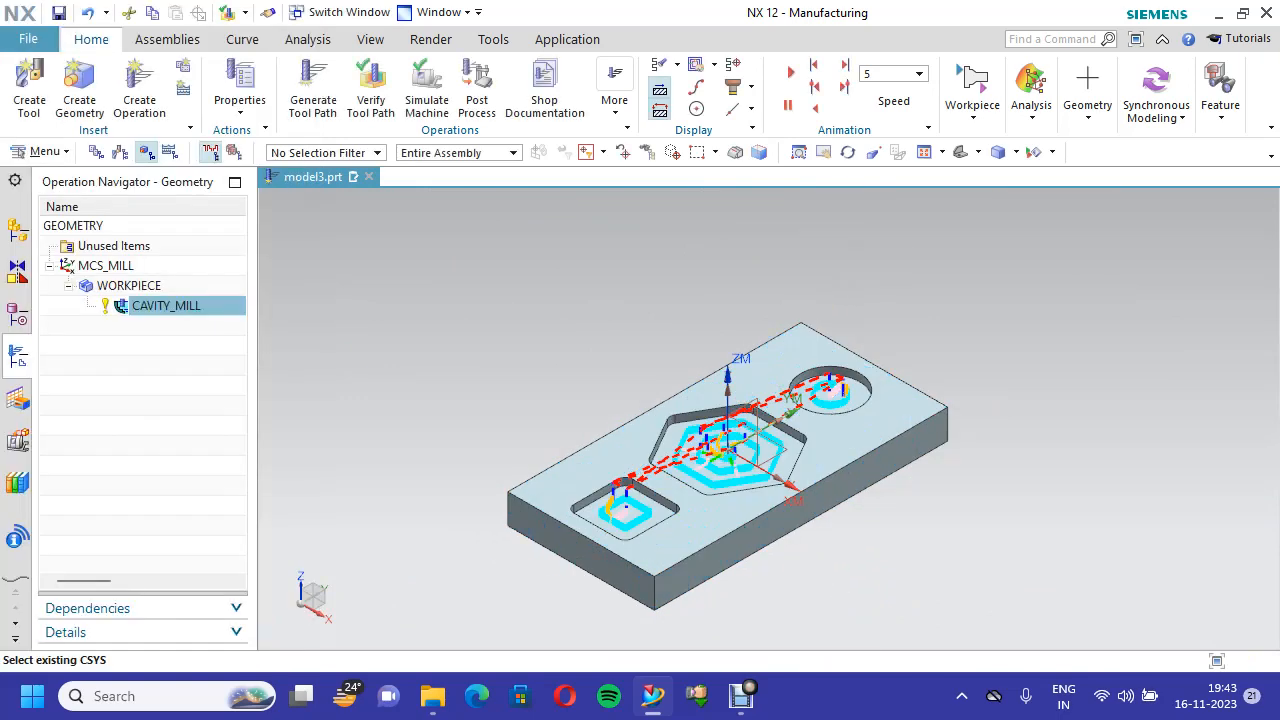
pyautogui.click(59, 13)
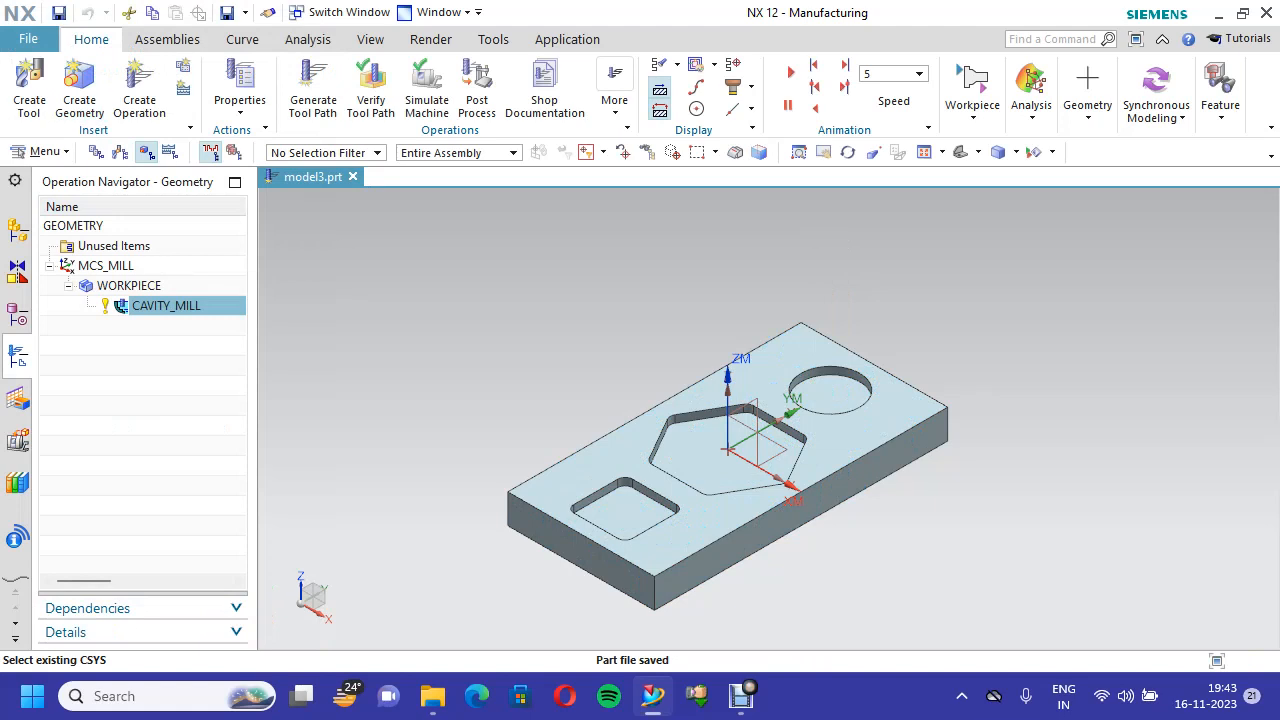
# Run the 3D dynamic verification of the CAVITY_MILL tool path once more
pyautogui.rightClick(160, 306)
pyautogui.moveTo(300, 500)
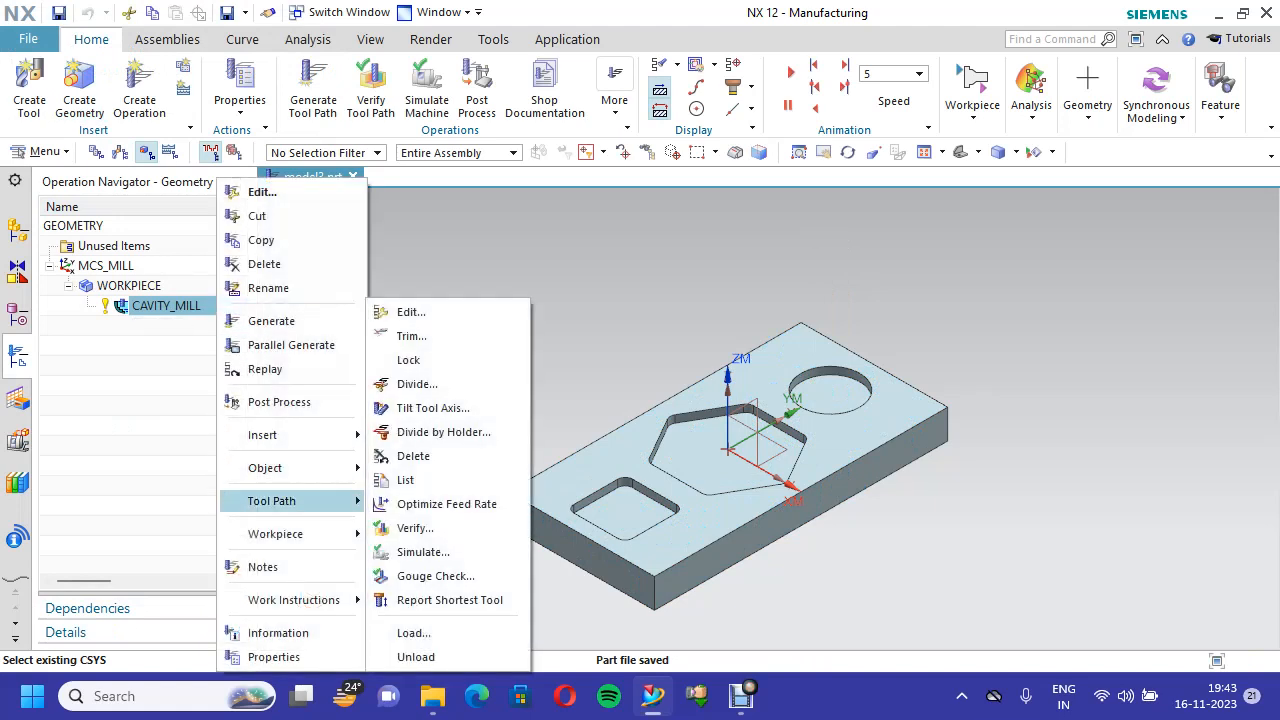
pyautogui.click(430, 526)
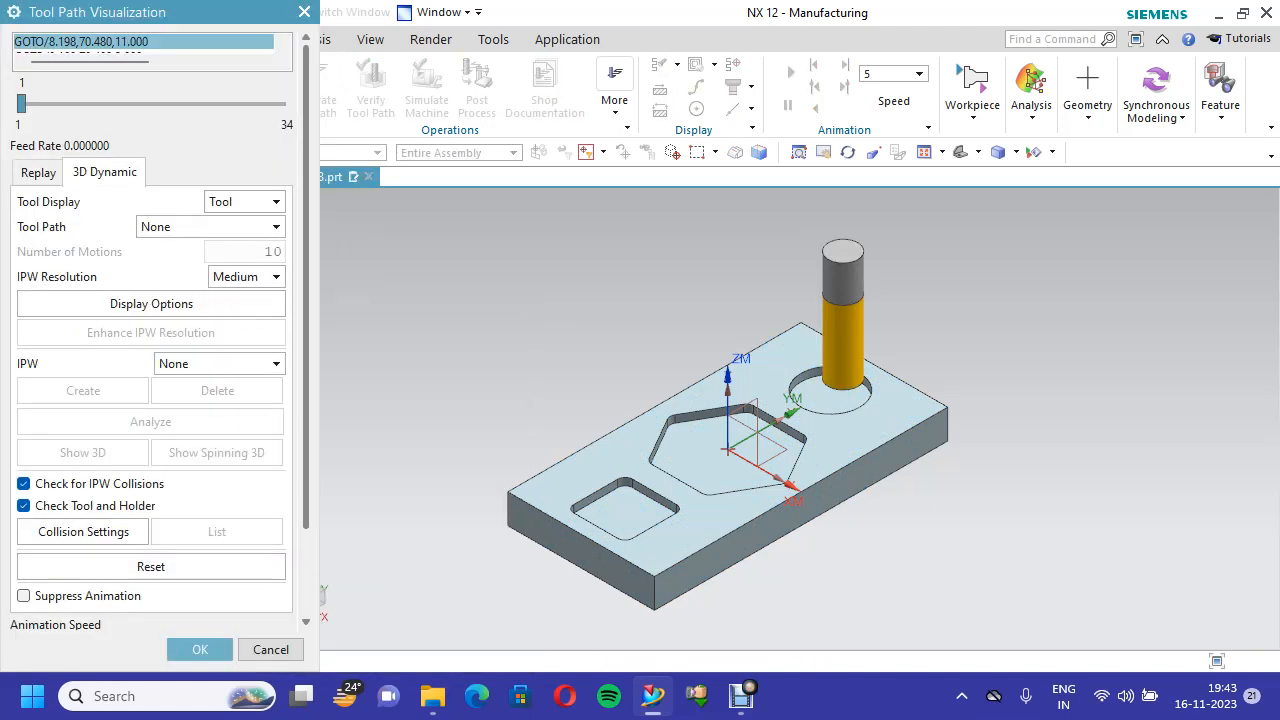
pyautogui.scroll(-2, 150, 330)
pyautogui.click(151, 609)
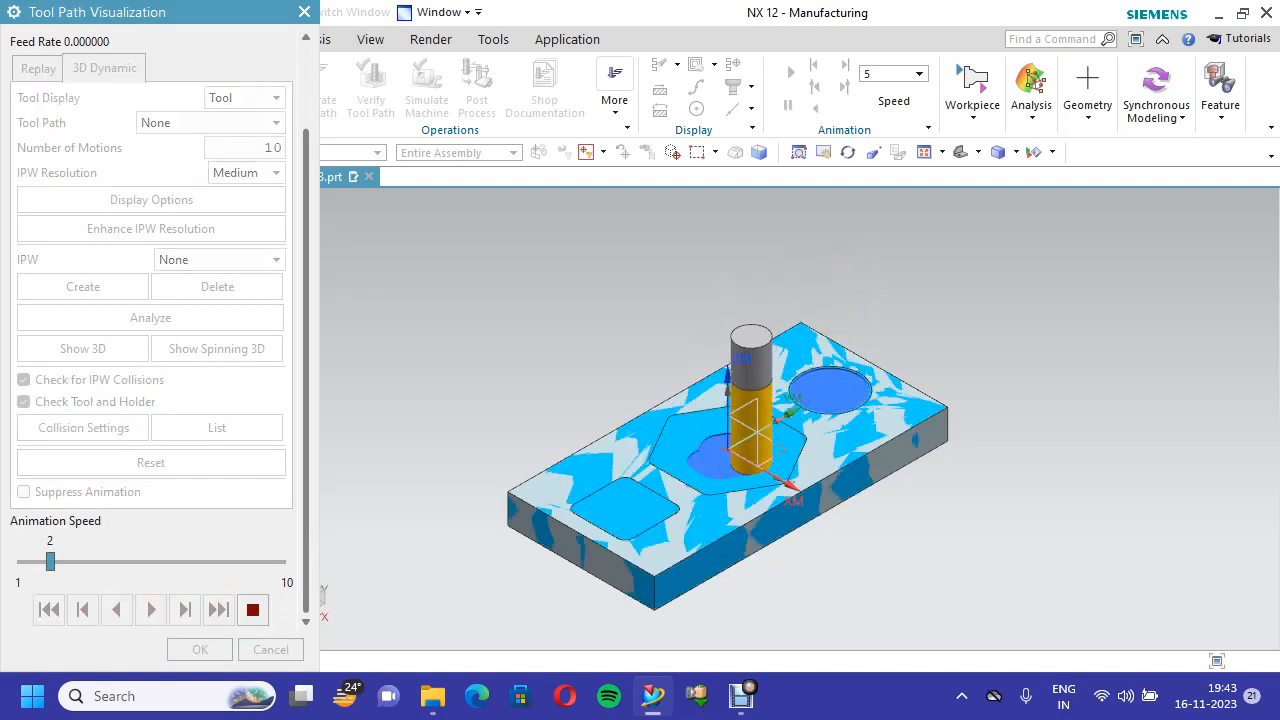
# Examine the order in which the tool cuts the levels of the three pockets, and close the visualization
pyautogui.scroll(1, 700, 515)
pyautogui.scroll(4, 700, 480)
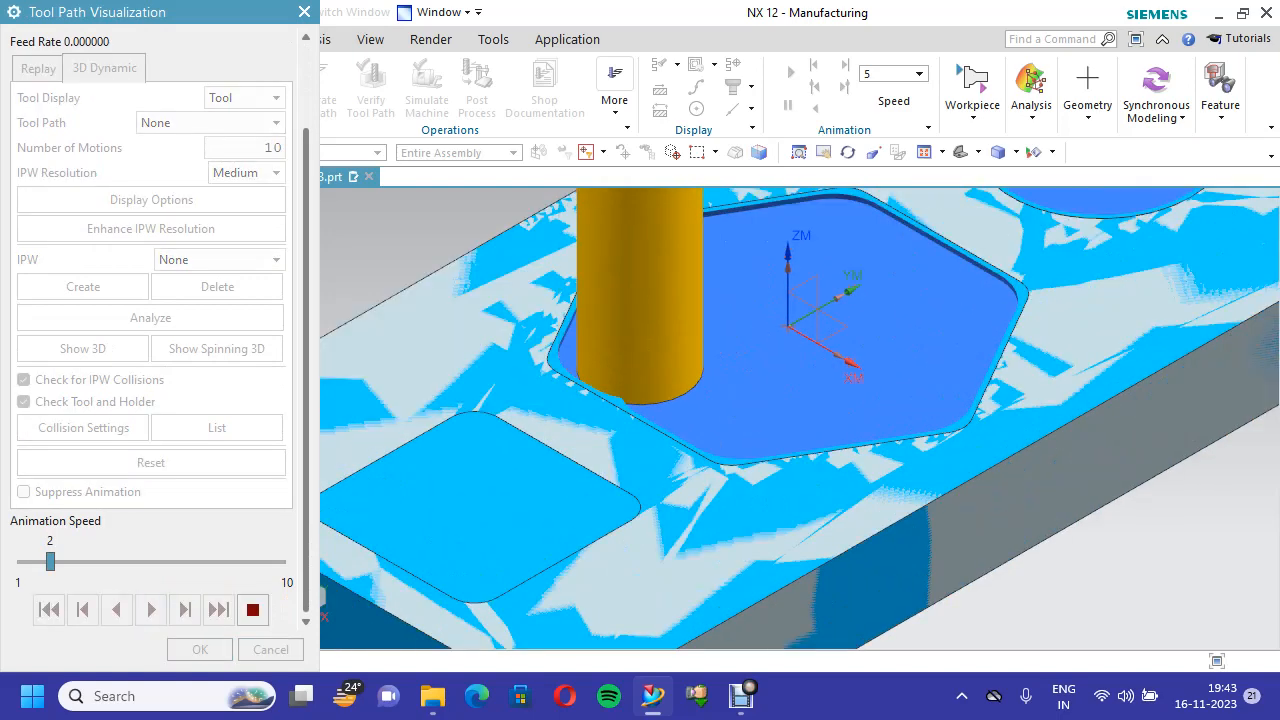
pyautogui.scroll(-4, 750, 420)
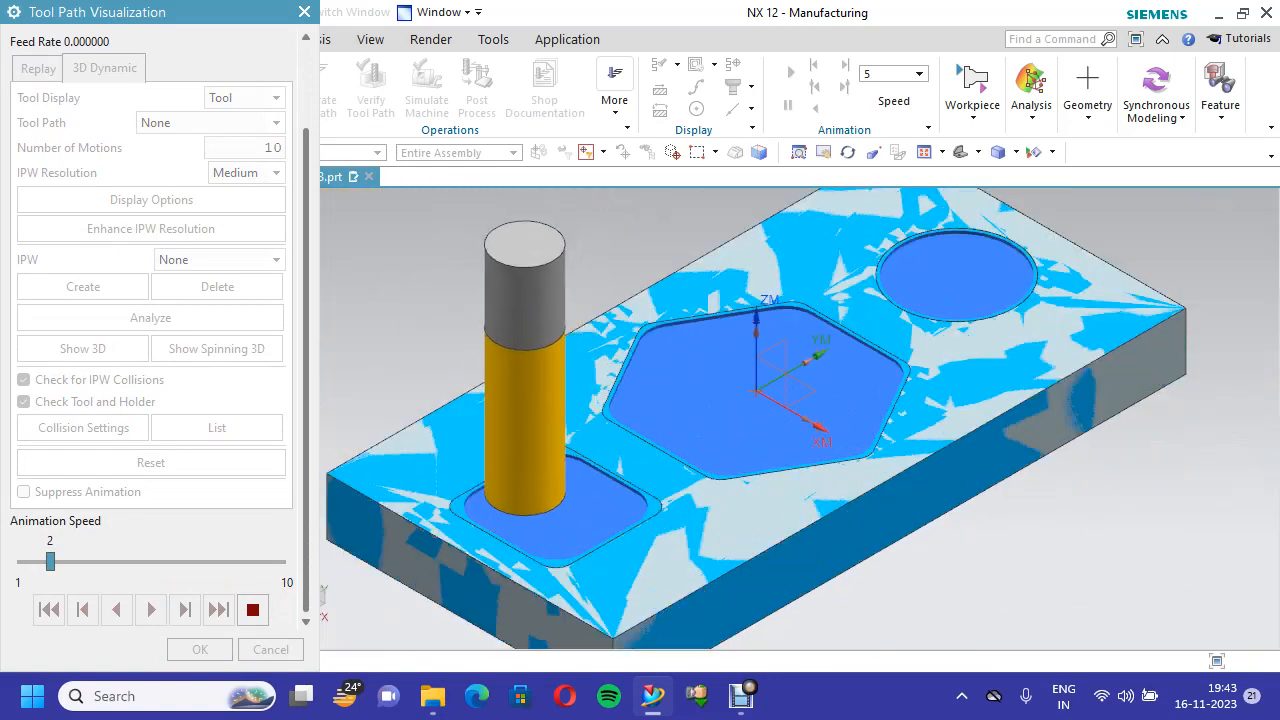
pyautogui.scroll(4, 750, 420)
pyautogui.scroll(3, 547, 548)
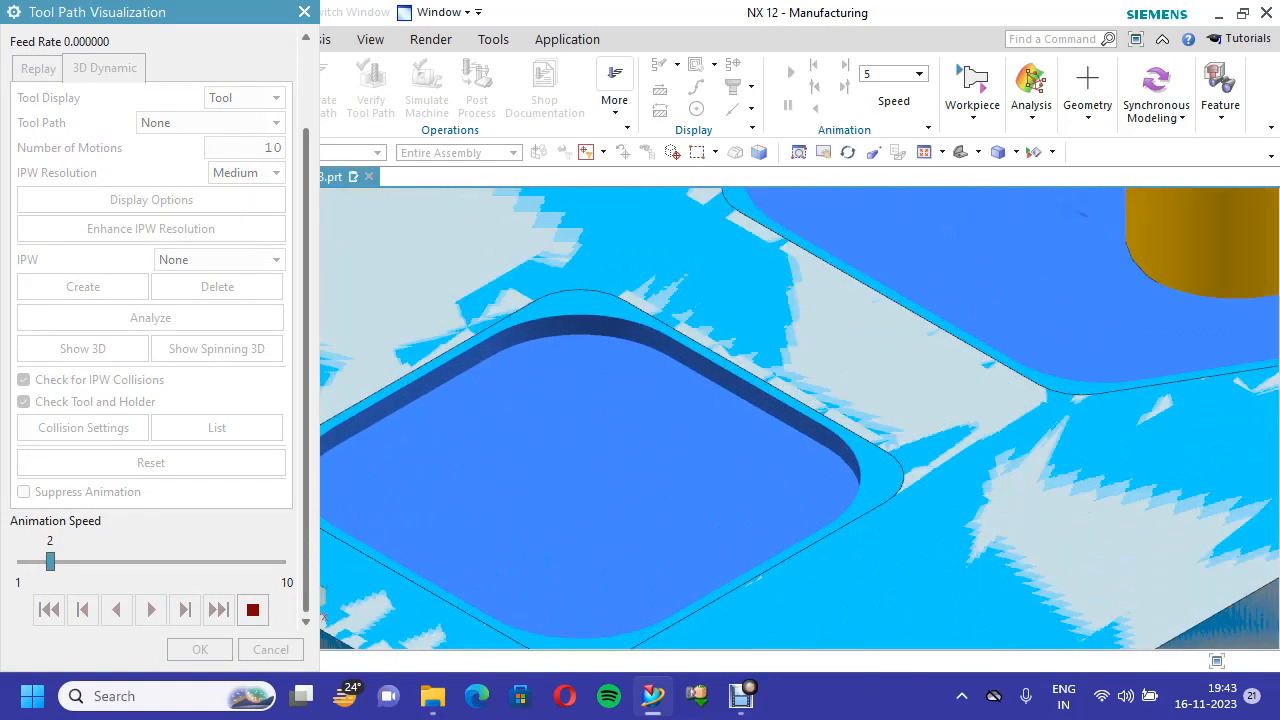
pyautogui.scroll(-3, 555, 500)
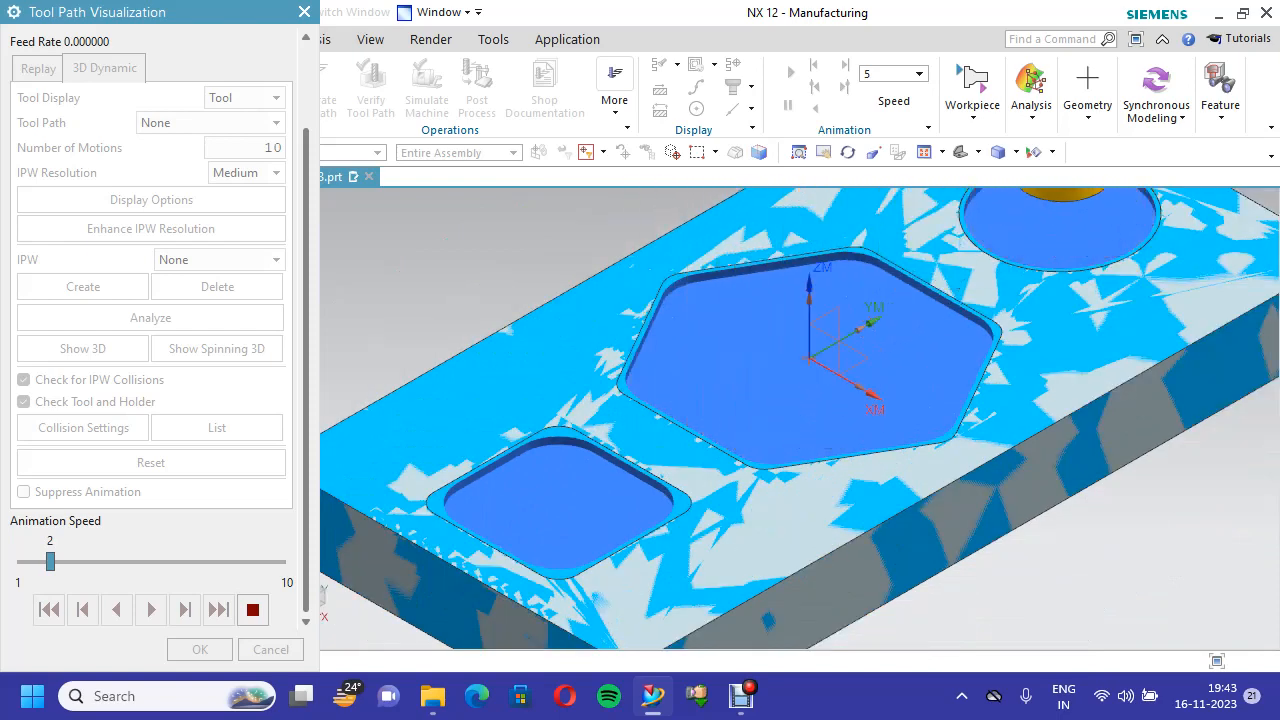
pyautogui.scroll(-2, 555, 500)
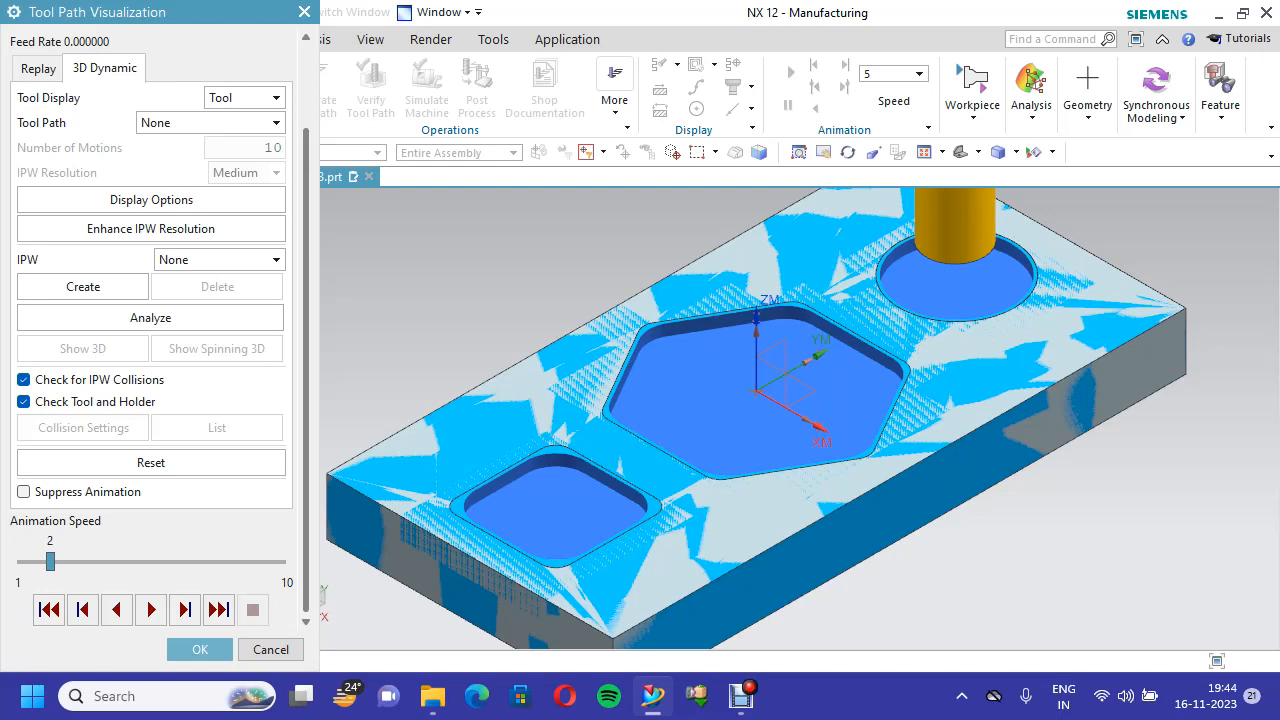
pyautogui.click(202, 650)
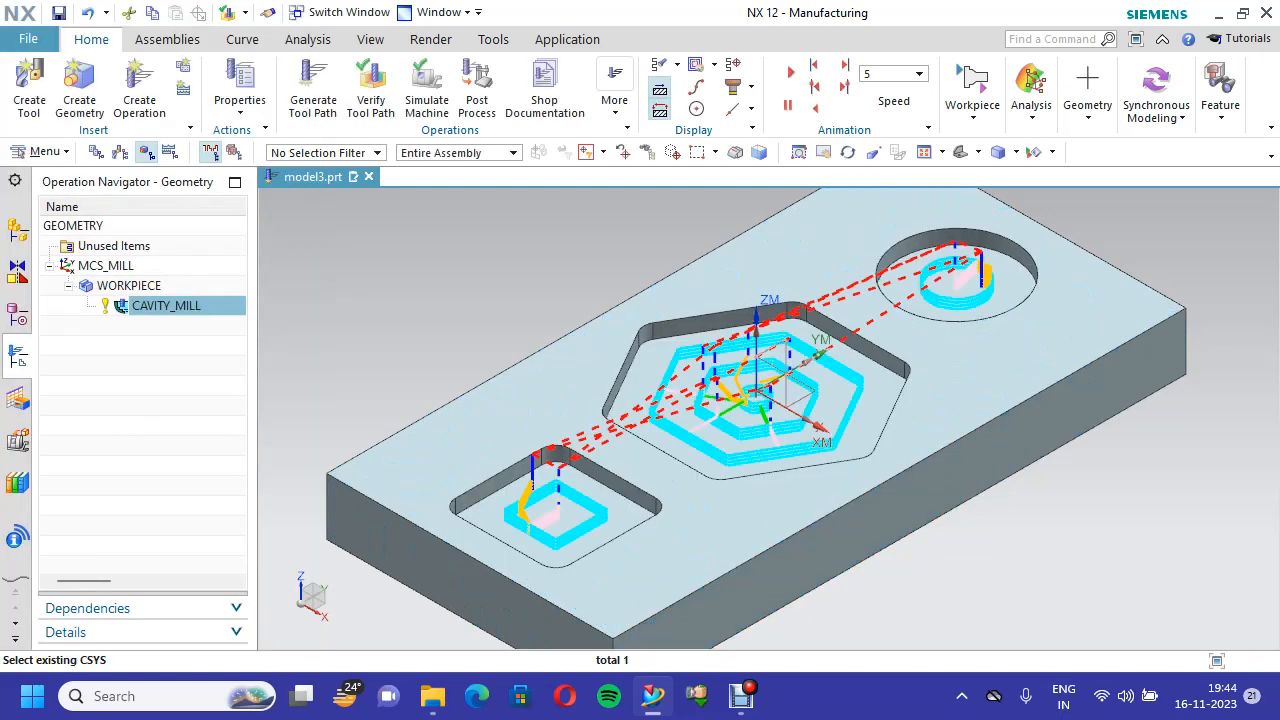
# Edit the CAVITY_MILL operation to use the Depth First cut order in its cutting parameters, and regenerate the tool path
pyautogui.rightClick(228, 305)
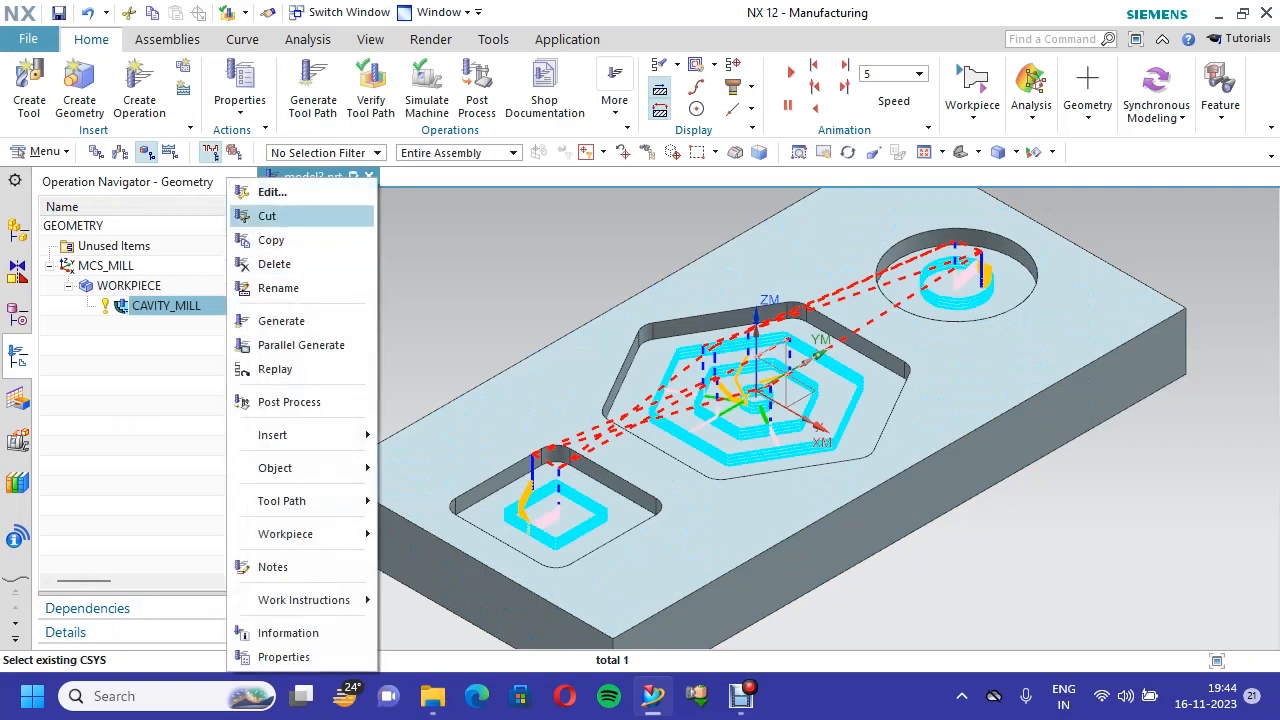
pyautogui.click(262, 191)
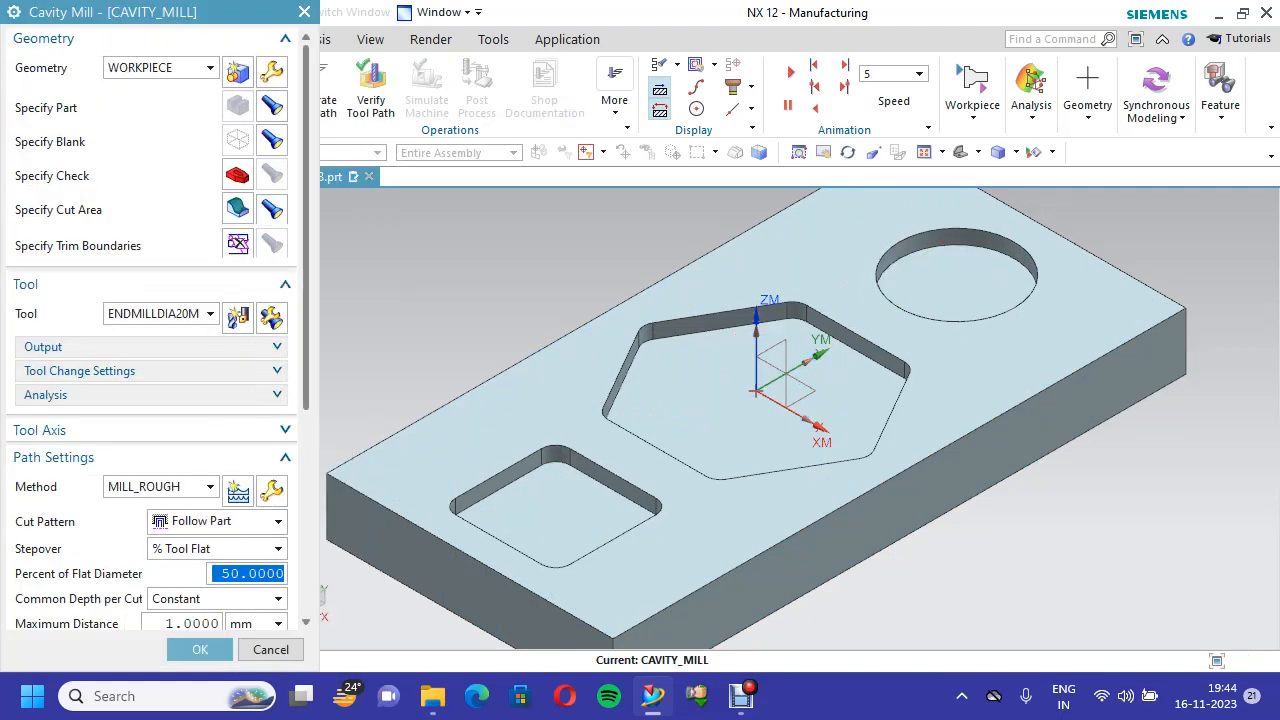
pyautogui.scroll(-5, 150, 330)
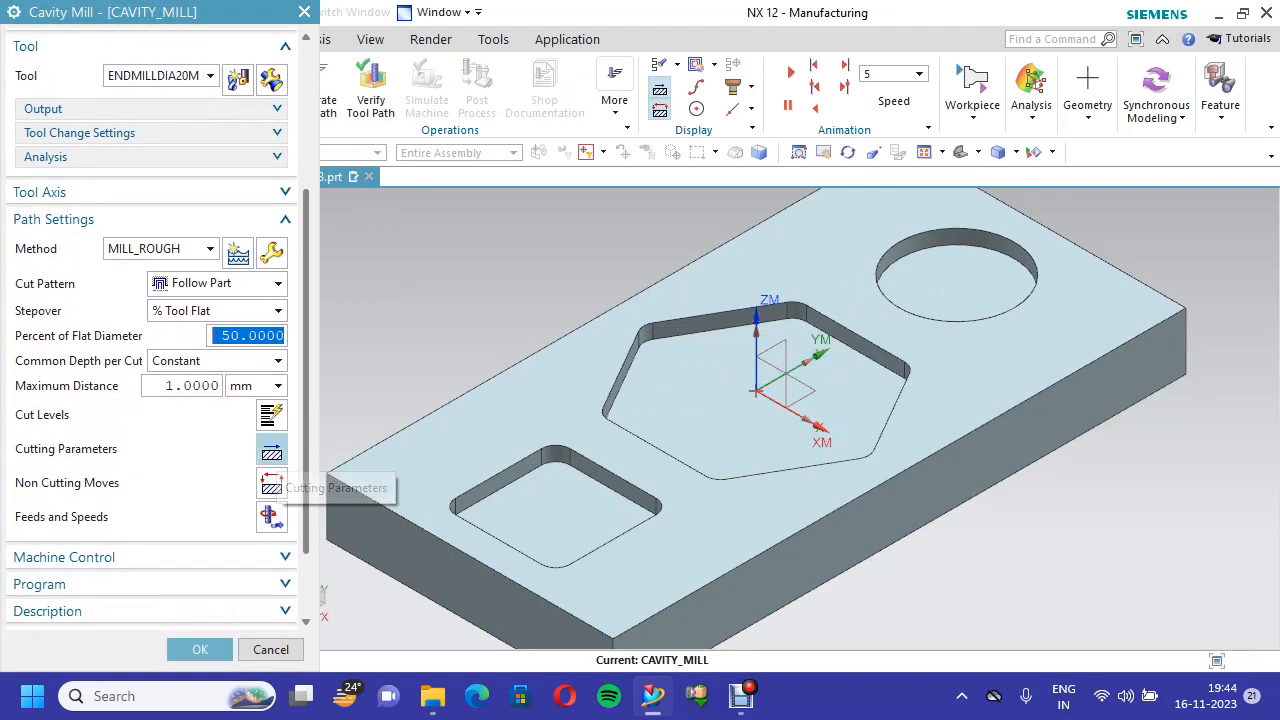
pyautogui.click(271, 453)
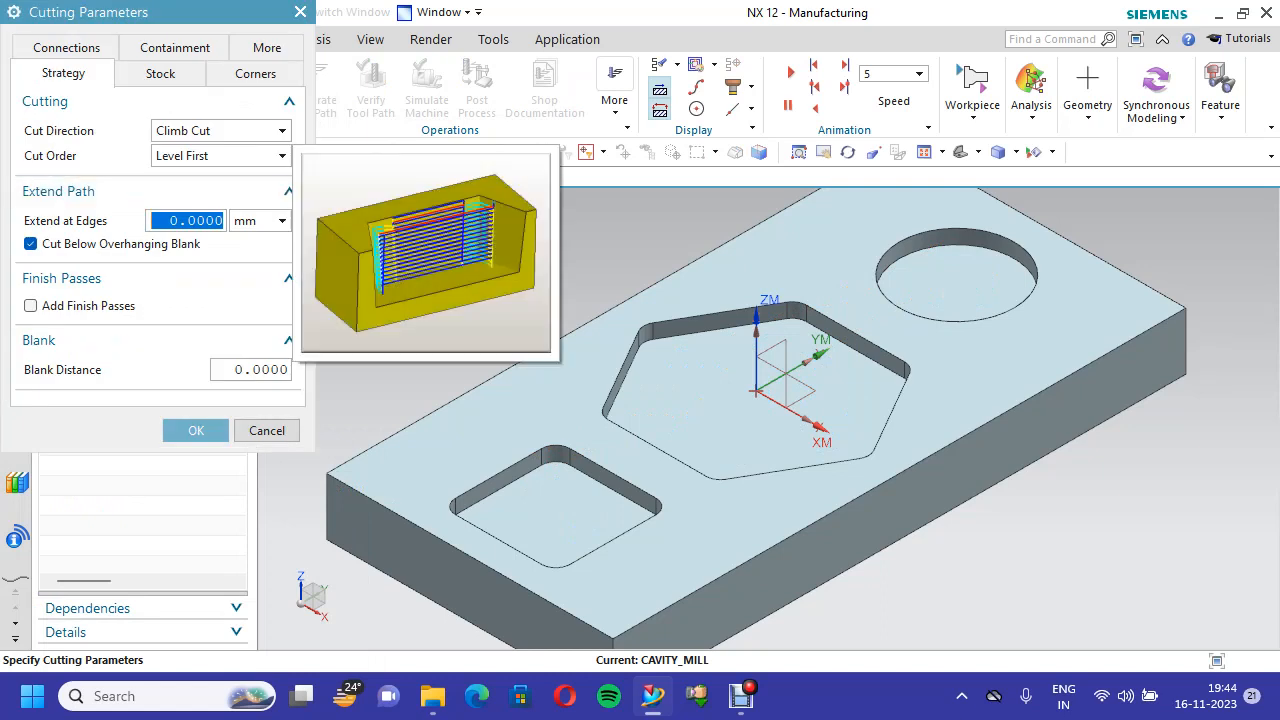
pyautogui.click(220, 156)
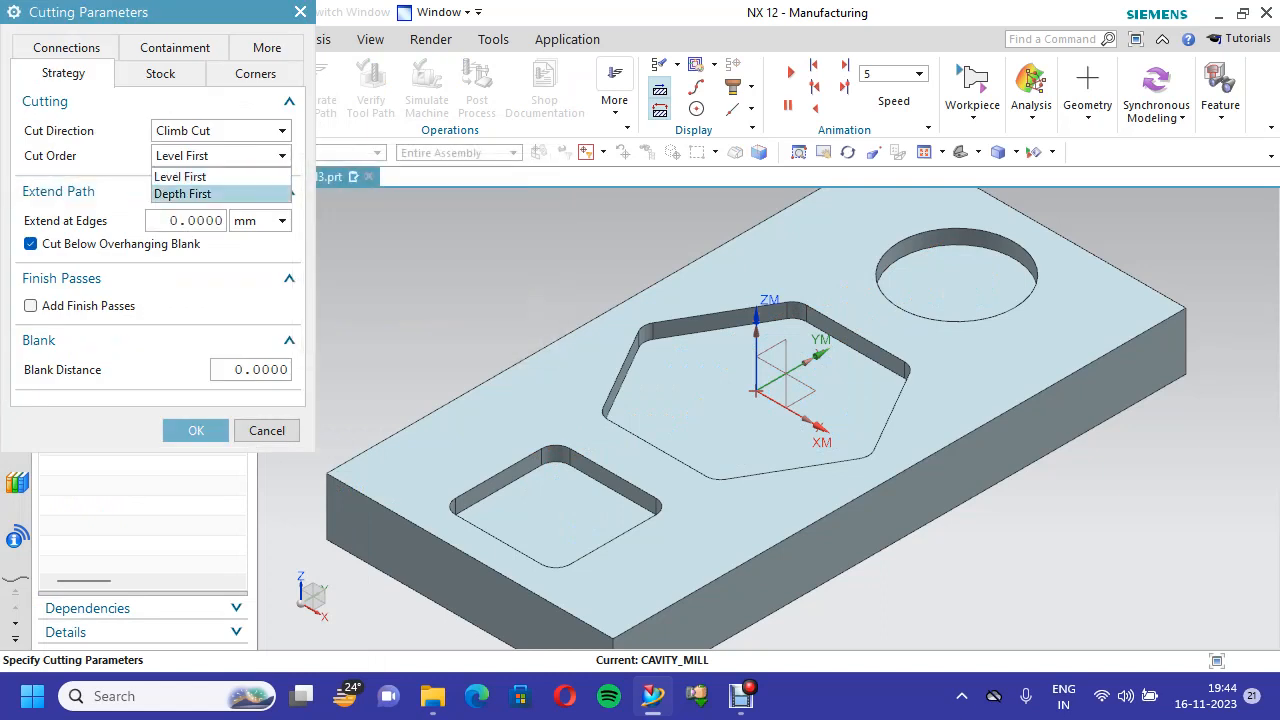
pyautogui.click(200, 194)
pyautogui.click(196, 430)
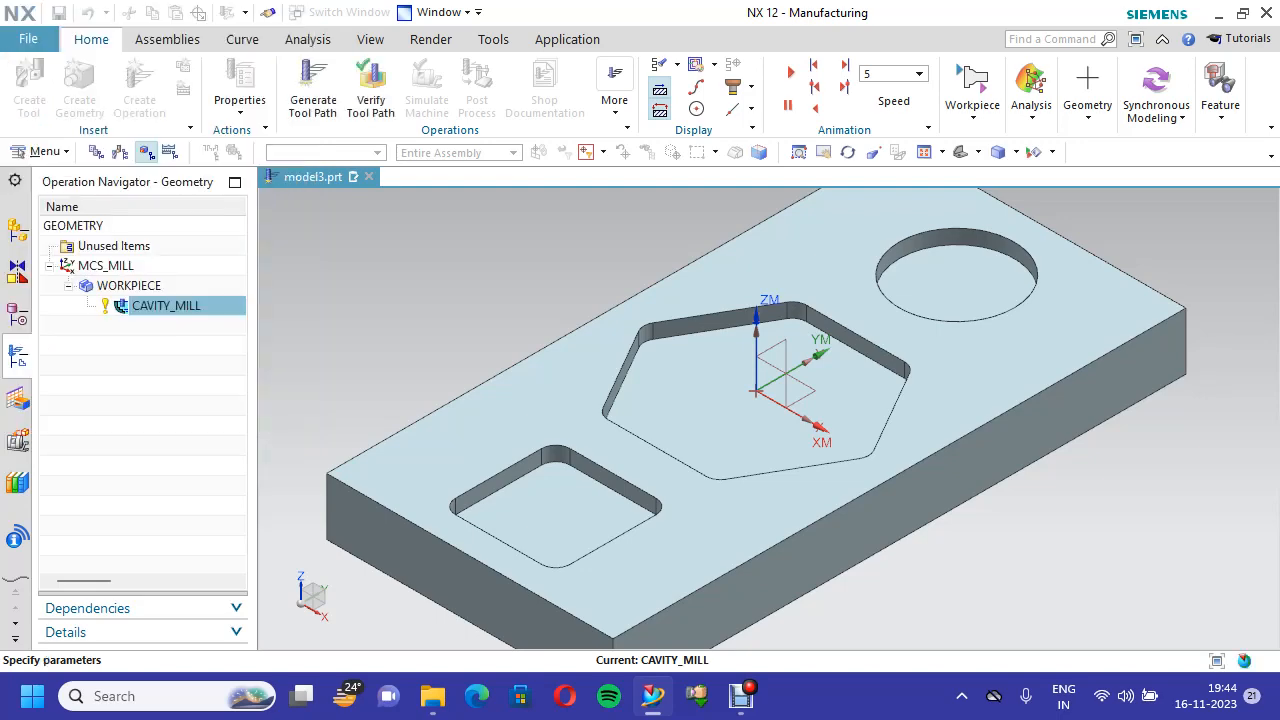
pyautogui.scroll(-3, 150, 400)
pyautogui.click(100, 602)
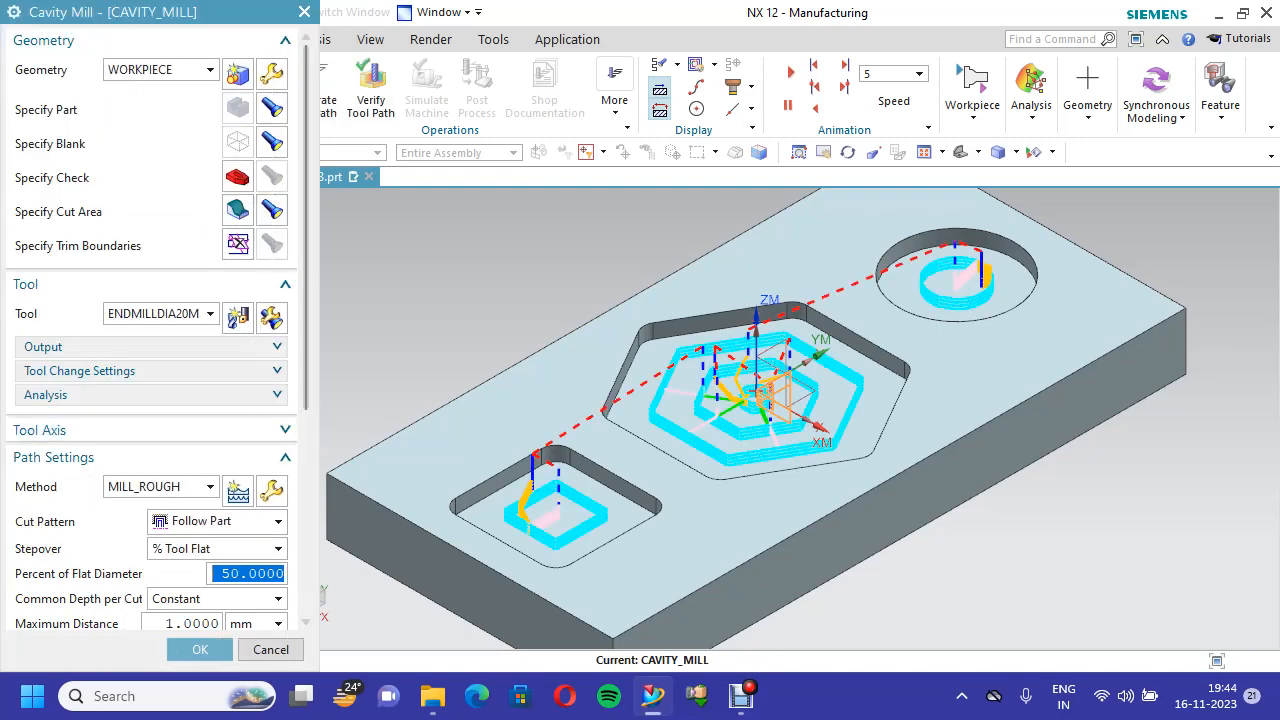
# Verify the regenerated depth-first tool path in a 3D dynamic simulation, examining how each pocket is cut
pyautogui.scroll(-3, 150, 400)
pyautogui.scroll(-5, 150, 400)
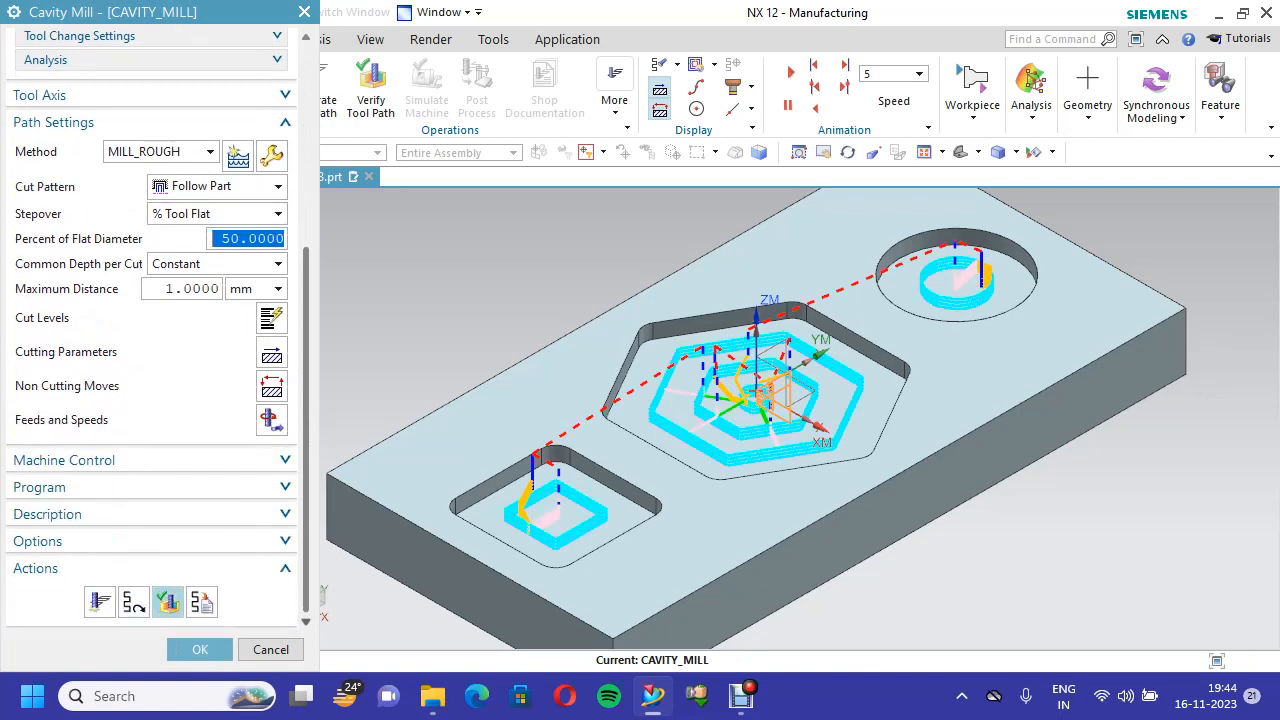
pyautogui.click(168, 602)
pyautogui.scroll(-3, 150, 330)
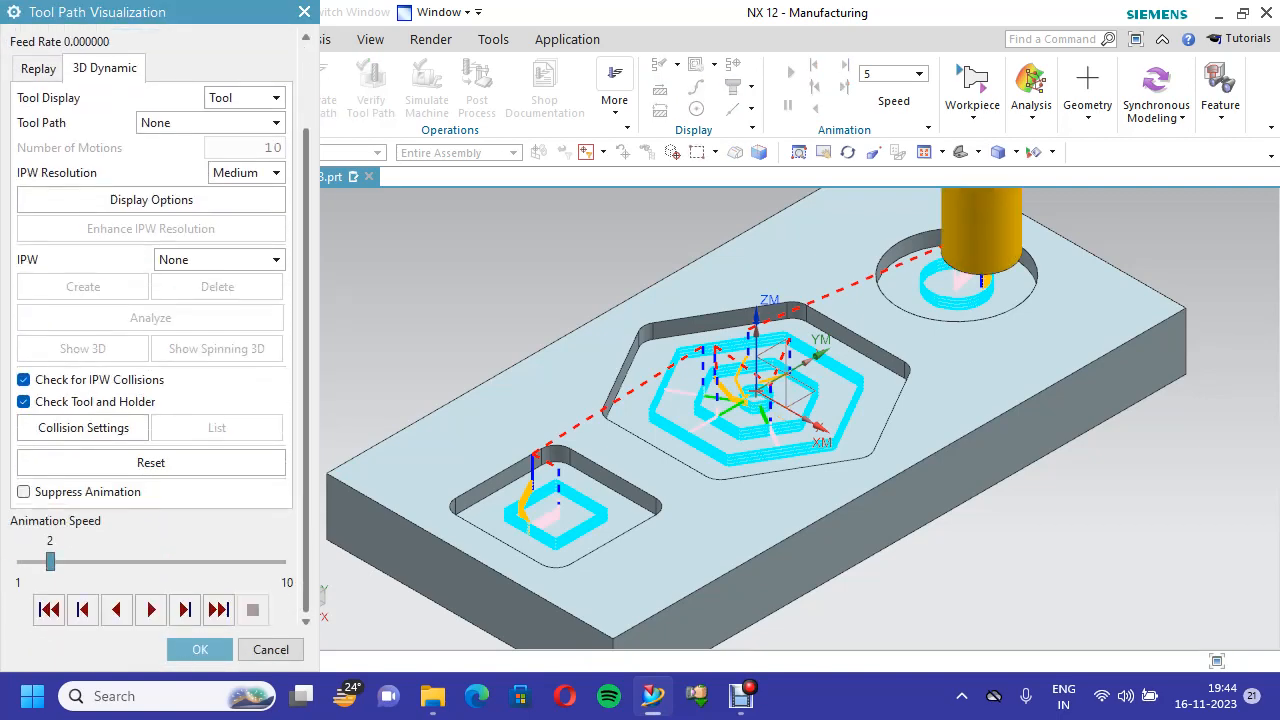
pyautogui.click(151, 609)
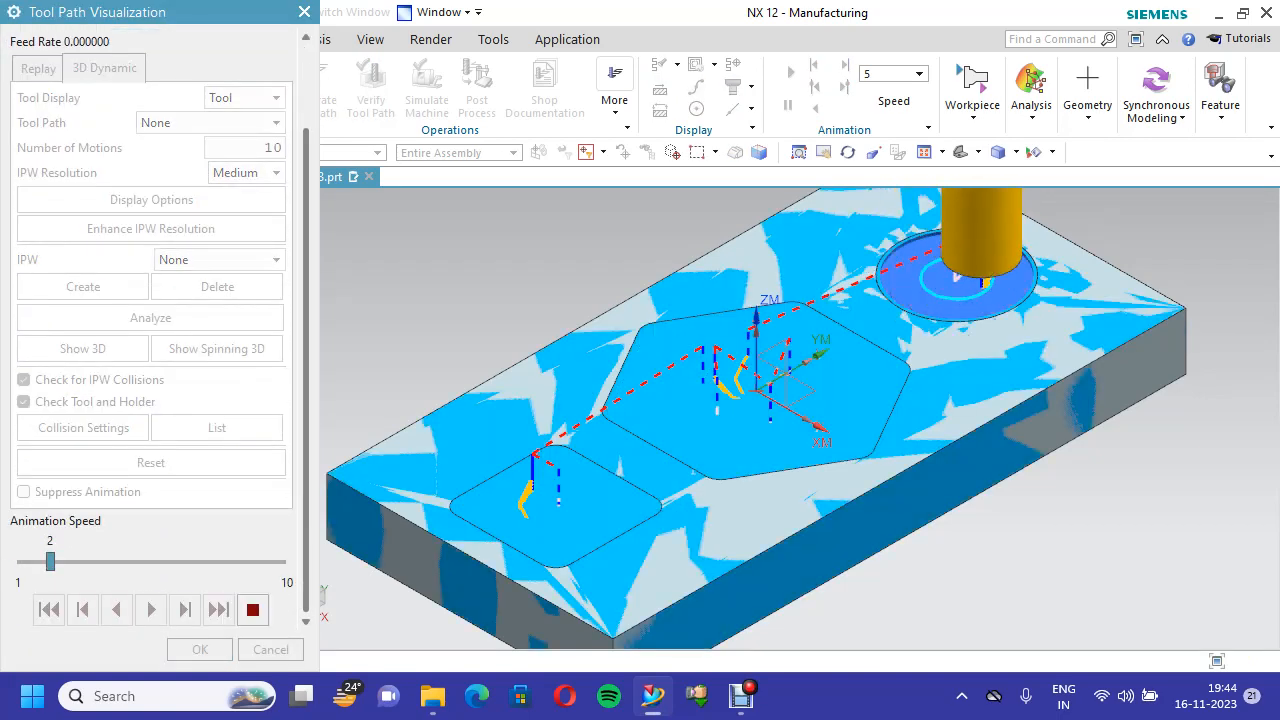
pyautogui.scroll(3, 987, 306)
pyautogui.scroll(-1, 987, 306)
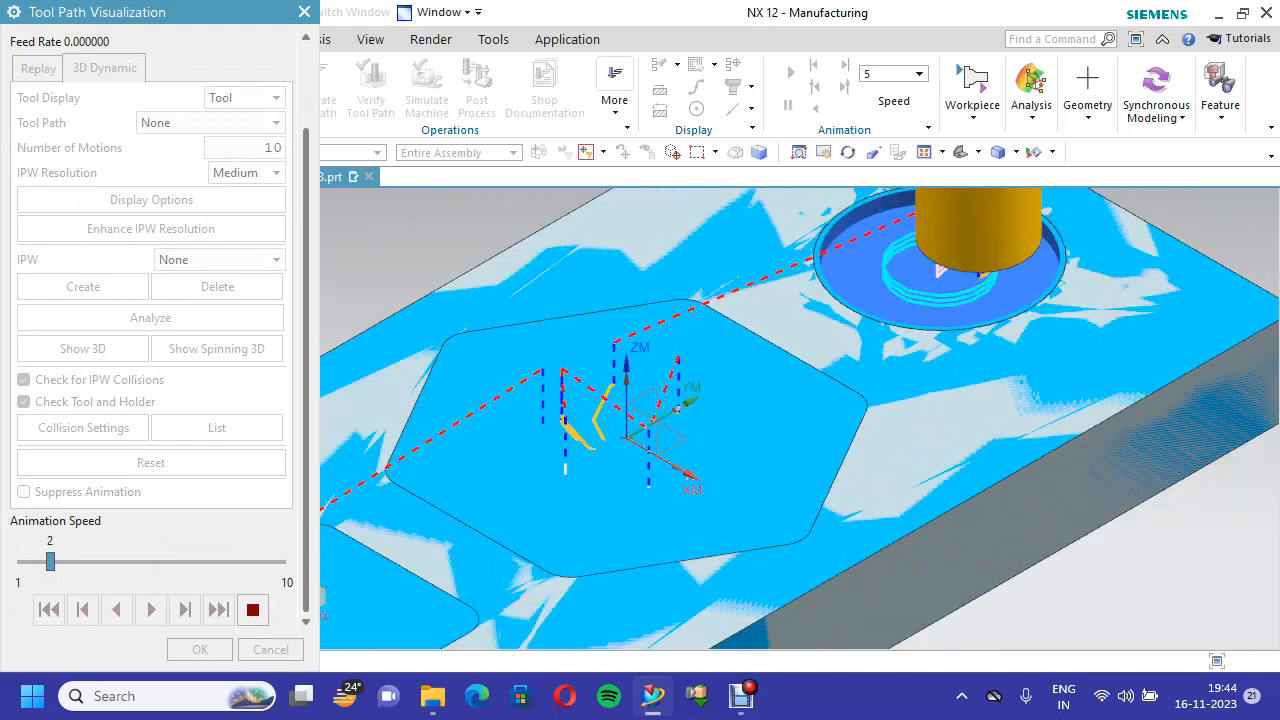
pyautogui.scroll(-3, 988, 305)
pyautogui.scroll(1, 988, 305)
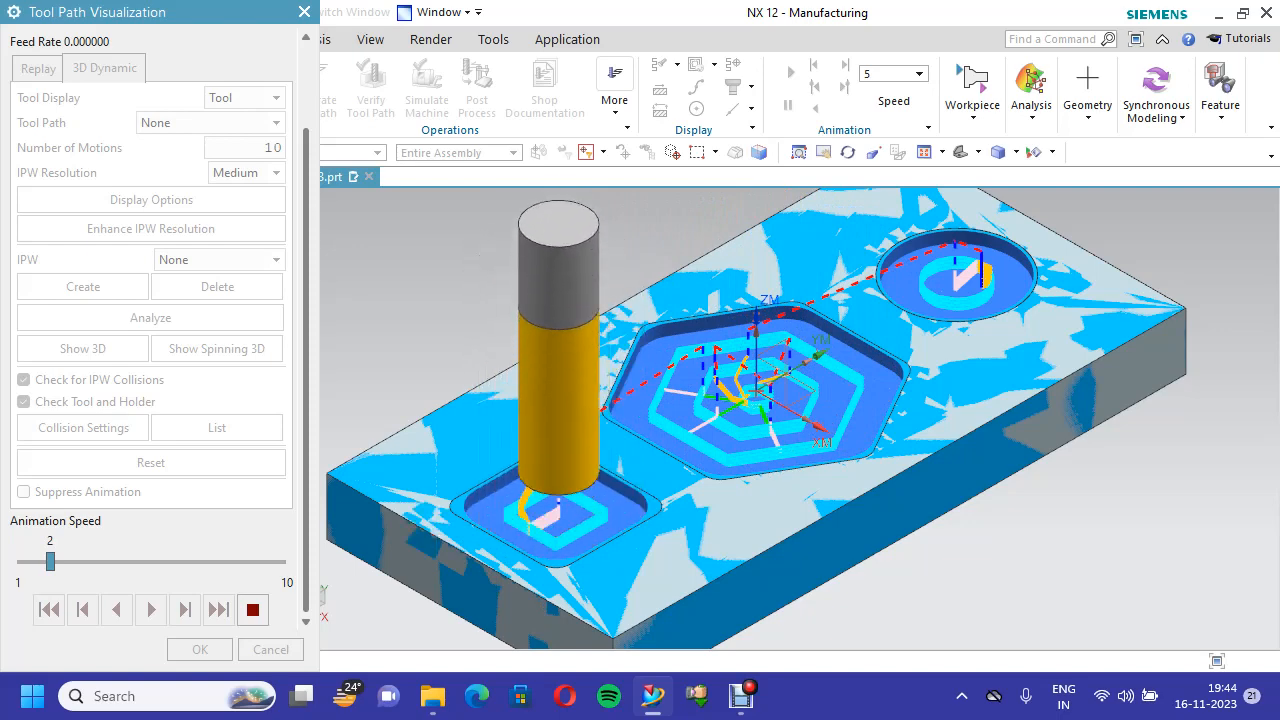
# Close the visualization, accept the cavity mill operation with its depth-first tool path, and save the part file
pyautogui.click(200, 649)
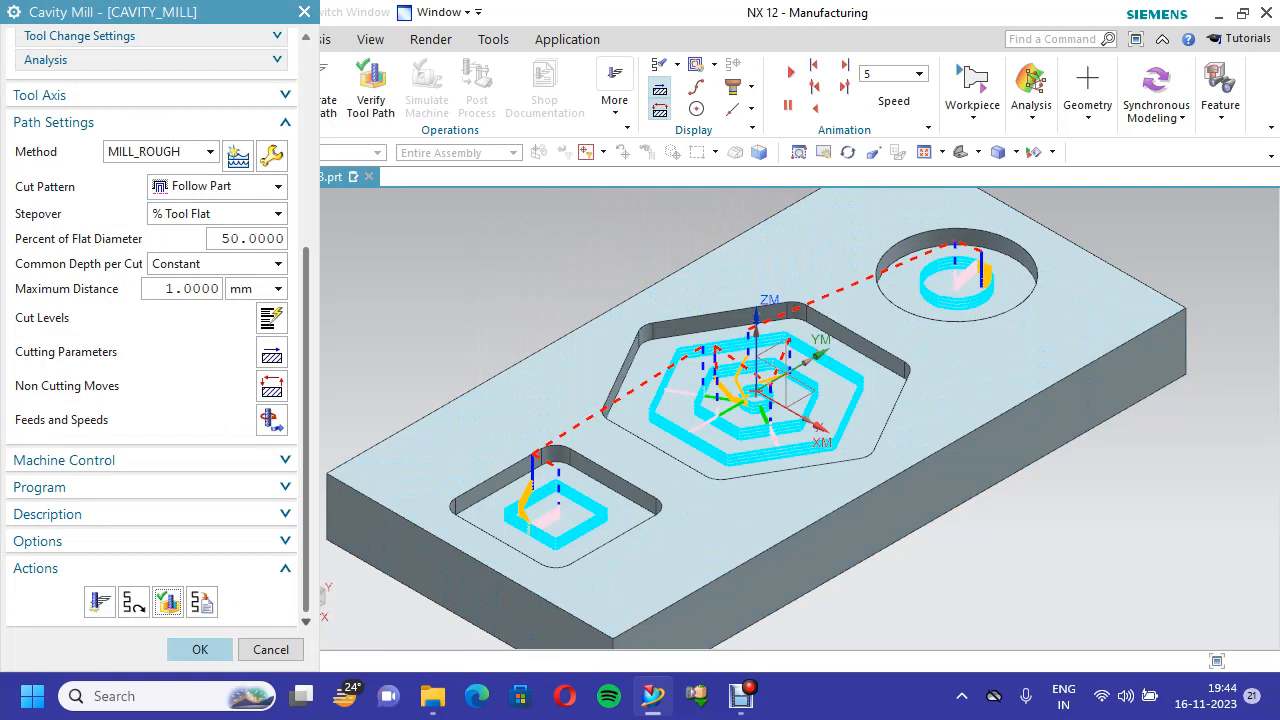
pyautogui.click(200, 649)
pyautogui.click(59, 13)
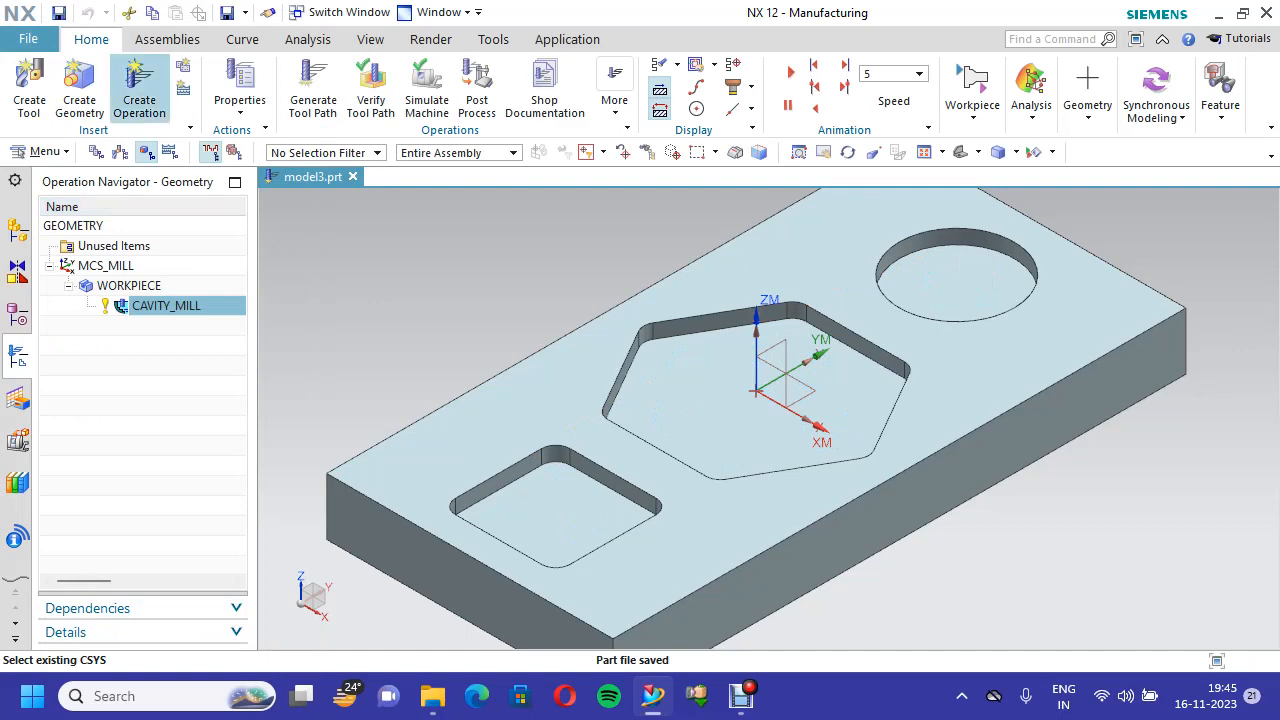
# Create a mill_contour Rest Milling operation named REST_MILLINGSEMIFINISH using the MILL_SEMI_FINISH method and the WORKPIECE geometry
pyautogui.click(139, 88)
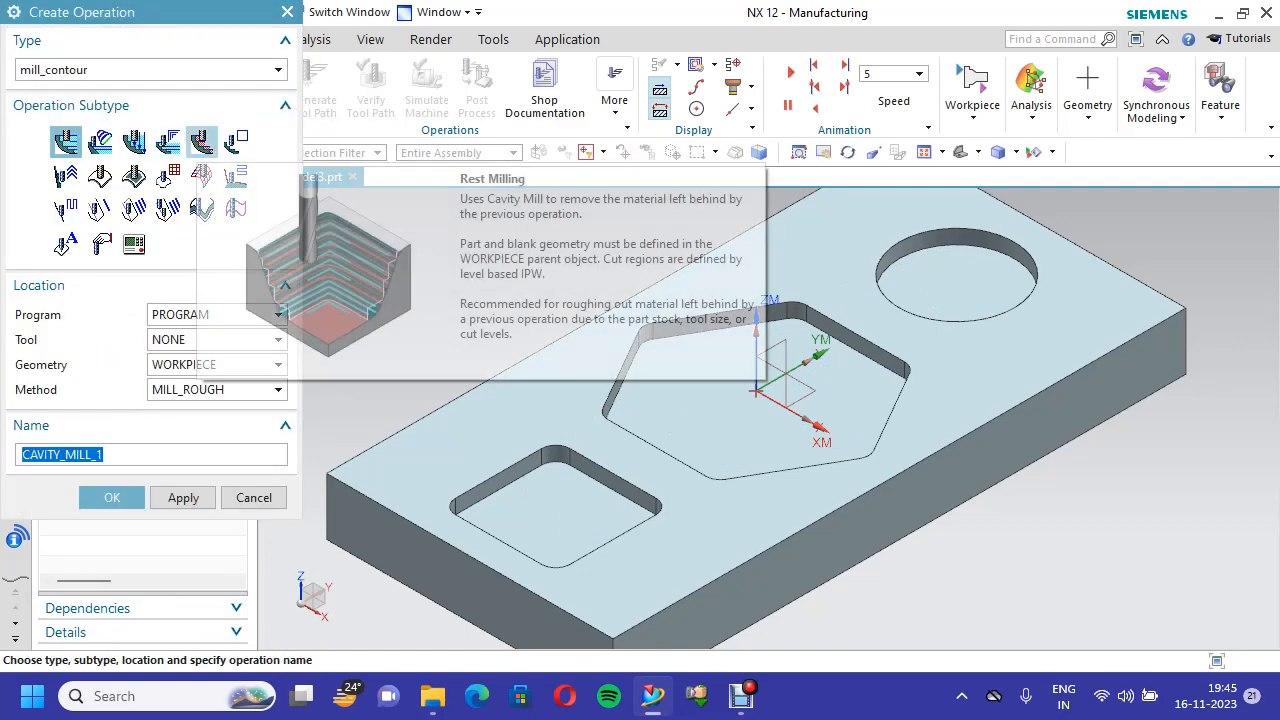
pyautogui.click(201, 141)
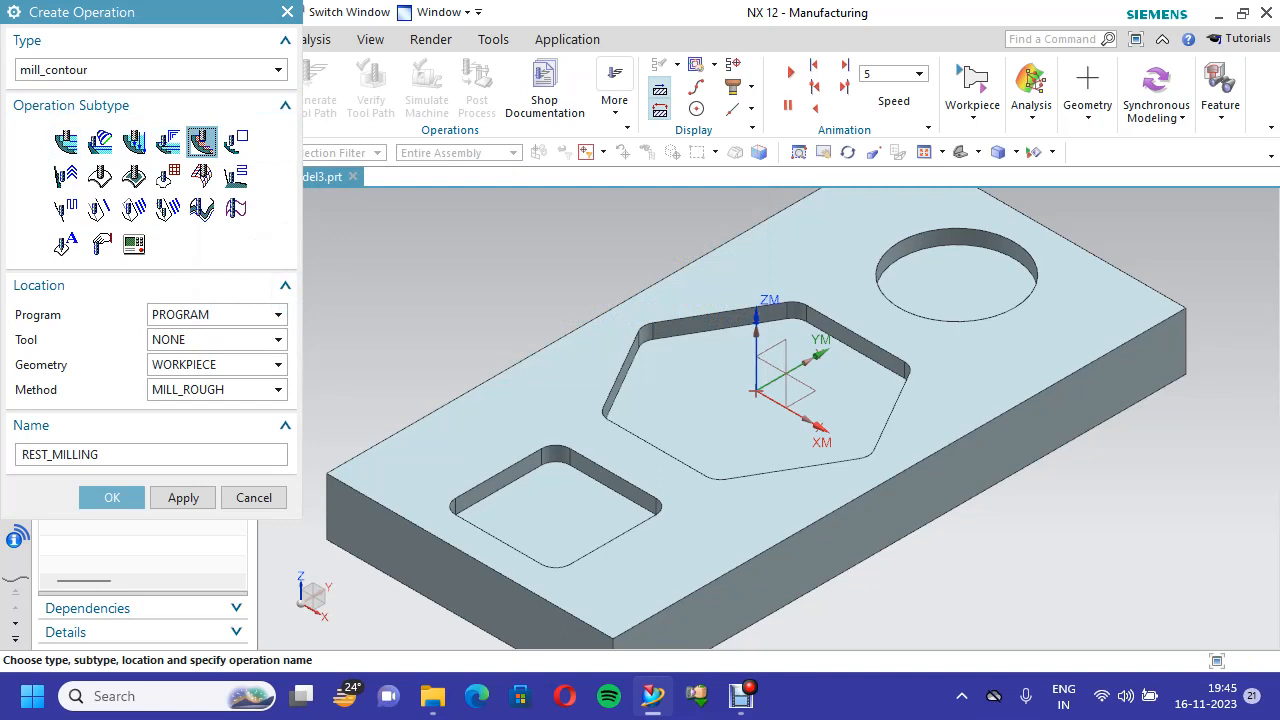
pyautogui.click(217, 389)
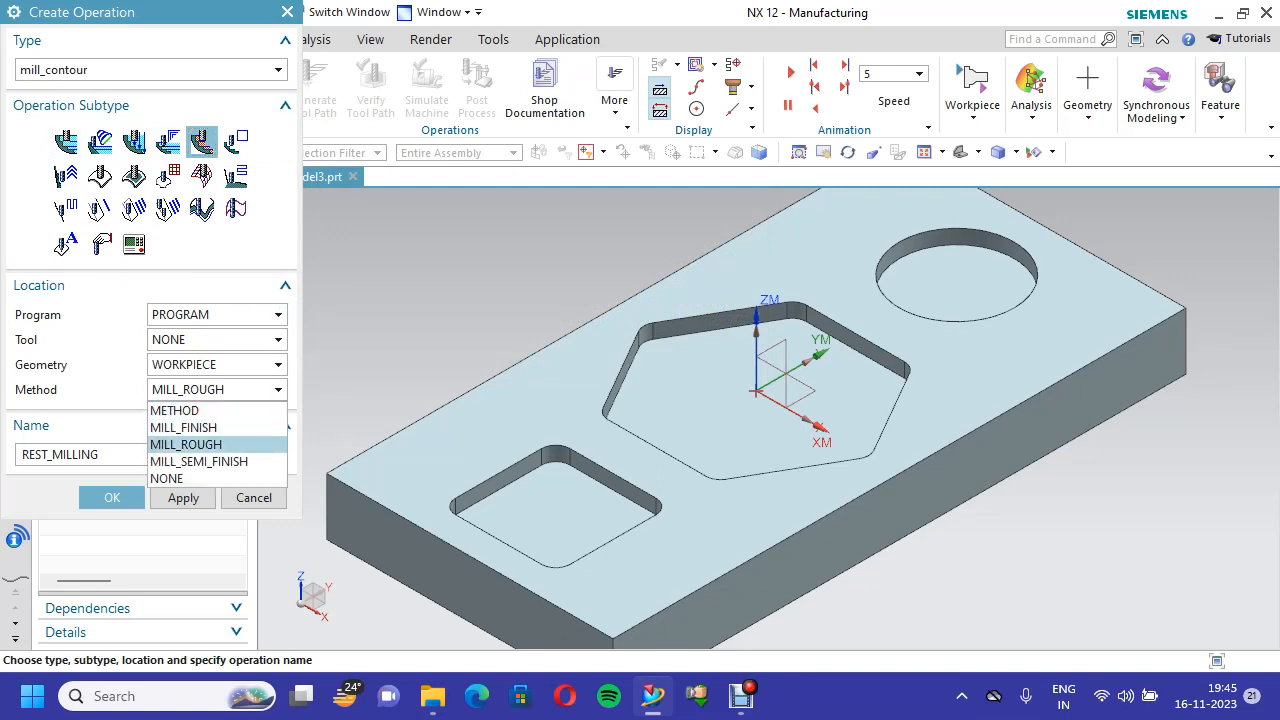
pyautogui.click(200, 461)
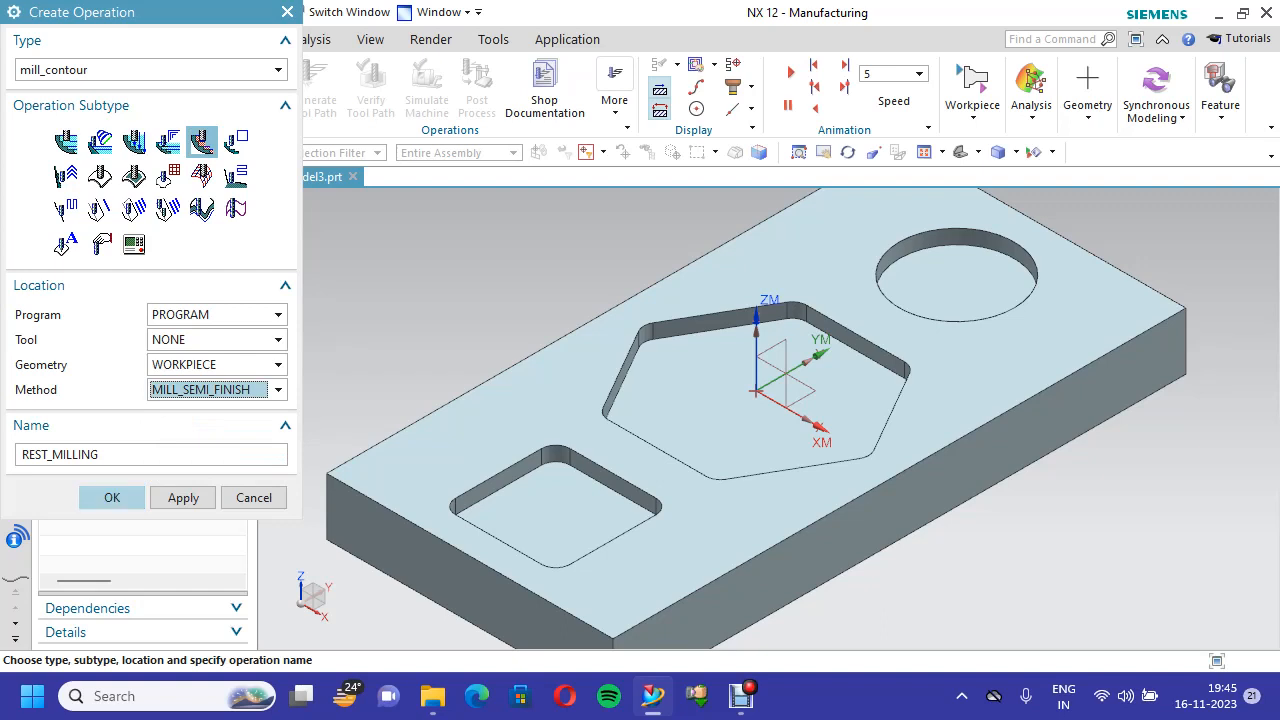
pyautogui.click(104, 455)
pyautogui.write('SEMIFINI')
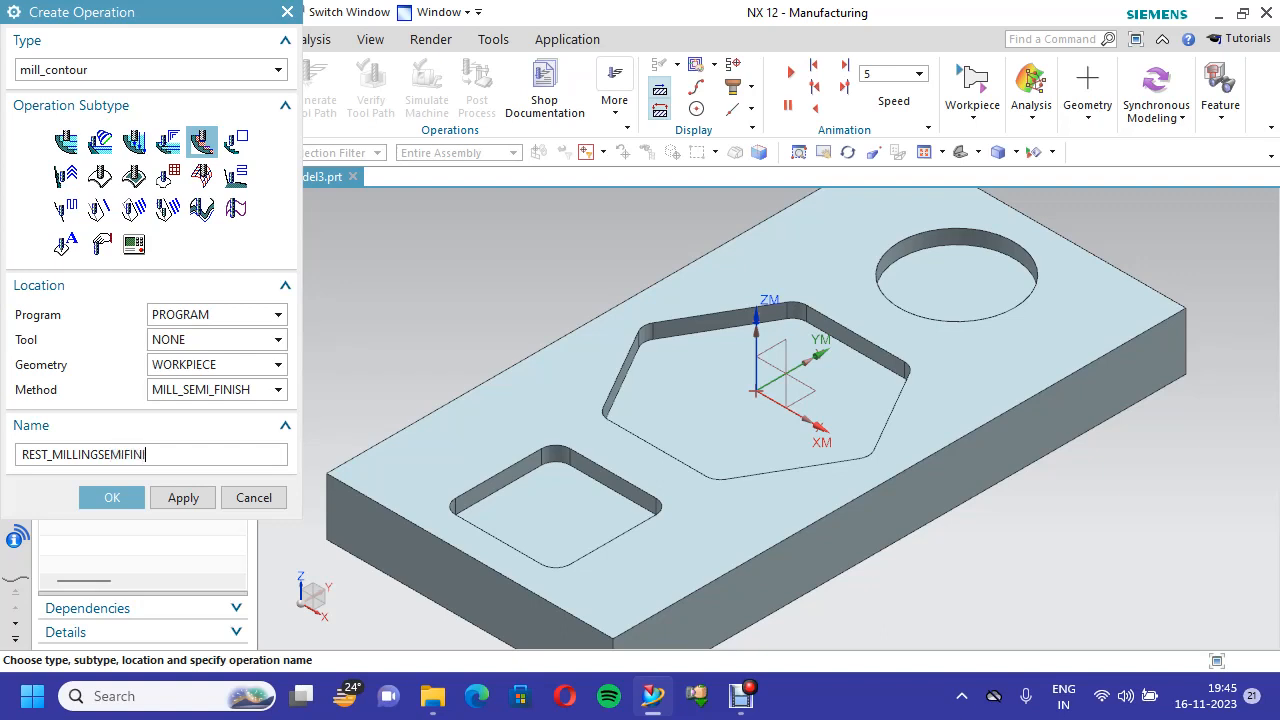
pyautogui.write('SH')
pyautogui.click(112, 497)
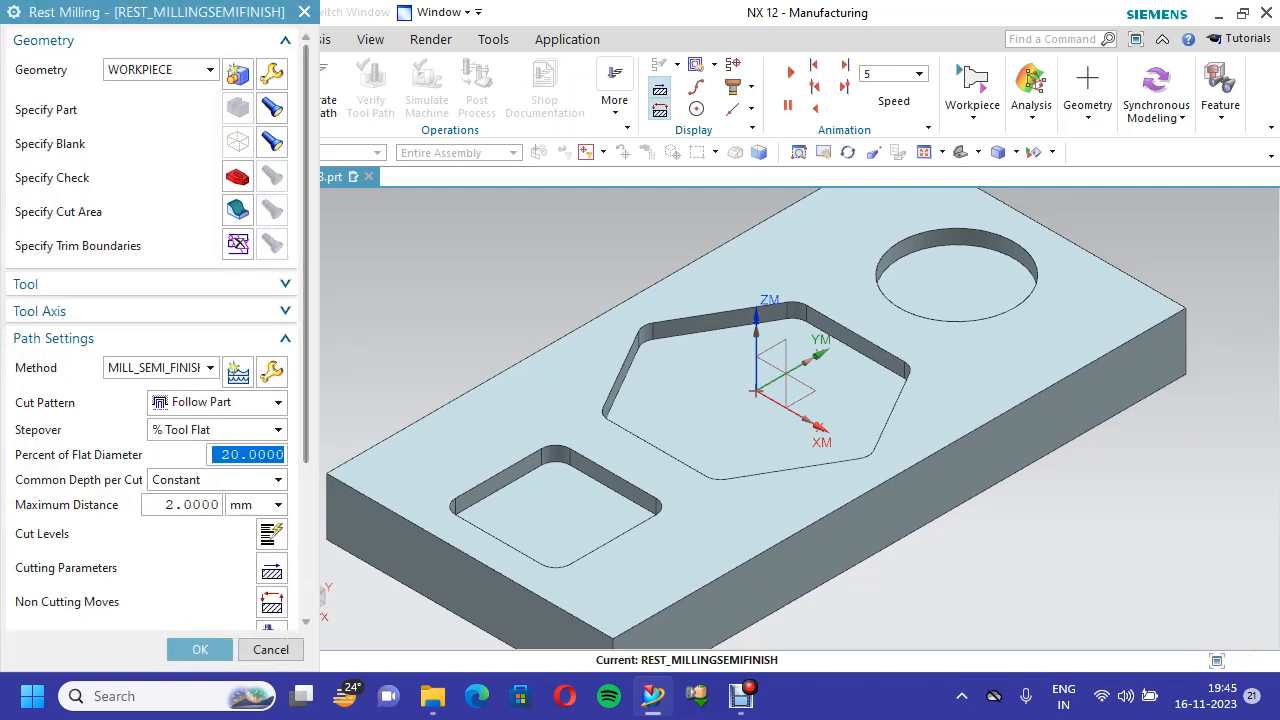
# Specify the cut area of the rest milling operation by box-selecting the faces of all three pockets
pyautogui.scroll(-1, 152, 400)
pyautogui.scroll(1, 152, 400)
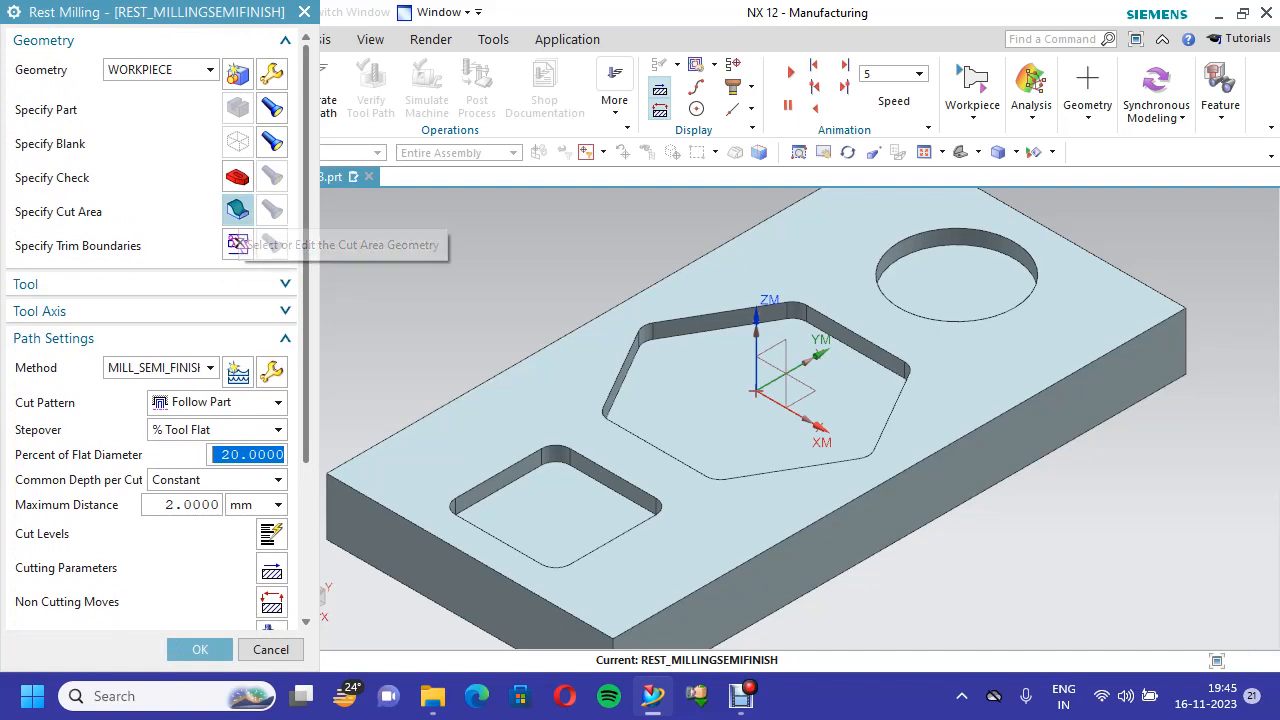
pyautogui.click(237, 210)
pyautogui.moveTo(448, 250); pyautogui.dragTo(803, 461)
pyautogui.click(183, 310)
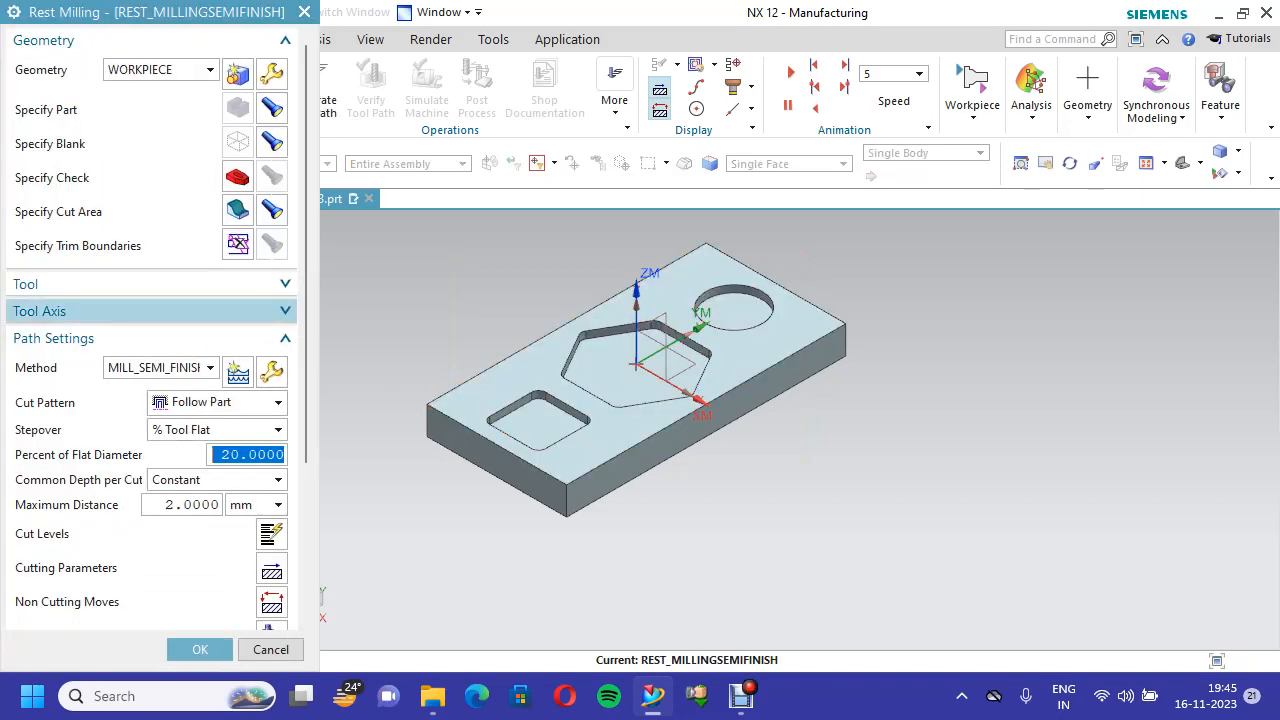
# Add a new tool of the MILL subtype named MILL14MMENDMILL to the rest milling operation
pyautogui.click(150, 284)
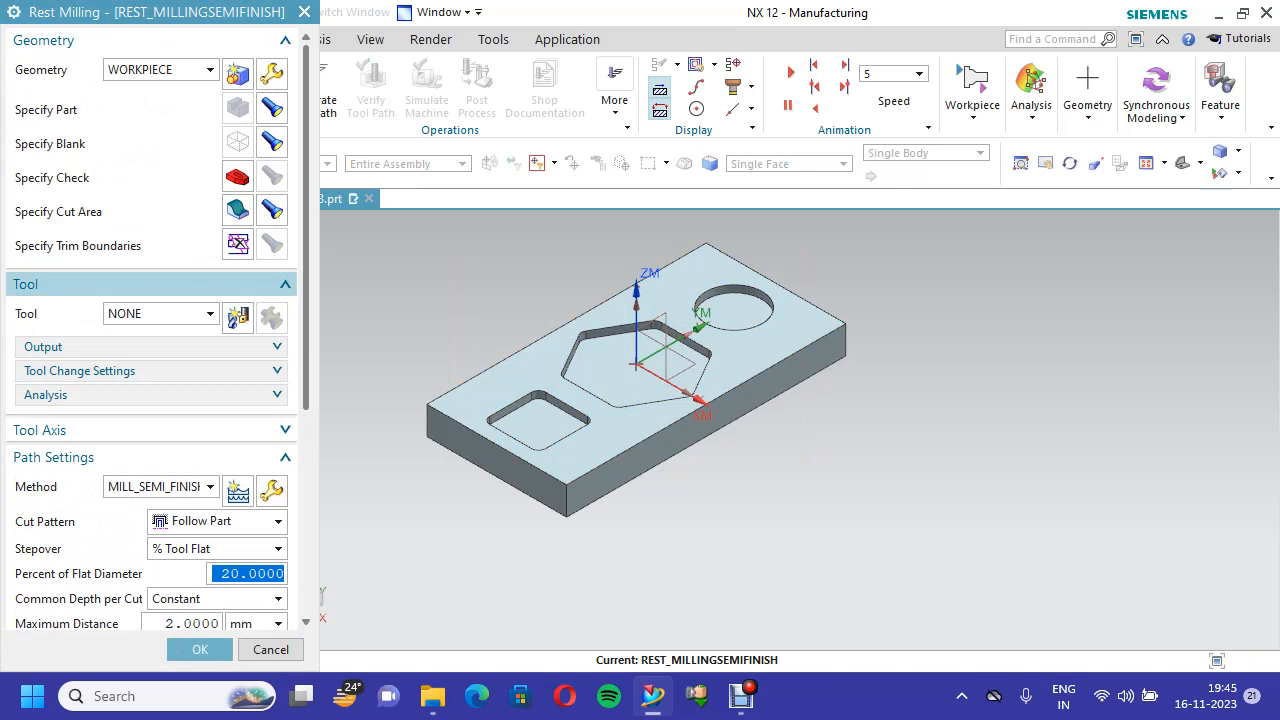
pyautogui.click(238, 316)
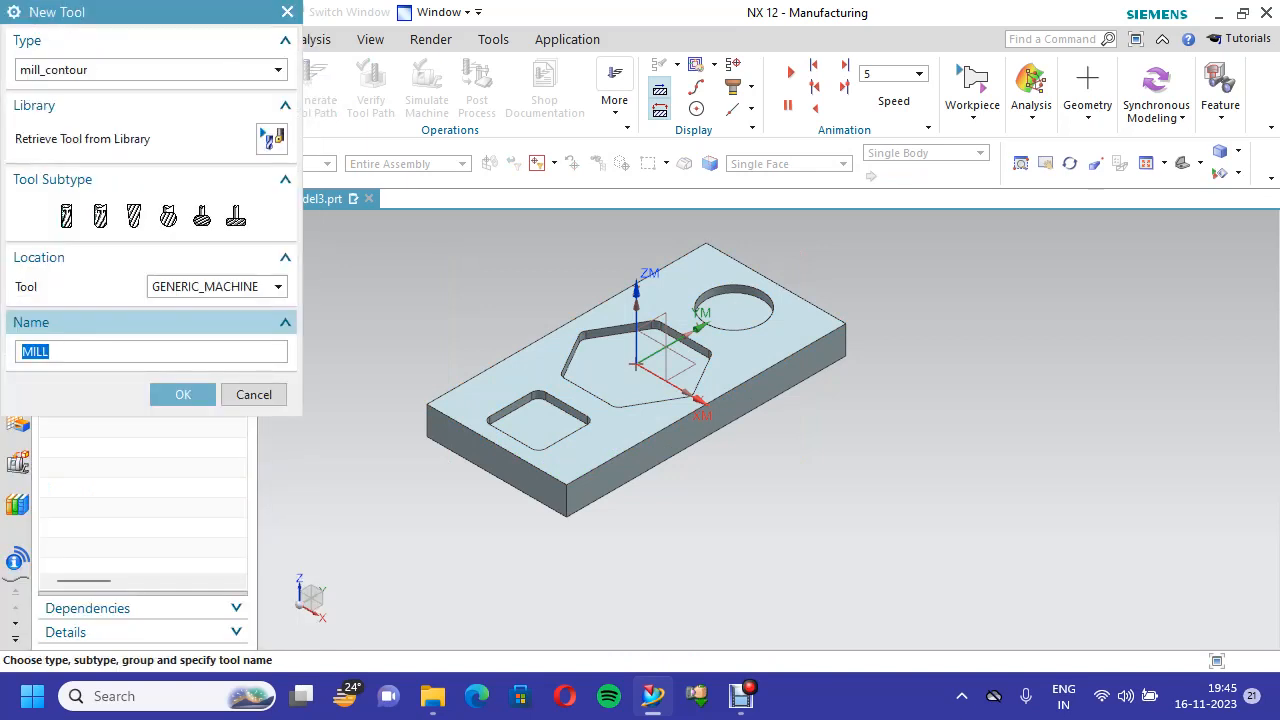
pyautogui.click(66, 216)
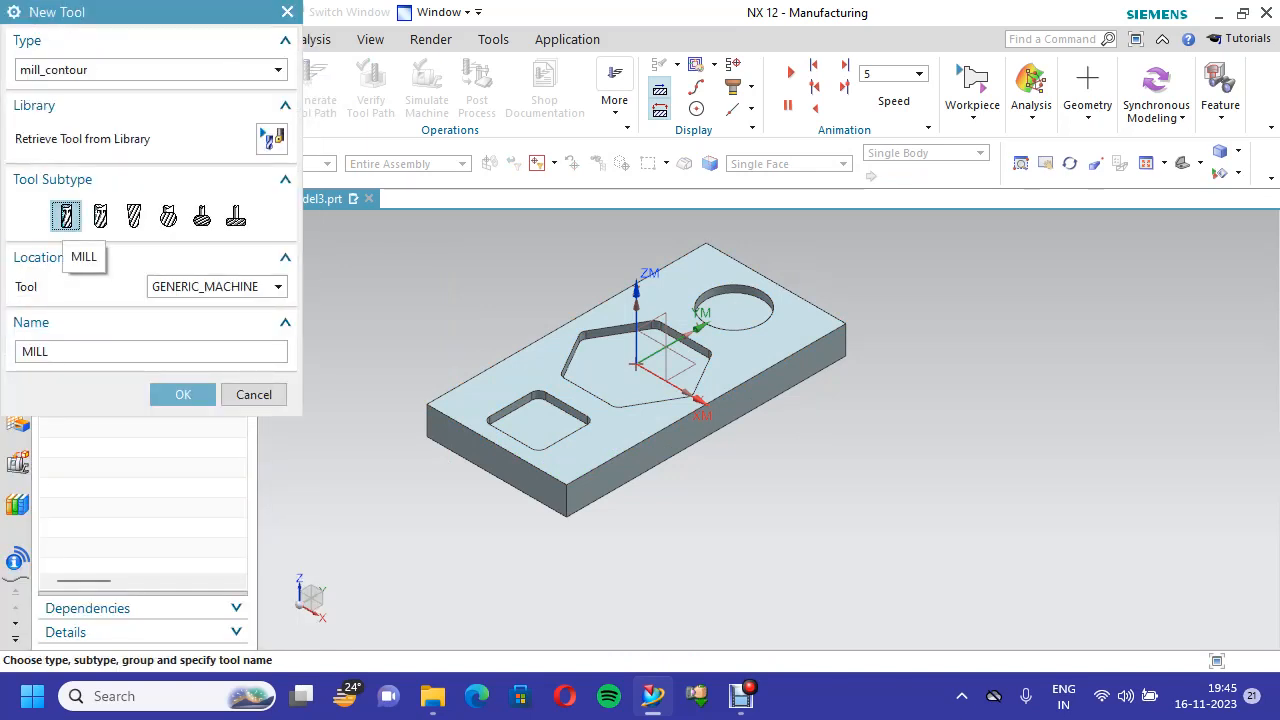
pyautogui.click(52, 351)
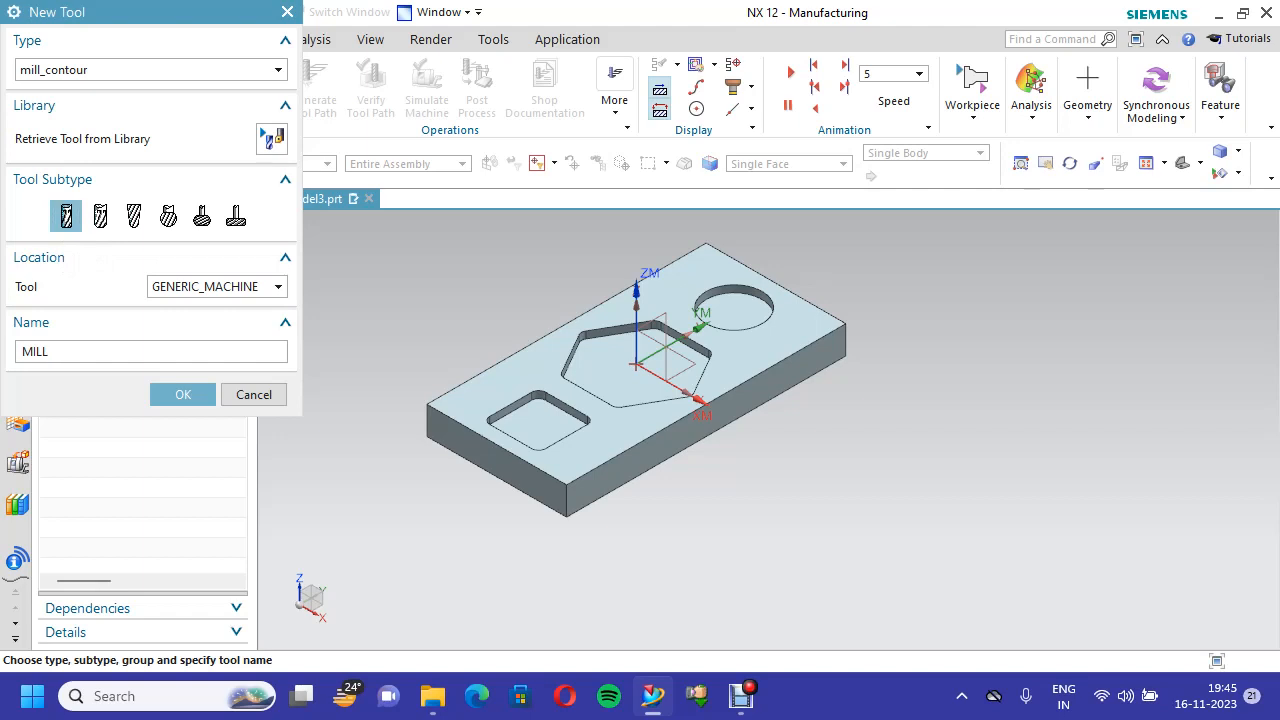
pyautogui.write('14MMENDMILL')
pyautogui.click(183, 394)
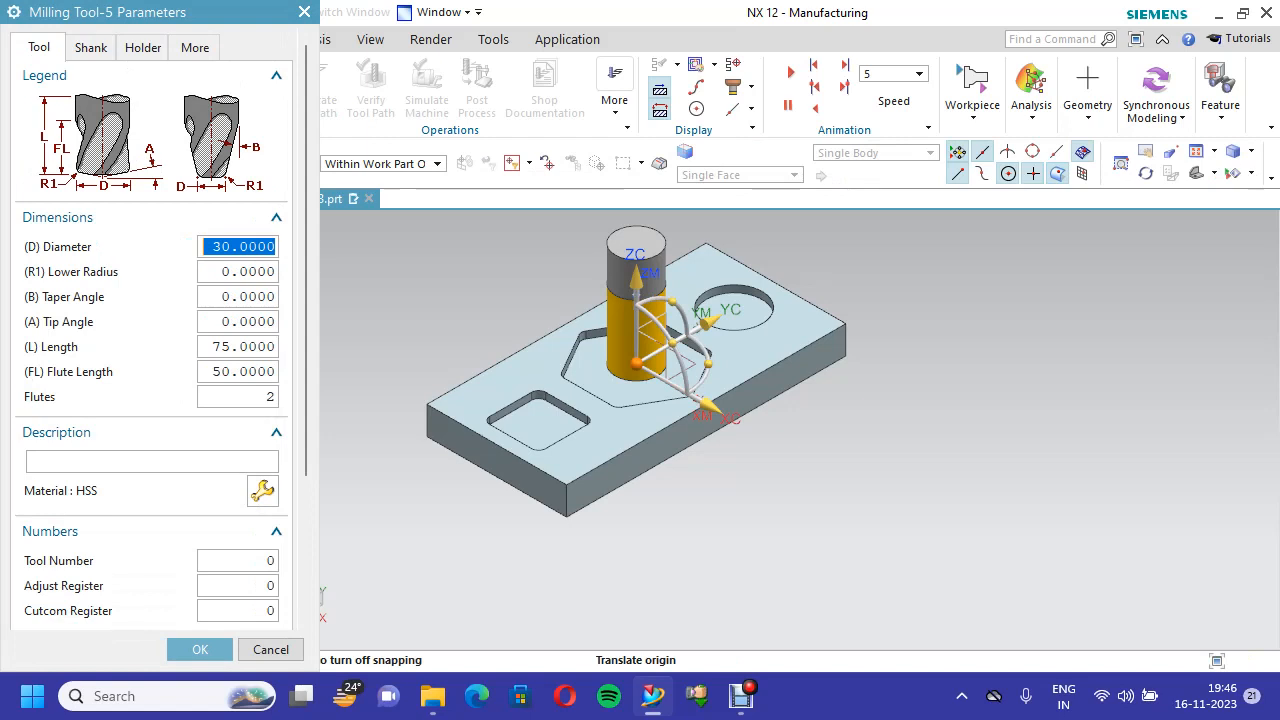
# Give the end mill a diameter of 14 mm, a length of 50 mm, a flute length of 30 mm and tool number 2
pyautogui.write('14')
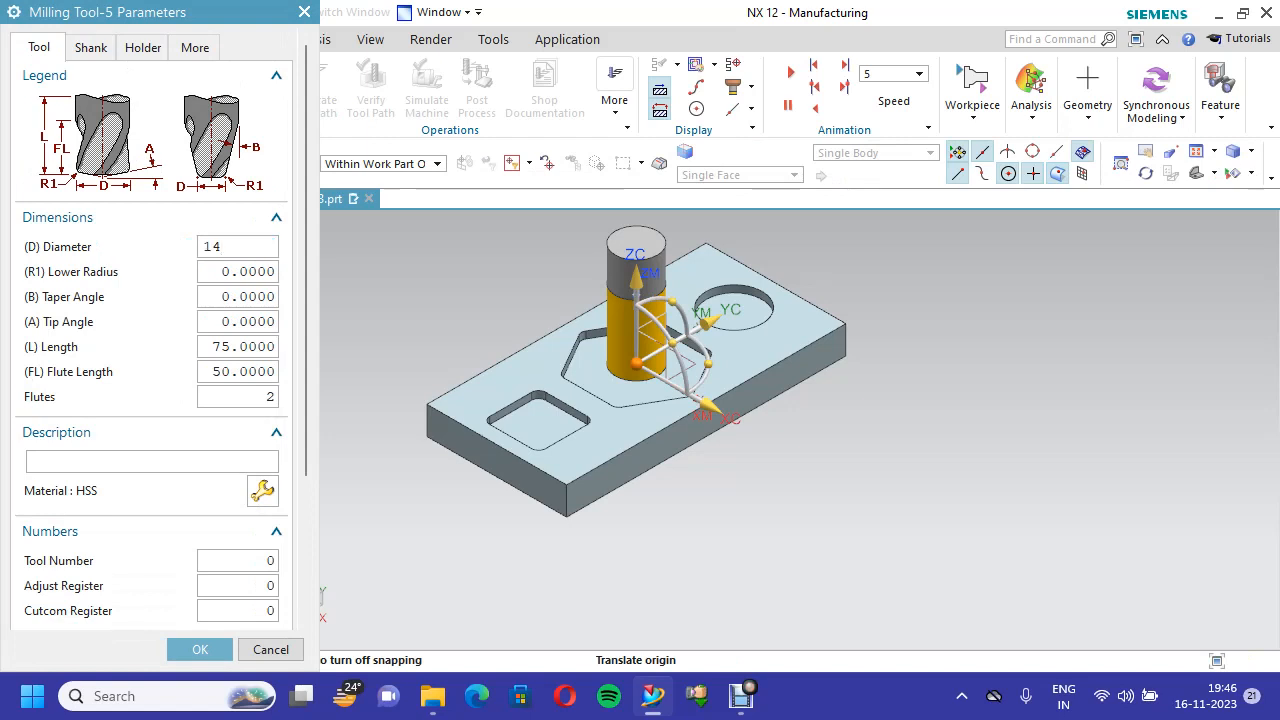
pyautogui.press('Tab')
pyautogui.write('5')
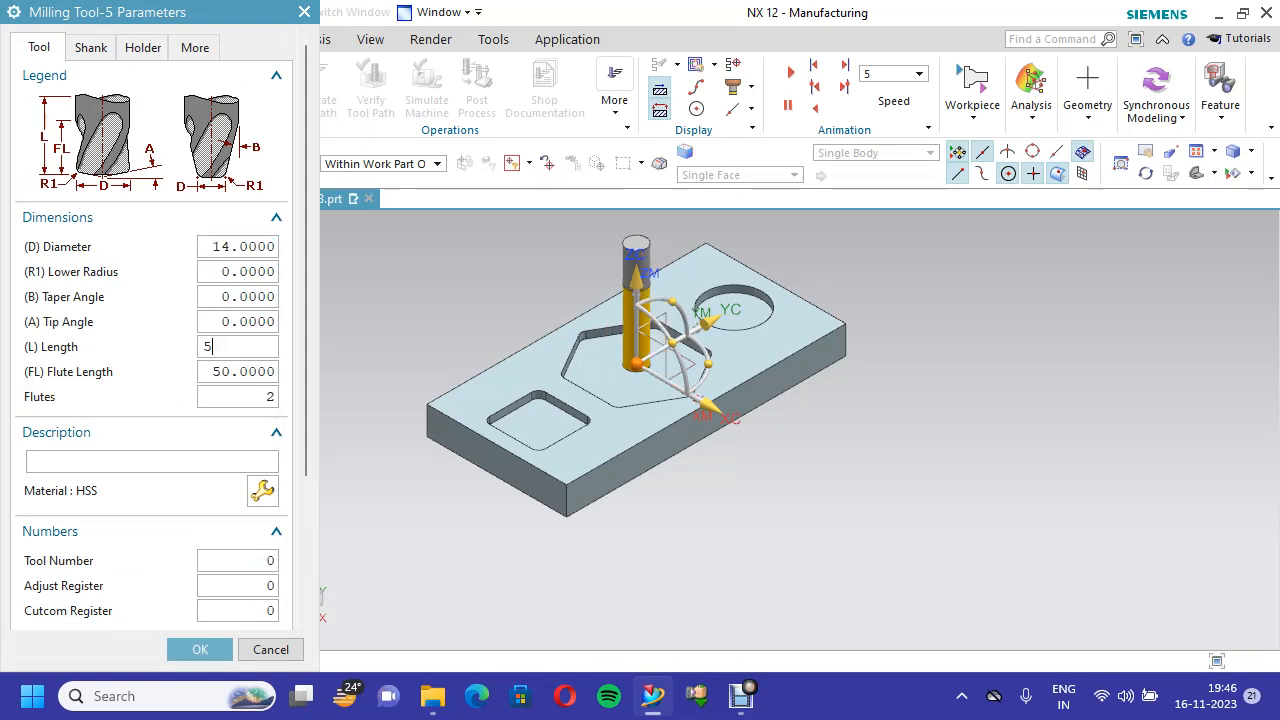
pyautogui.write('0')
pyautogui.press('Tab')
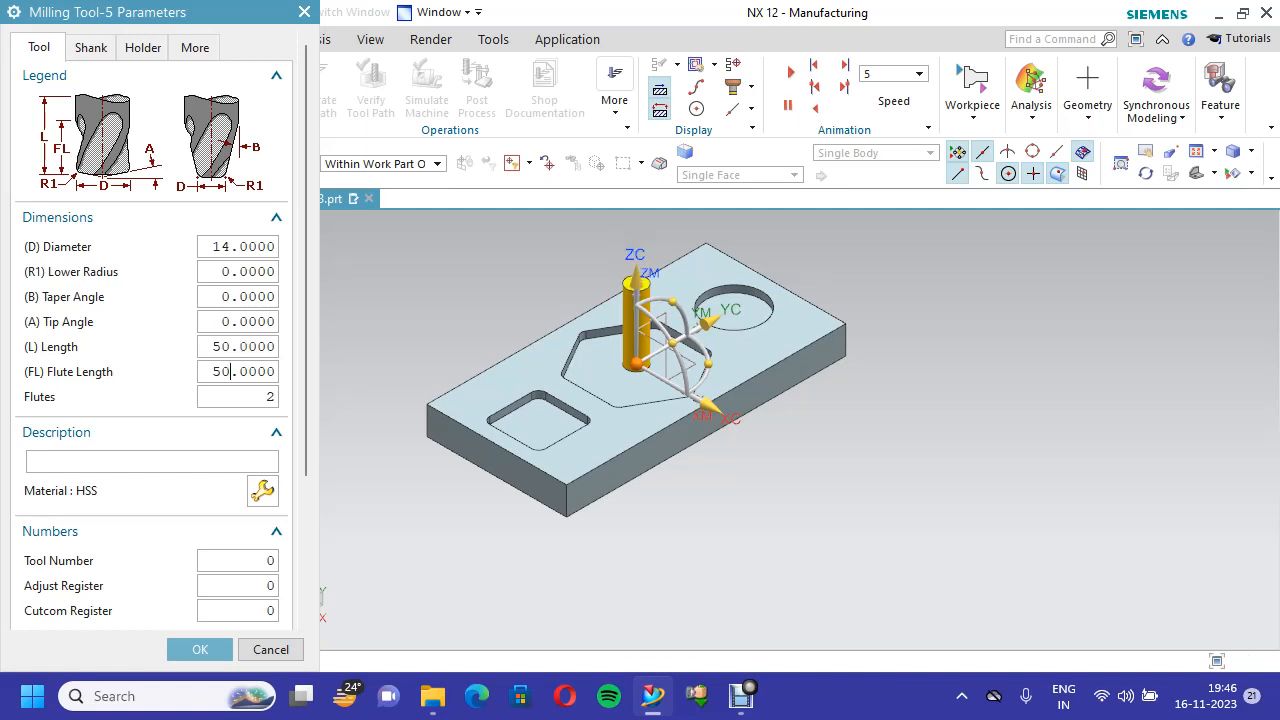
pyautogui.write('30')
pyautogui.scroll(-3, 150, 330)
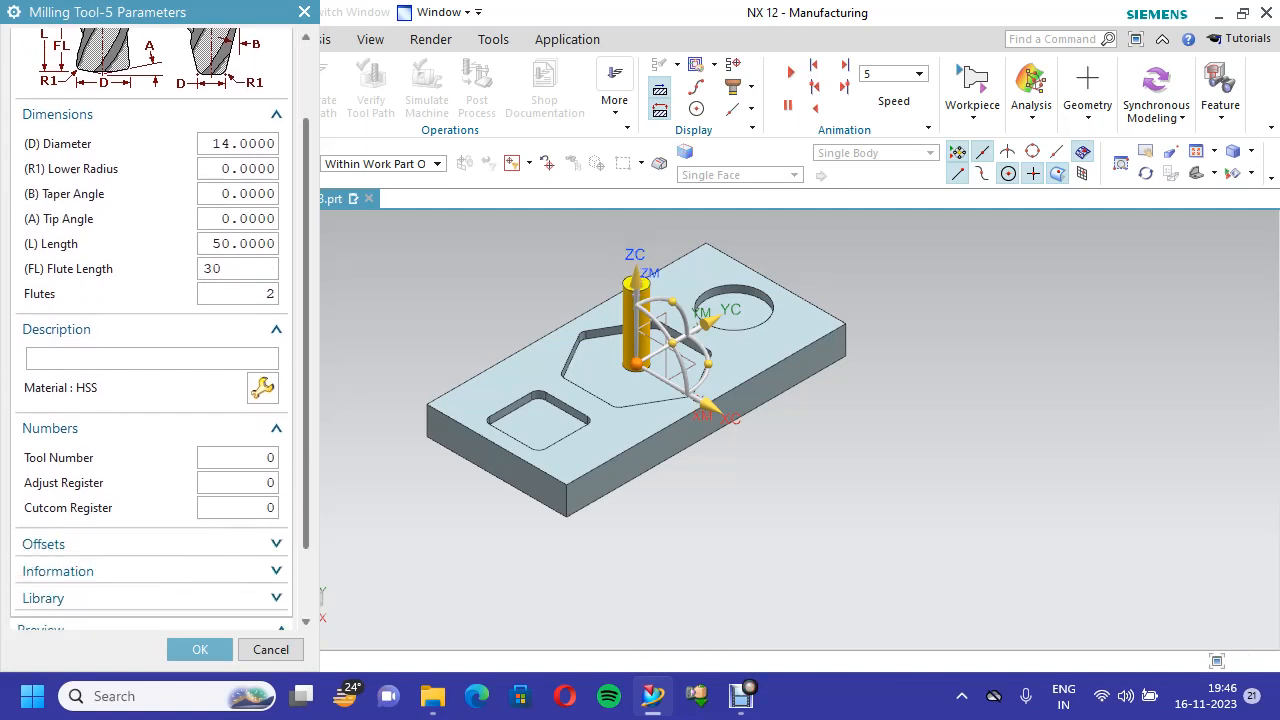
pyautogui.doubleClick(238, 445)
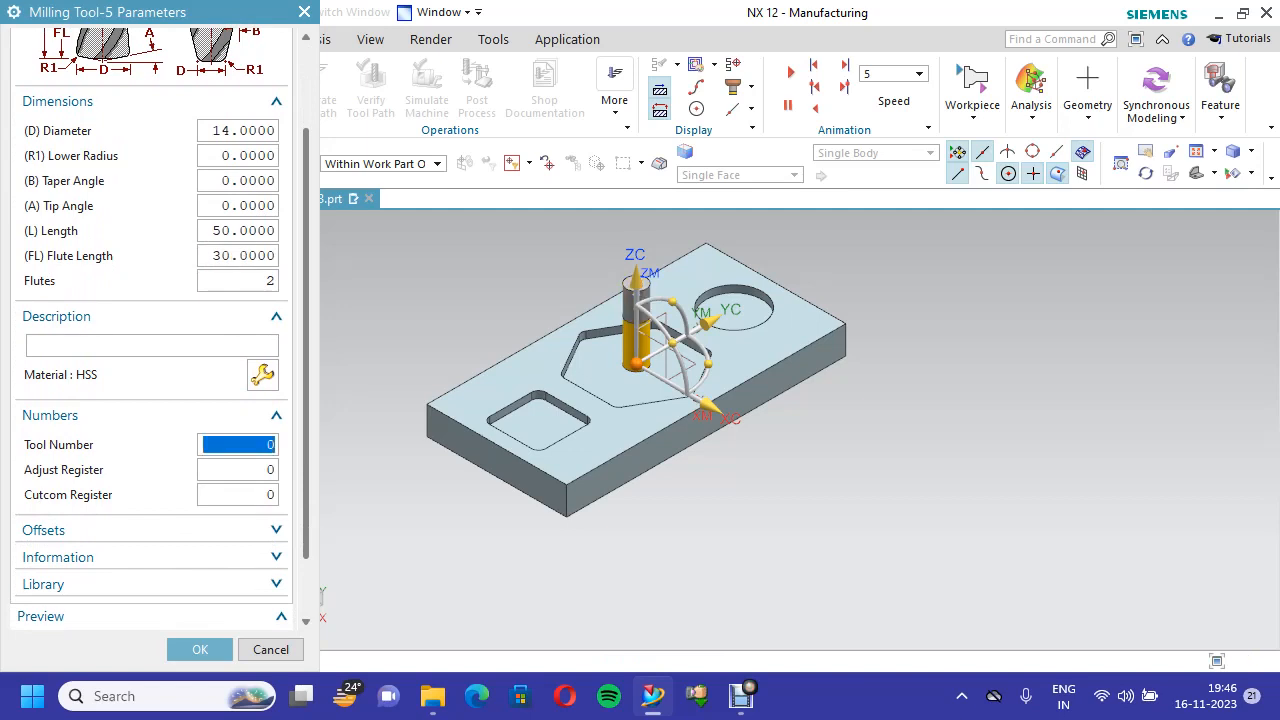
pyautogui.write('2')
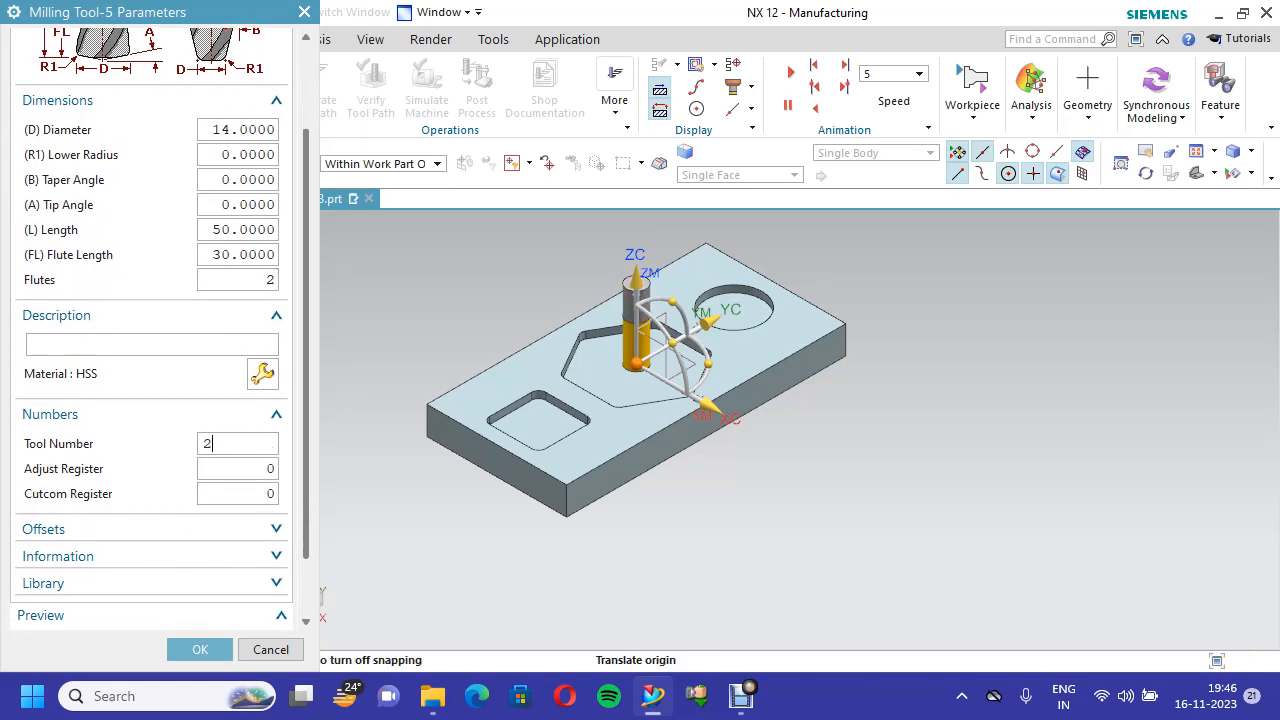
pyautogui.scroll(-2, 150, 400)
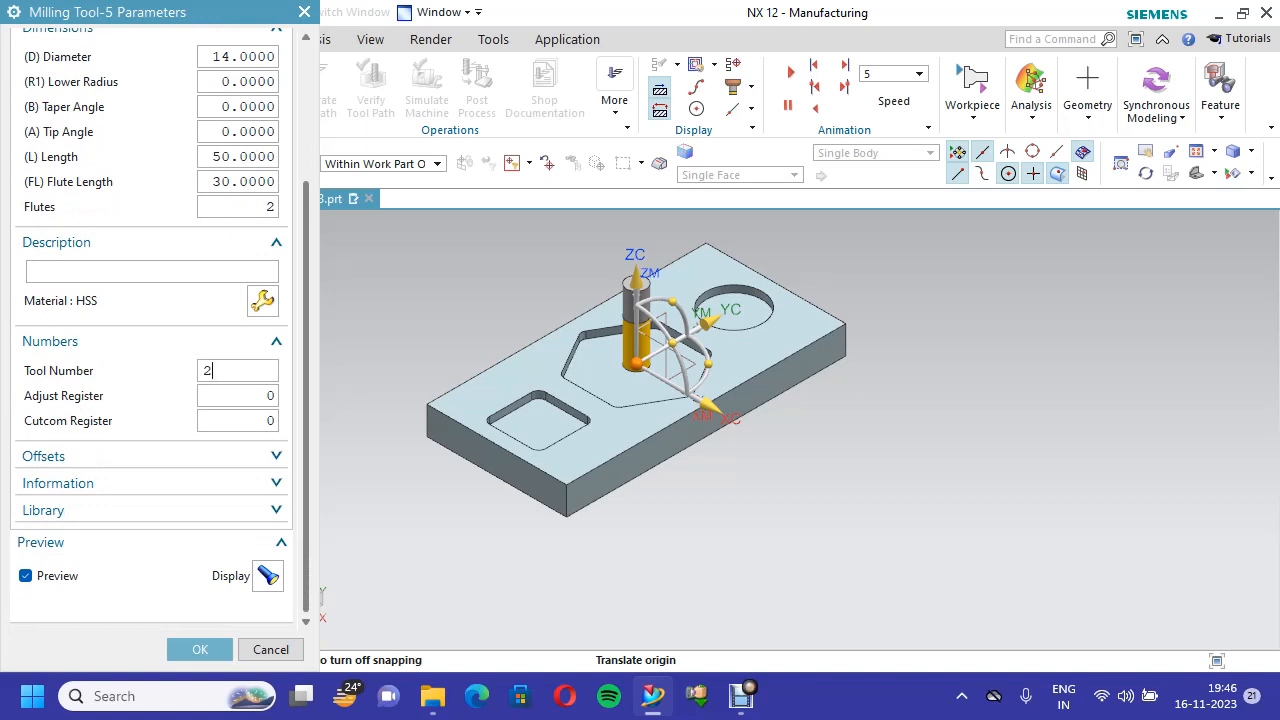
pyautogui.click(200, 650)
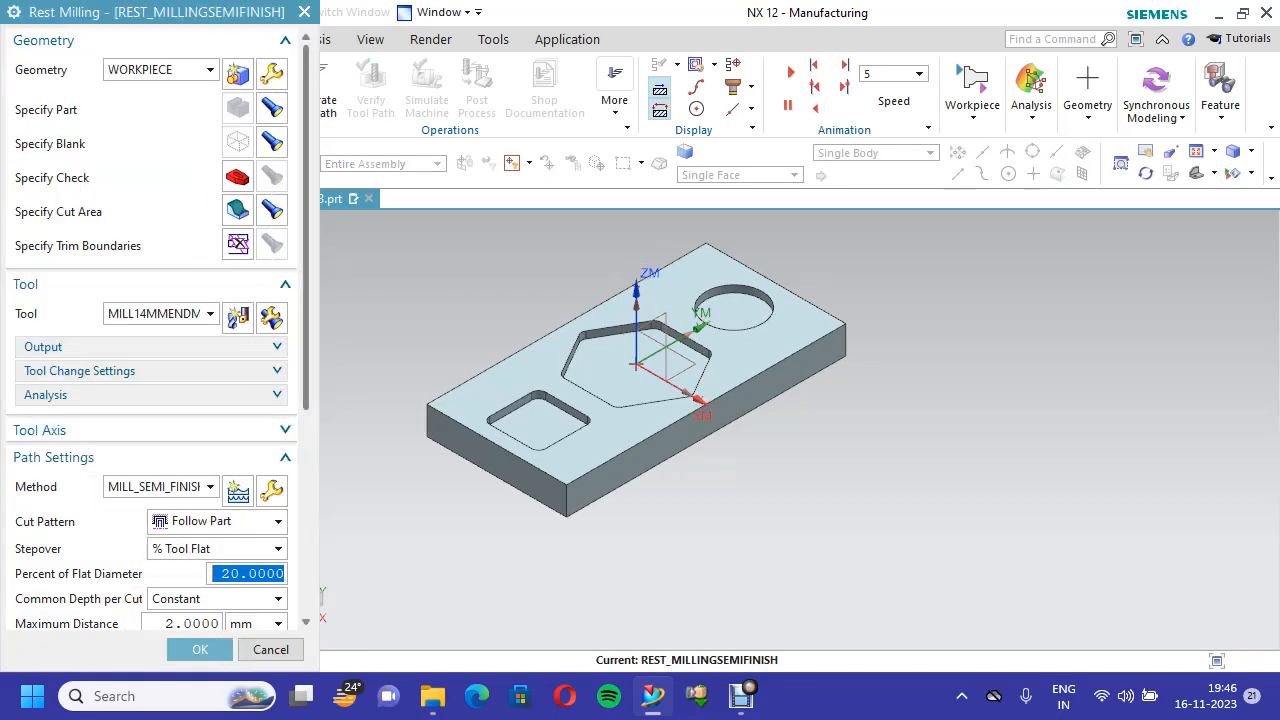
# Edit the MILL_SEMI_FINISH method to use a part stock of 0.5 with an intol and outtol of 0.03
pyautogui.scroll(-3, 155, 330)
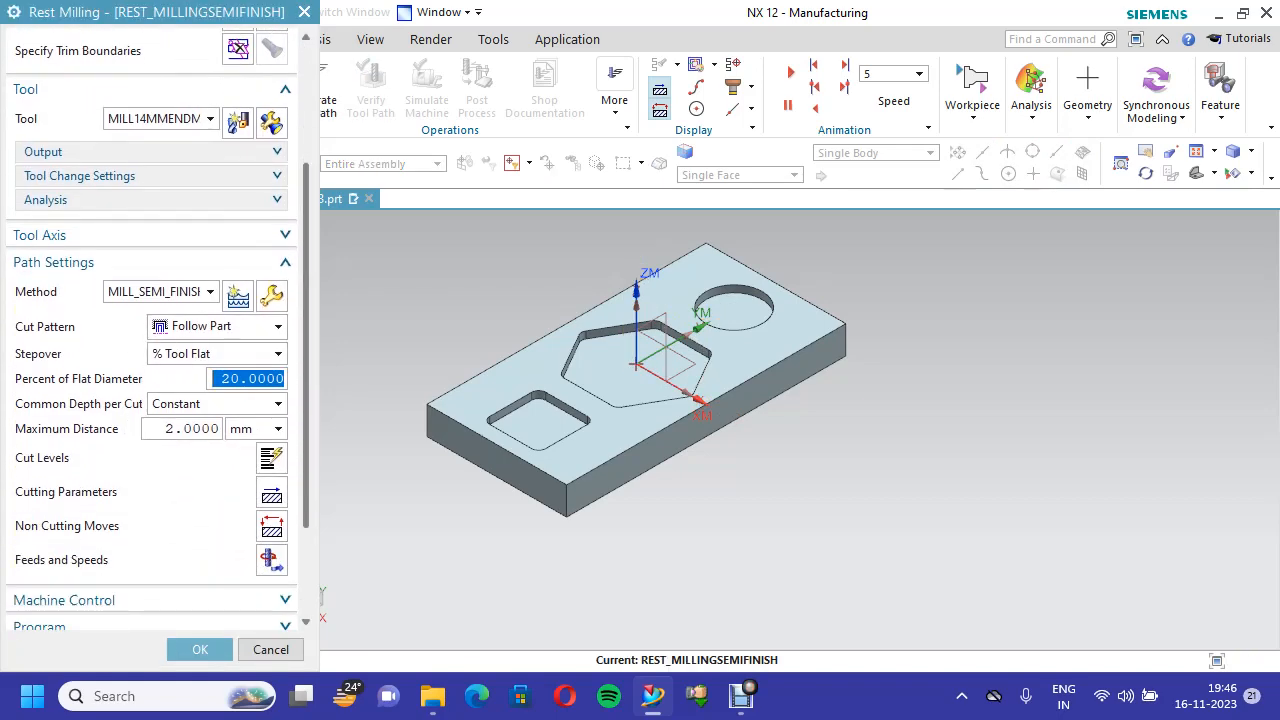
pyautogui.click(271, 296)
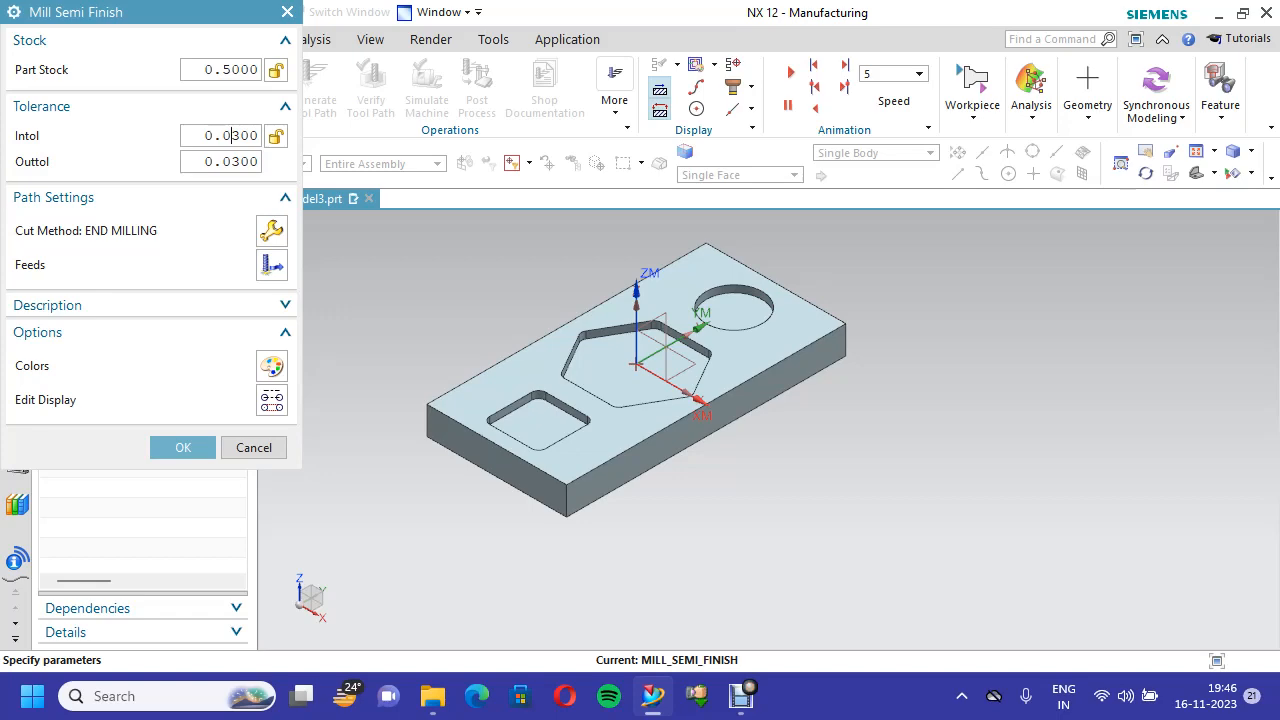
pyautogui.press('Return')
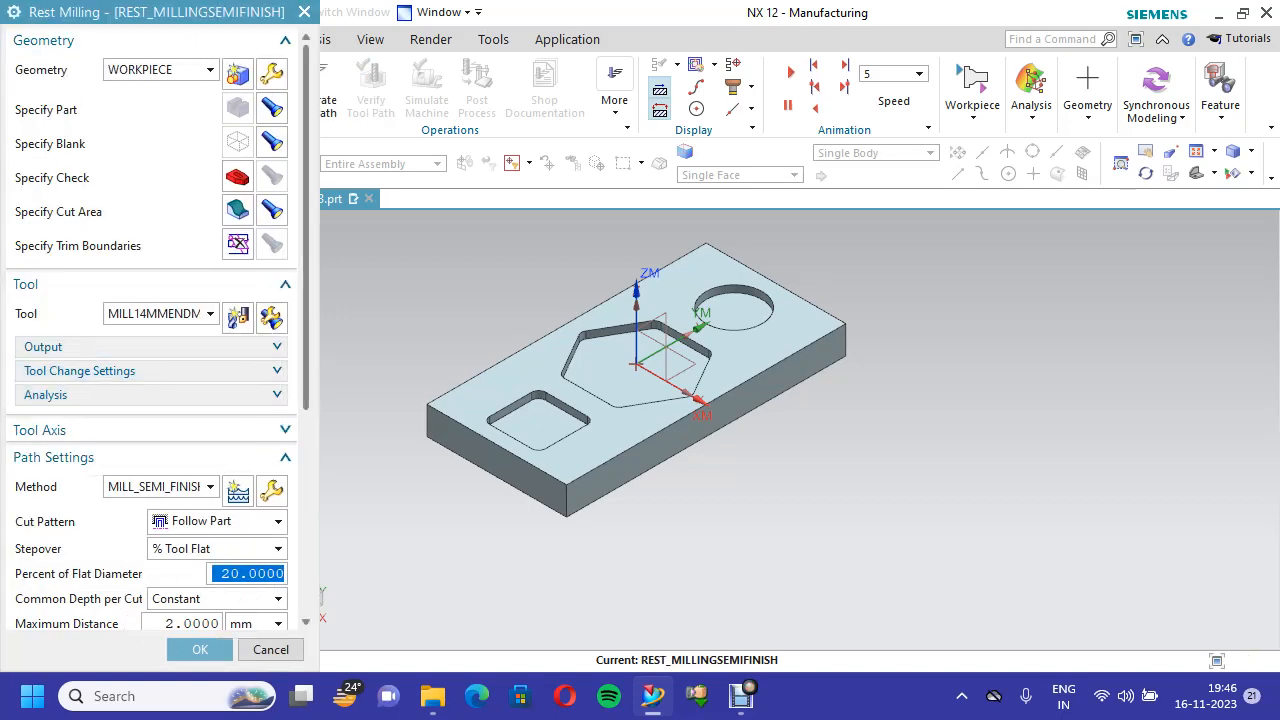
# Set the maximum distance of the common depth per cut to 0.5 mm and check the stock in the cutting parameters
pyautogui.scroll(-4, 155, 330)
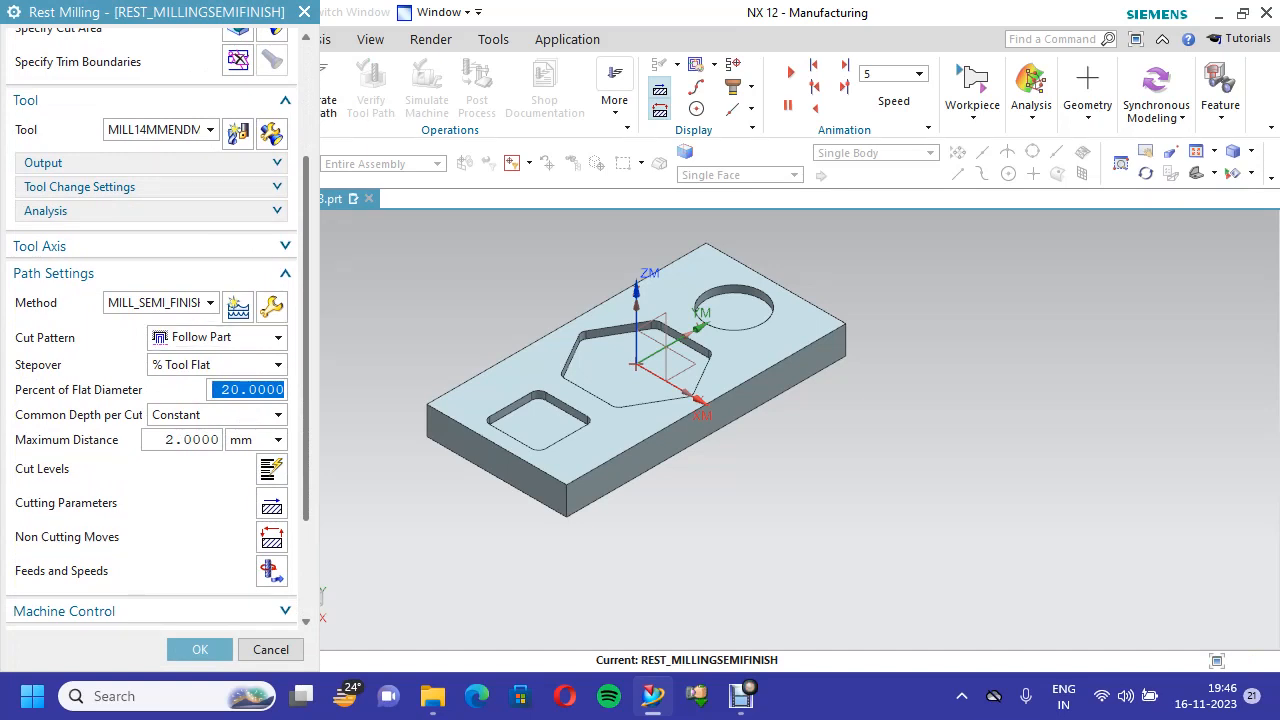
pyautogui.doubleClick(190, 440)
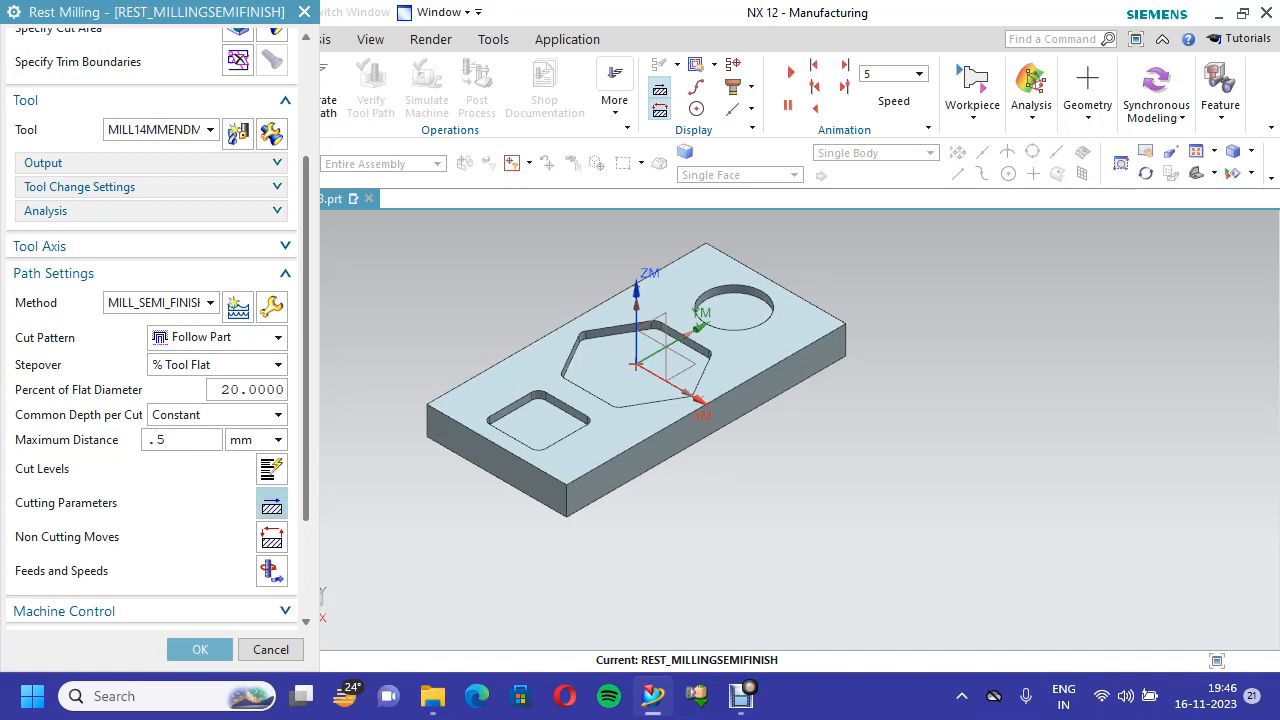
pyautogui.click(271, 507)
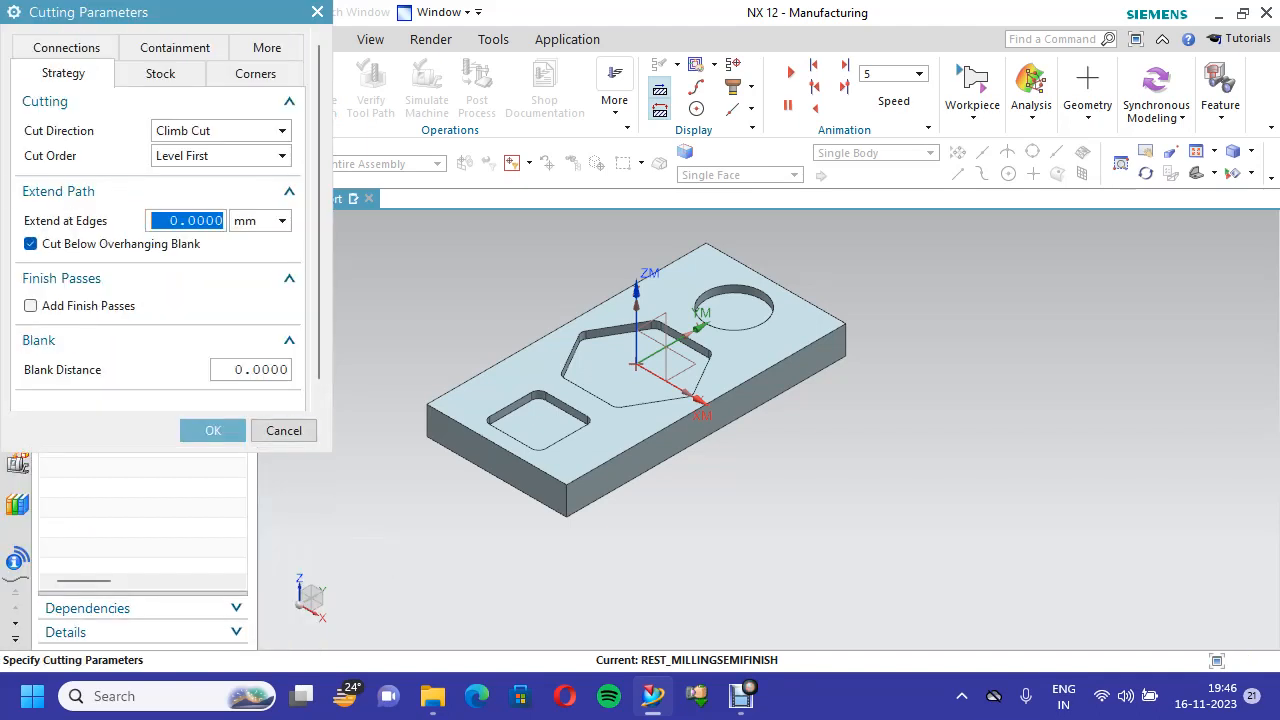
pyautogui.click(160, 73)
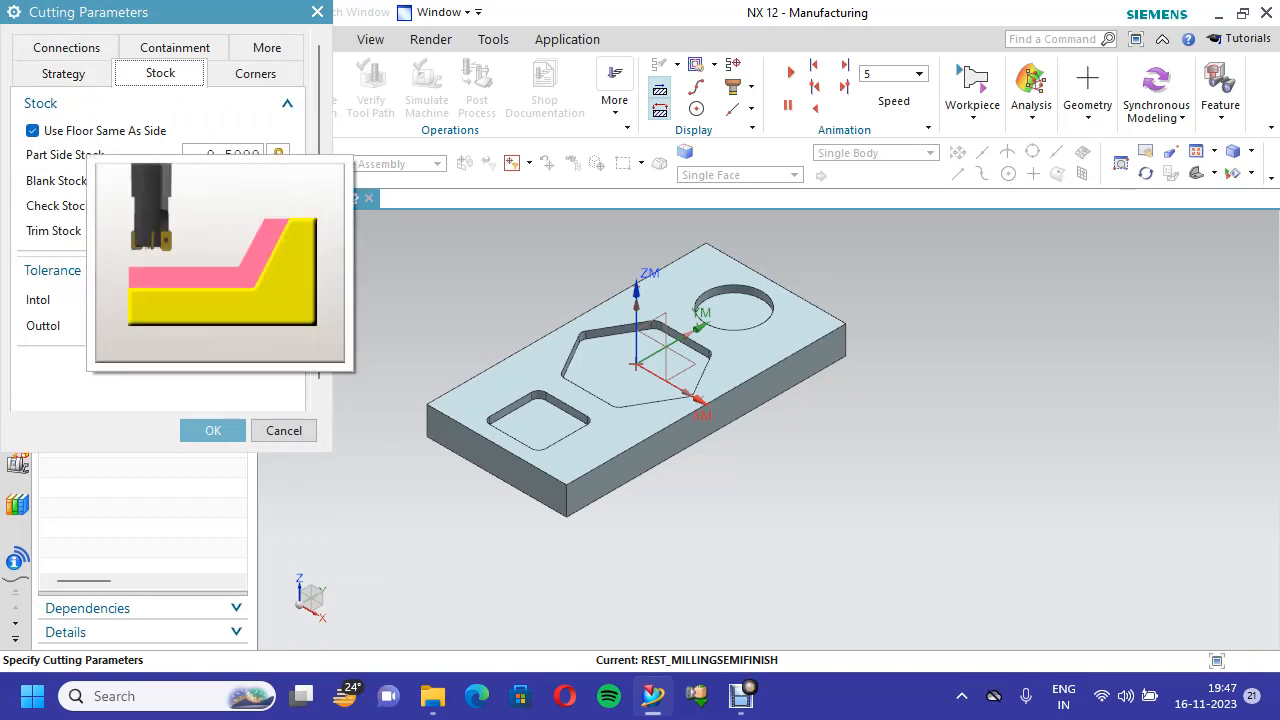
pyautogui.click(213, 430)
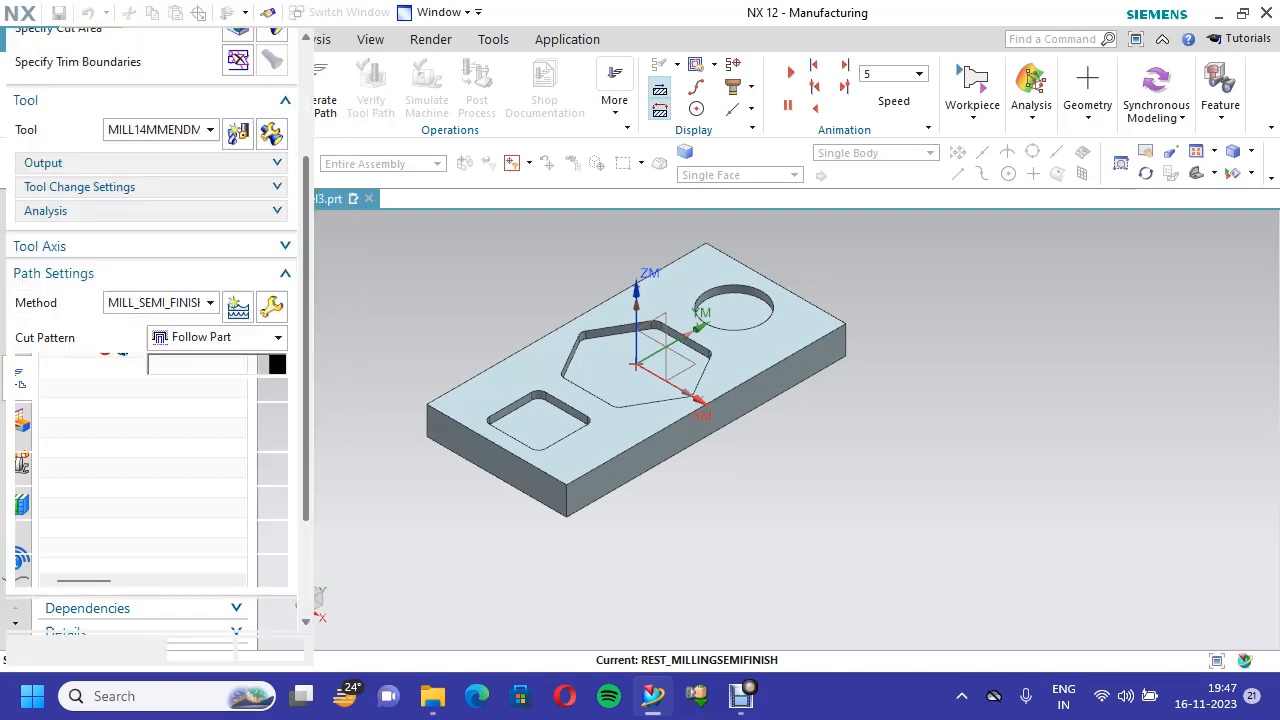
# Calculate feeds and speeds from a surface speed of 30 smm, enable feed rate optimization when generating, and generate the rest milling tool path
pyautogui.scroll(-3, 207, 428)
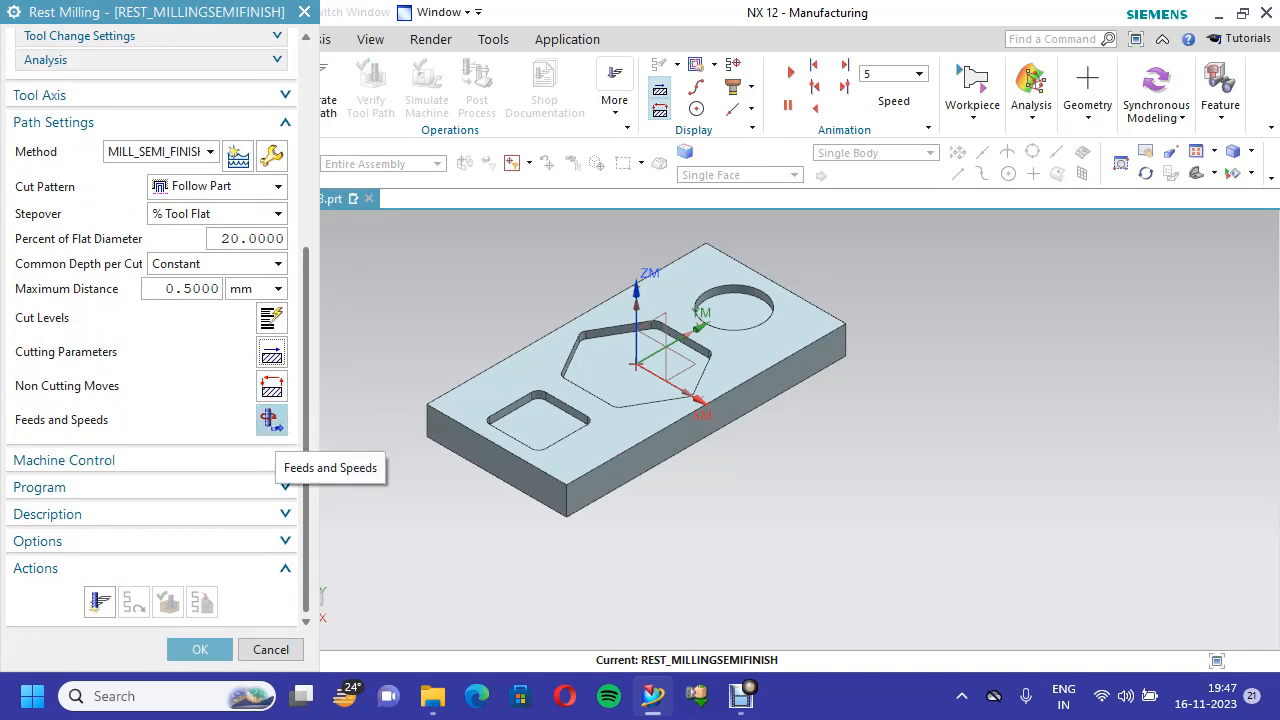
pyautogui.click(271, 420)
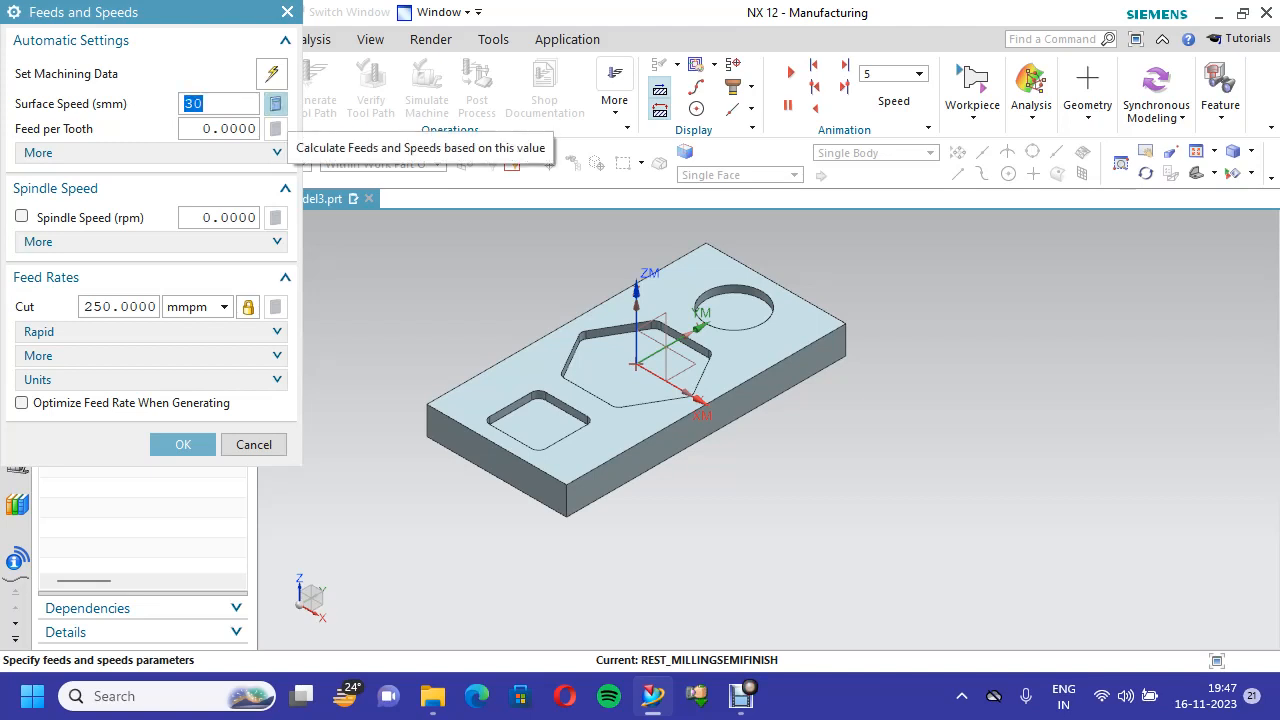
pyautogui.click(275, 103)
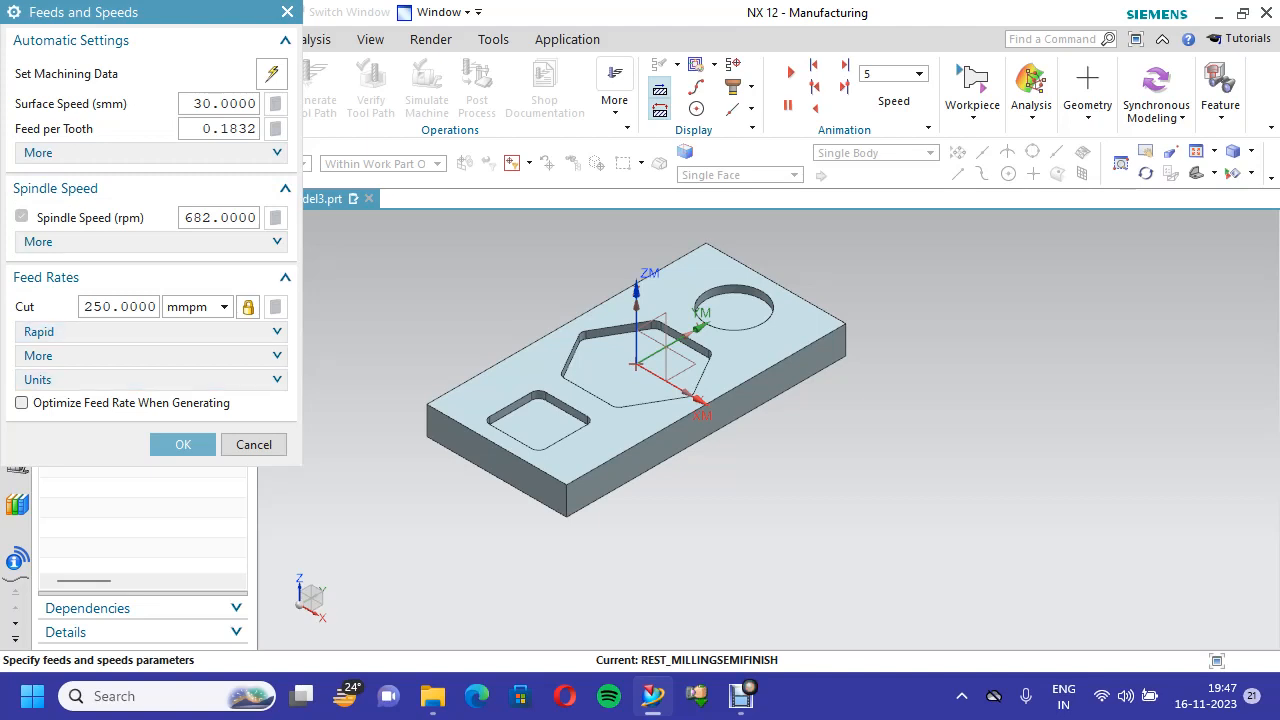
pyautogui.click(21, 402)
pyautogui.scroll(-1, 158, 332)
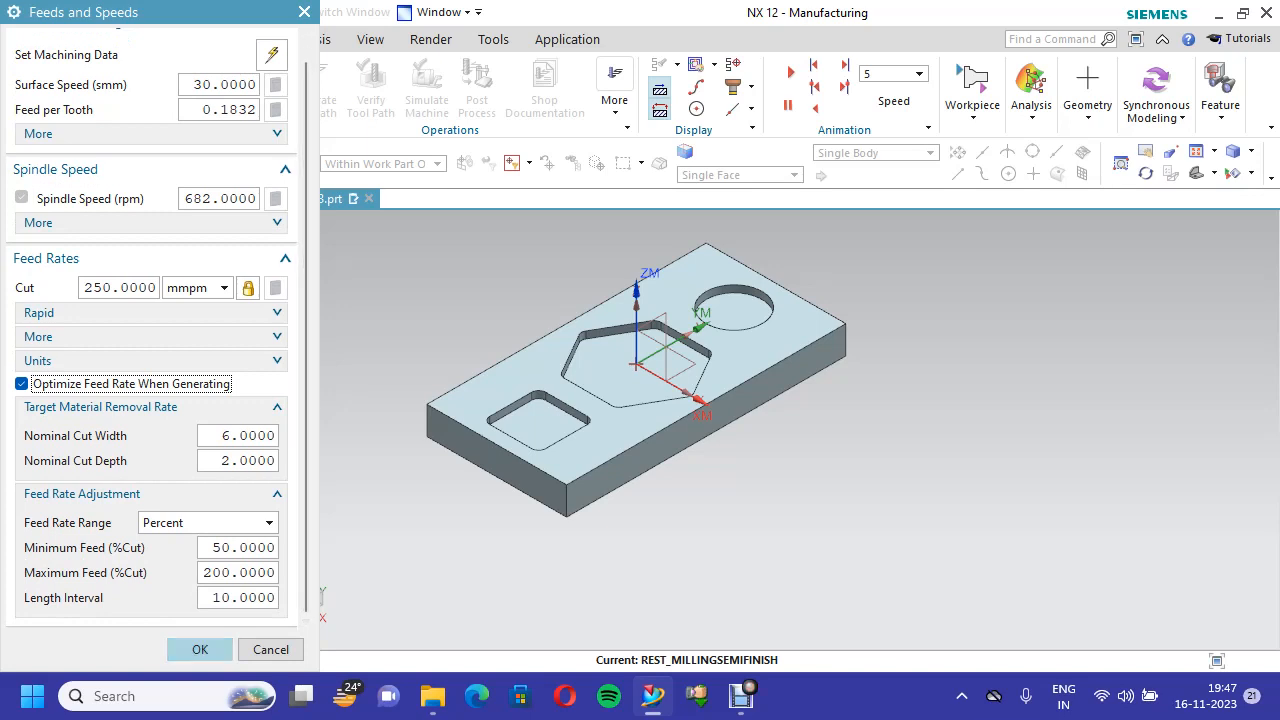
pyautogui.click(200, 650)
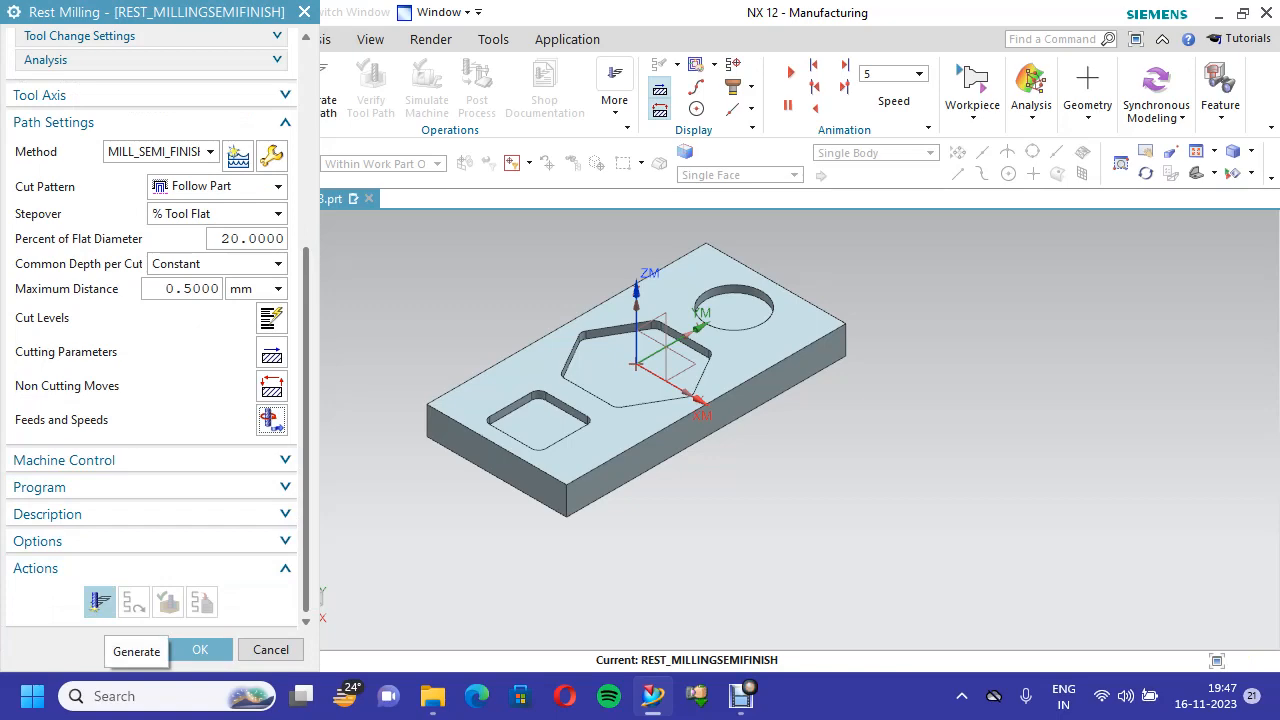
pyautogui.click(99, 601)
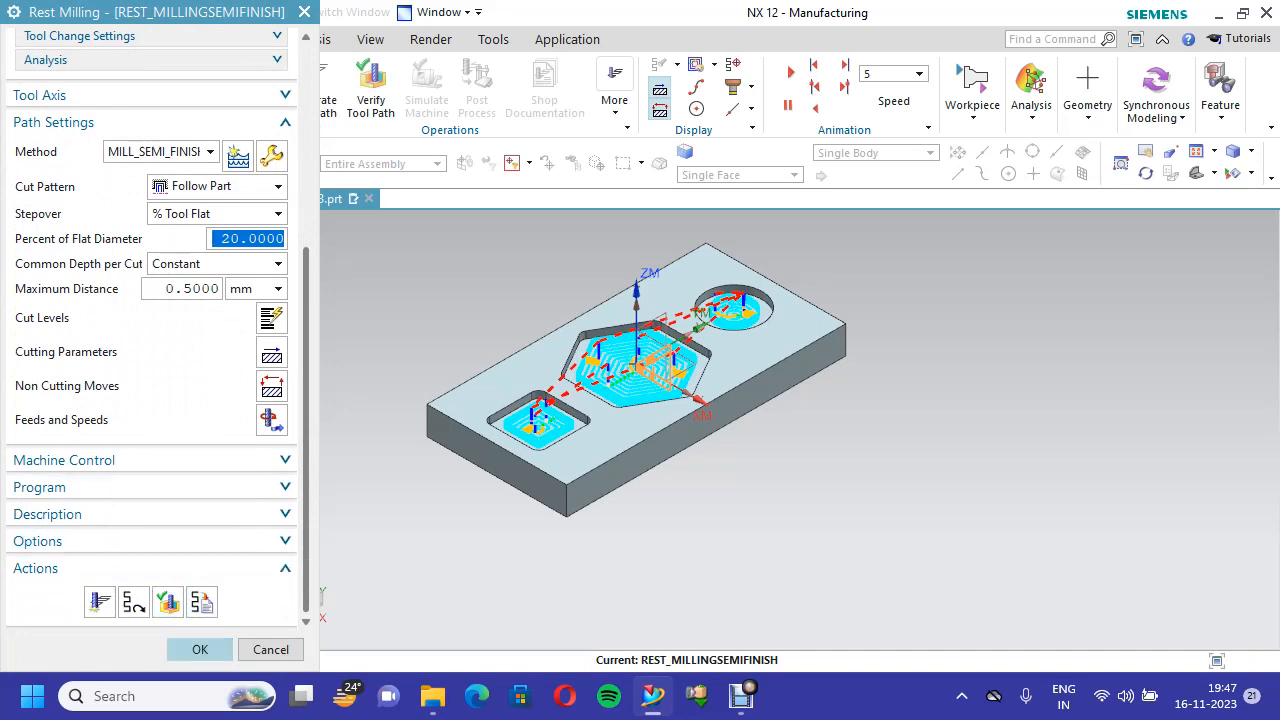
# Accept the rest milling operation and play the 3D Dynamic tool path verification of REST_MILLINGSEMIFINISH
pyautogui.click(200, 650)
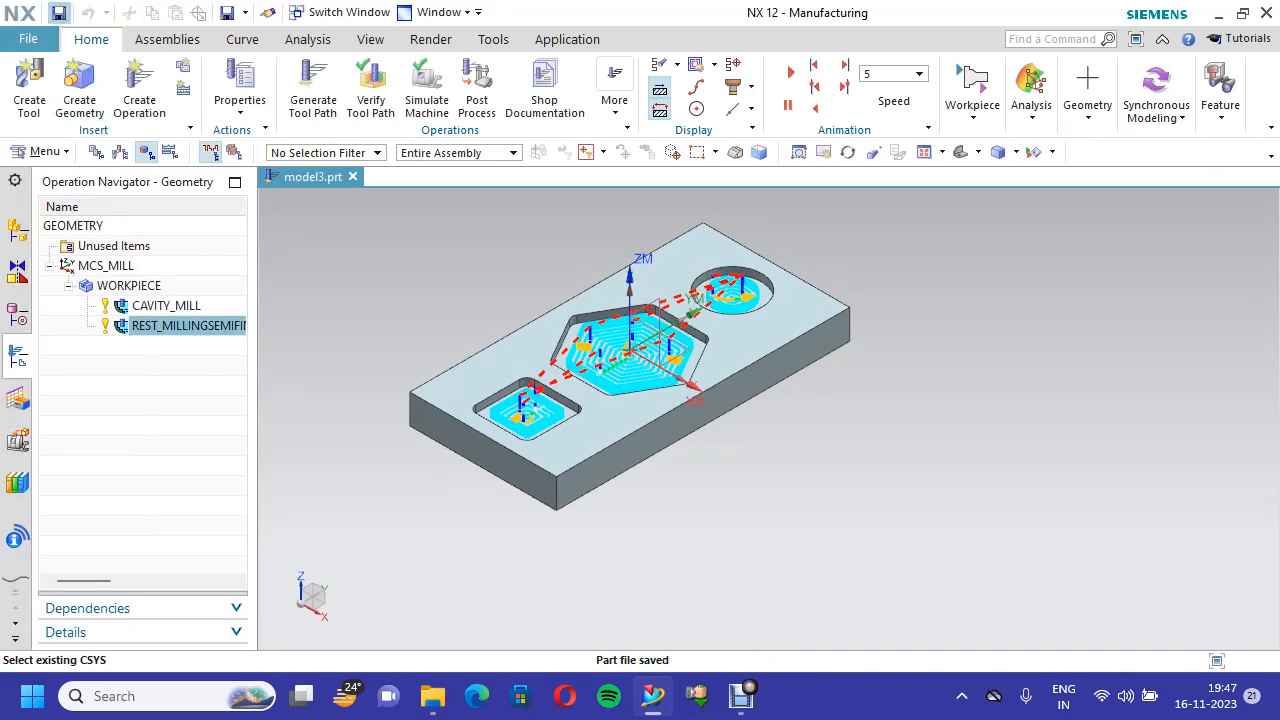
pyautogui.rightClick(200, 326)
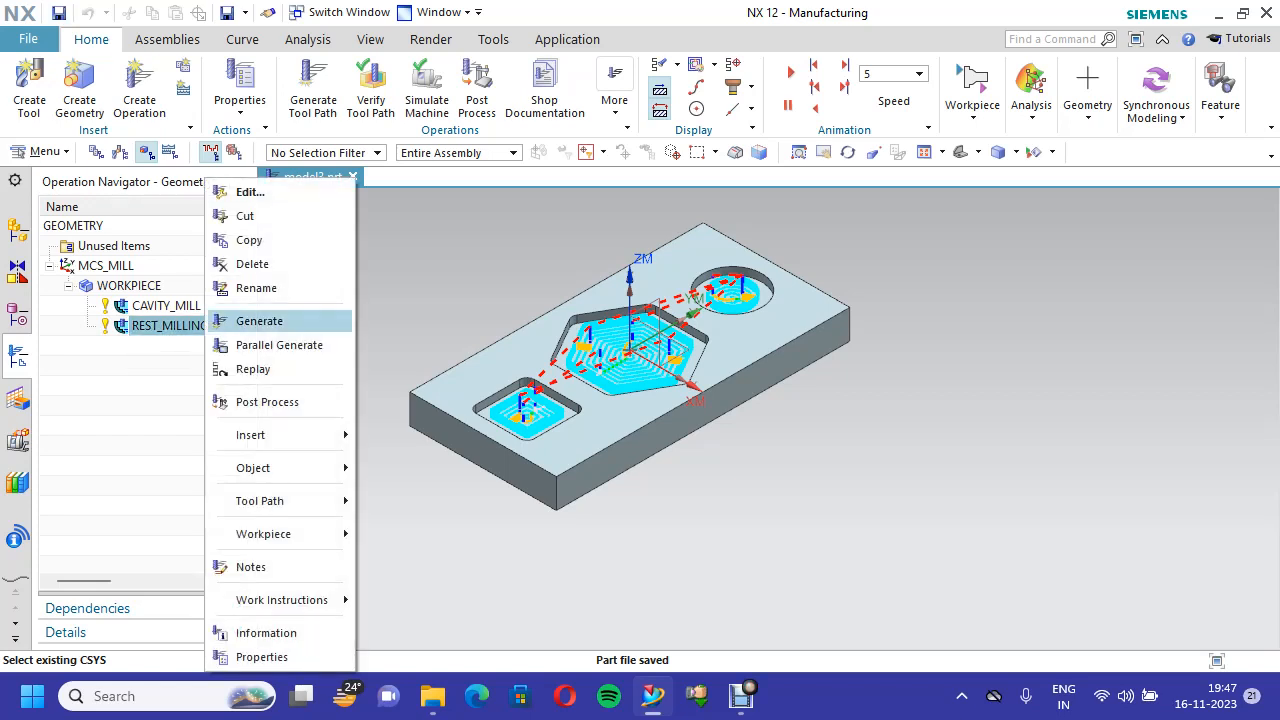
pyautogui.moveTo(300, 500)
pyautogui.click(405, 526)
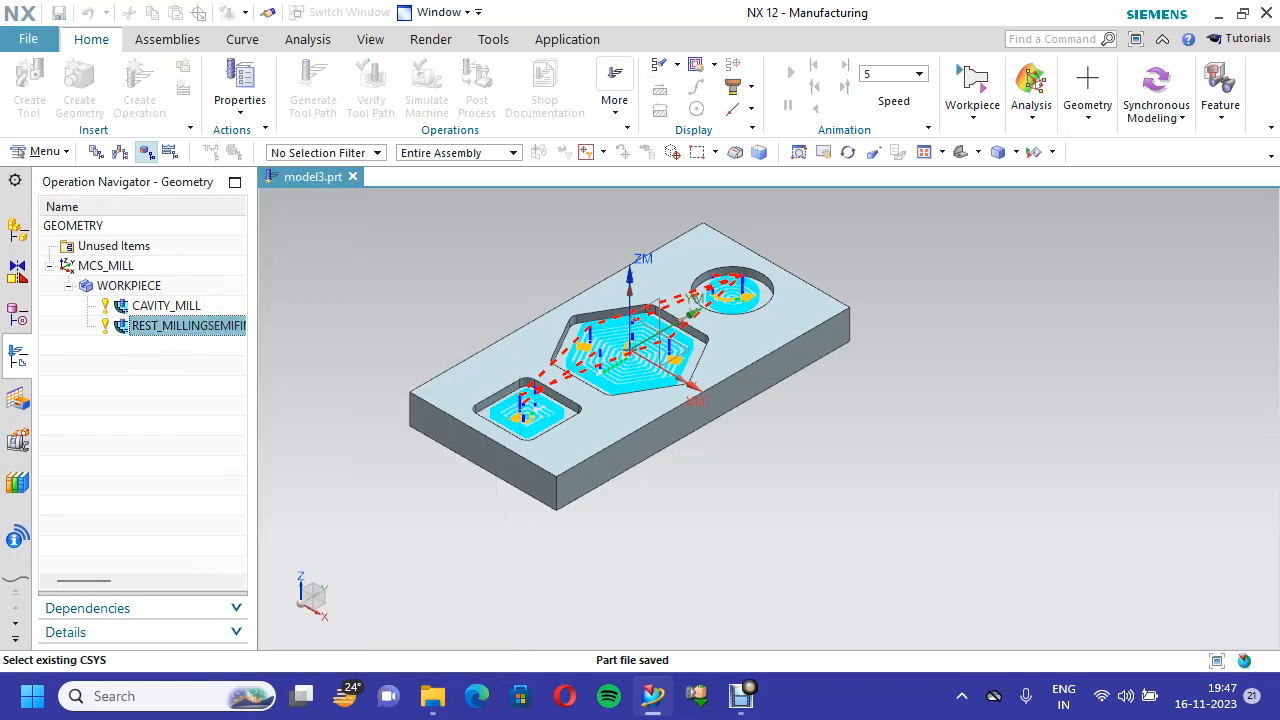
pyautogui.scroll(-1, 410, 320)
pyautogui.scroll(2, 413, 319)
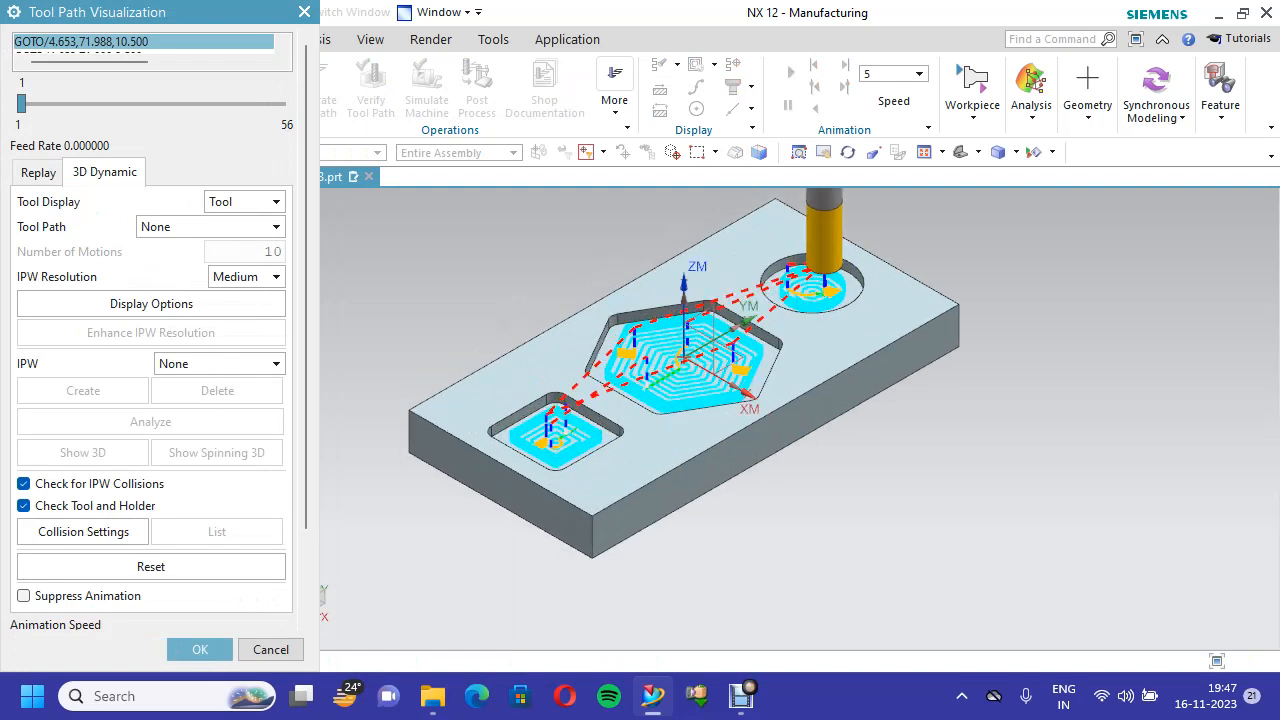
pyautogui.scroll(-3, 155, 330)
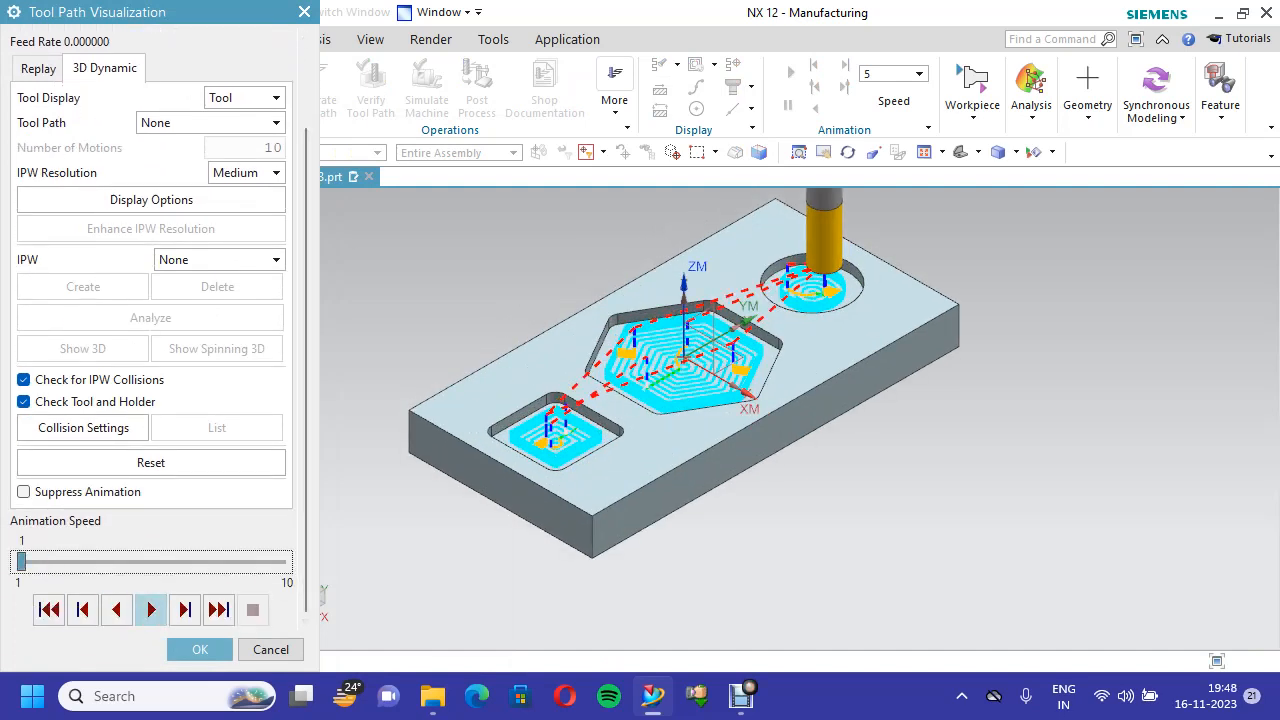
pyautogui.click(151, 609)
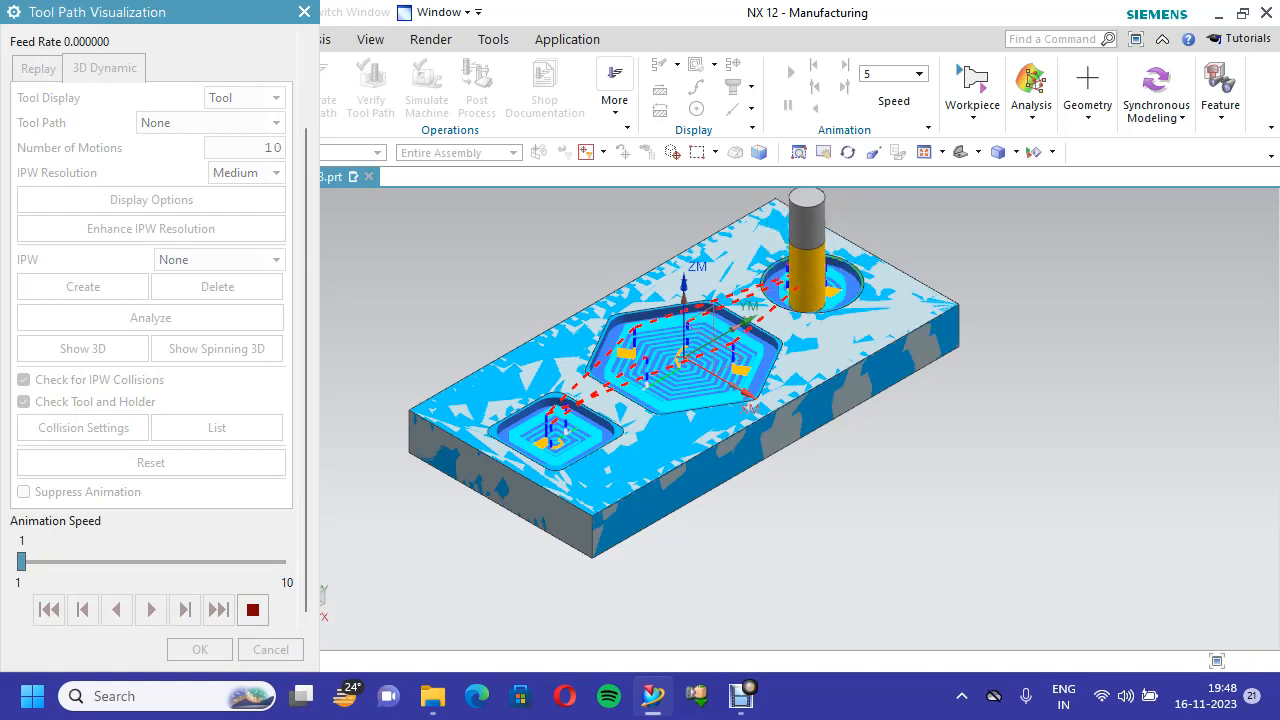
# Examine the material removal in the square, hexagonal and circular pockets while the 3D Dynamic simulation runs
pyautogui.scroll(2, 809, 260)
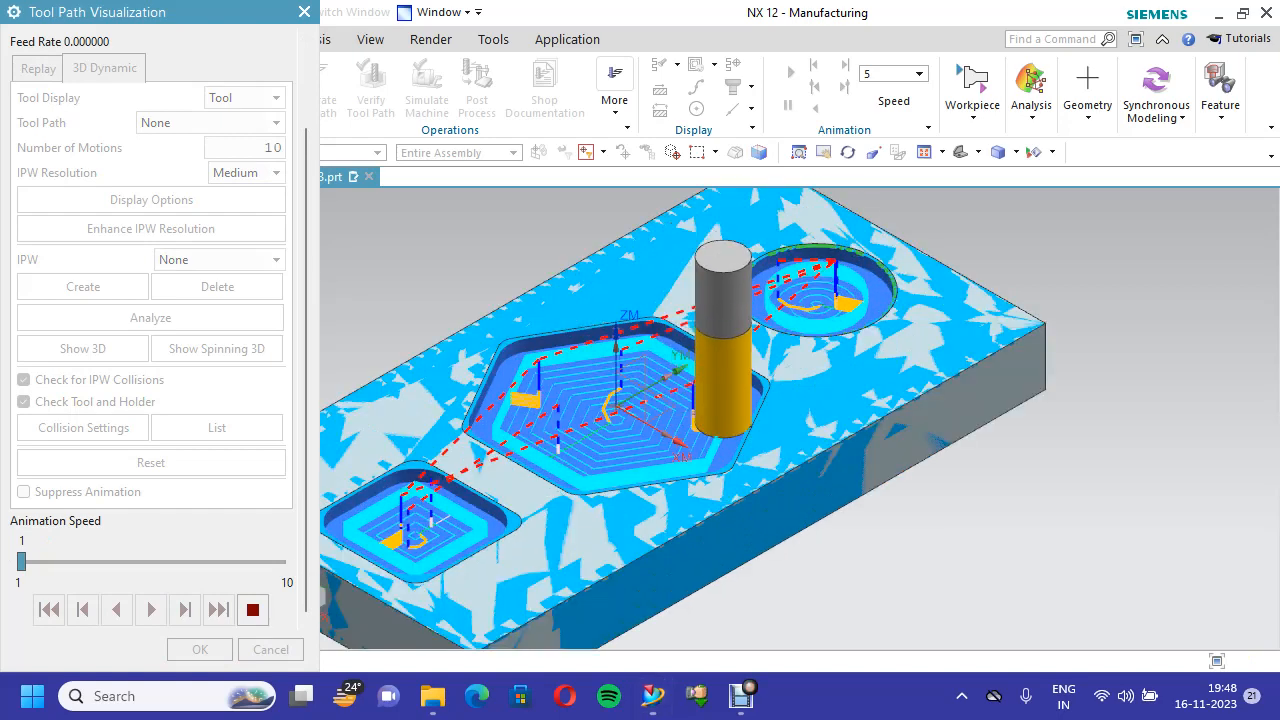
pyautogui.scroll(4, 660, 335)
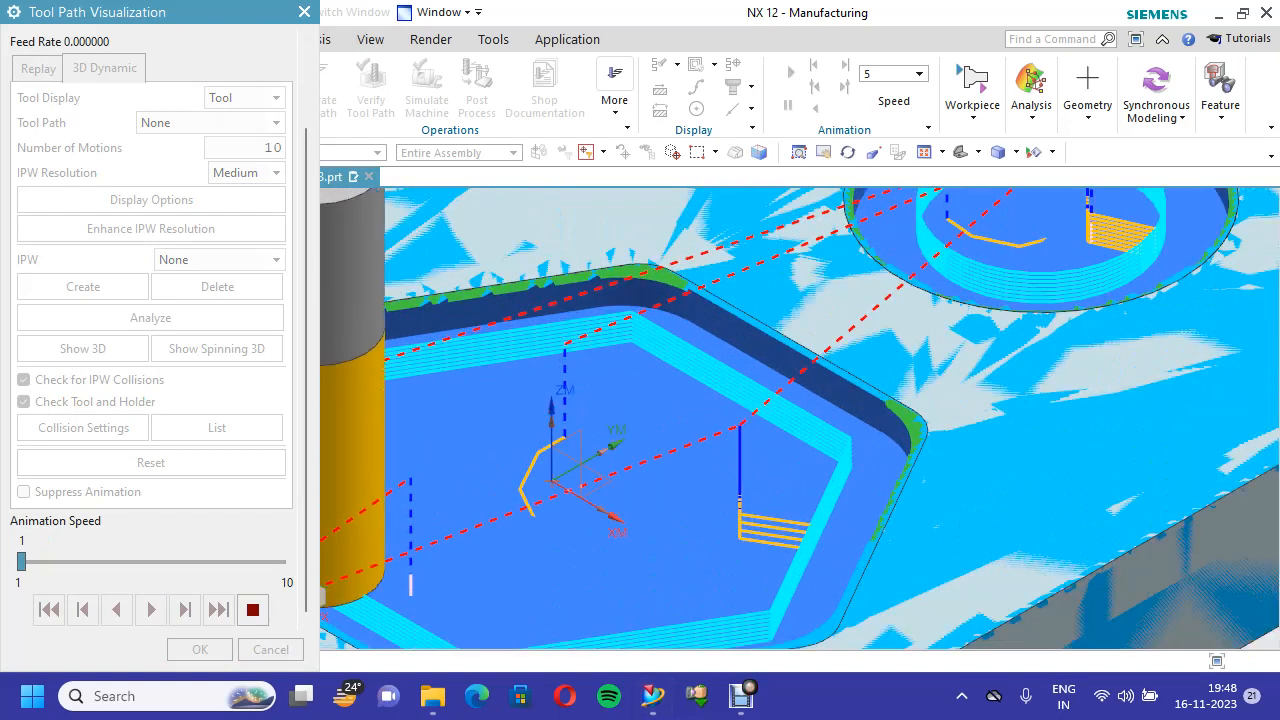
pyautogui.scroll(3, 559, 381)
pyautogui.scroll(-2, 559, 381)
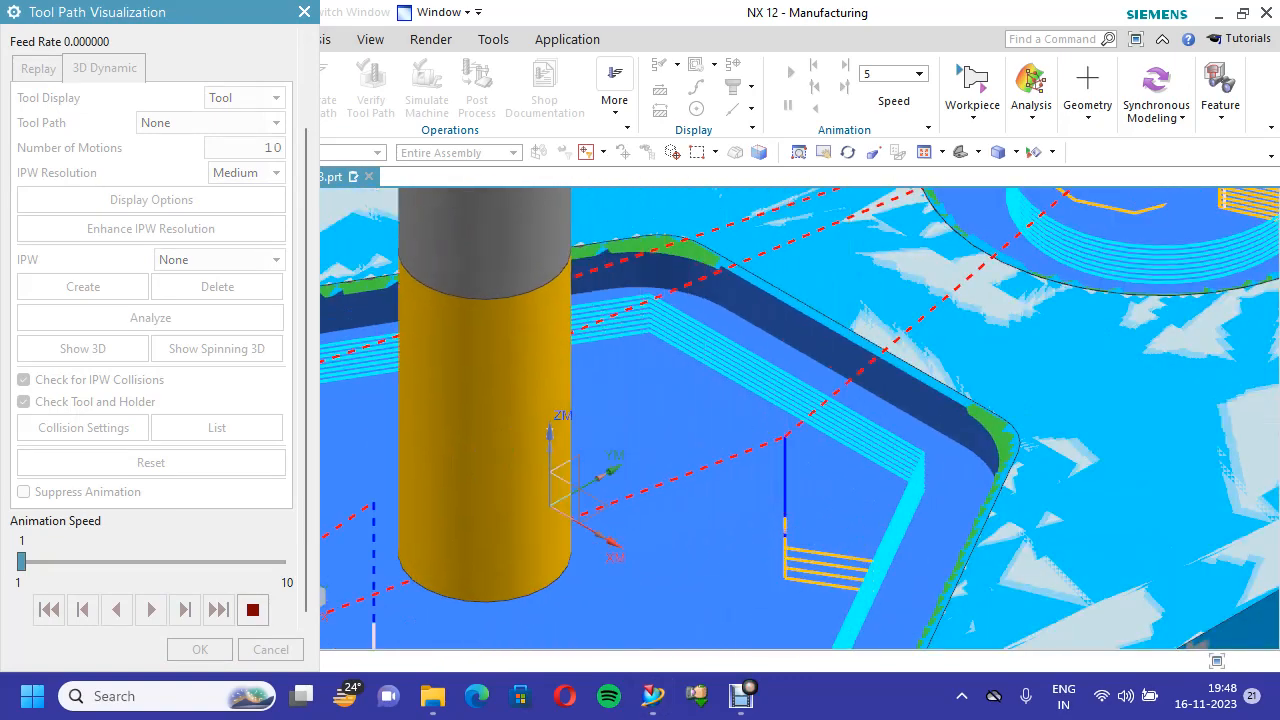
pyautogui.scroll(-1, 530, 345)
pyautogui.scroll(-2, 560, 440)
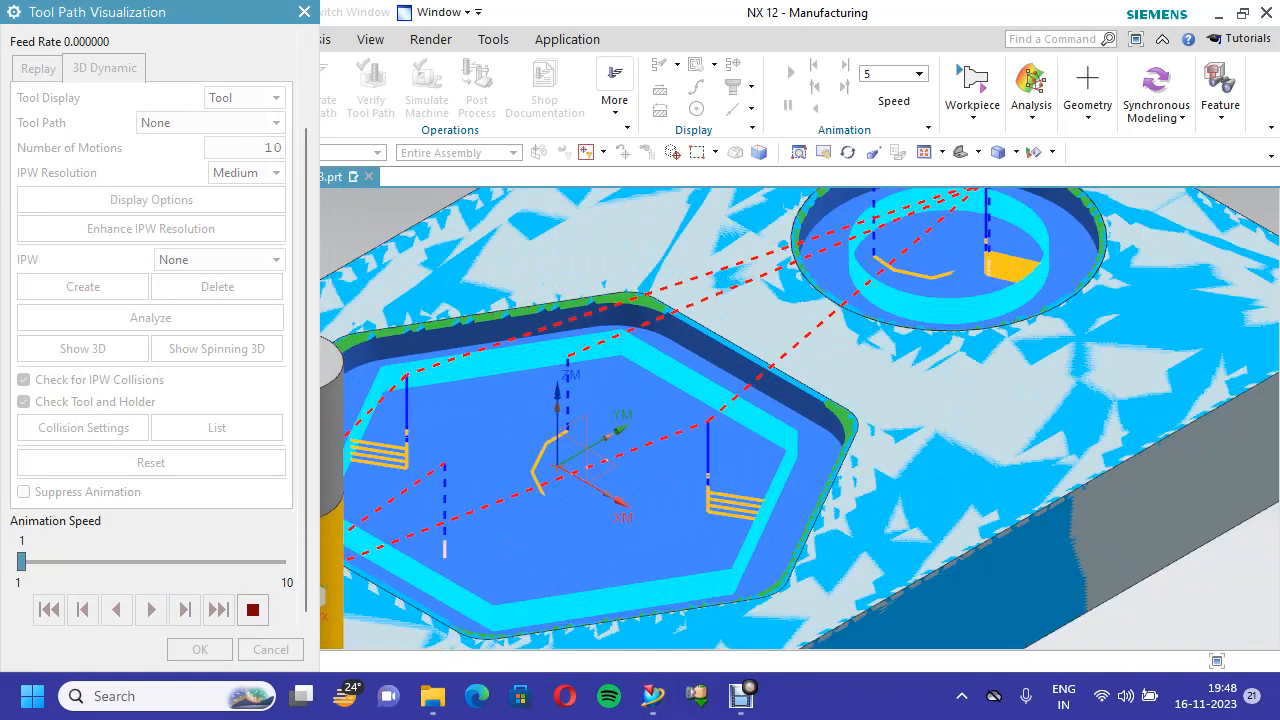
pyautogui.scroll(-1, 560, 440)
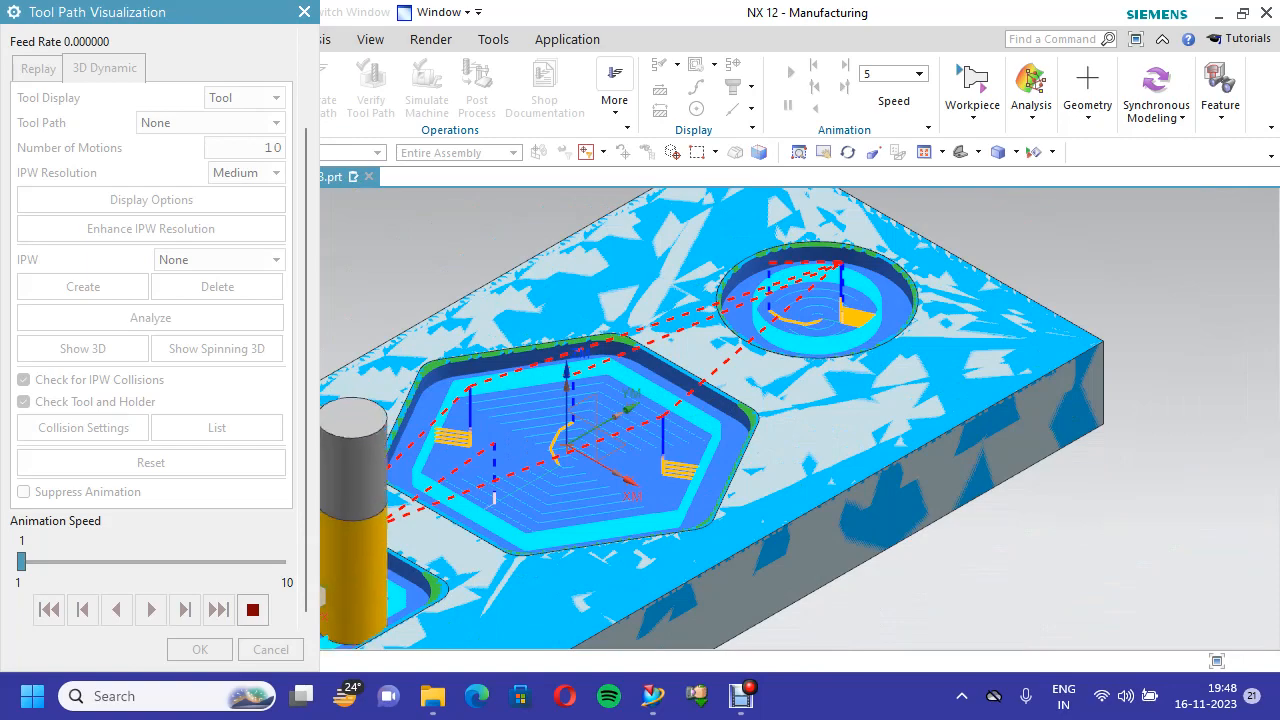
pyautogui.scroll(-2, 465, 498)
pyautogui.scroll(-1, 465, 498)
pyautogui.rightClick(401, 498)
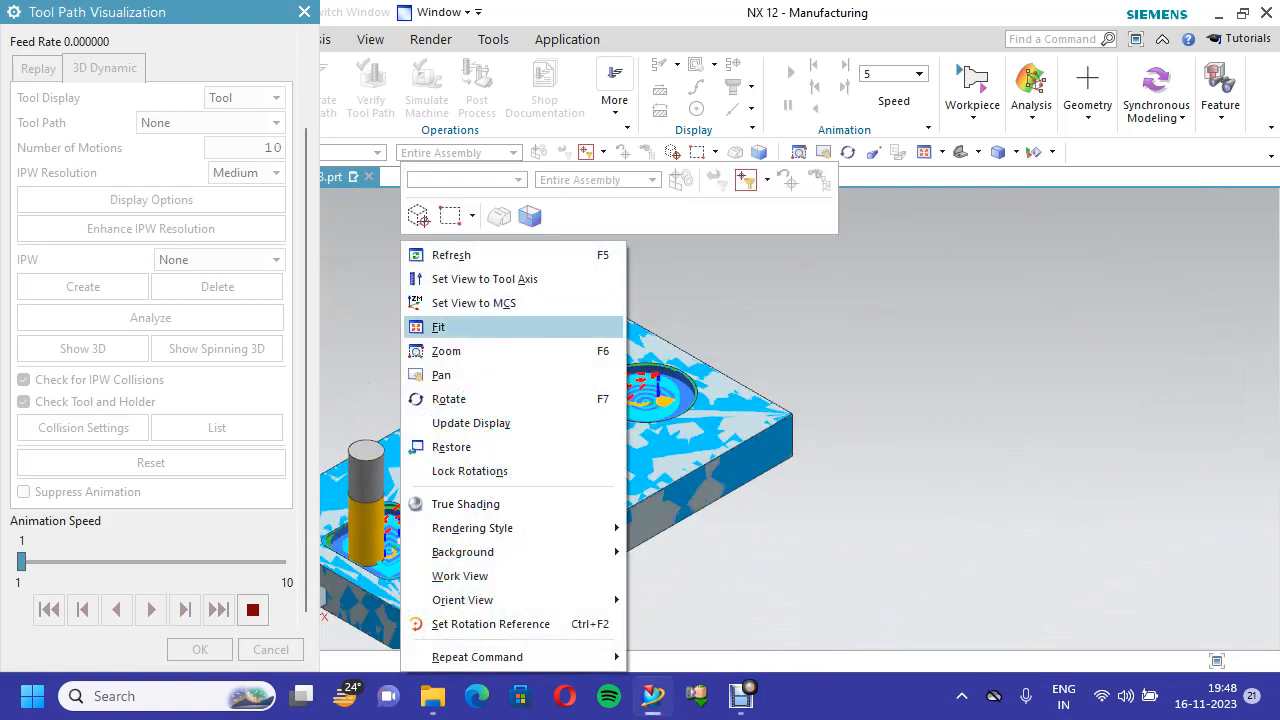
pyautogui.click(438, 327)
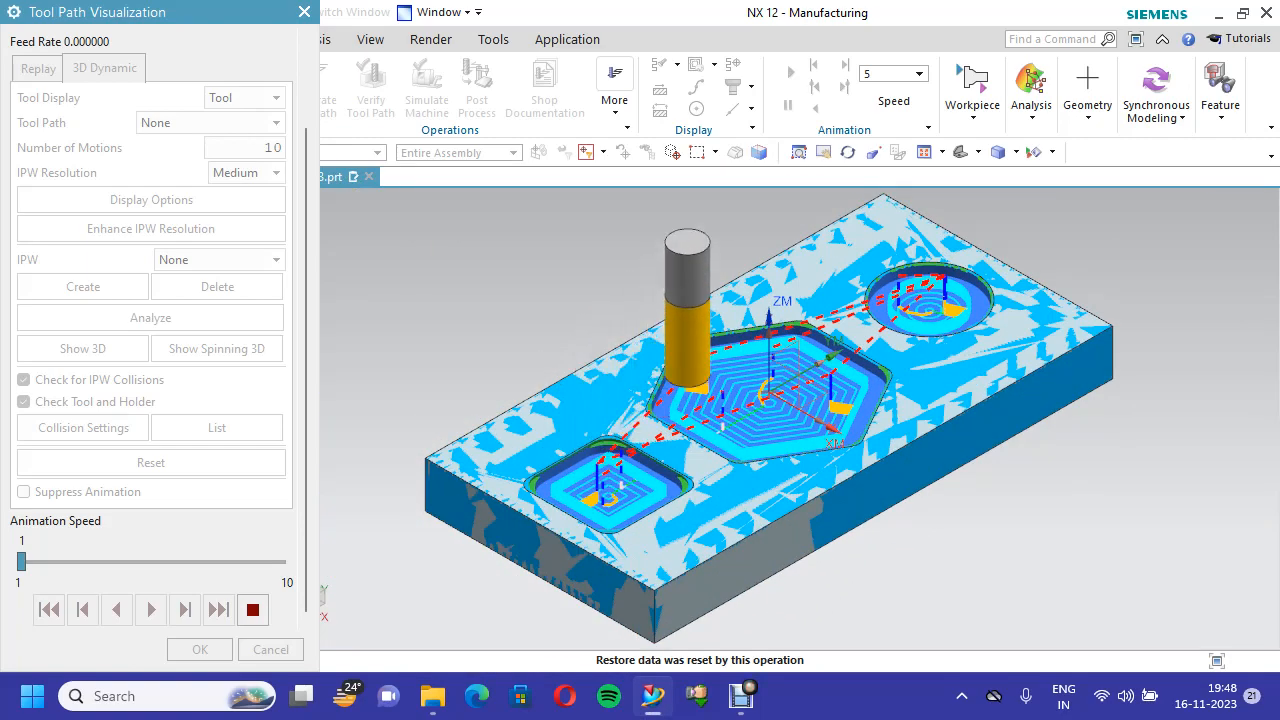
pyautogui.scroll(2, 657, 532)
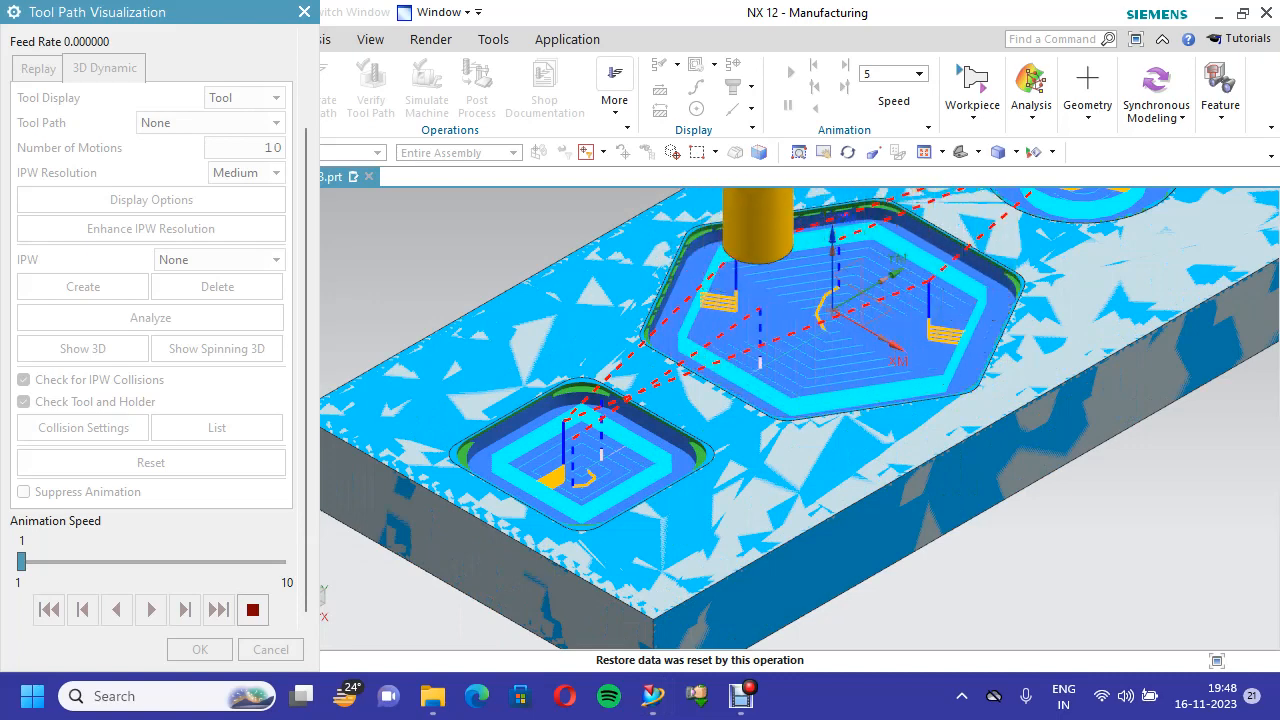
pyautogui.scroll(-2, 979, 461)
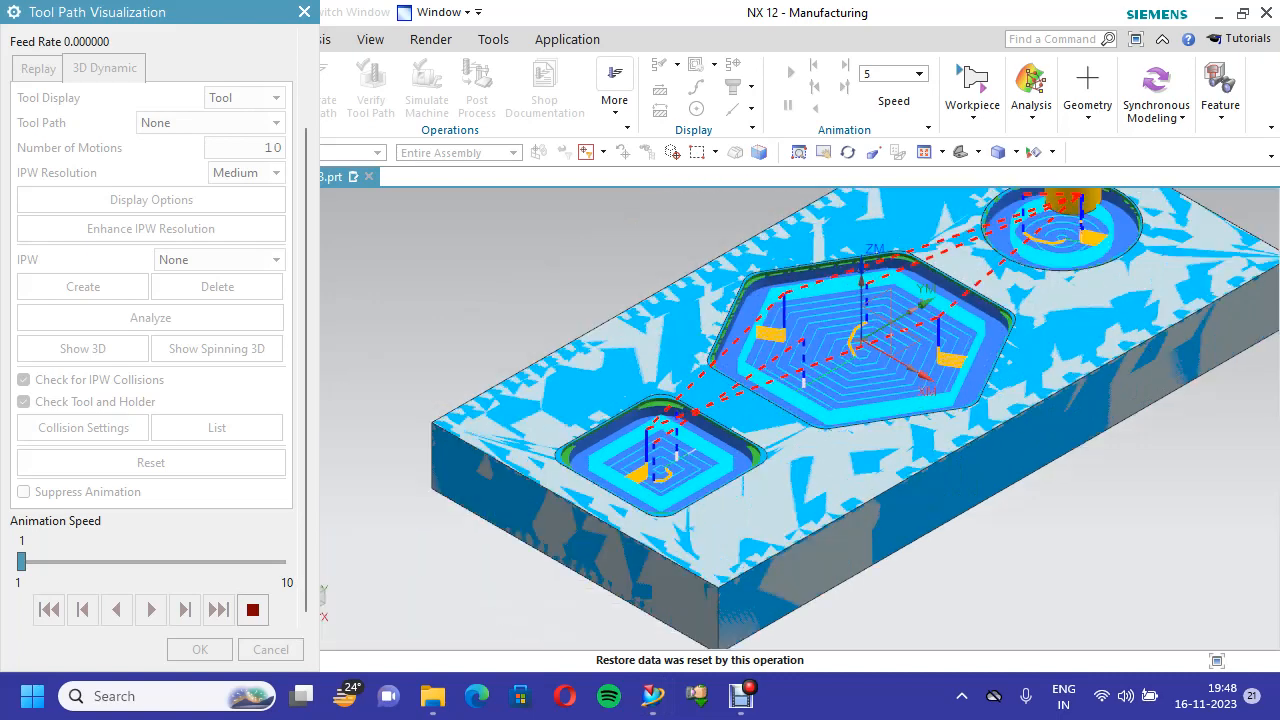
pyautogui.scroll(2, 1040, 270)
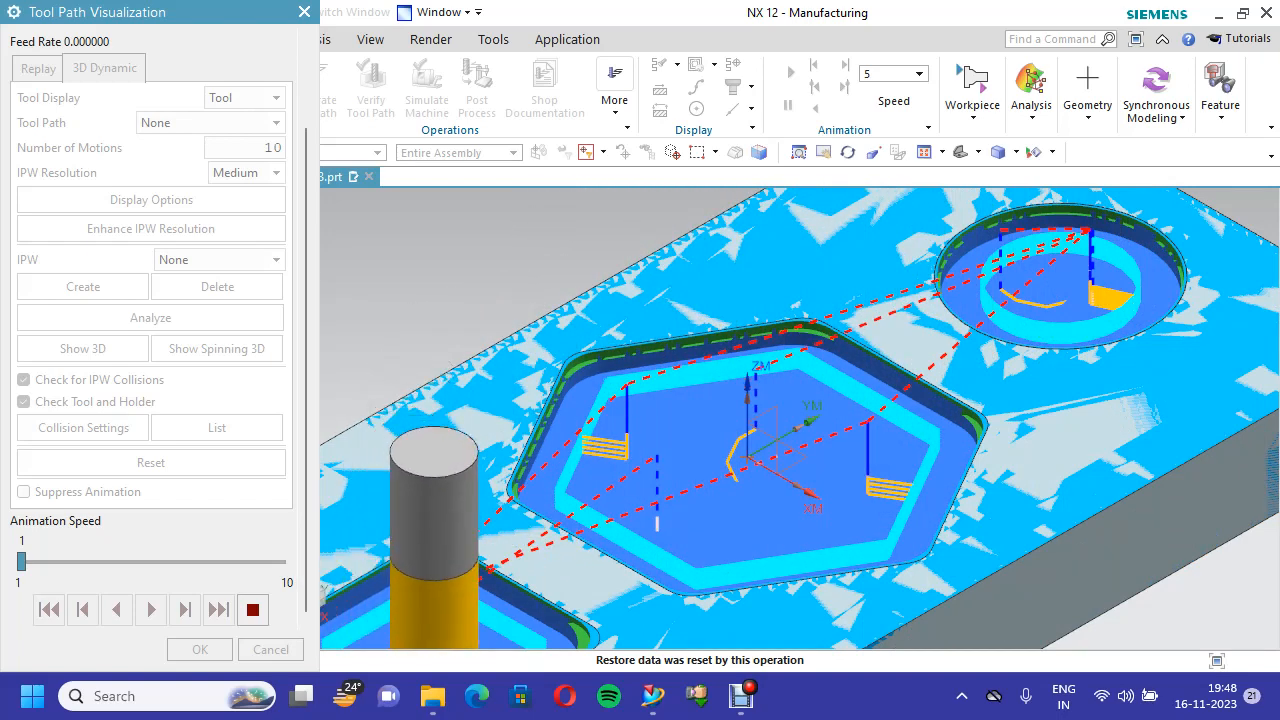
pyautogui.scroll(-2, 1022, 264)
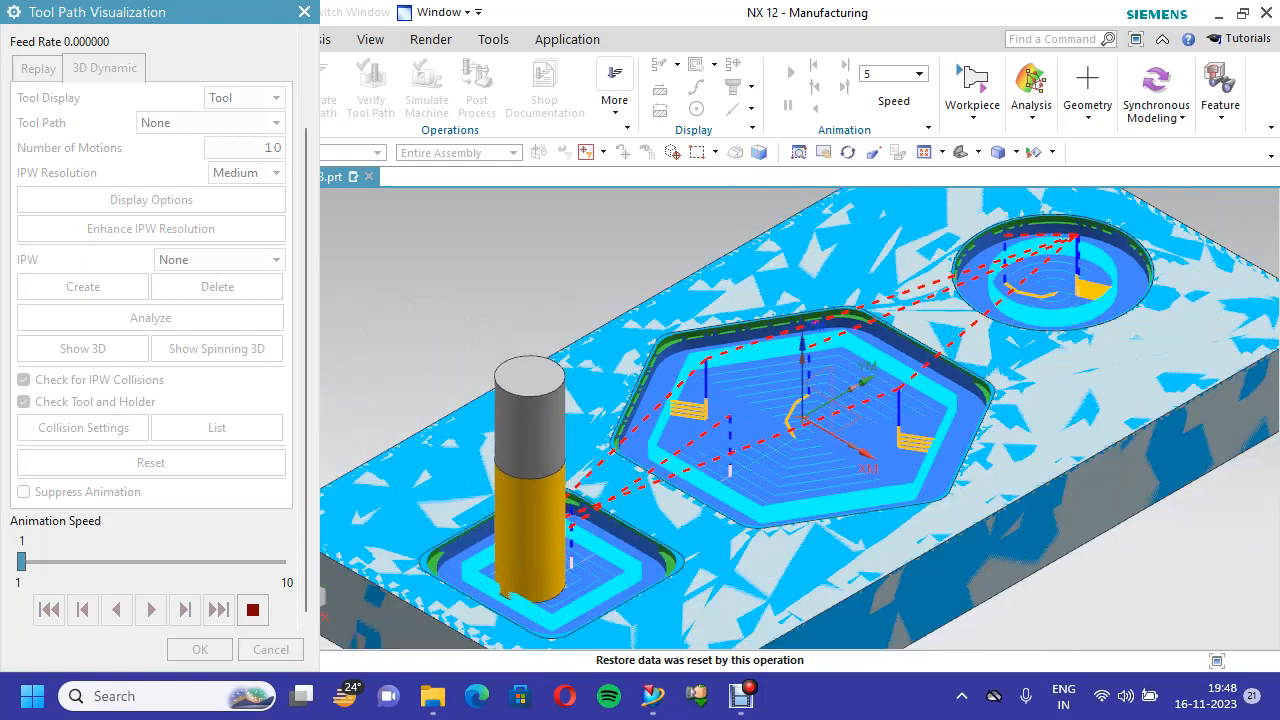
pyautogui.scroll(3, 571, 495)
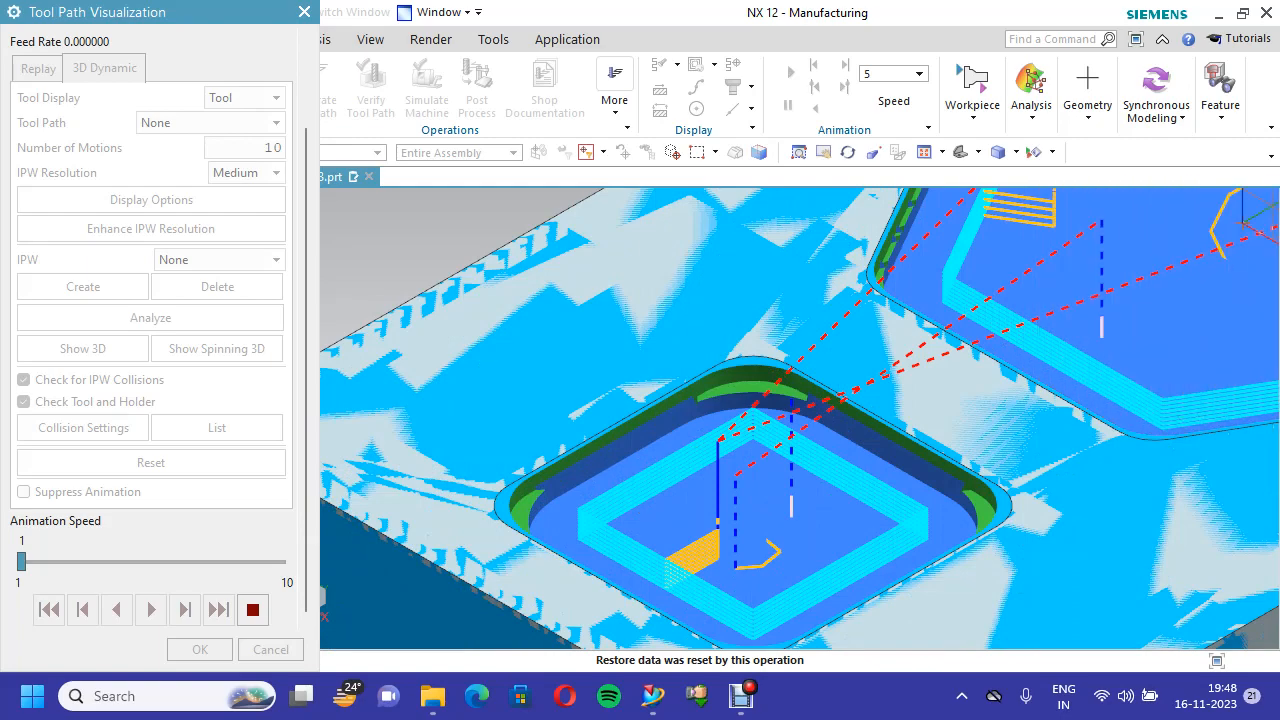
pyautogui.scroll(-1, 785, 472)
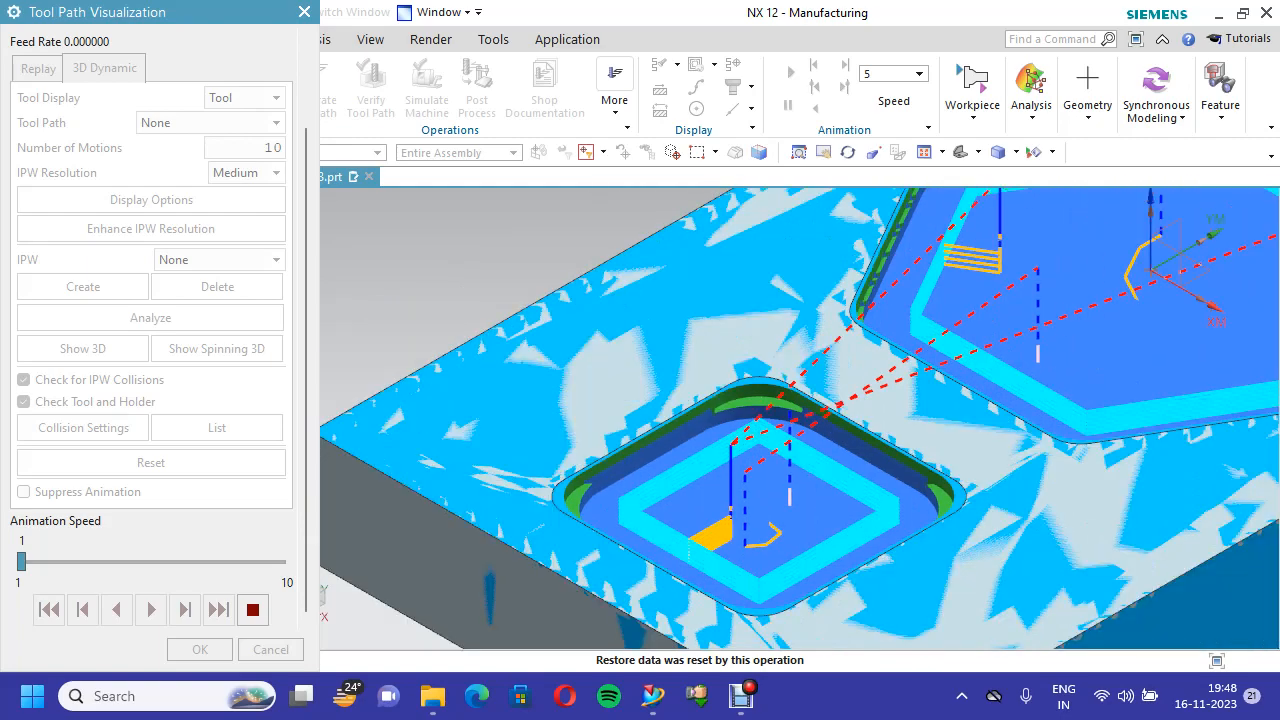
pyautogui.scroll(-1, 765, 492)
pyautogui.scroll(-4, 1038, 420)
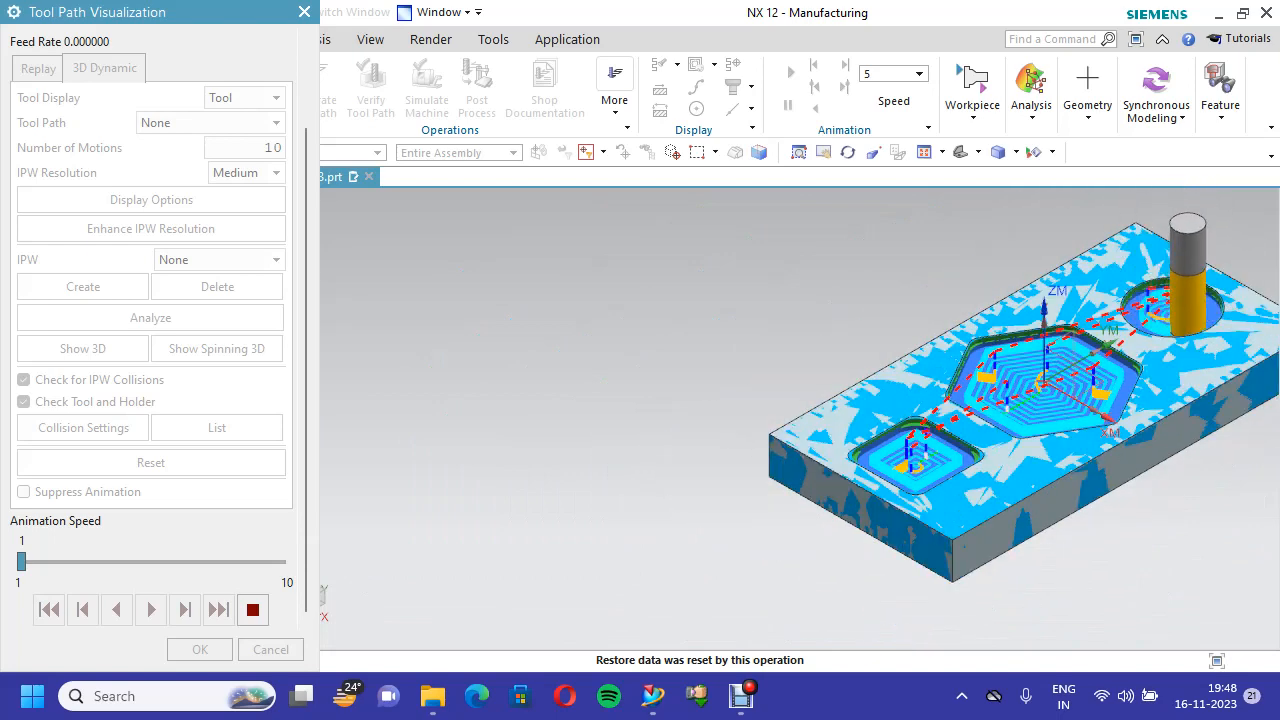
pyautogui.scroll(1, 962, 419)
pyautogui.scroll(1, 1264, 260)
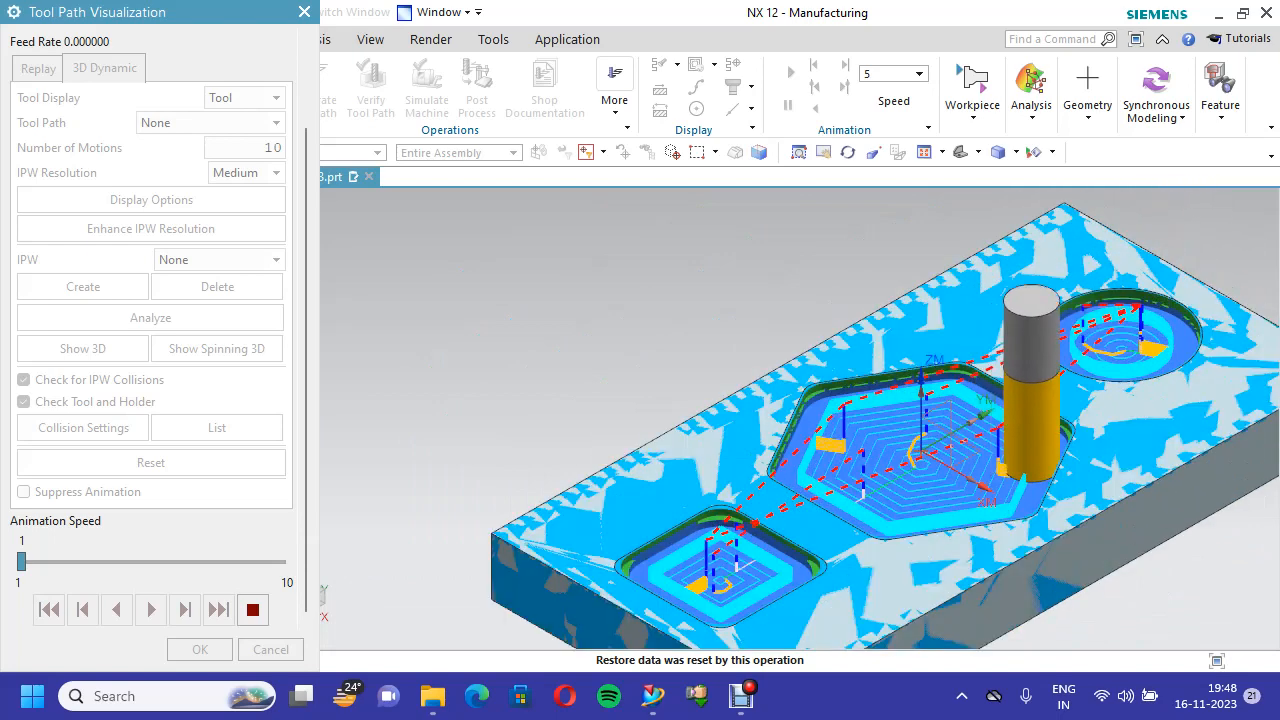
pyautogui.scroll(1, 912, 455)
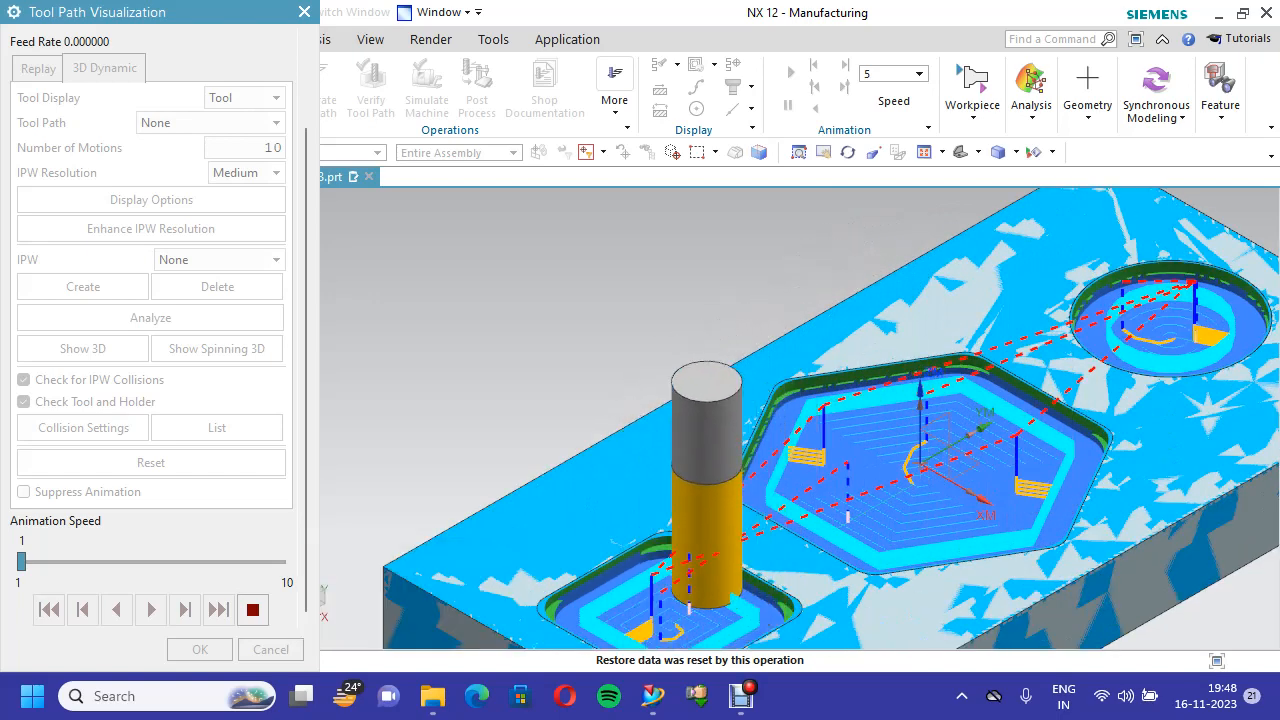
# Run the rest of the simulation at animation speed 3, accept the visualization and save the part file
pyautogui.moveTo(21, 562); pyautogui.dragTo(50, 562)
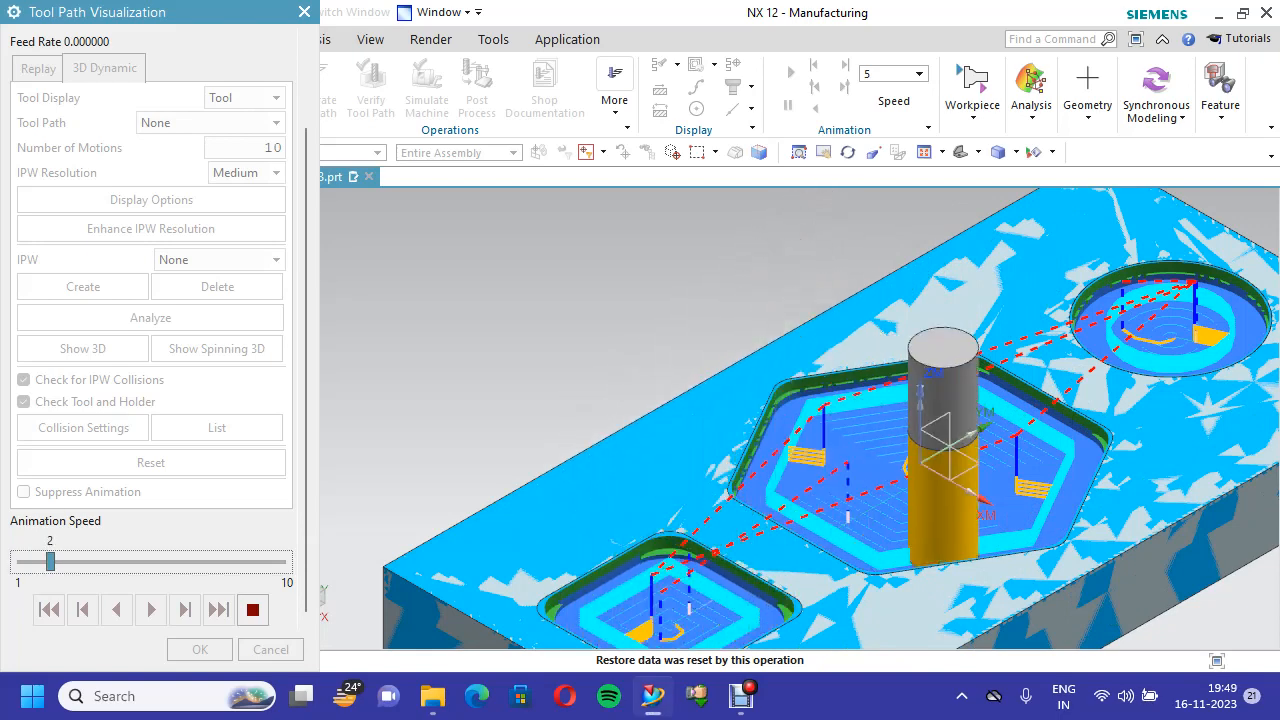
pyautogui.press('Right')
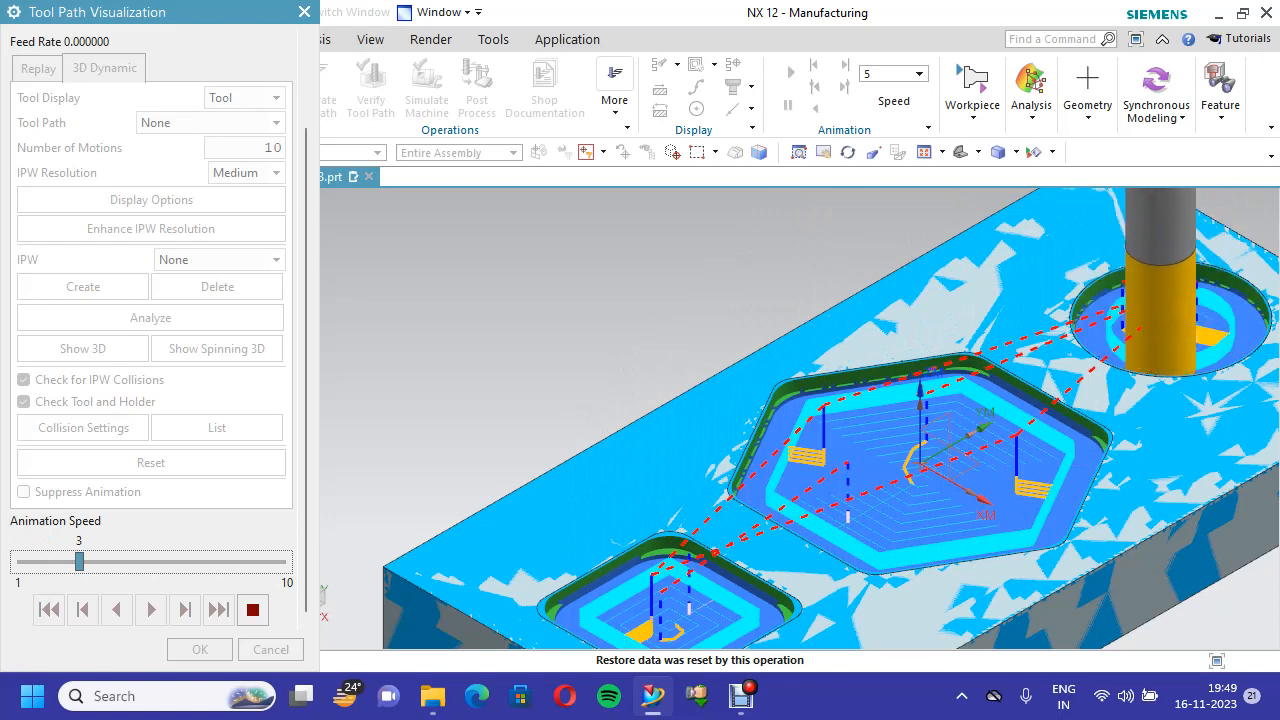
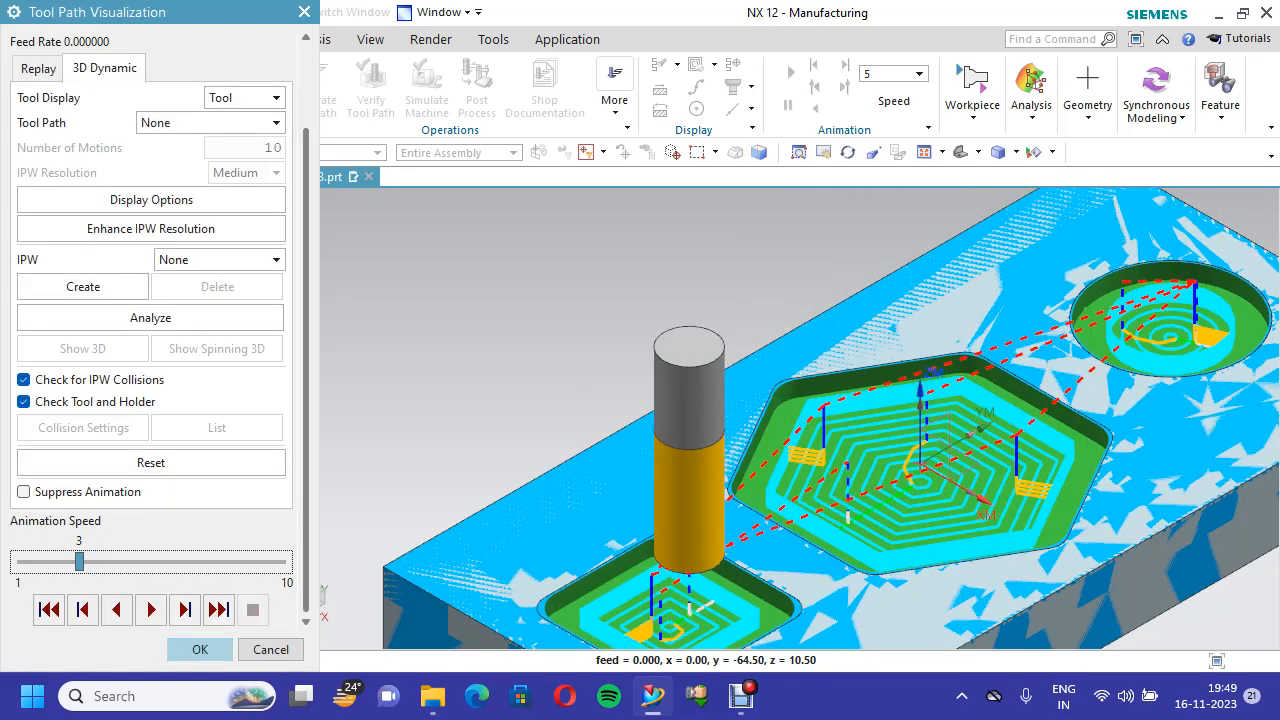
pyautogui.click(200, 649)
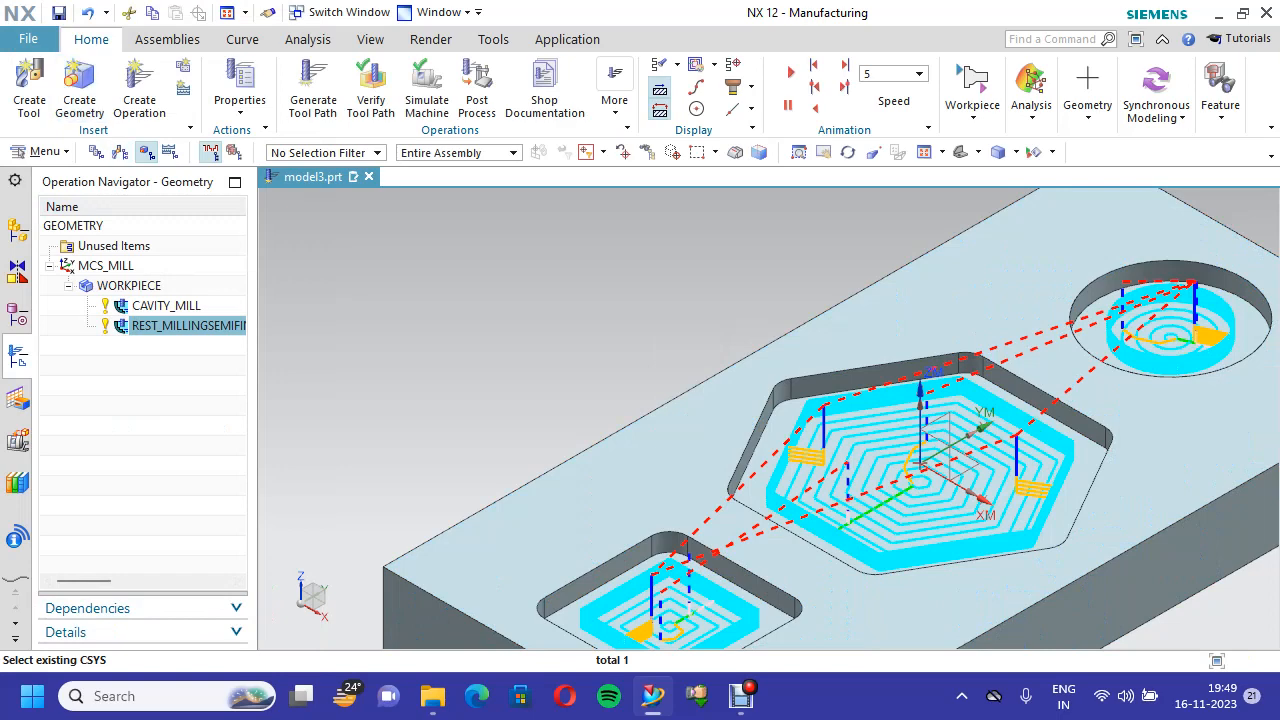
pyautogui.hotkey('ctrl', 's')
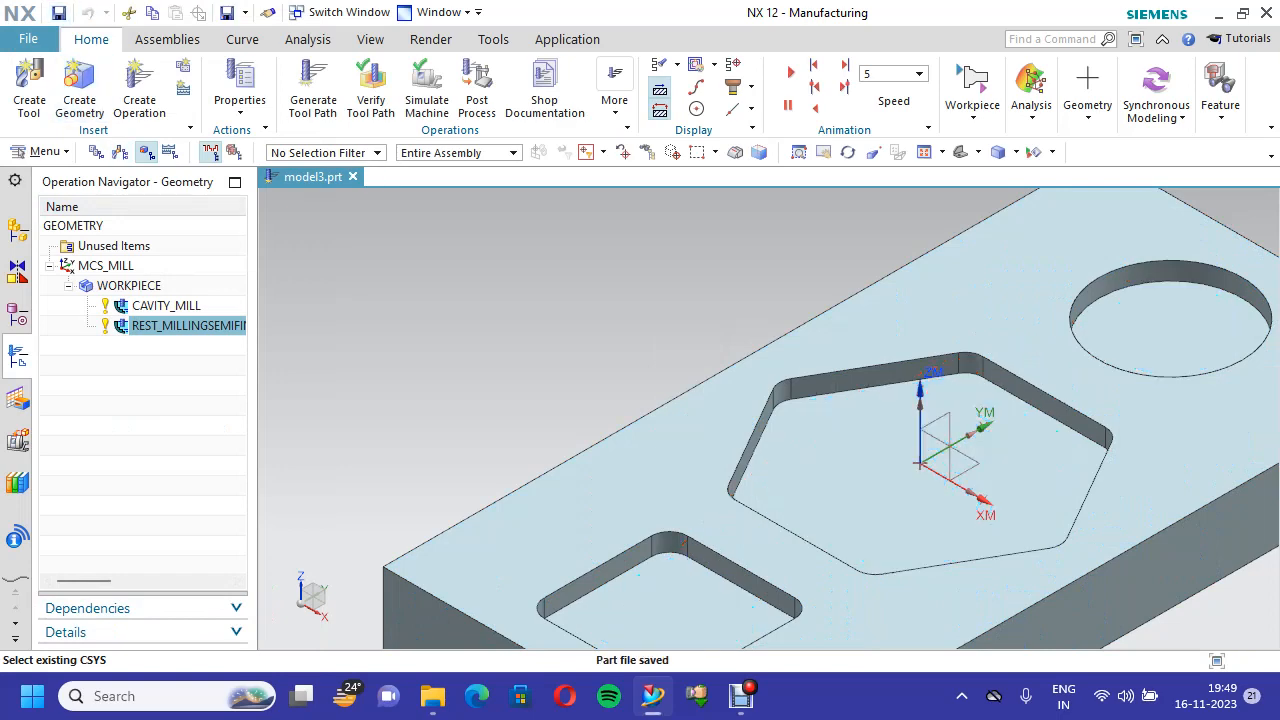
# Duplicate the REST_MILLINGSEMIFINISH operation under WORKPIECE in the widened operation list
pyautogui.moveTo(252, 400); pyautogui.dragTo(316, 400)
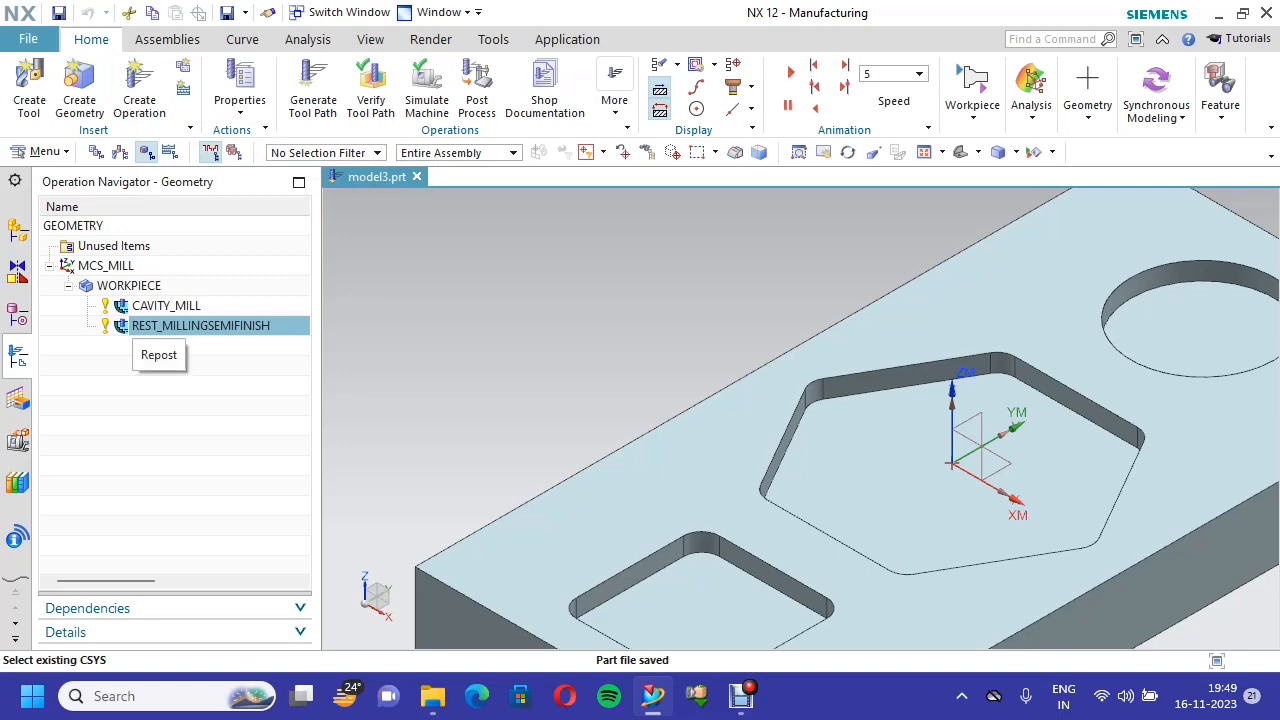
pyautogui.rightClick(253, 326)
pyautogui.click(290, 240)
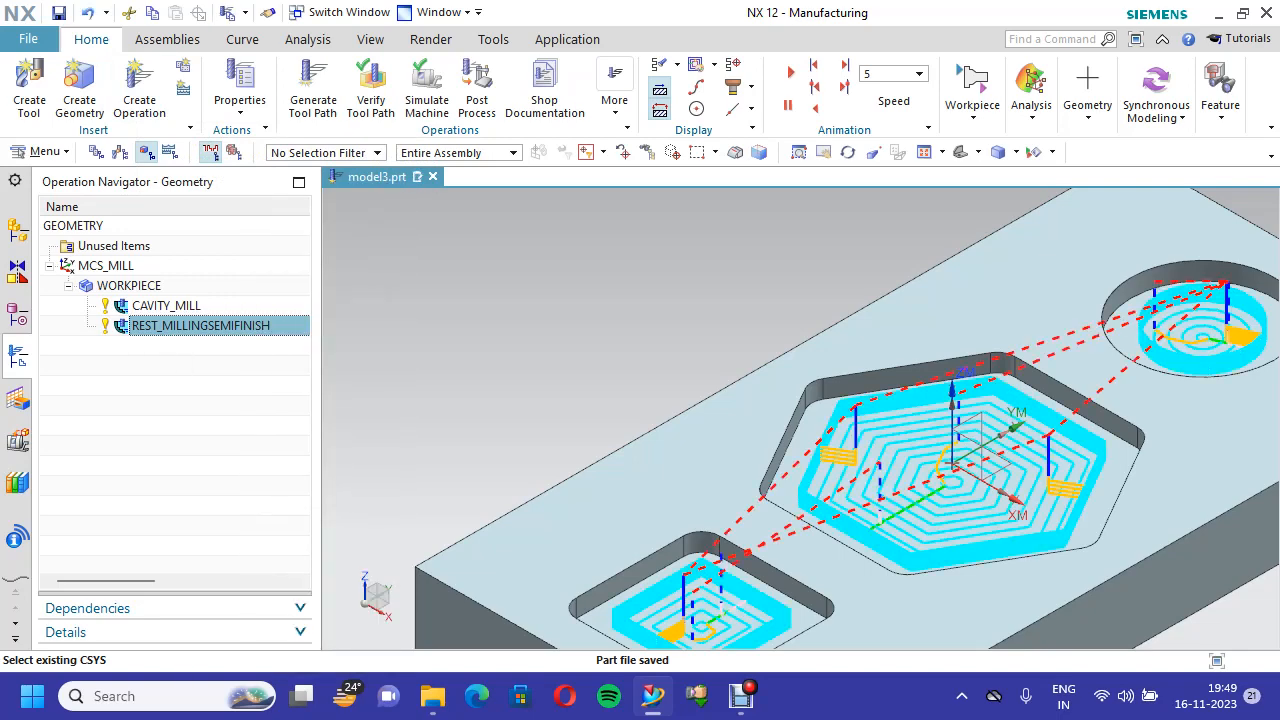
pyautogui.rightClick(240, 326)
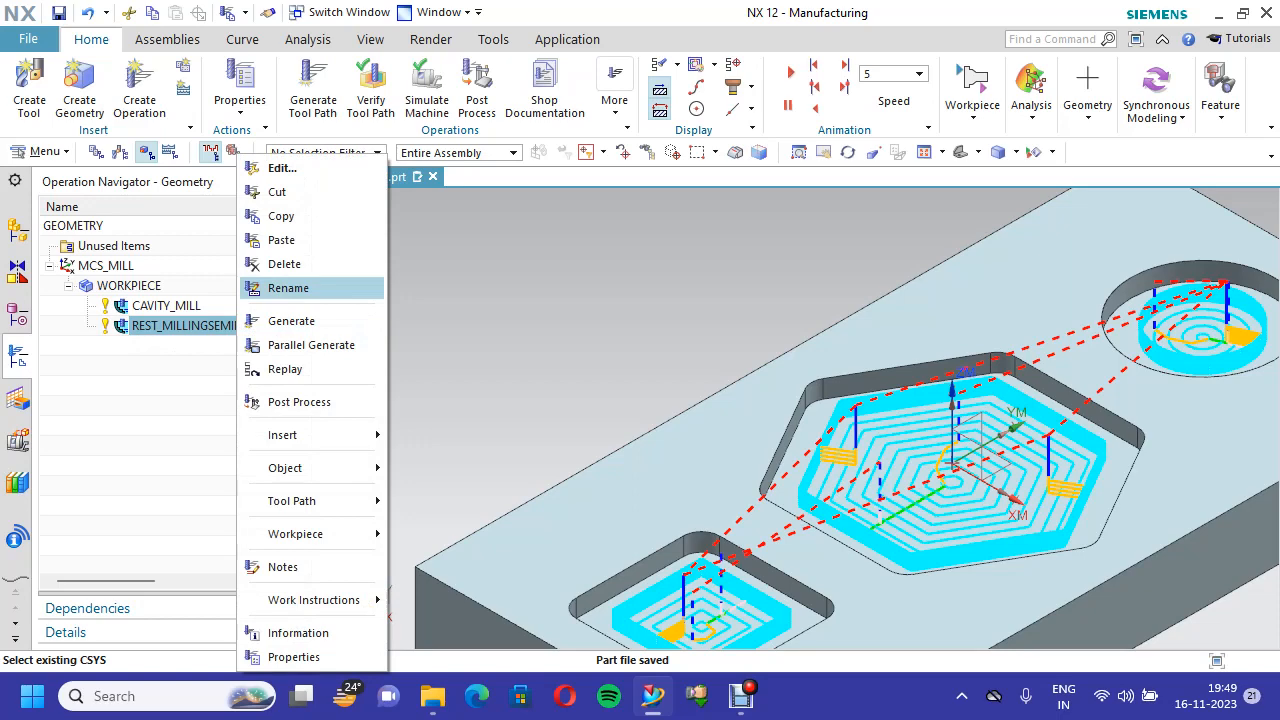
pyautogui.click(290, 240)
# Rename the copied rest milling operation as REST_MILLING_FINISH
pyautogui.rightClick(258, 345)
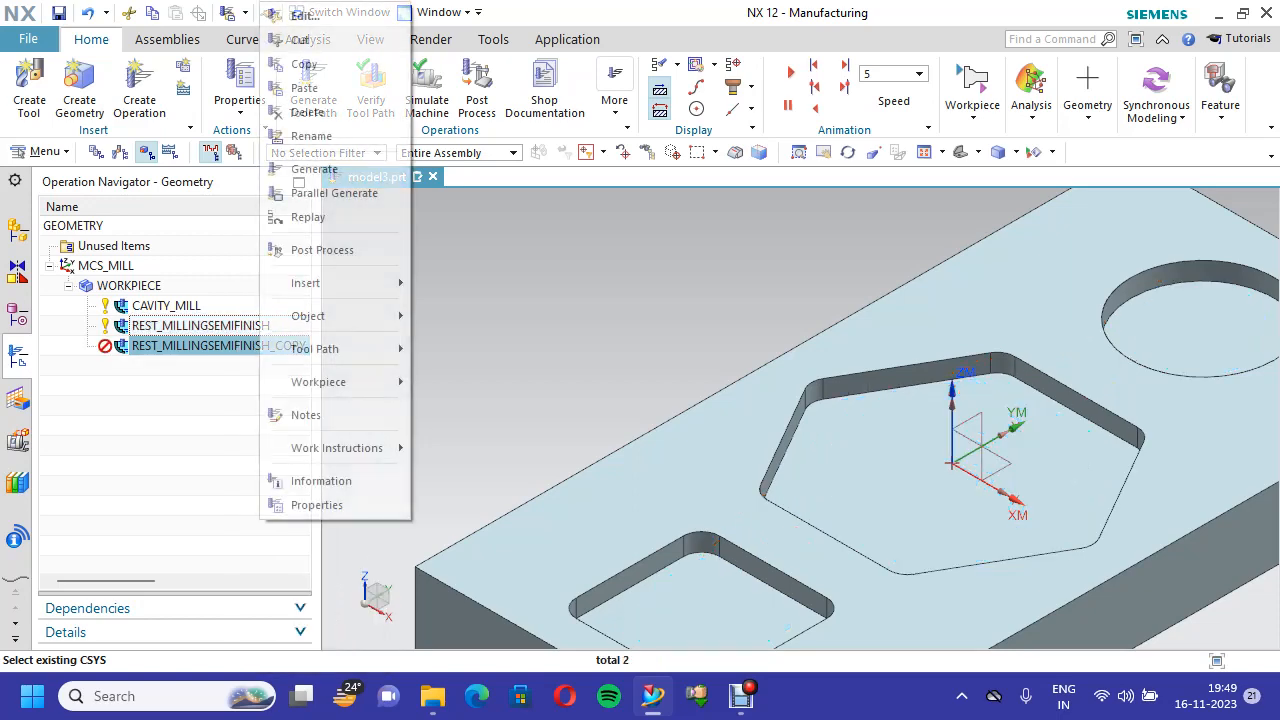
pyautogui.click(311, 136)
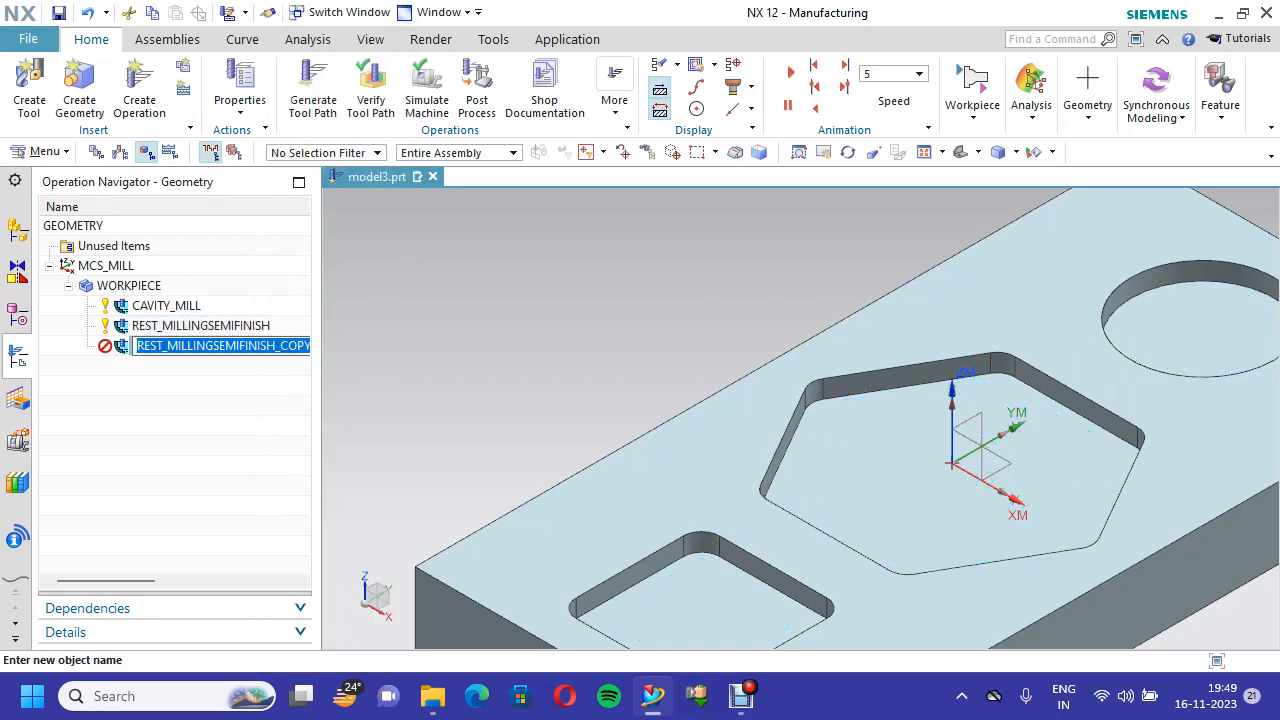
pyautogui.moveTo(317, 345); pyautogui.dragTo(451, 345)
pyautogui.click(314, 346)
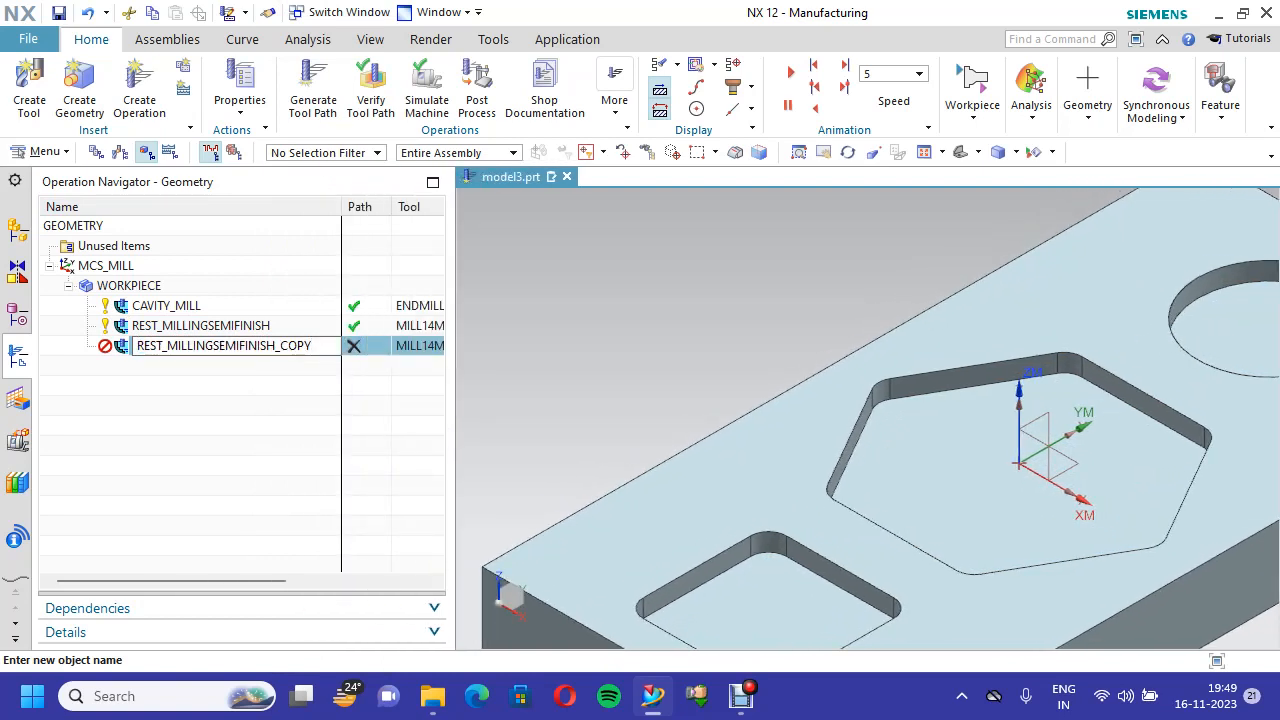
pyautogui.press('BackSpace')
pyautogui.press('BackSpace')
pyautogui.press('BackSpace')
pyautogui.press('BackSpace')
pyautogui.press('BackSpace')
pyautogui.press('BackSpace')
pyautogui.press('BackSpace')
pyautogui.press('BackSpace')
pyautogui.press('BackSpace')
pyautogui.press('BackSpace')
pyautogui.press('BackSpace')
pyautogui.press('BackSpace')
pyautogui.press('BackSpace')
pyautogui.write('FINISH')
pyautogui.press('Return')
# Open the REST_MILLING_FINISH operation for editing and create a new mill tool for it named ENDMILL10MM
pyautogui.click(200, 345)
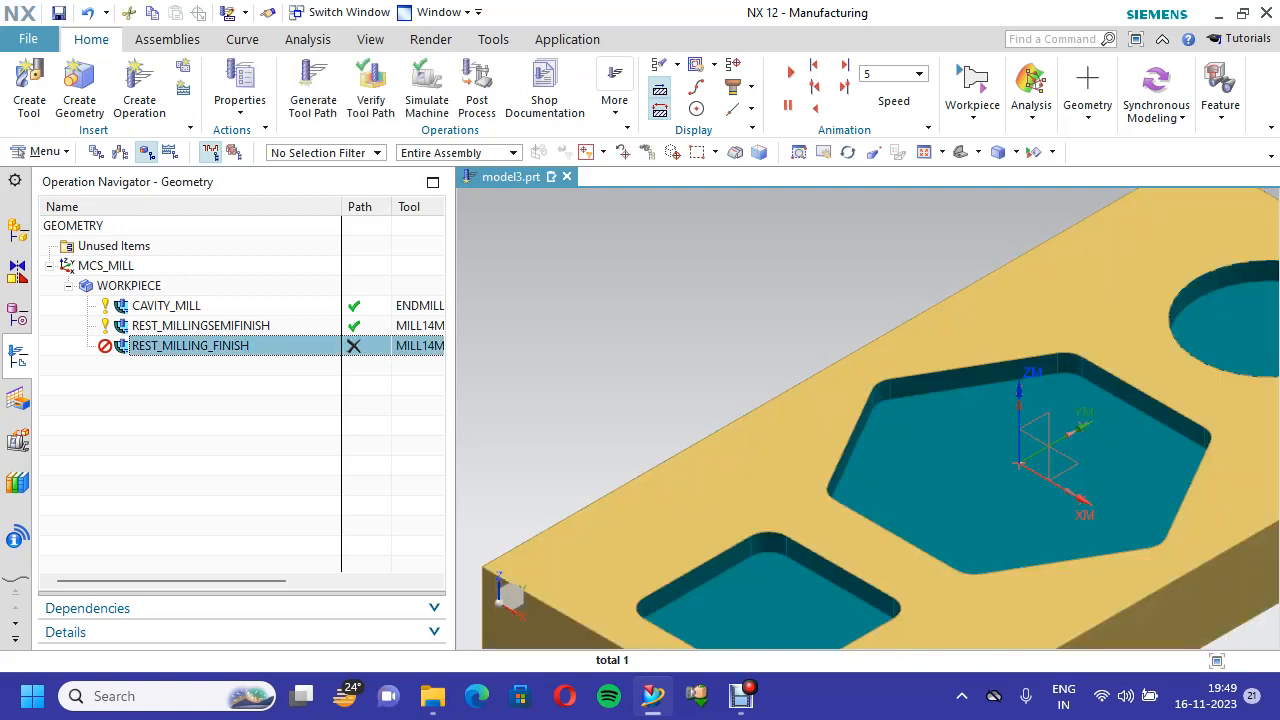
pyautogui.rightClick(240, 345)
pyautogui.click(255, 14)
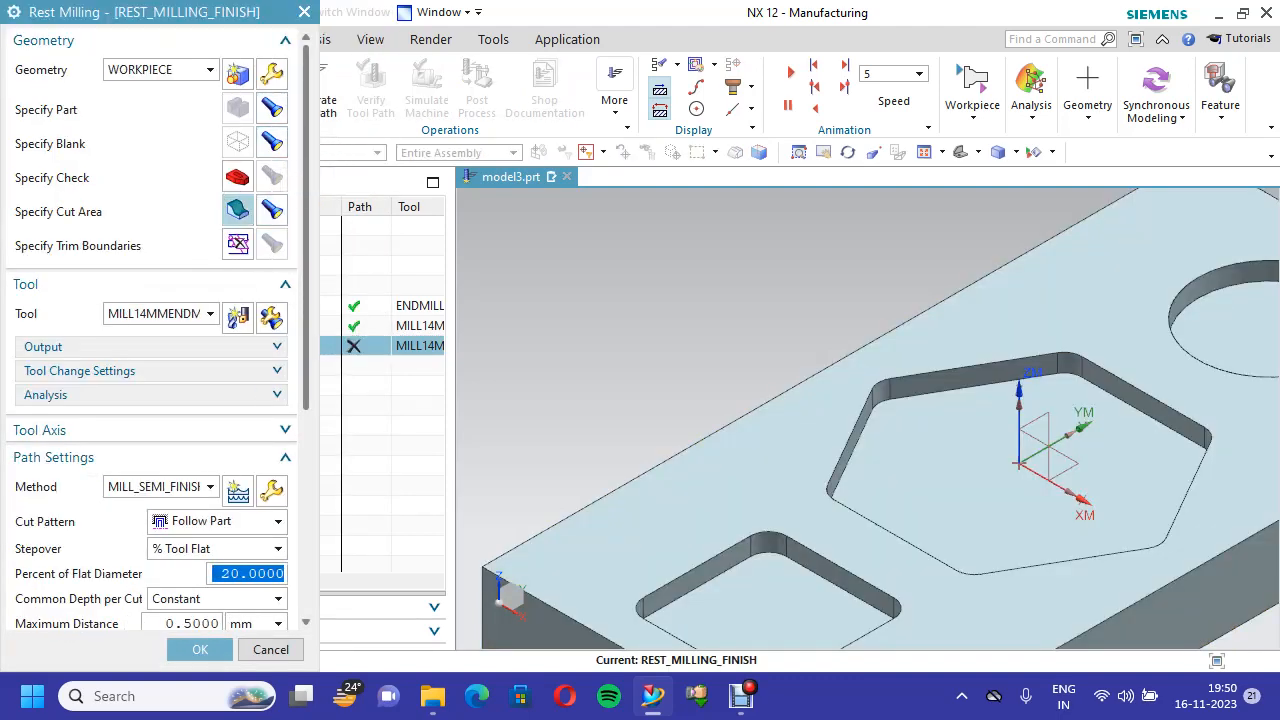
pyautogui.scroll(-2, 150, 330)
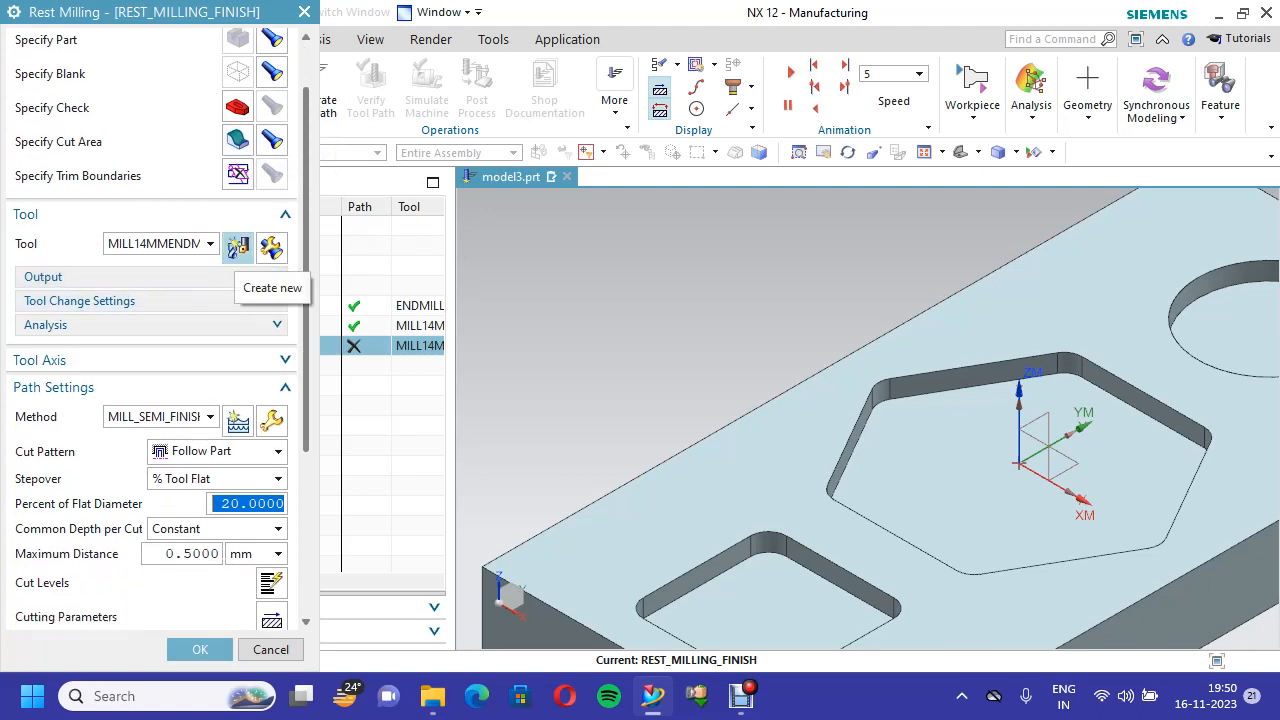
pyautogui.click(238, 247)
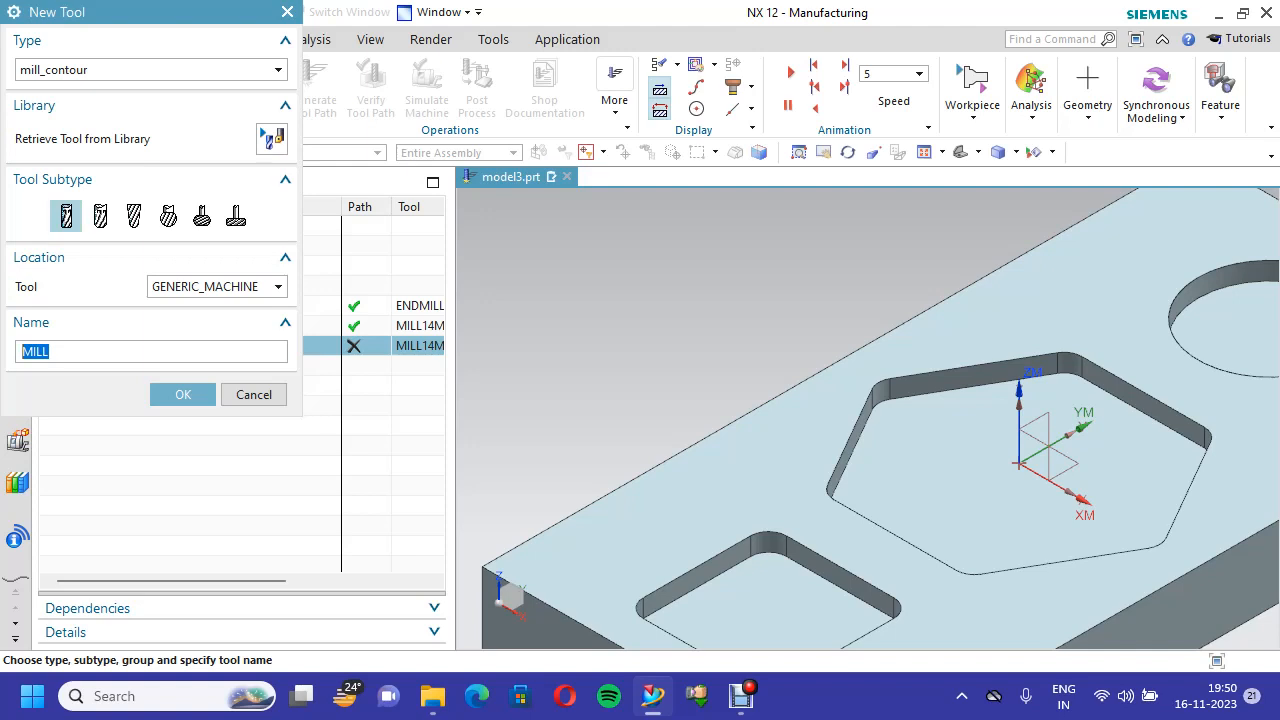
pyautogui.write('10MM')
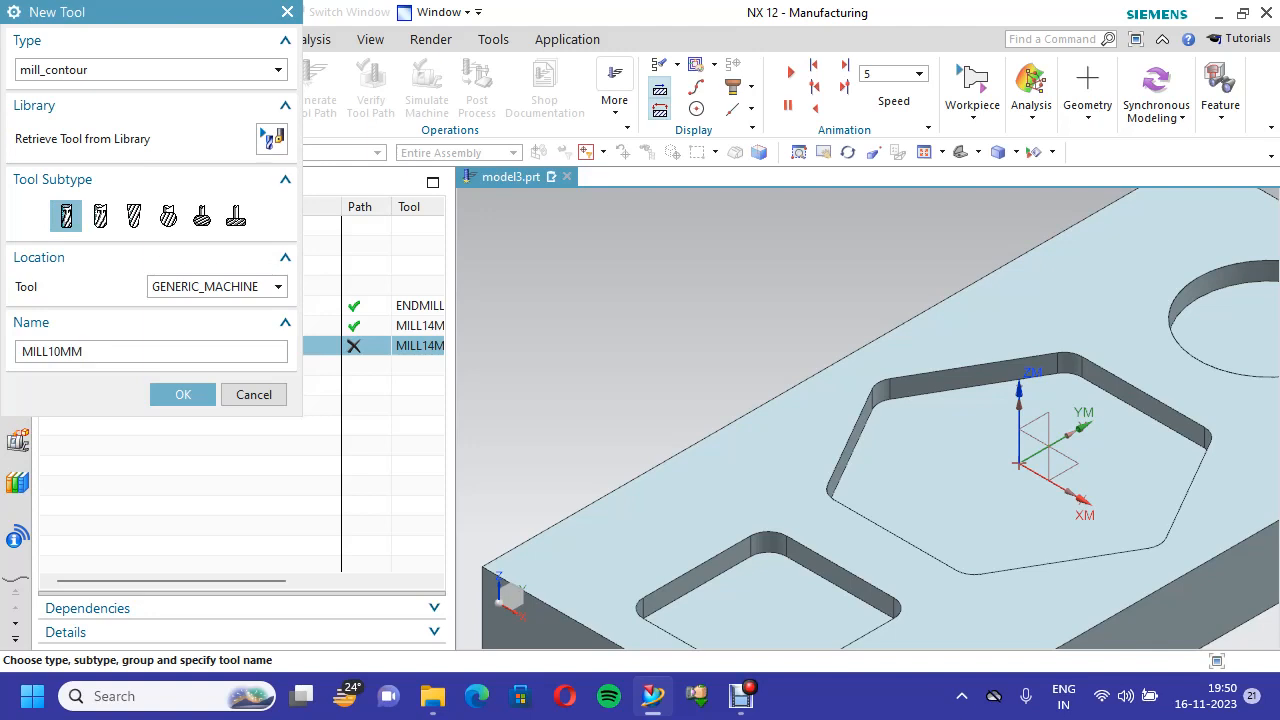
pyautogui.write('END')
pyautogui.click(183, 394)
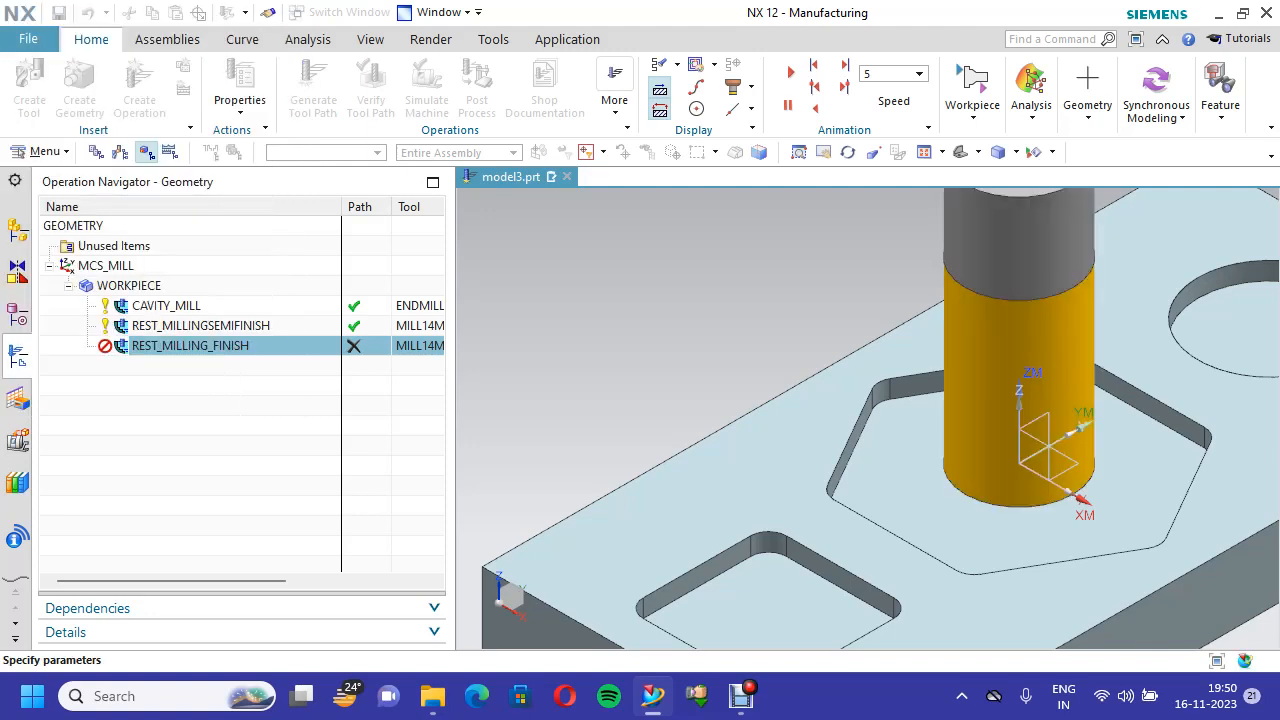
# Give the new end mill a 10 mm diameter and tool number 3, and accept the tool parameters
pyautogui.write('10')
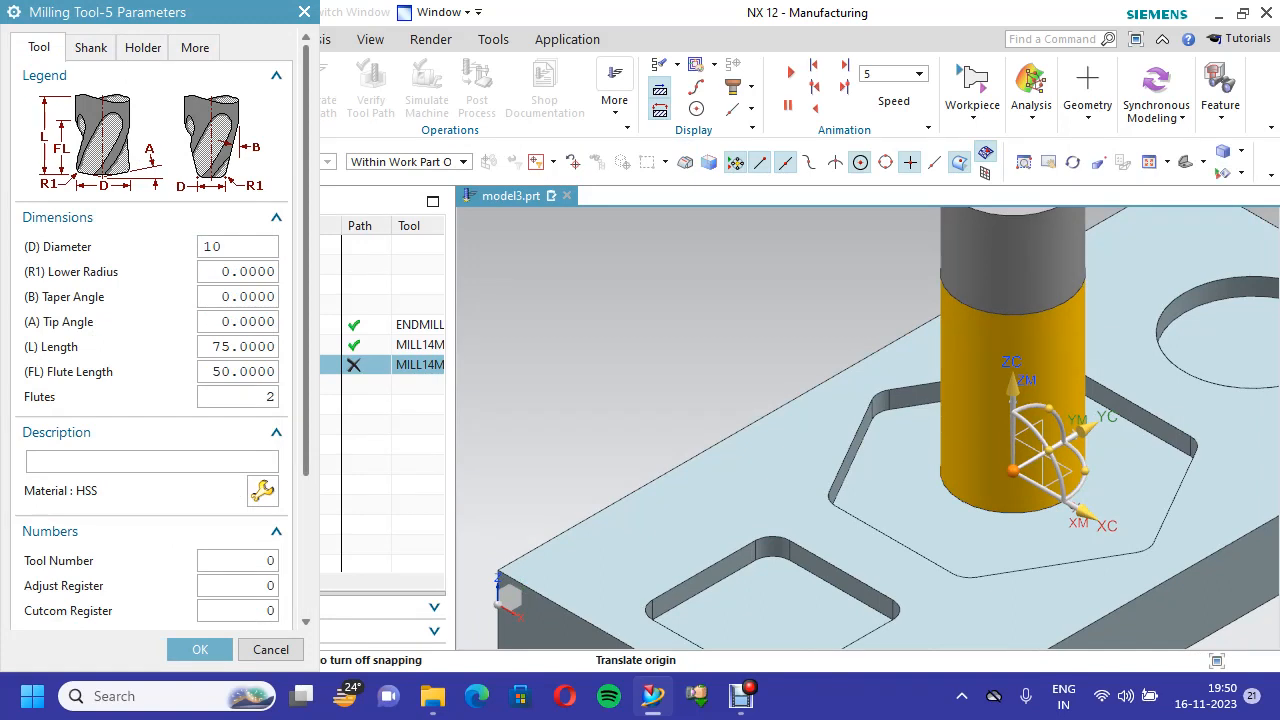
pyautogui.scroll(-5, 150, 330)
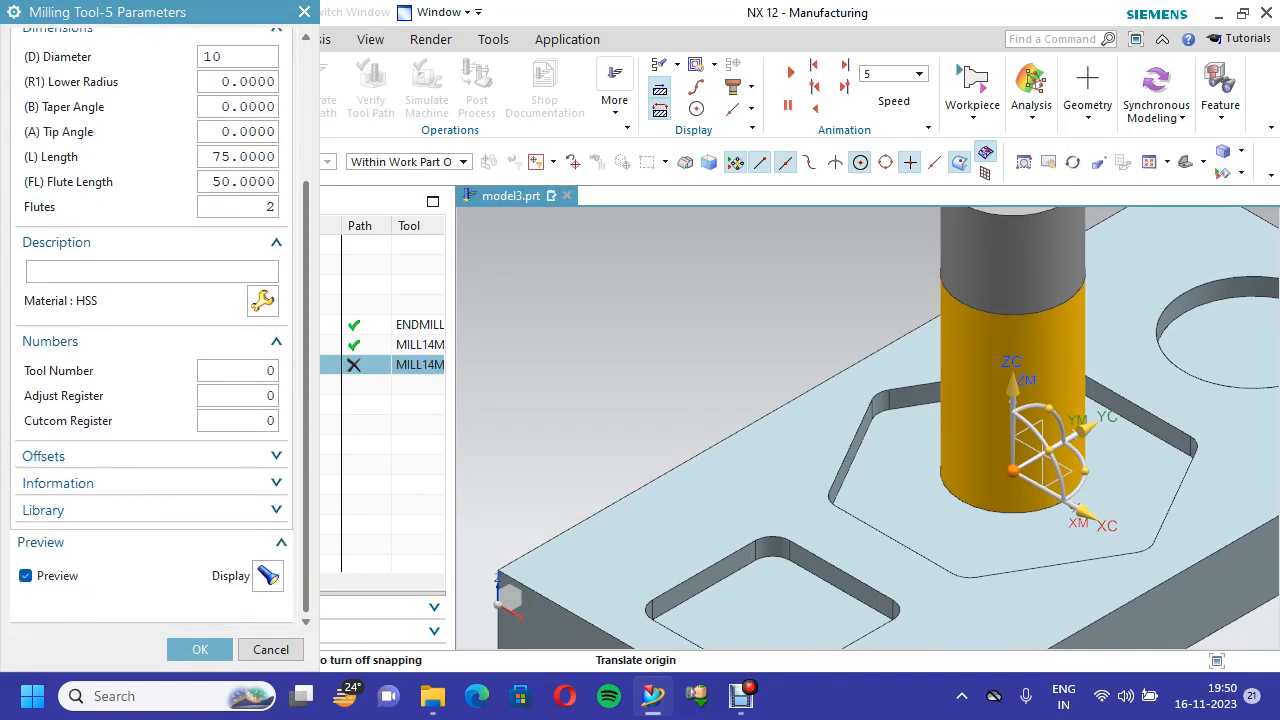
pyautogui.doubleClick(240, 371)
pyautogui.write('3')
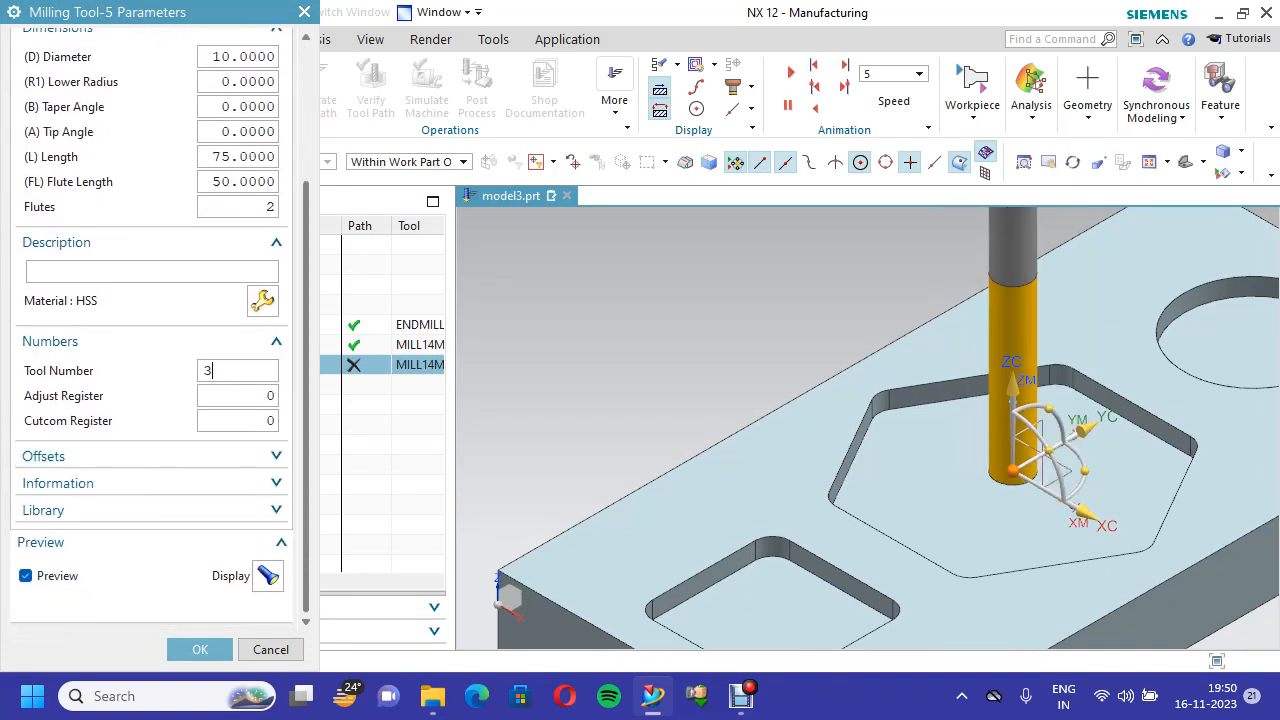
pyautogui.click(200, 649)
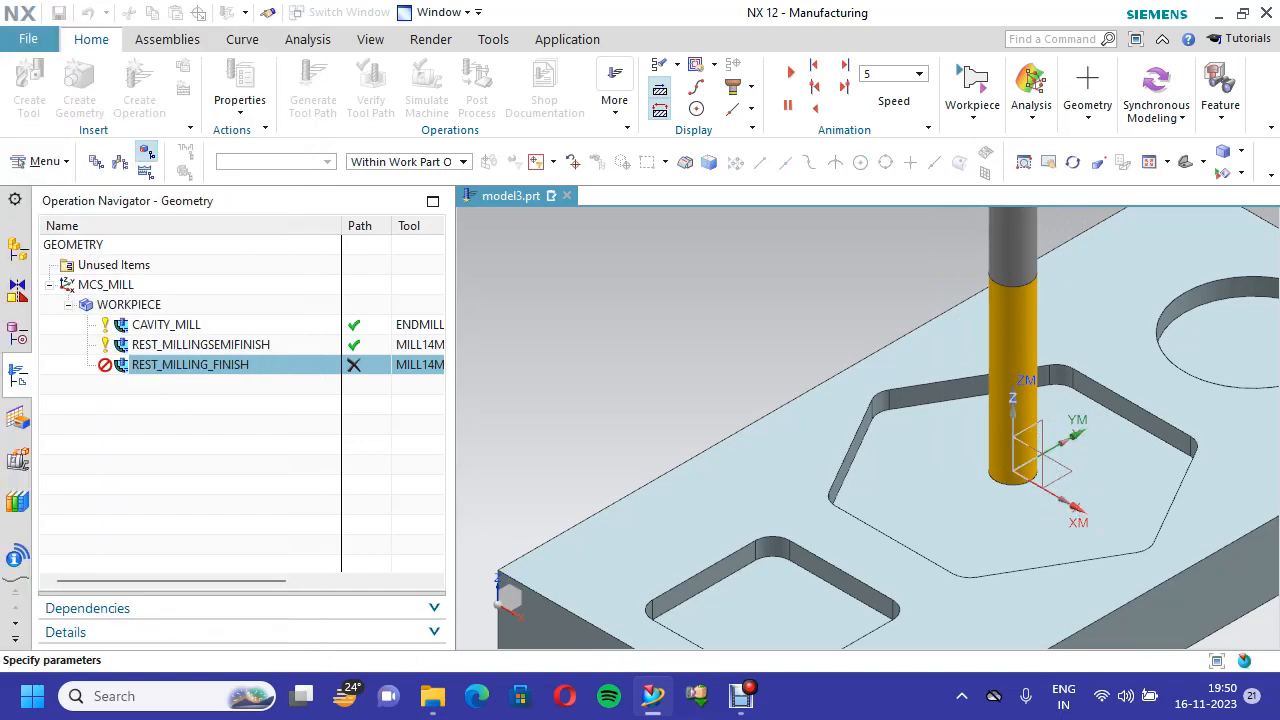
# Change the finishing operation's method to MILL_FINISH and review that method's part stock and tolerance settings
pyautogui.scroll(-3, 150, 400)
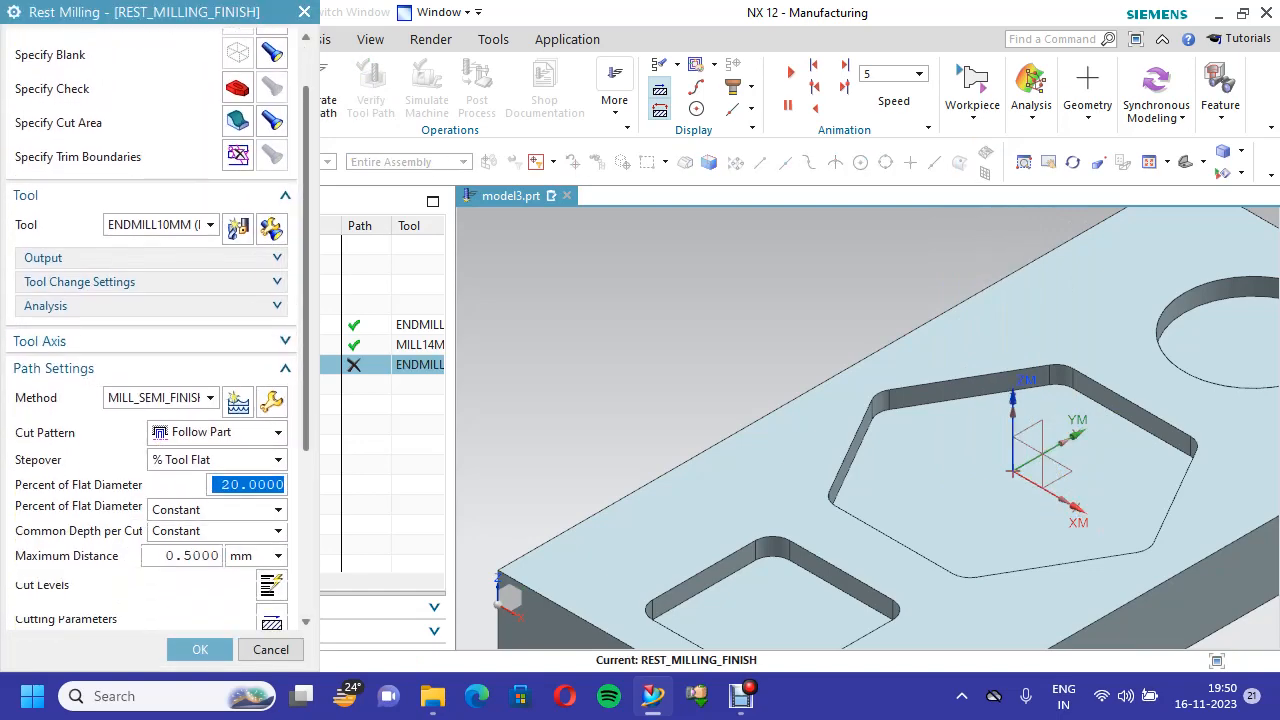
pyautogui.click(200, 378)
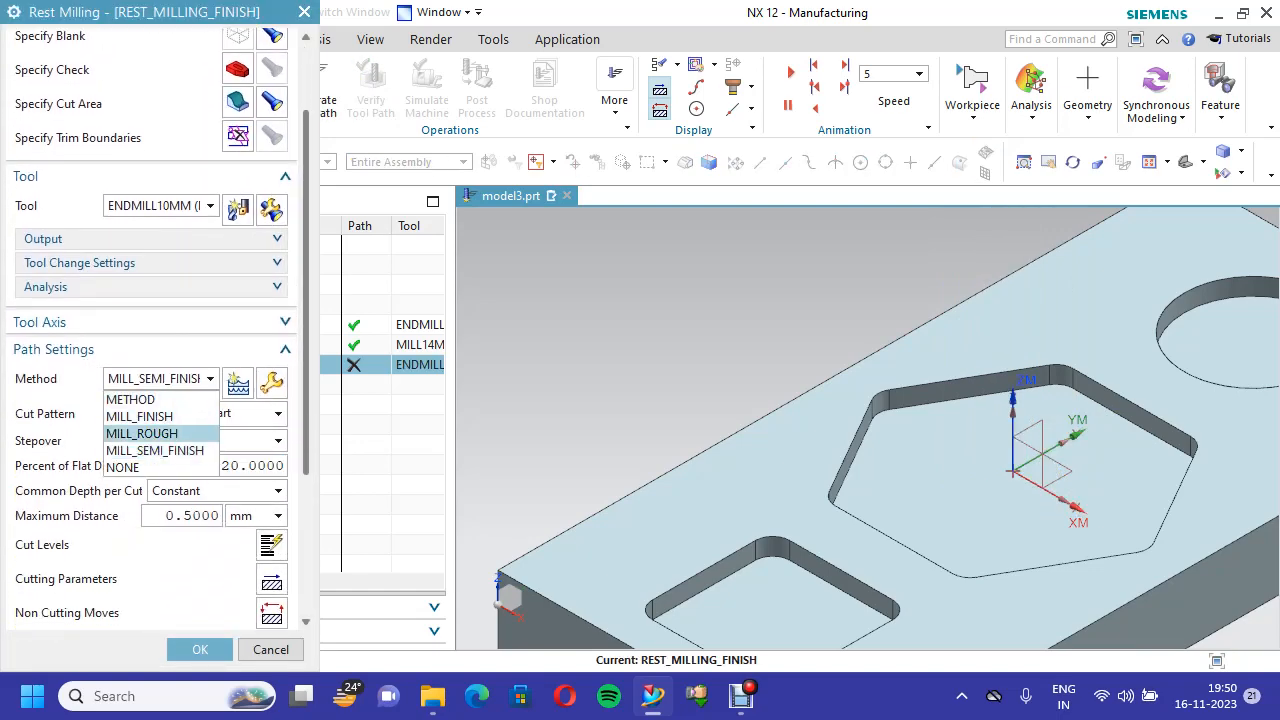
pyautogui.click(139, 416)
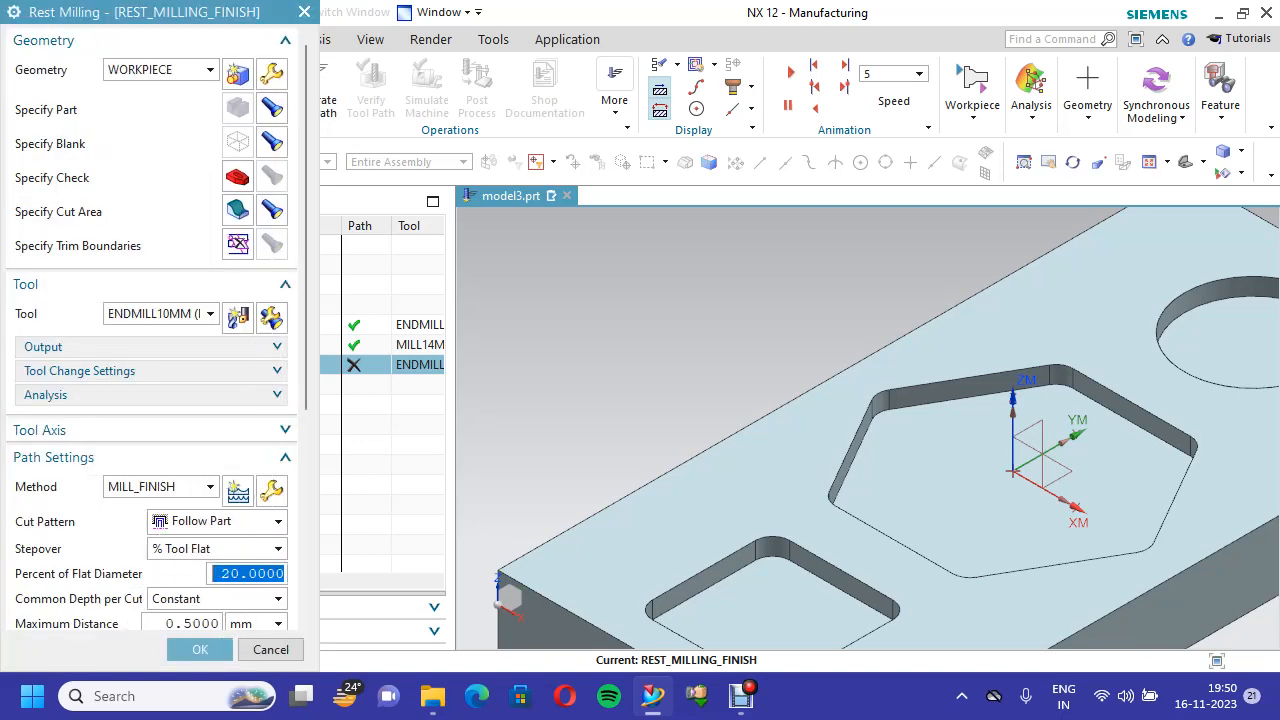
pyautogui.scroll(-3, 275, 392)
pyautogui.click(271, 381)
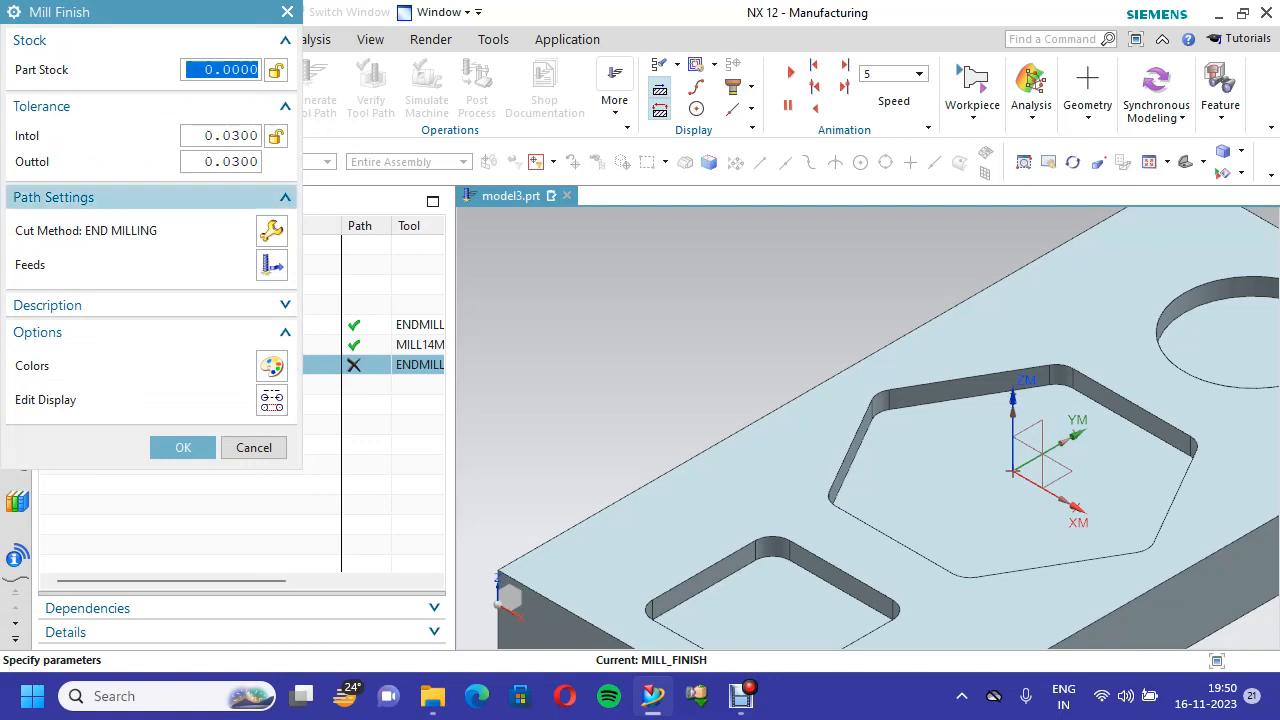
pyautogui.click(183, 447)
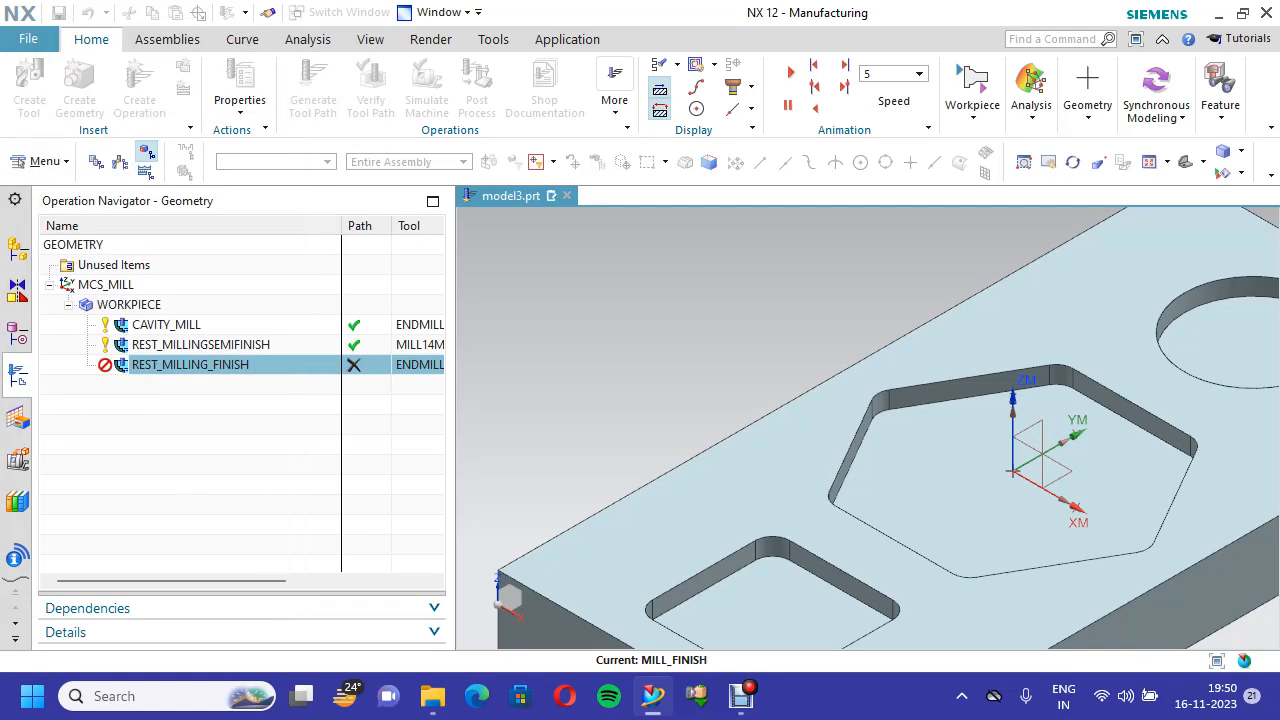
# Set the maximum distance per cut to 0.25 mm and check the stock values in the cutting parameters
pyautogui.scroll(-4, 155, 326)
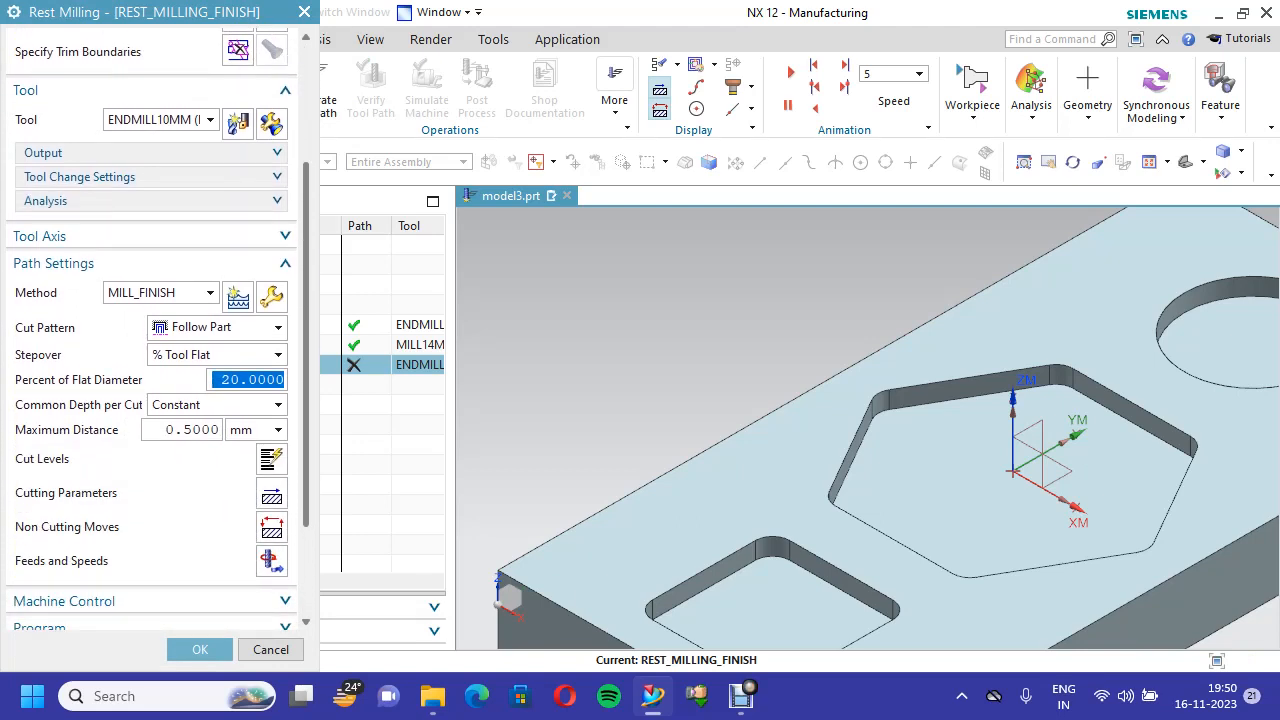
pyautogui.doubleClick(178, 430)
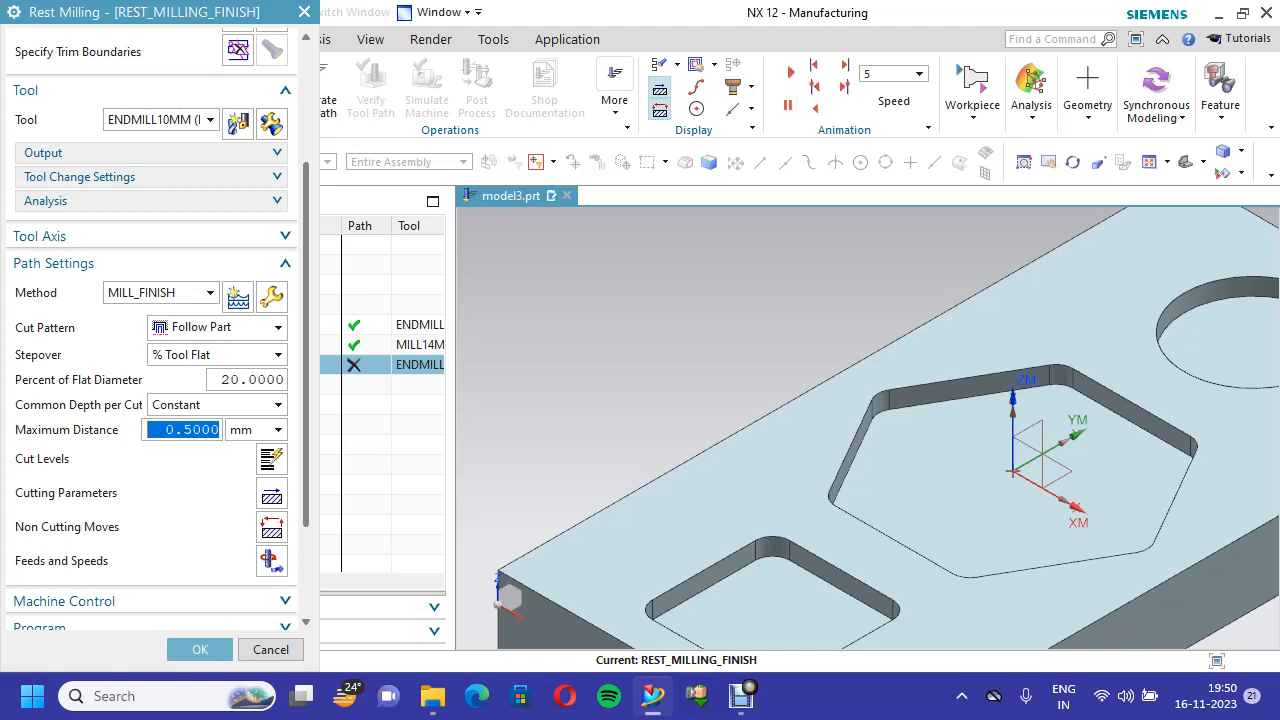
pyautogui.write('0.2')
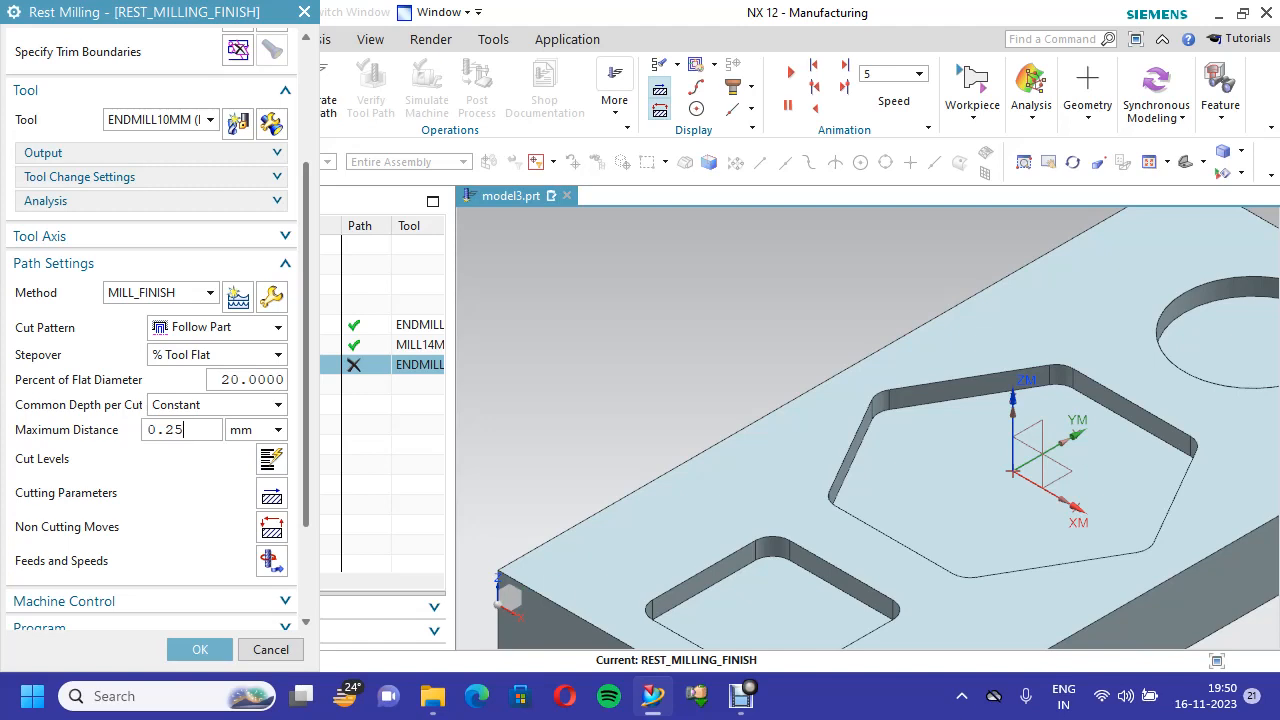
pyautogui.scroll(-3, 271, 421)
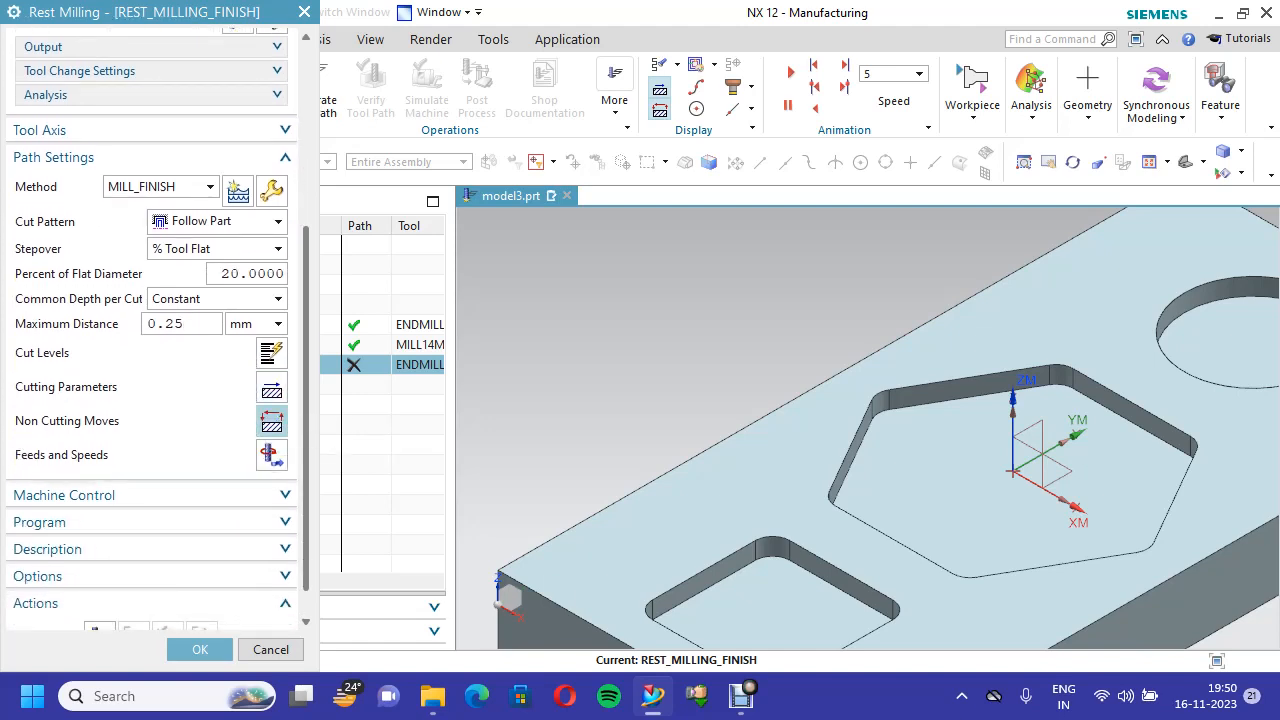
pyautogui.click(271, 390)
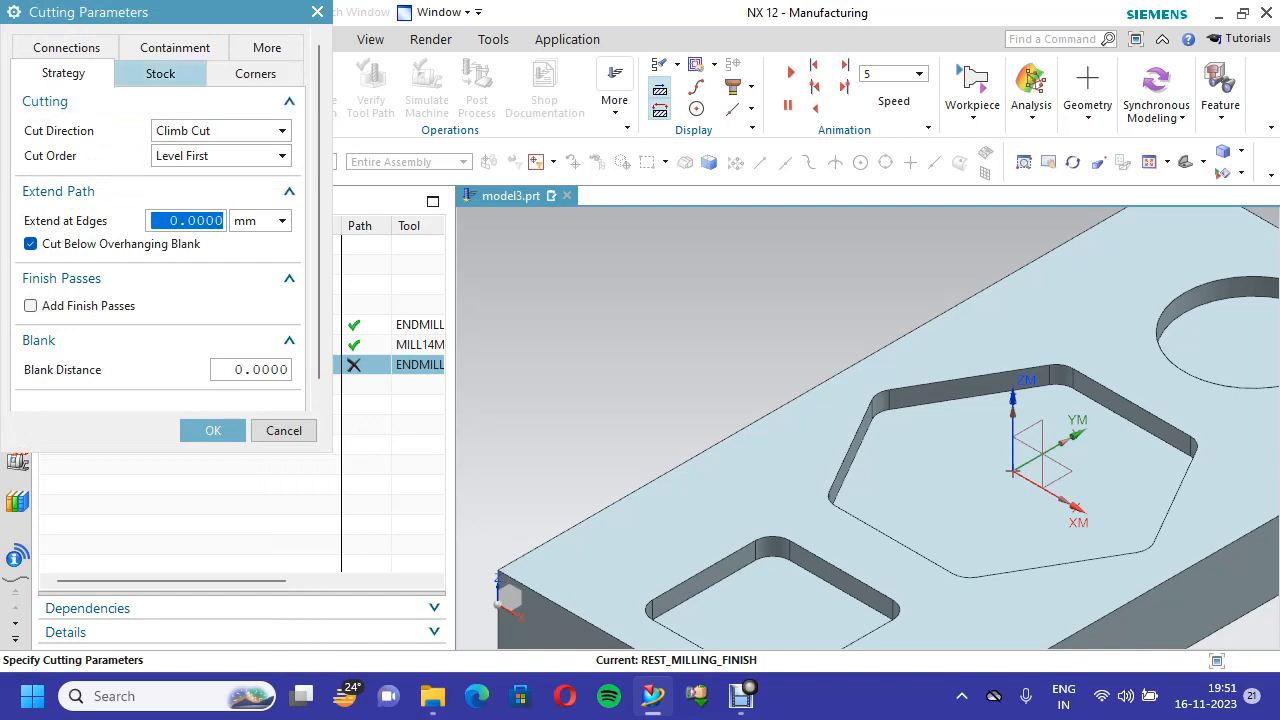
pyautogui.click(160, 73)
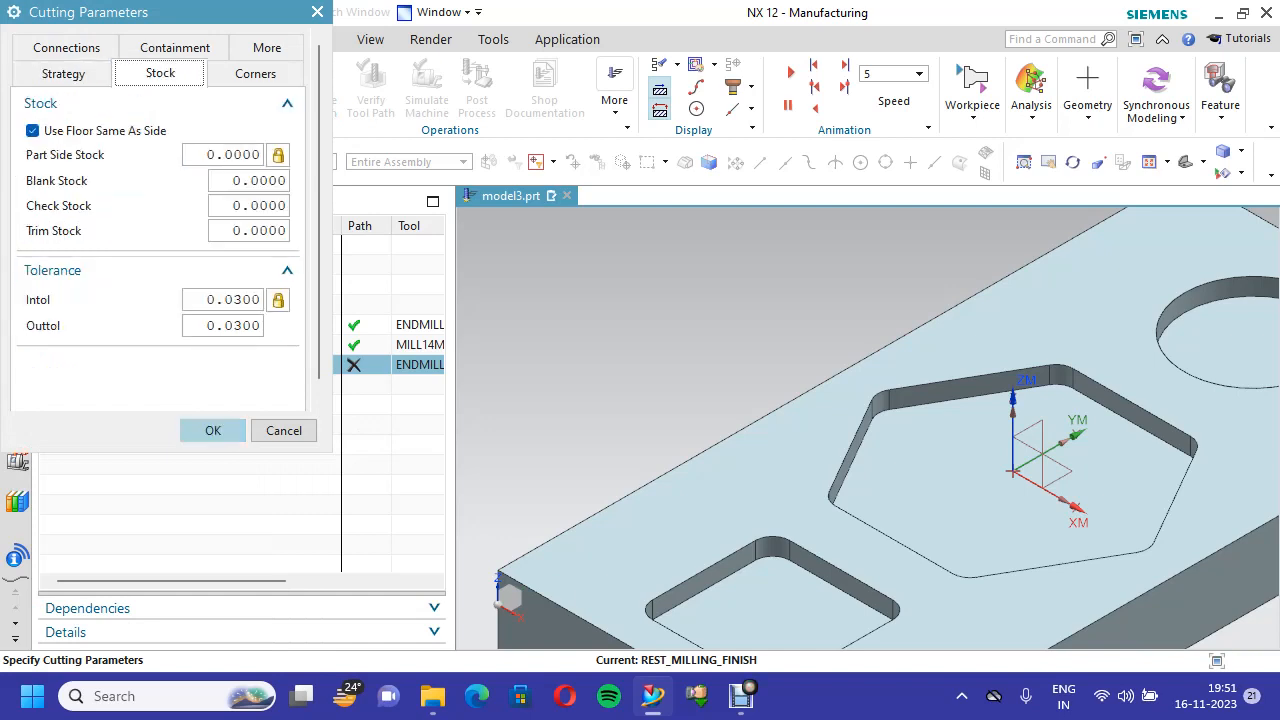
pyautogui.click(213, 430)
# Set the finishing operation's surface speed to 30 smm and recalculate the feeds and speeds from it
pyautogui.scroll(-2, 150, 470)
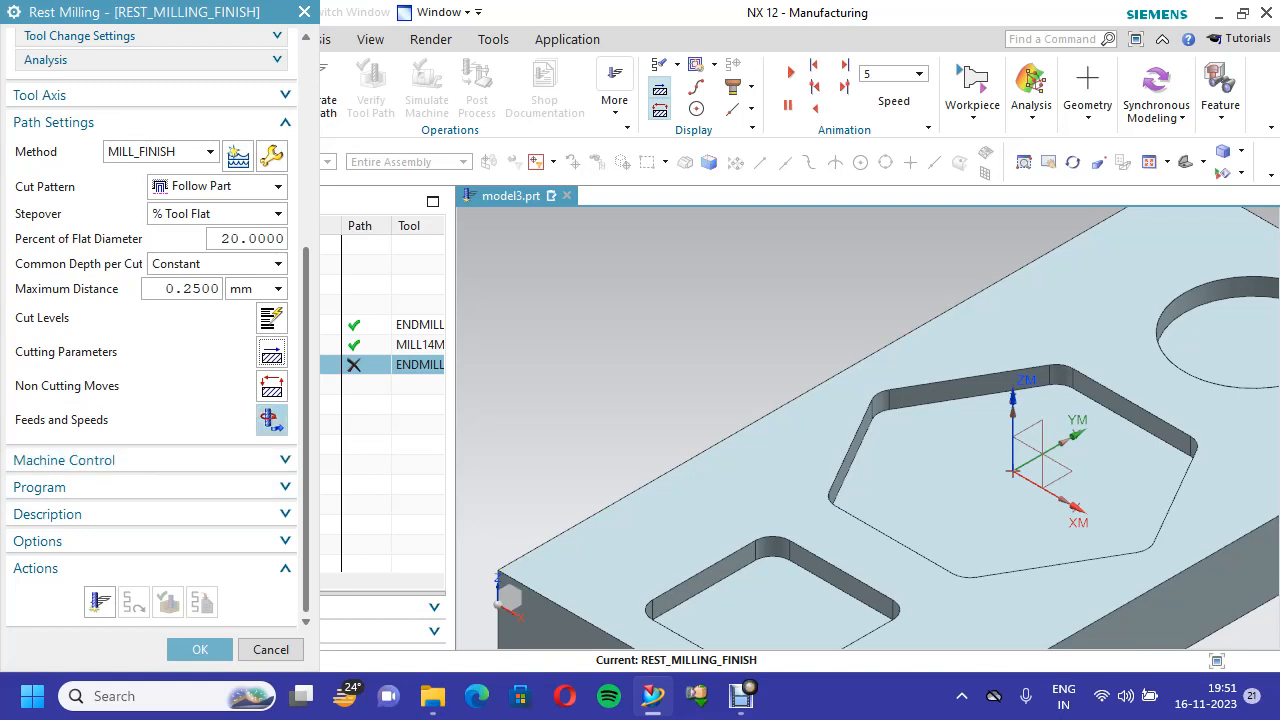
pyautogui.click(271, 419)
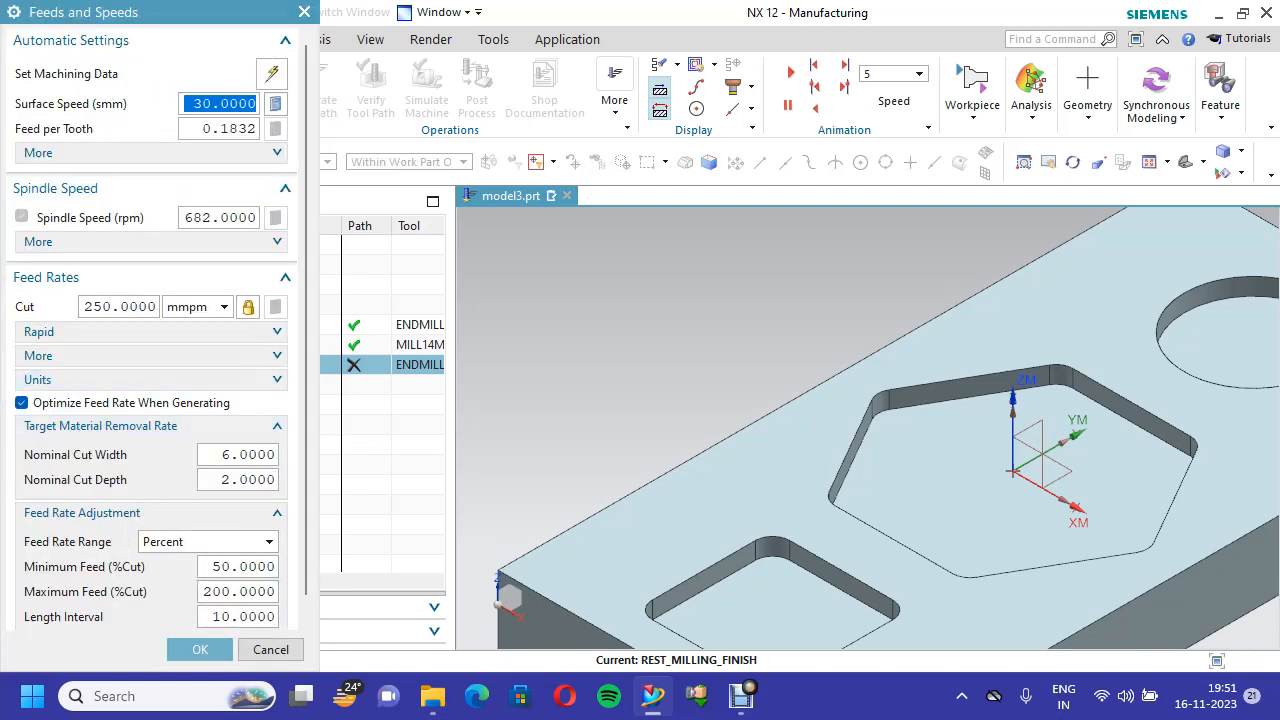
pyautogui.click(221, 129)
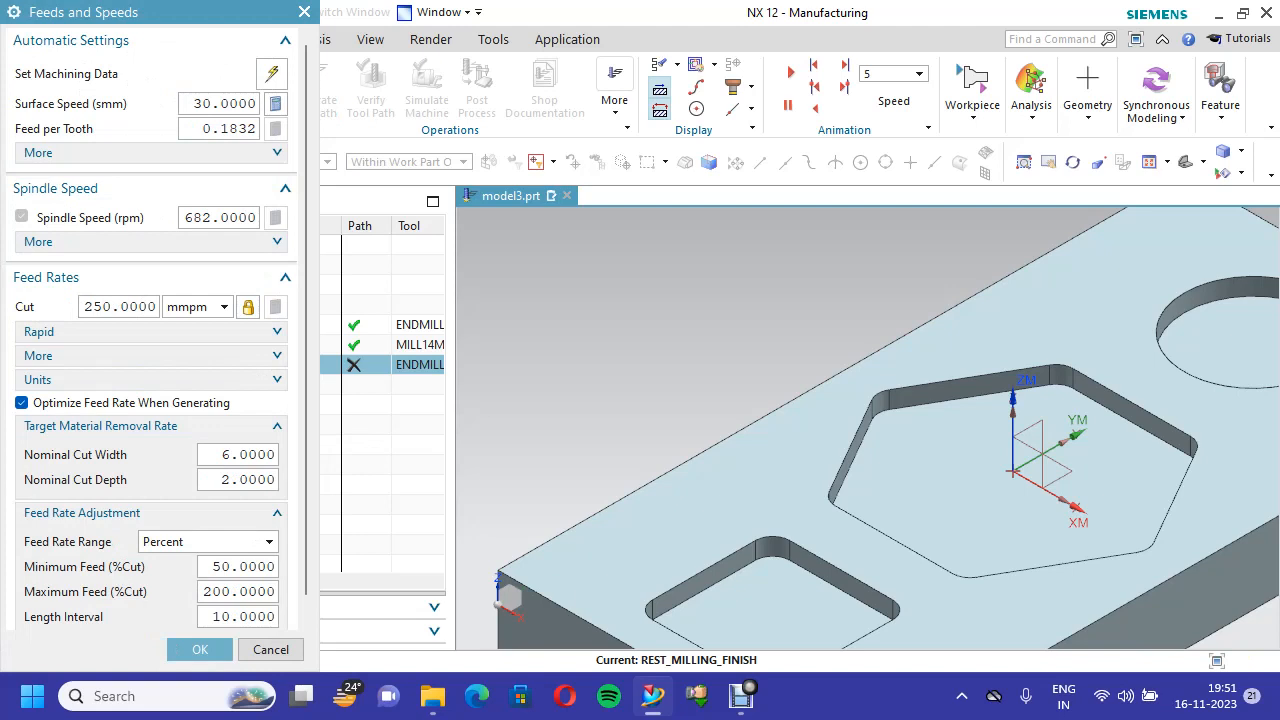
pyautogui.moveTo(257, 104); pyautogui.dragTo(184, 104)
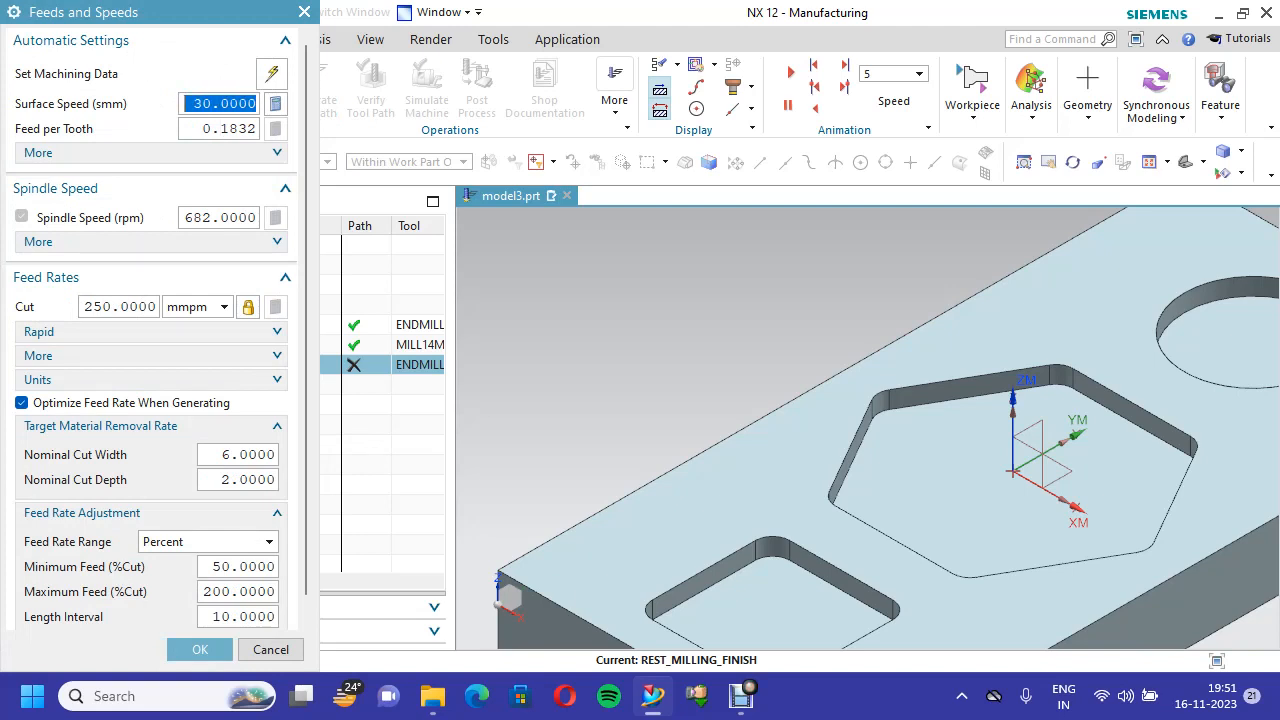
pyautogui.write('2')
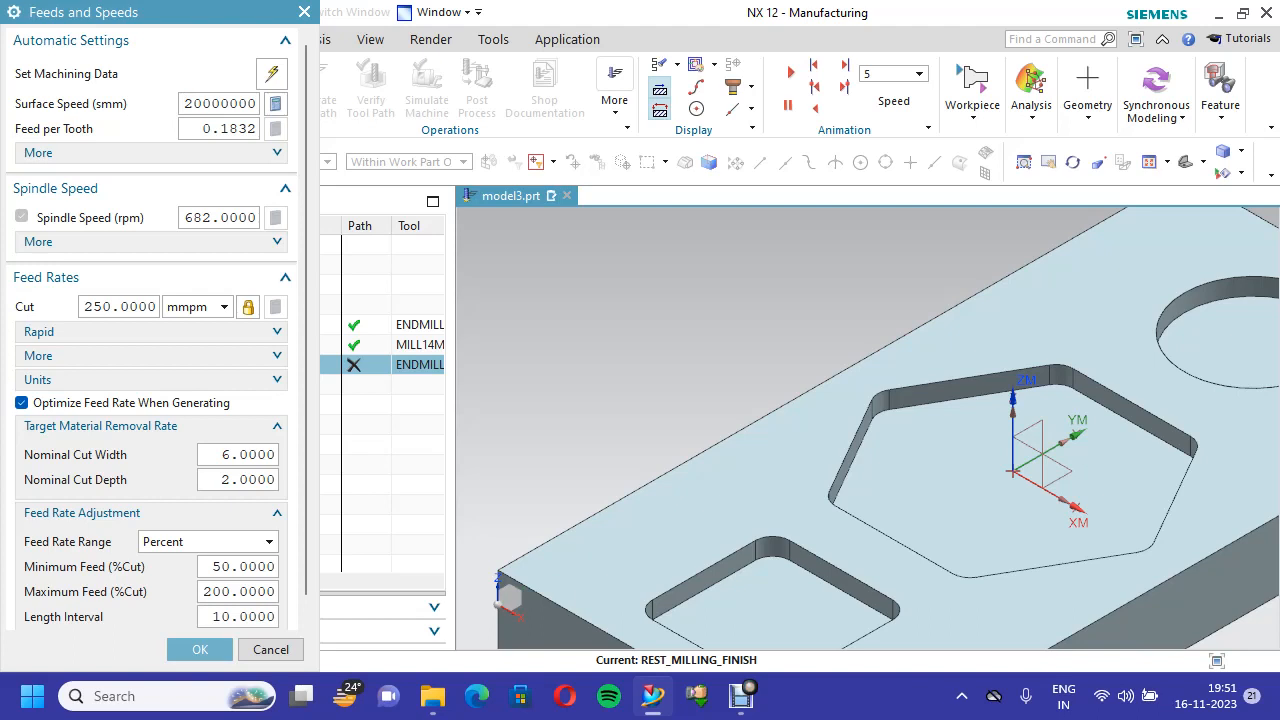
pyautogui.press('BackSpace')
pyautogui.press('Right')
pyautogui.press('Right')
pyautogui.press('Right')
pyautogui.press('Right')
pyautogui.press('Right')
pyautogui.press('Right')
pyautogui.press('Right')
pyautogui.press('Right')
pyautogui.press('Right')
pyautogui.press('BackSpace')
pyautogui.press('BackSpace')
pyautogui.press('BackSpace')
pyautogui.press('BackSpace')
pyautogui.press('BackSpace')
pyautogui.press('BackSpace')
pyautogui.press('BackSpace')
pyautogui.press('BackSpace')
pyautogui.press('BackSpace')
pyautogui.write('30')
pyautogui.click(275, 103)
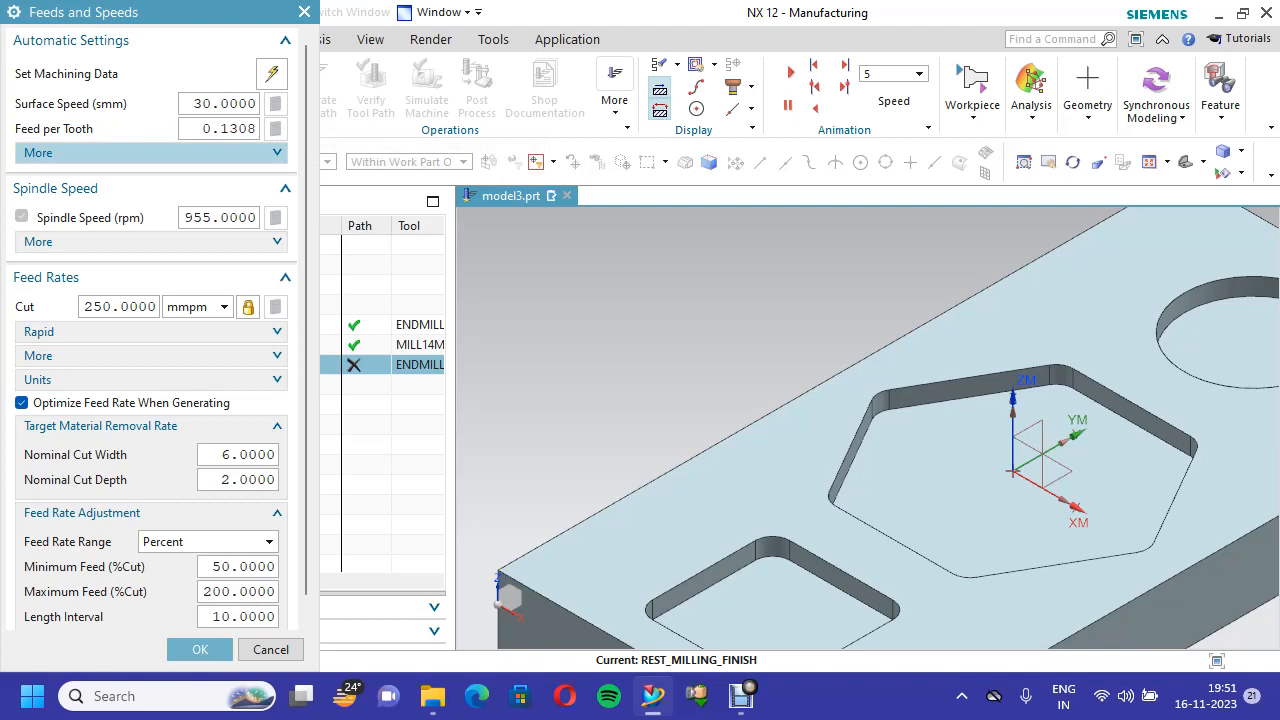
# Set the feed per tooth to 0.08 and accept the feeds and speeds
pyautogui.doubleClick(226, 128)
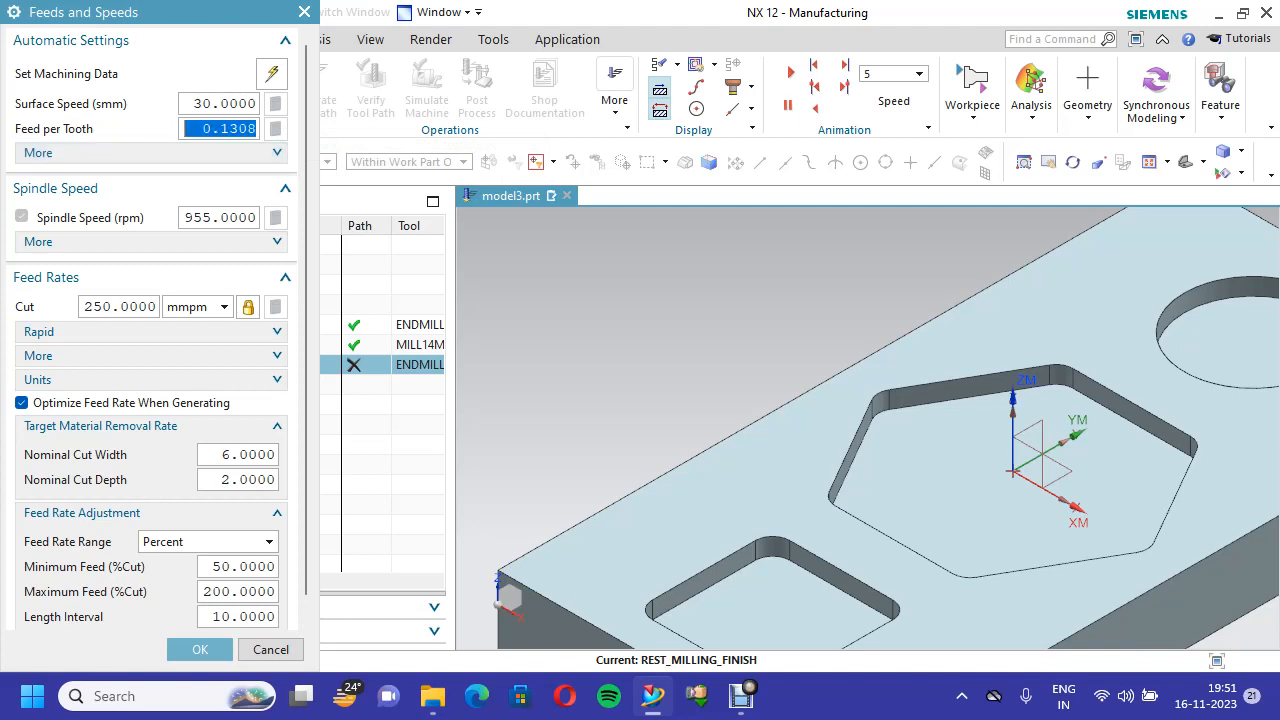
pyautogui.write('0.08')
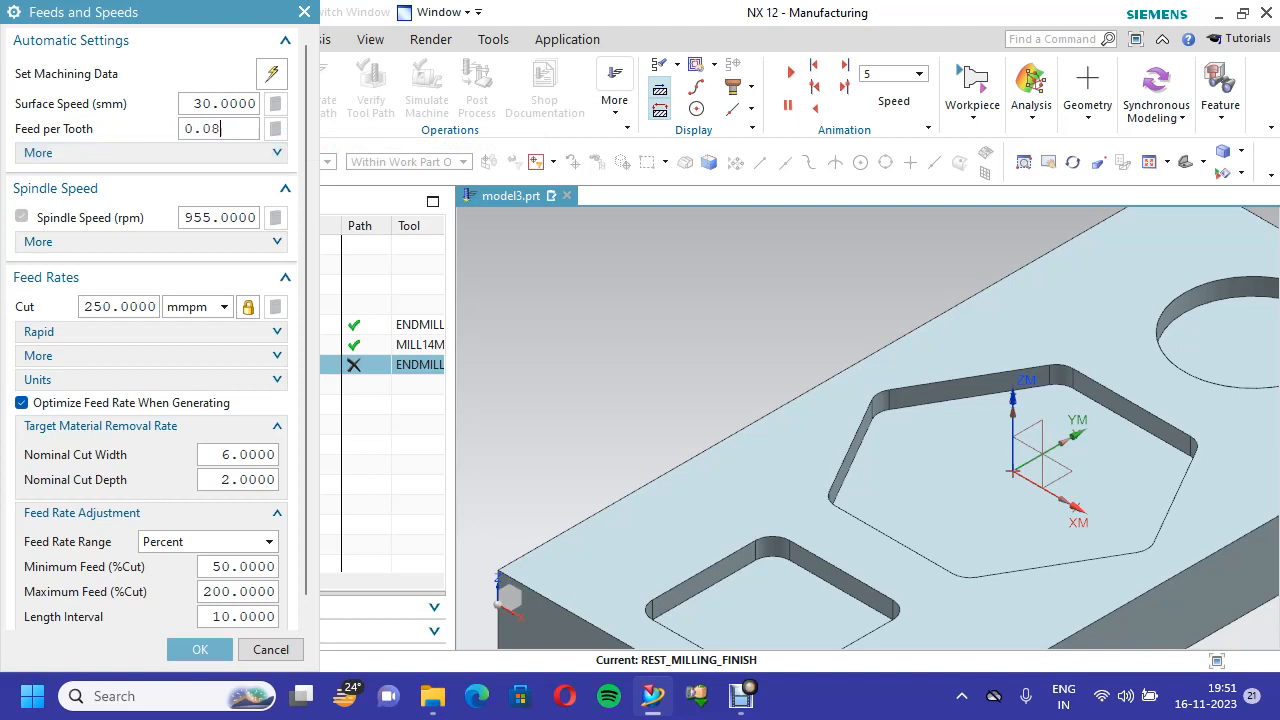
pyautogui.press('Tab')
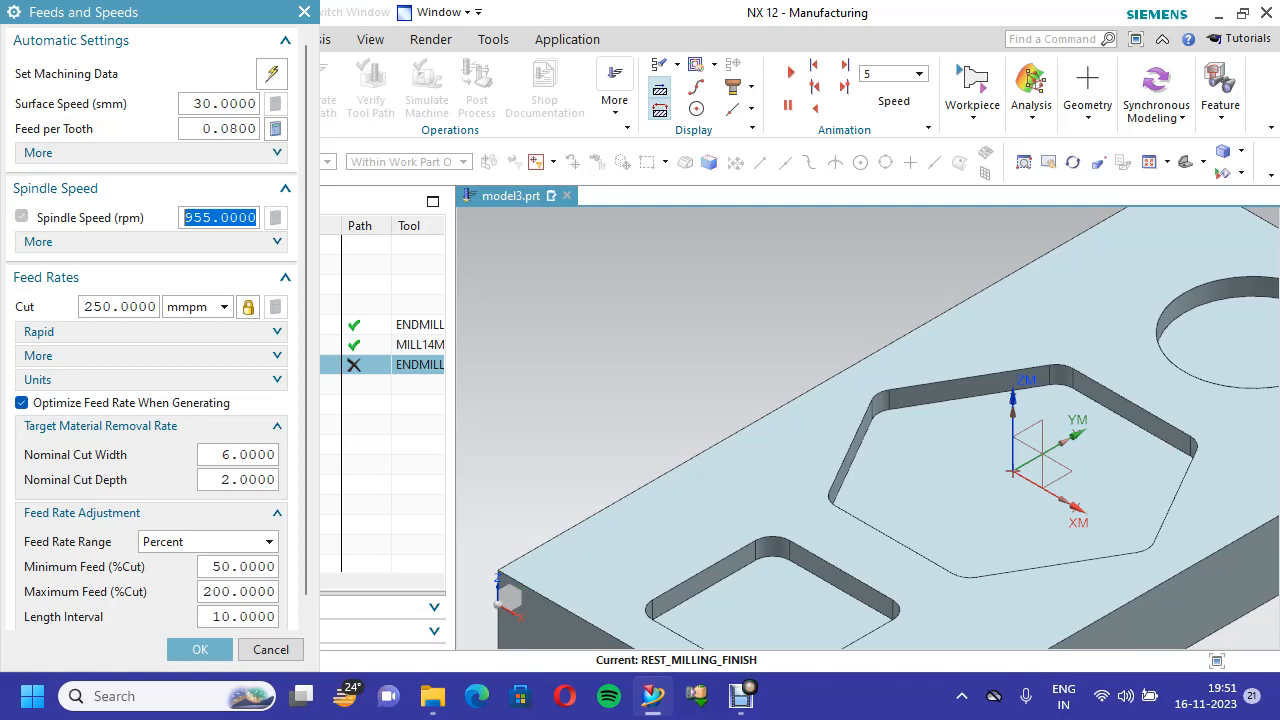
pyautogui.scroll(-1, 150, 330)
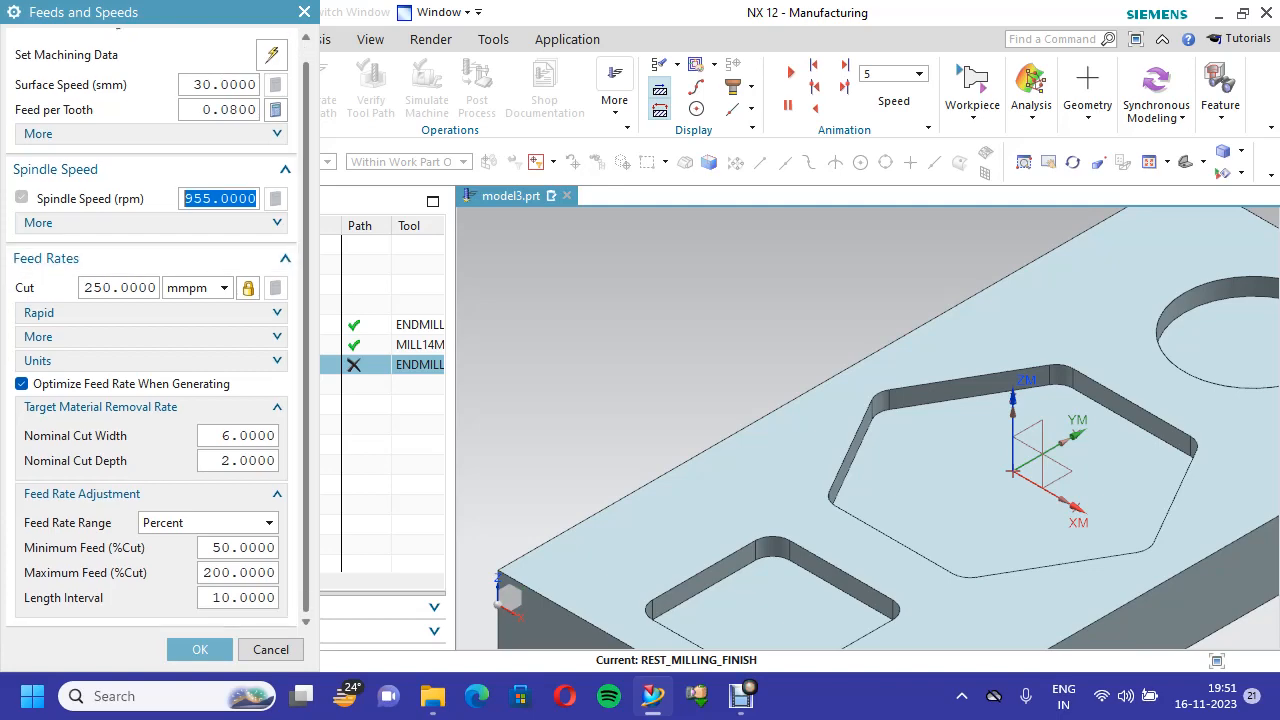
pyautogui.click(200, 649)
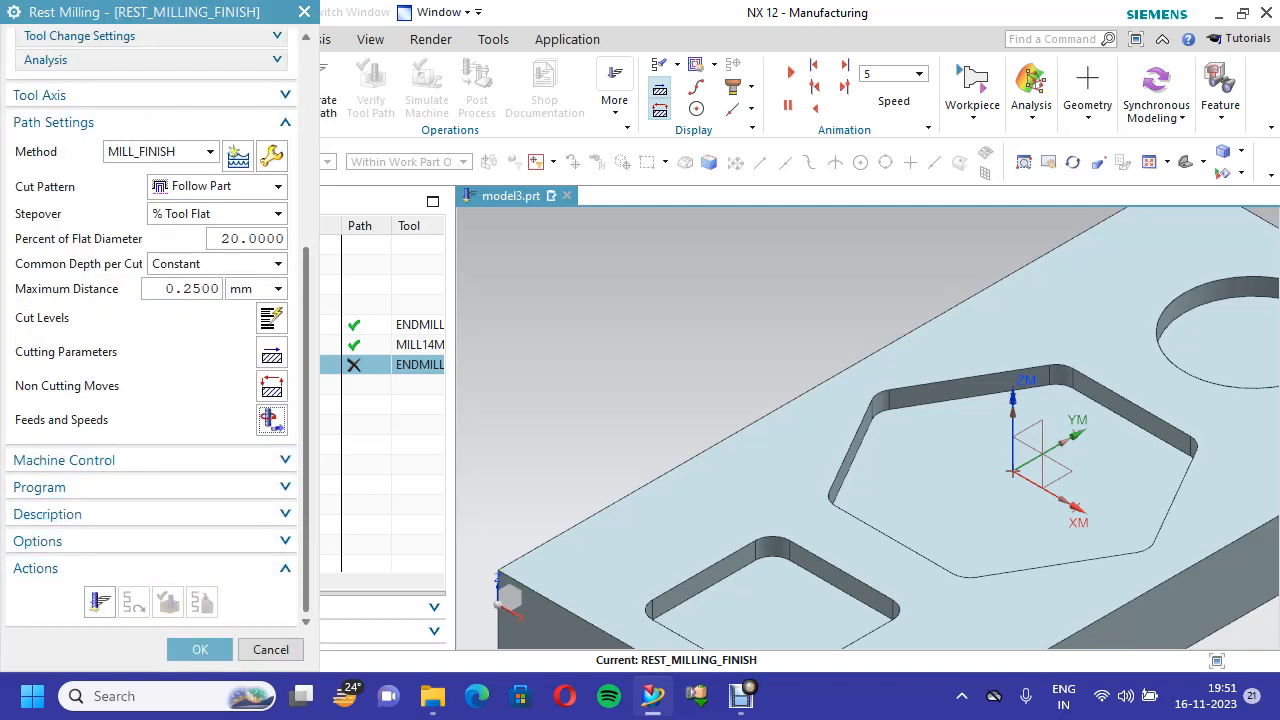
# Generate the tool path for REST_MILLING_FINISH, accept the operation and save the part file
pyautogui.click(100, 601)
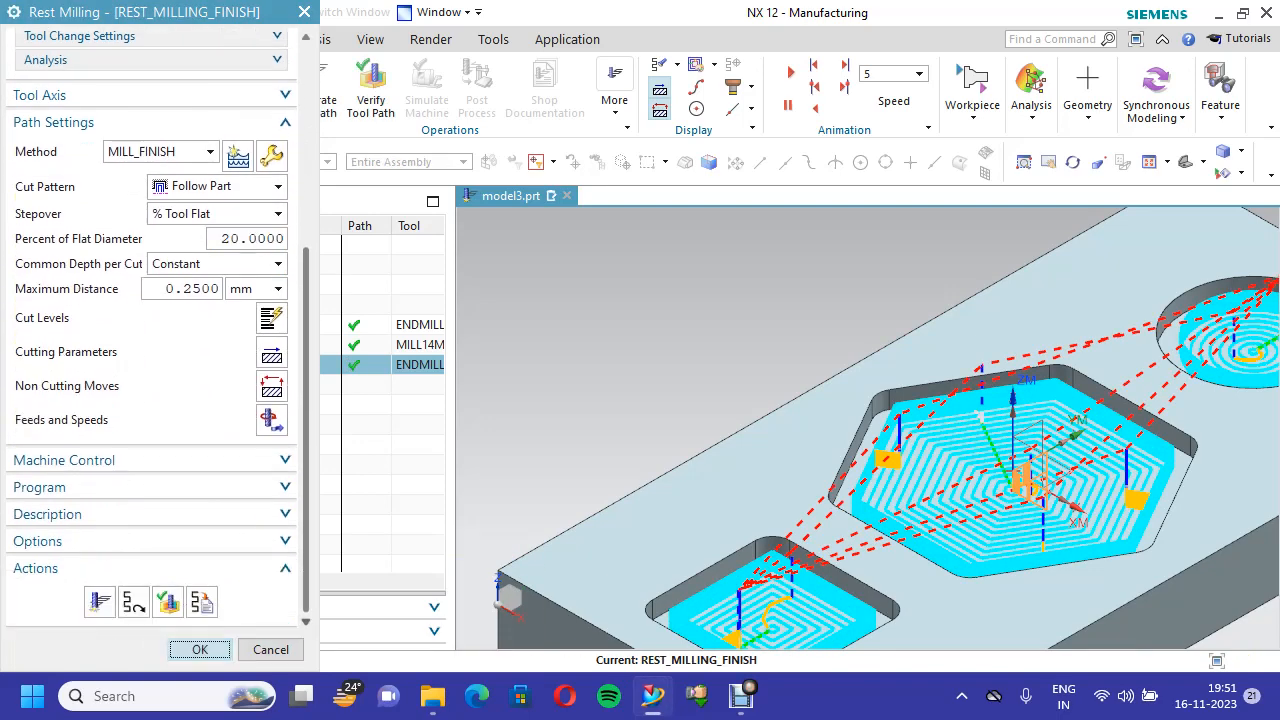
pyautogui.click(200, 649)
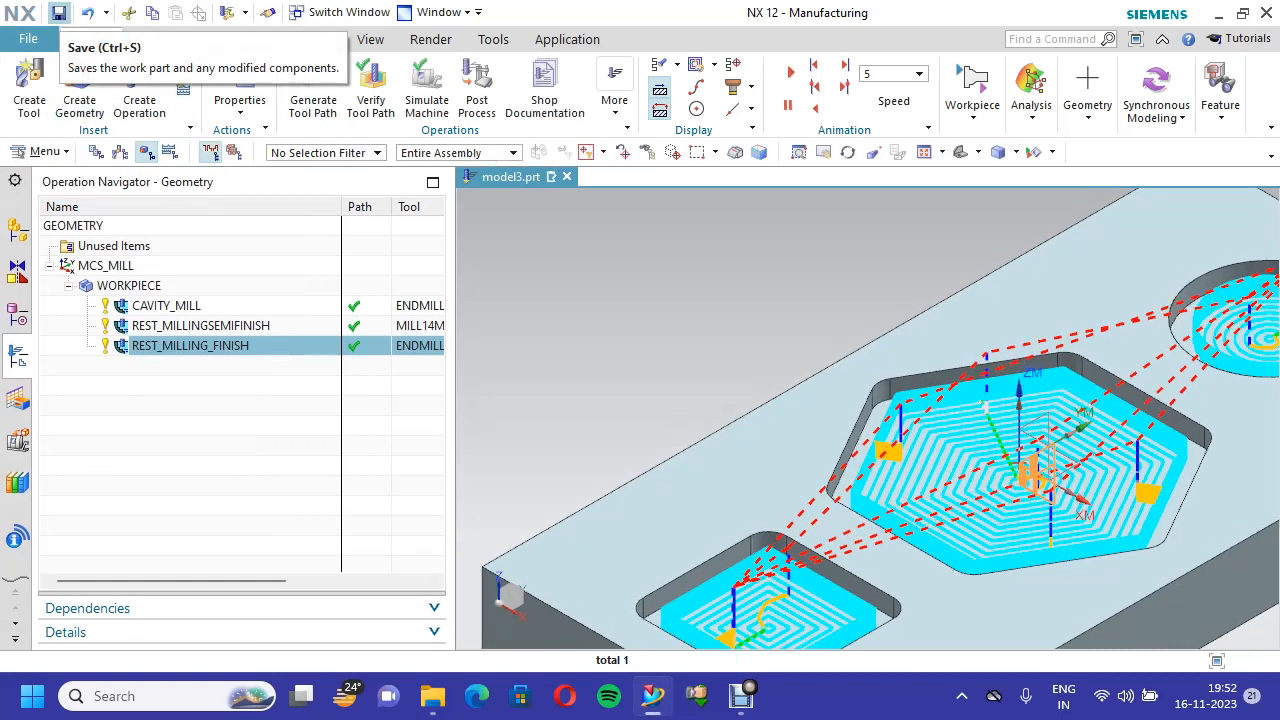
pyautogui.click(59, 13)
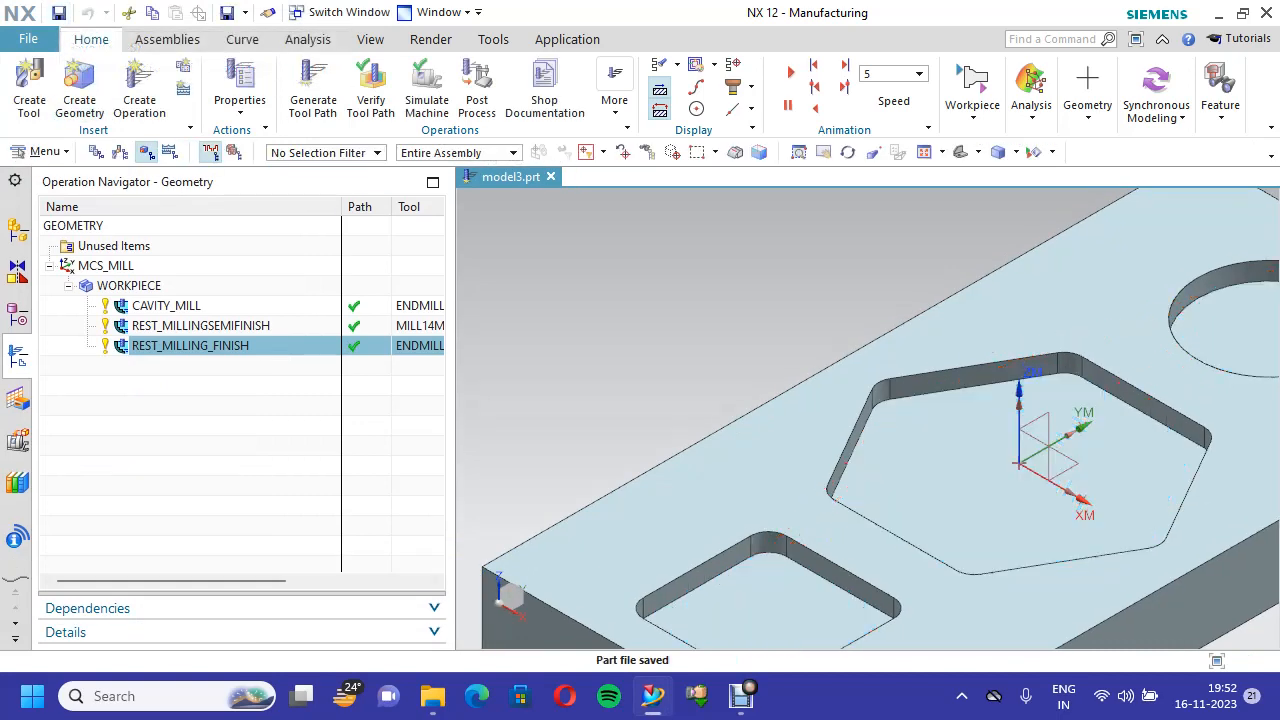
# Reopen REST_MILLING_FINISH for editing and set the cut order to Depth First in its cutting parameters
pyautogui.scroll(-1, 534, 258)
pyautogui.scroll(-1, 531, 262)
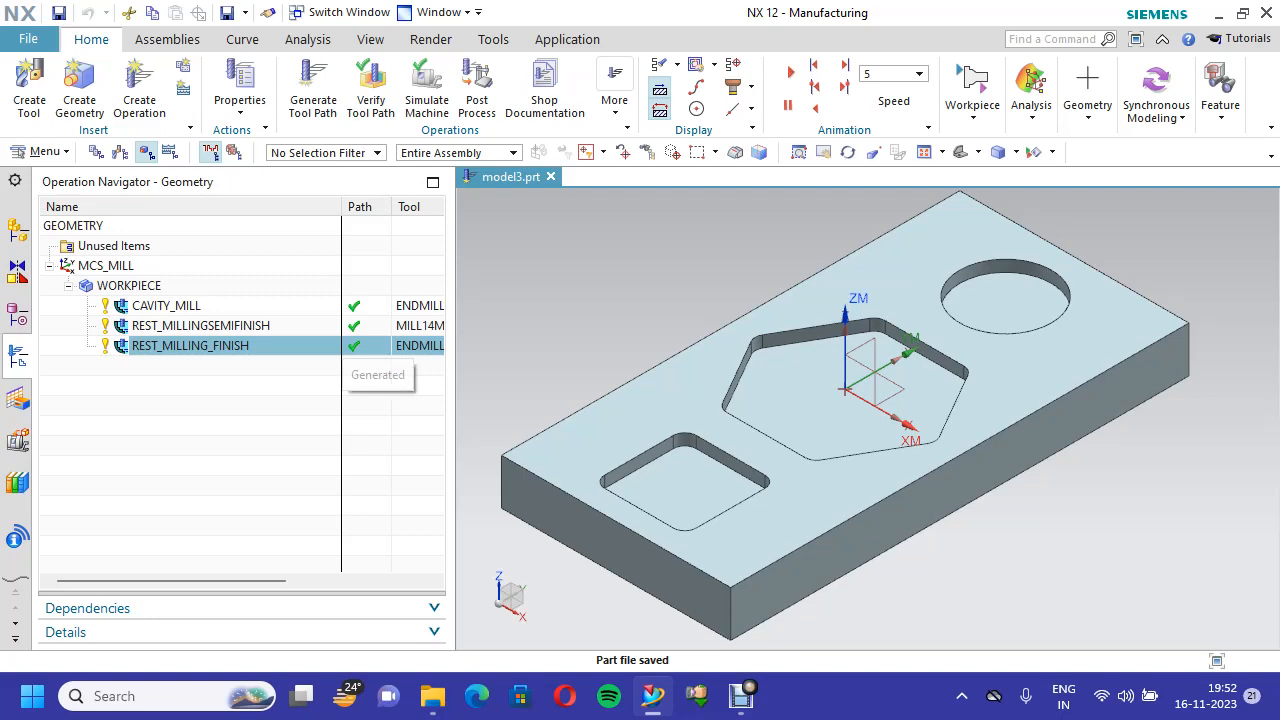
pyautogui.rightClick(362, 345)
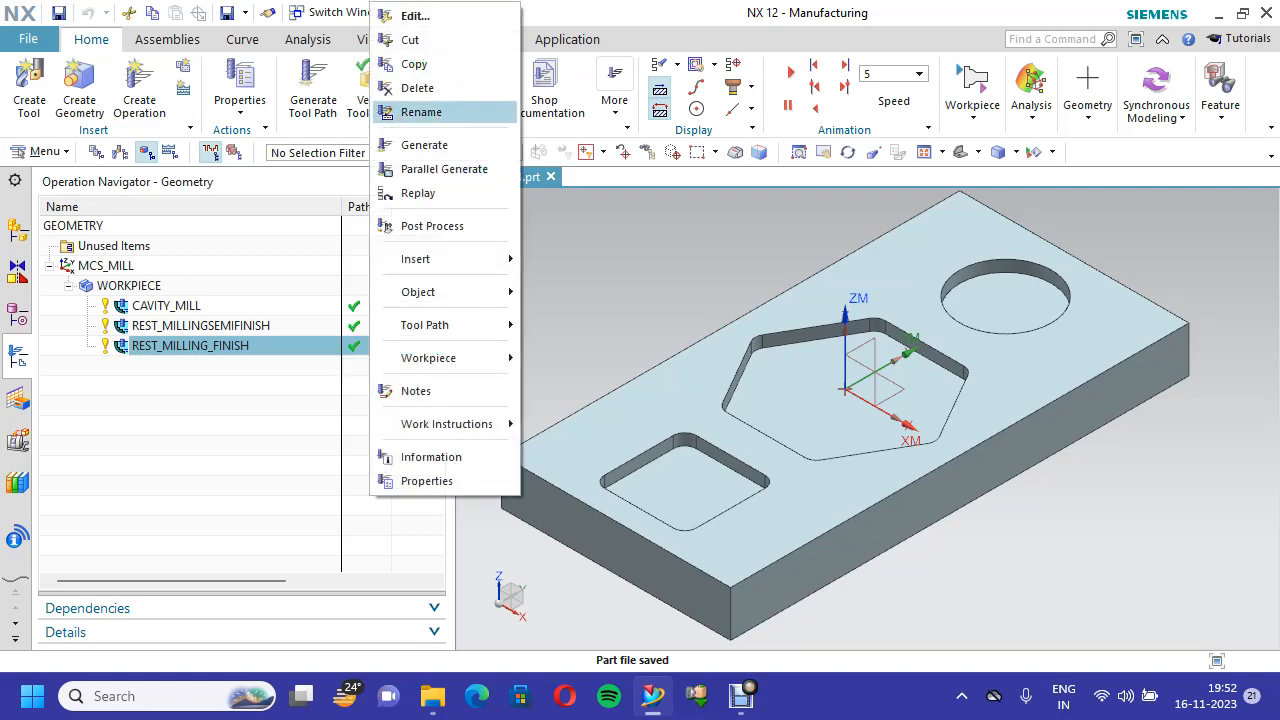
pyautogui.click(420, 16)
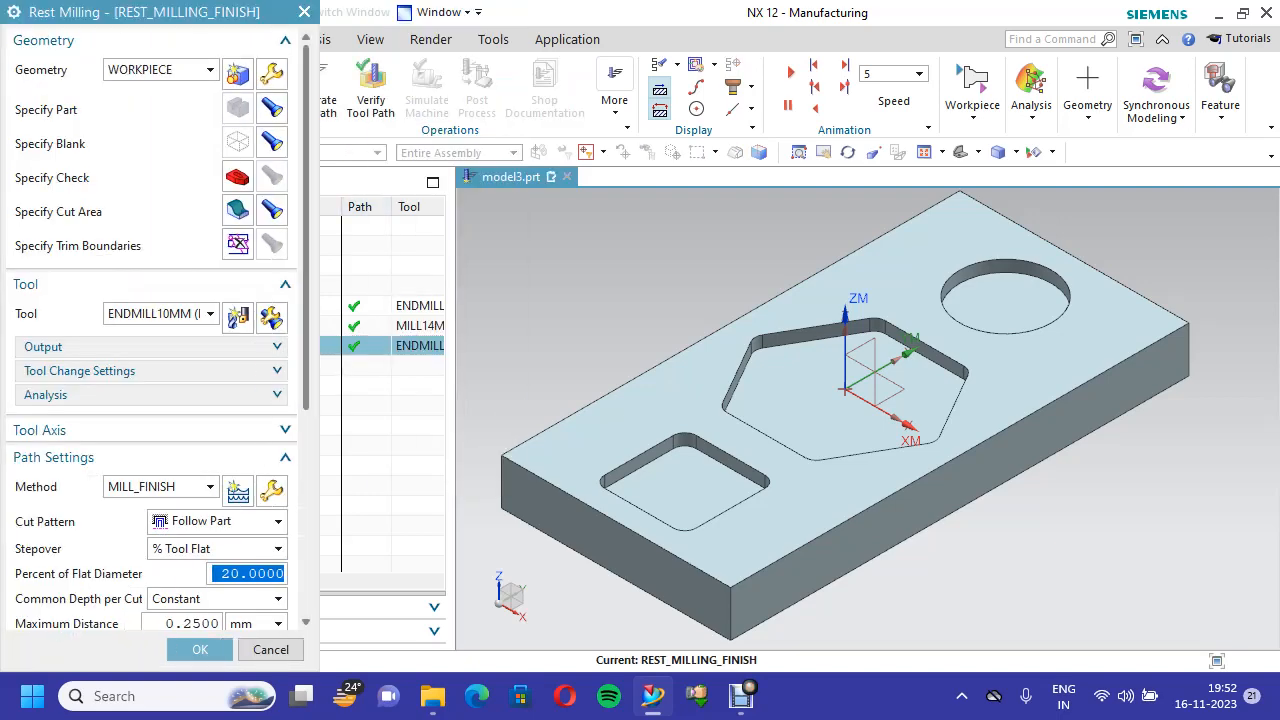
pyautogui.scroll(-4, 150, 330)
pyautogui.scroll(-1, 265, 450)
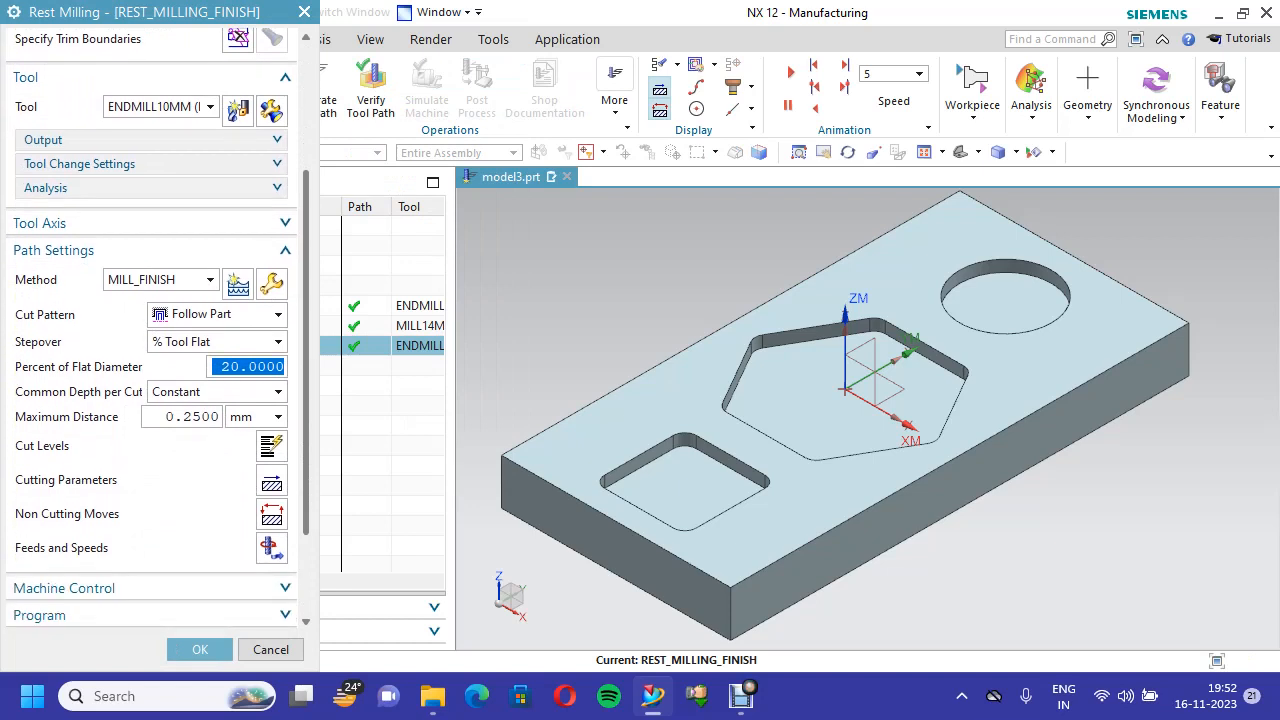
pyautogui.click(271, 486)
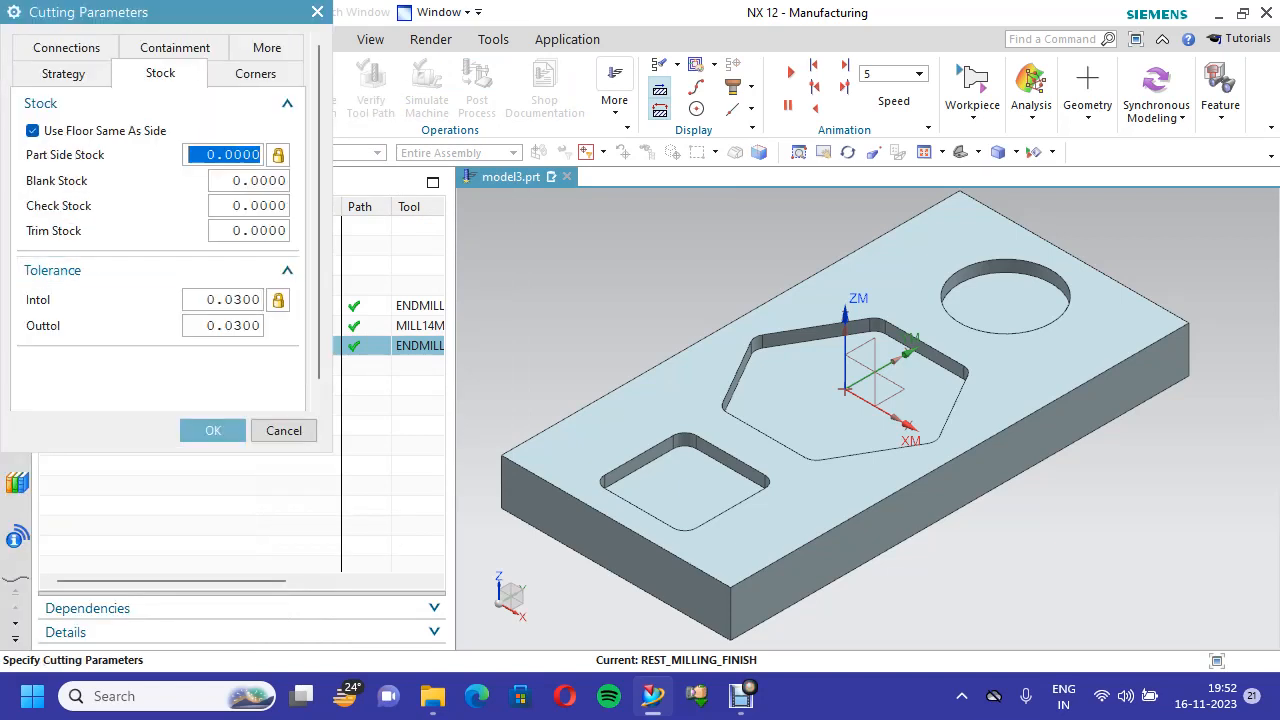
pyautogui.click(63, 73)
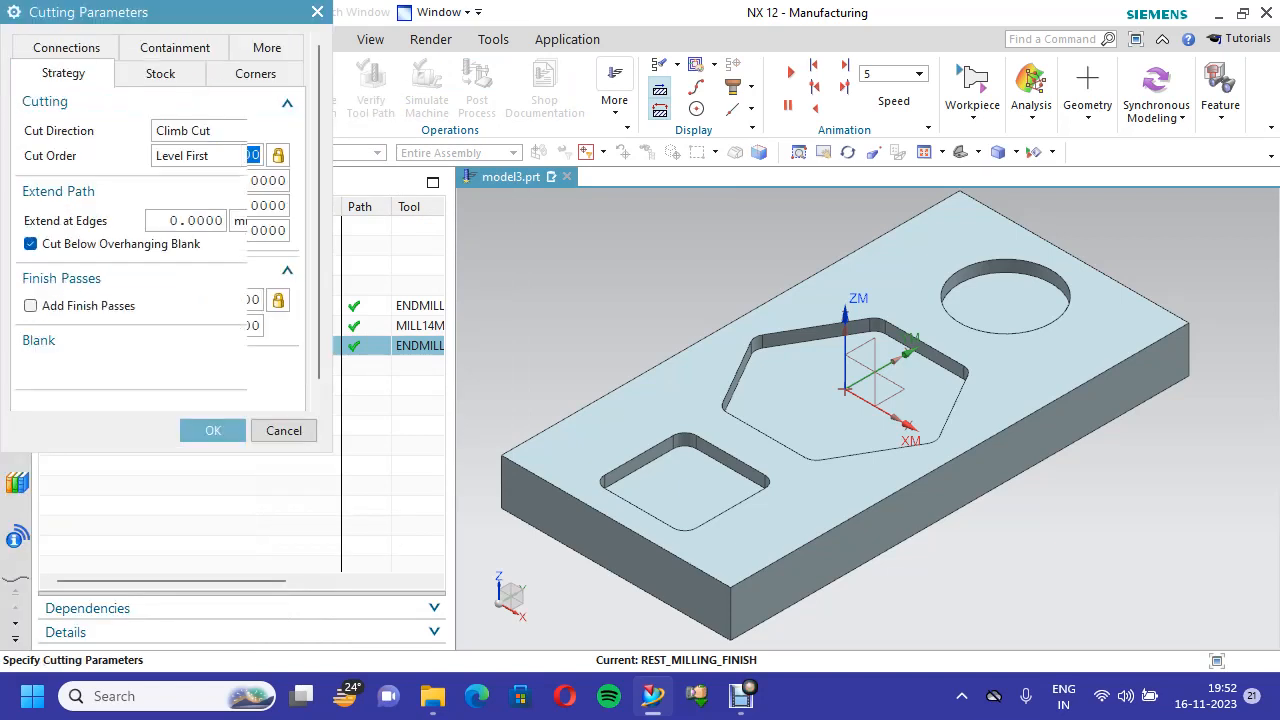
pyautogui.click(220, 155)
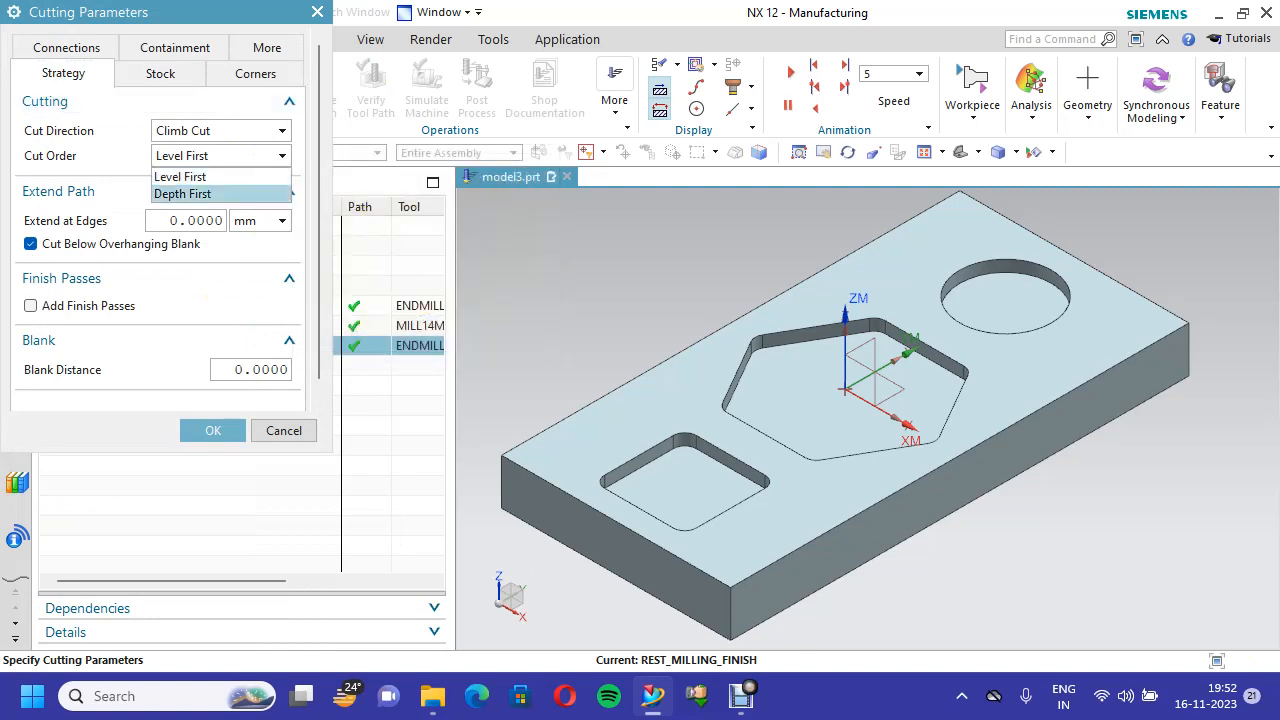
pyautogui.click(182, 193)
pyautogui.scroll(-1, 166, 220)
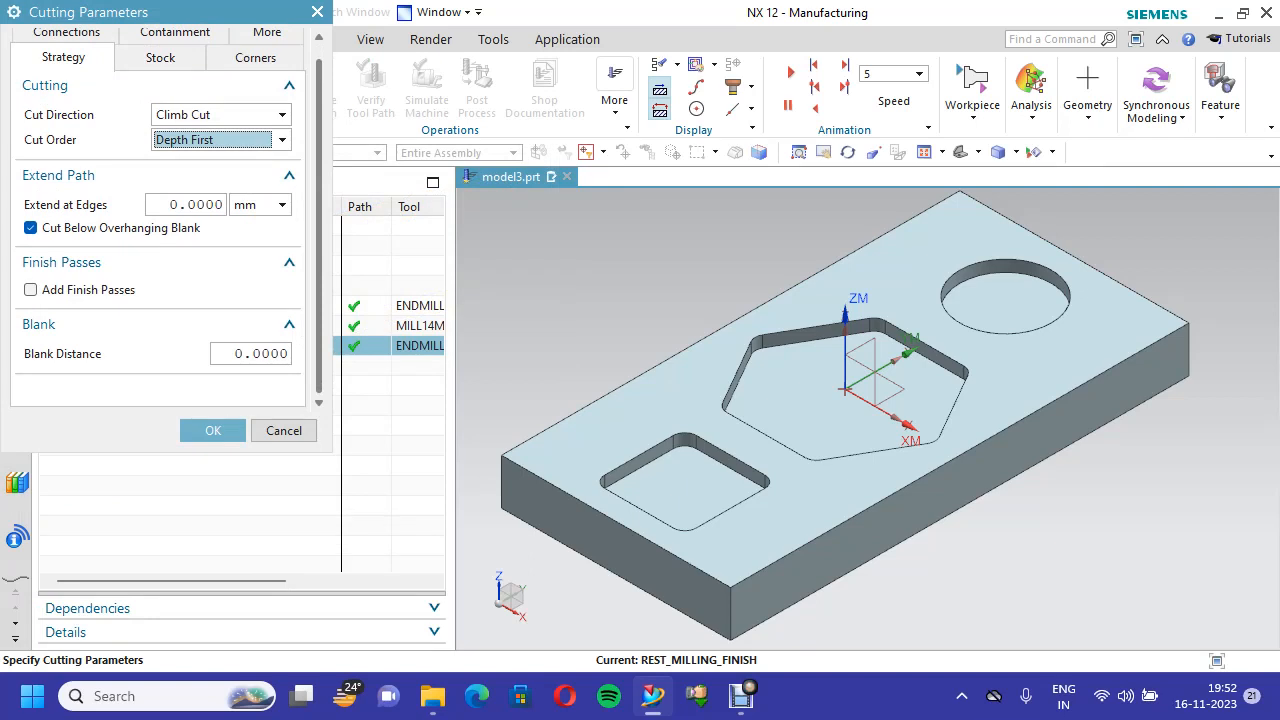
pyautogui.click(213, 430)
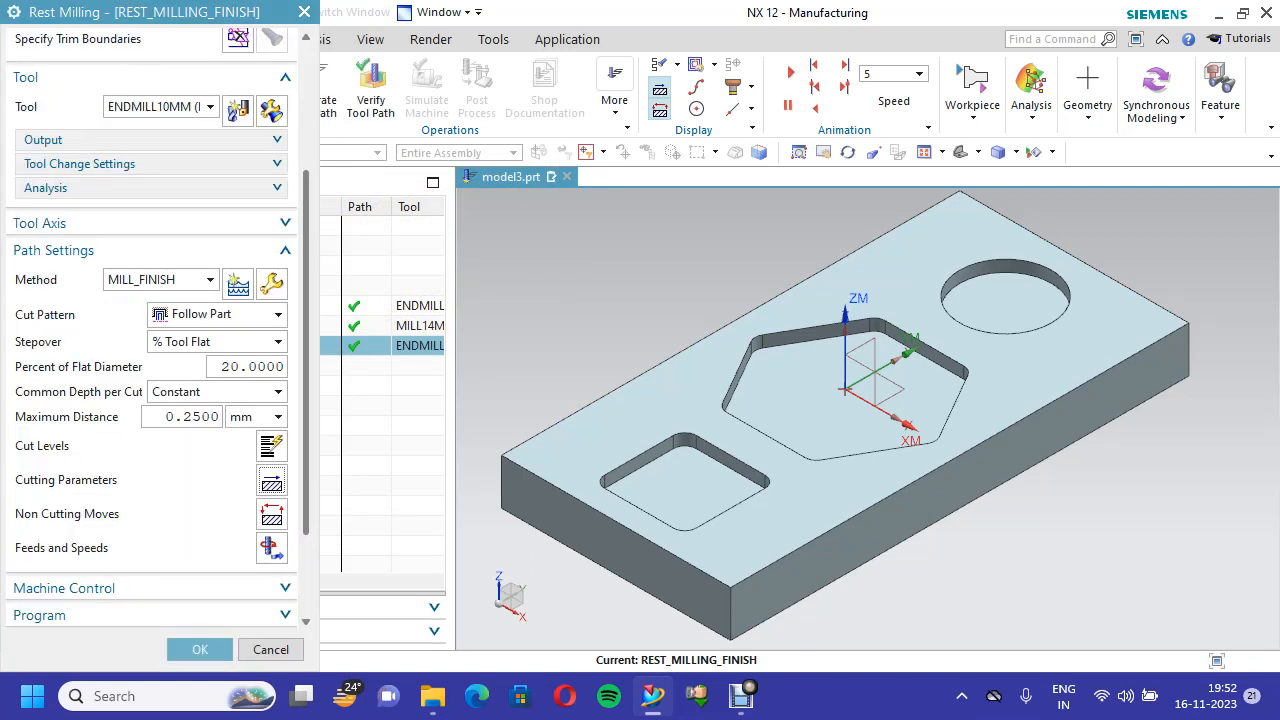
# Regenerate the REST_MILLING_FINISH tool path, accept the operation and save the part file
pyautogui.scroll(-5, 150, 300)
pyautogui.click(100, 601)
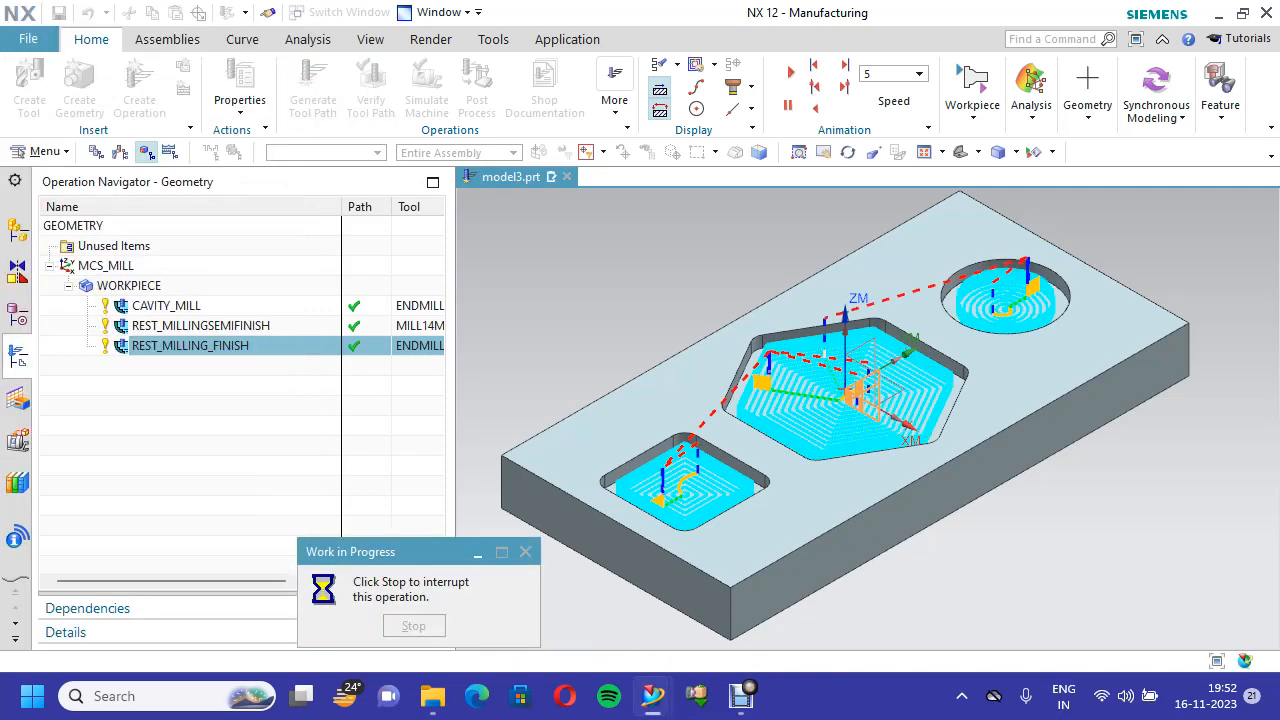
pyautogui.click(200, 649)
pyautogui.hotkey('ctrl', 's')
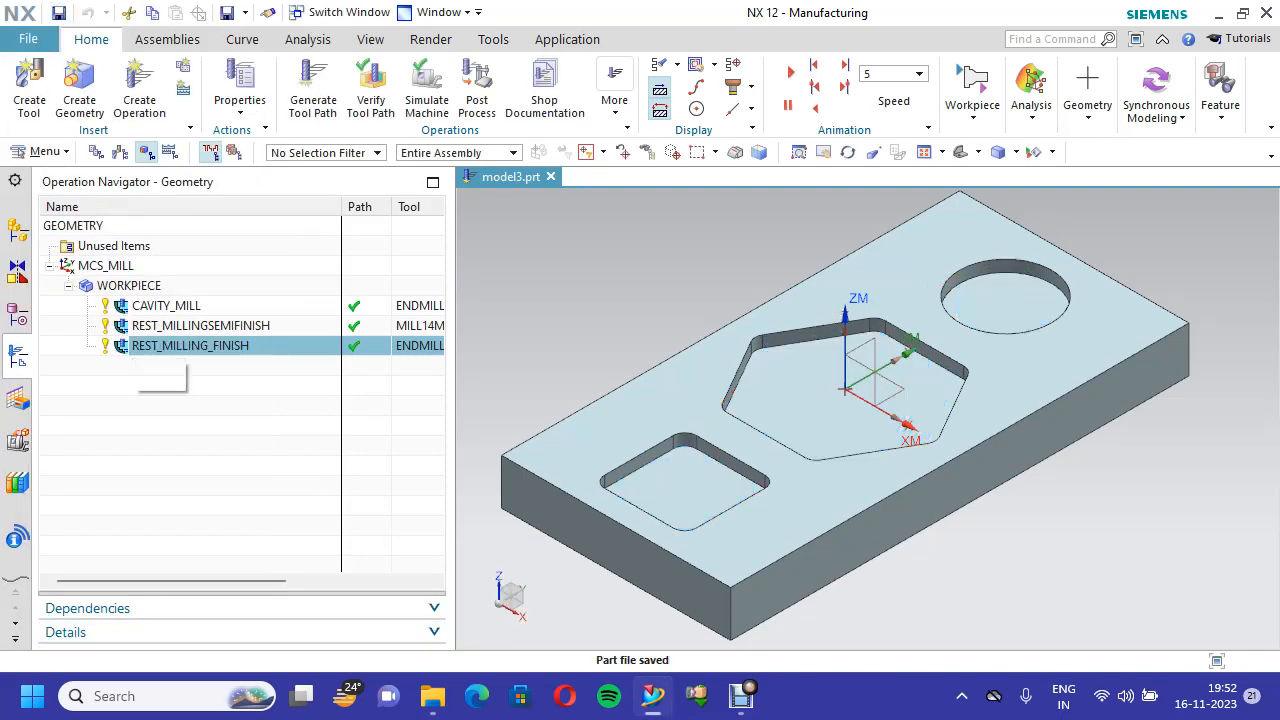
# Play the 3D Dynamic material removal simulation of the REST_MILLING_FINISH tool path
pyautogui.rightClick(291, 345)
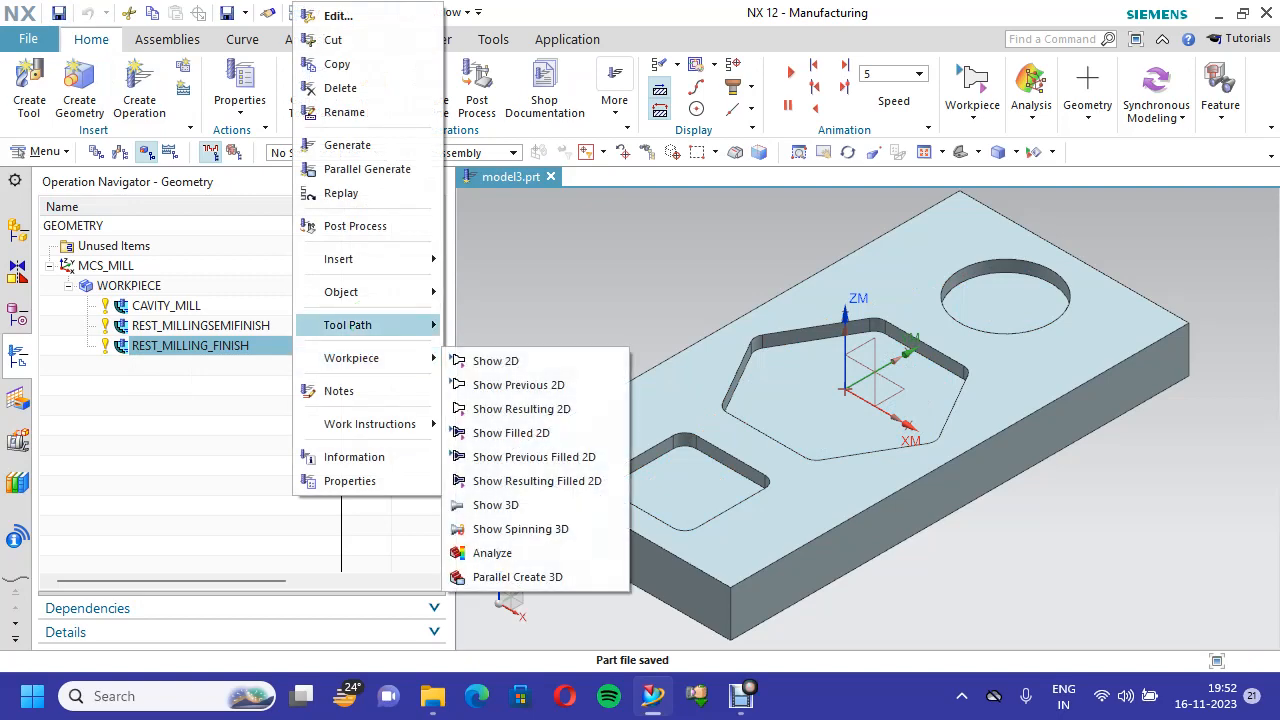
pyautogui.moveTo(360, 325)
pyautogui.click(491, 528)
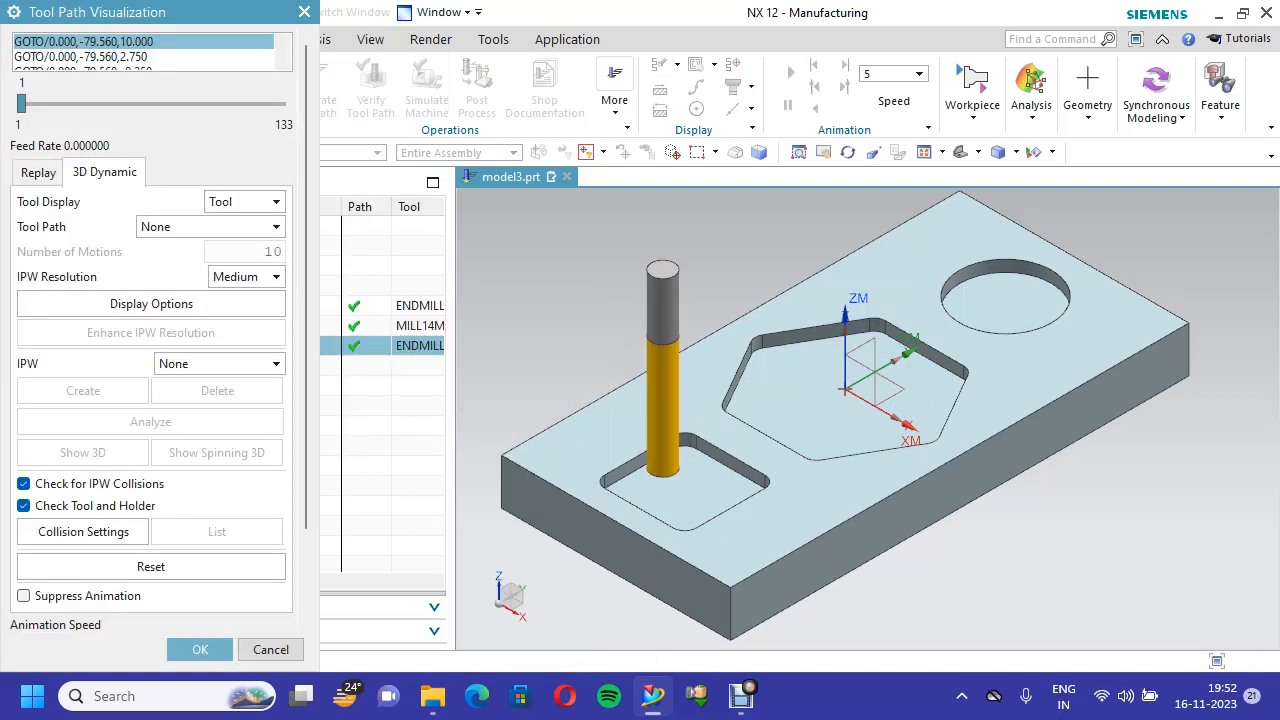
pyautogui.scroll(-3, 150, 460)
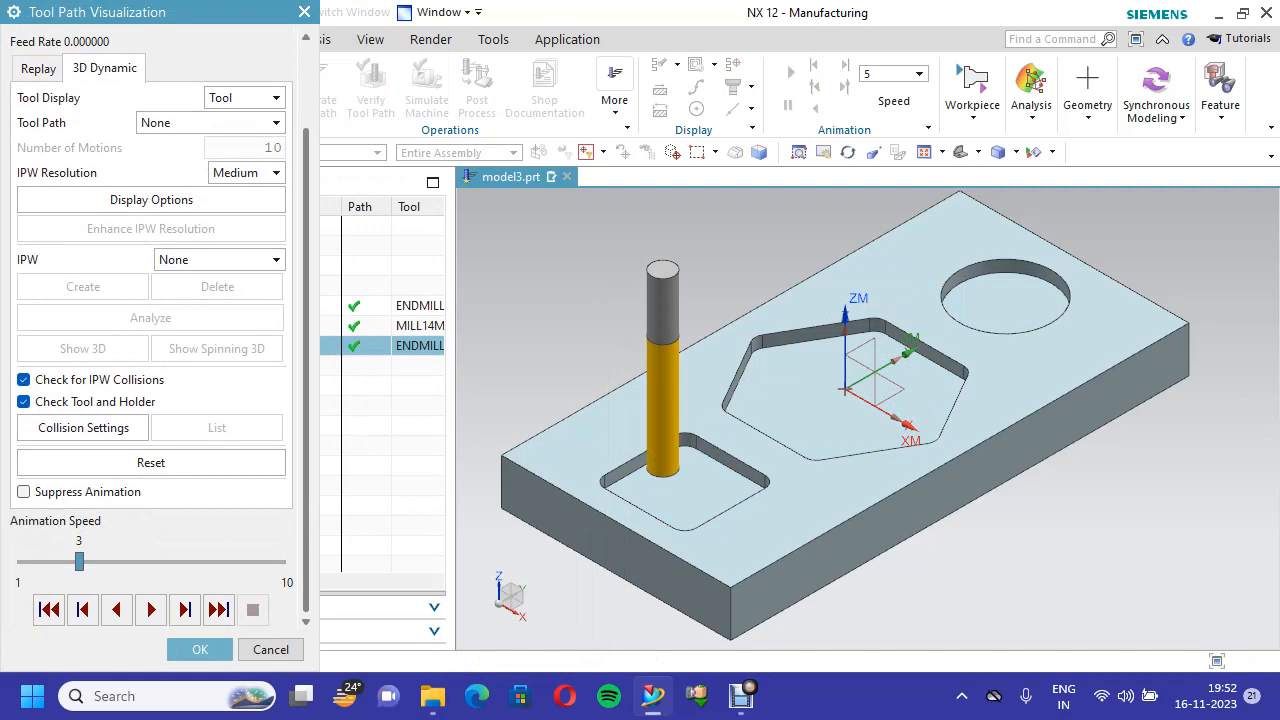
pyautogui.click(151, 609)
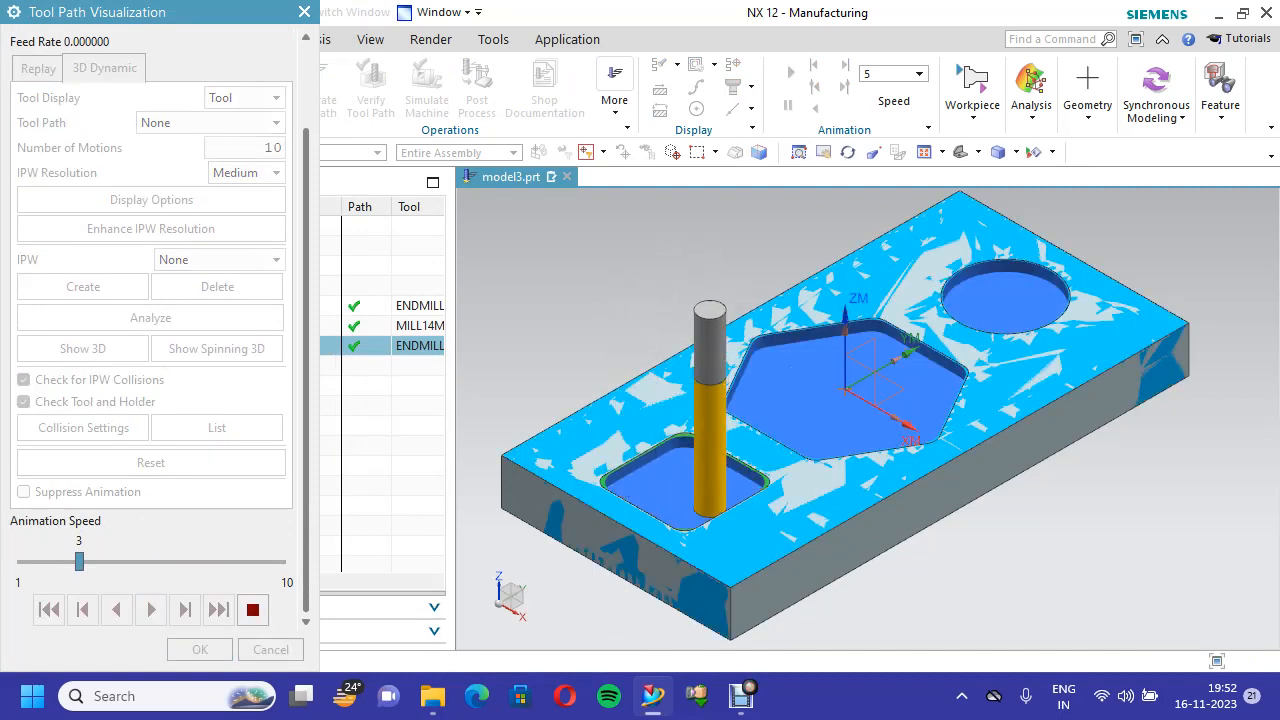
# Examine the square, hexagonal and circular pockets up close while the finishing simulation runs, and bring the whole block back into view
pyautogui.scroll(4, 656, 500)
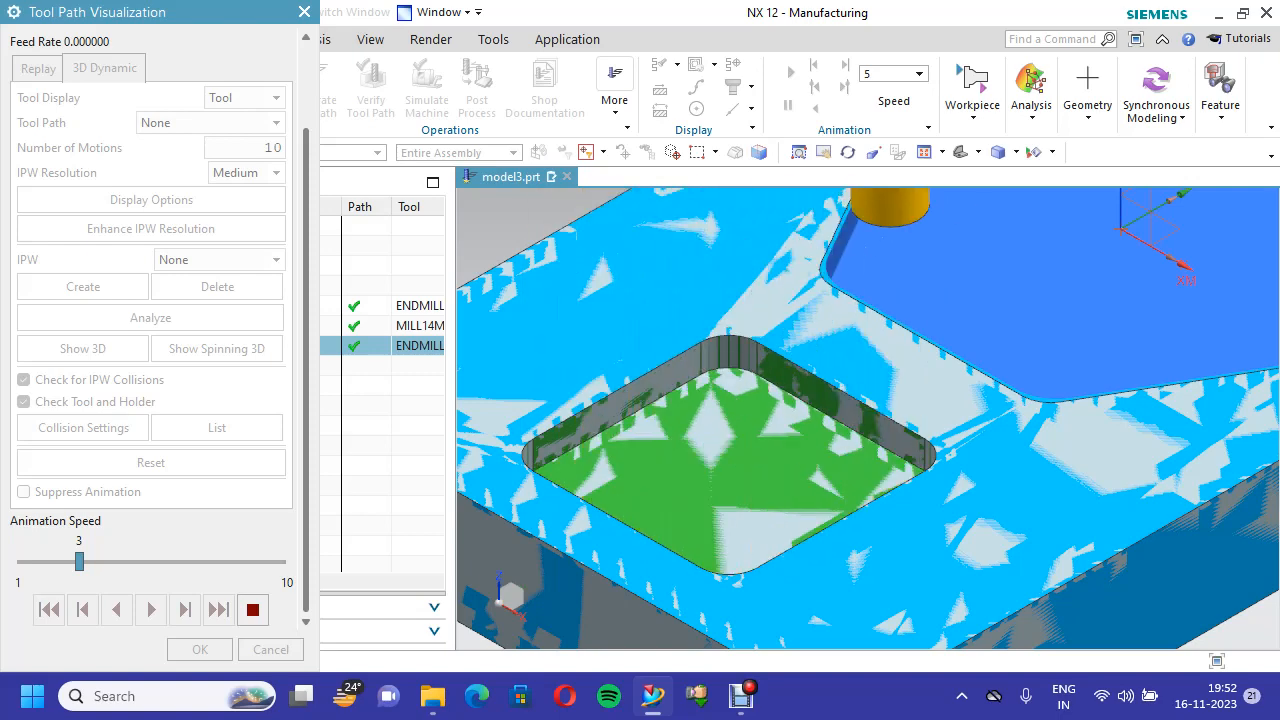
pyautogui.scroll(-5, 934, 362)
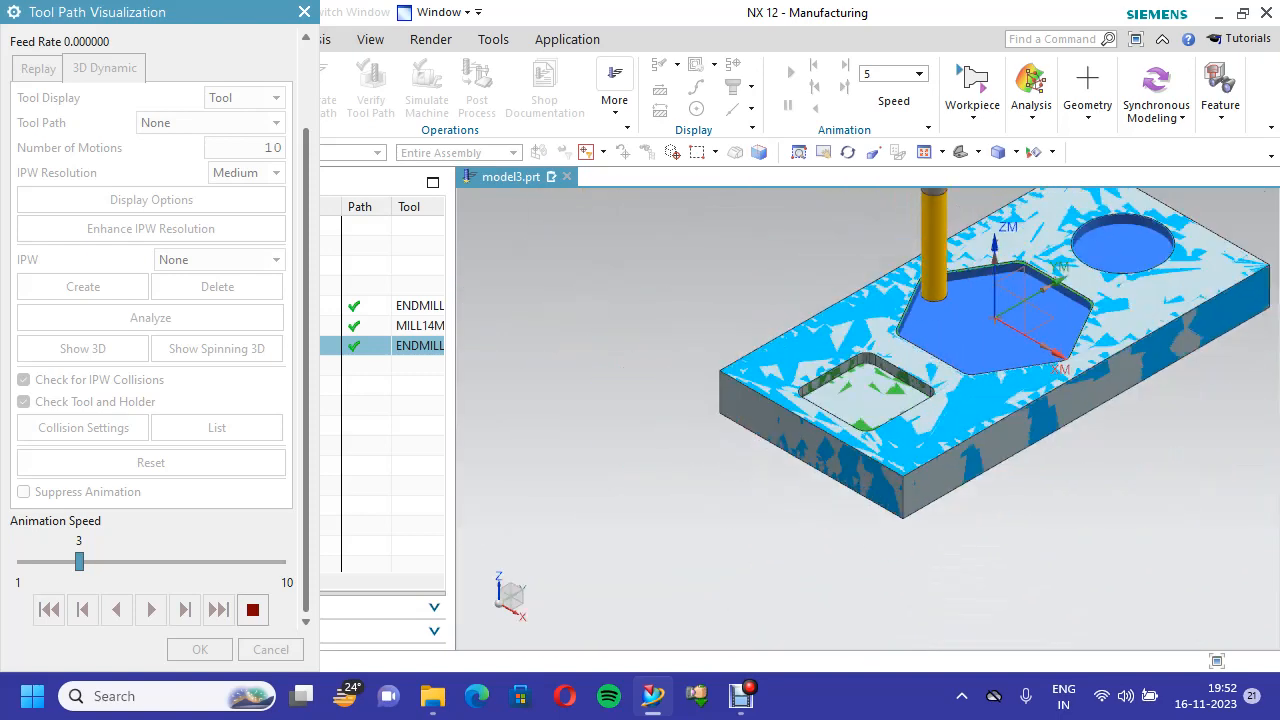
pyautogui.scroll(4, 1135, 295)
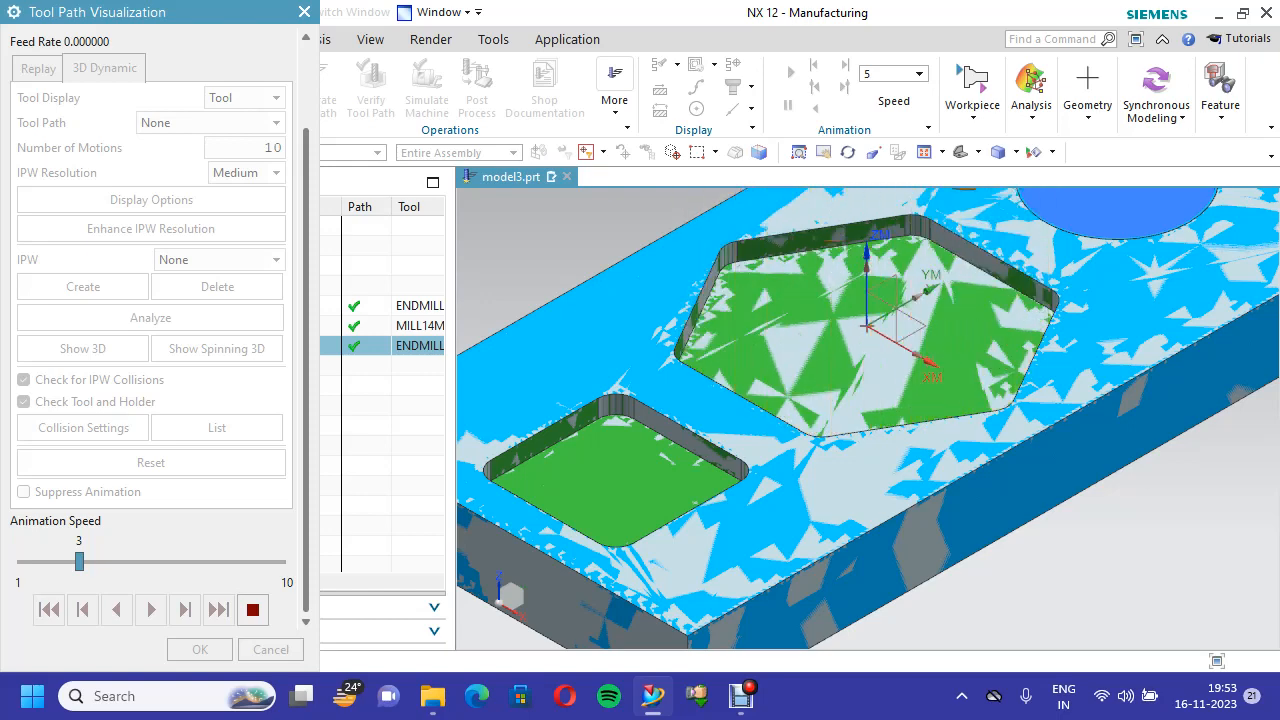
pyautogui.scroll(-1, 984, 322)
pyautogui.scroll(-2, 985, 320)
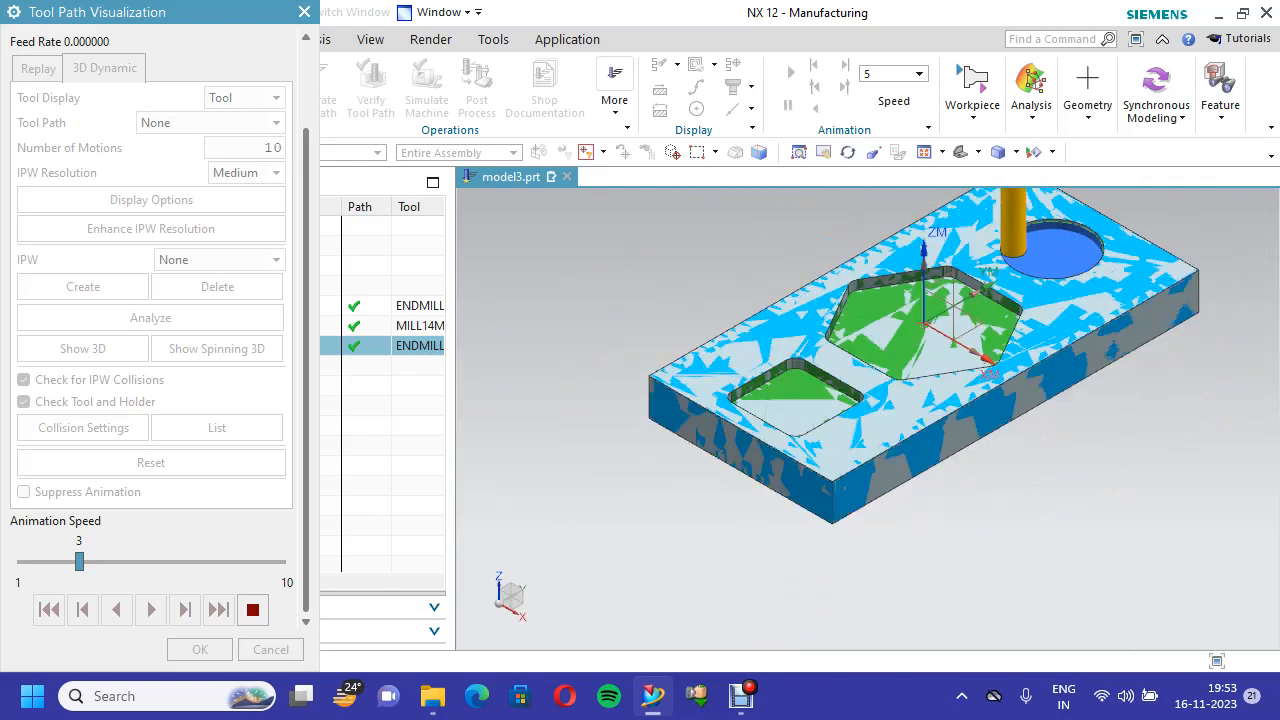
pyautogui.scroll(4, 1203, 226)
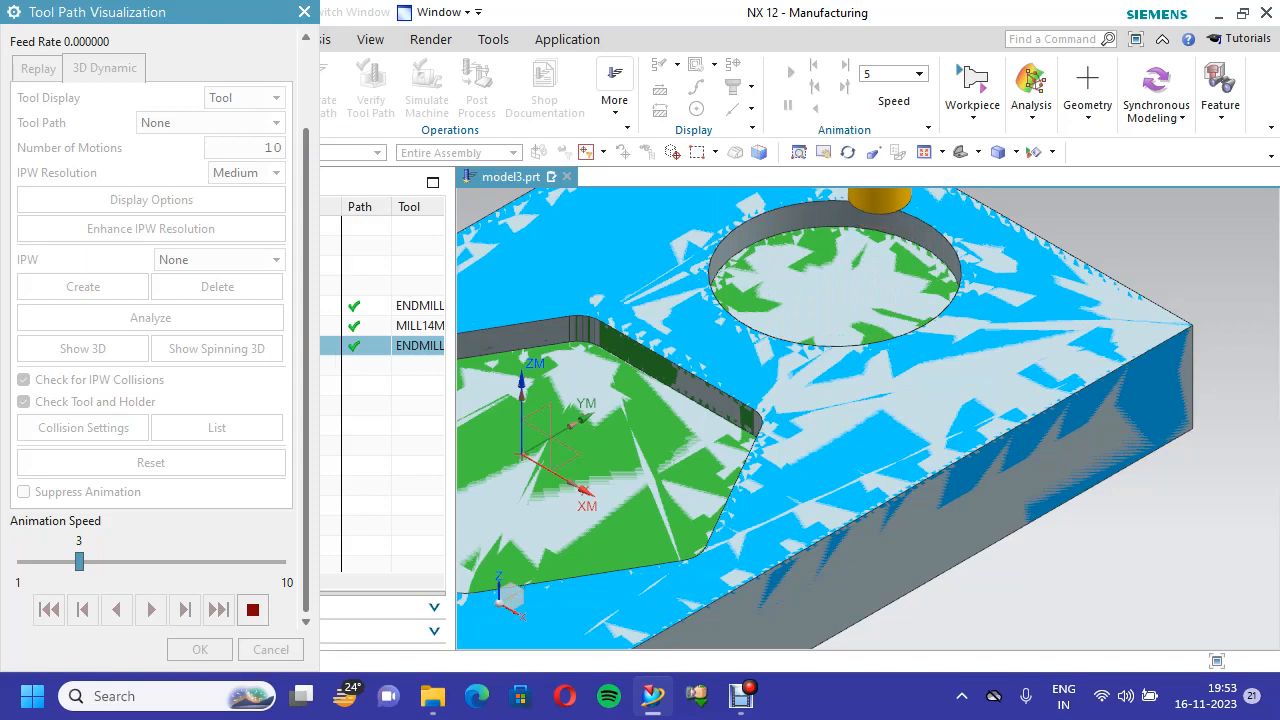
pyautogui.scroll(-4, 513, 391)
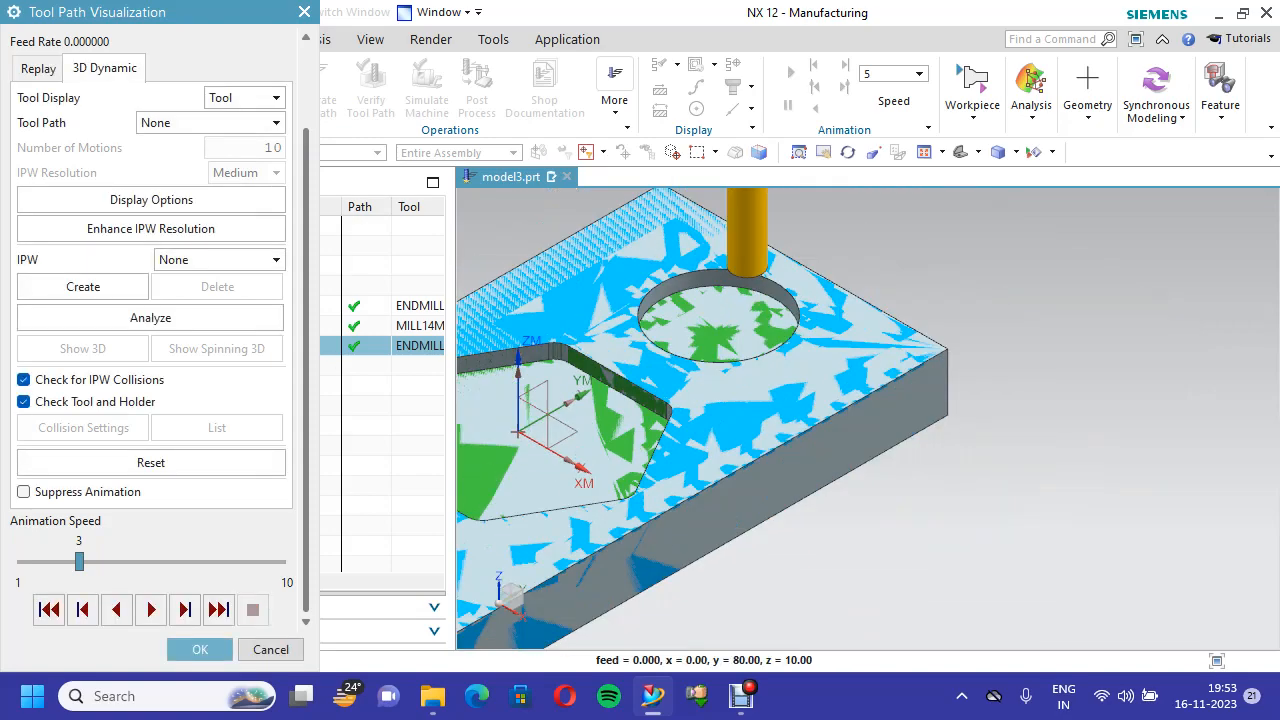
pyautogui.rightClick(515, 391)
pyautogui.click(556, 326)
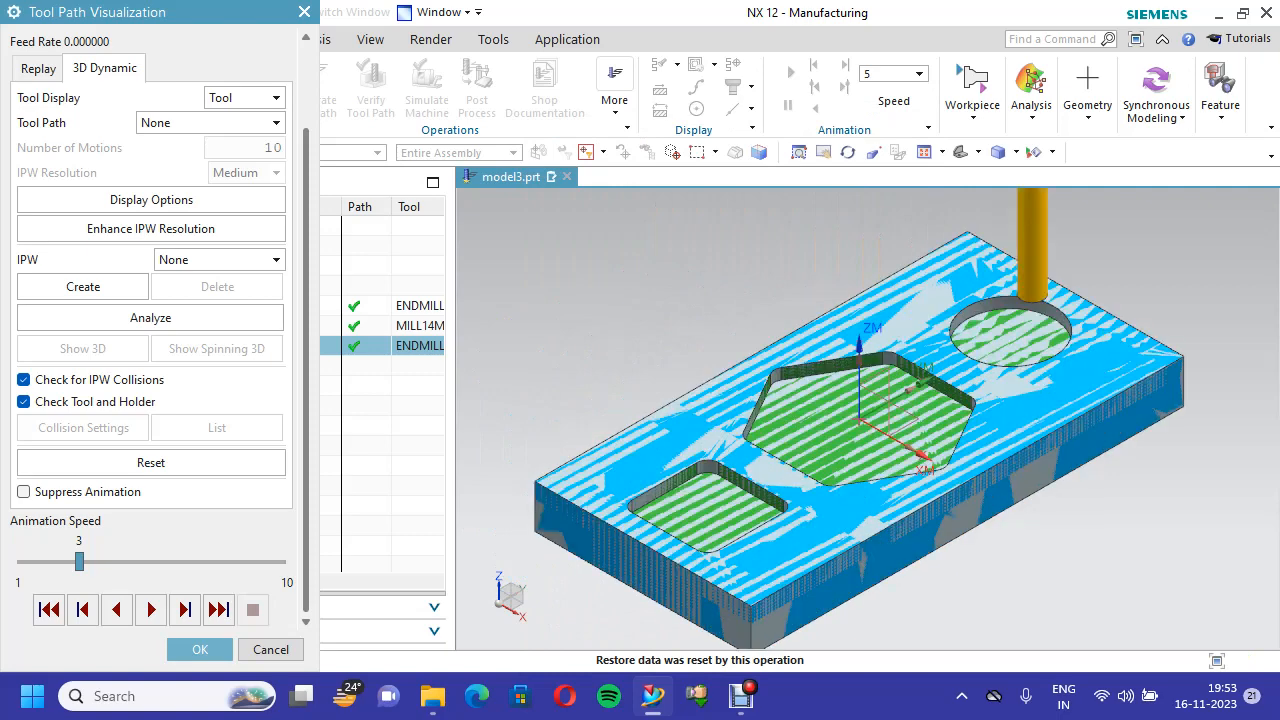
# Analyze the simulated workpiece against the part, close the tool path visualization and save the part file
pyautogui.click(150, 318)
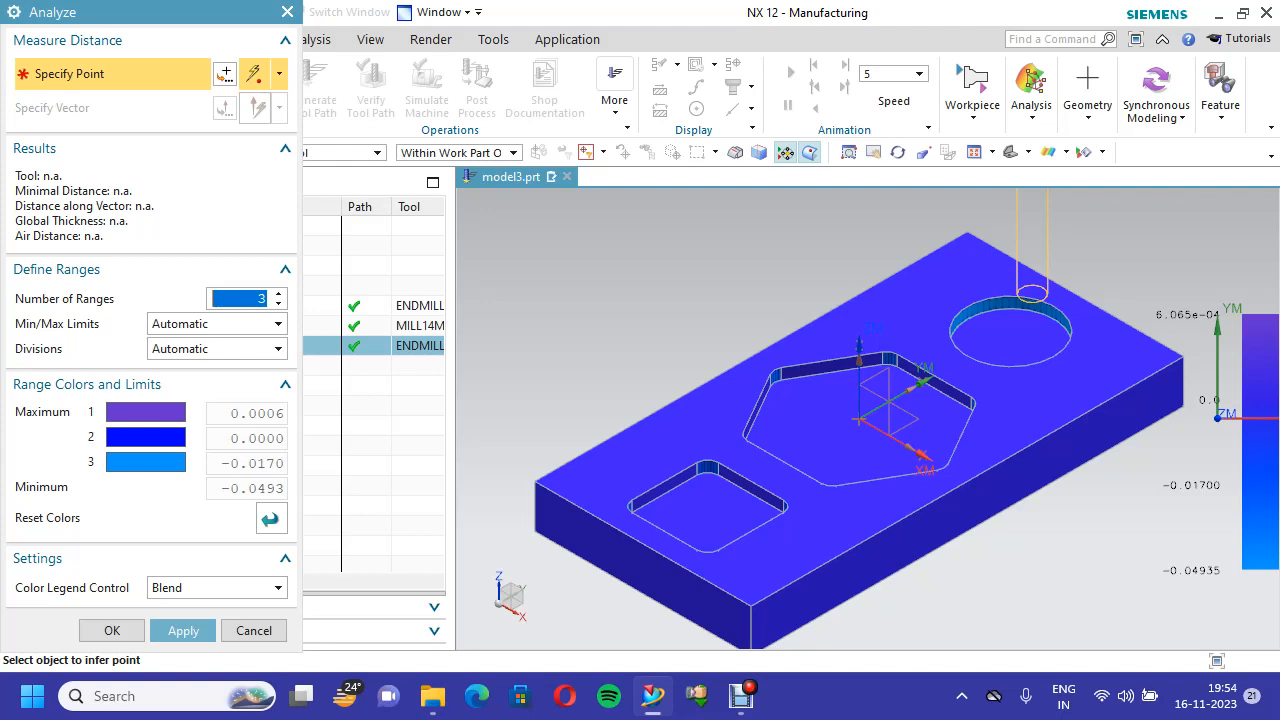
pyautogui.click(112, 630)
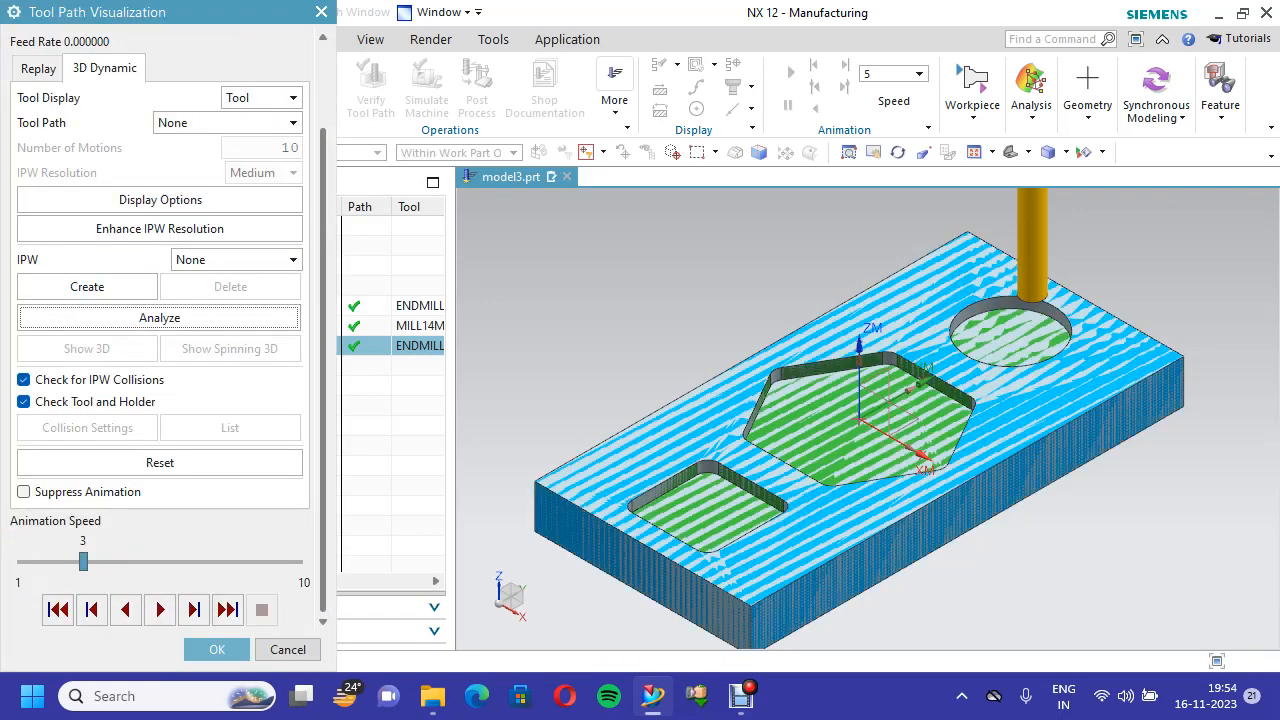
pyautogui.click(217, 650)
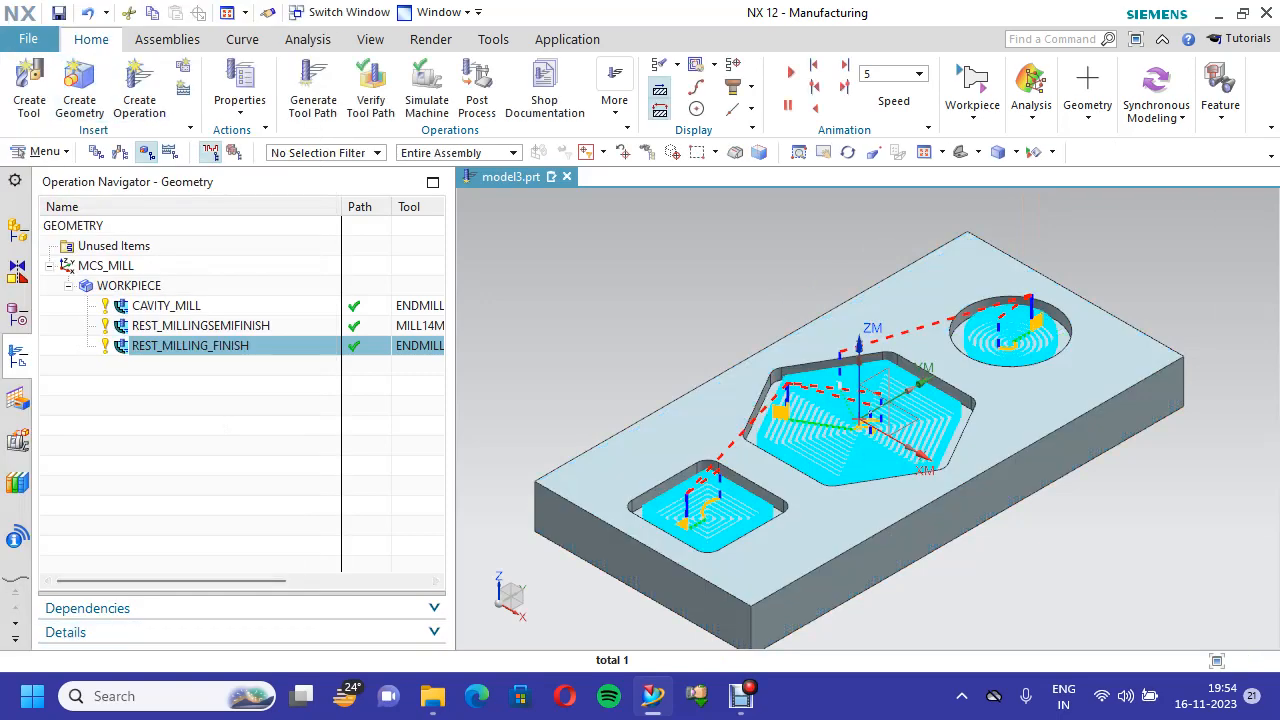
pyautogui.hotkey('ctrl', 's')
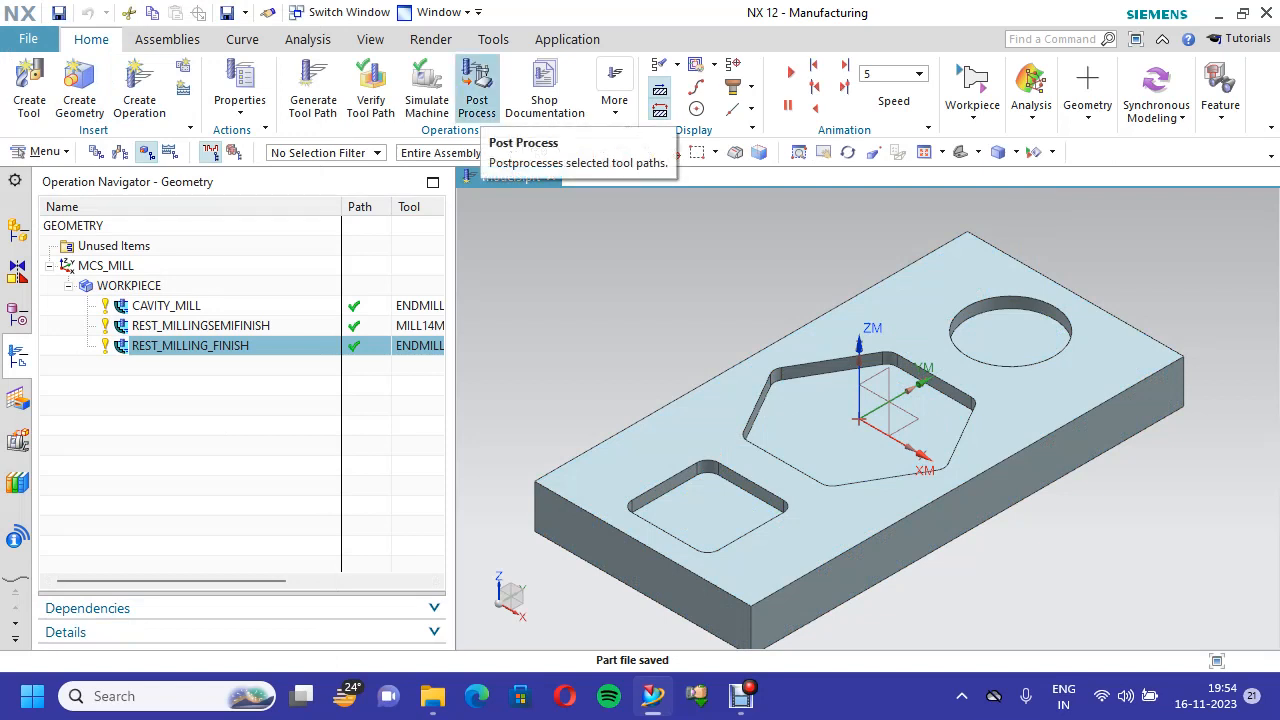
# Start postprocessing REST_MILLING_FINISH and load the mill3ax.pui postprocessor file
pyautogui.click(476, 88)
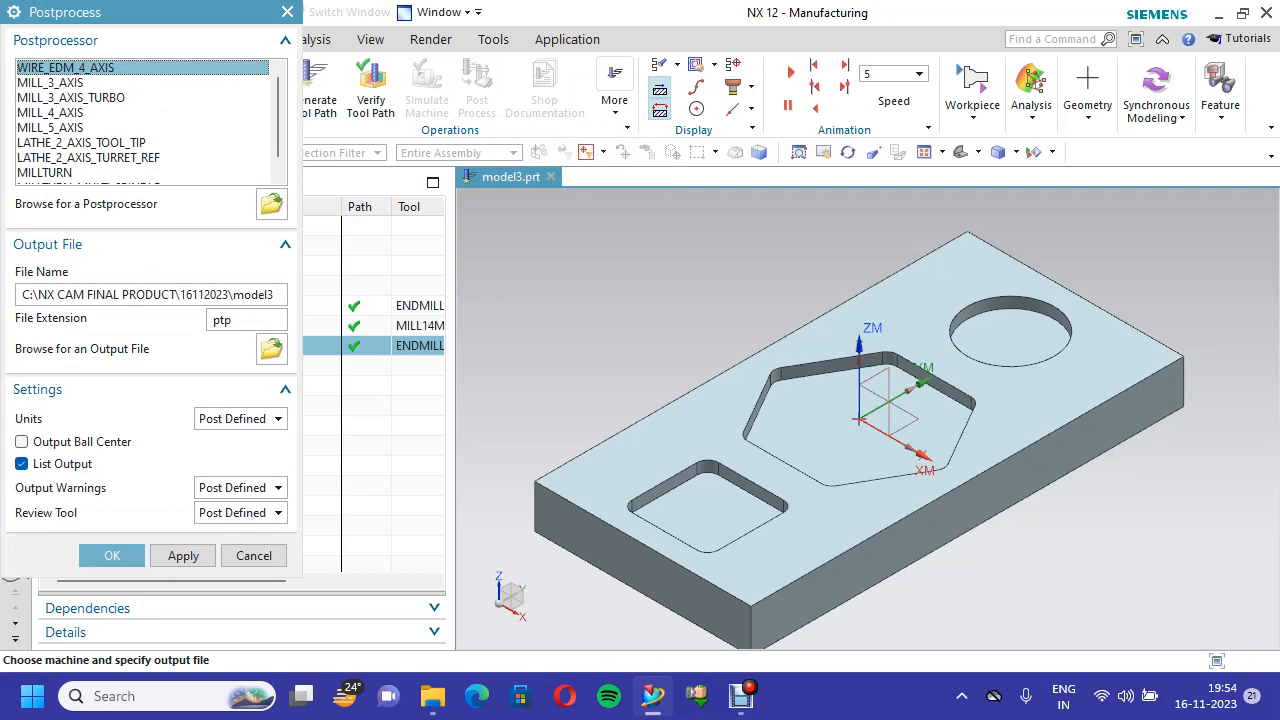
pyautogui.click(50, 83)
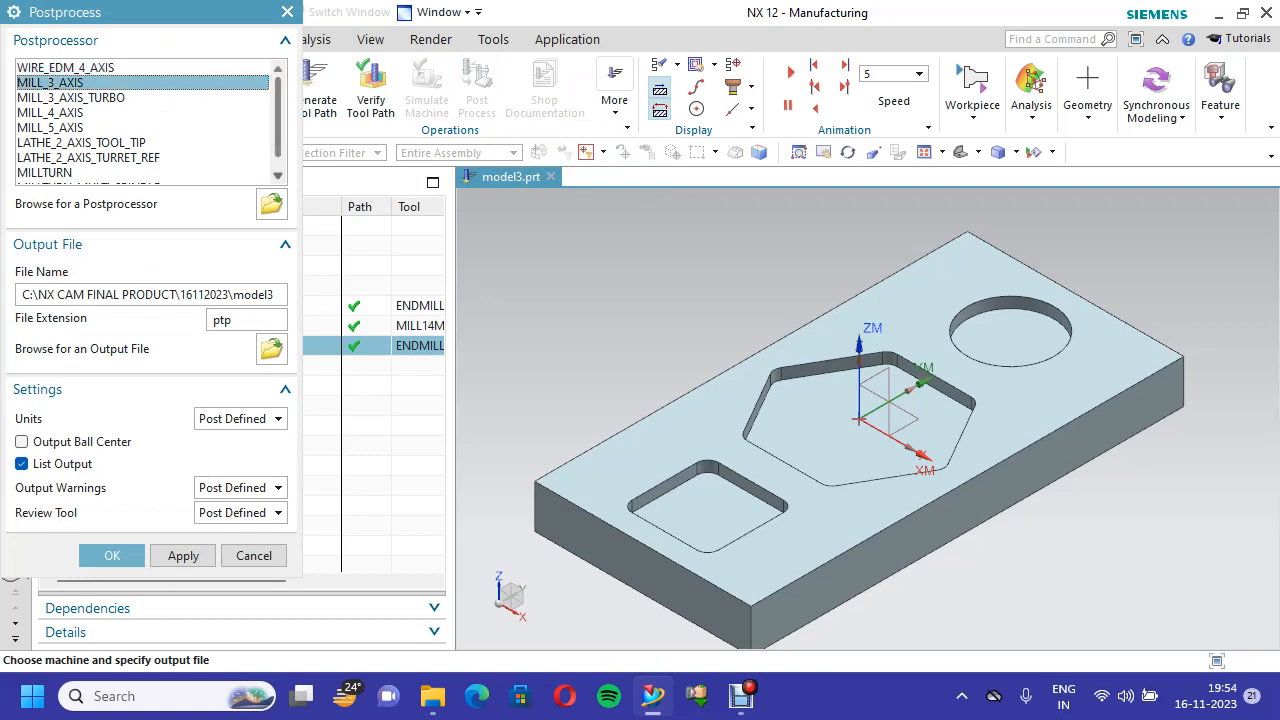
pyautogui.click(271, 204)
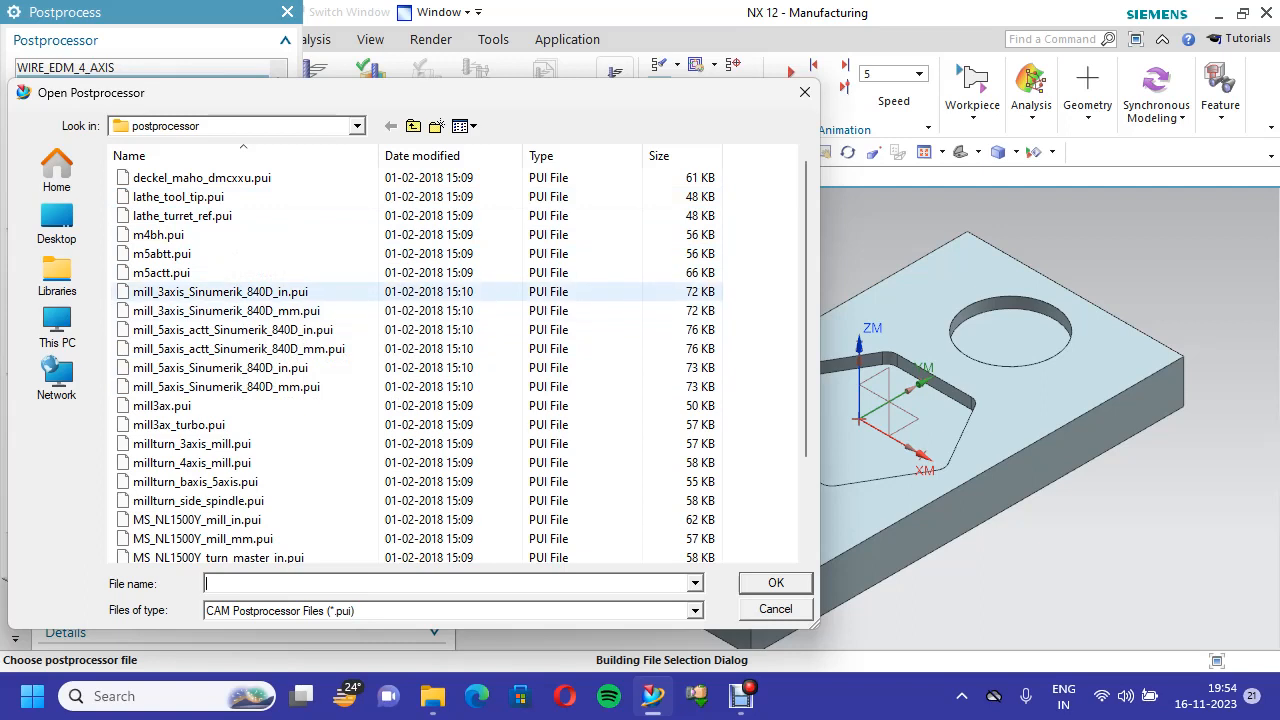
pyautogui.click(162, 405)
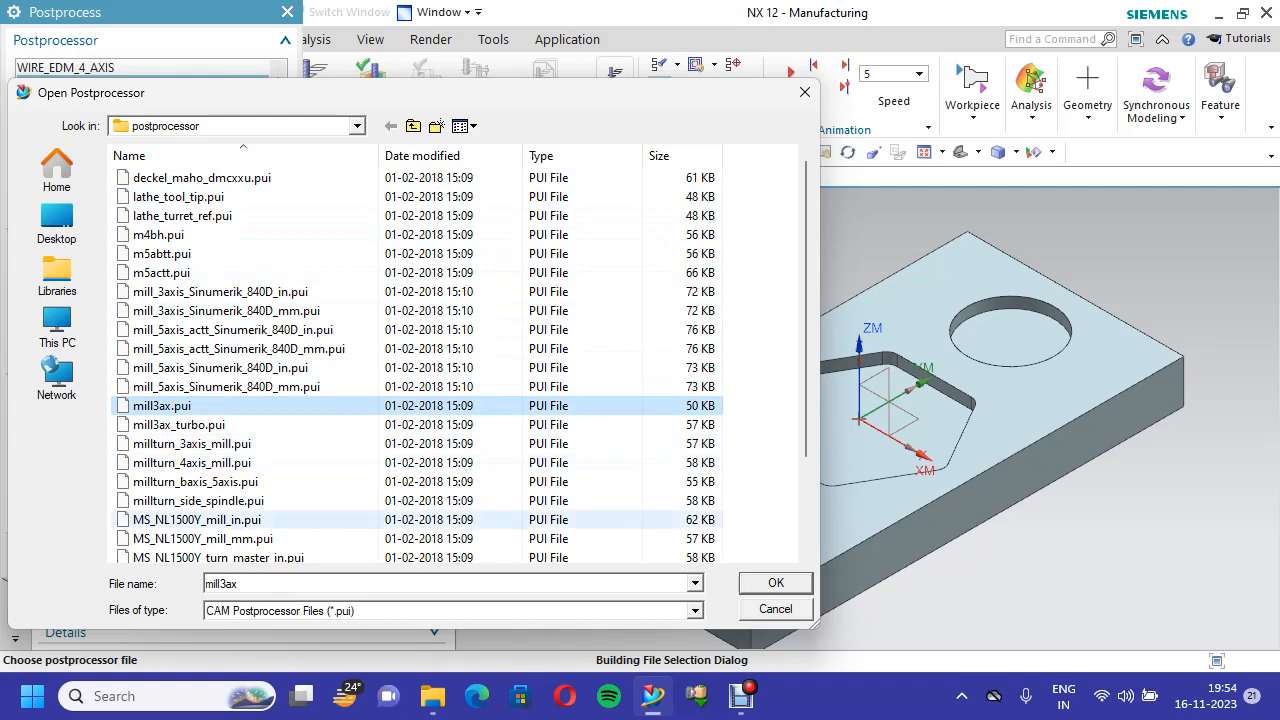
pyautogui.click(776, 583)
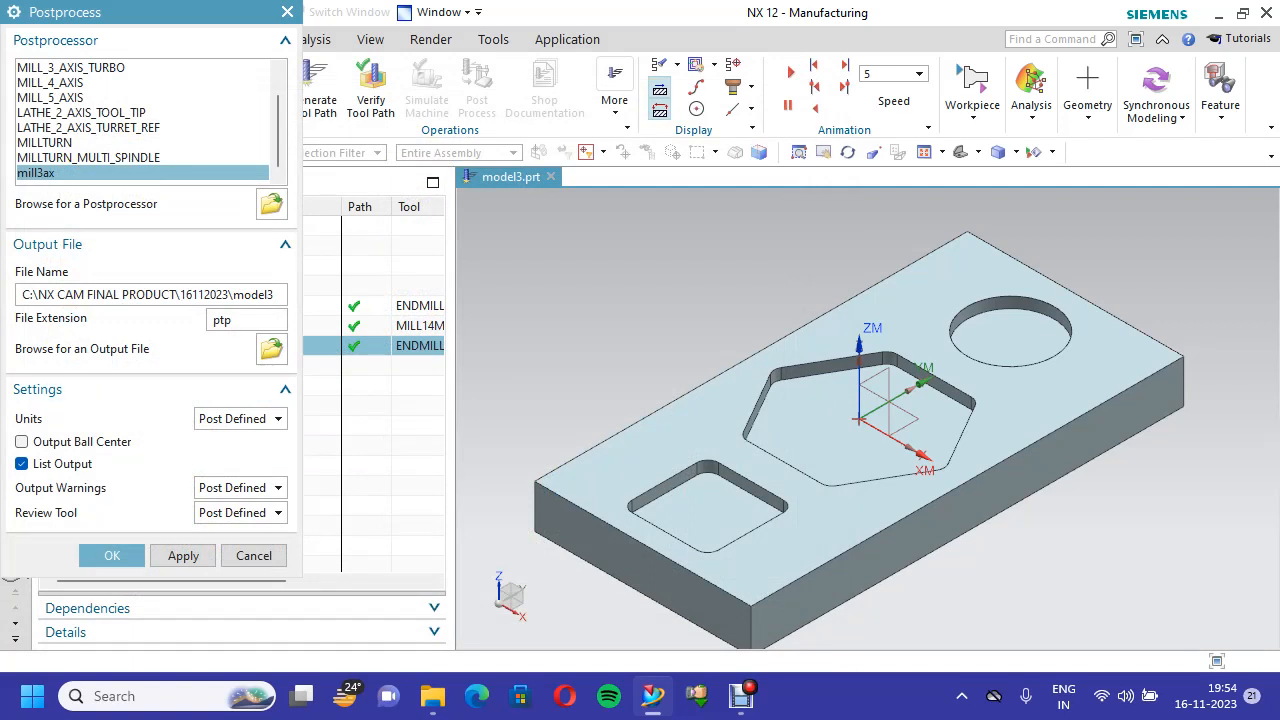
# Set the output units to Metric/PART, generate the NC program despite the unit mismatch and review the code listing
pyautogui.click(268, 419)
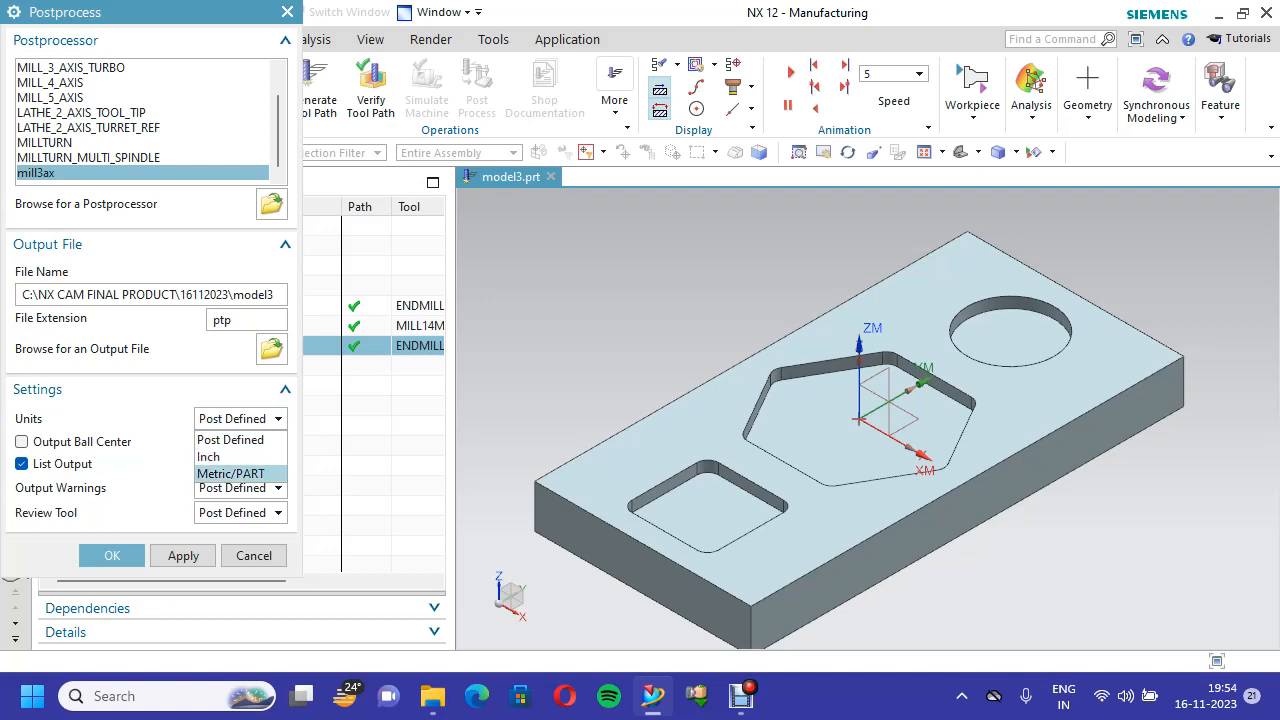
pyautogui.click(231, 474)
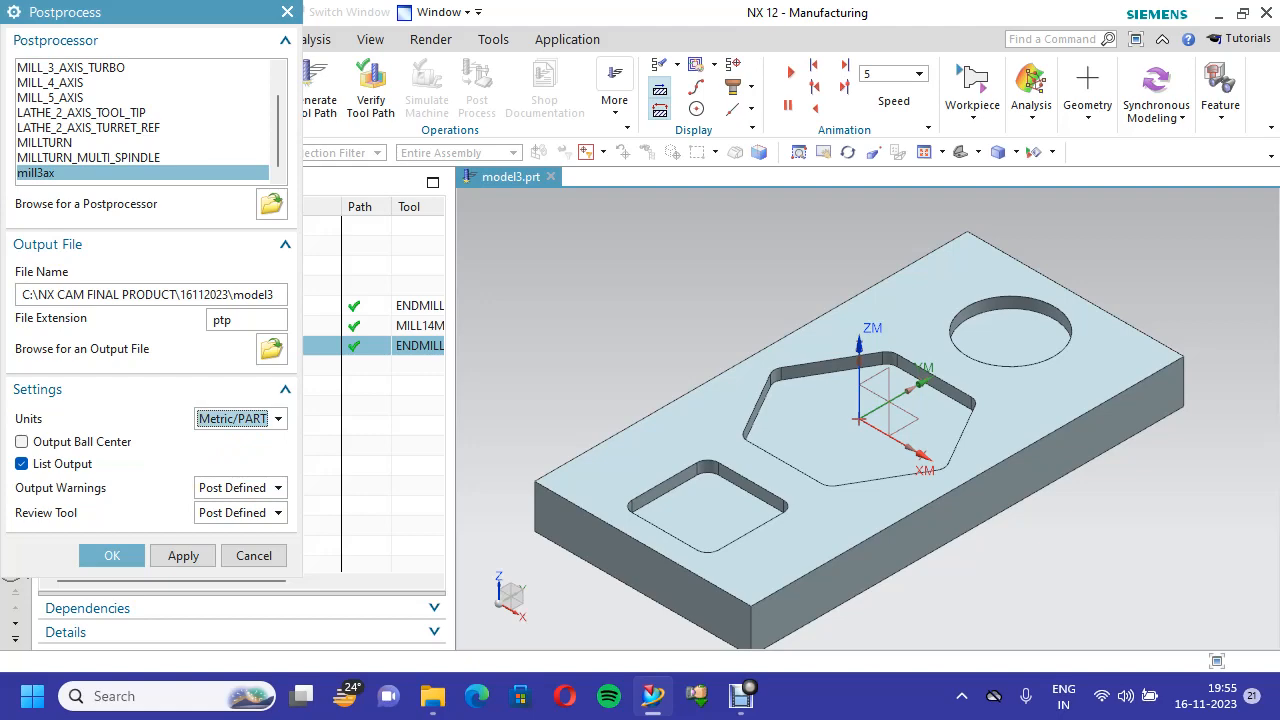
pyautogui.click(112, 555)
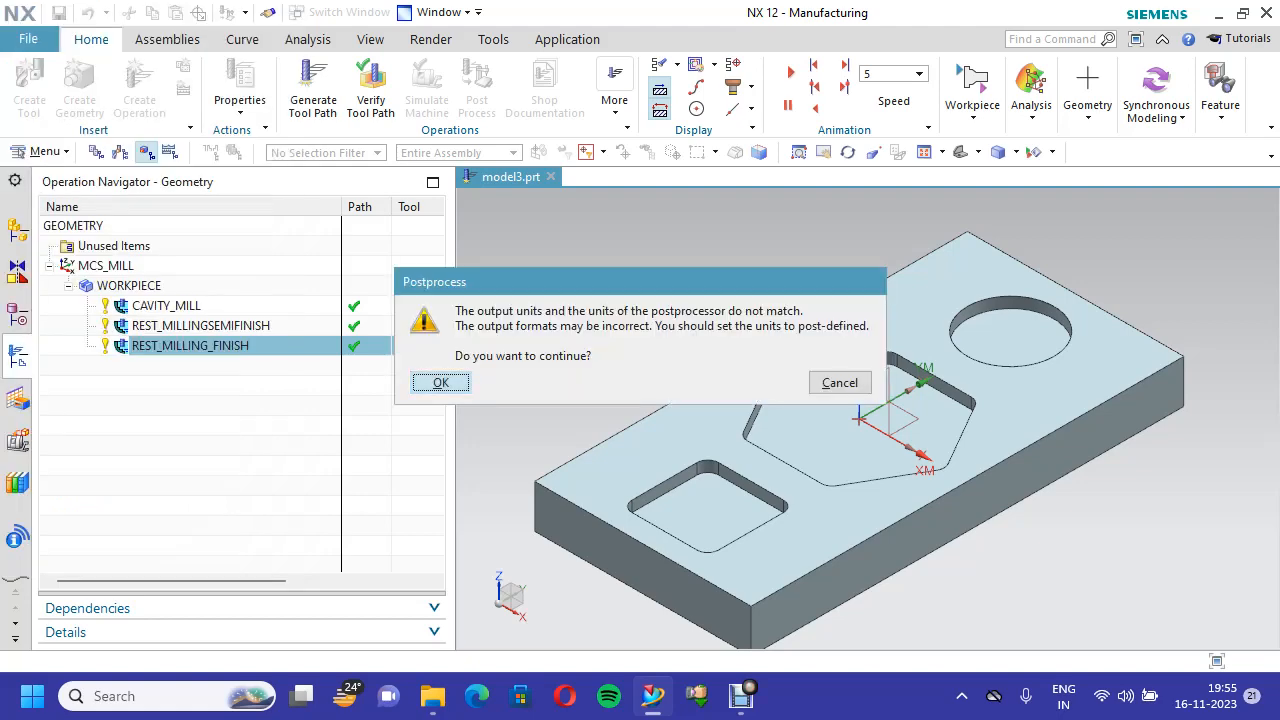
pyautogui.press('Return')
pyautogui.scroll(-1, 640, 400)
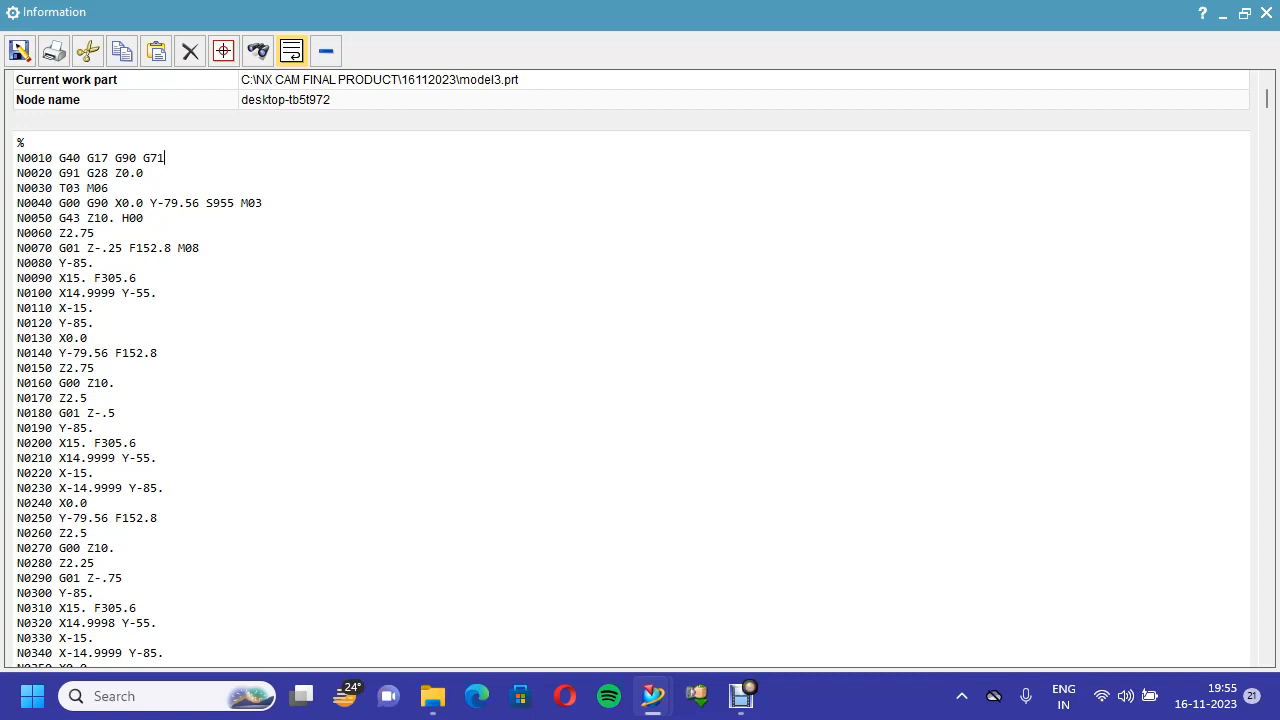
# Examine the opening blocks of the NC code and append the line N0200 M30 at the end of the program
pyautogui.click(109, 188)
pyautogui.click(95, 233)
pyautogui.click(115, 218)
pyautogui.moveTo(1267, 98); pyautogui.dragTo(1267, 640)
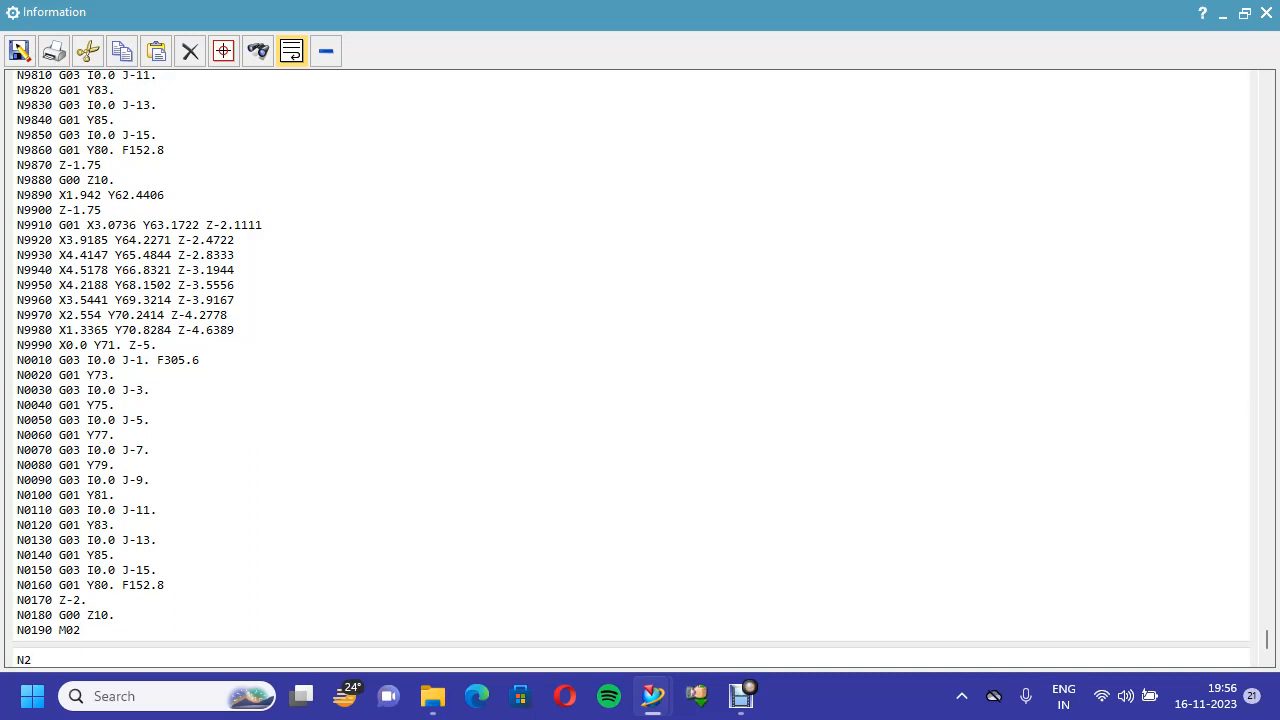
pyautogui.press('BackSpace')
pyautogui.write('0200 M30')
# Save the NC code listing as an HTML file named 1000, accepting the Documents folder as the location
pyautogui.click(19, 51)
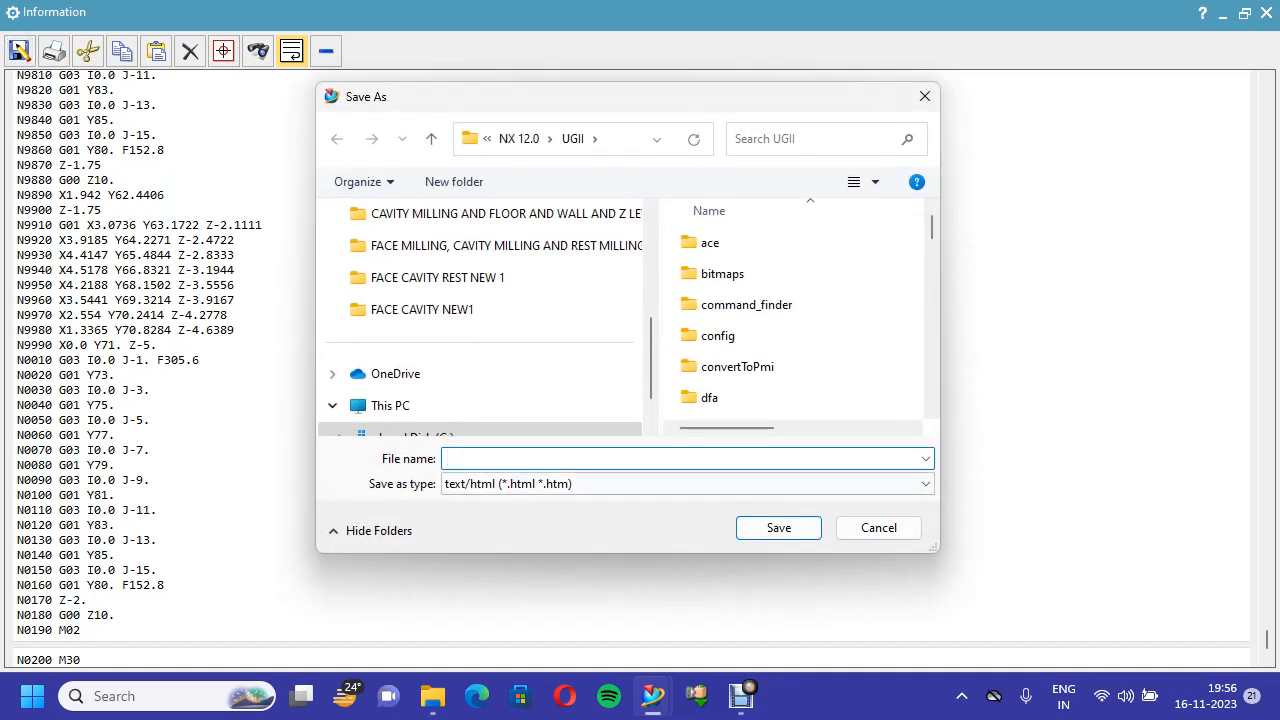
pyautogui.click(779, 528)
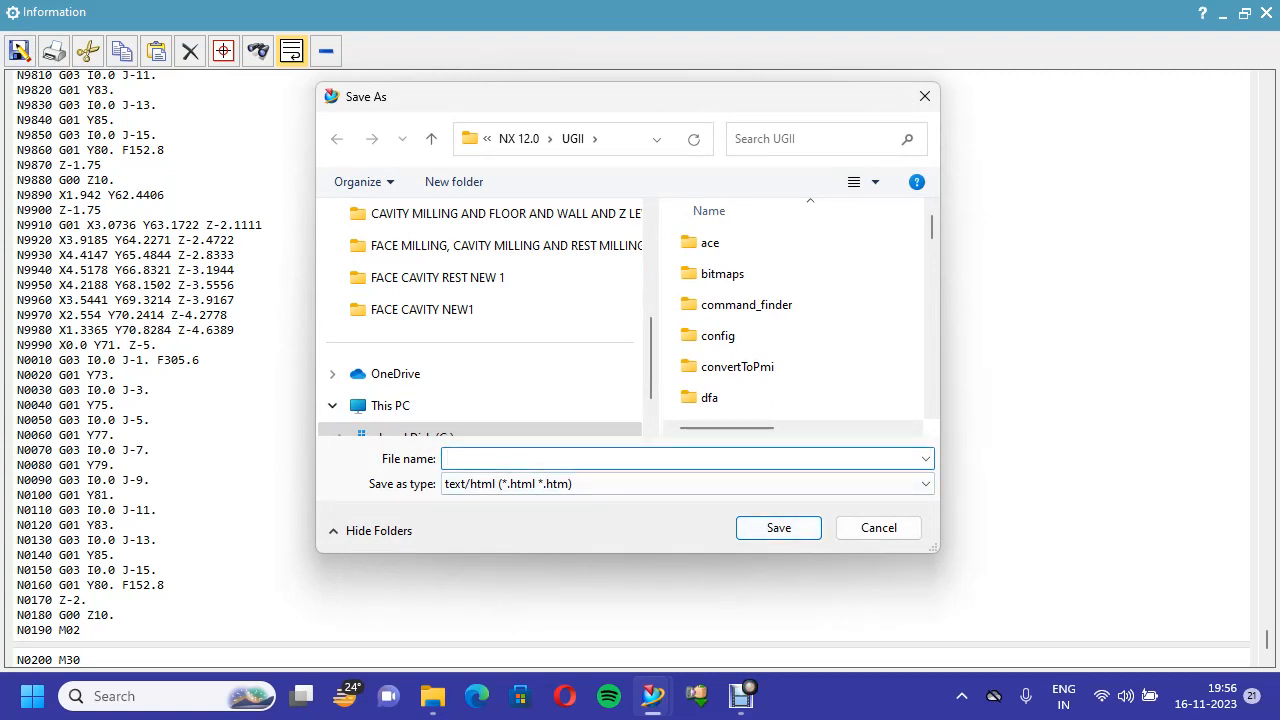
pyautogui.write('1')
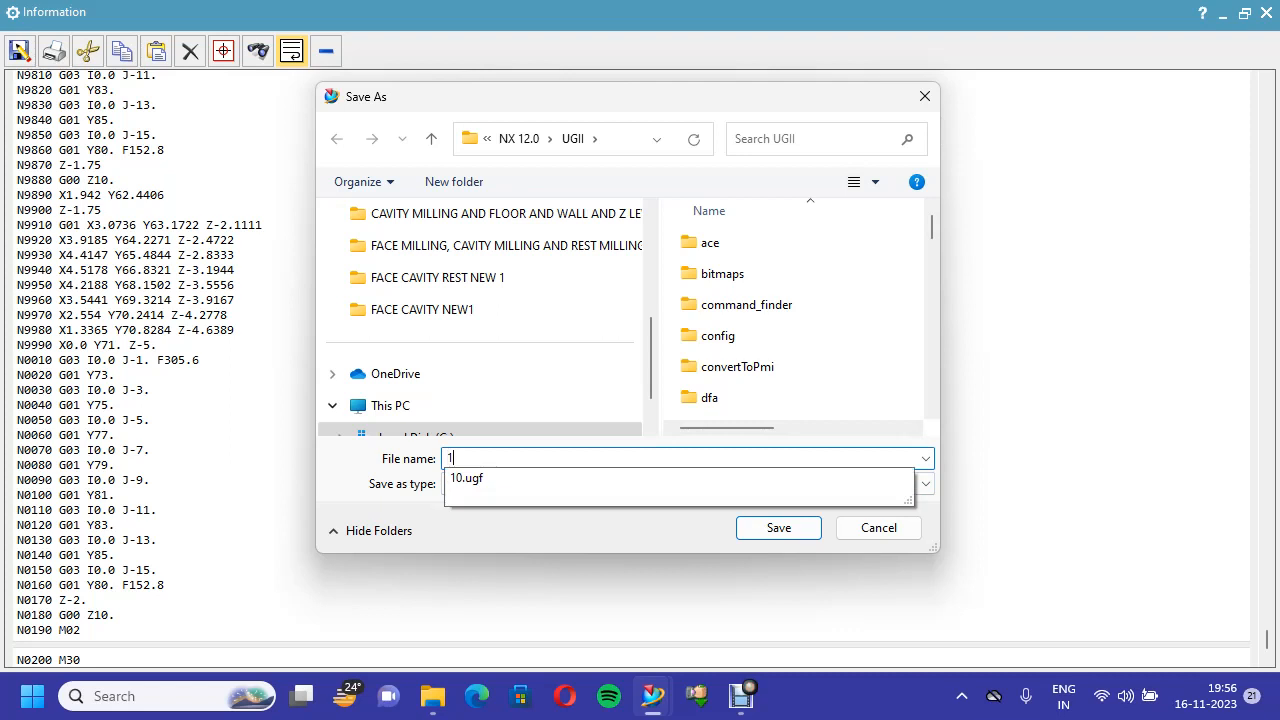
pyautogui.write('000')
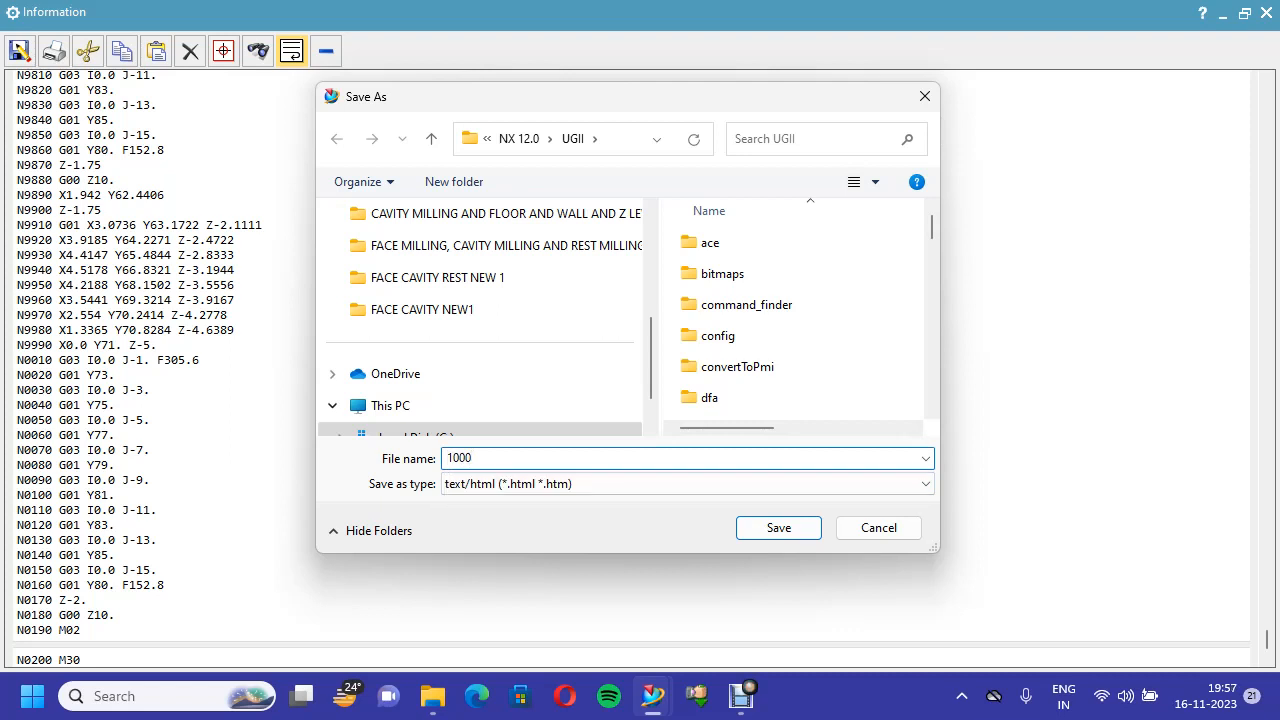
pyautogui.press('Return')
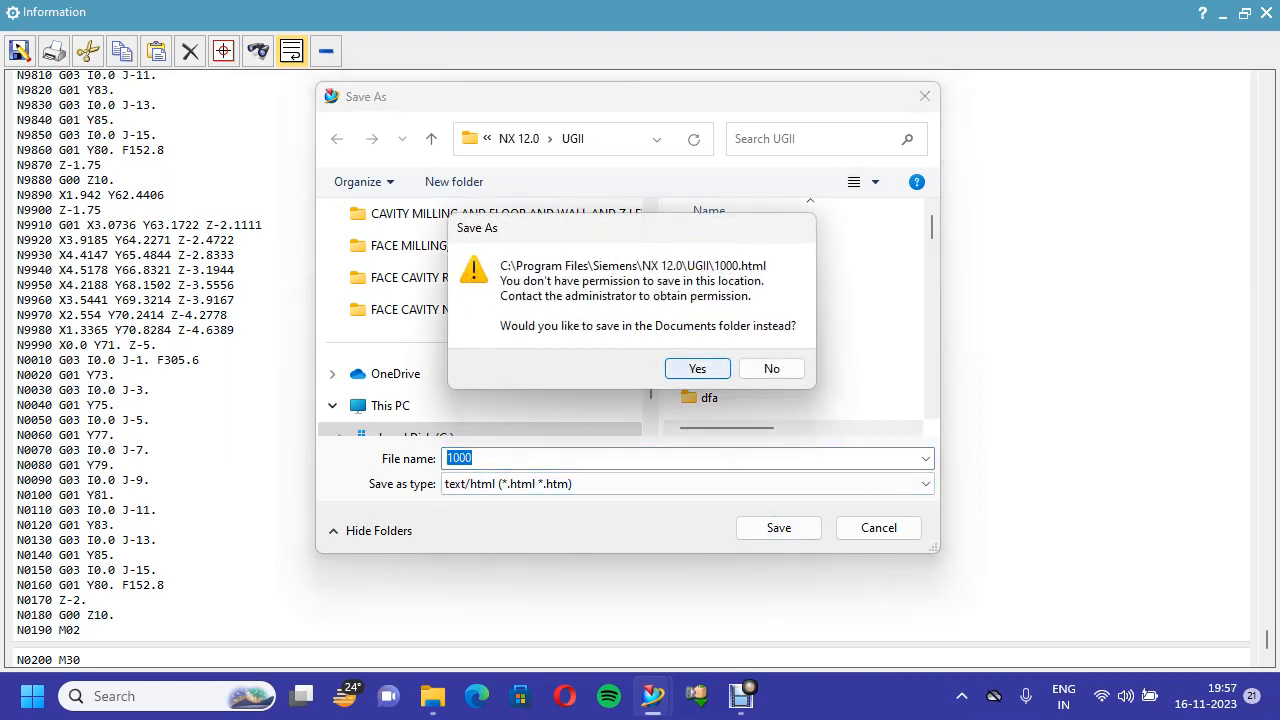
pyautogui.press('Return')
pyautogui.press('Return')
pyautogui.press('Left')
pyautogui.press('Return')
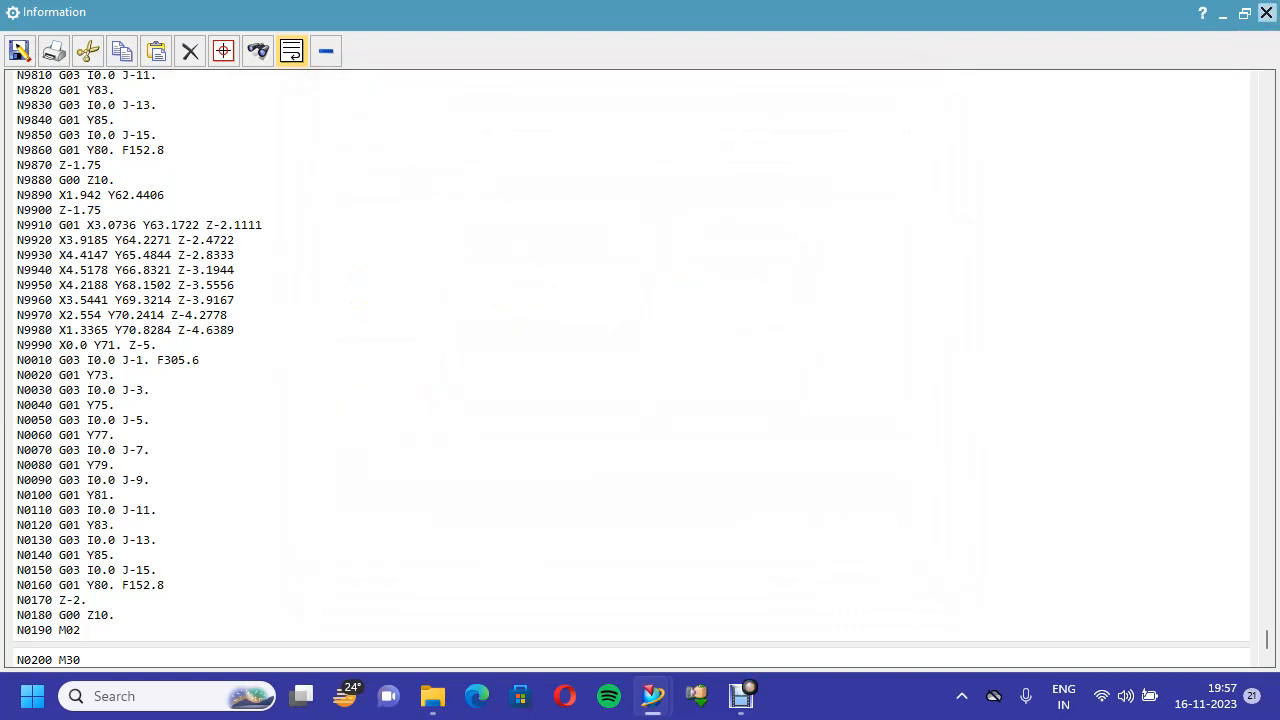
# Close the NC code listing and save the part file
pyautogui.click(1266, 12)
pyautogui.moveTo(452, 345); pyautogui.dragTo(358, 345)
pyautogui.hotkey('ctrl', 's')
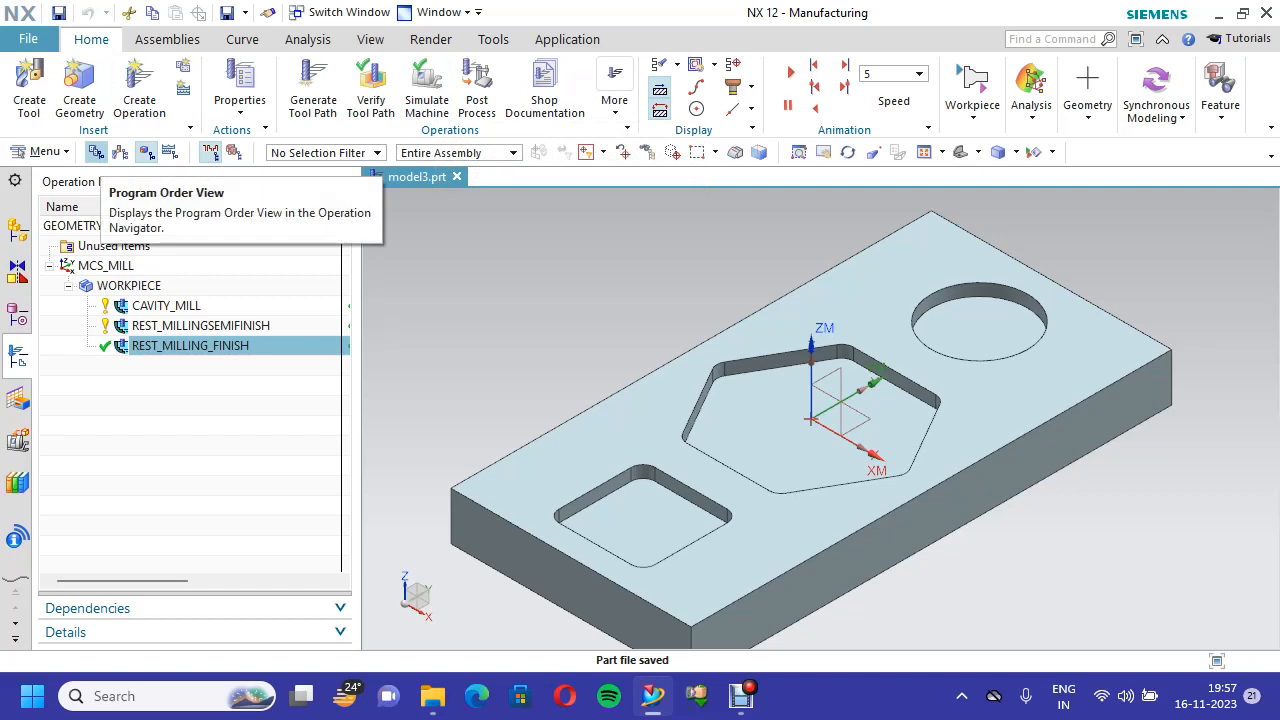
# Show the operations by machine tool and open GENERIC_MACHINE for editing
pyautogui.click(120, 151)
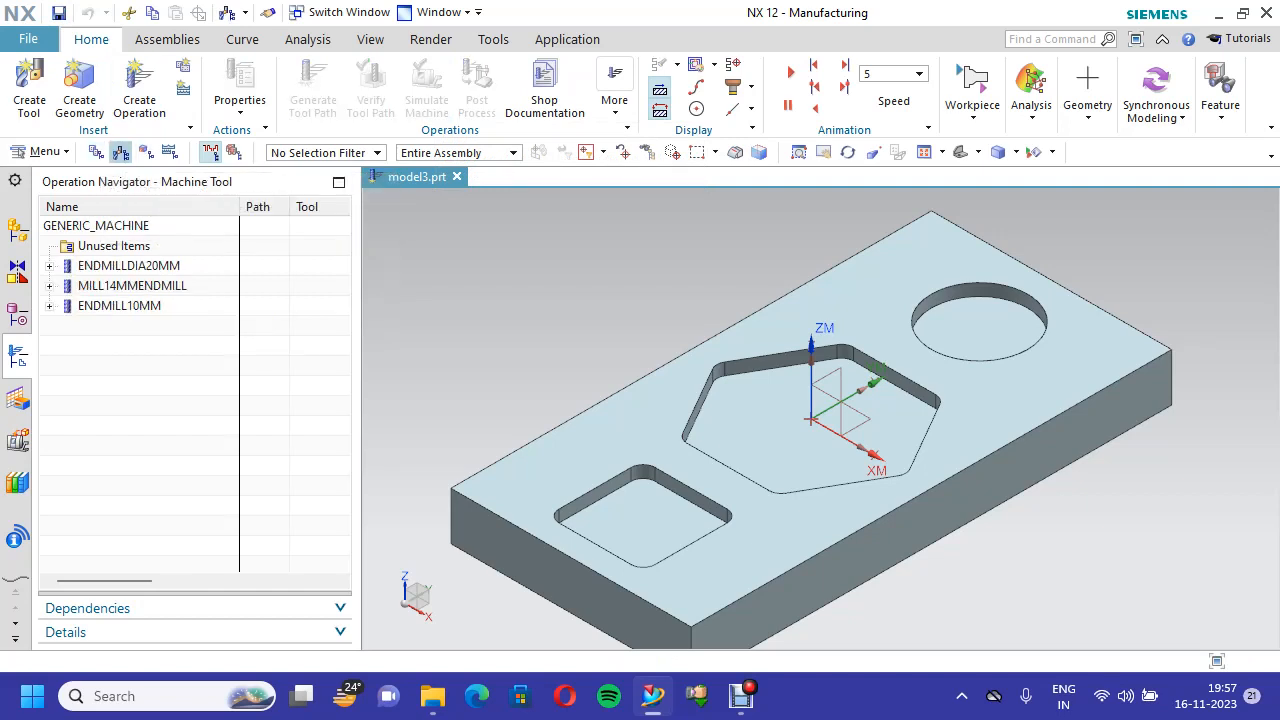
pyautogui.click(140, 226)
pyautogui.rightClick(140, 226)
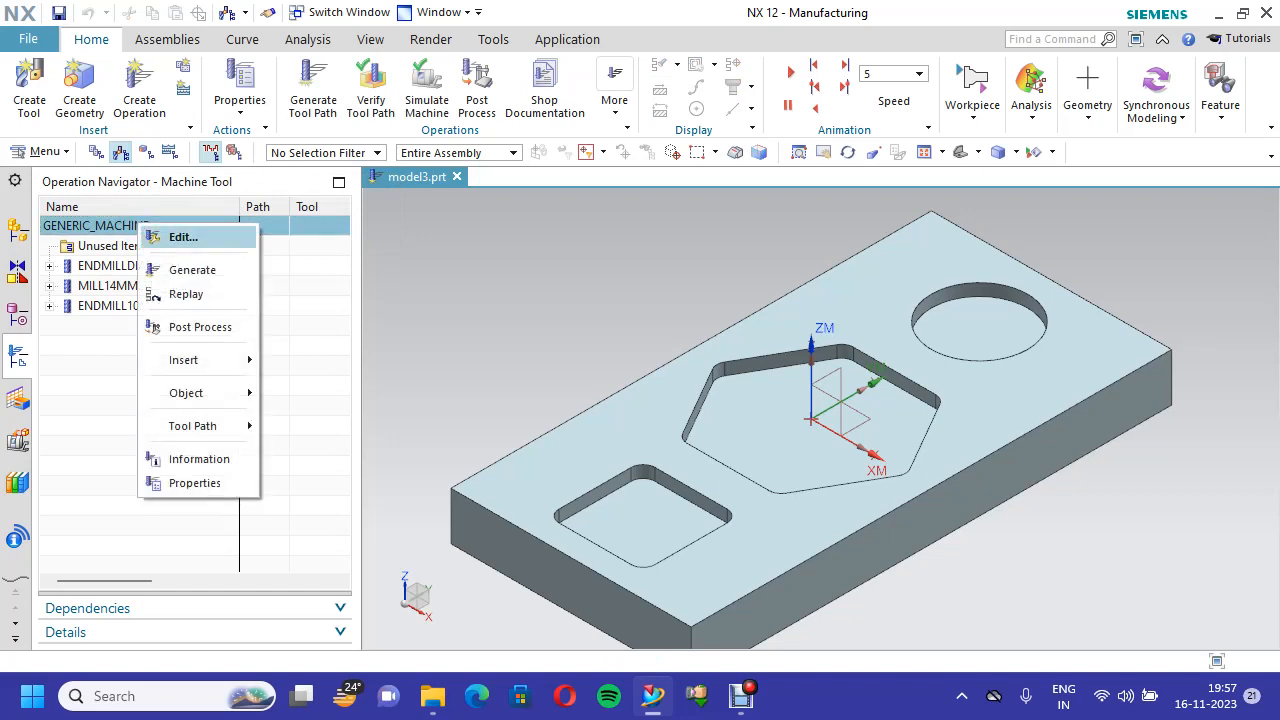
pyautogui.click(183, 237)
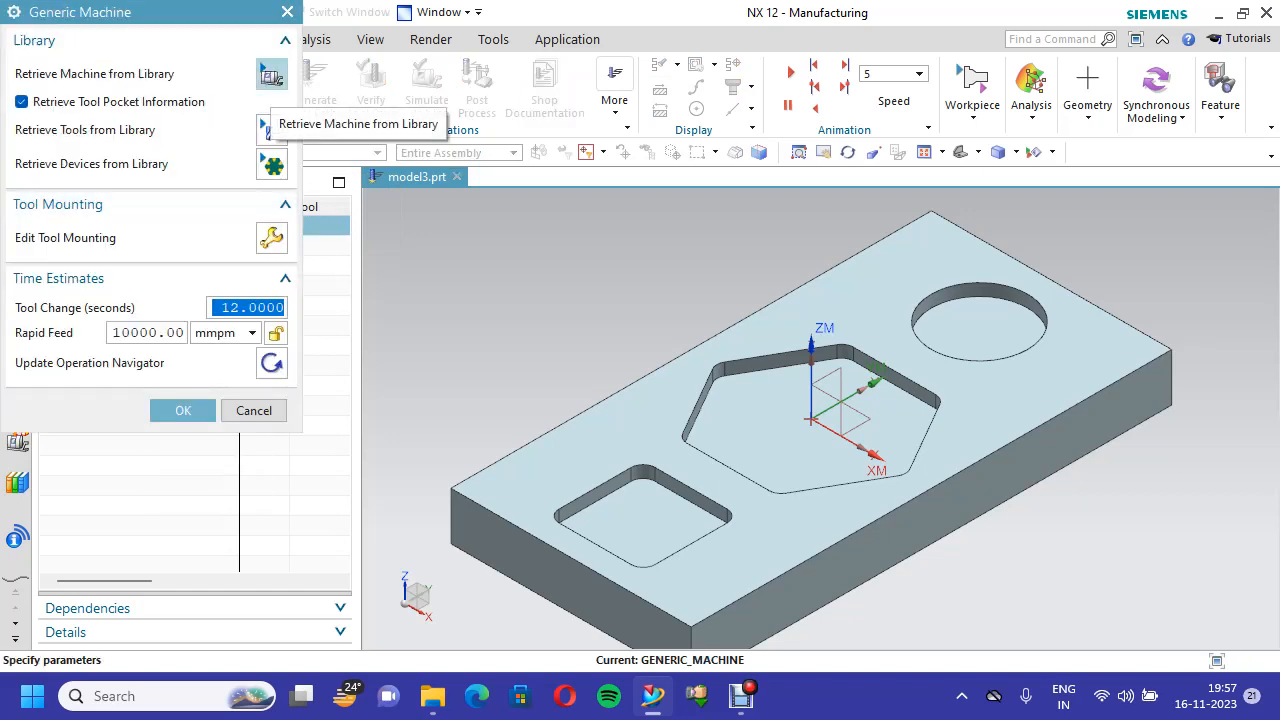
# Retrieve the sim01_mill_3ax_fanuc vertical mill from the MILL class of the machine library
pyautogui.click(271, 75)
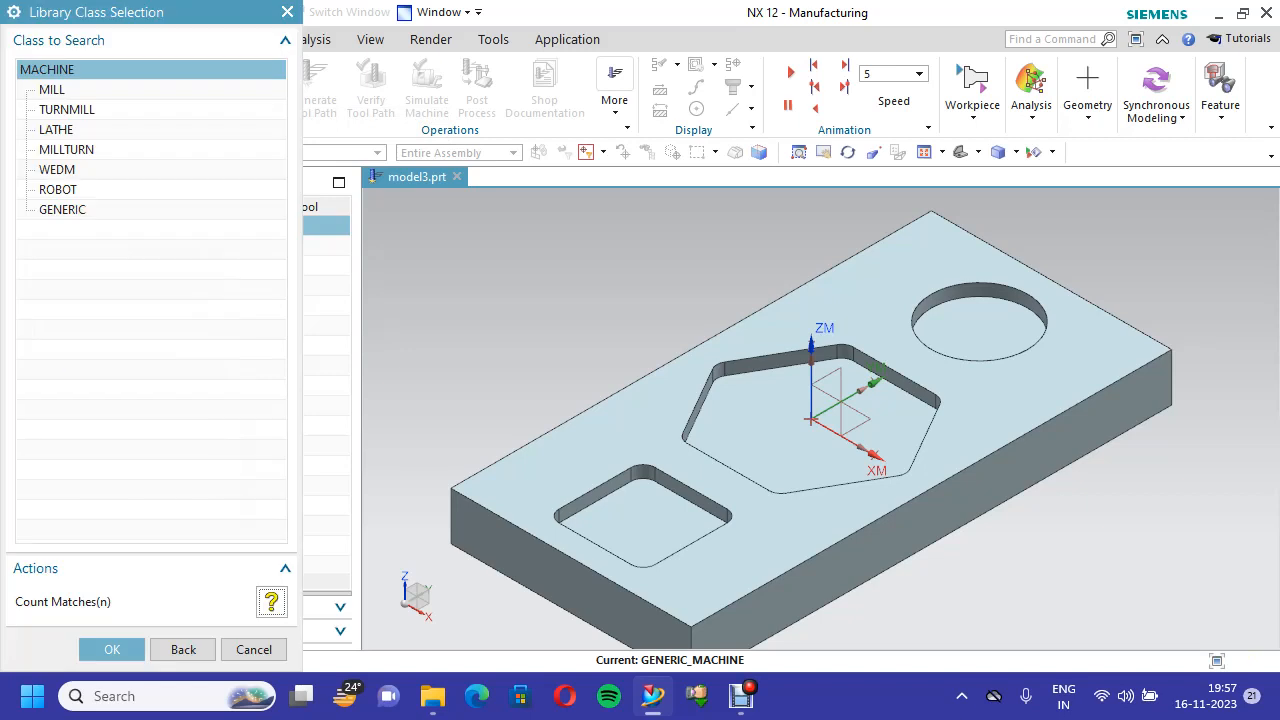
pyautogui.click(52, 90)
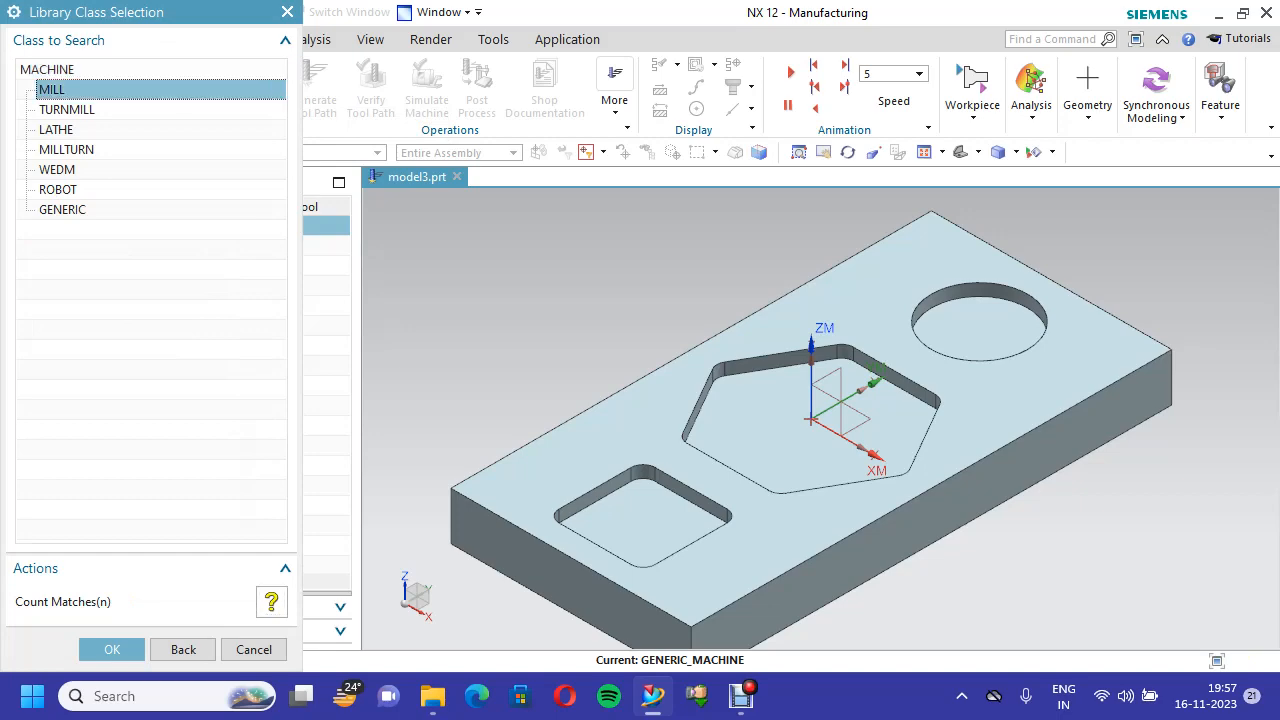
pyautogui.click(111, 649)
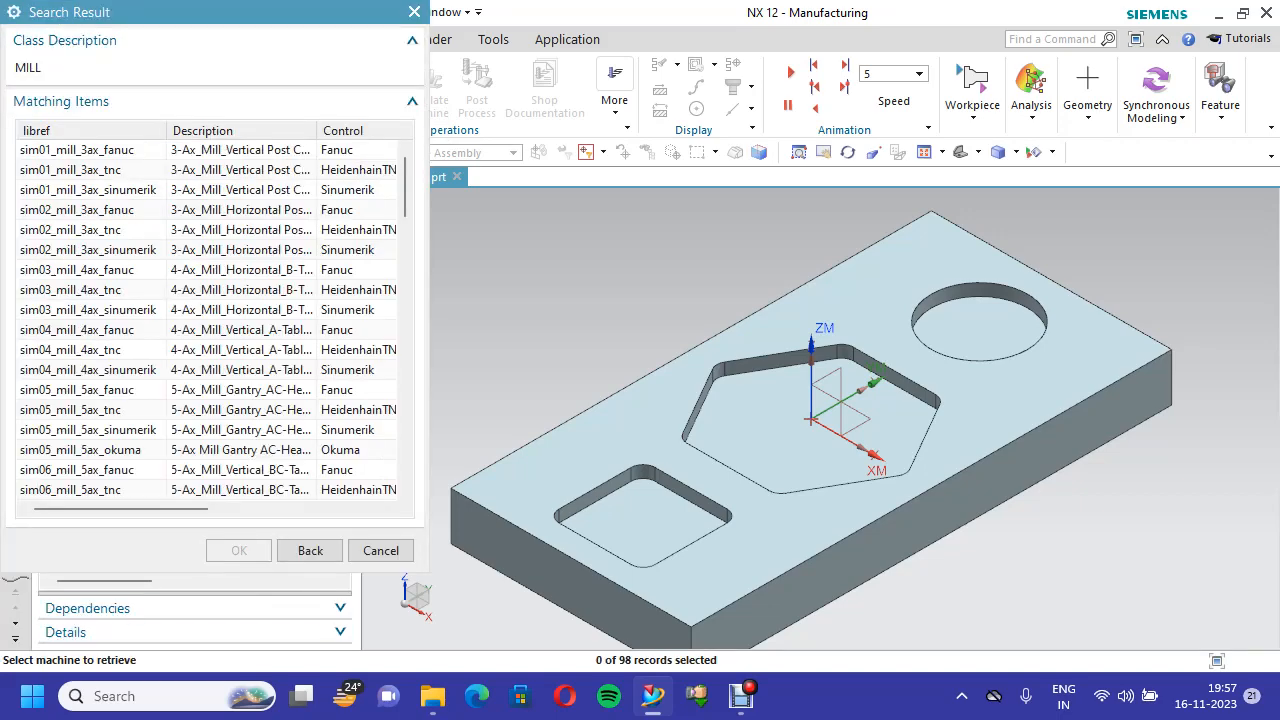
pyautogui.moveTo(428, 224); pyautogui.dragTo(607, 226)
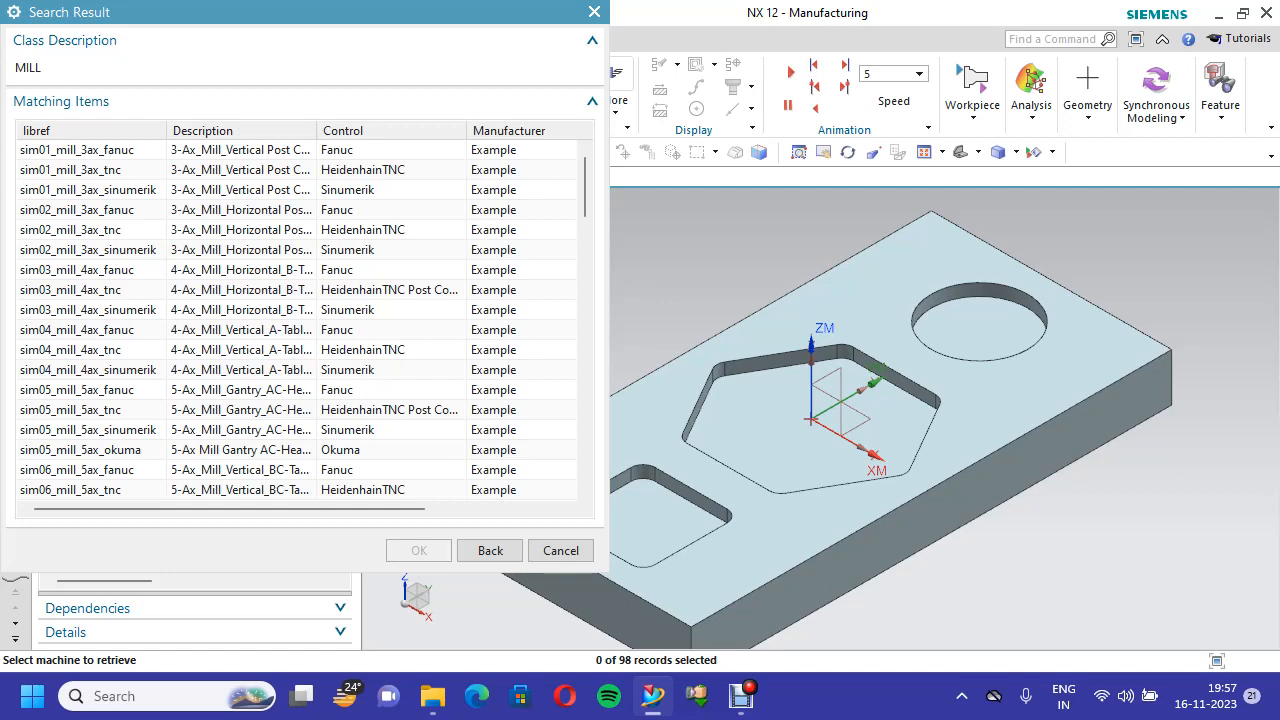
pyautogui.click(240, 150)
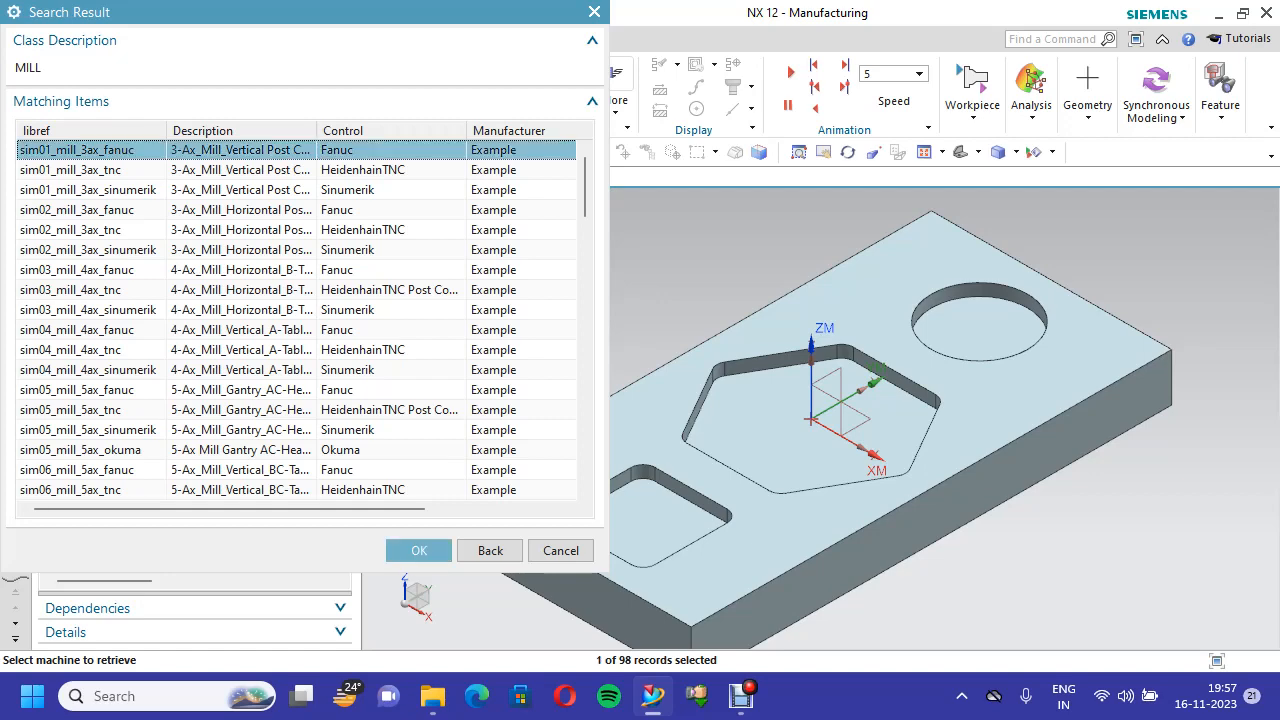
pyautogui.click(419, 550)
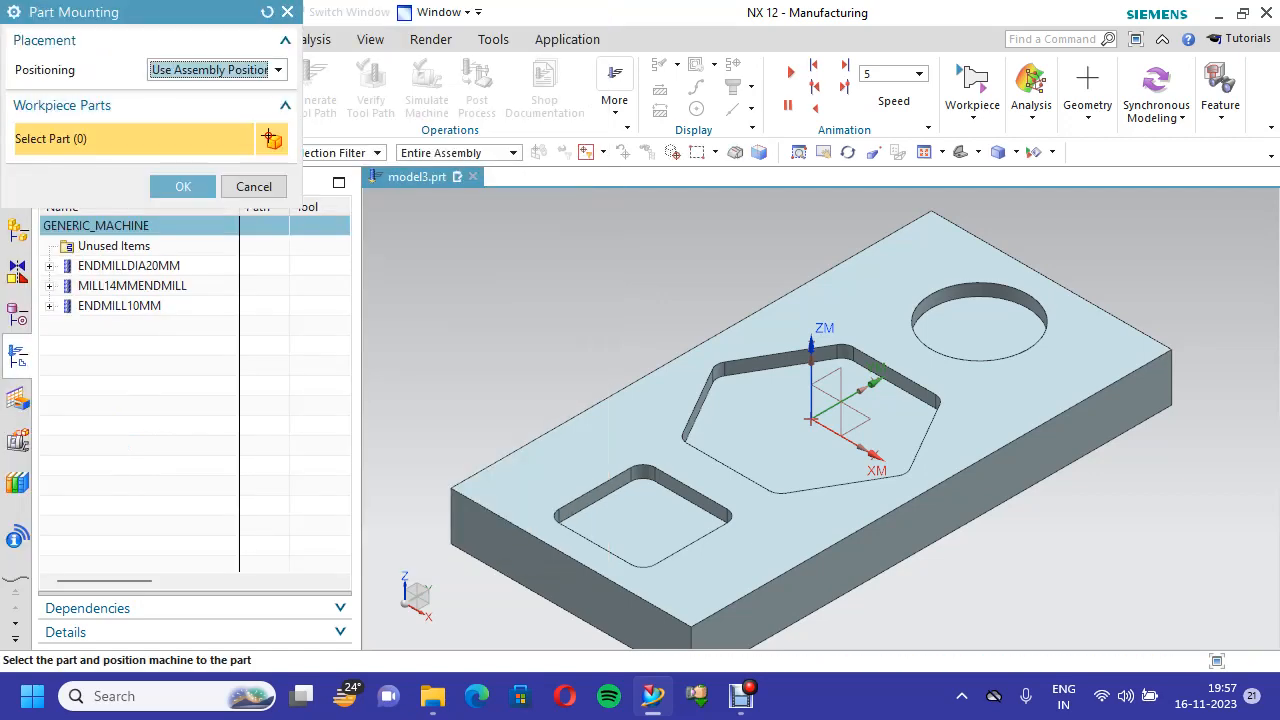
# Mount the machine using a part mount junction at the block's lower corner (X -50, Y -100, Z -20) and accept the machine replacement
pyautogui.click(218, 70)
pyautogui.click(218, 108)
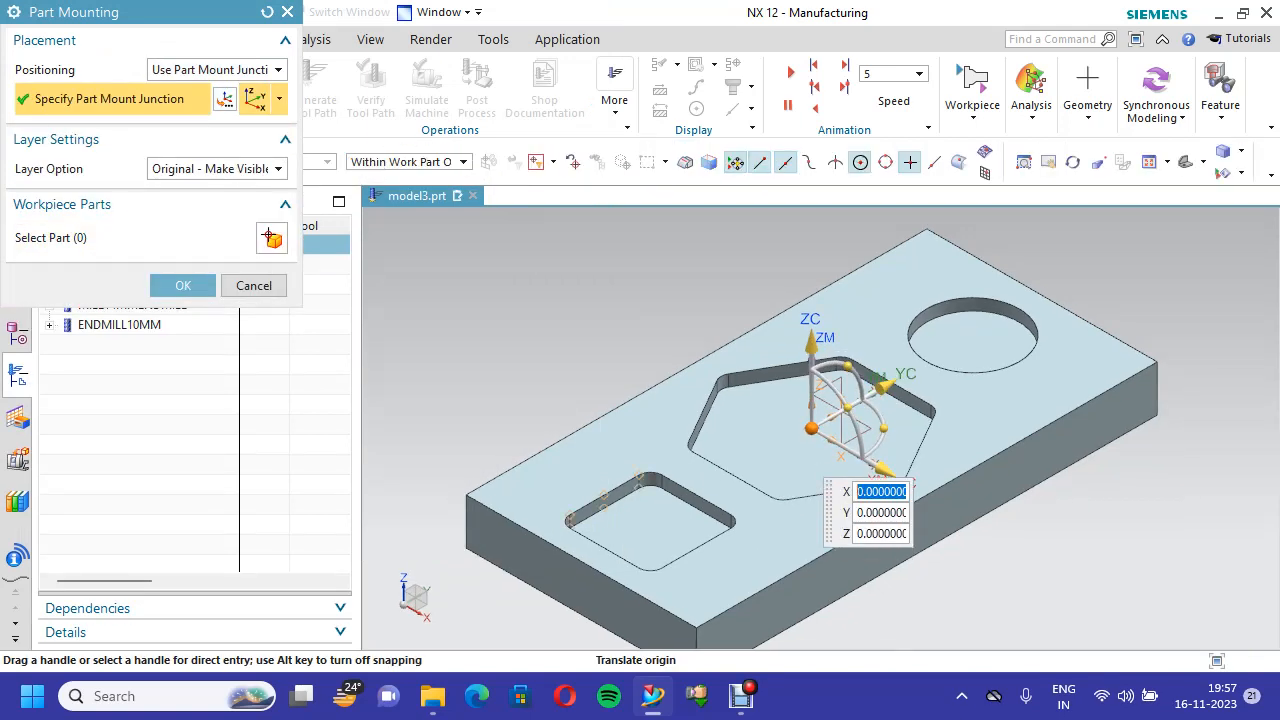
pyautogui.click(466, 548)
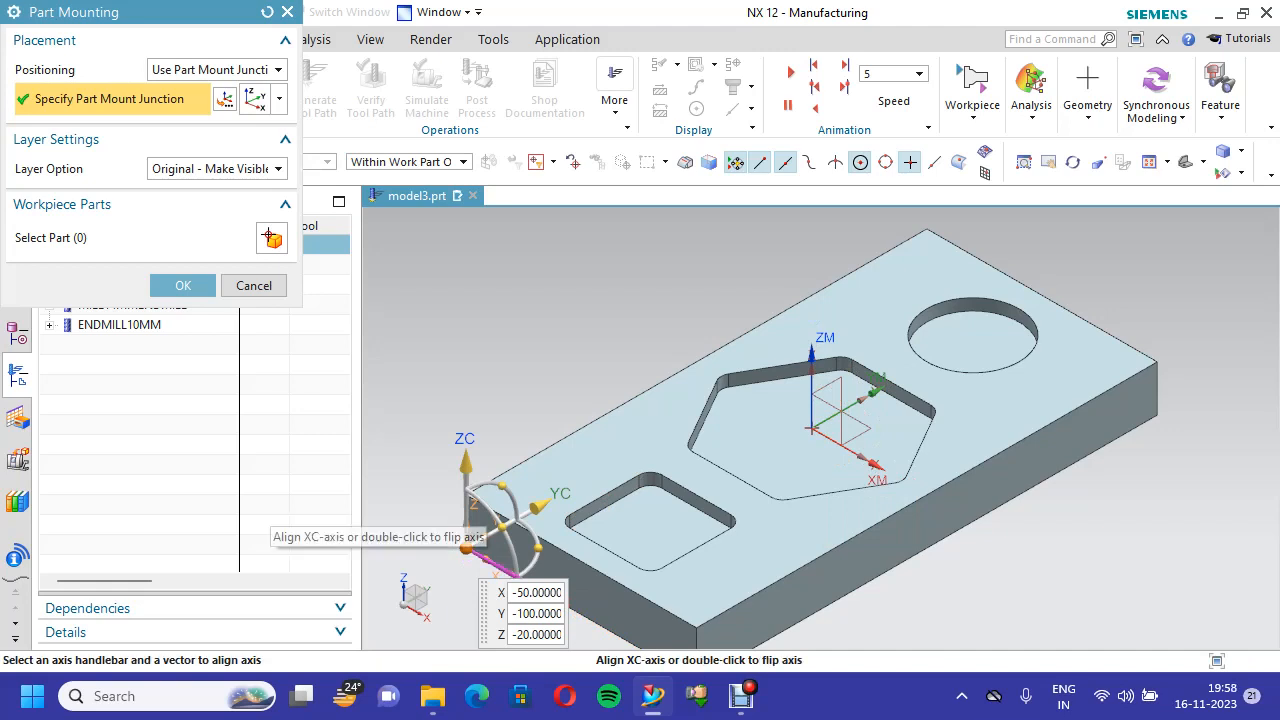
pyautogui.click(183, 285)
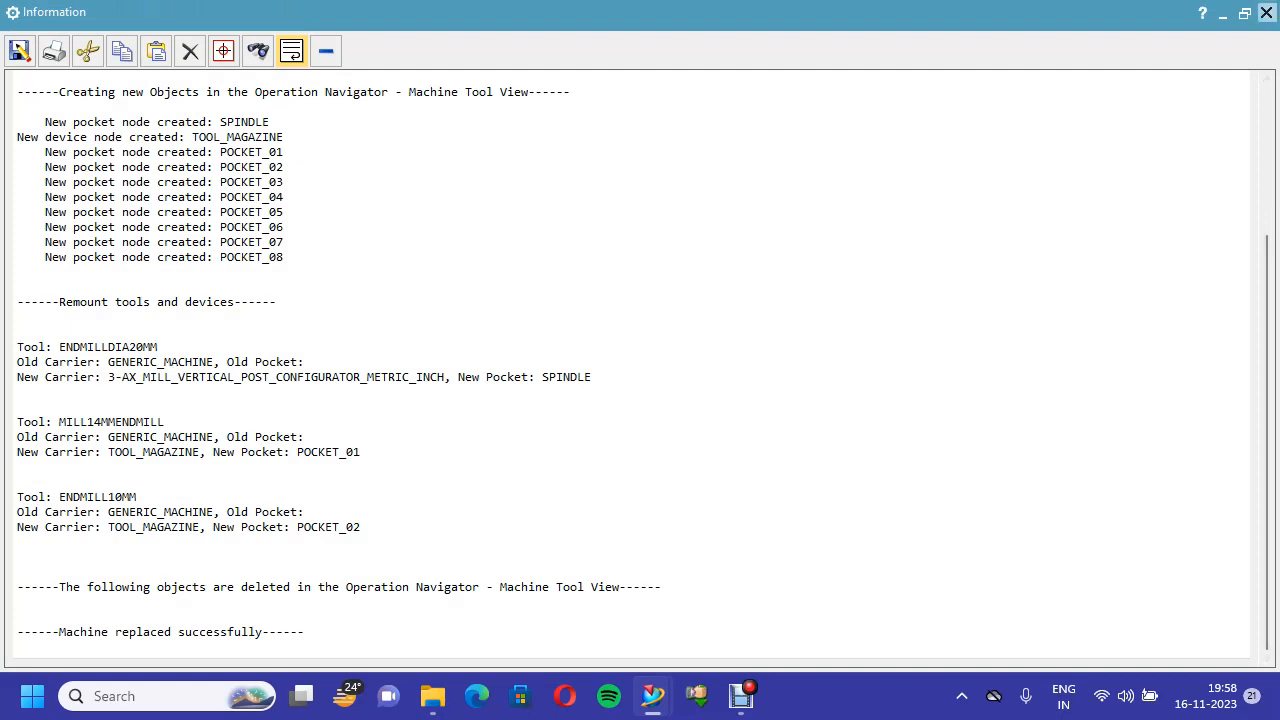
pyautogui.click(1267, 13)
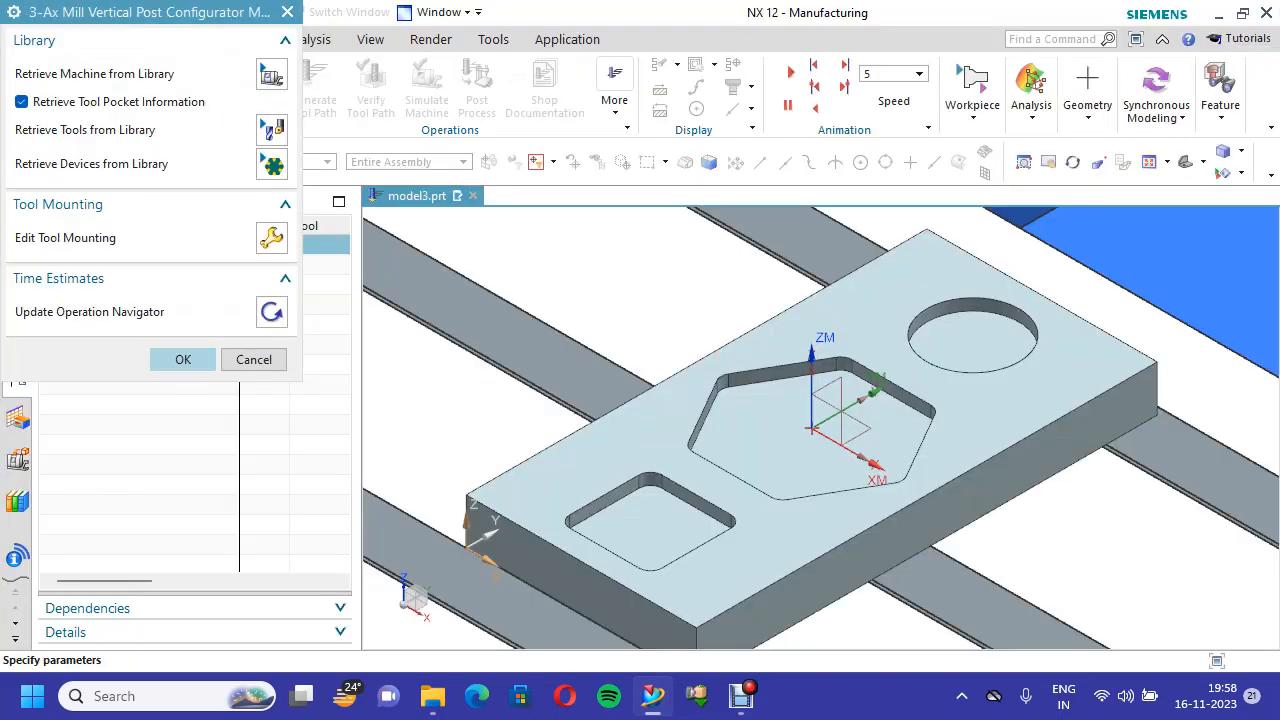
pyautogui.click(183, 360)
# Start the machine simulation with material removal enabled and the animation speed set to 3
pyautogui.scroll(-2, 654, 415)
pyautogui.scroll(-5, 705, 430)
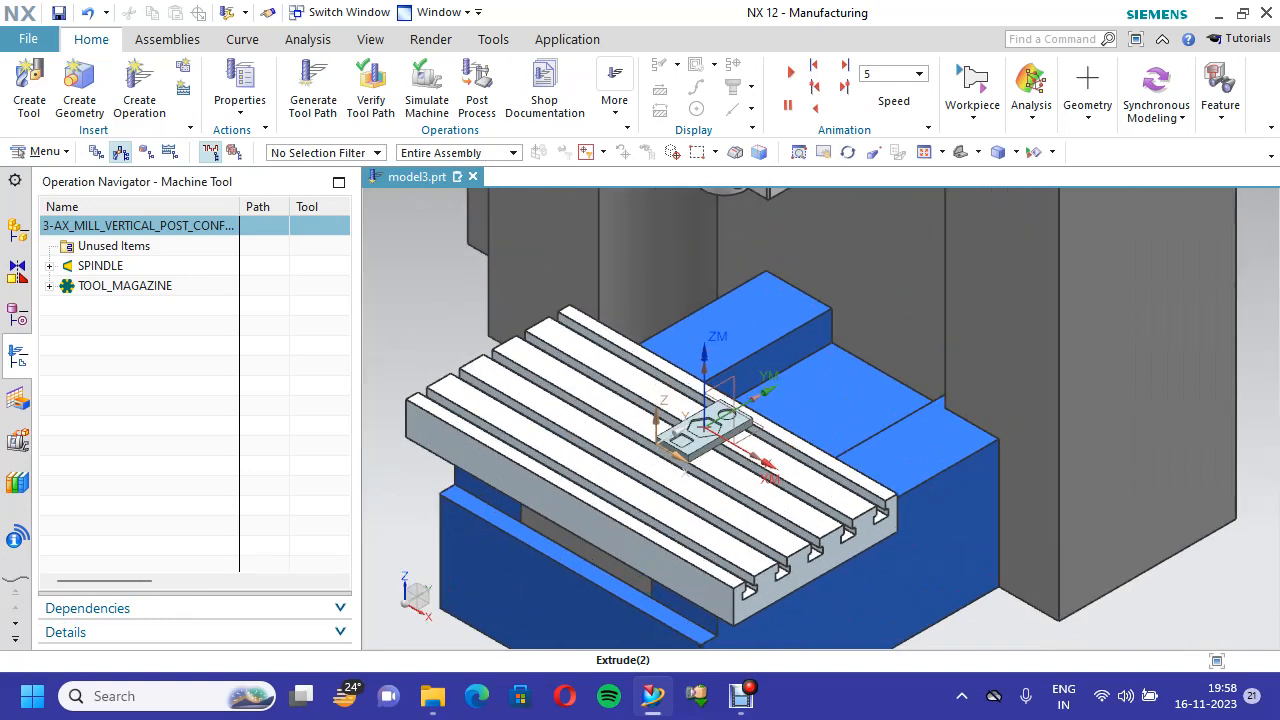
pyautogui.scroll(-2, 705, 435)
pyautogui.scroll(1, 715, 418)
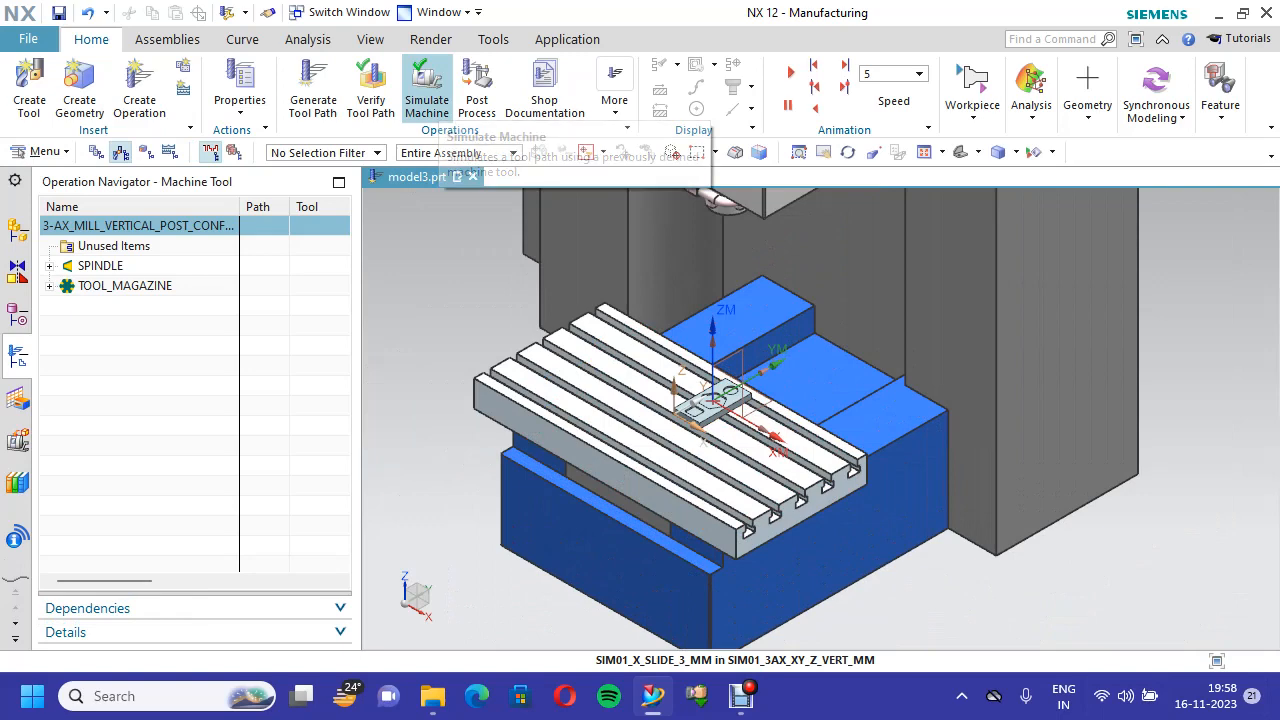
pyautogui.click(427, 92)
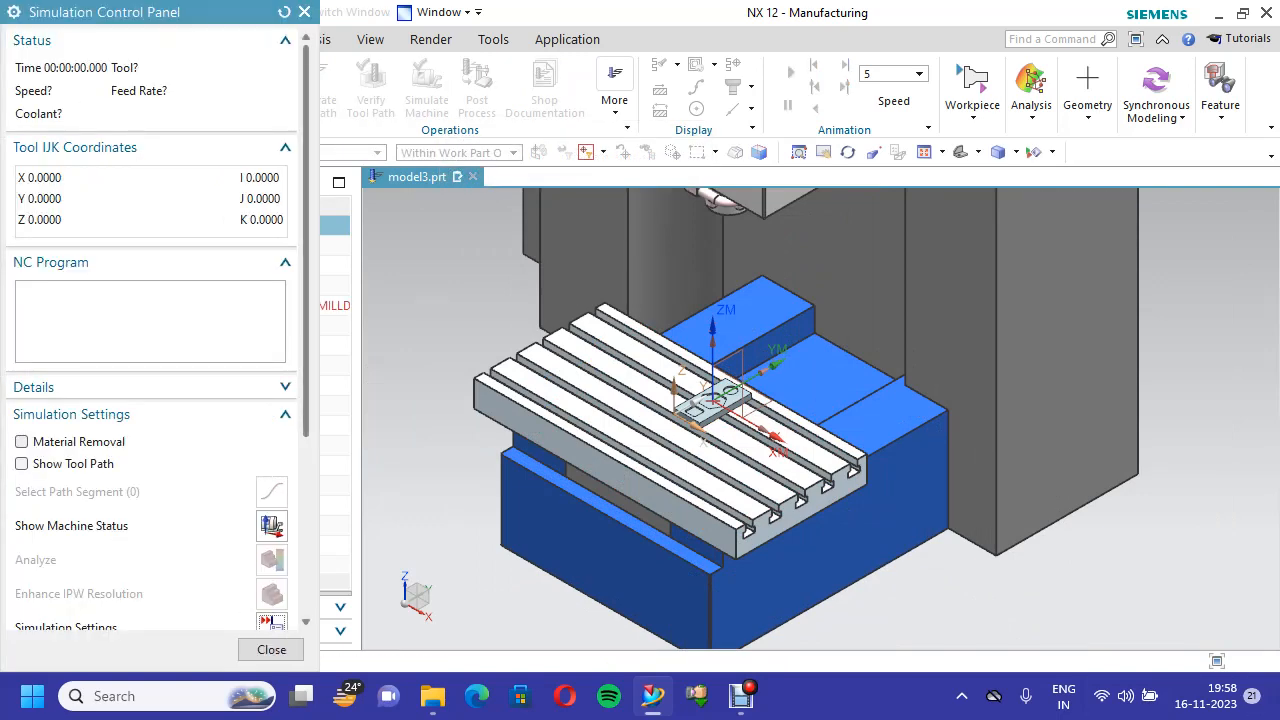
pyautogui.click(21, 441)
pyautogui.scroll(-5, 155, 330)
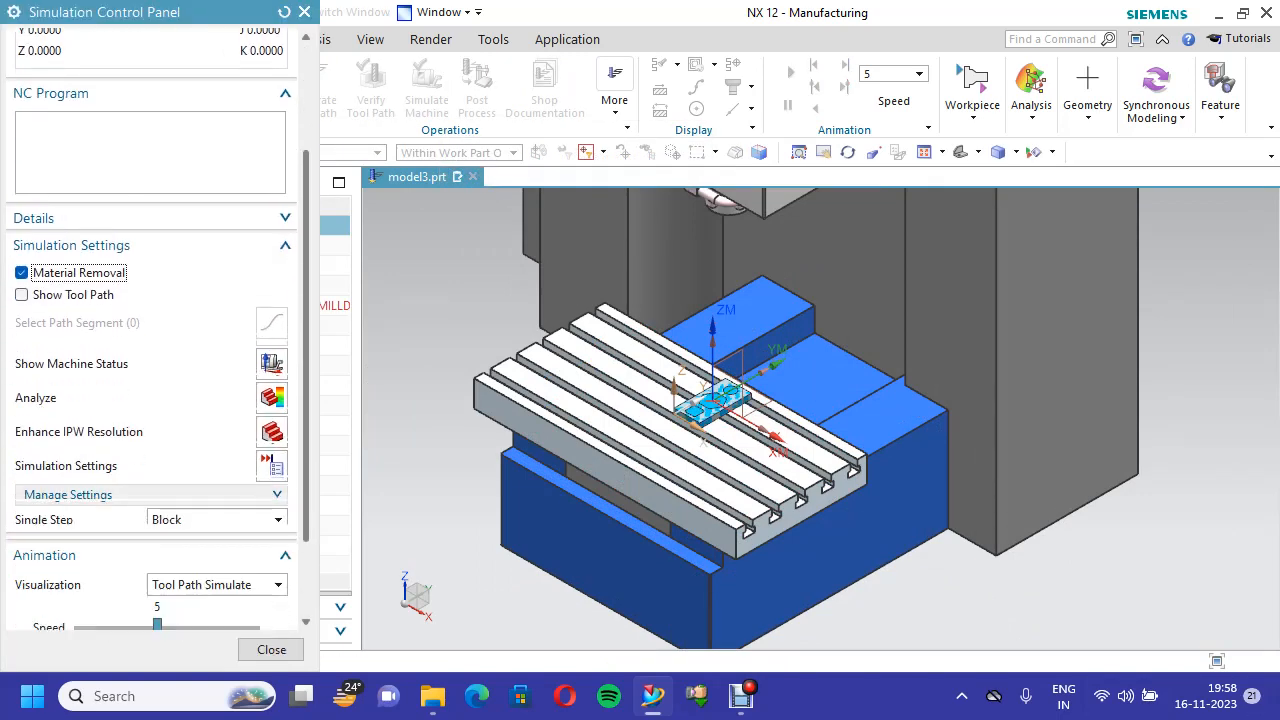
pyautogui.moveTo(157, 531); pyautogui.dragTo(117, 531)
pyautogui.click(153, 579)
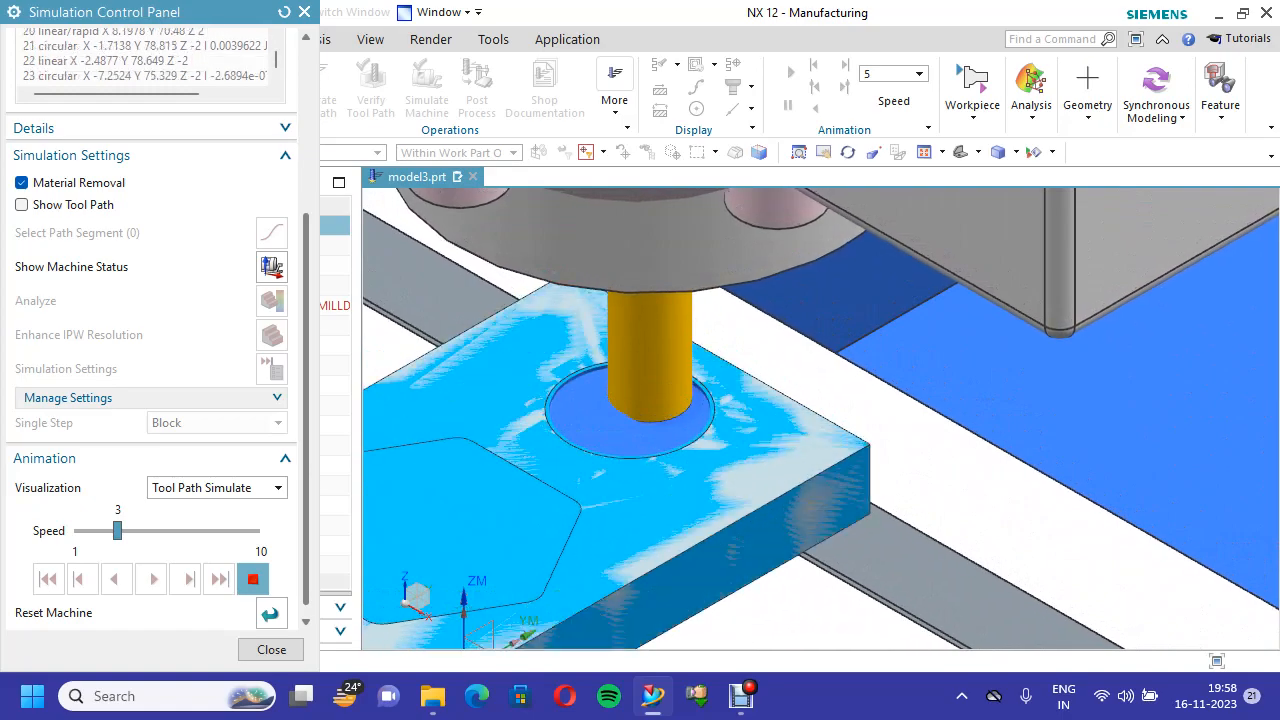
# Watch the roughing and 14 mm rest milling of the pockets on the machine, varying the animation speed between 4 and 7
pyautogui.click(138, 531)
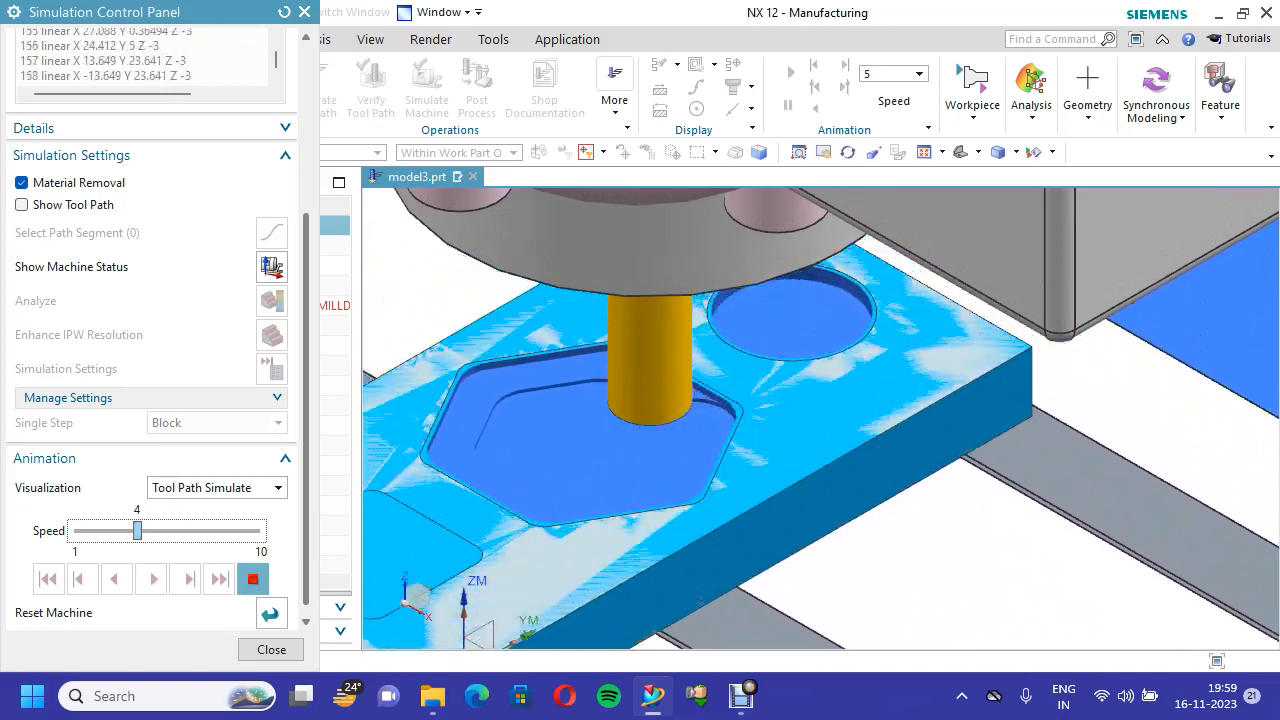
pyautogui.moveTo(137, 530); pyautogui.dragTo(157, 530)
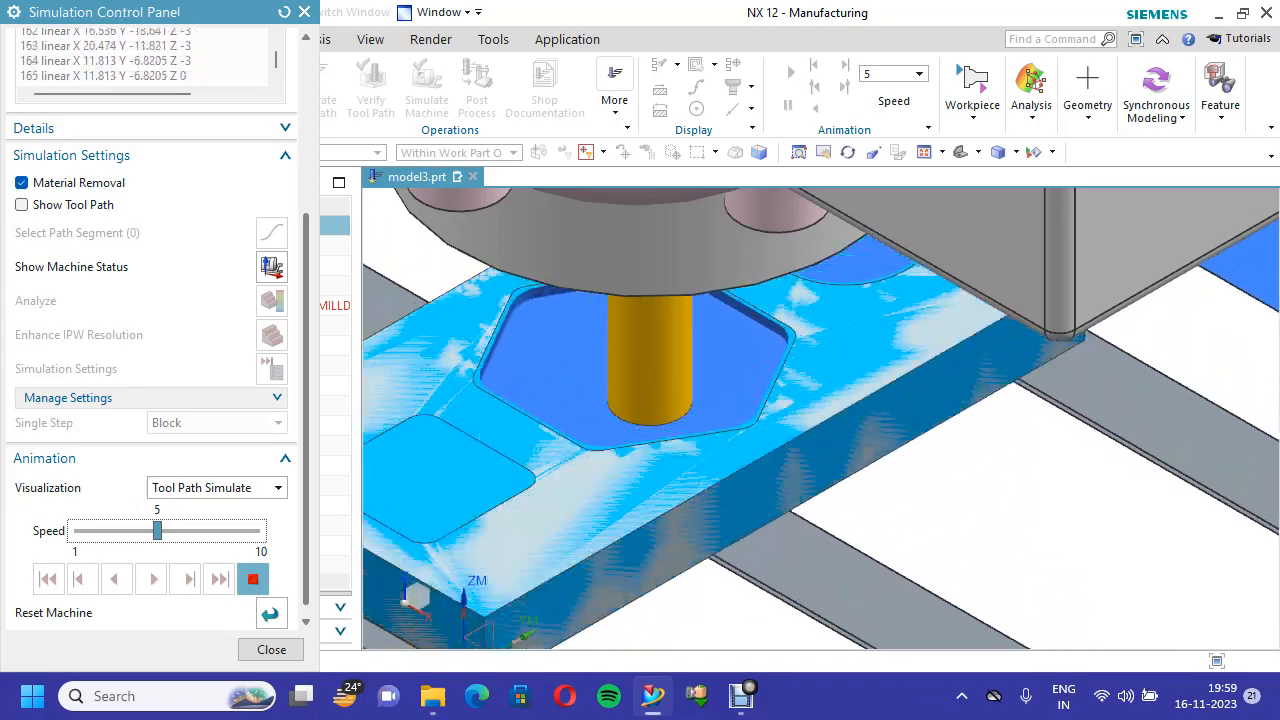
pyautogui.press('Right')
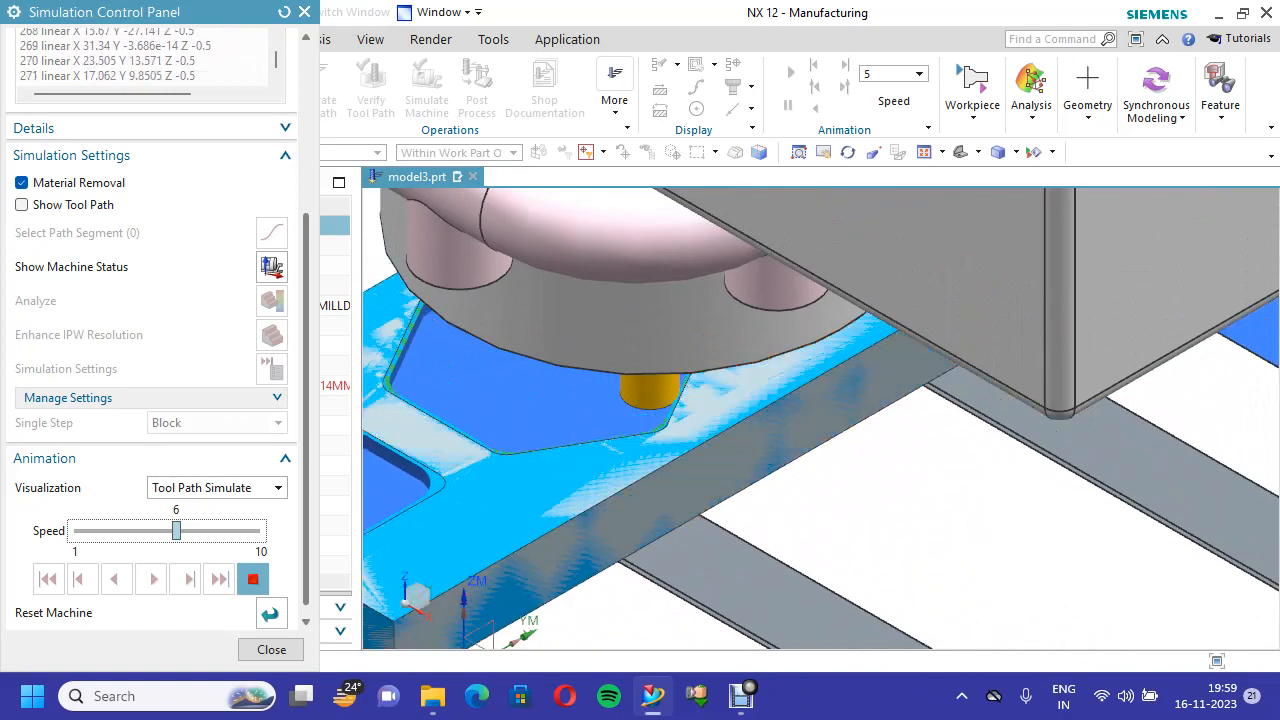
pyautogui.press('Left')
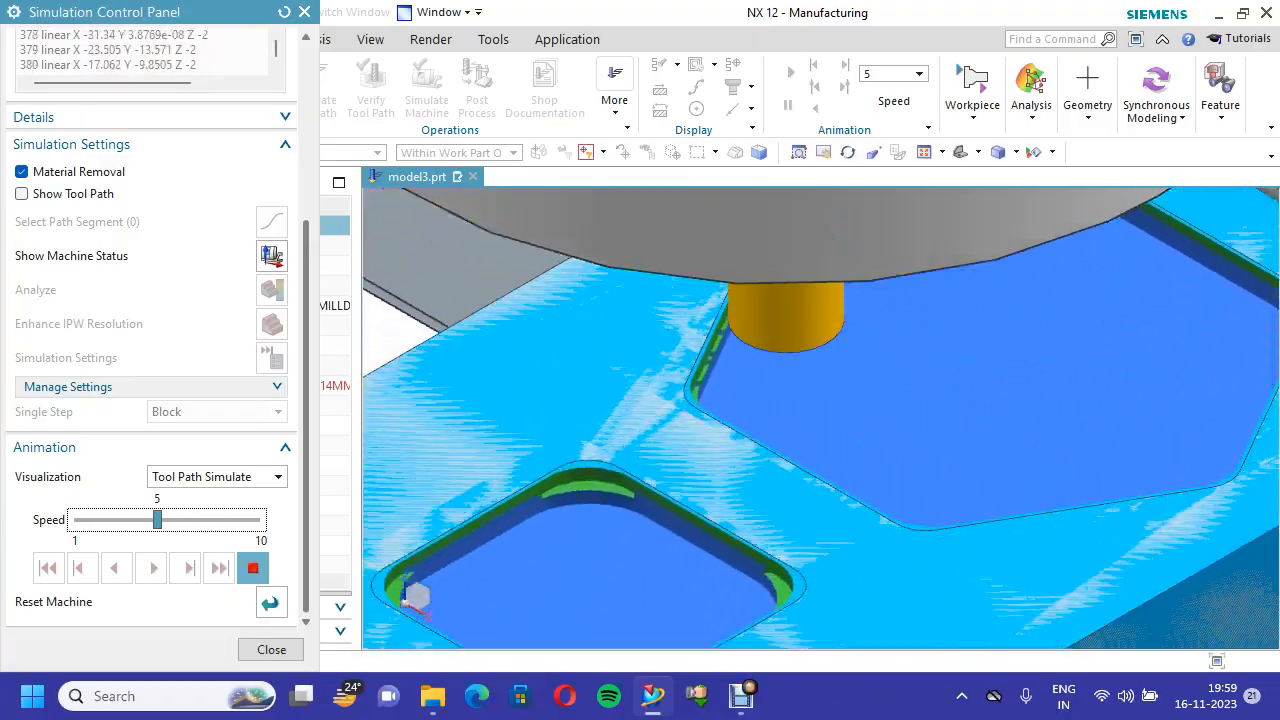
pyautogui.press('Right')
pyautogui.press('Right')
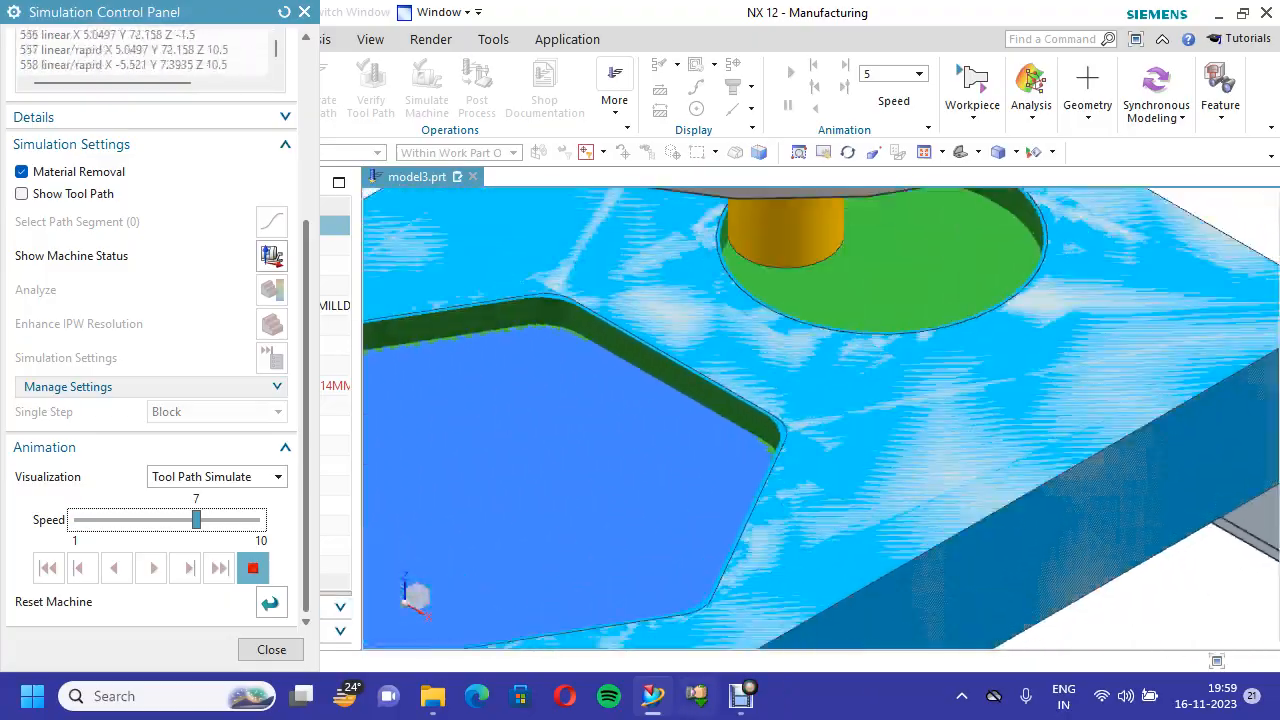
pyautogui.click(741, 696)
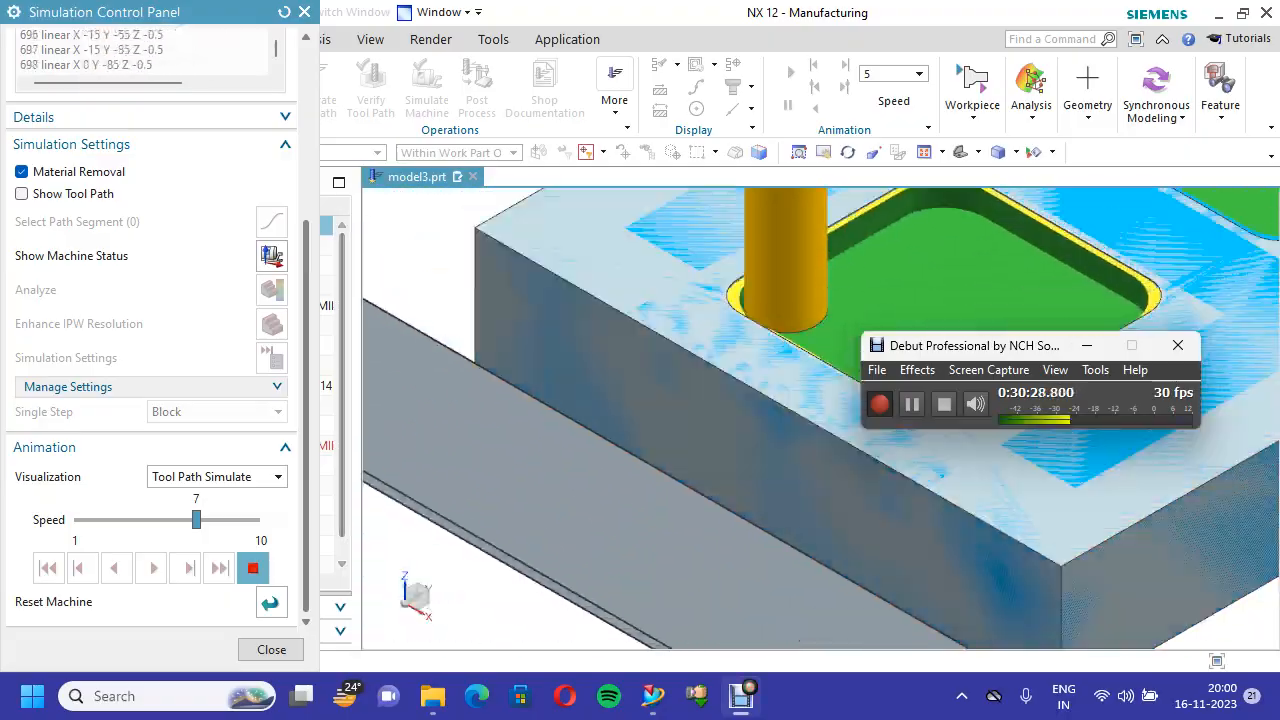
# Slow the animation to speed 3, examine the finishing of the square pocket, and raise the speed stepwise to 5
pyautogui.moveTo(196, 520); pyautogui.dragTo(117, 520)
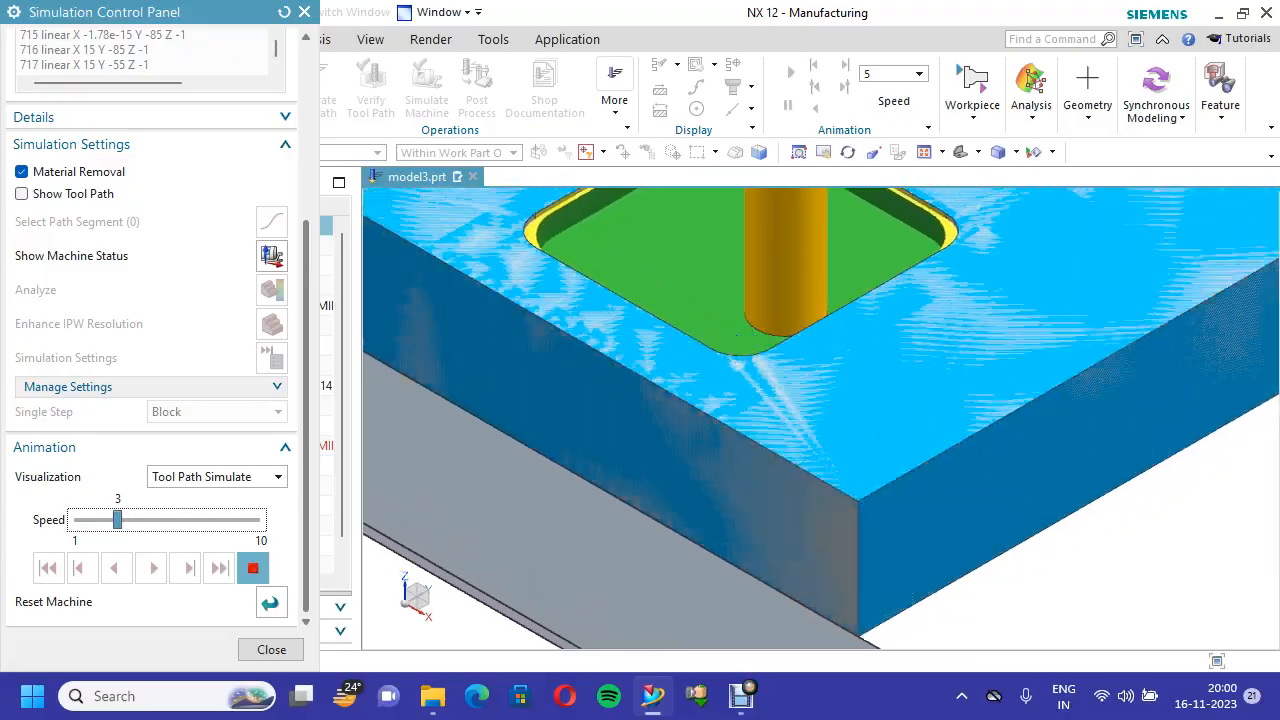
pyautogui.moveTo(117, 520); pyautogui.dragTo(137, 520)
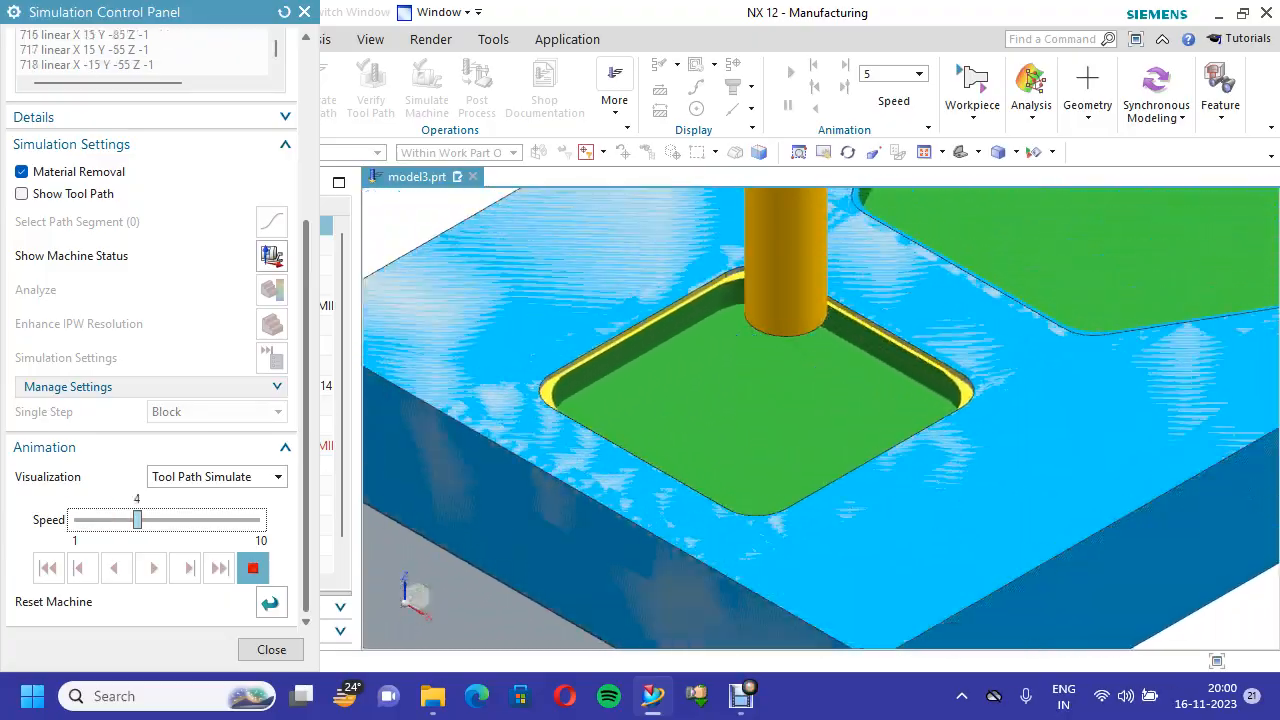
pyautogui.press('Right')
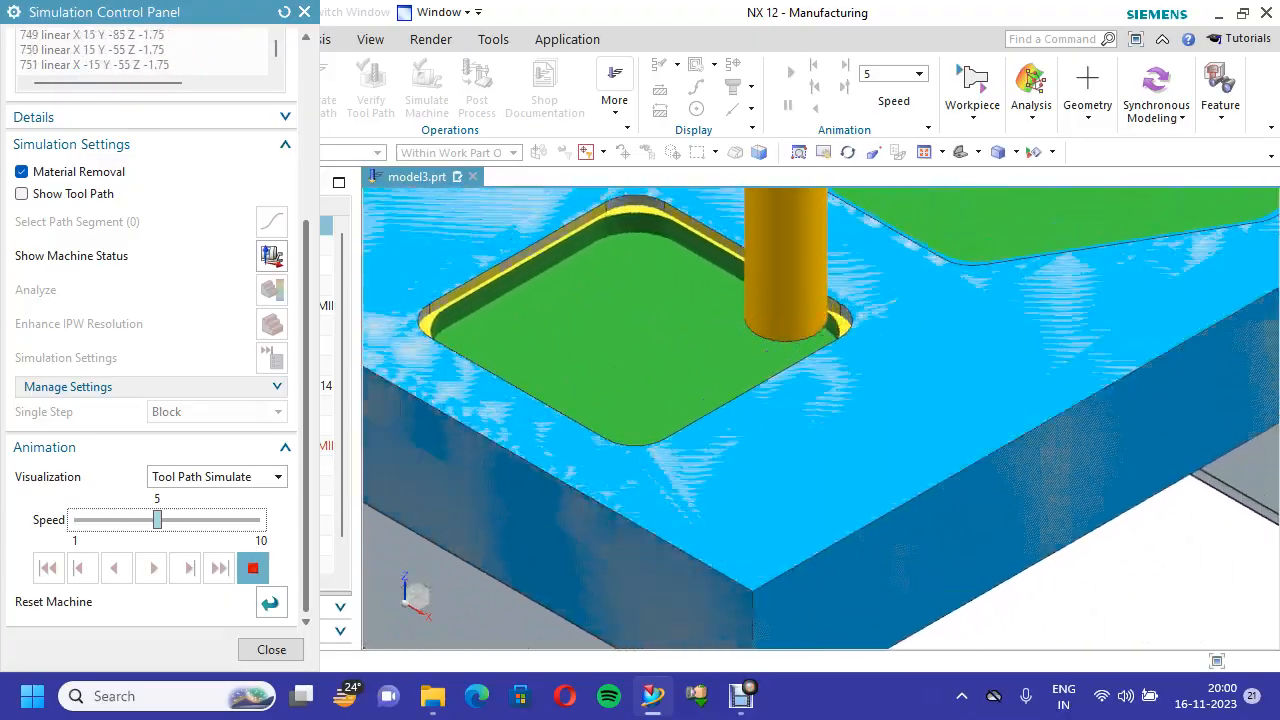
# Watch the remaining finishing of the square, hexagonal and circular pockets at animation speeds 6 to 8, and end the simulation
pyautogui.moveTo(157, 520); pyautogui.dragTo(176, 520)
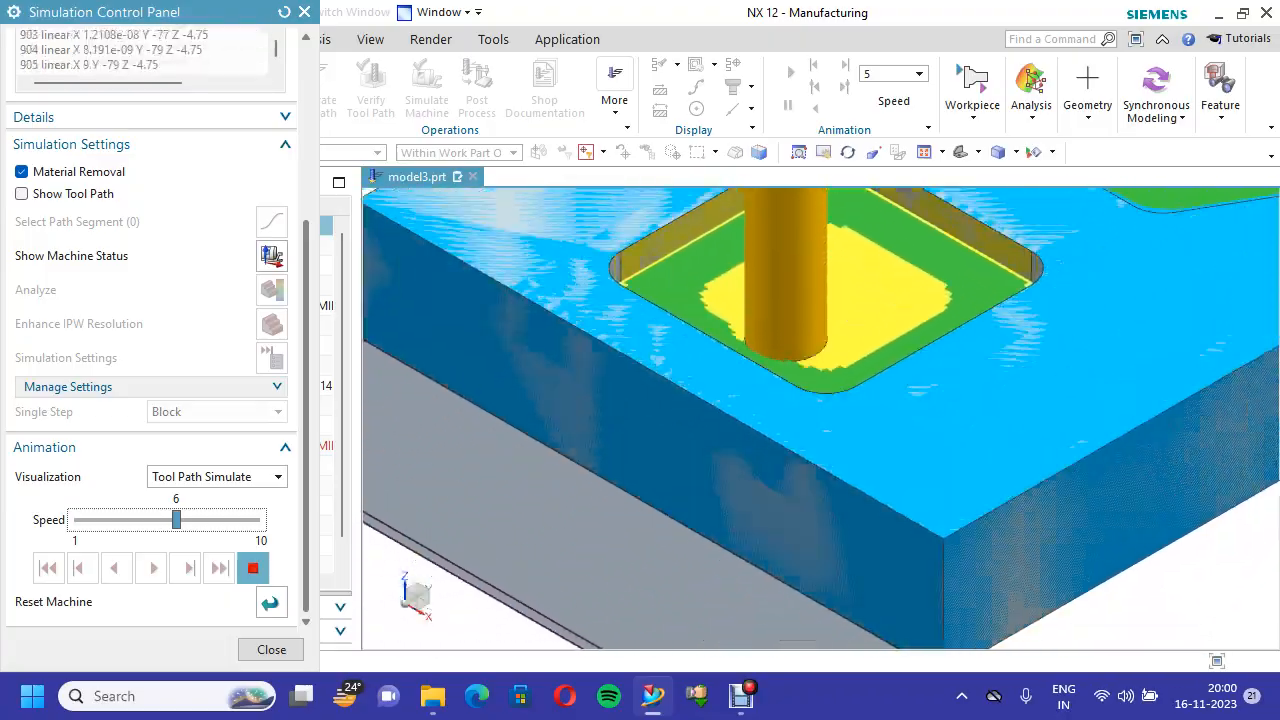
pyautogui.press('Right')
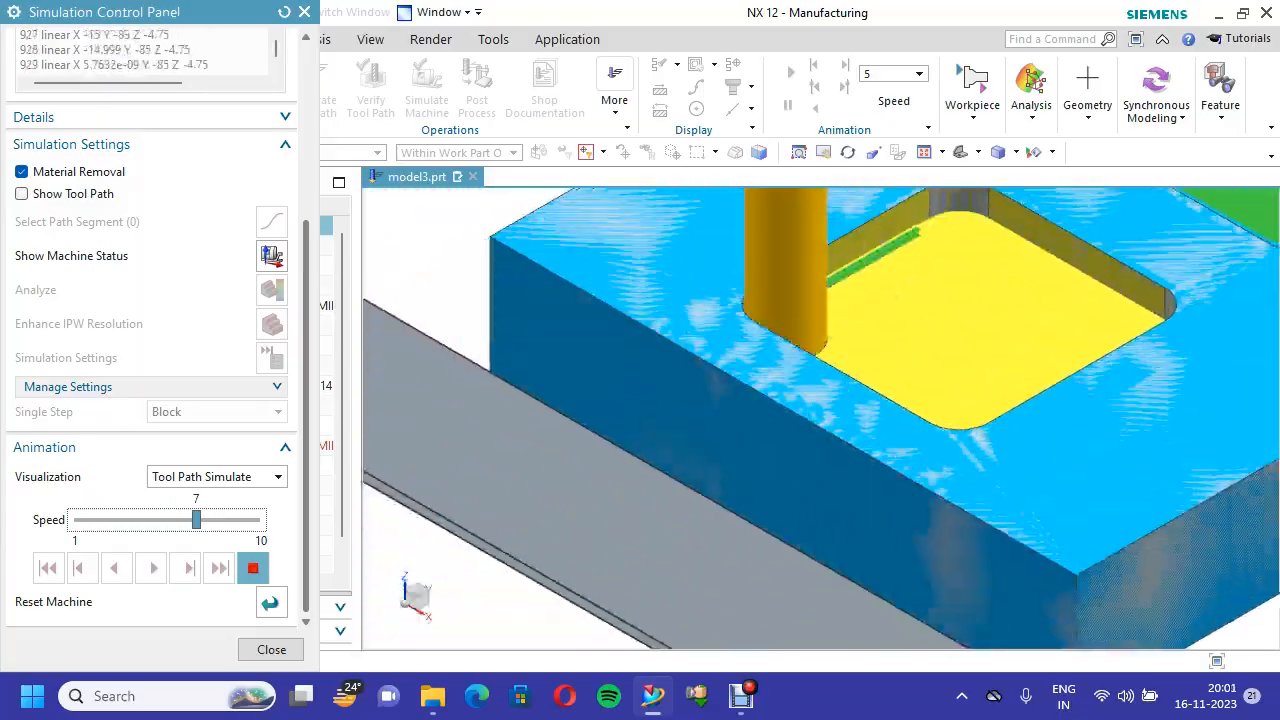
pyautogui.press('Right')
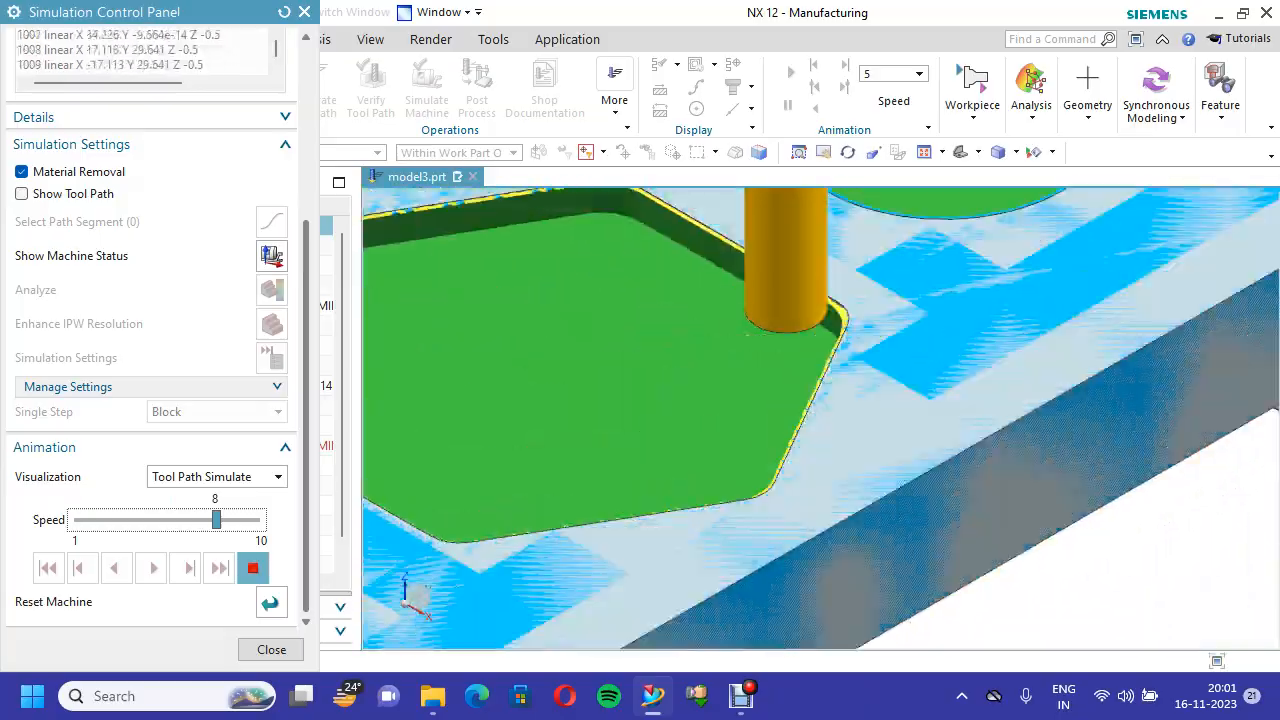
pyautogui.press('Left')
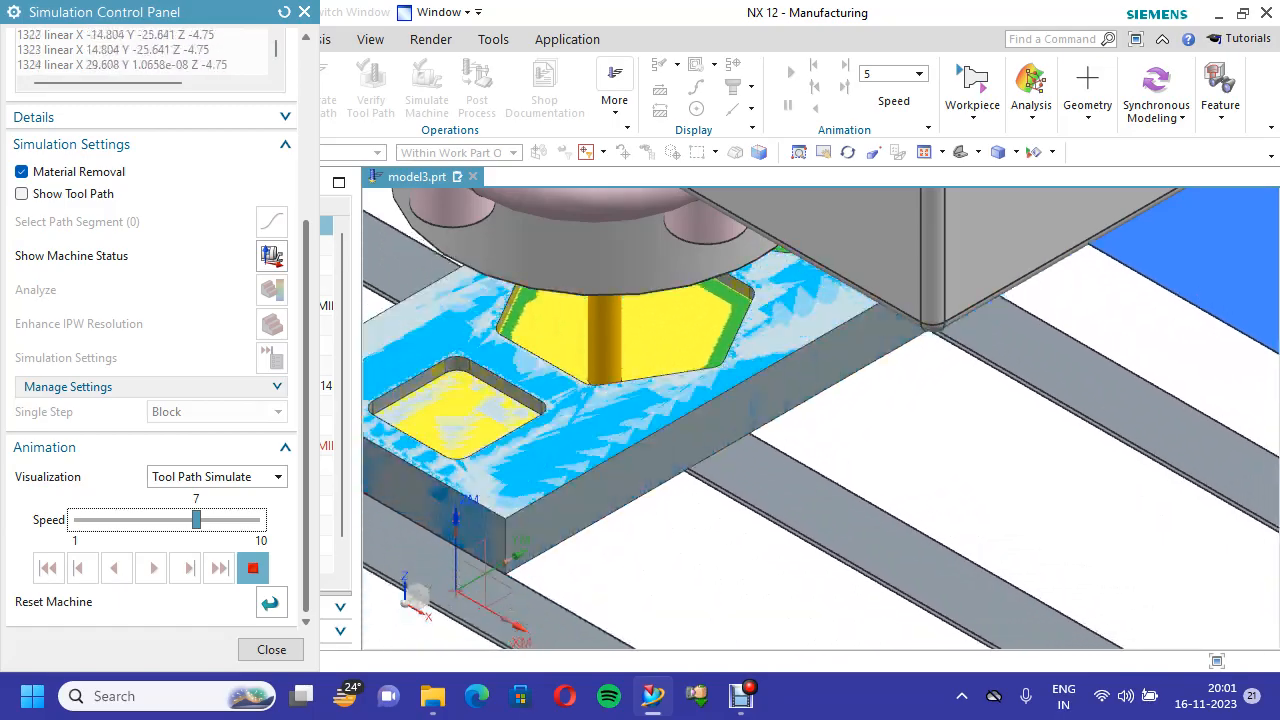
pyautogui.press('Right')
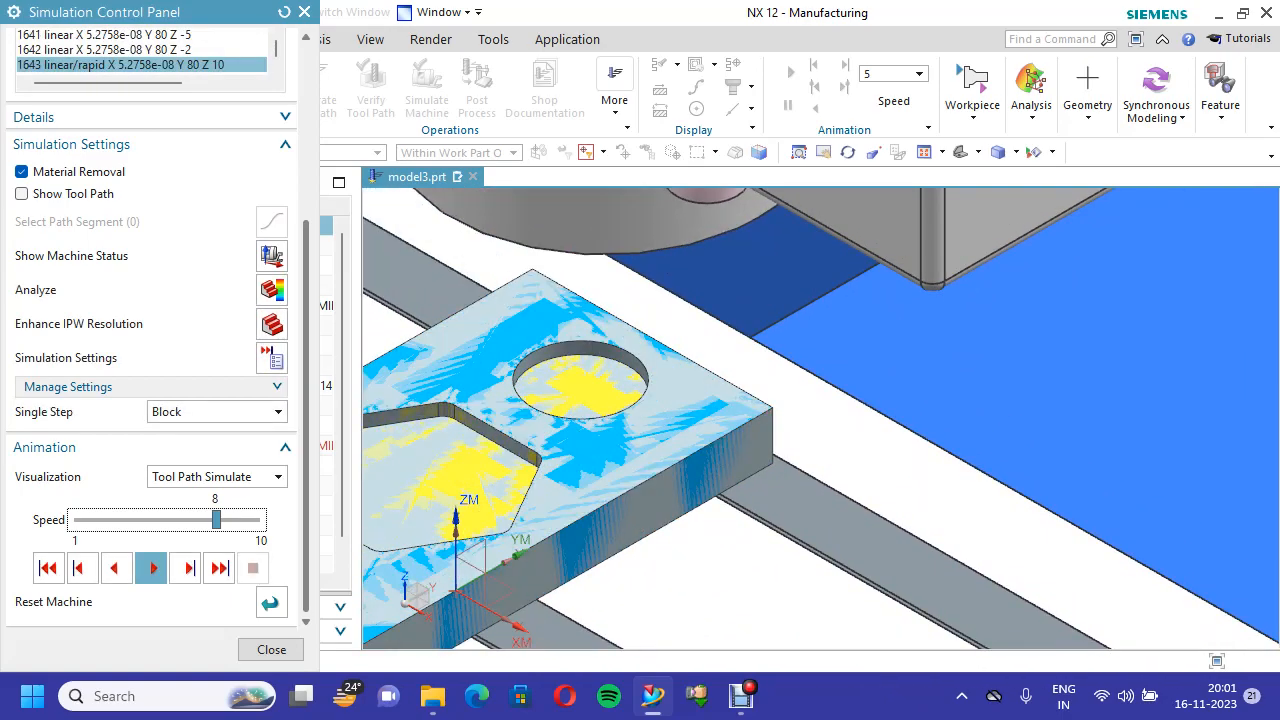
pyautogui.click(271, 649)
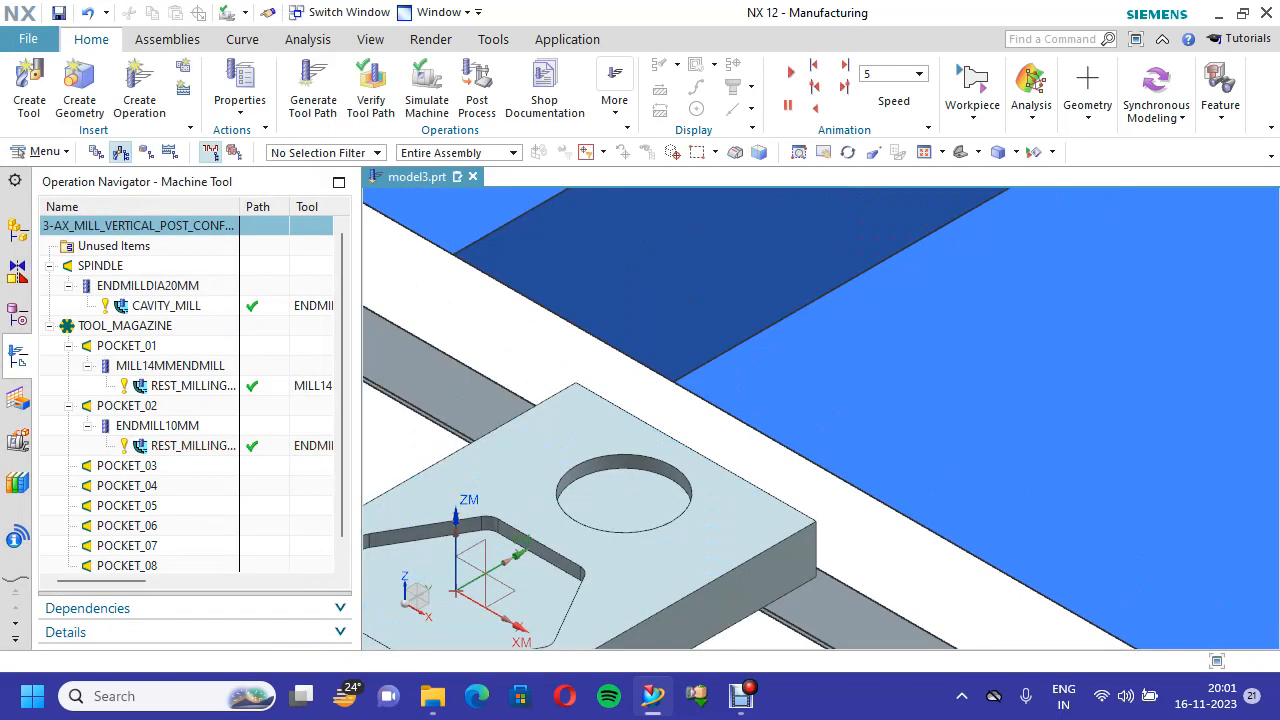
# Remove the 3-axis vertical mill from the machine tool setup, dismiss the removal report and save the part
pyautogui.rightClick(165, 226)
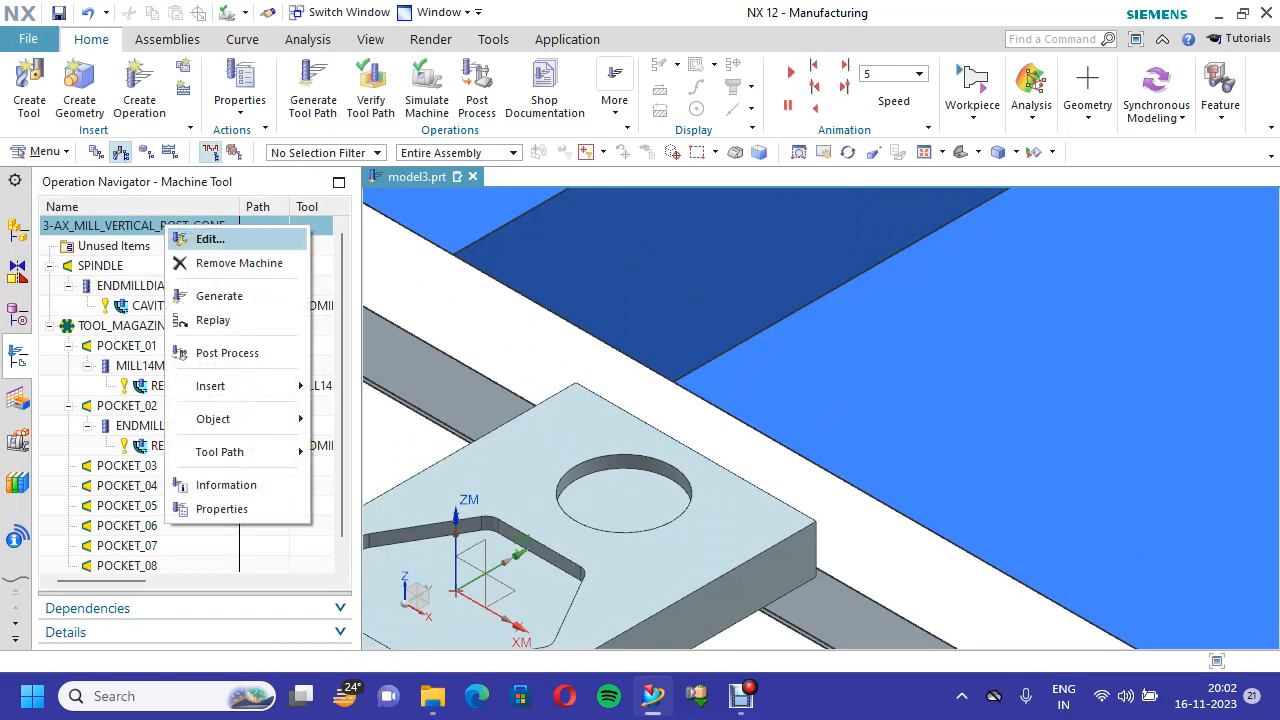
pyautogui.click(239, 263)
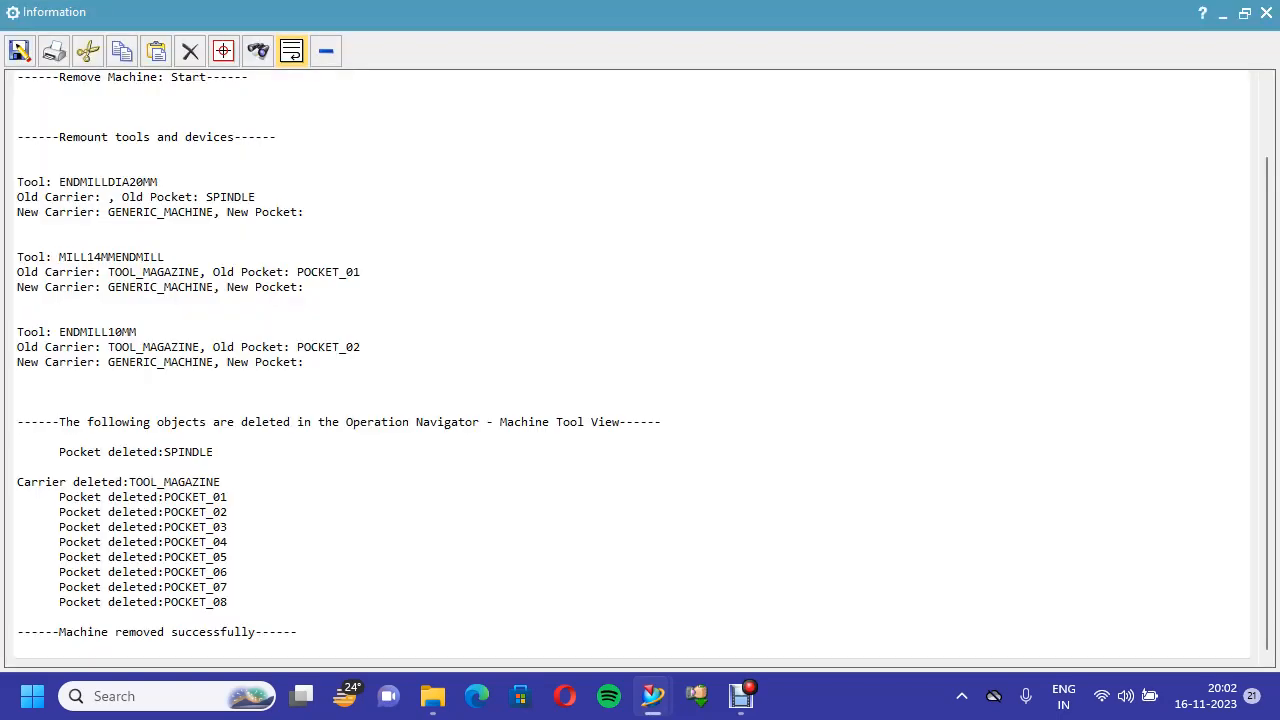
pyautogui.click(1266, 12)
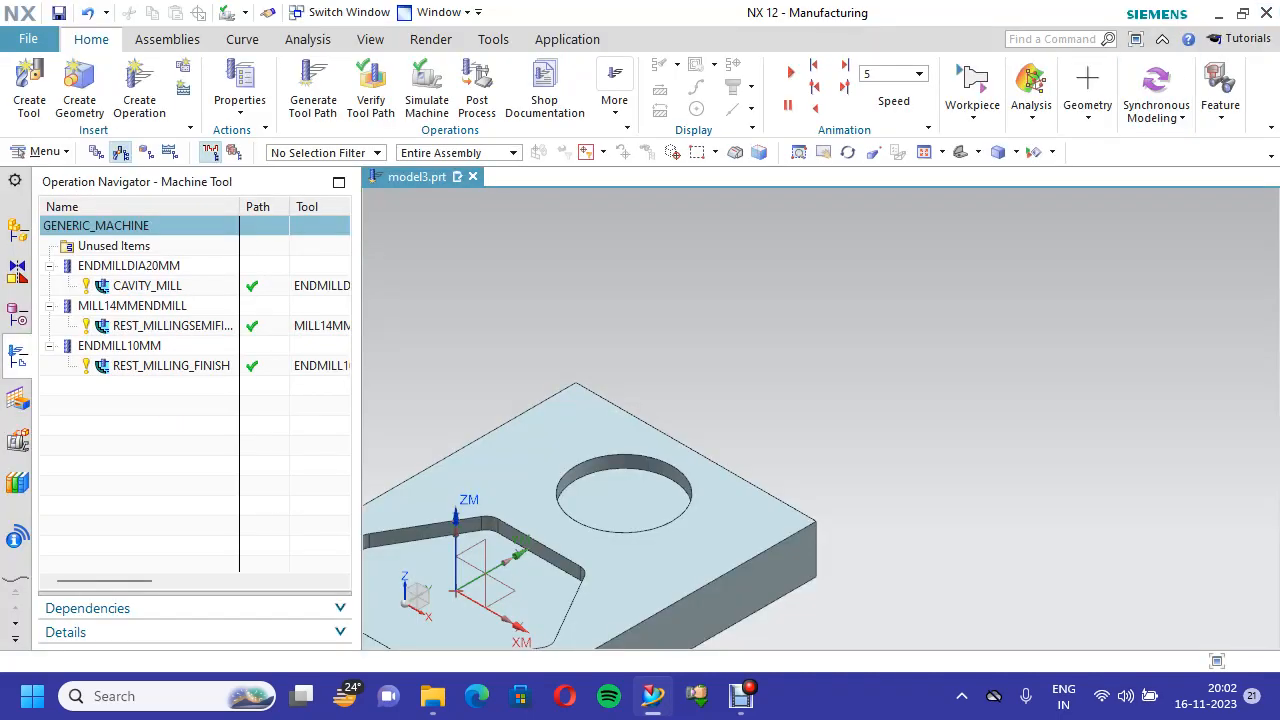
pyautogui.hotkey('ctrl', 's')
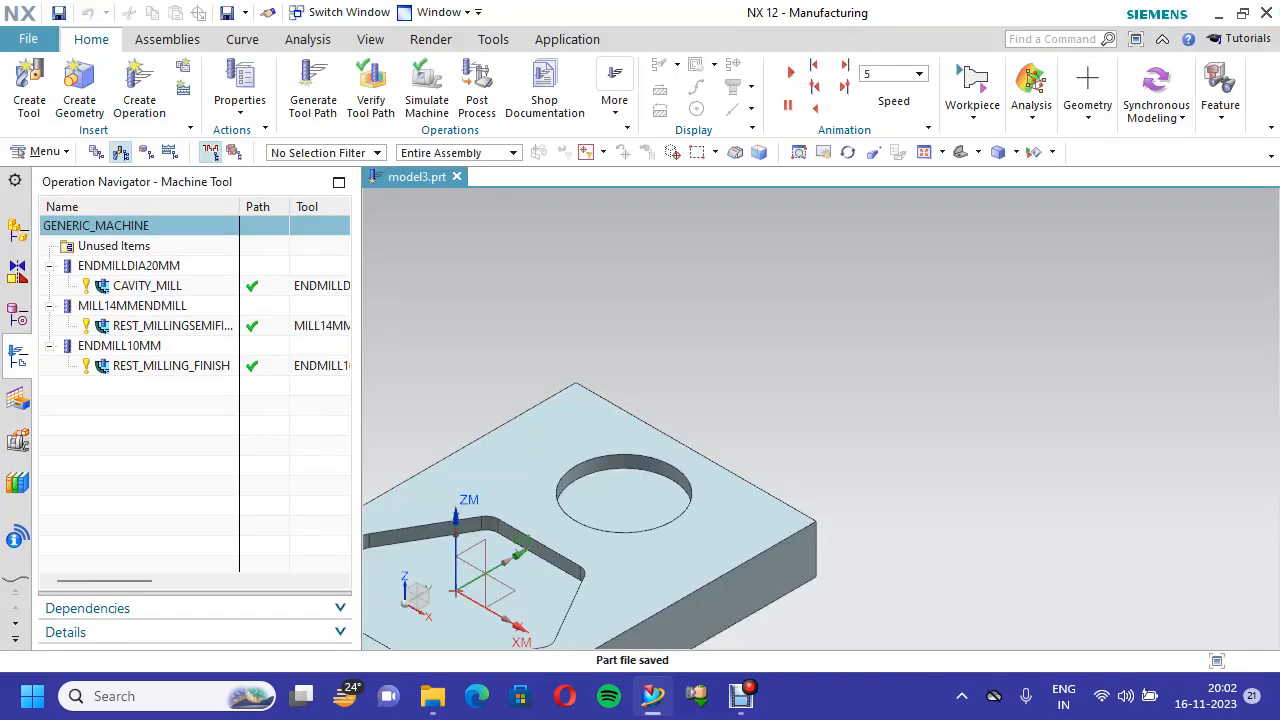
# Fit the whole block in view and generate shop documentation in the Operation List Select (HTML/Excel) format to the model3 output file
pyautogui.scroll(-4, 457, 246)
pyautogui.rightClick(457, 246)
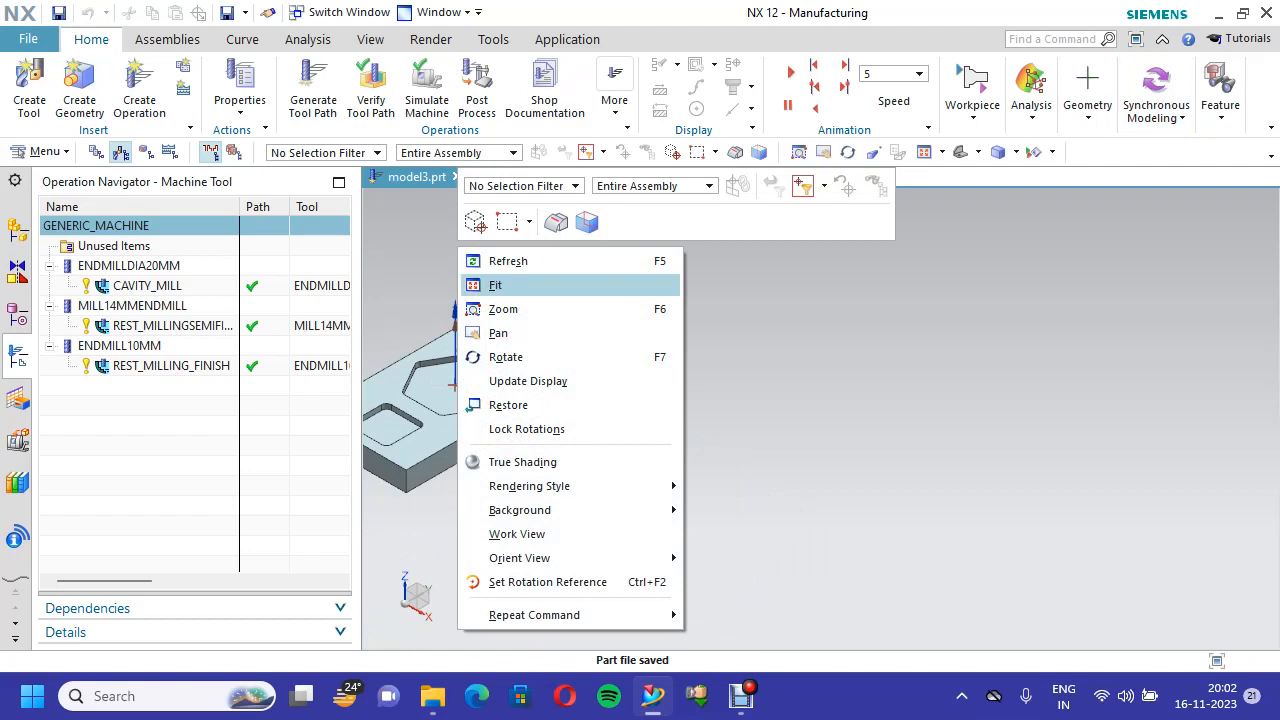
pyautogui.click(498, 287)
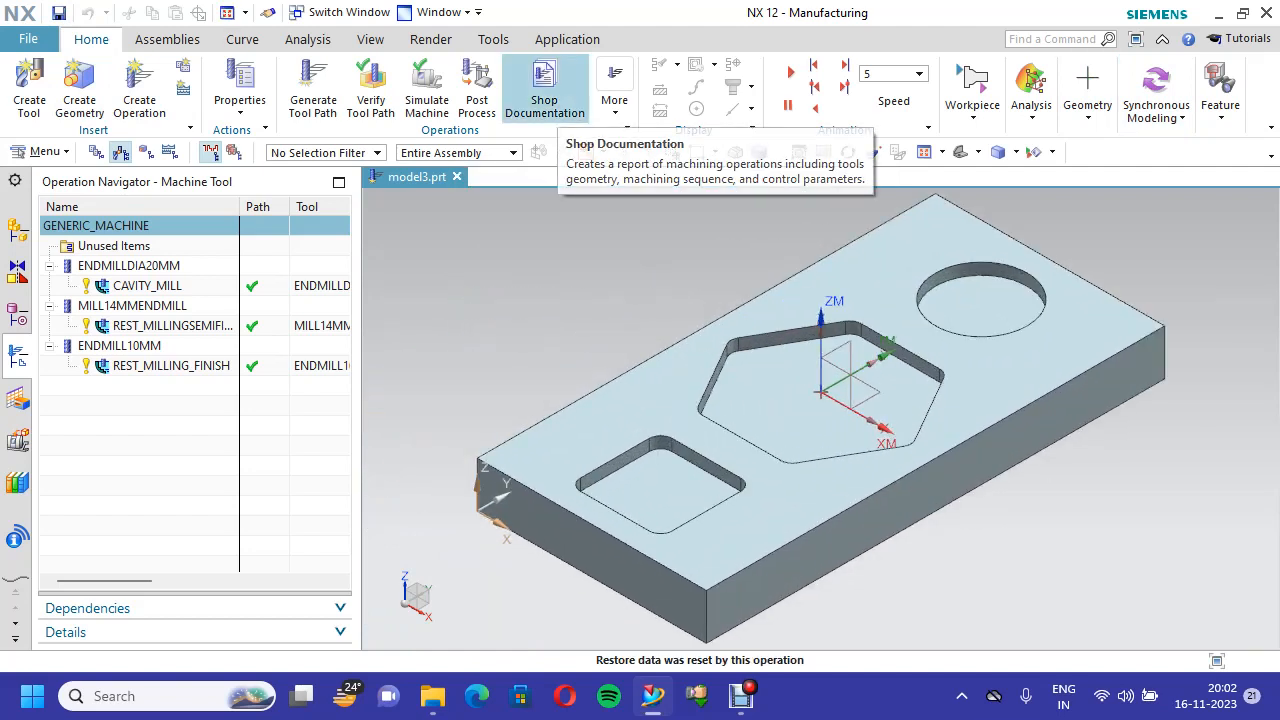
pyautogui.click(544, 92)
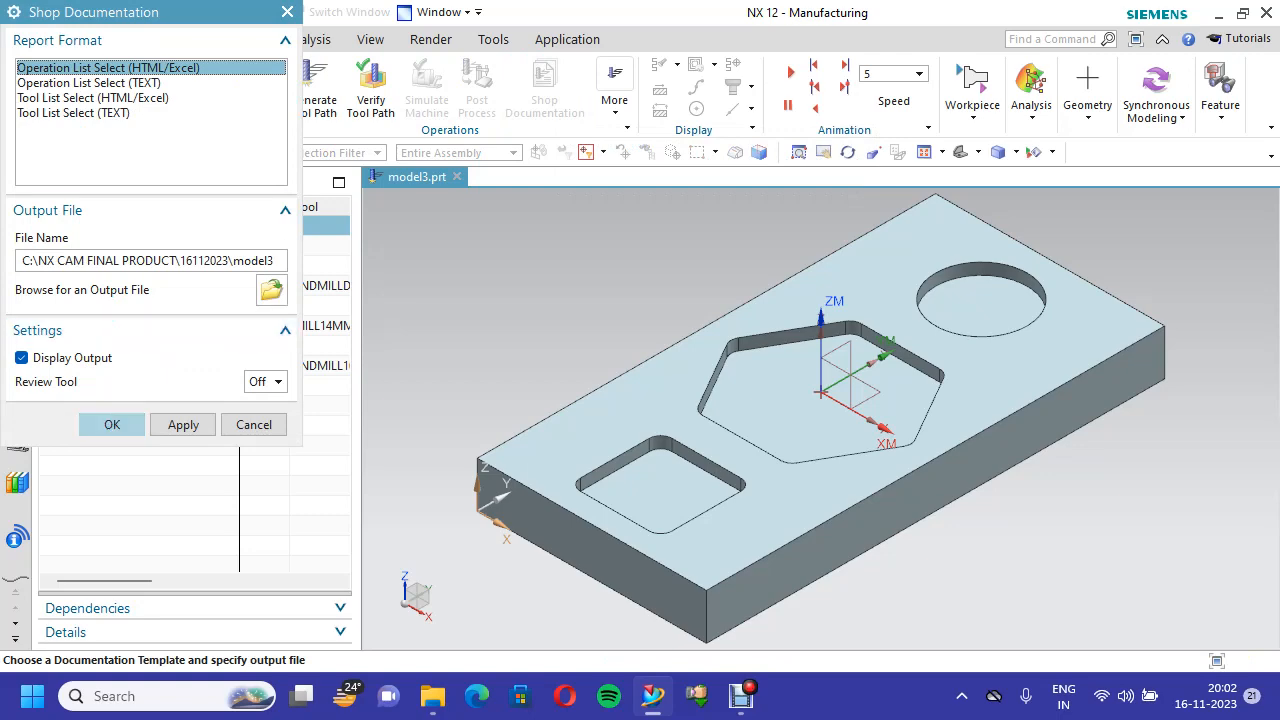
pyautogui.click(111, 424)
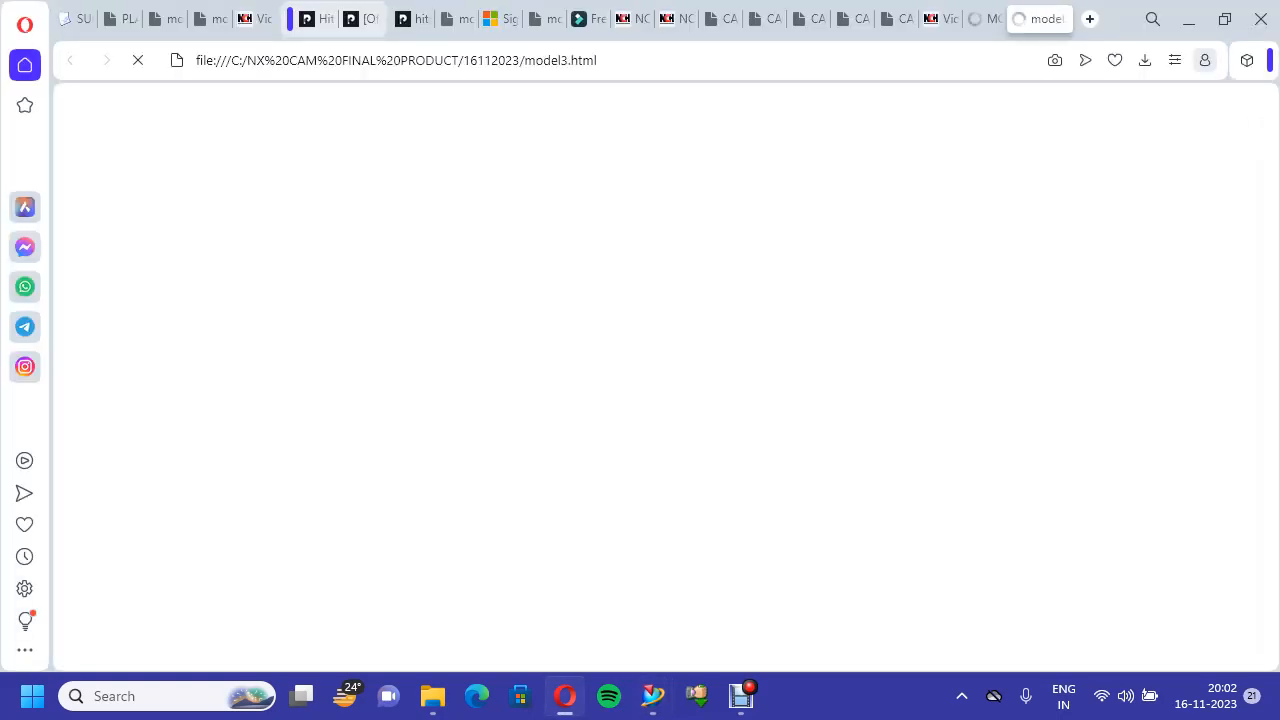
# Review the model3 program sheet, examining the part picture and each operation's tool, tool path time and path image
pyautogui.scroll(-2, 624, 369)
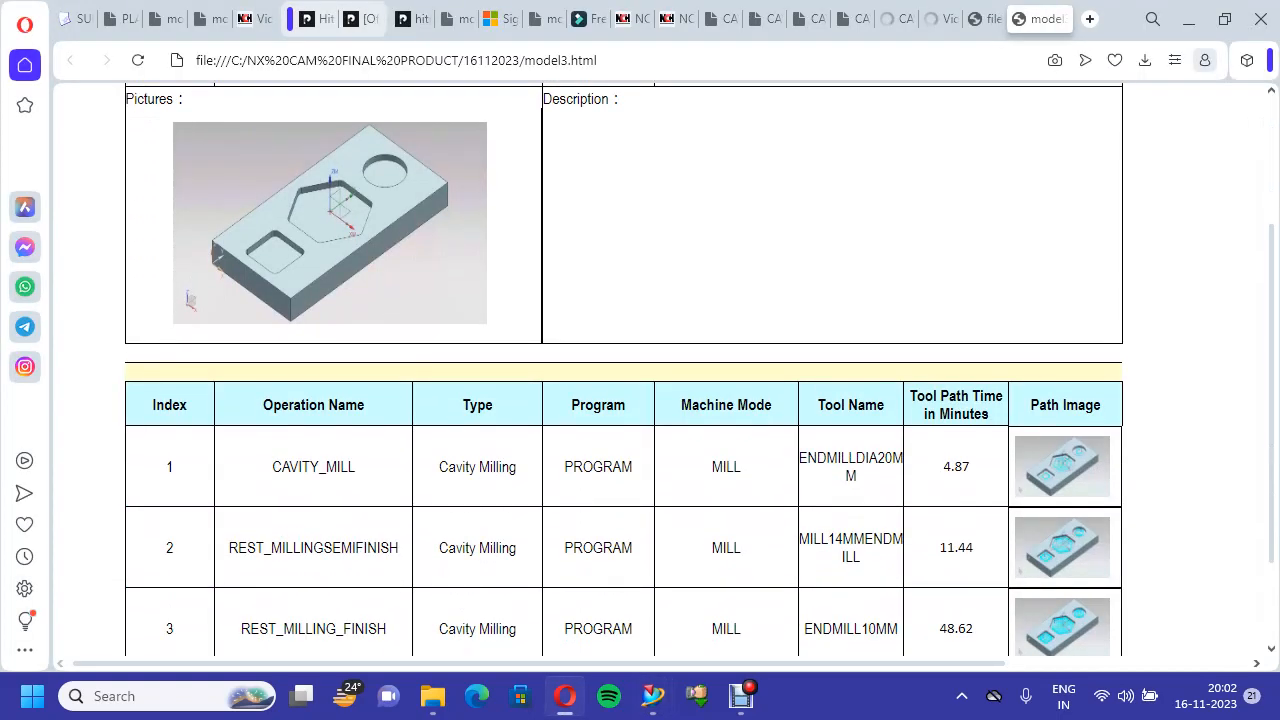
pyautogui.scroll(-1, 624, 369)
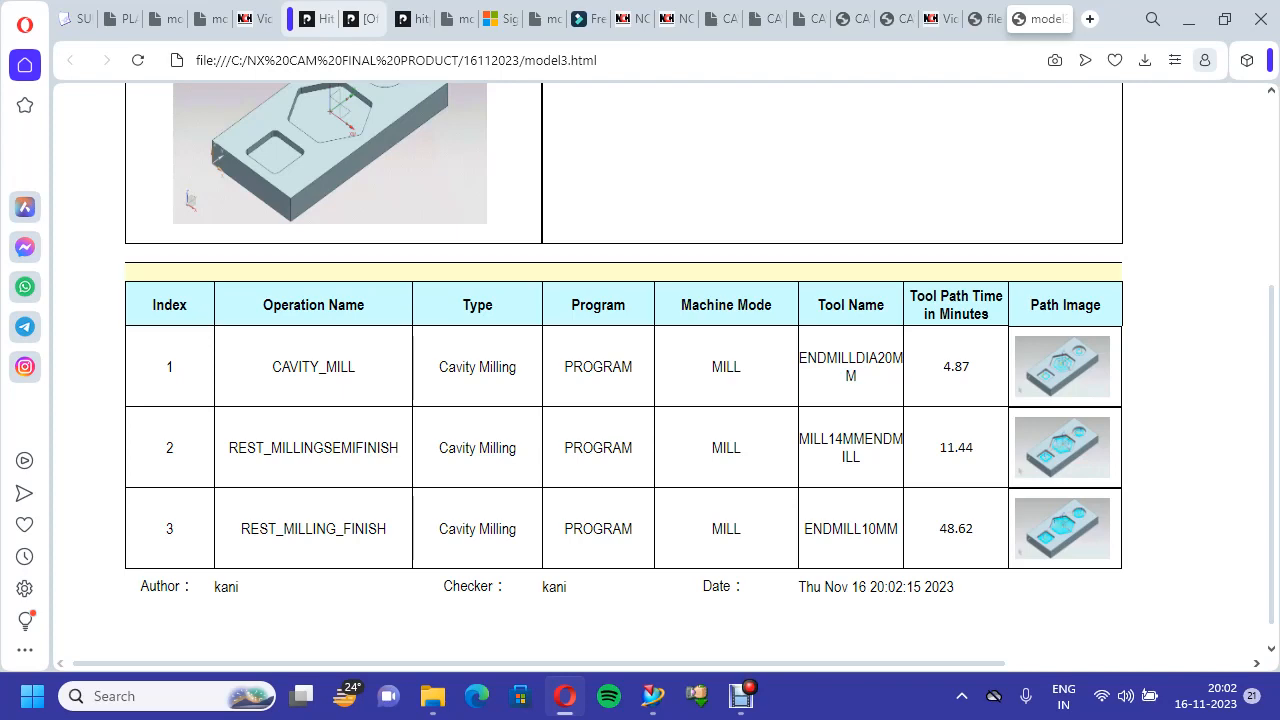
pyautogui.scroll(3, 640, 370)
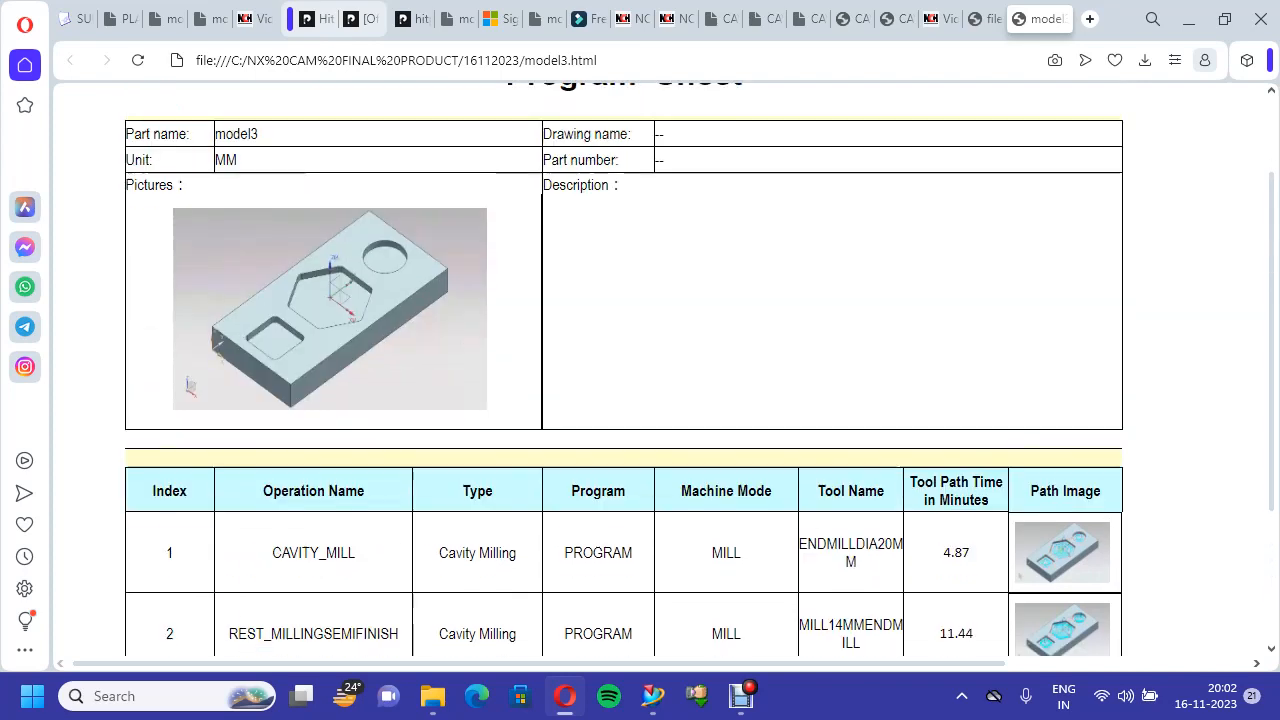
pyautogui.scroll(-3, 640, 370)
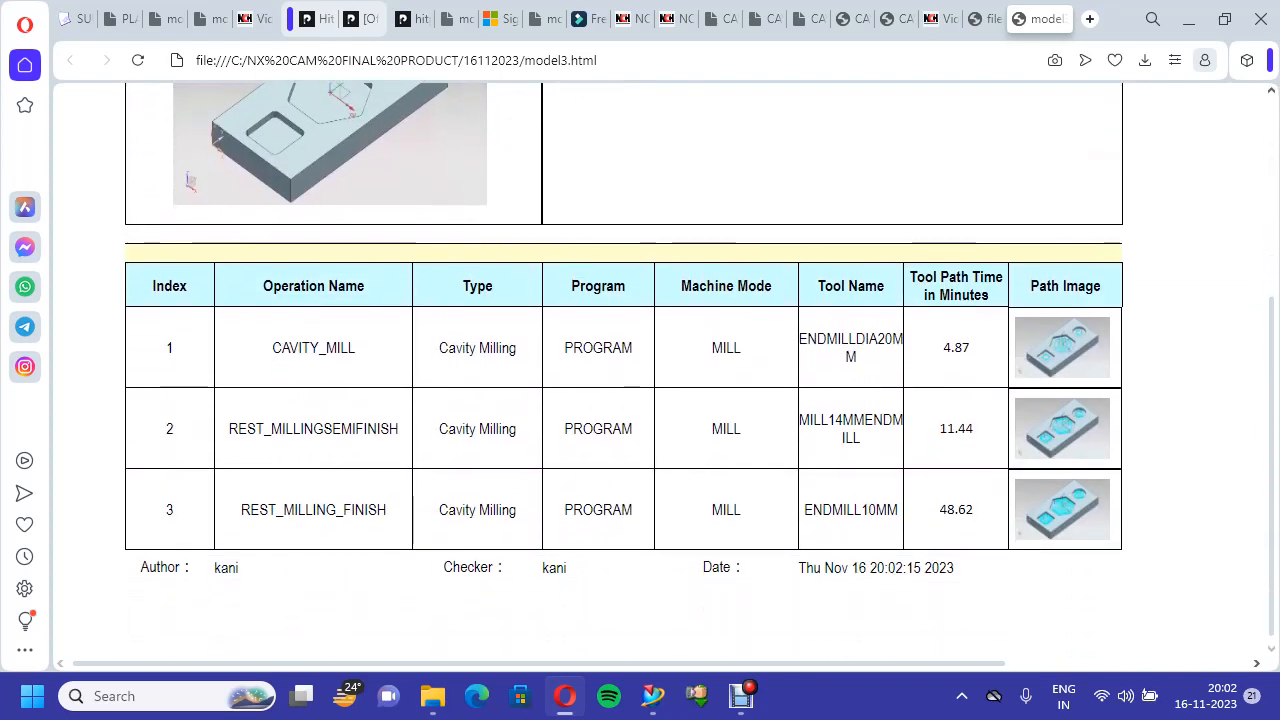
pyautogui.scroll(3, 640, 370)
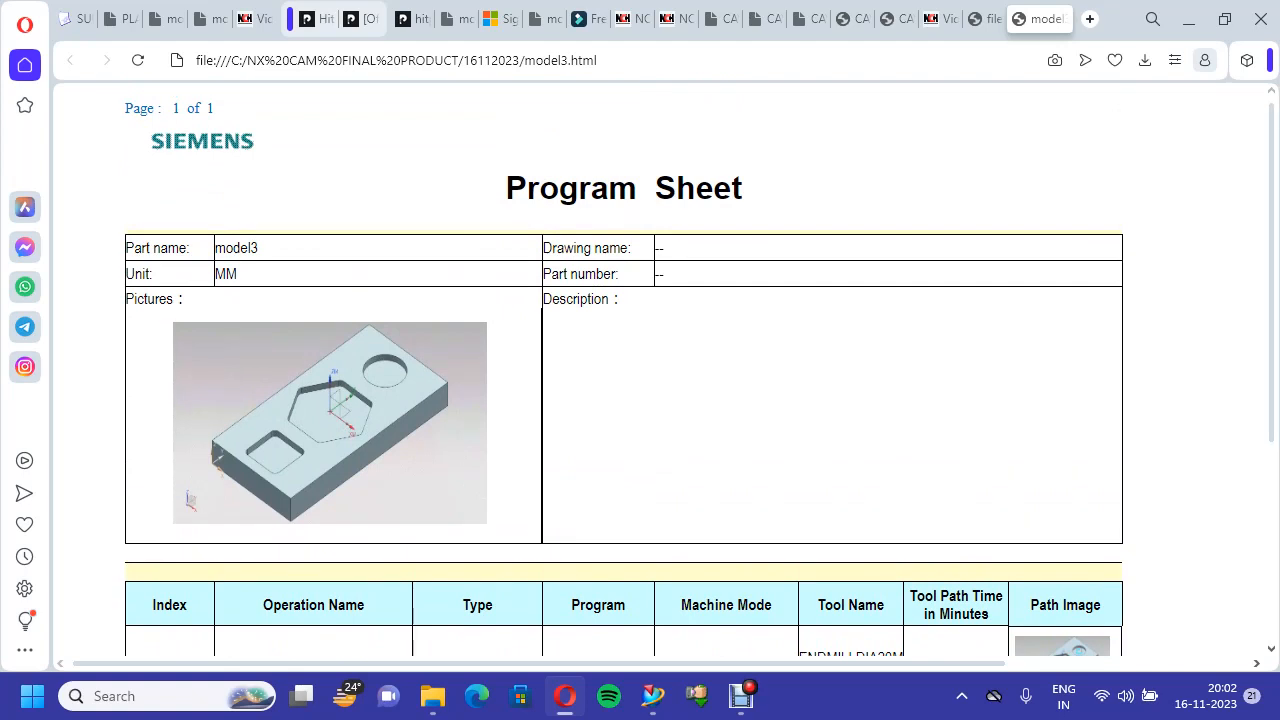
# Quit the browser showing the program sheet, return to NX and save the part file
pyautogui.click(1260, 18)
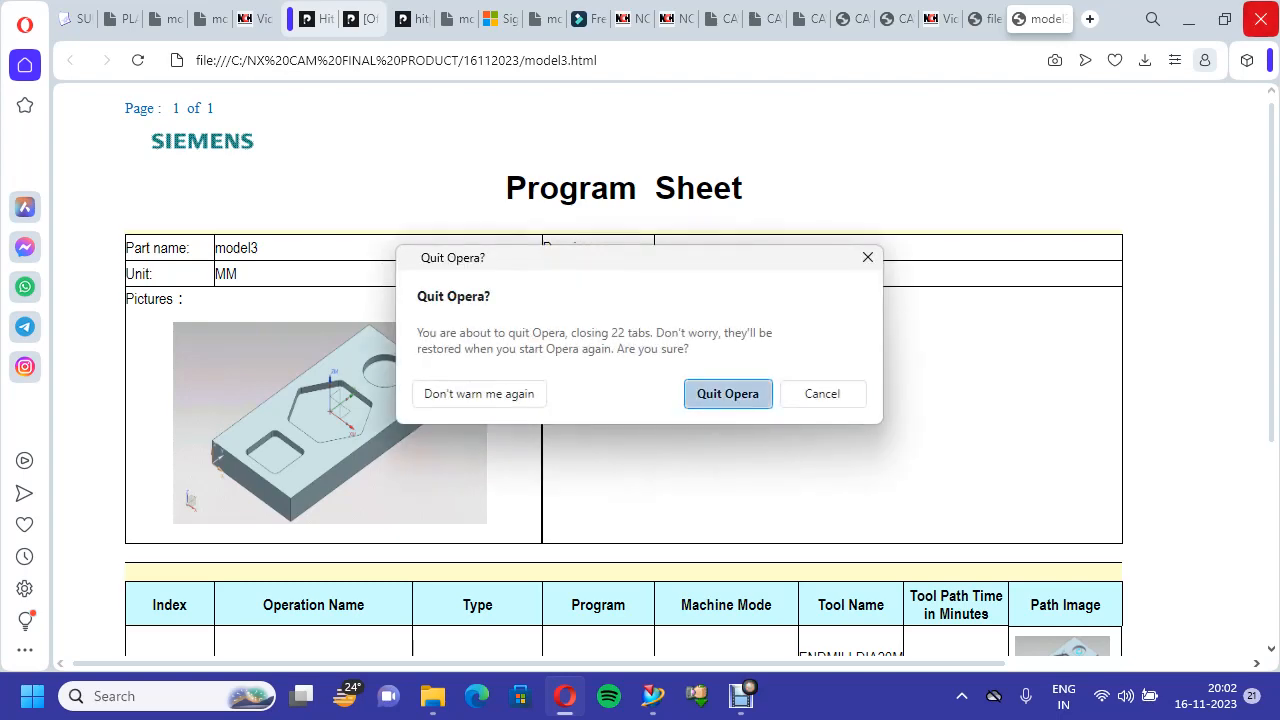
pyautogui.press('Return')
pyautogui.click(1266, 12)
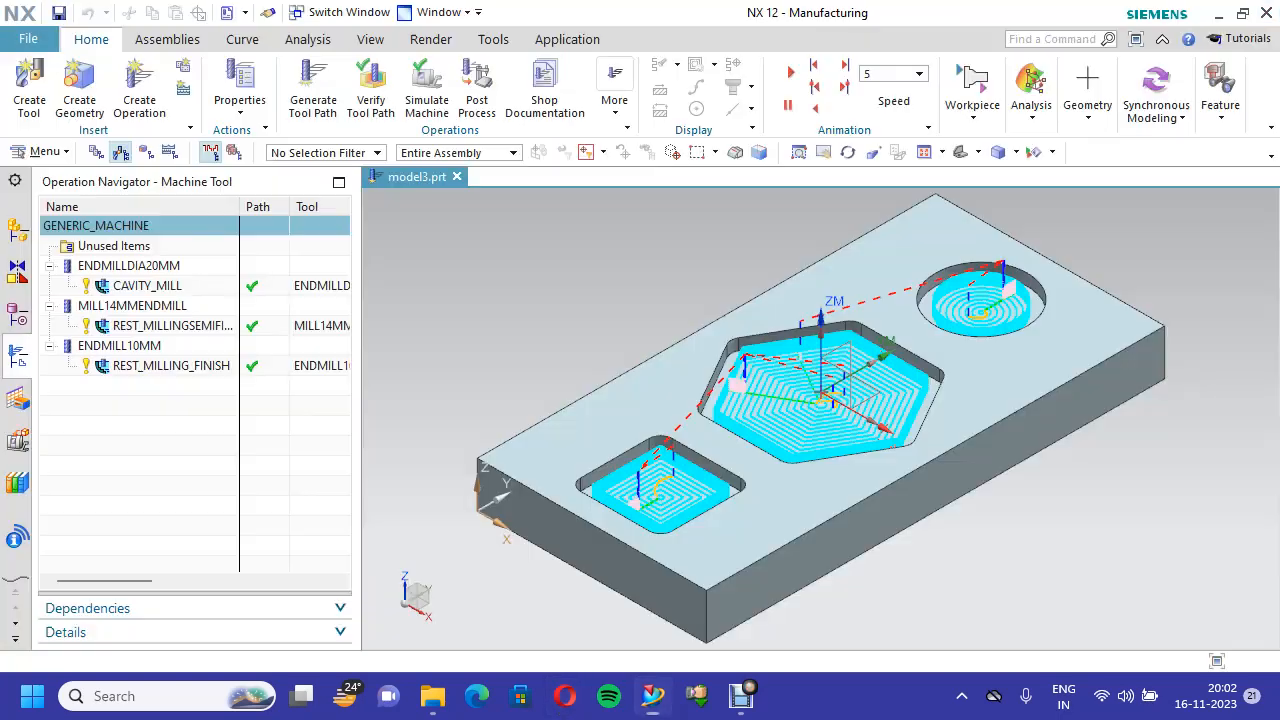
pyautogui.hotkey('ctrl', 's')
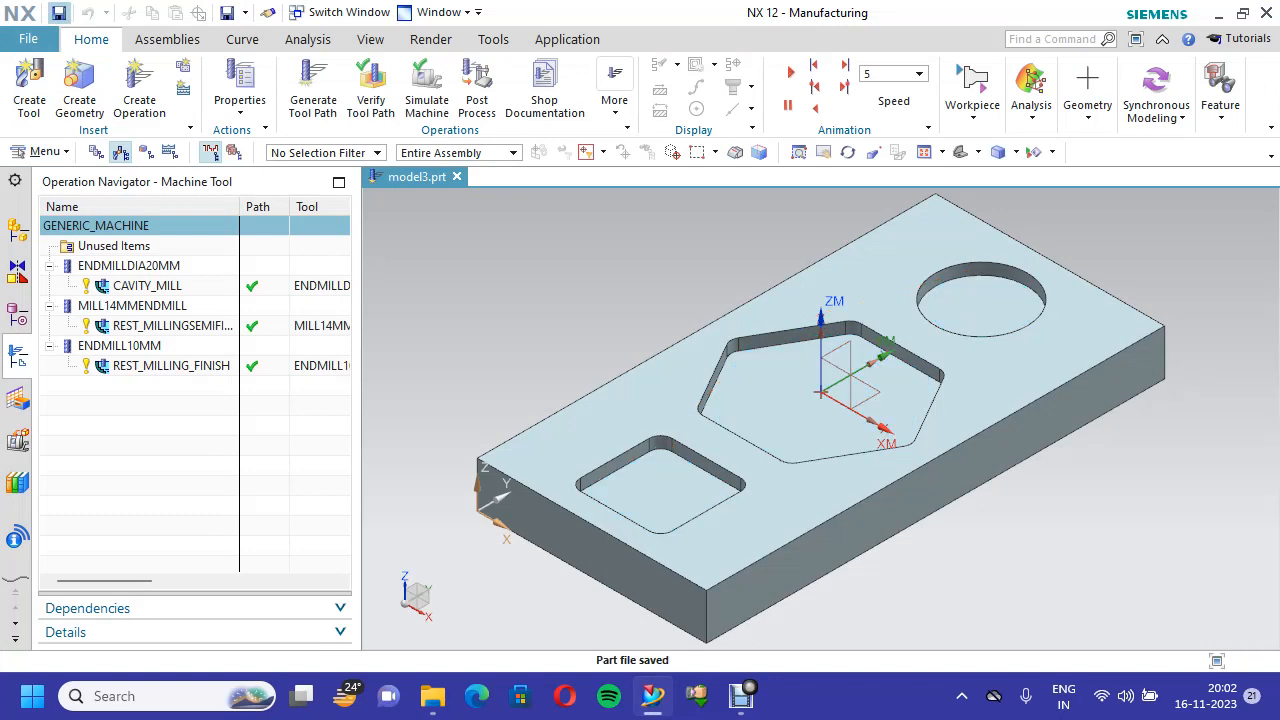
# Switch to the NX manufacturing window and orient the pocketed plate to the Top view
pyautogui.click(741, 696)
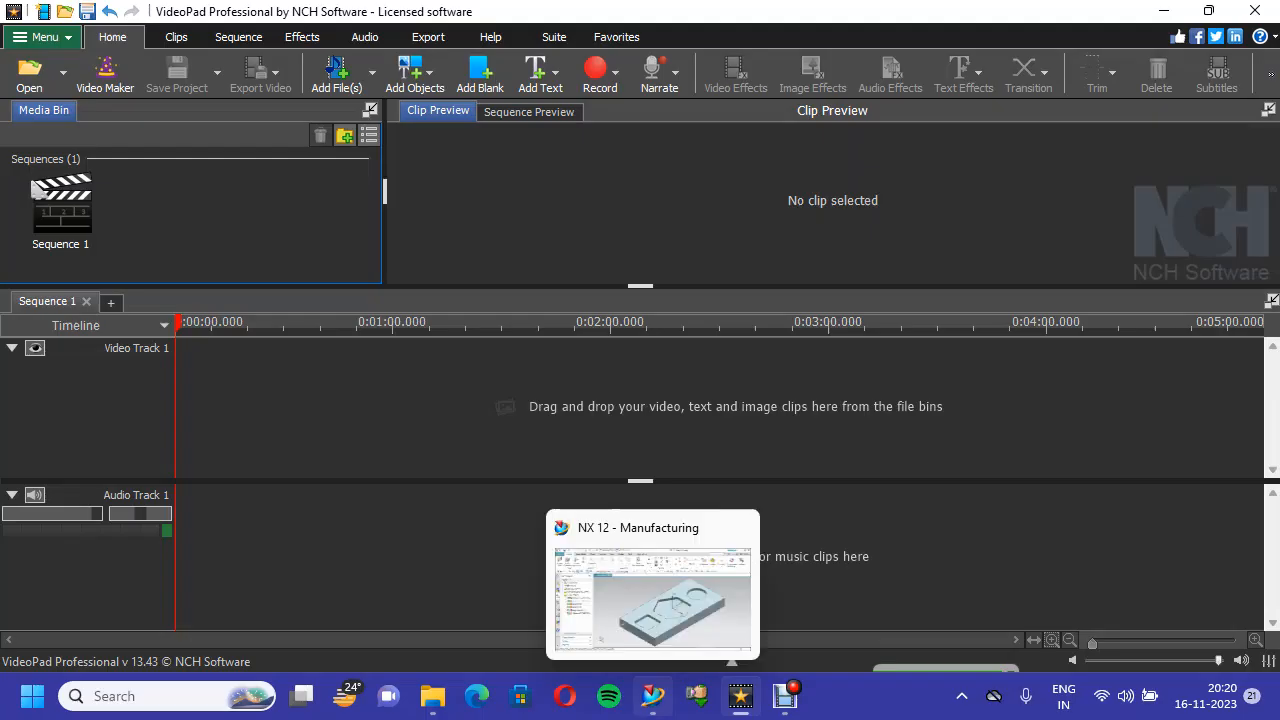
pyautogui.click(732, 655)
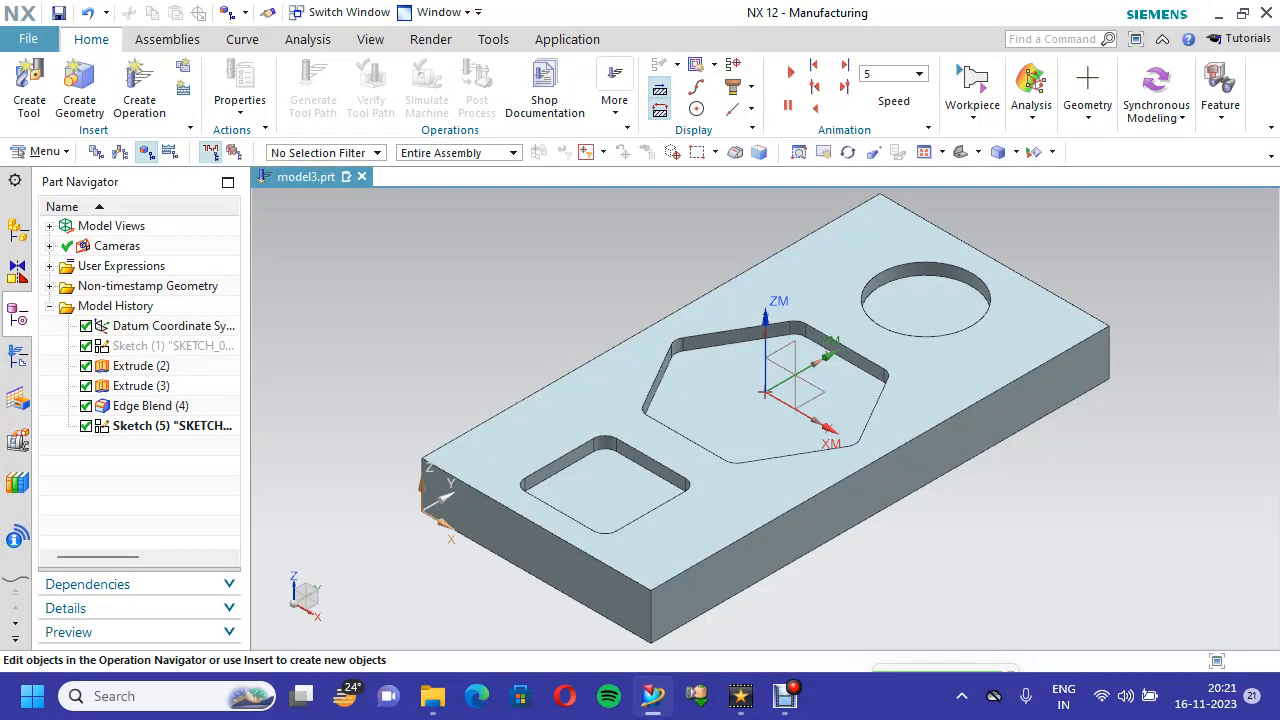
pyautogui.rightClick(464, 264)
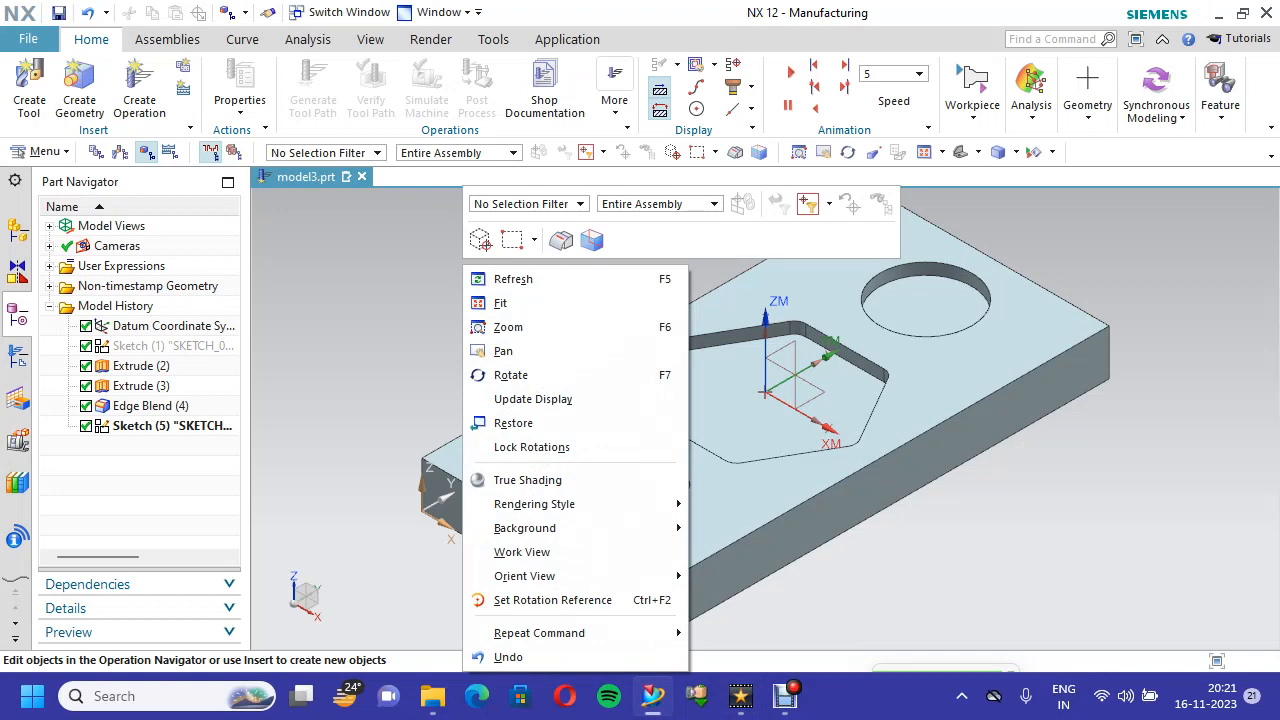
pyautogui.moveTo(560, 576)
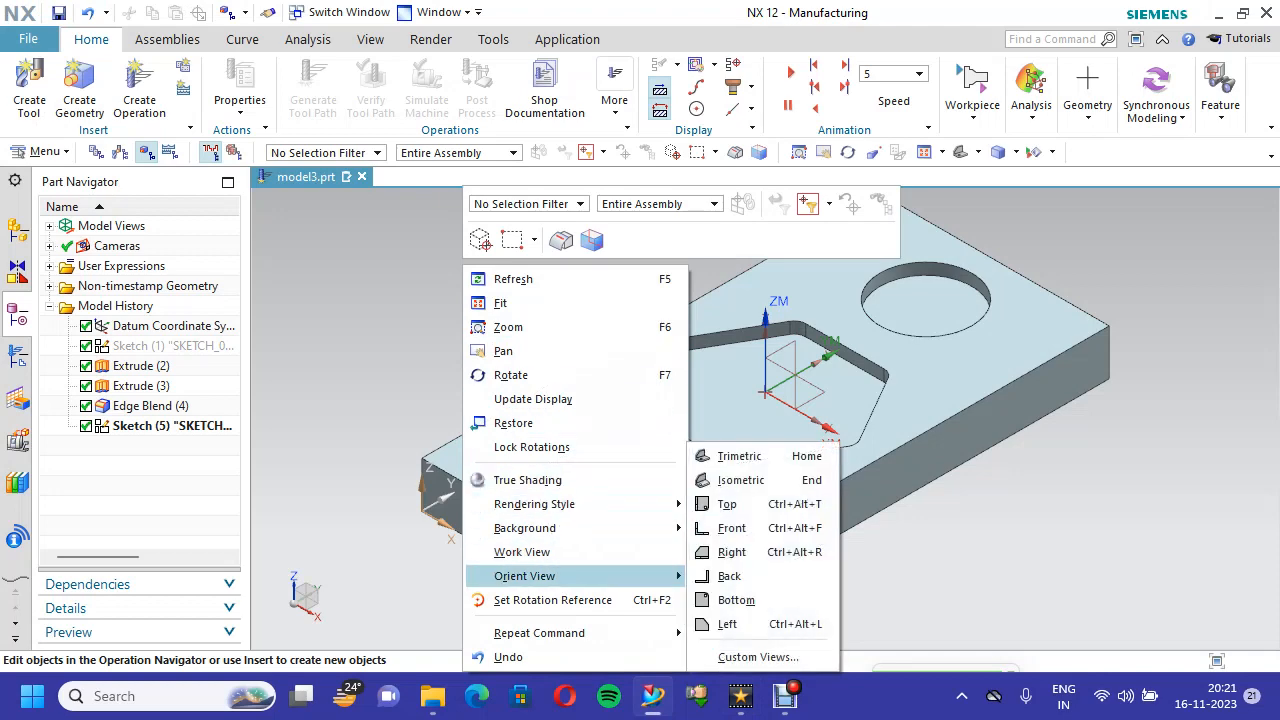
pyautogui.click(740, 504)
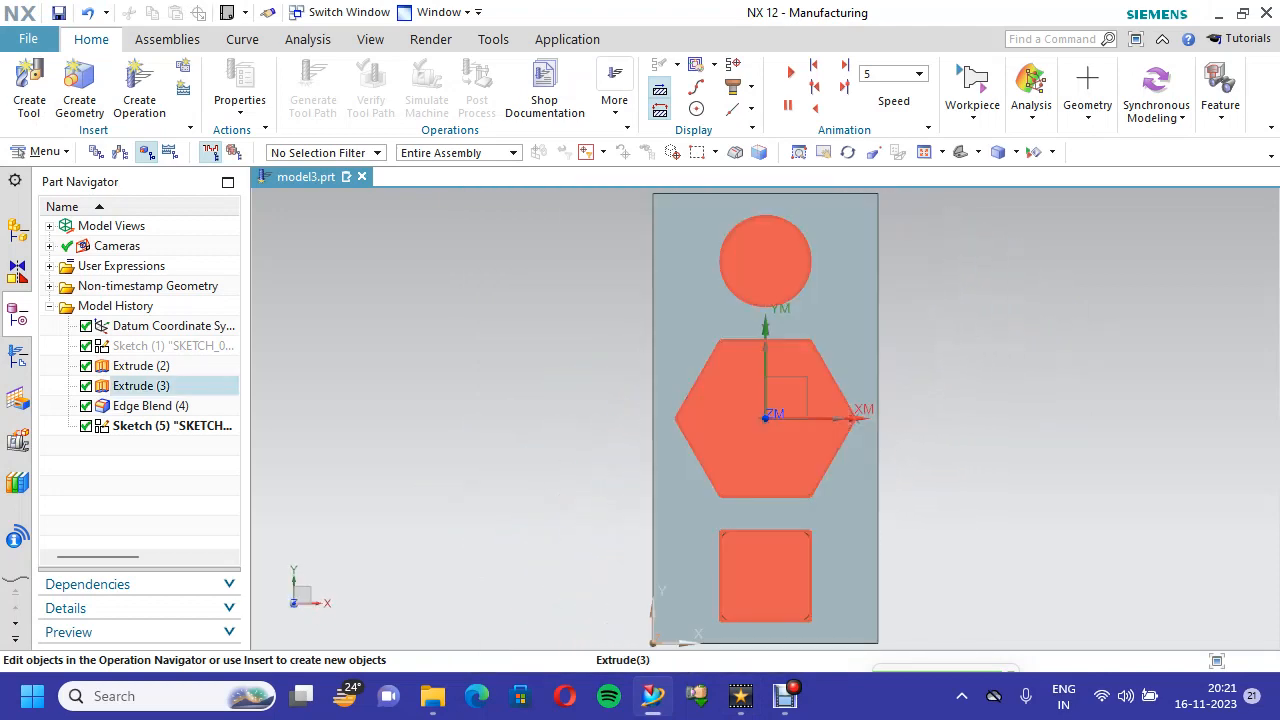
# Change to the Modeling application and create an on-plane sketch on the plate's top face
pyautogui.click(567, 39)
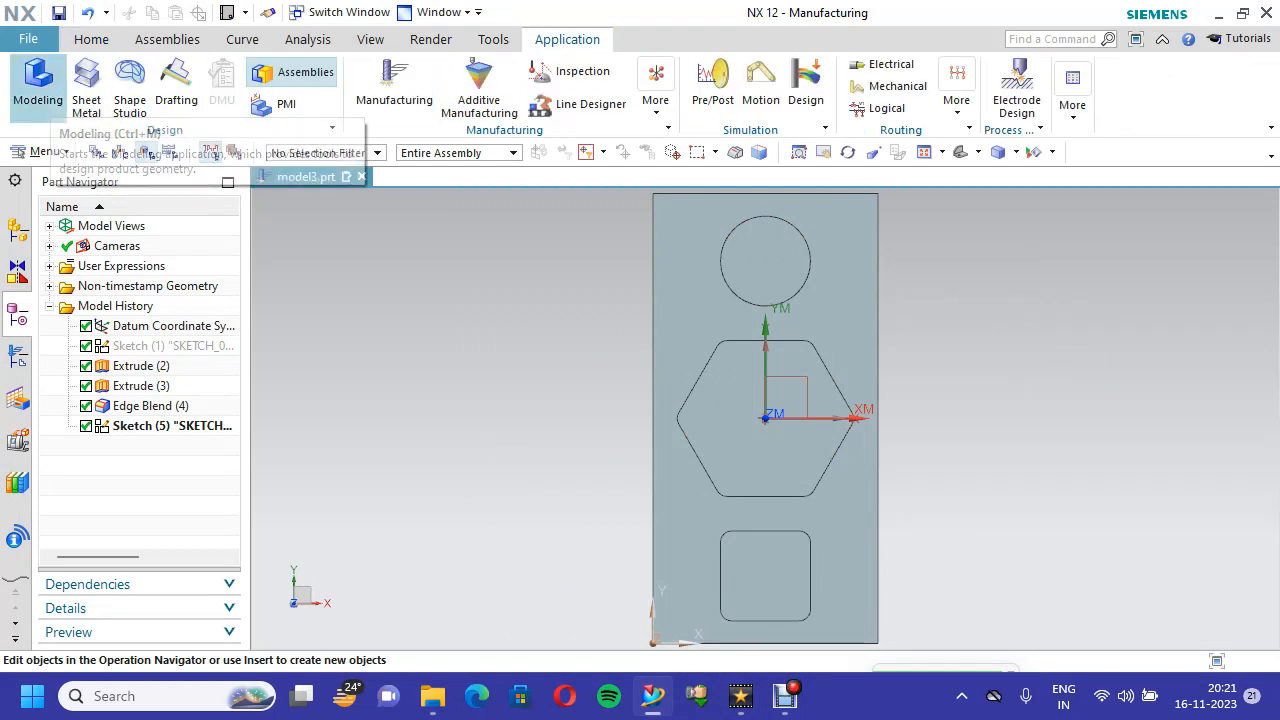
pyautogui.click(37, 82)
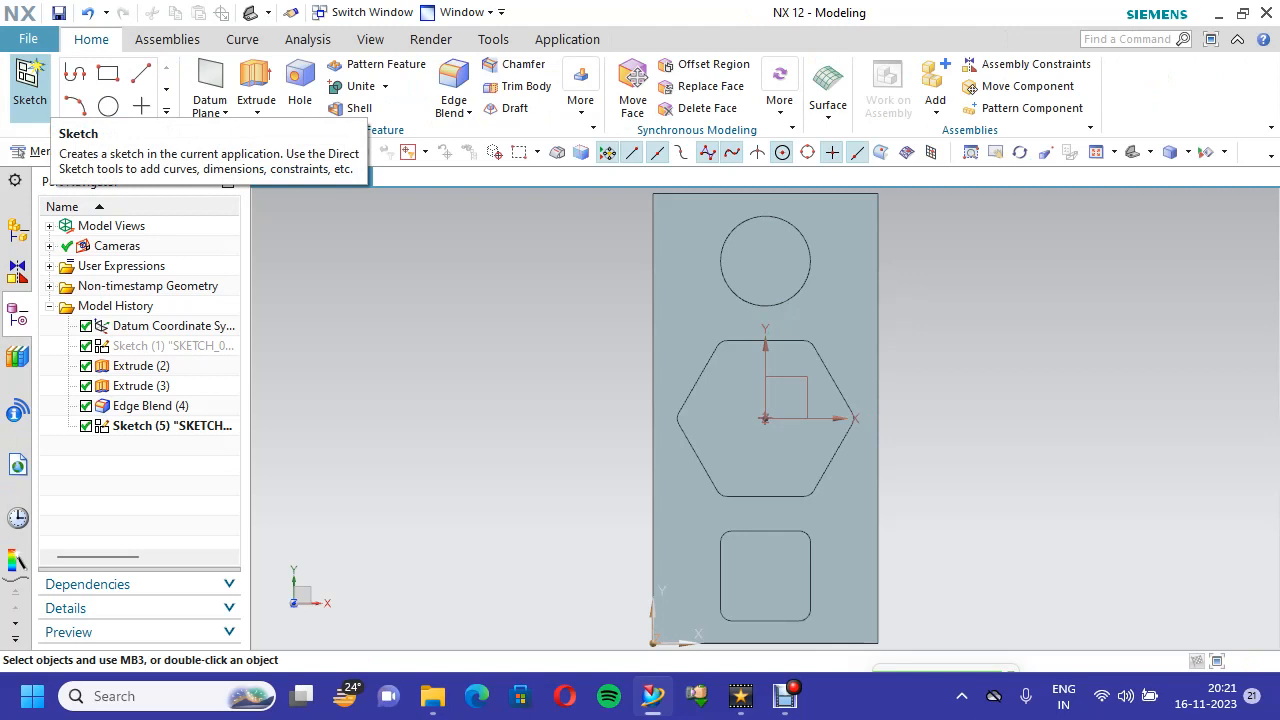
pyautogui.click(30, 88)
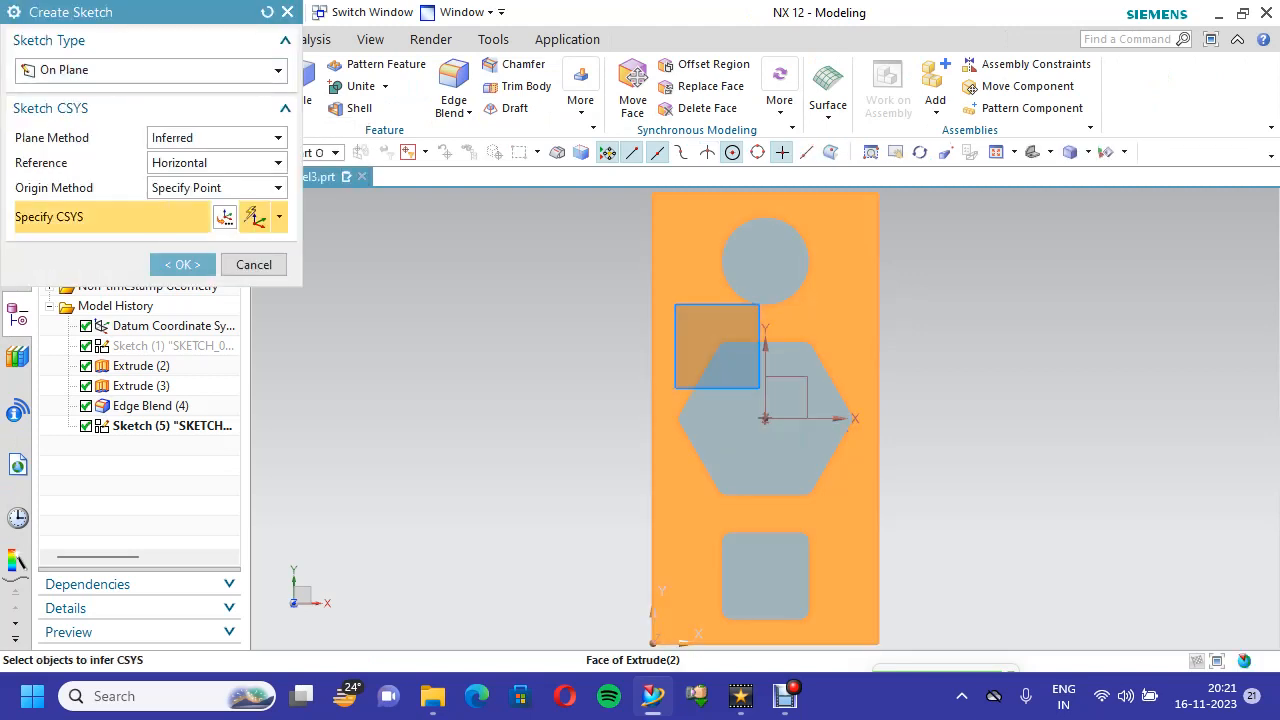
pyautogui.click(715, 344)
pyautogui.click(183, 265)
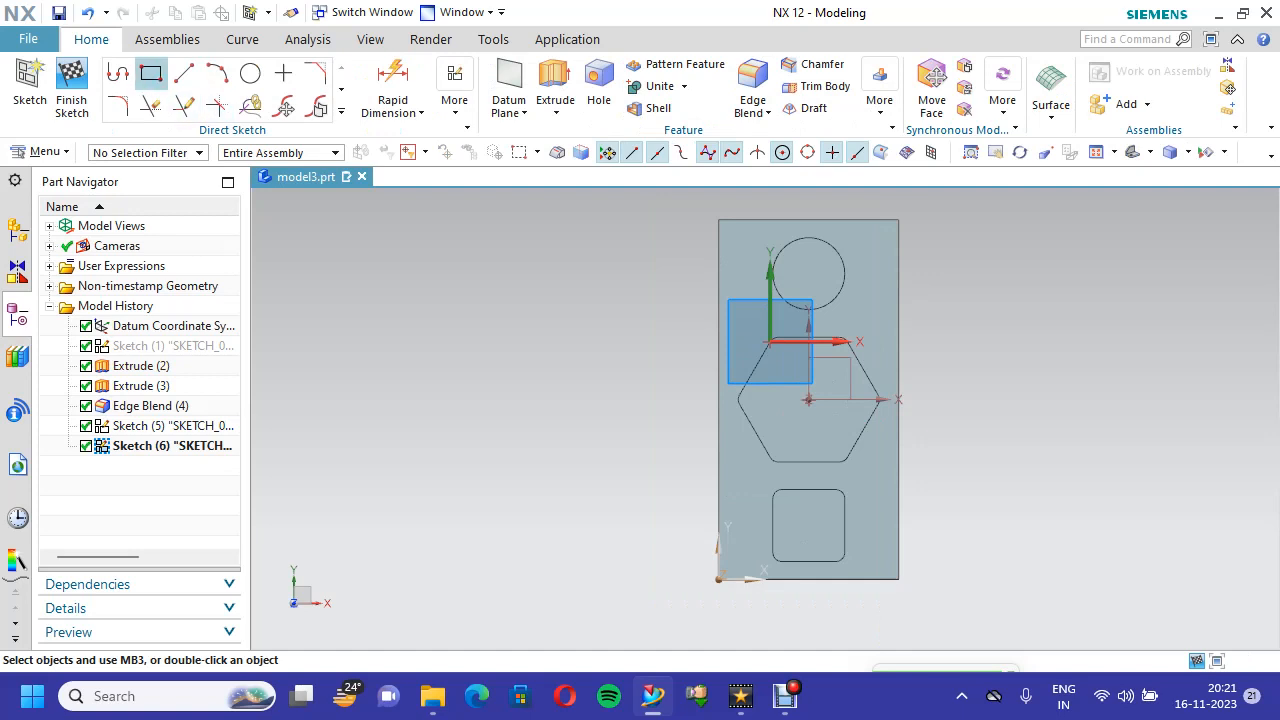
# Sketch a 50 by 200 mm rectangle from the plate's upper +X corner to the lower edge's midpoint, and finish the sketch
pyautogui.click(150, 73)
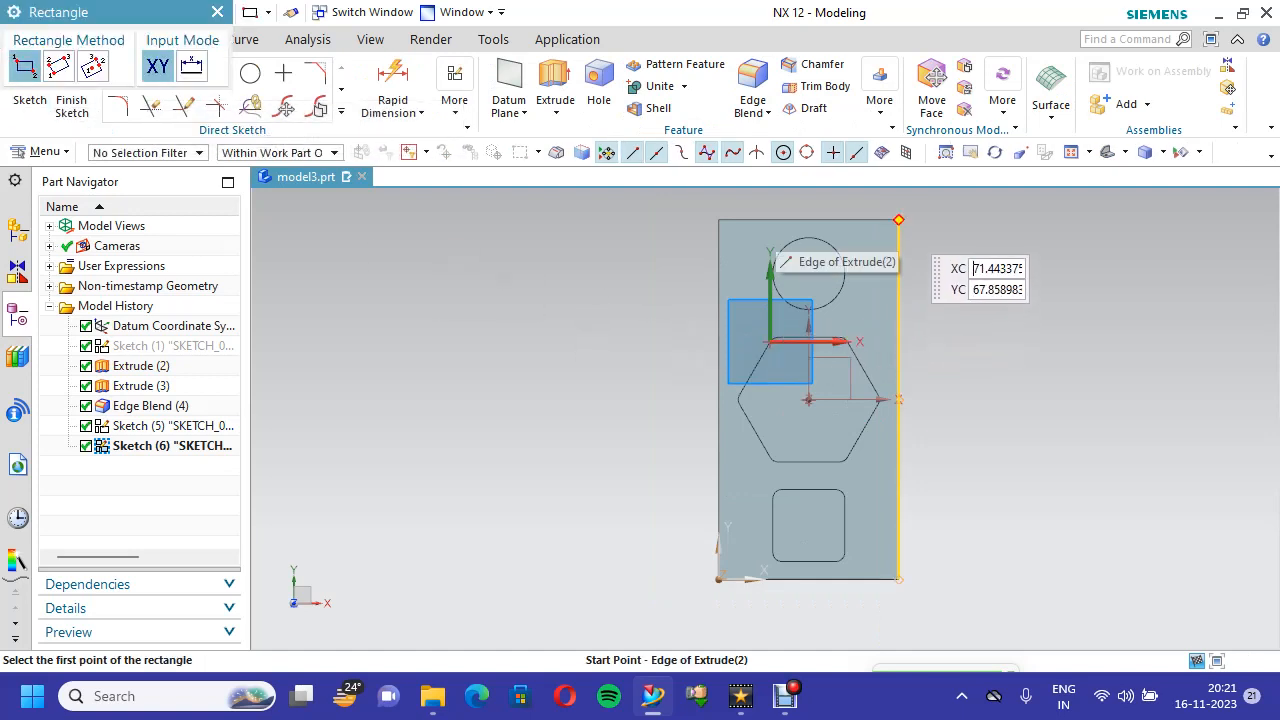
pyautogui.click(894, 224)
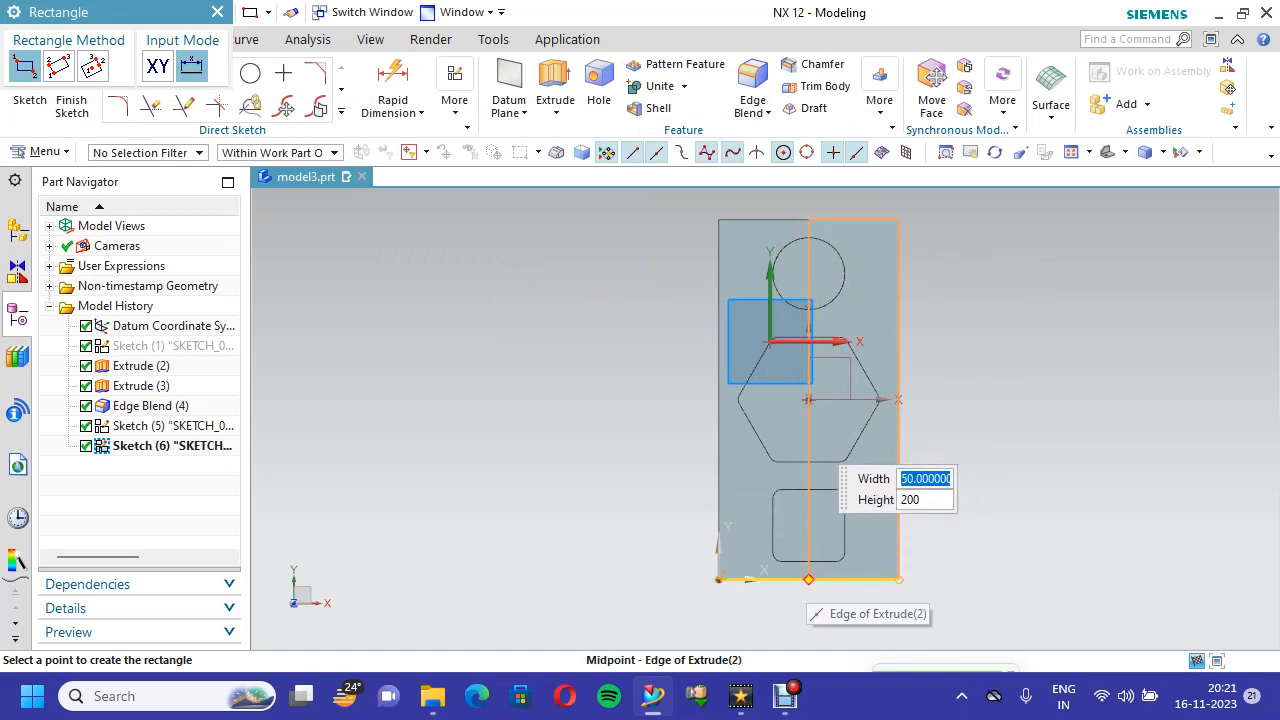
pyautogui.click(809, 580)
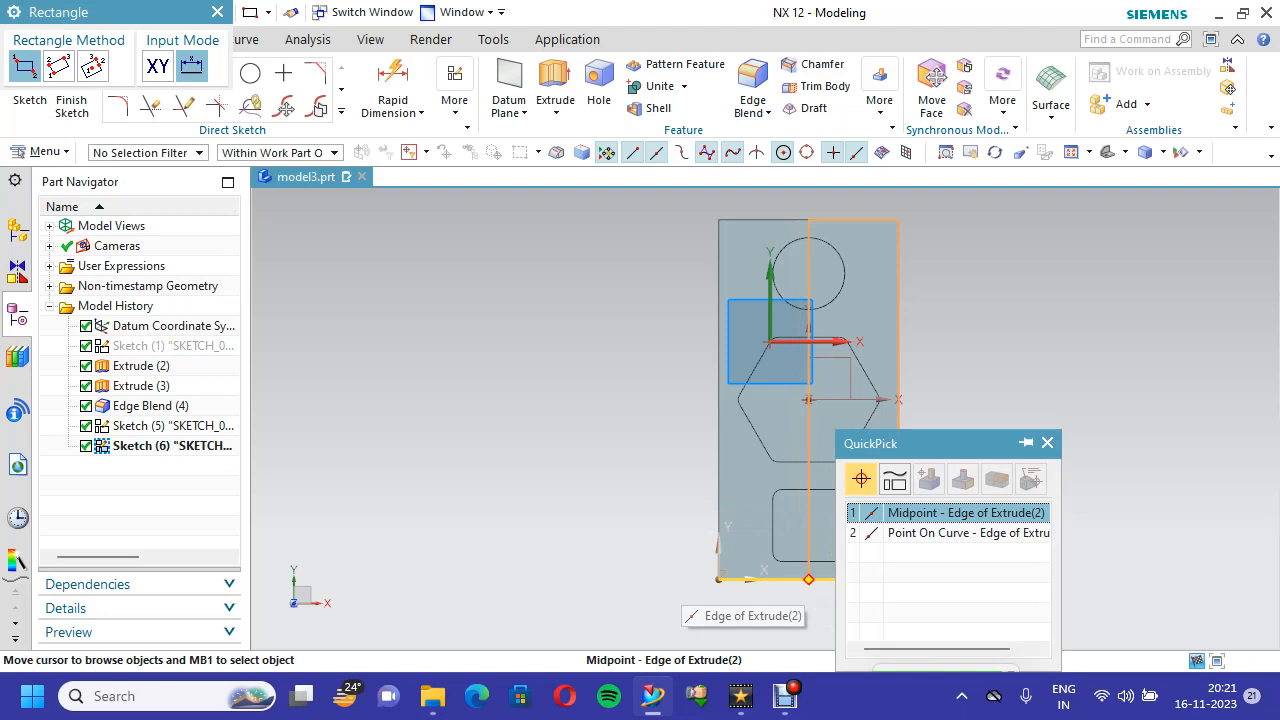
pyautogui.click(914, 512)
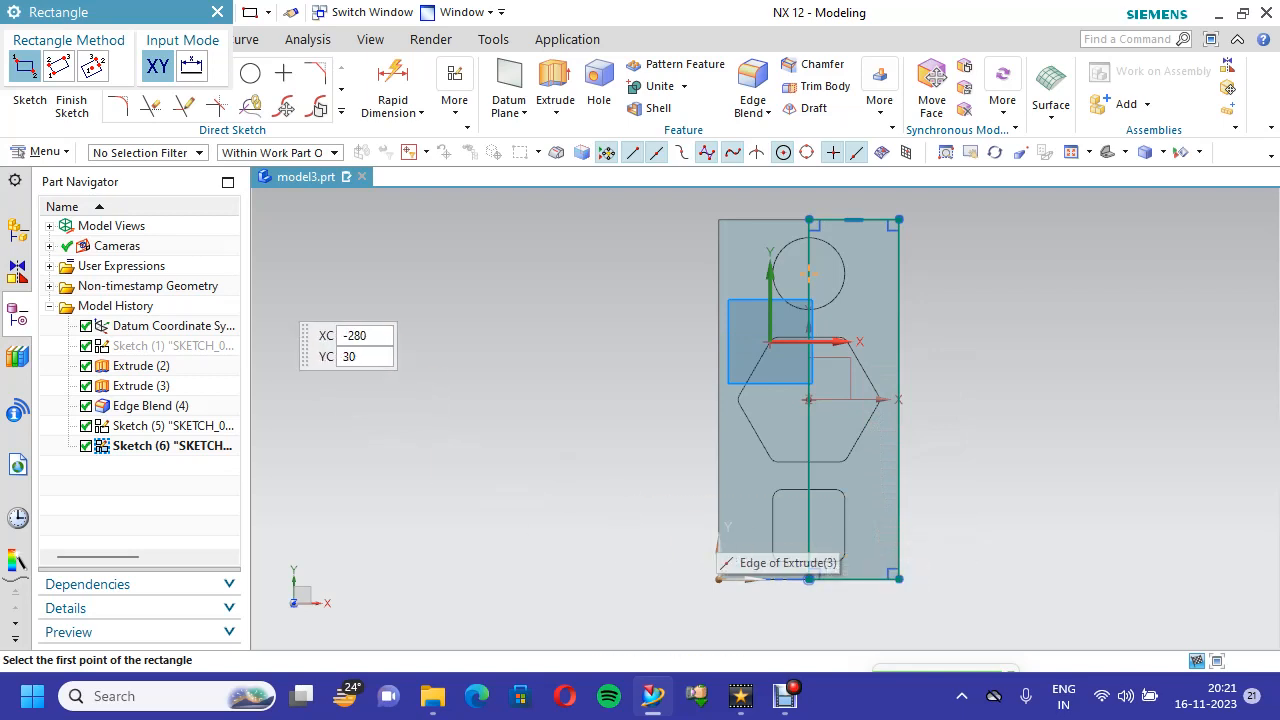
pyautogui.click(72, 100)
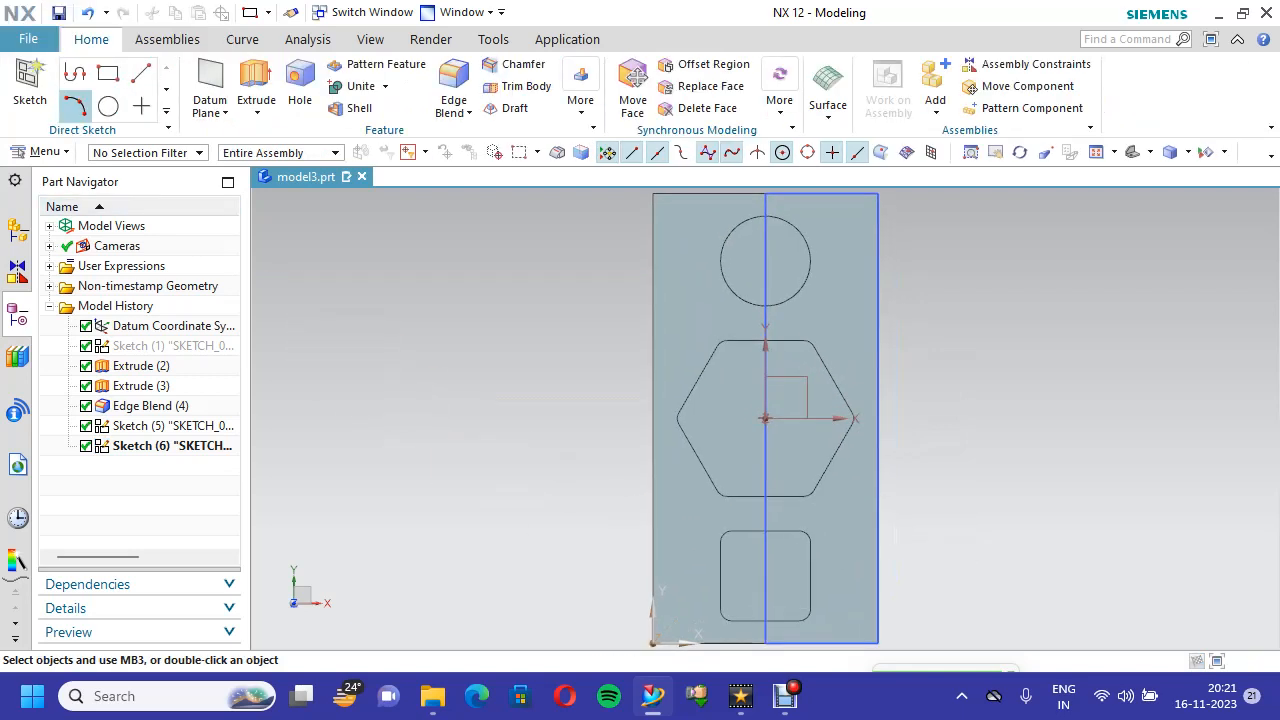
# Orient the plate isometrically, return to the Manufacturing application and show the operations in the Operation Navigator
pyautogui.rightClick(425, 290)
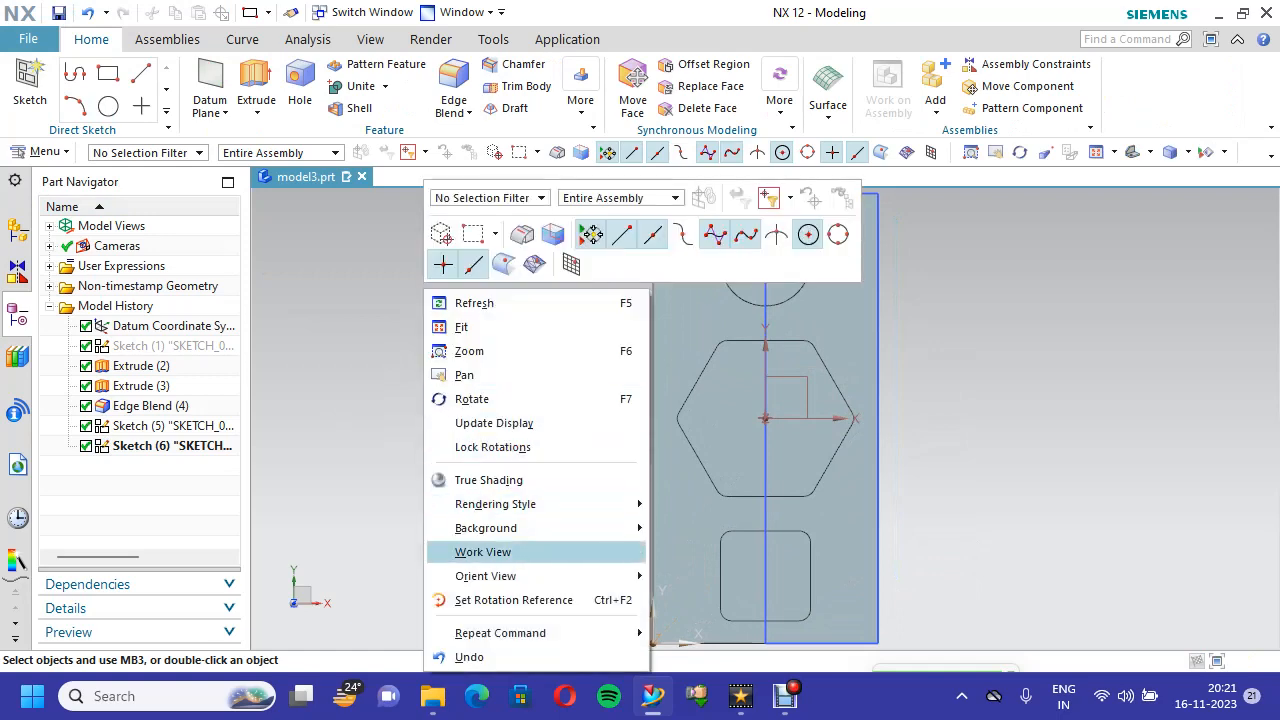
pyautogui.click(702, 480)
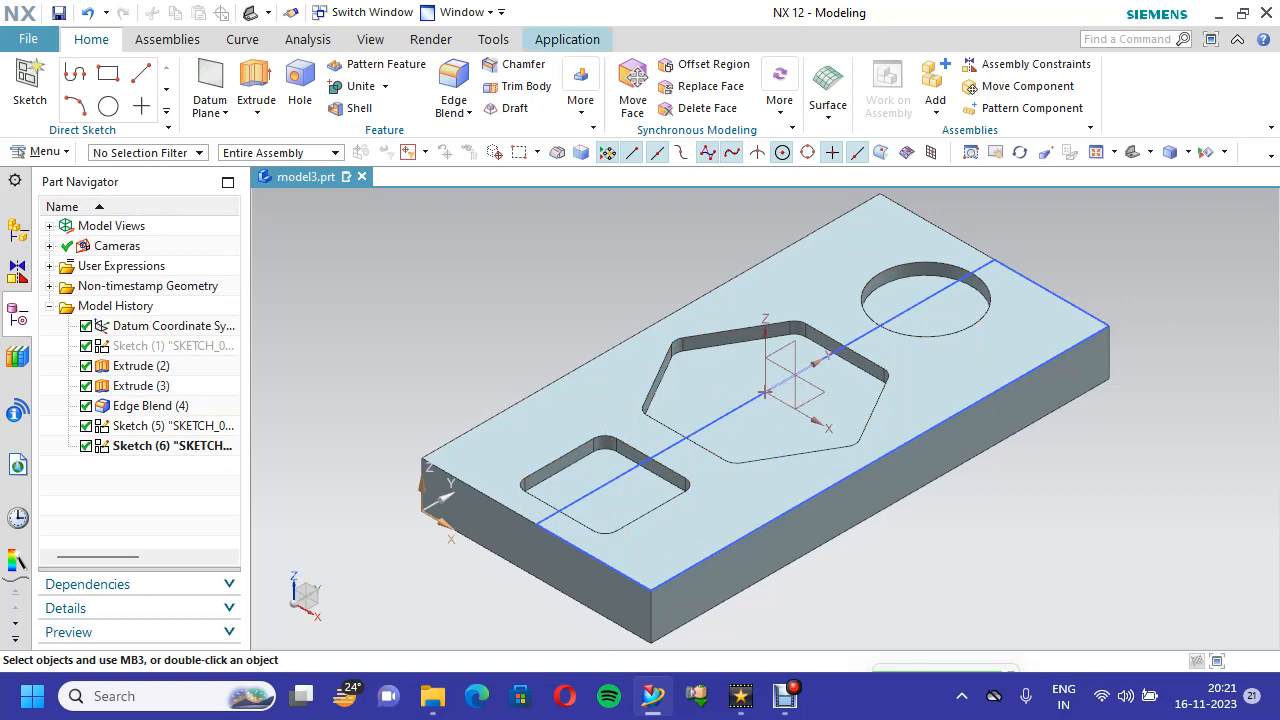
pyautogui.click(567, 39)
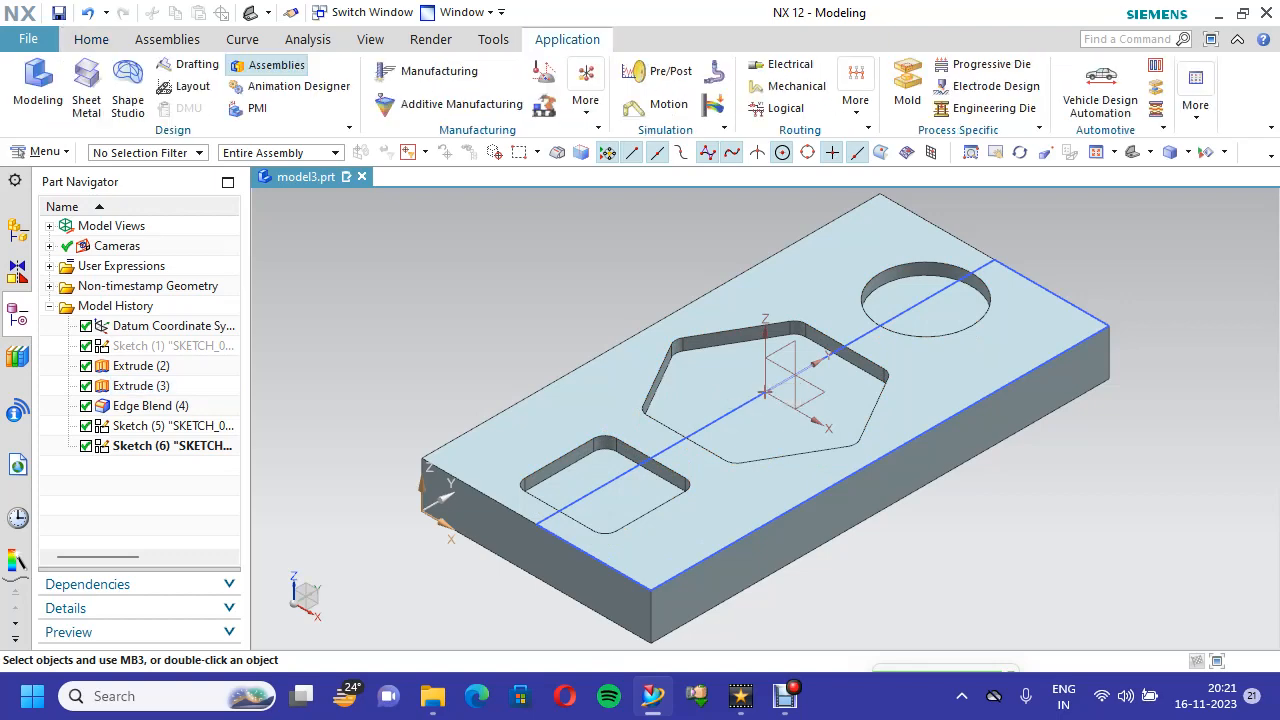
pyautogui.click(432, 71)
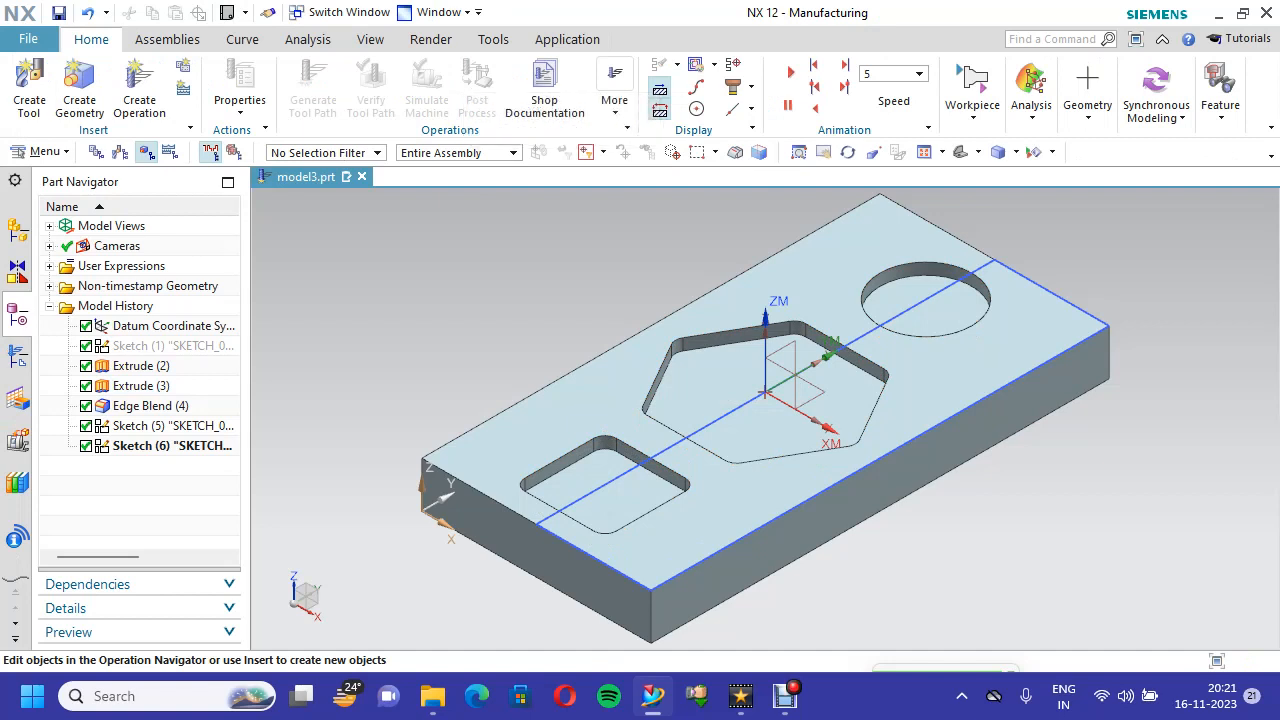
pyautogui.click(17, 357)
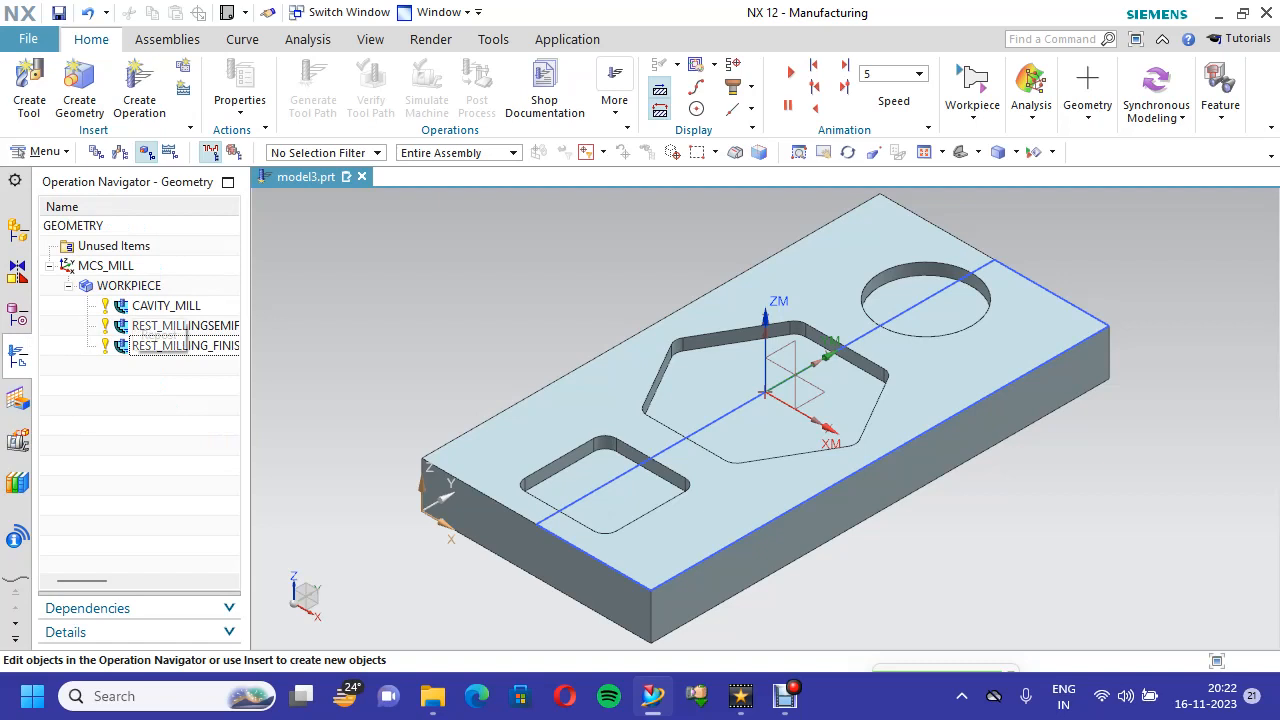
# Delete the semi-finishing and finishing rest milling operations under WORKPIECE, keeping CAVITY_MILL
pyautogui.click(150, 306)
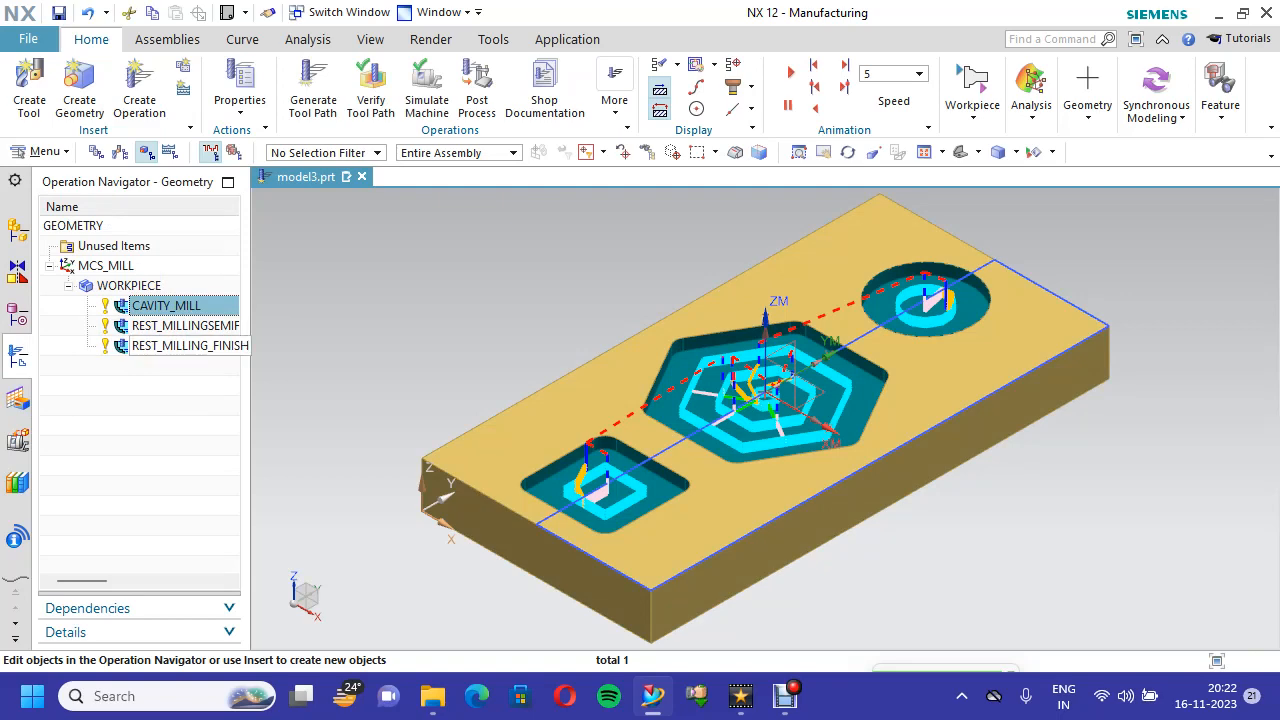
pyautogui.click(165, 326)
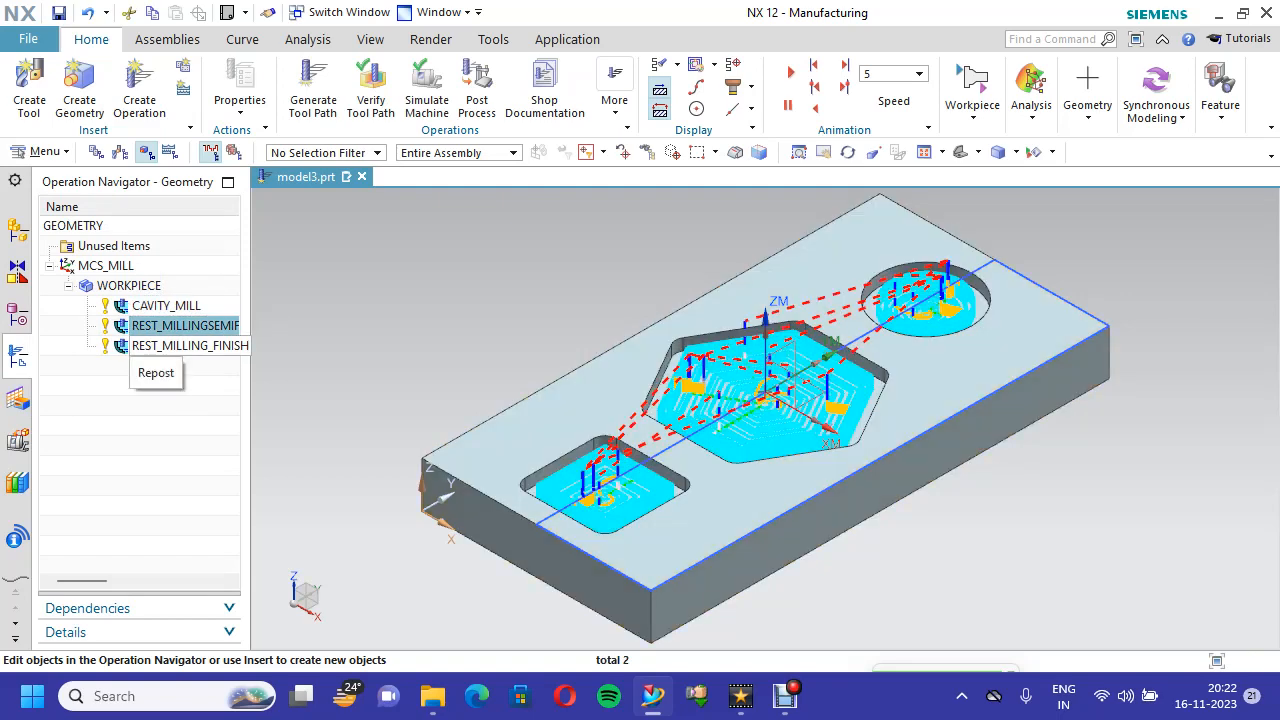
pyautogui.keyDown('ctrl'); pyautogui.click(180, 345); pyautogui.keyUp('ctrl')
pyautogui.rightClick(210, 345)
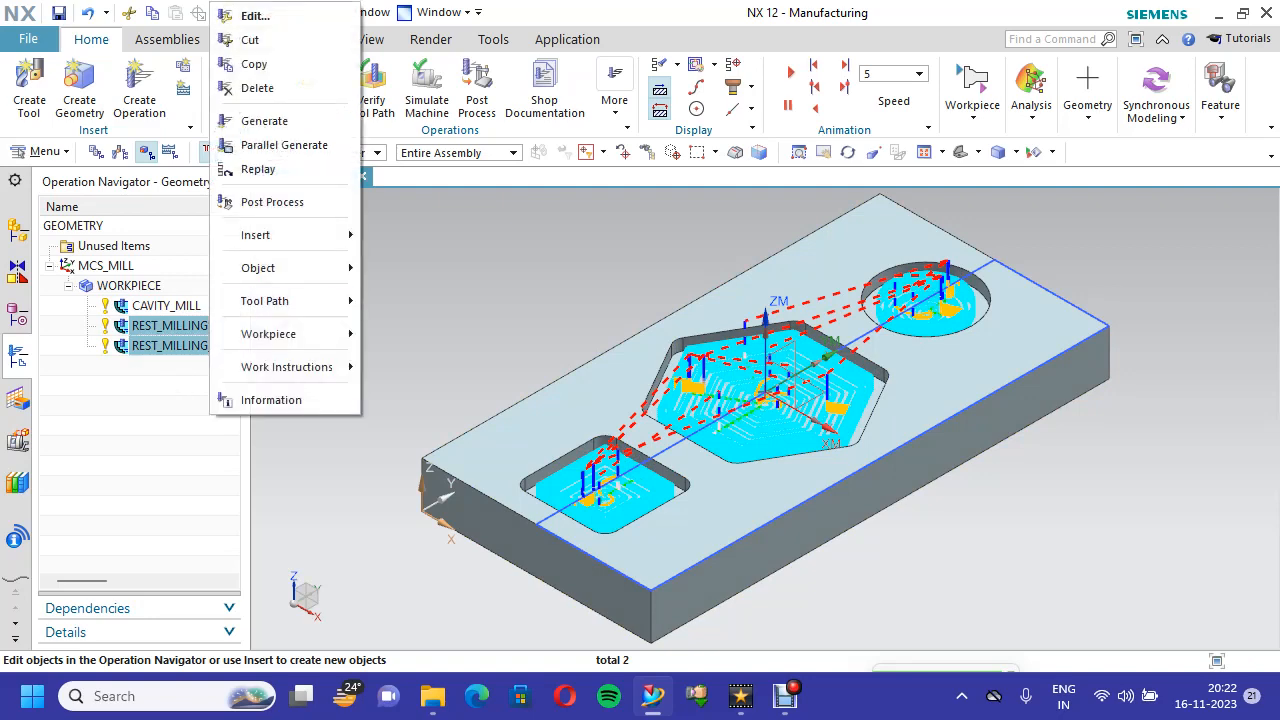
pyautogui.click(257, 88)
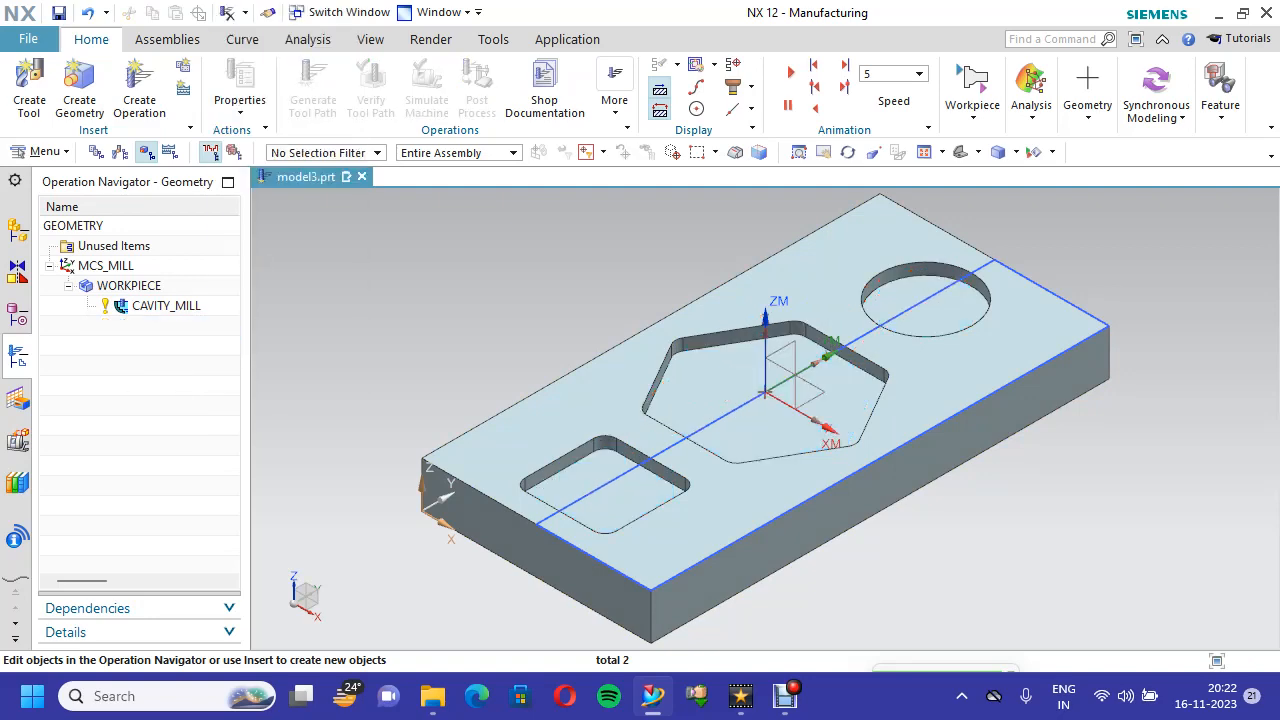
# Open the CAVITY_MILL operation for editing and set the selection method of its trim boundaries to Curves
pyautogui.click(146, 306)
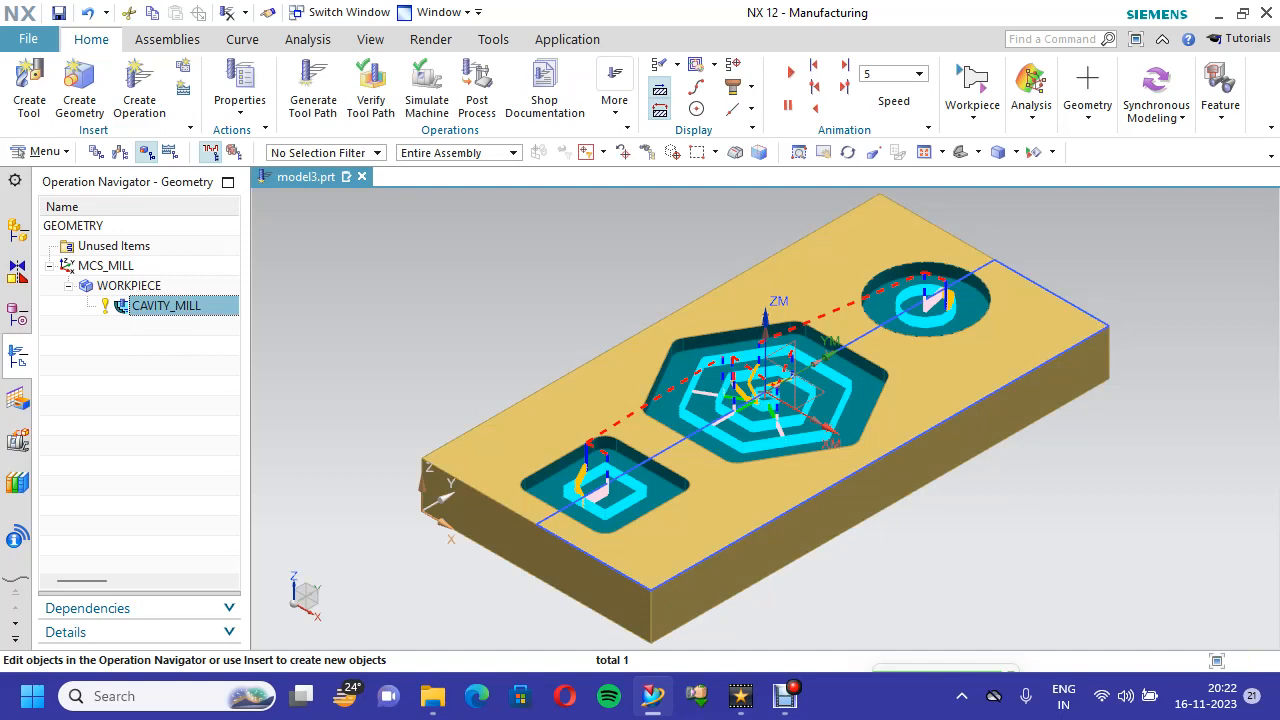
pyautogui.rightClick(205, 306)
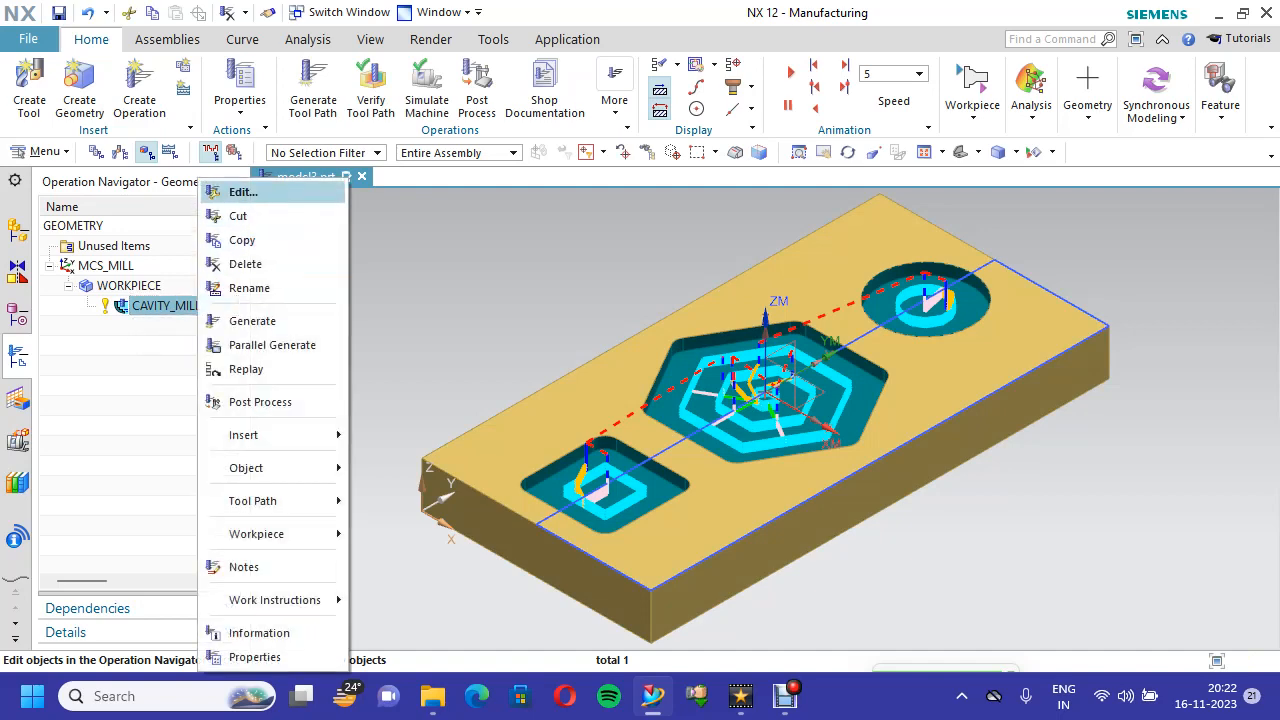
pyautogui.click(240, 188)
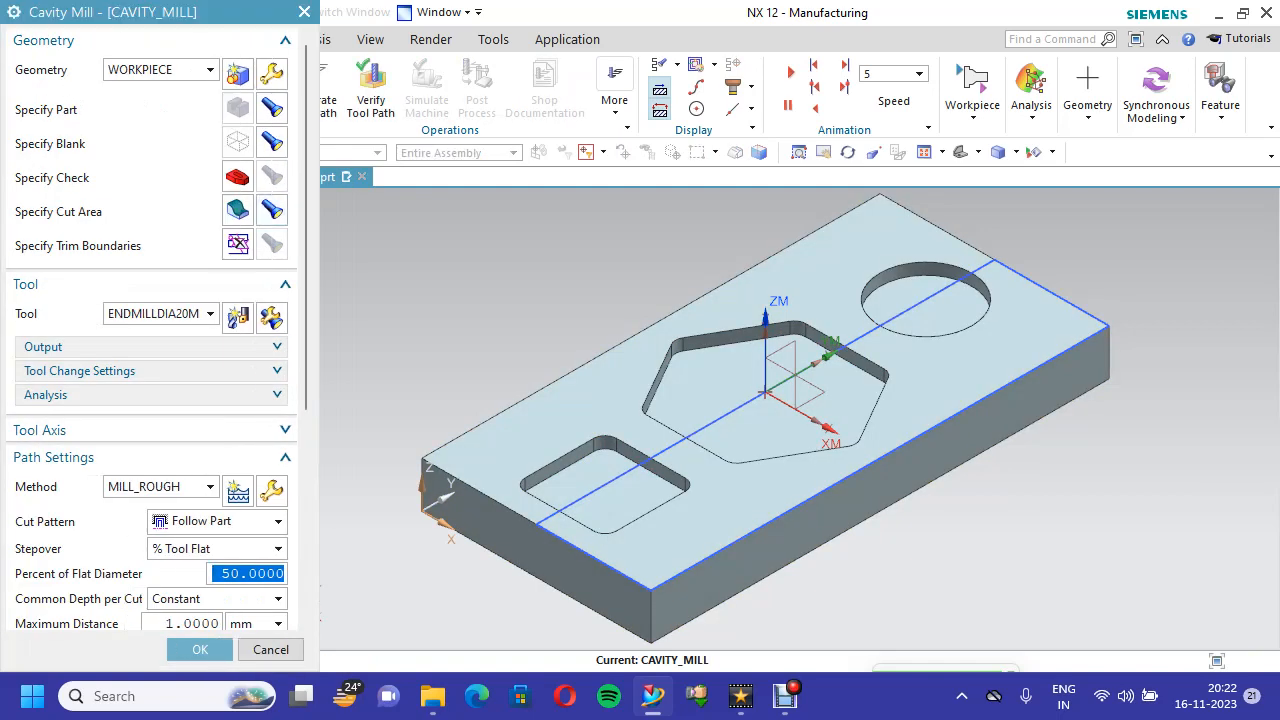
pyautogui.click(238, 245)
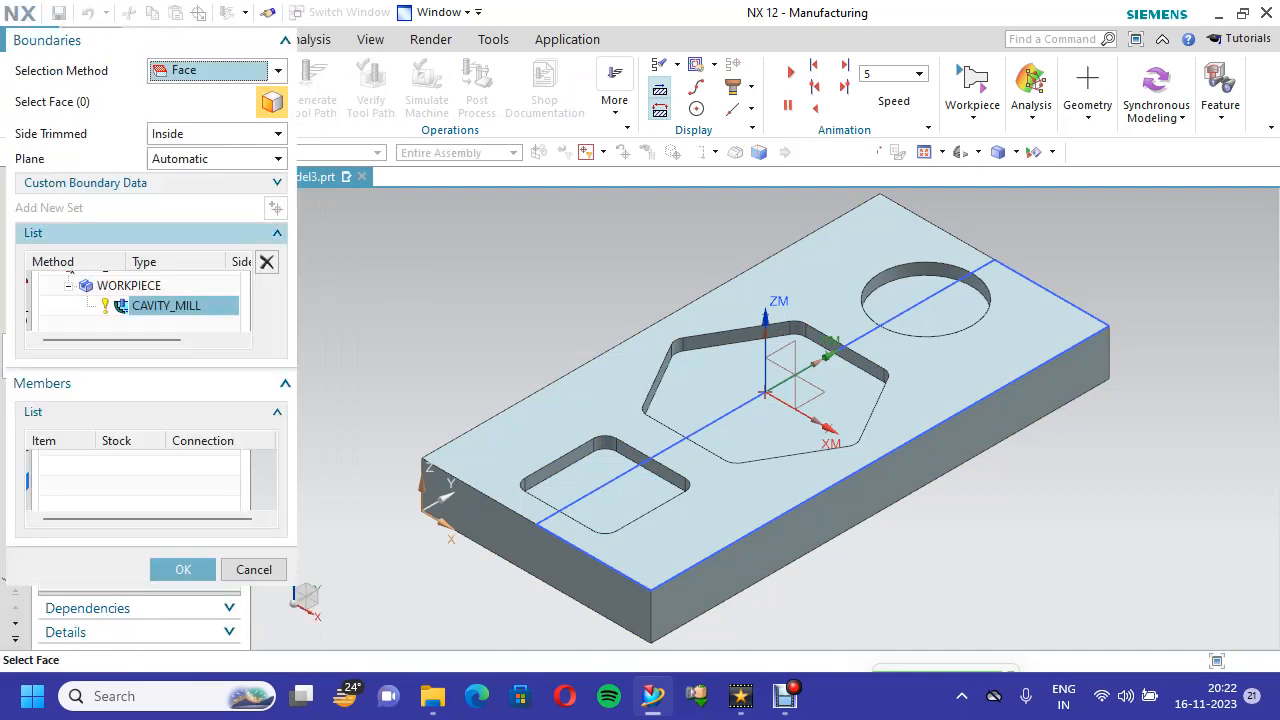
pyautogui.click(277, 70)
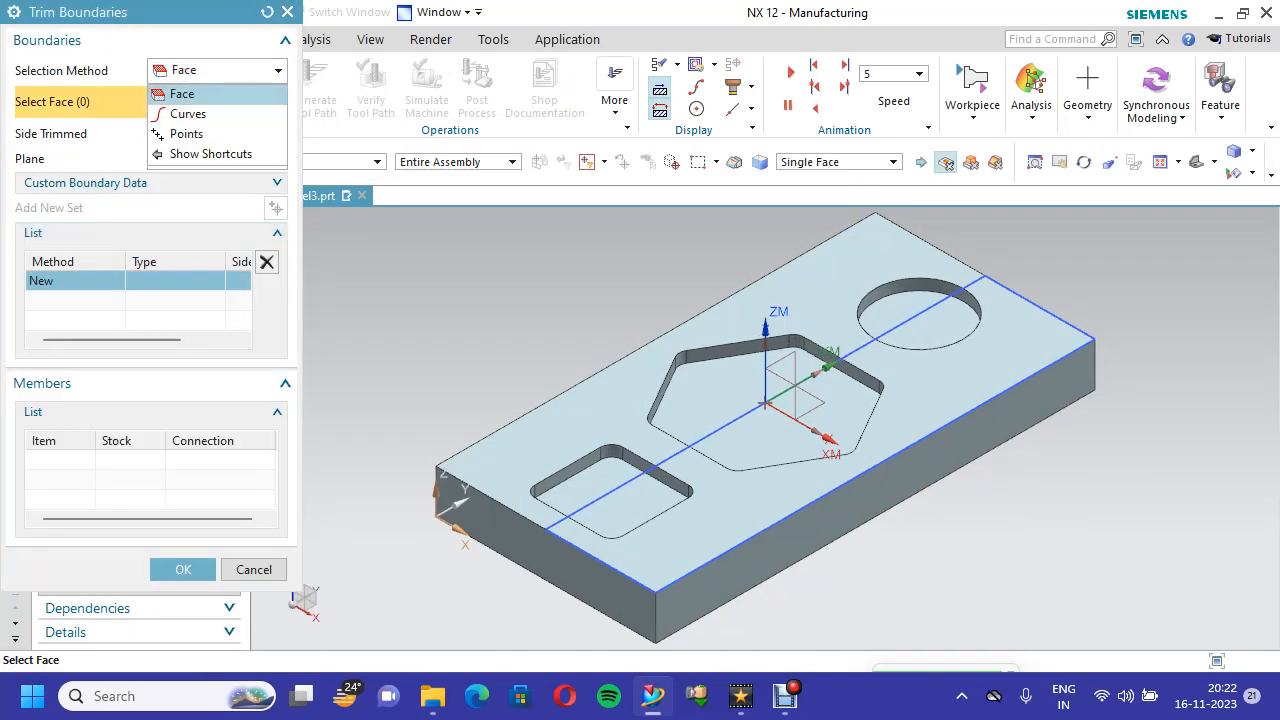
pyautogui.click(190, 114)
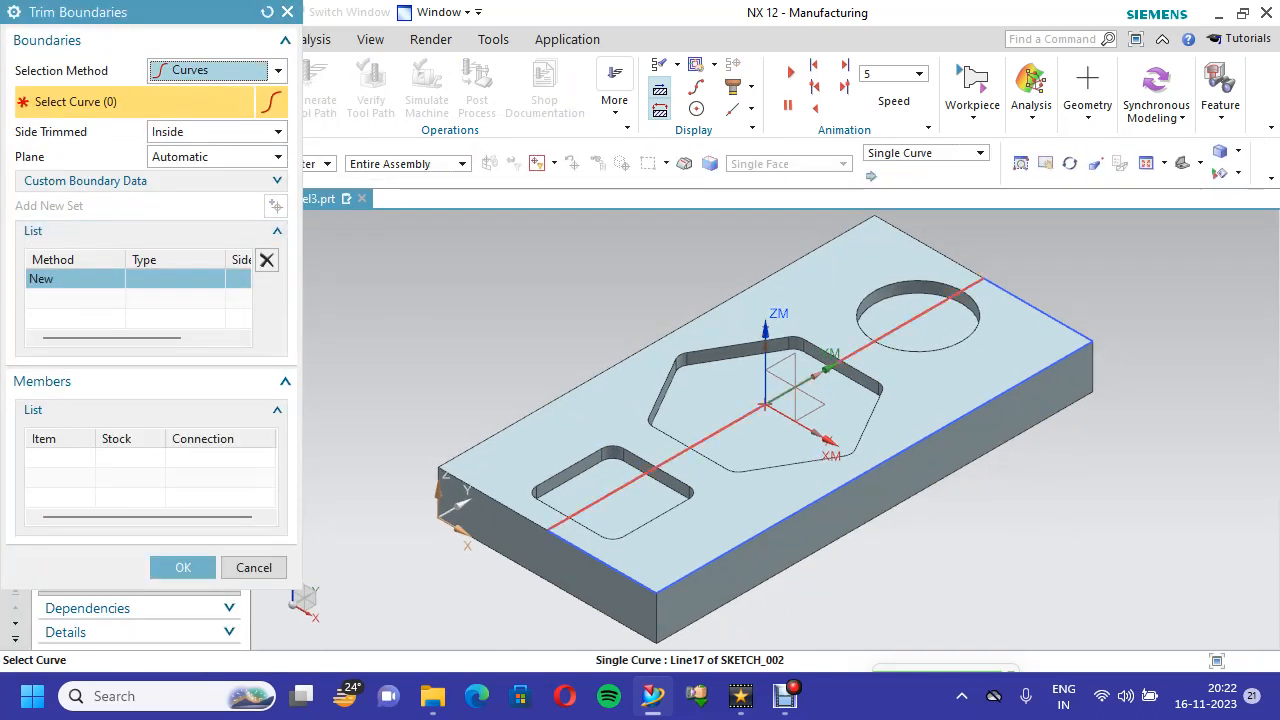
# Define a closed trim boundary from the sketched rectangle's four lines, with the Inside trimmed and an Automatic plane
pyautogui.click(955, 297)
pyautogui.click(1034, 306)
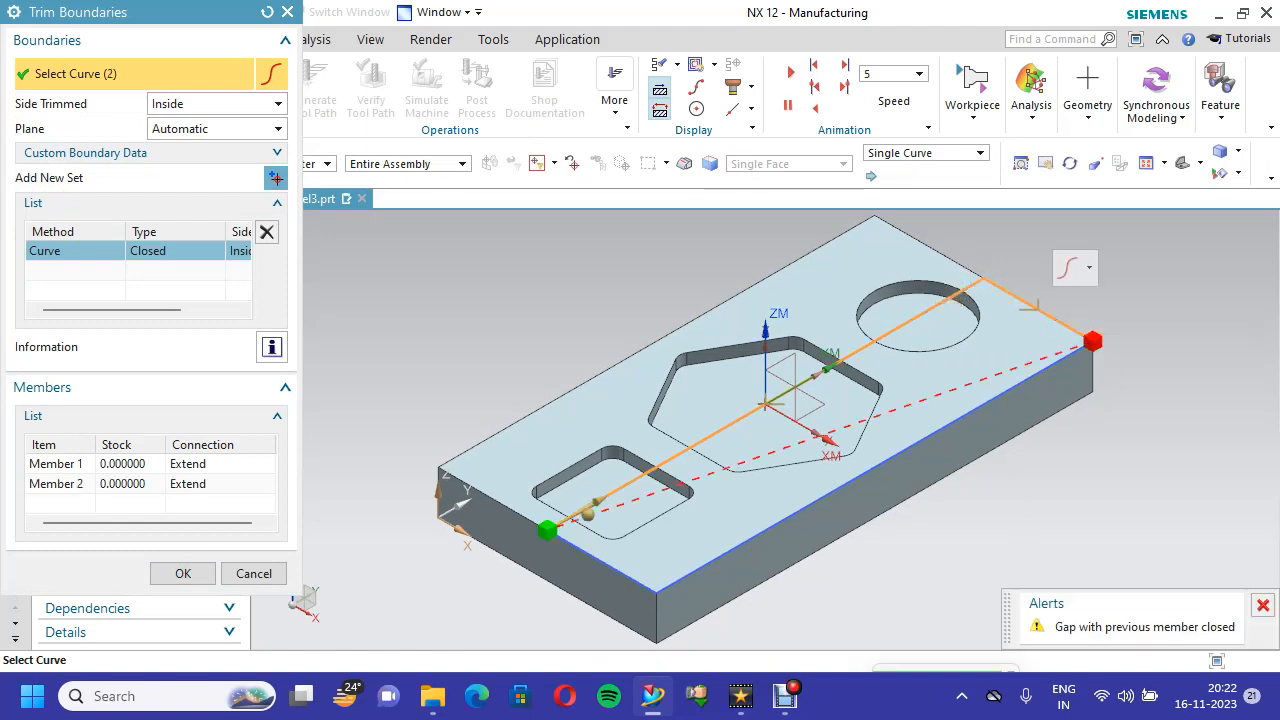
pyautogui.click(1002, 393)
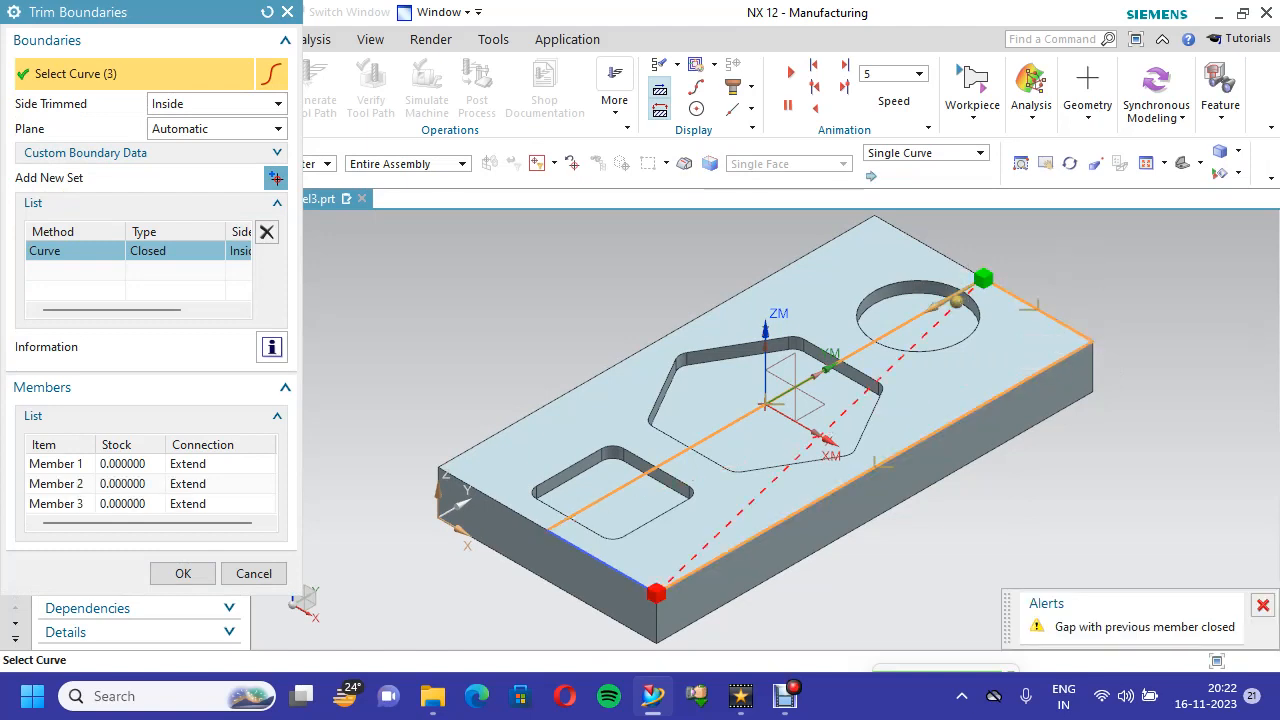
pyautogui.click(605, 563)
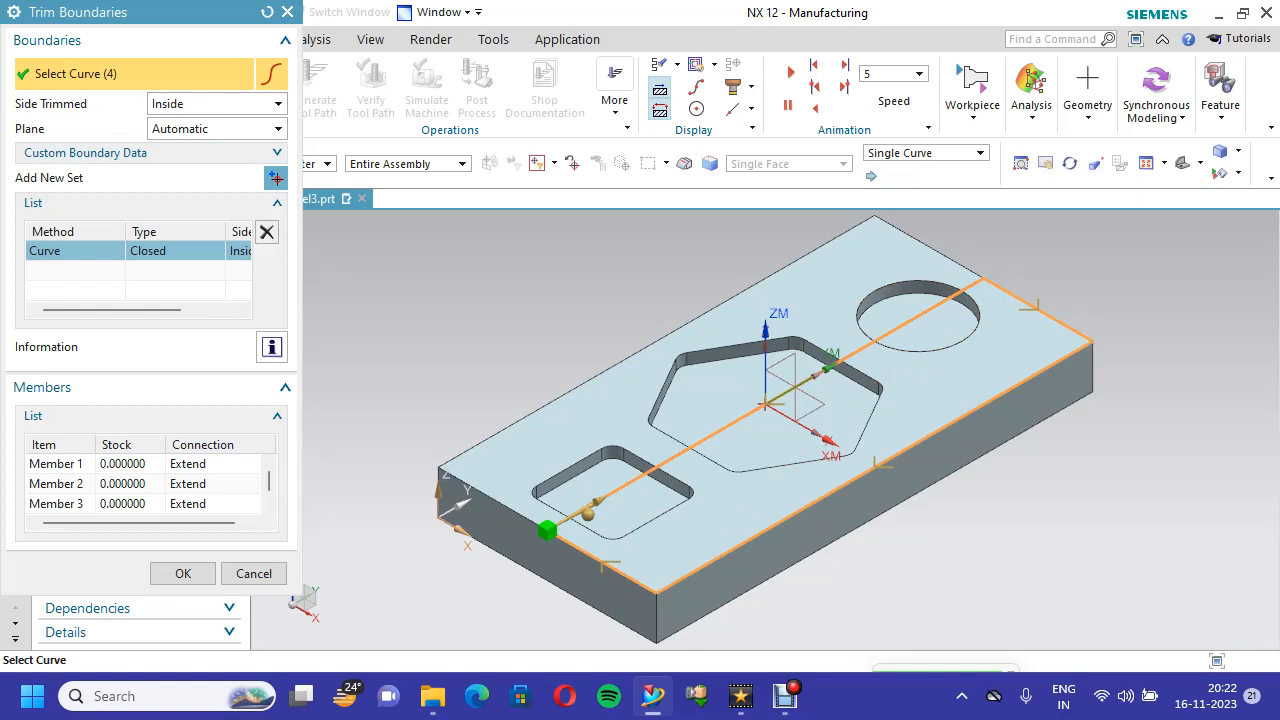
pyautogui.click(183, 574)
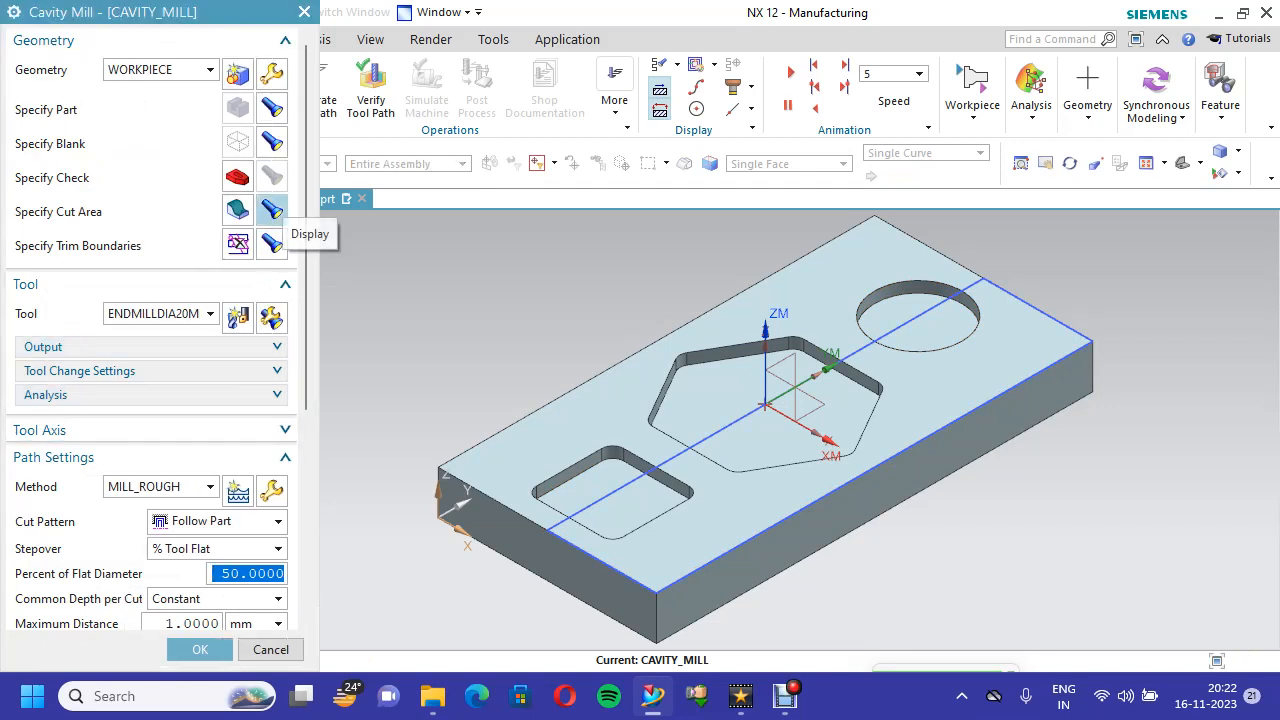
# Display the operation's blank, part, cut area and trim boundary on the model to check each geometry selection
pyautogui.click(271, 141)
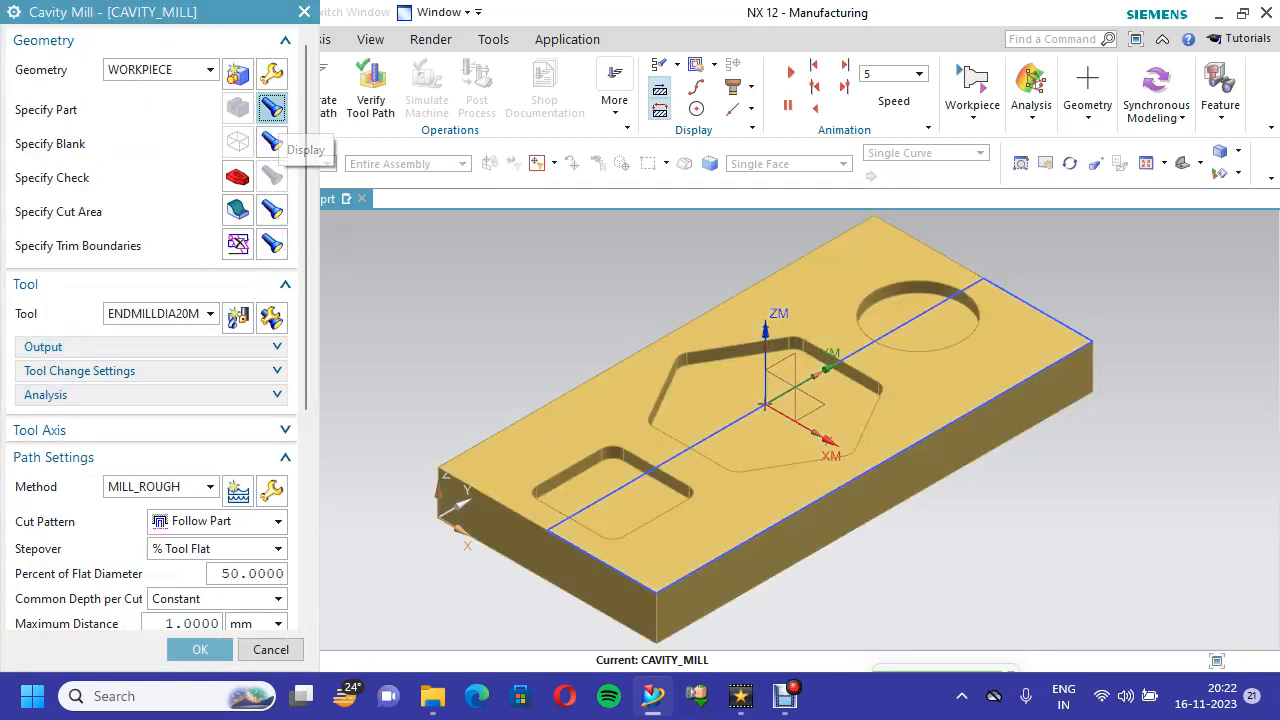
pyautogui.click(271, 107)
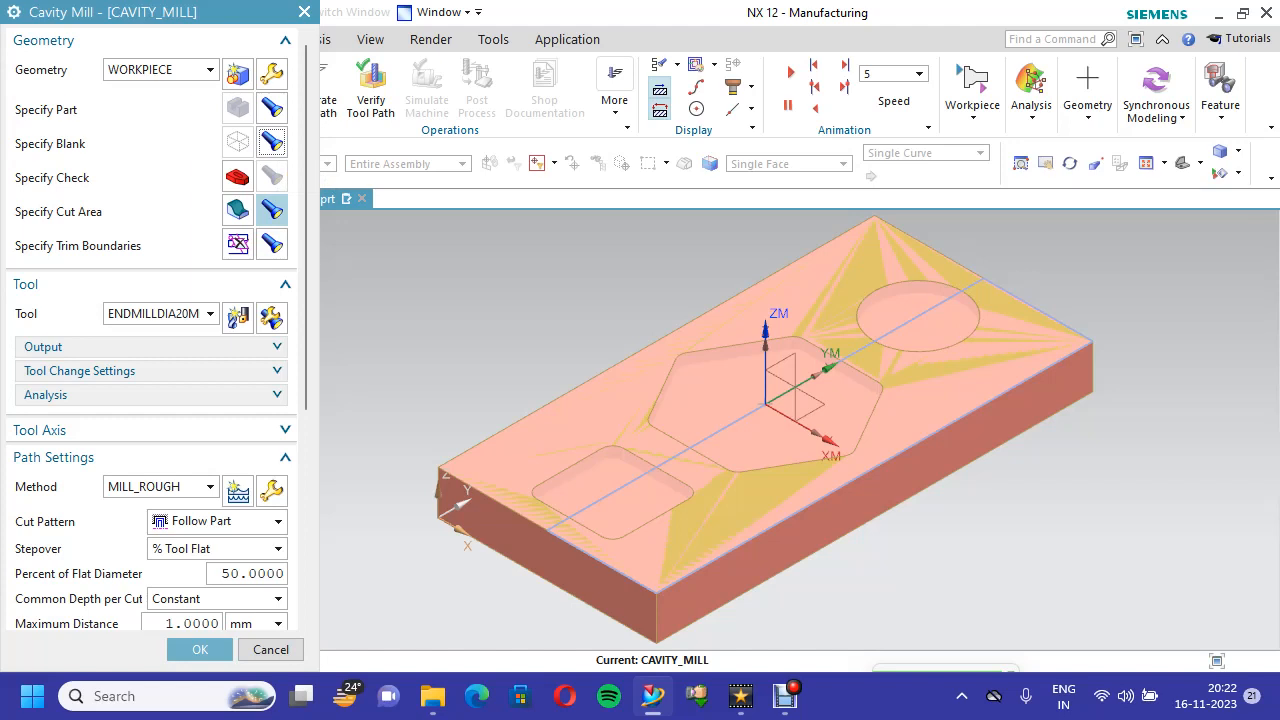
pyautogui.click(271, 209)
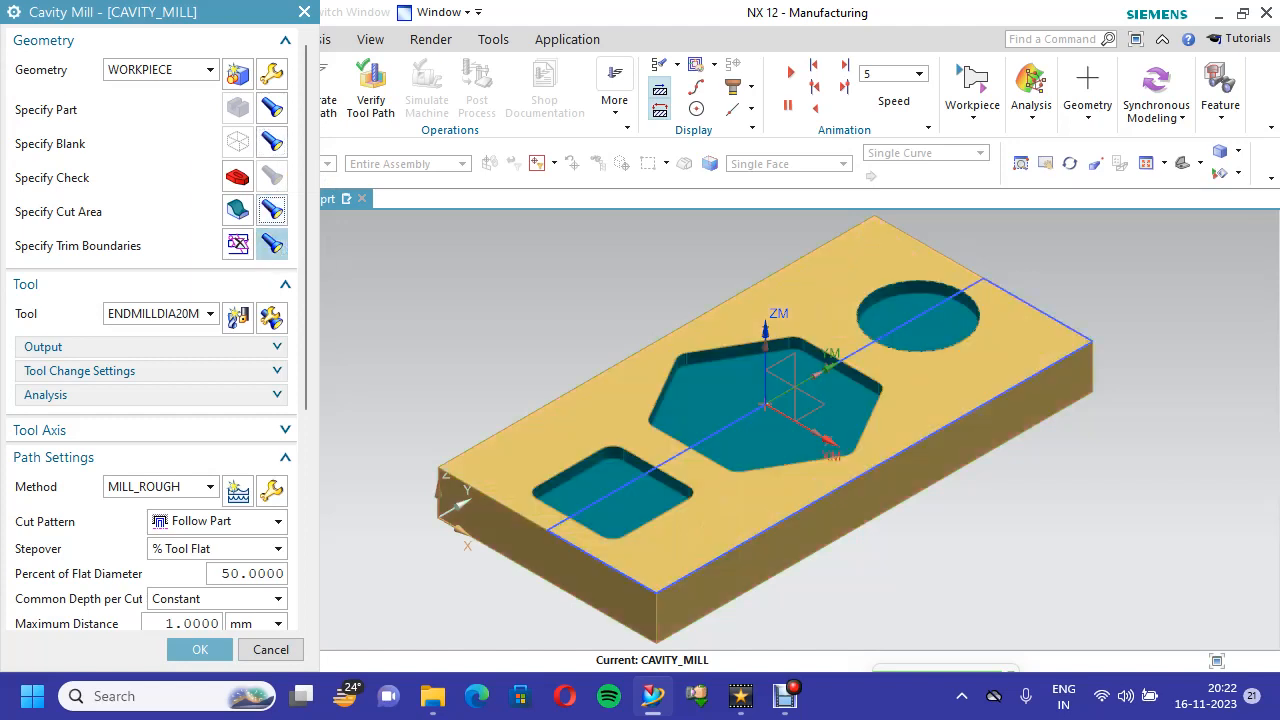
pyautogui.click(271, 243)
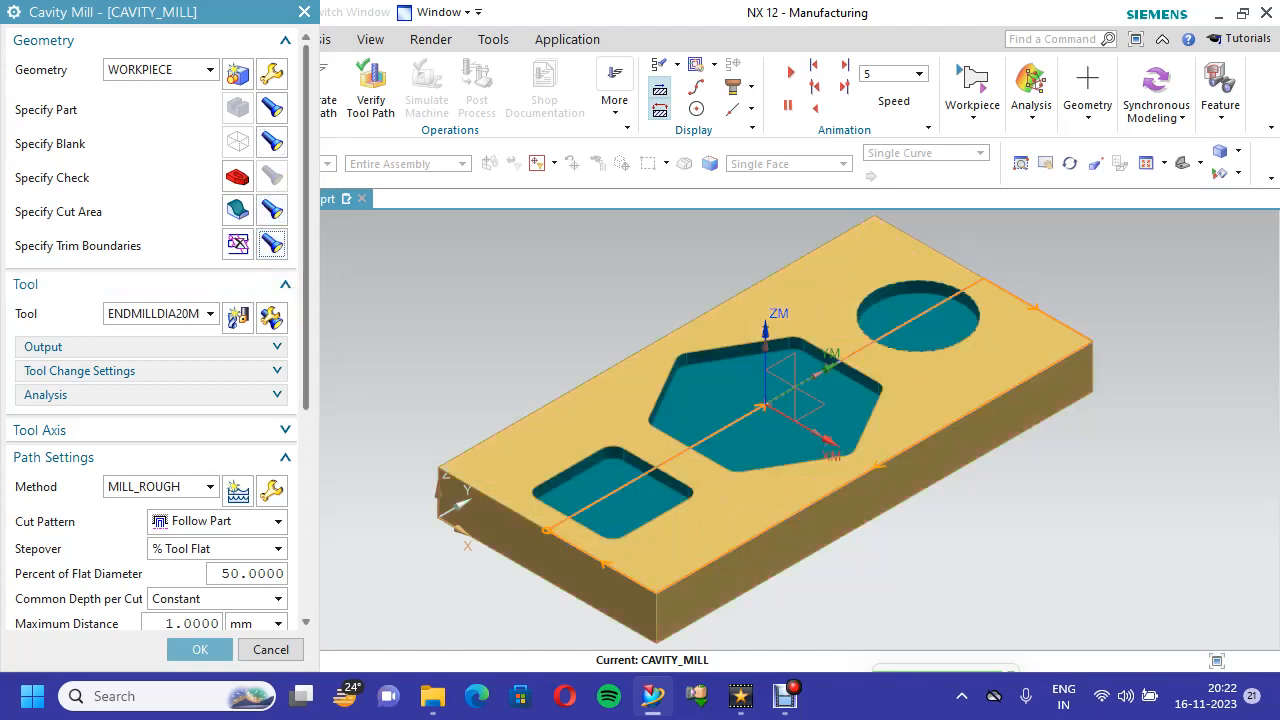
# Create a mill_contour end mill named MILL5MM for the operation with diameter 5 and tool number 1
pyautogui.scroll(-2, 280, 255)
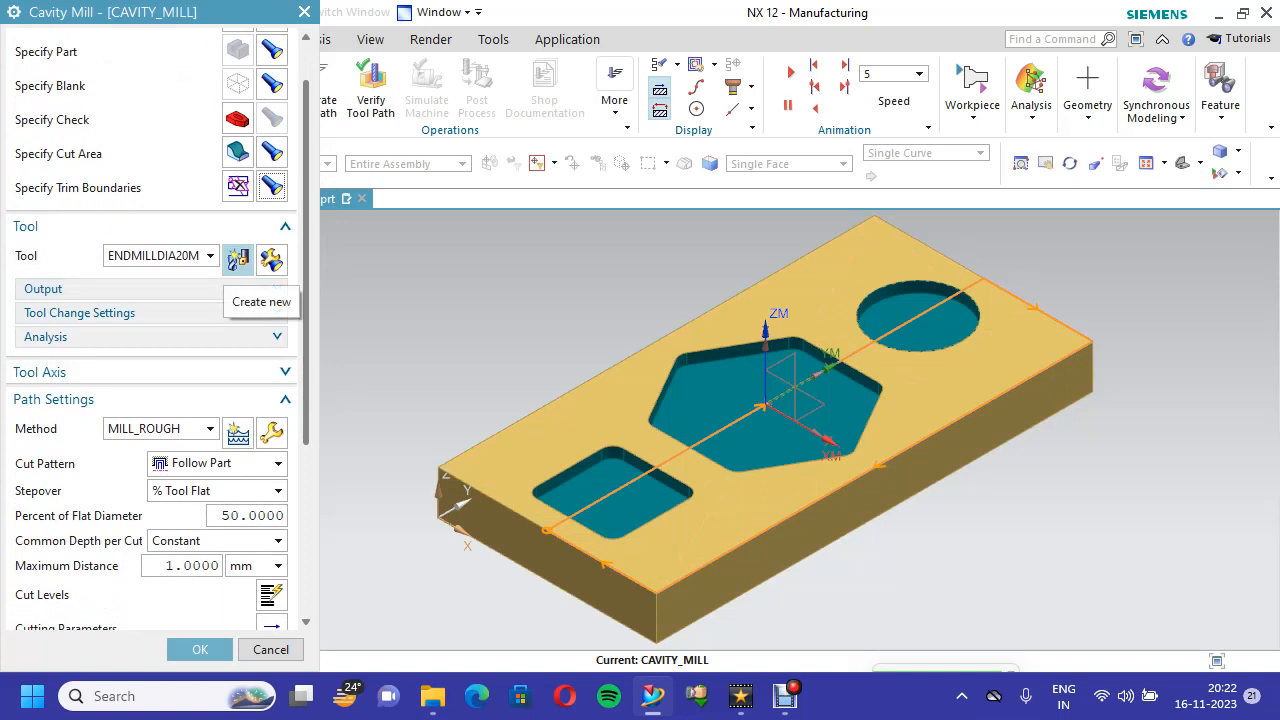
pyautogui.click(237, 258)
pyautogui.click(66, 216)
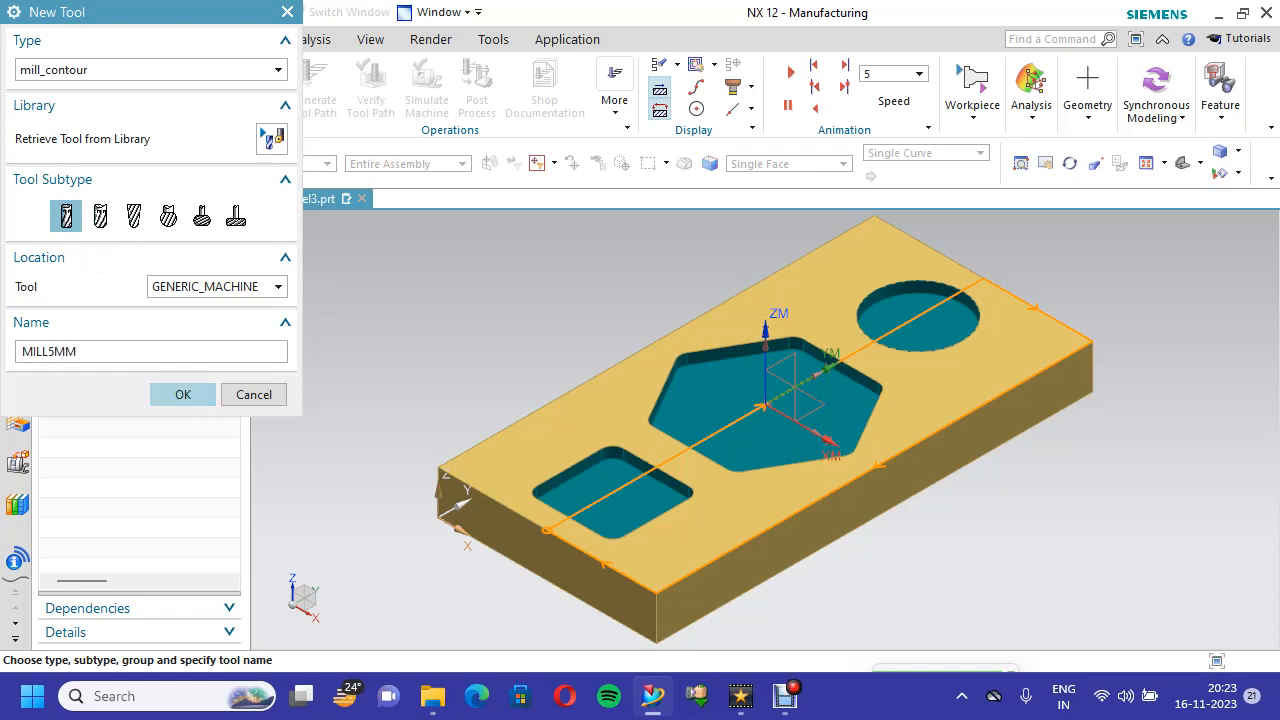
pyautogui.click(183, 395)
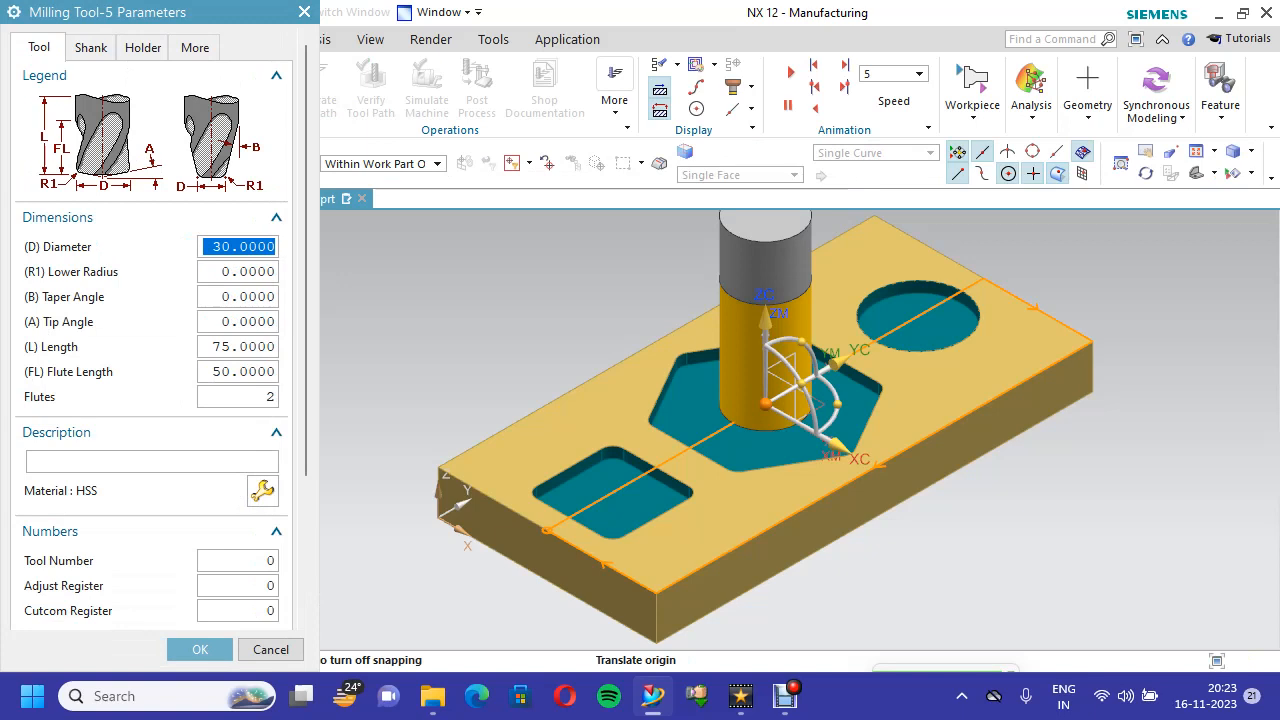
pyautogui.write('5')
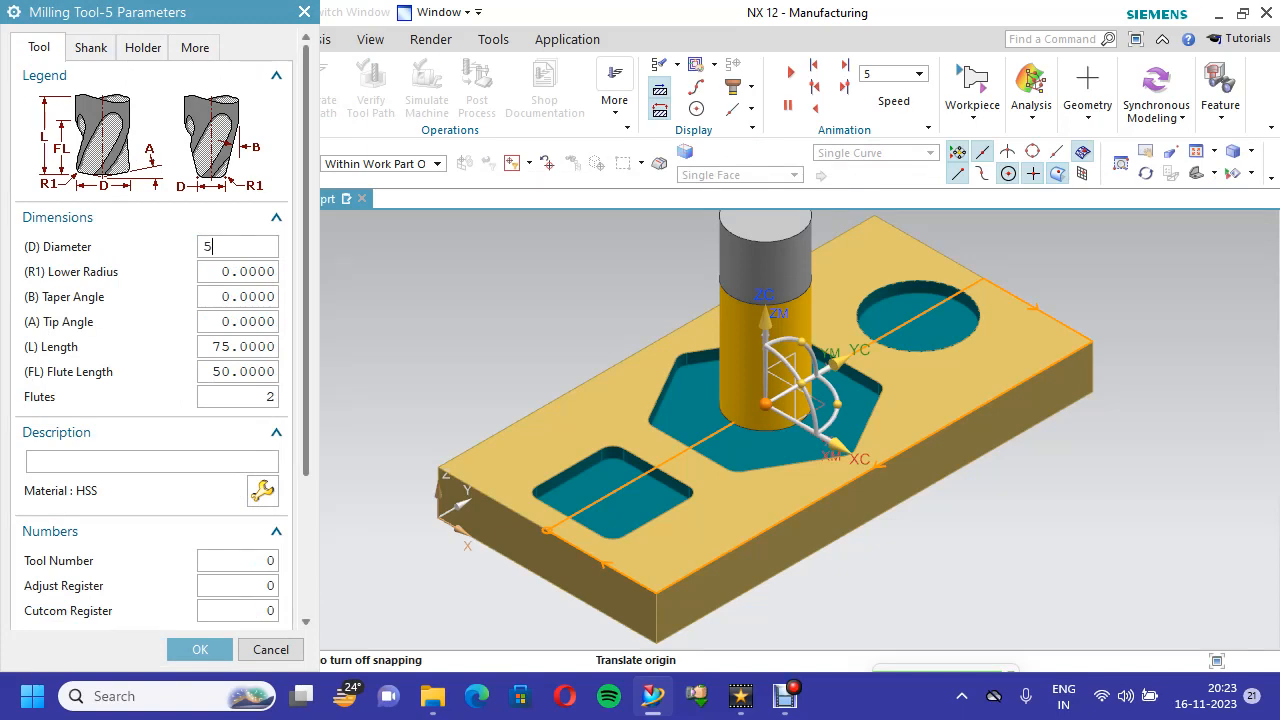
pyautogui.scroll(-4, 150, 330)
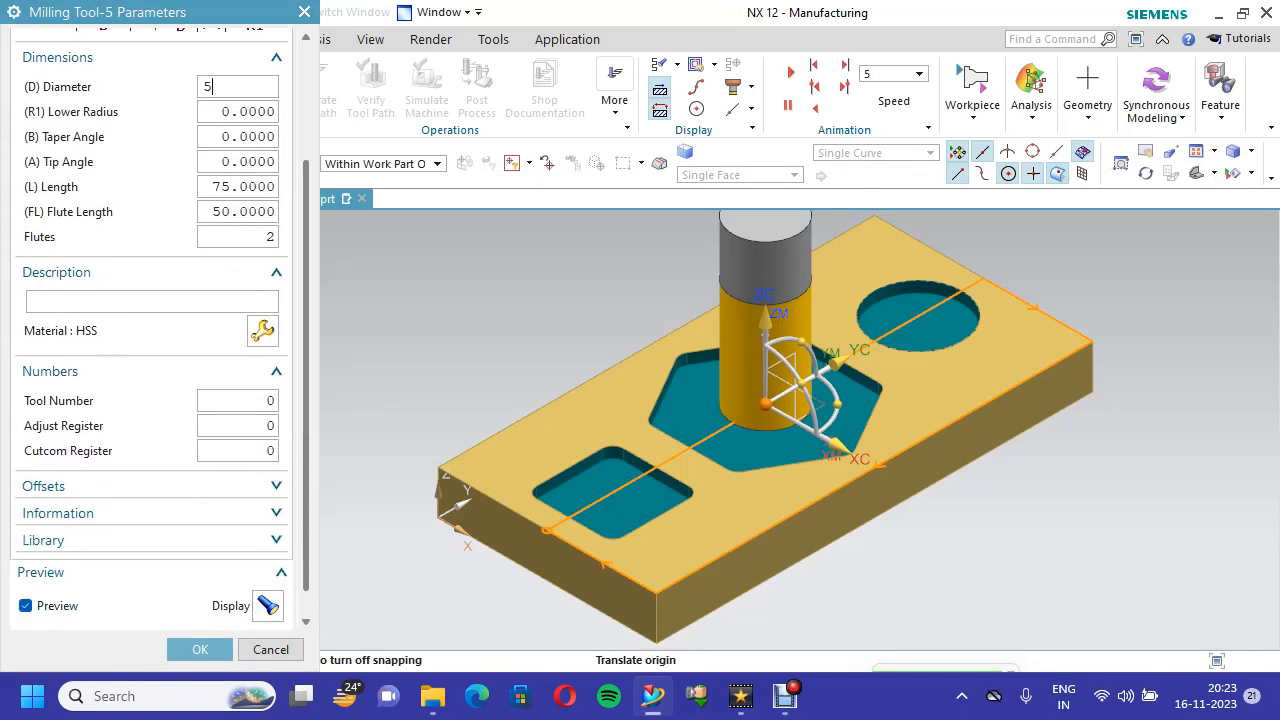
pyautogui.doubleClick(266, 401)
pyautogui.write('1')
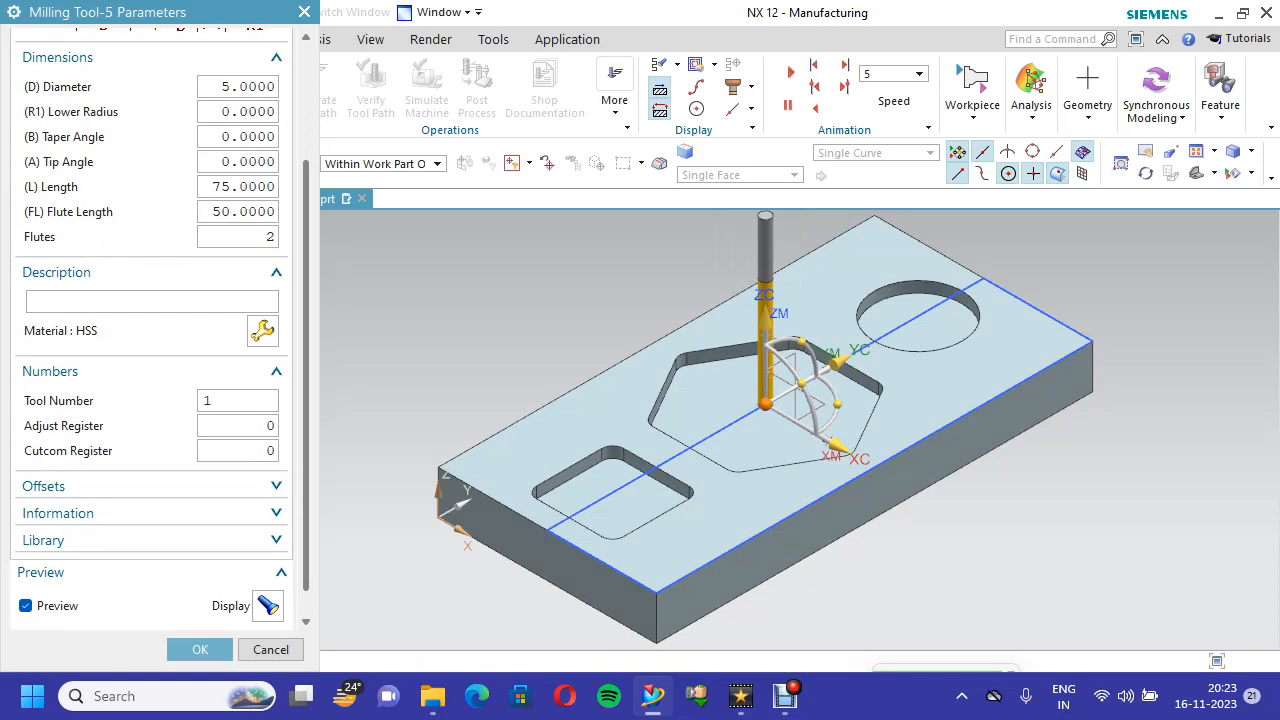
pyautogui.scroll(-1, 150, 330)
pyautogui.click(200, 649)
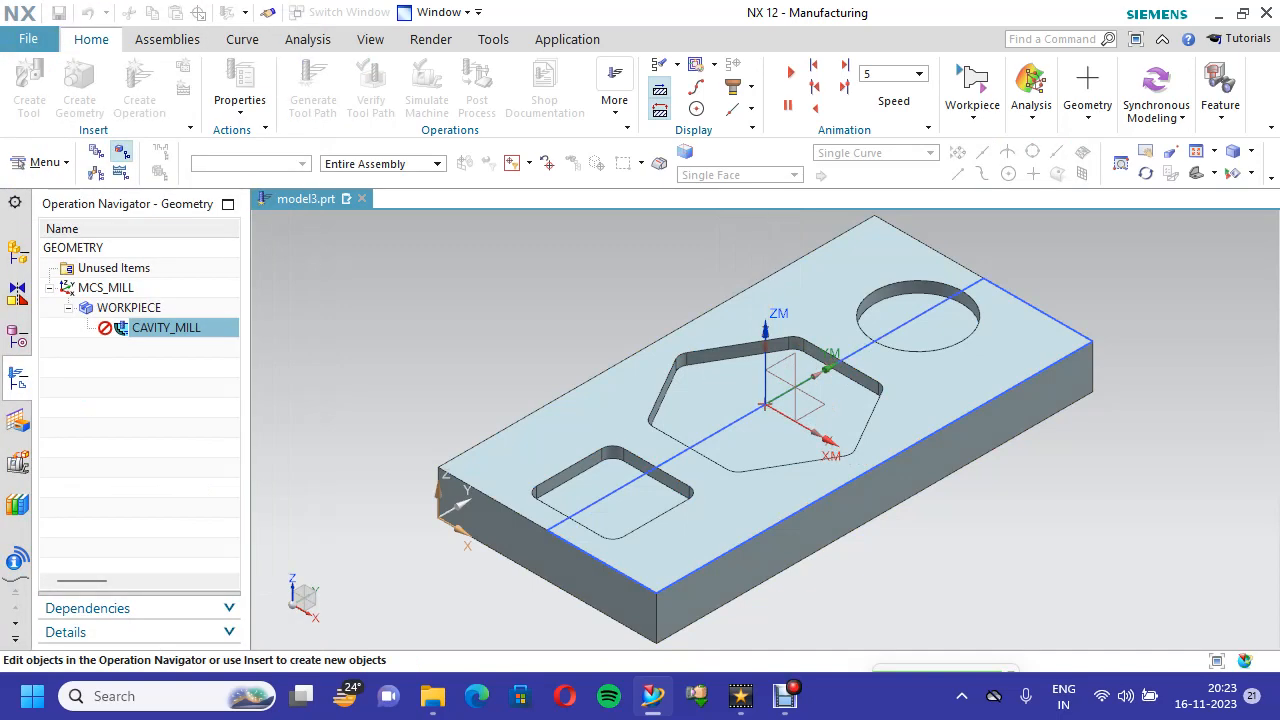
# Set the cavity mill's method to MILL_FINISH and accept its parameters with a part stock of 0
pyautogui.scroll(-3, 150, 400)
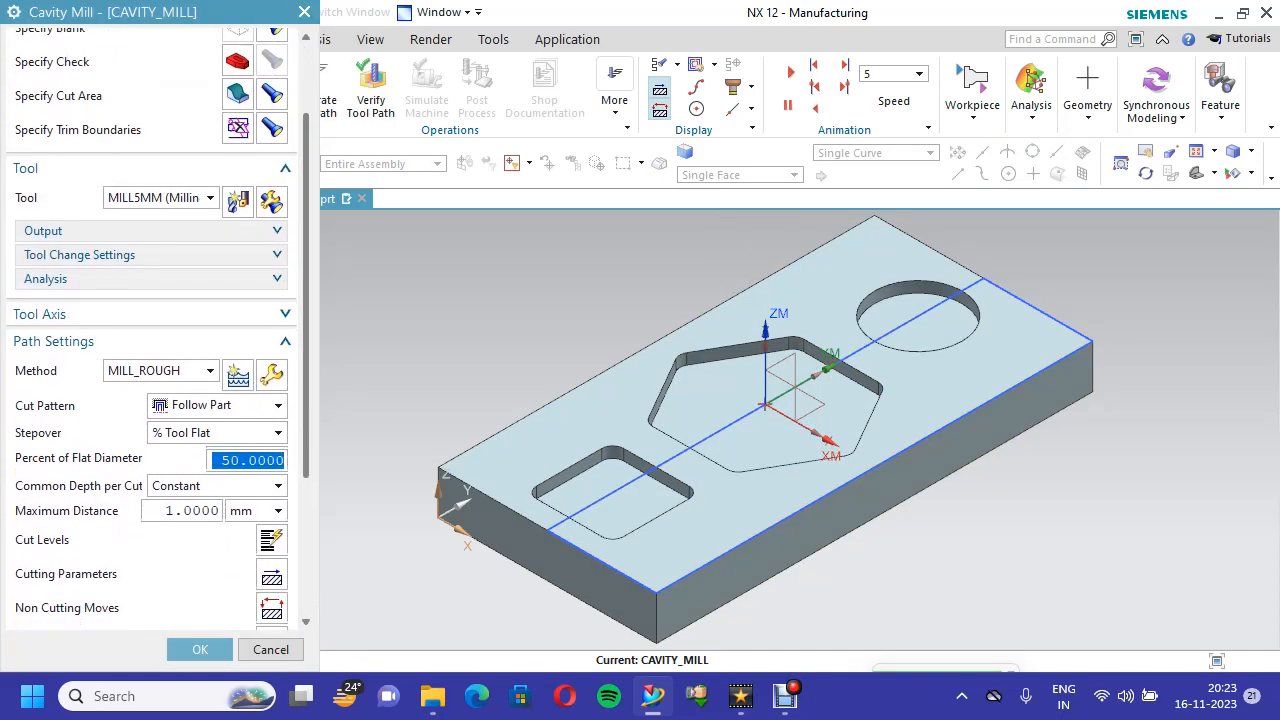
pyautogui.click(160, 370)
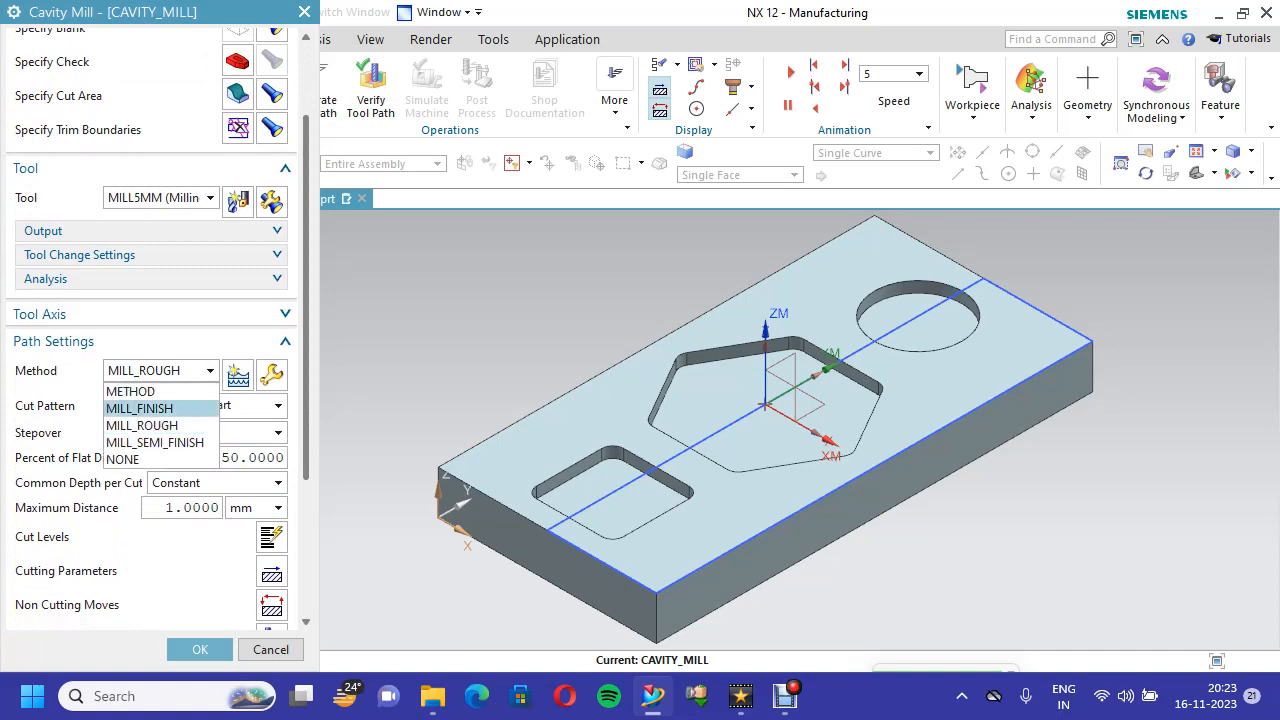
pyautogui.click(139, 408)
pyautogui.moveTo(306, 300); pyautogui.dragTo(306, 384)
pyautogui.click(272, 351)
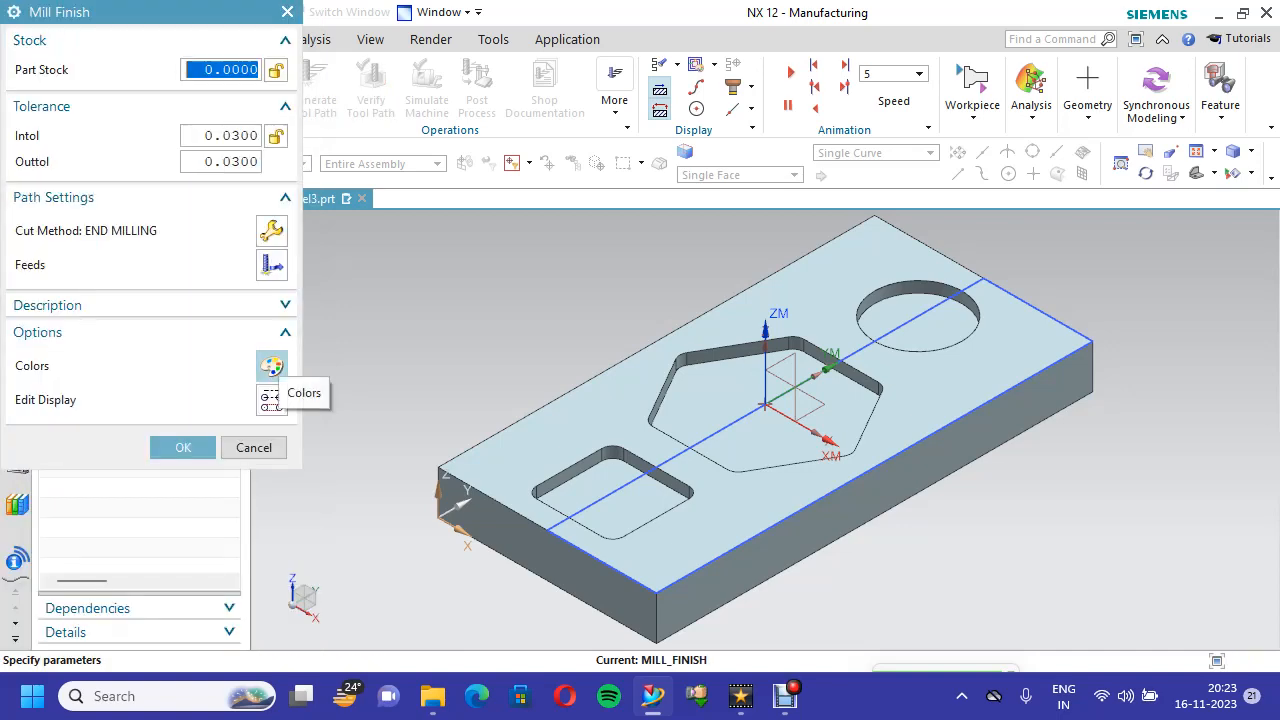
pyautogui.click(180, 446)
# Set the maximum distance per cut to 0.5 mm and generate the trimmed cavity mill tool path
pyautogui.moveTo(306, 290); pyautogui.dragTo(306, 385)
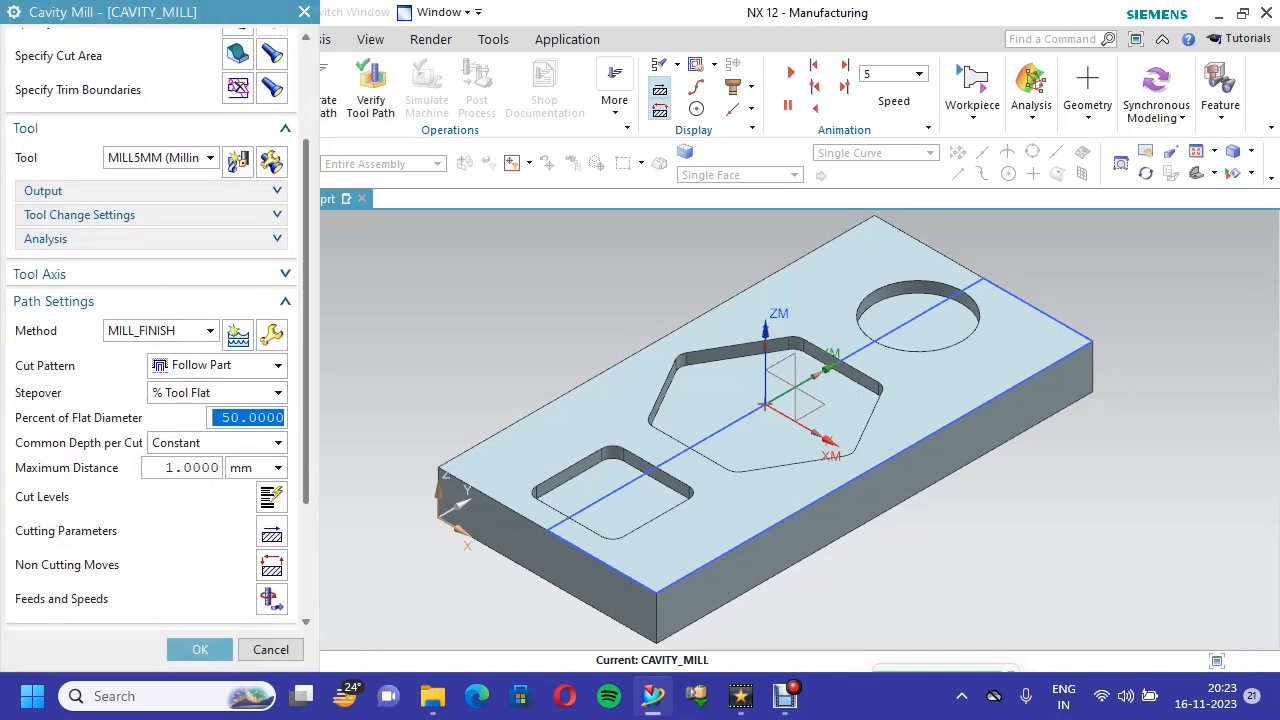
pyautogui.click(184, 468)
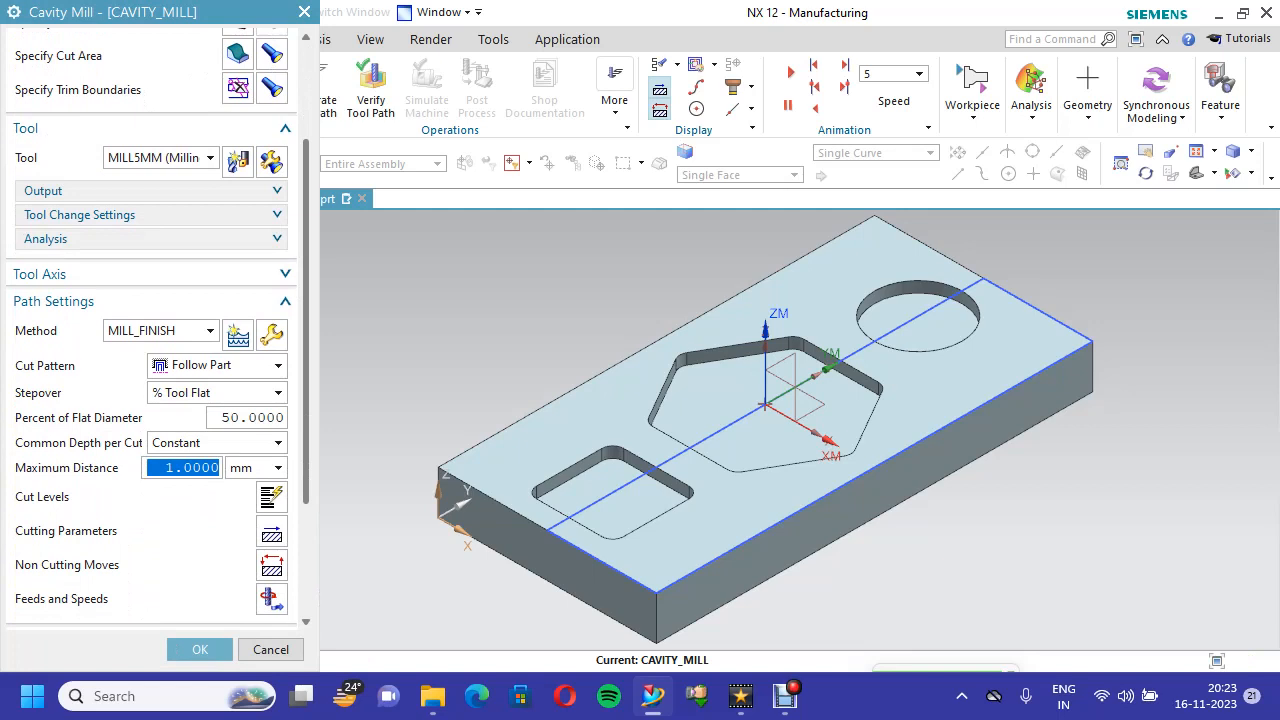
pyautogui.write('.5')
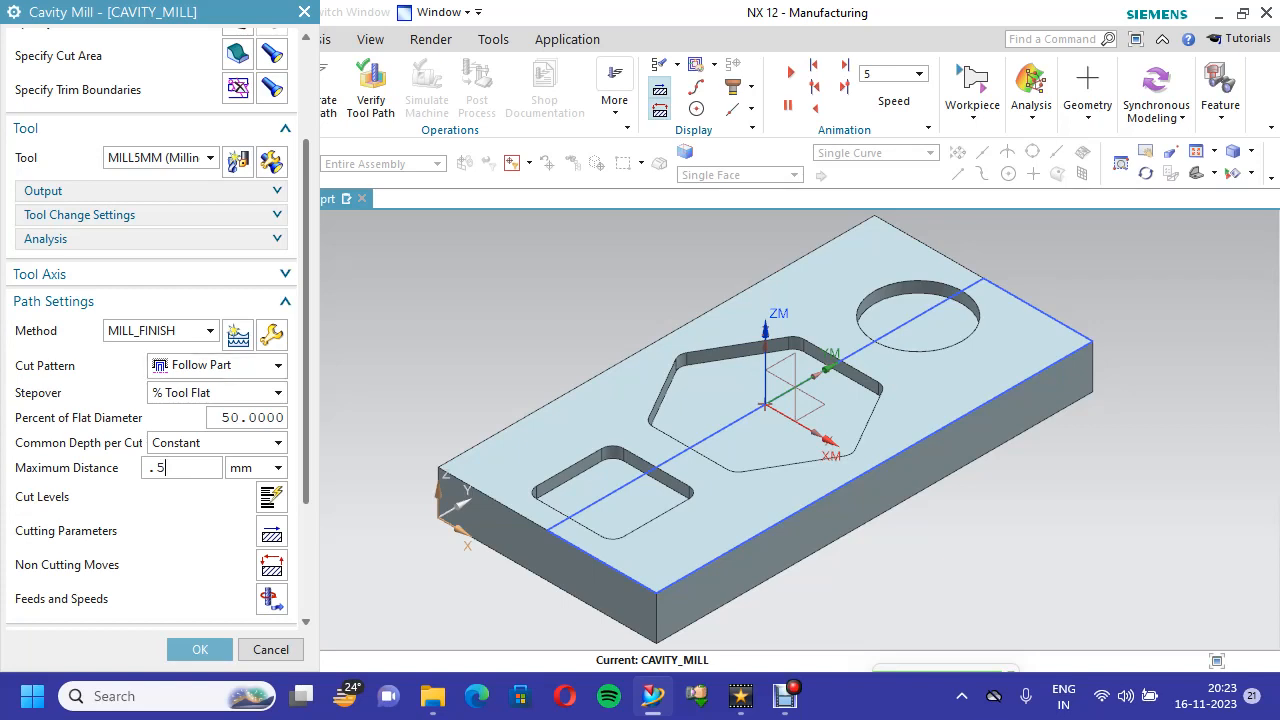
pyautogui.scroll(3, 150, 400)
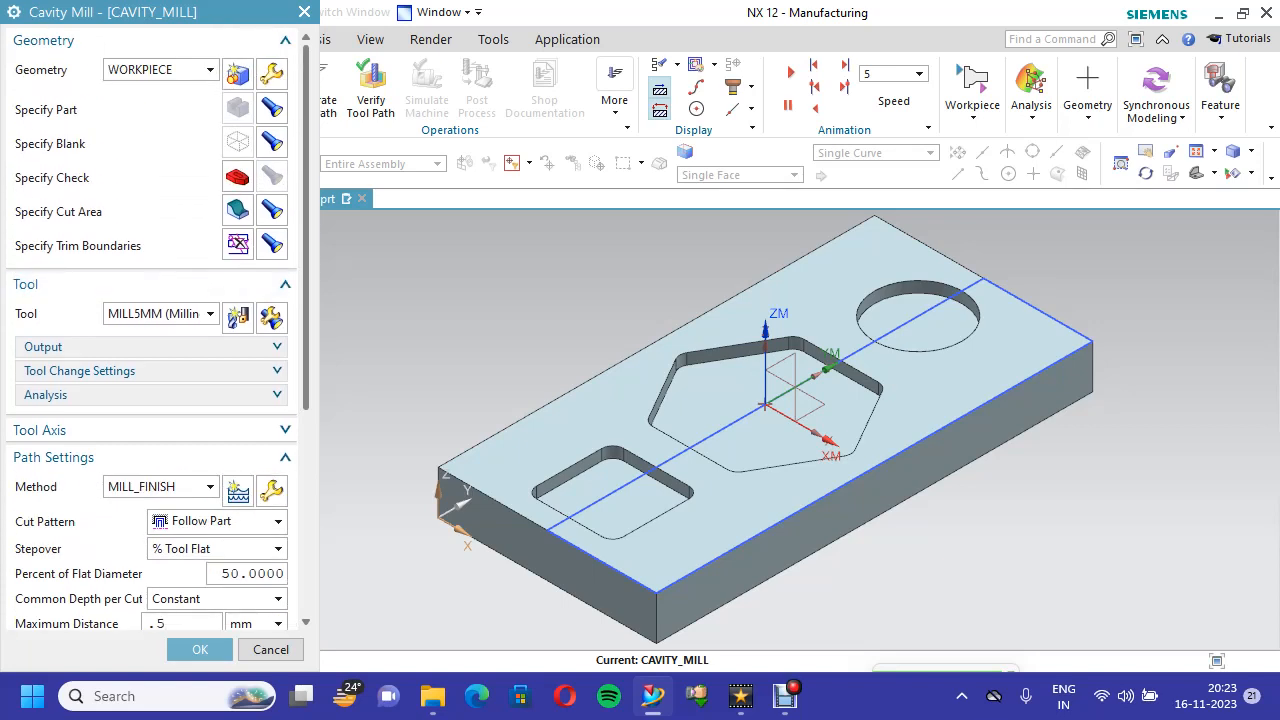
pyautogui.scroll(-6, 150, 400)
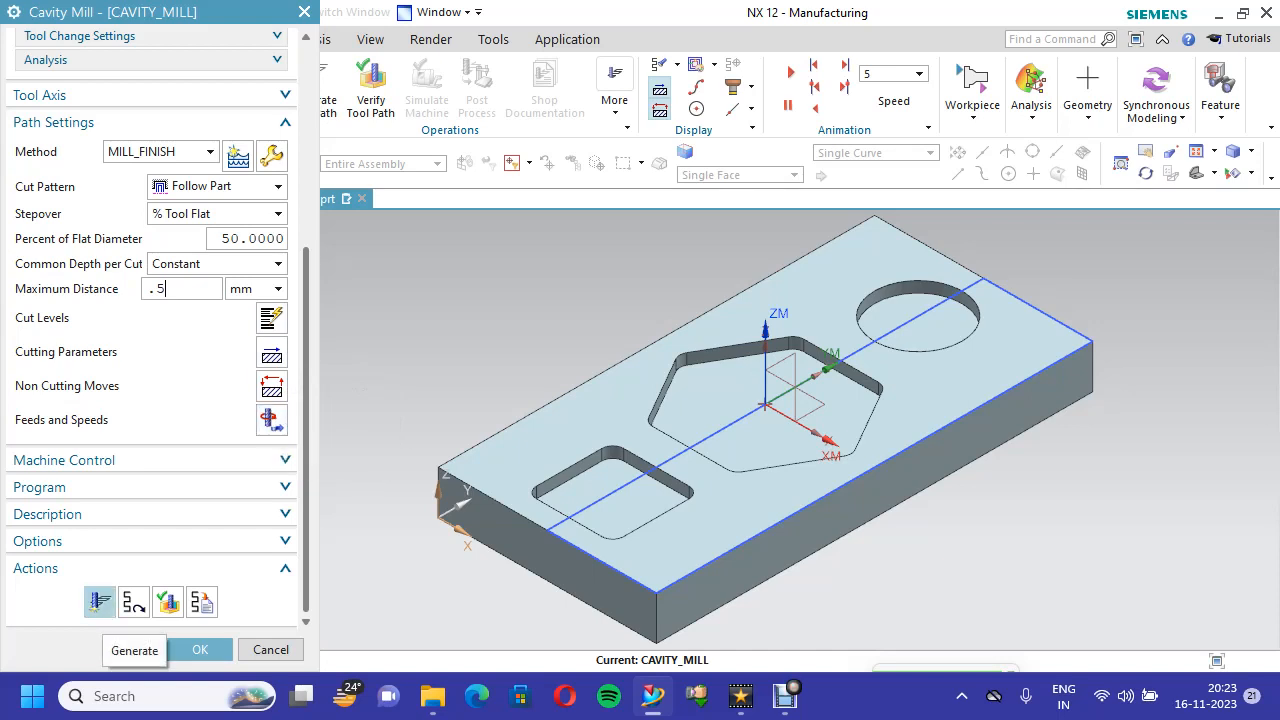
pyautogui.click(100, 601)
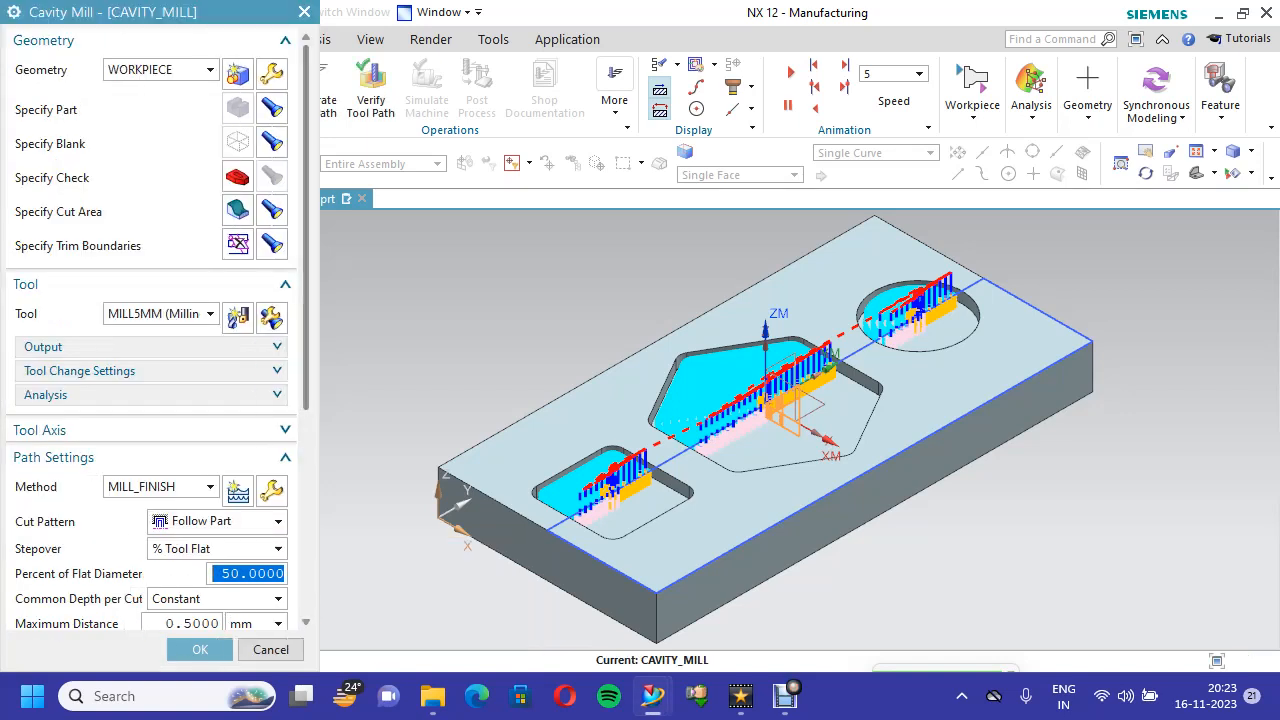
# Verify the tool path in an isometric view by playing the 3D Dynamic material removal at animation speed 1
pyautogui.scroll(-5, 150, 350)
pyautogui.click(168, 601)
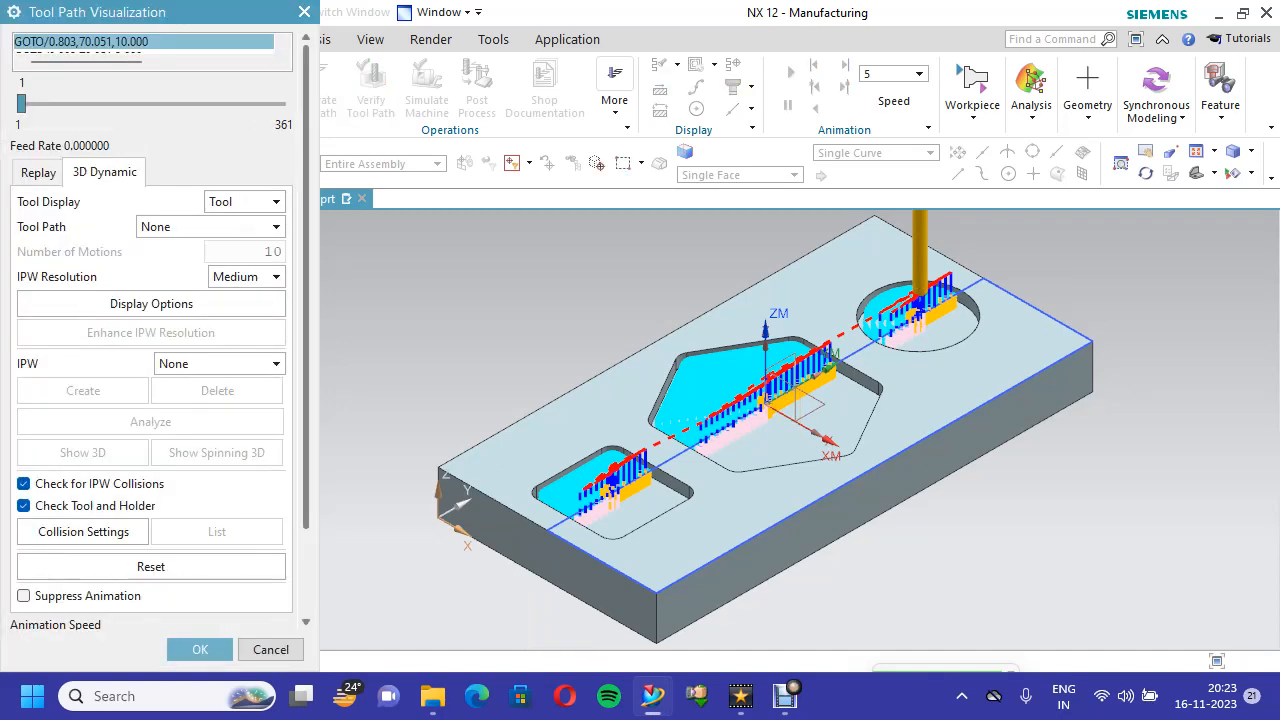
pyautogui.rightClick(433, 188)
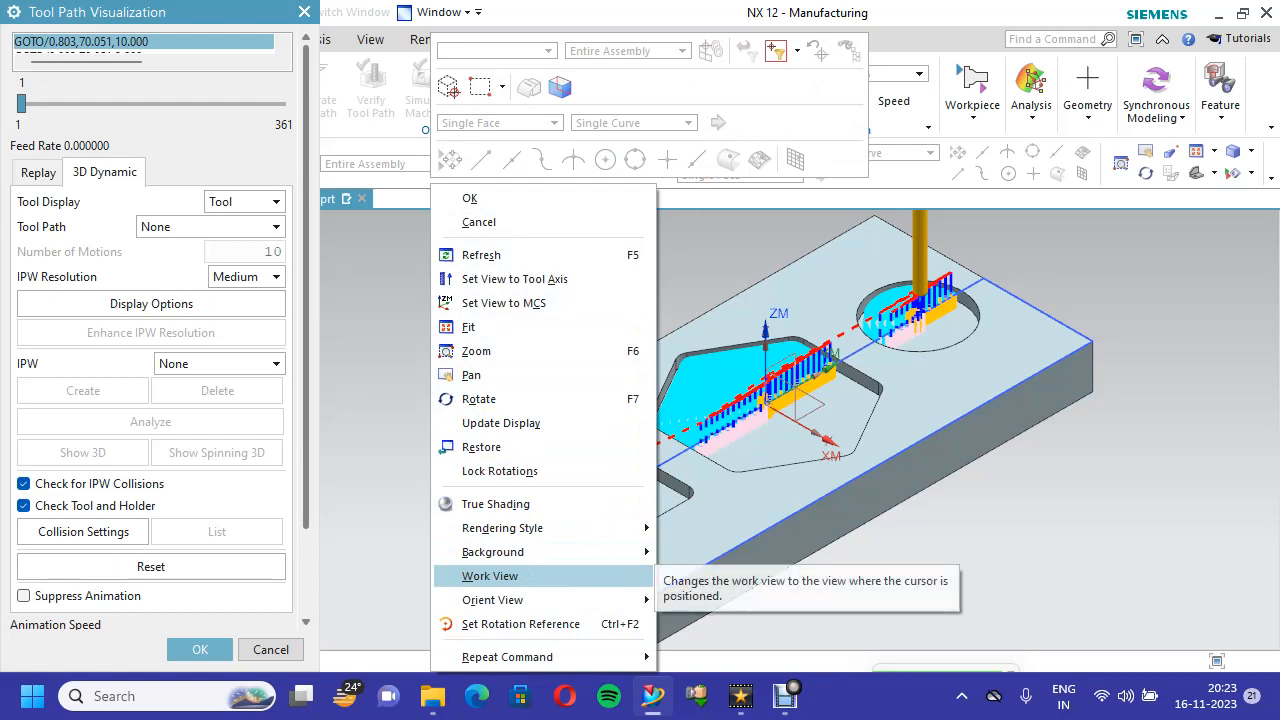
pyautogui.moveTo(492, 600)
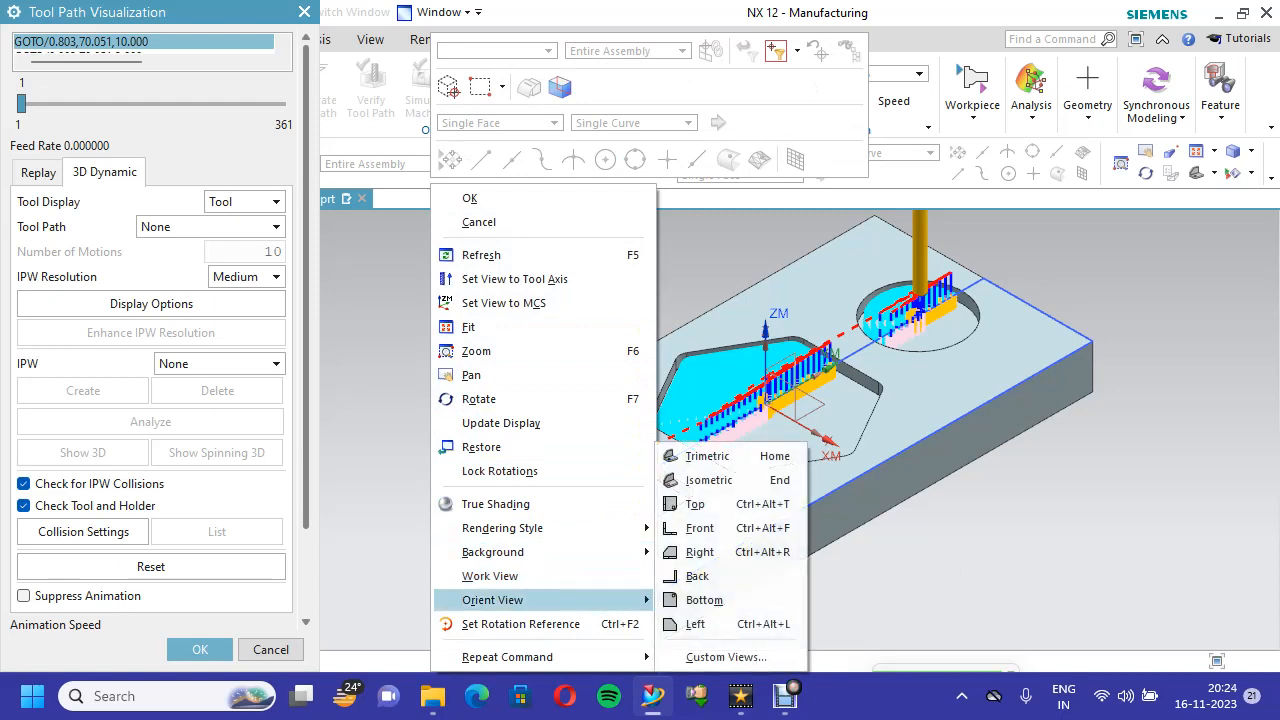
pyautogui.click(705, 480)
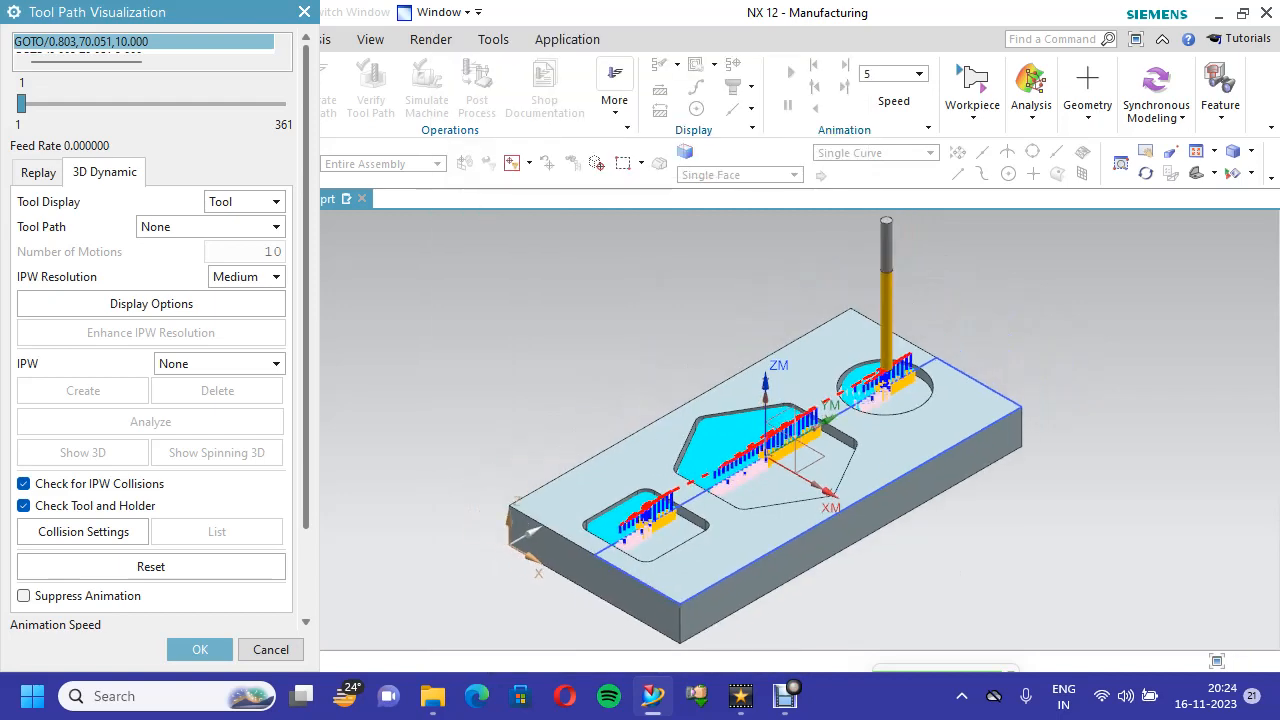
pyautogui.scroll(-3, 150, 330)
pyautogui.click(79, 561)
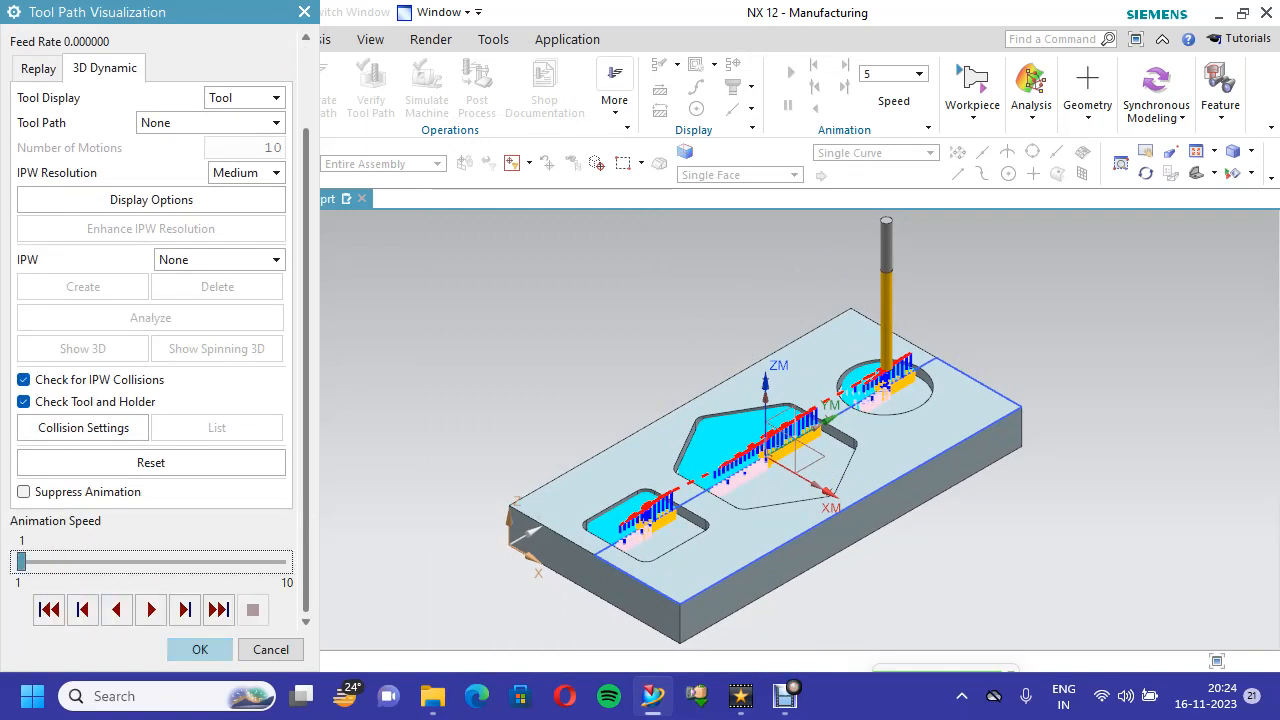
pyautogui.click(151, 609)
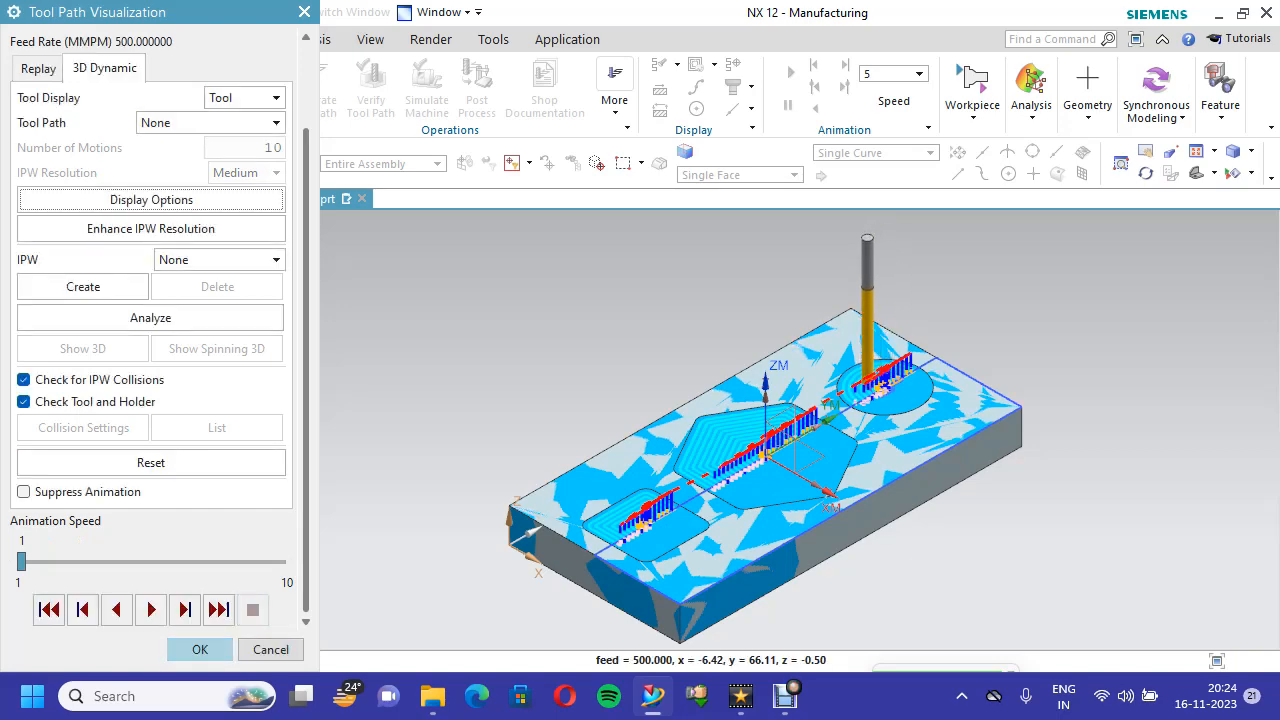
# Accept the visualization and the edited cavity mill operation, and save the part file
pyautogui.click(200, 649)
pyautogui.click(200, 649)
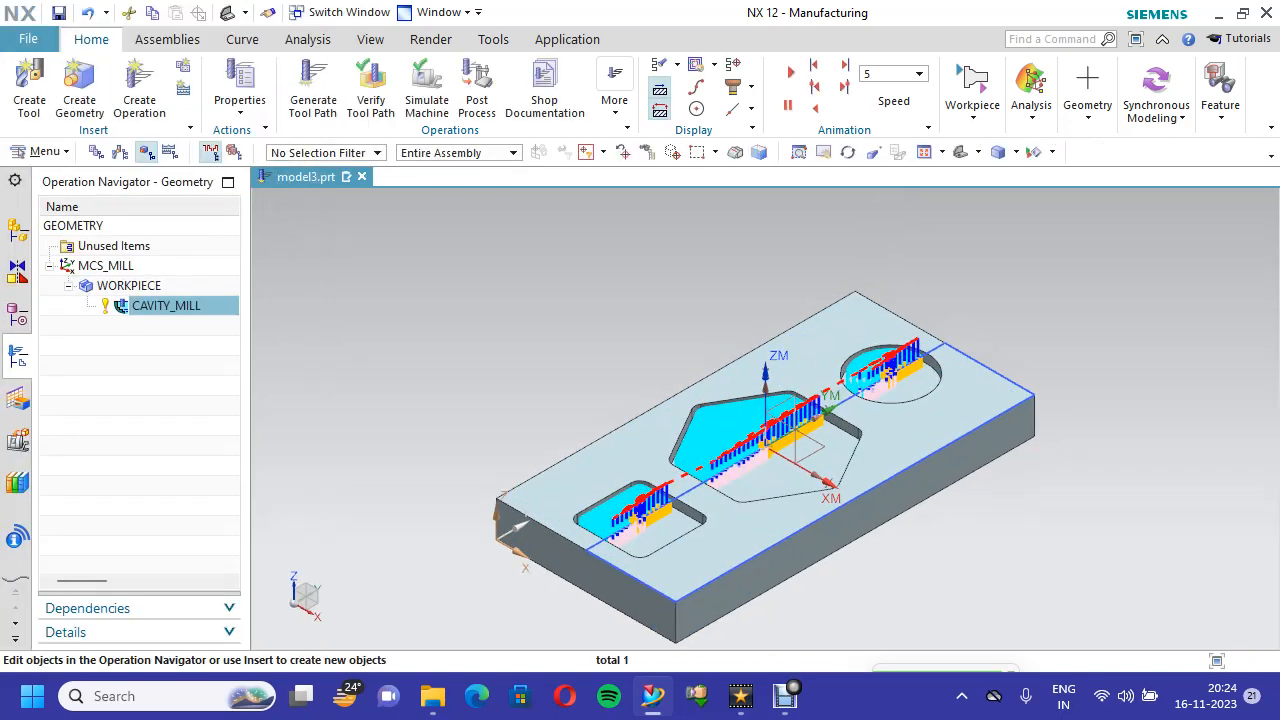
pyautogui.click(59, 12)
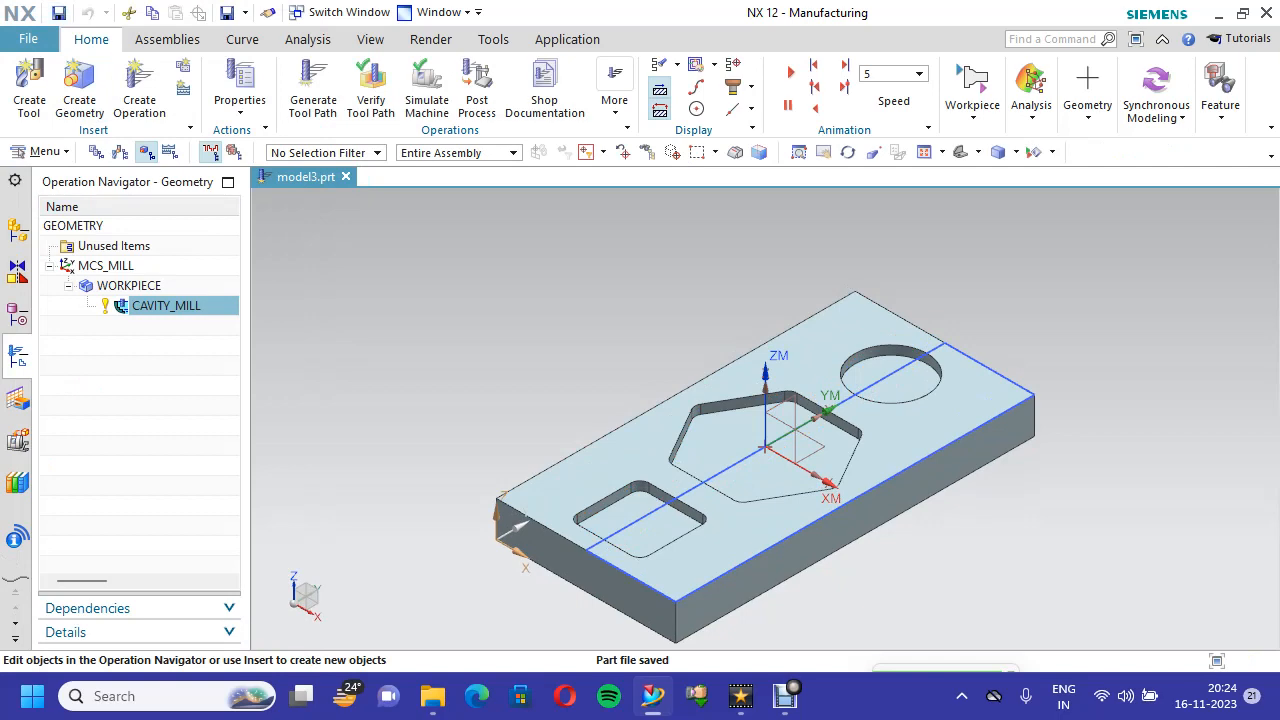
# Verify the CAVITY_MILL operation's tool path by playing the 3D Dynamic material removal at animation speed 3
pyautogui.rightClick(200, 305)
pyautogui.moveTo(280, 500)
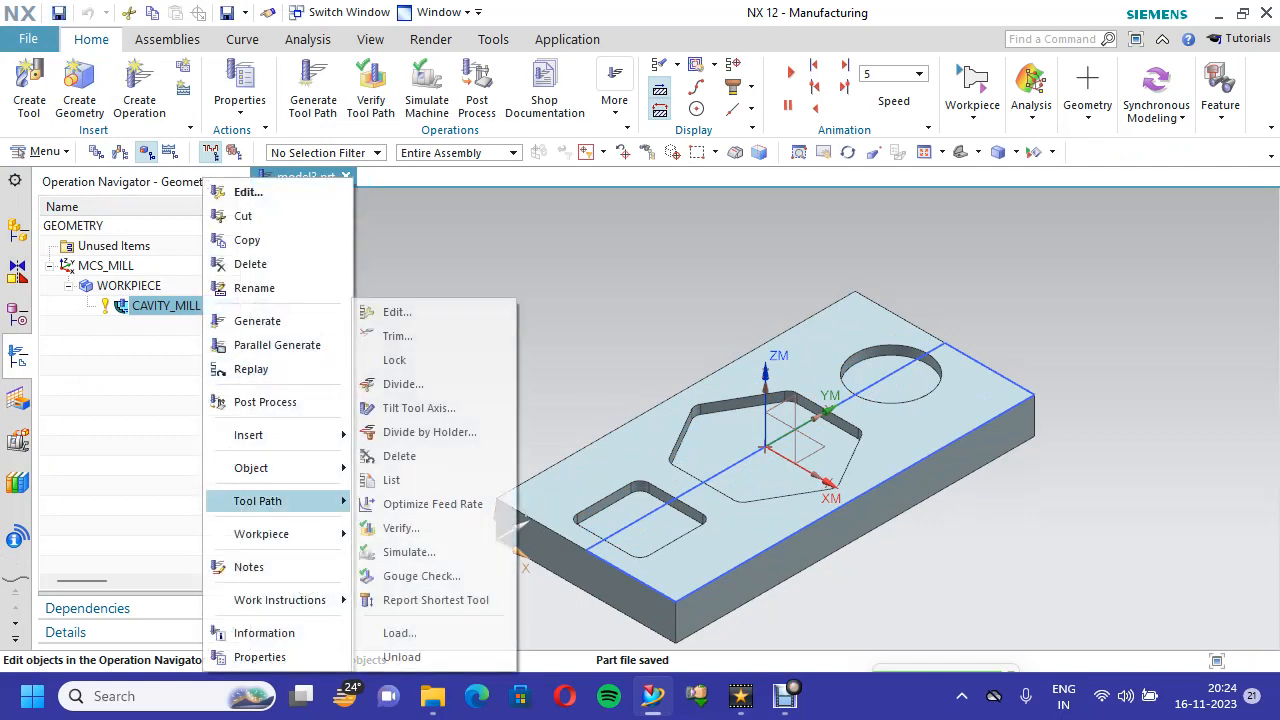
pyautogui.click(400, 528)
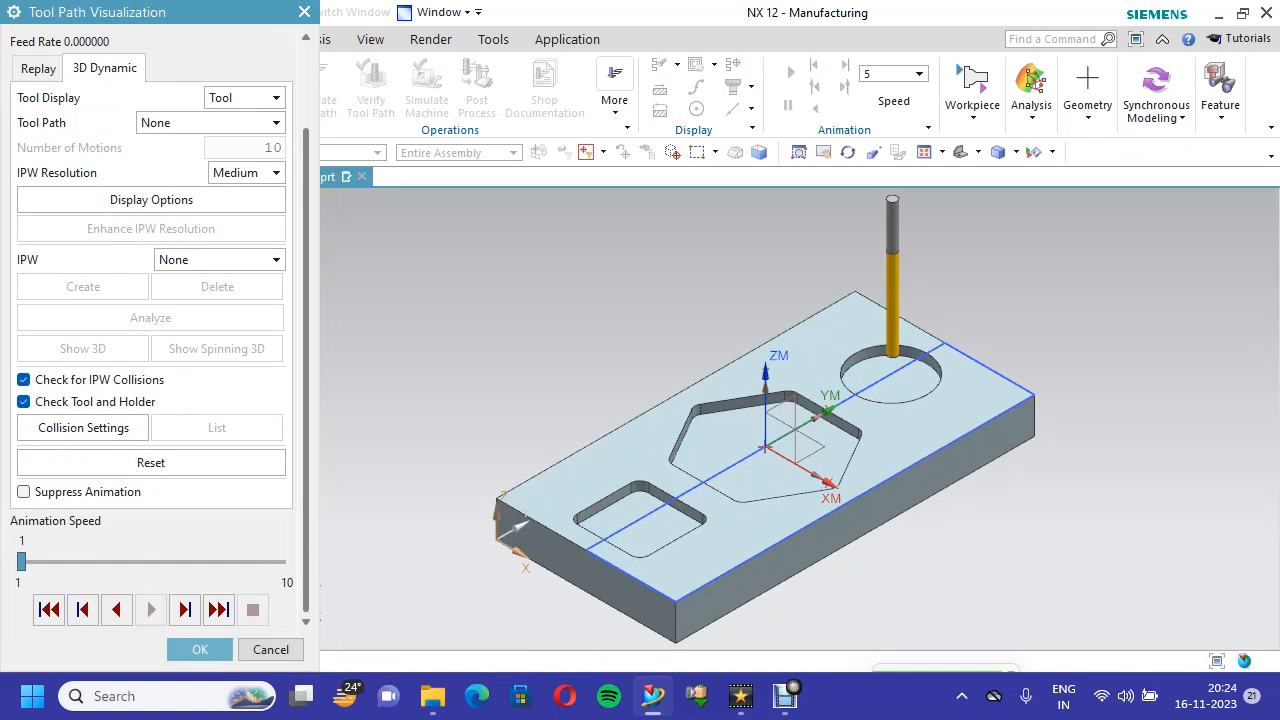
pyautogui.click(151, 609)
pyautogui.scroll(8, 892, 362)
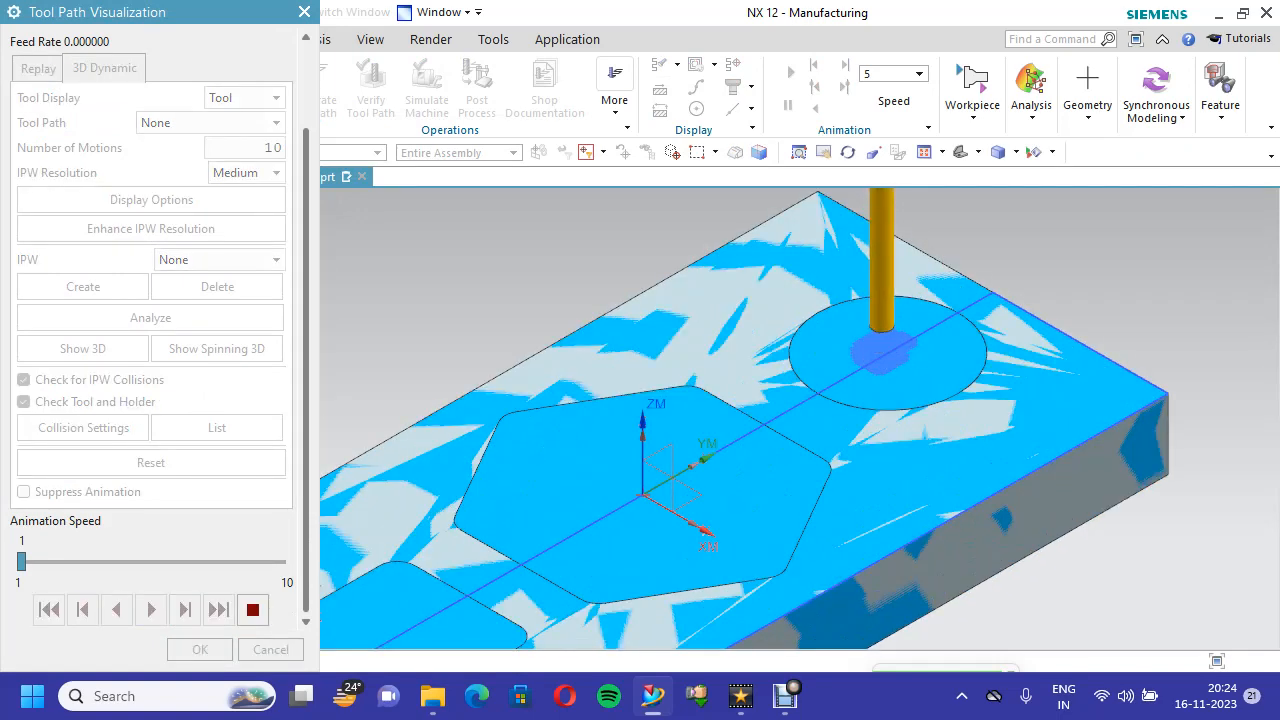
pyautogui.scroll(2, 880, 292)
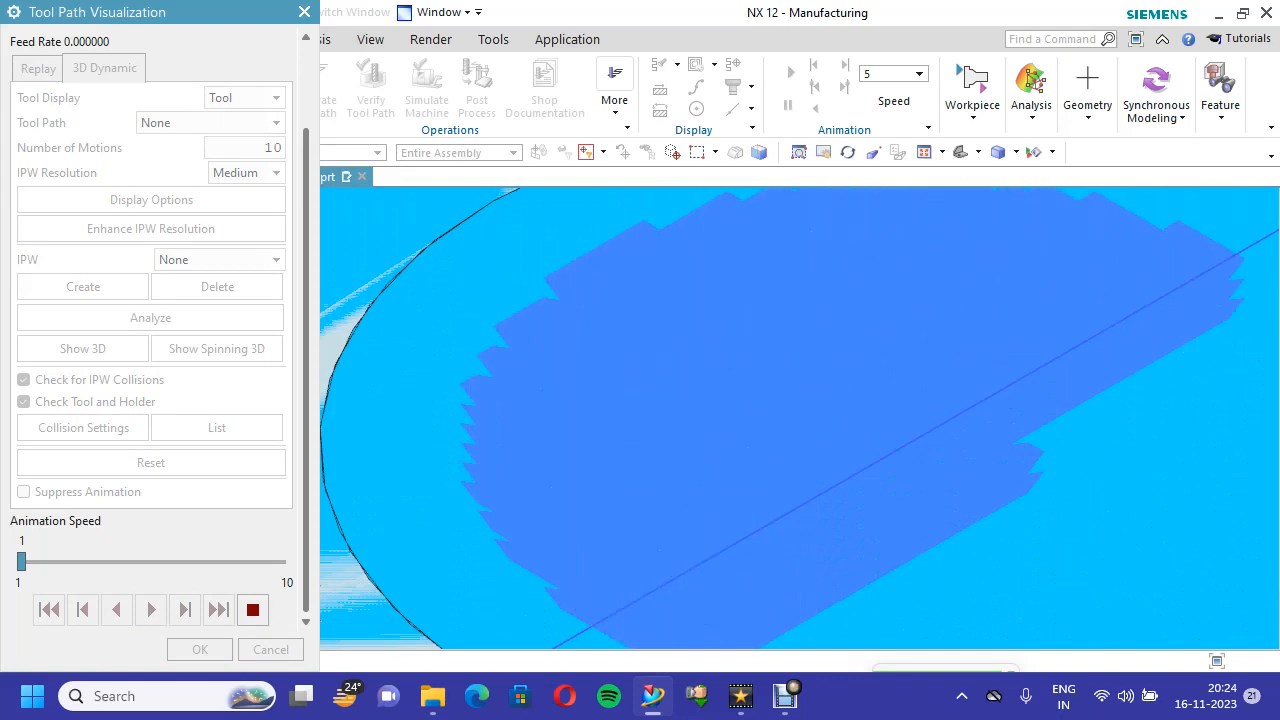
pyautogui.moveTo(21, 562); pyautogui.dragTo(50, 562)
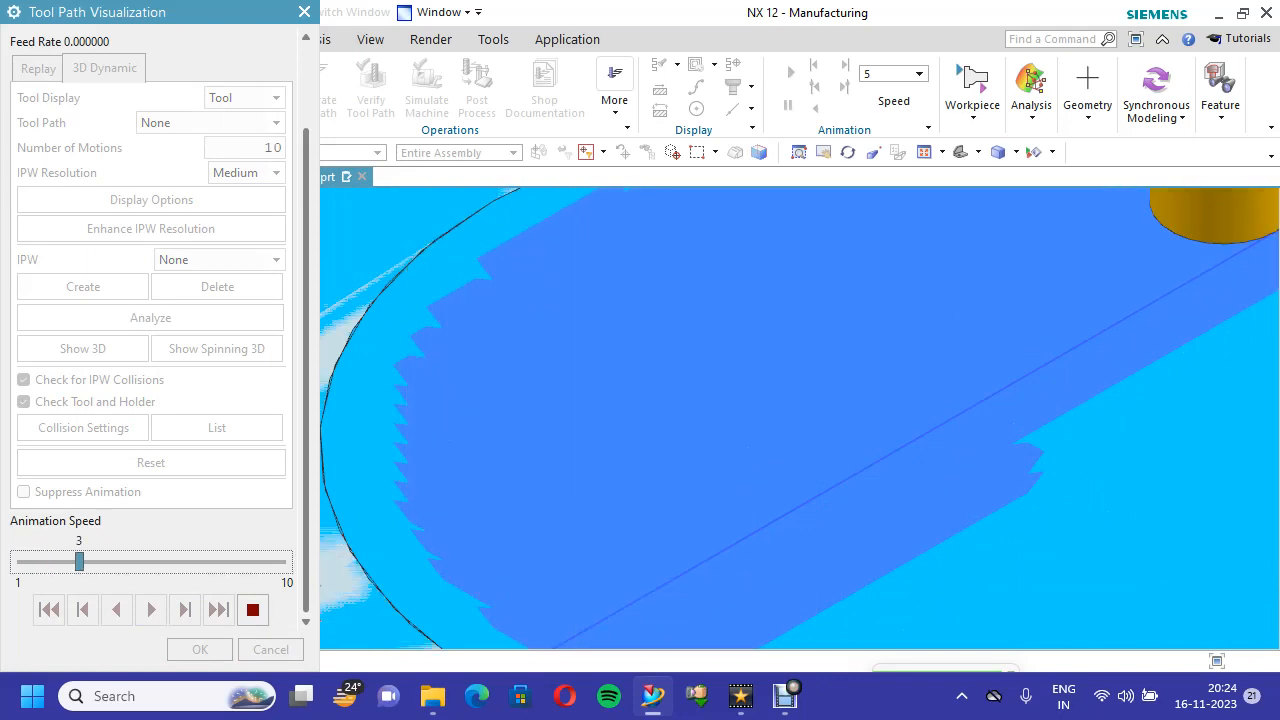
pyautogui.press('Right')
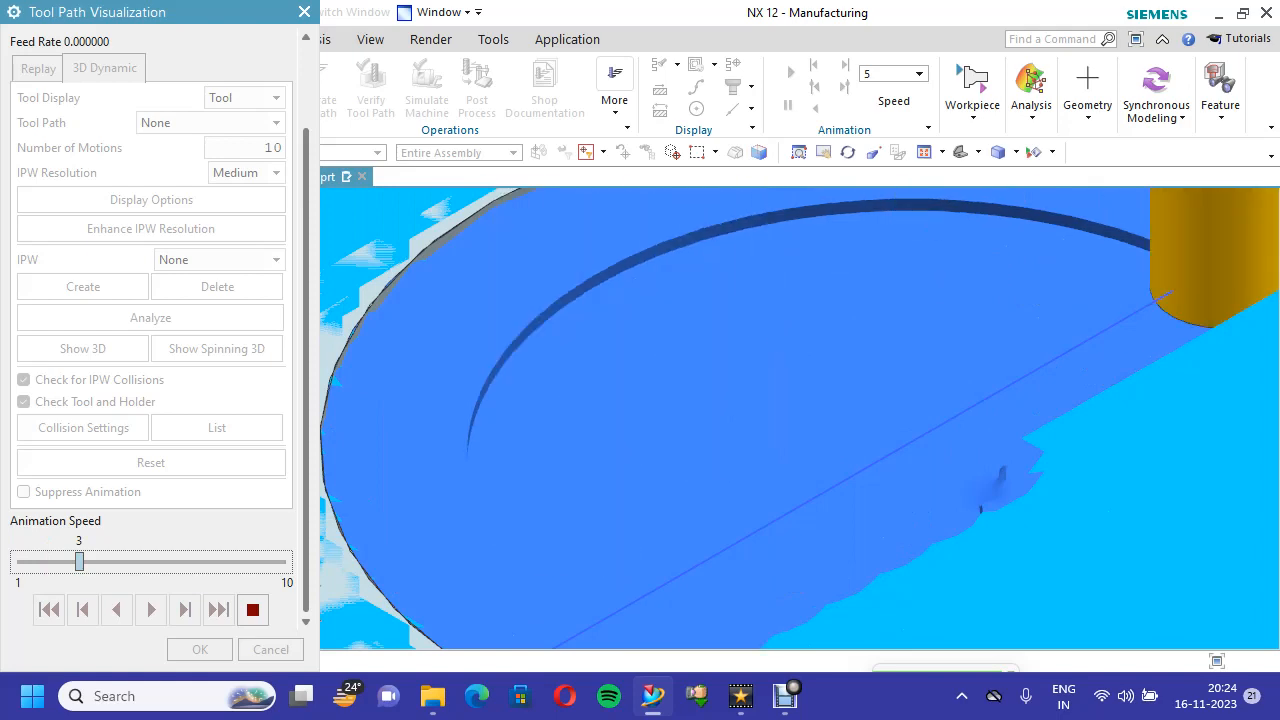
# Fit the whole plate in view during the simulation and raise the animation speed to 7
pyautogui.scroll(-3, 438, 466)
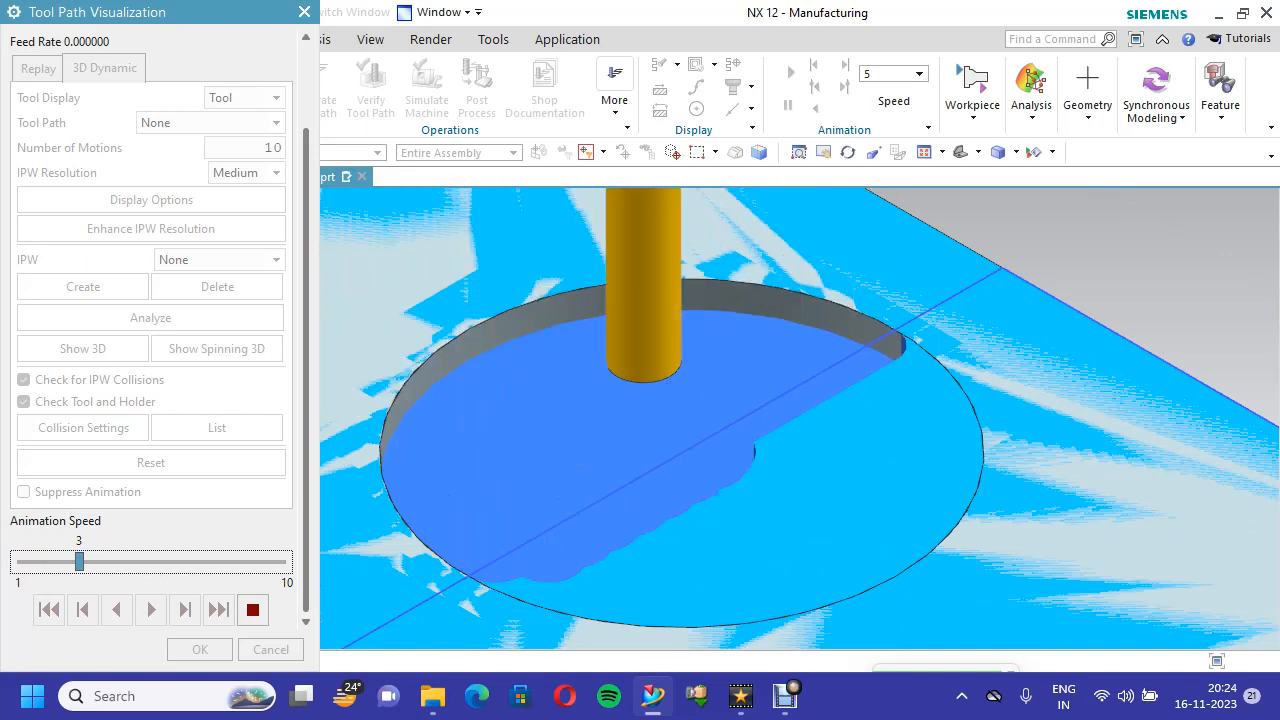
pyautogui.scroll(-2, 477, 421)
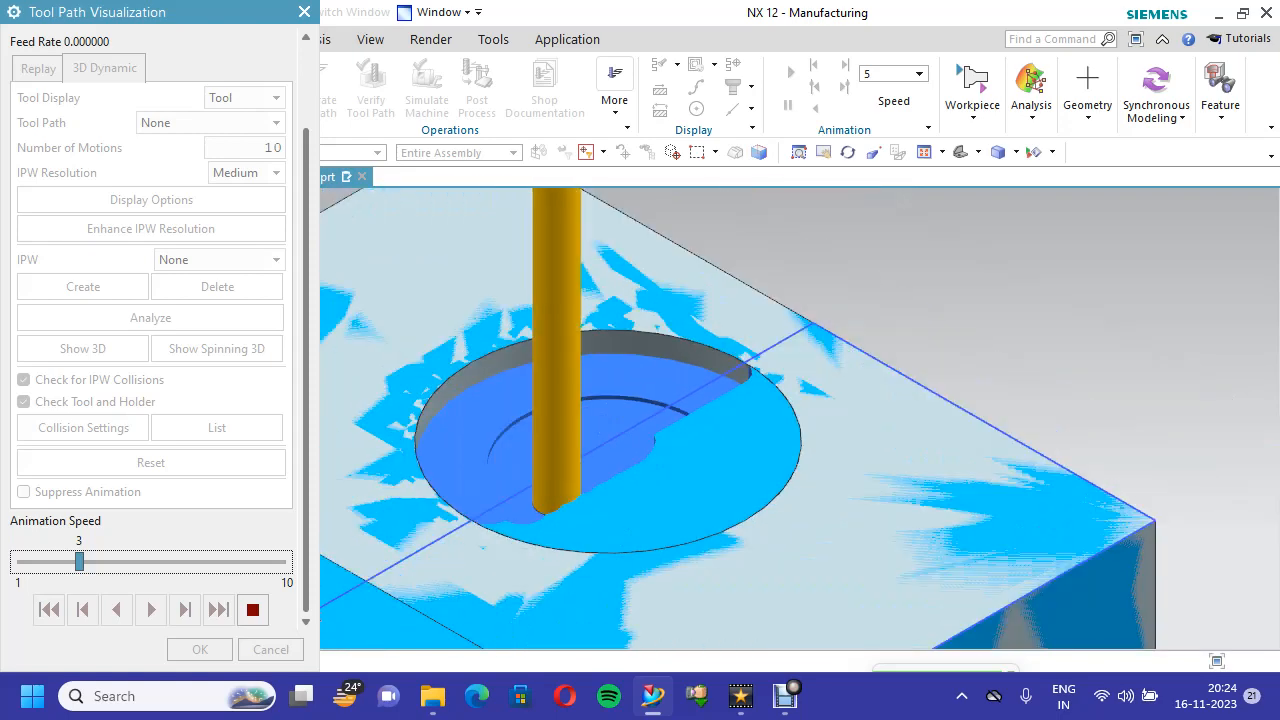
pyautogui.scroll(-4, 476, 420)
pyautogui.rightClick(757, 226)
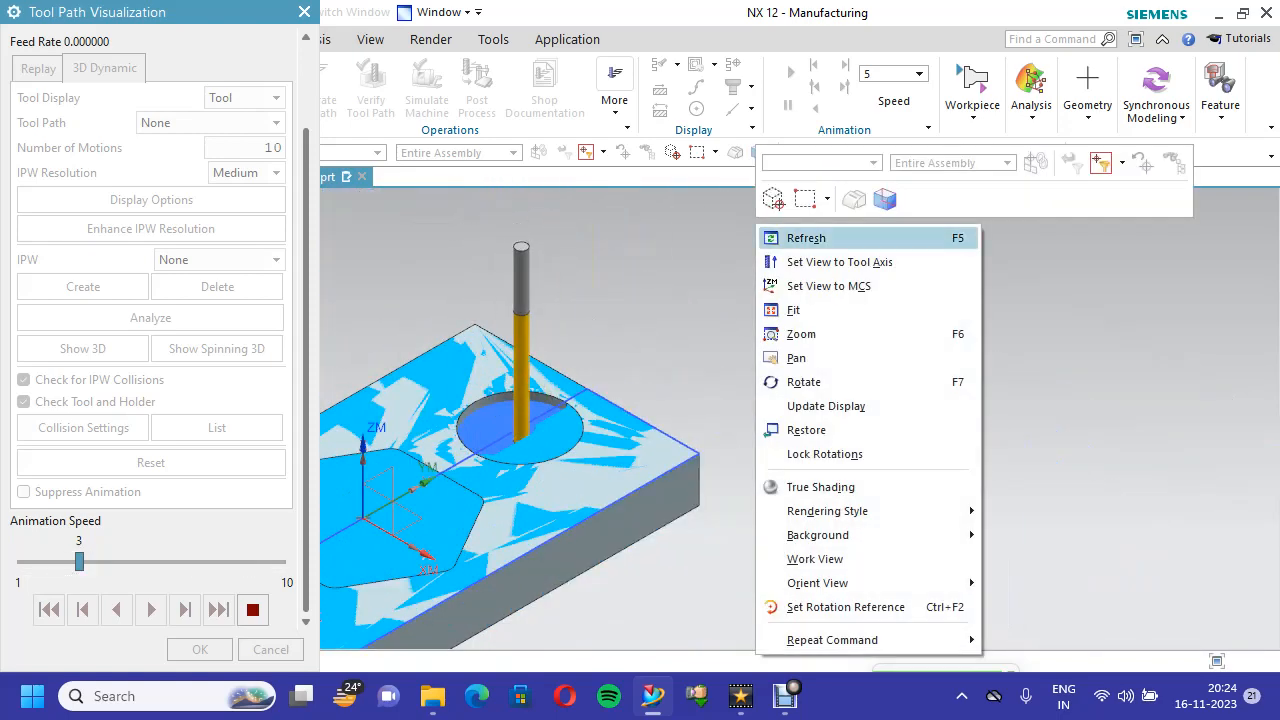
pyautogui.click(795, 310)
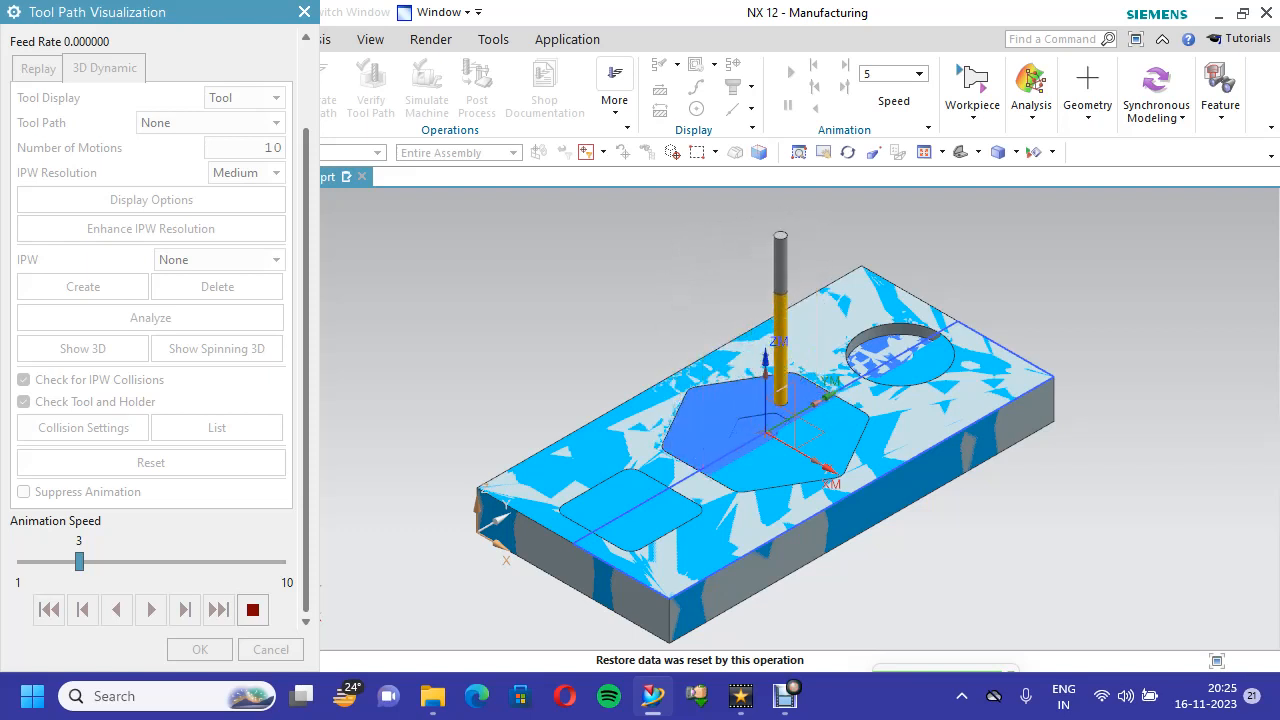
pyautogui.click(190, 562)
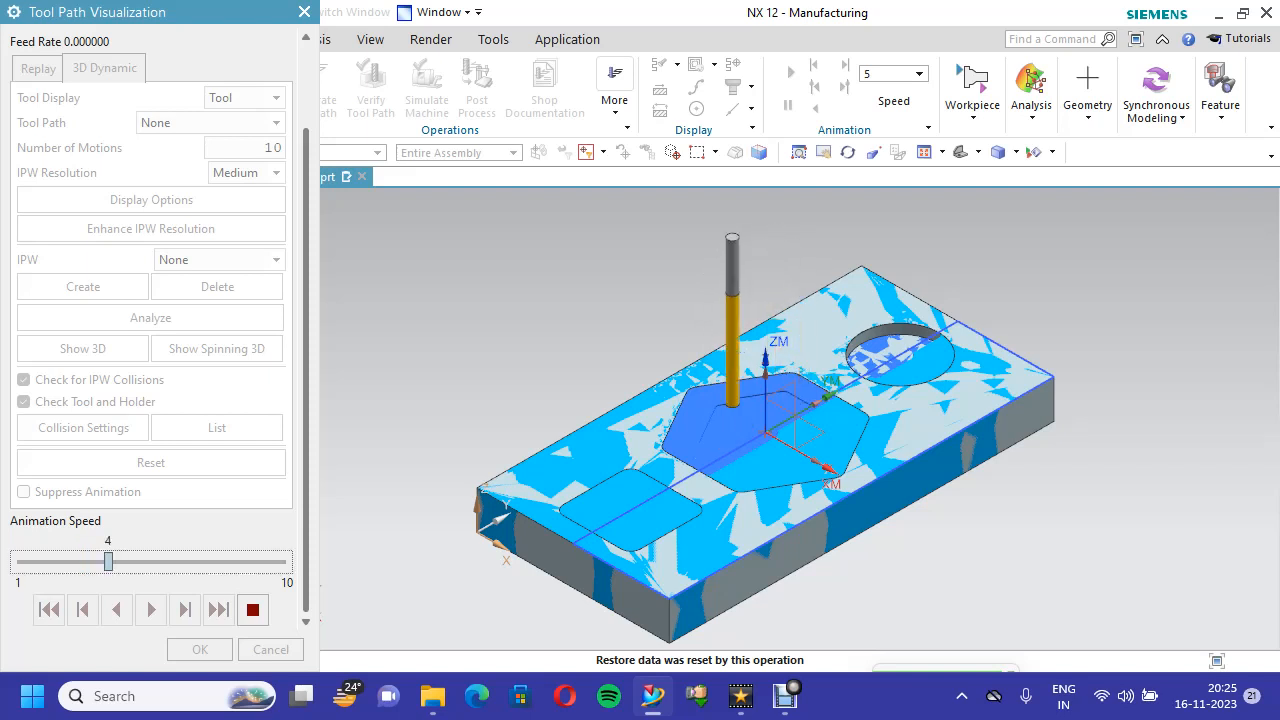
pyautogui.click(190, 562)
pyautogui.click(190, 562)
pyautogui.click(190, 562)
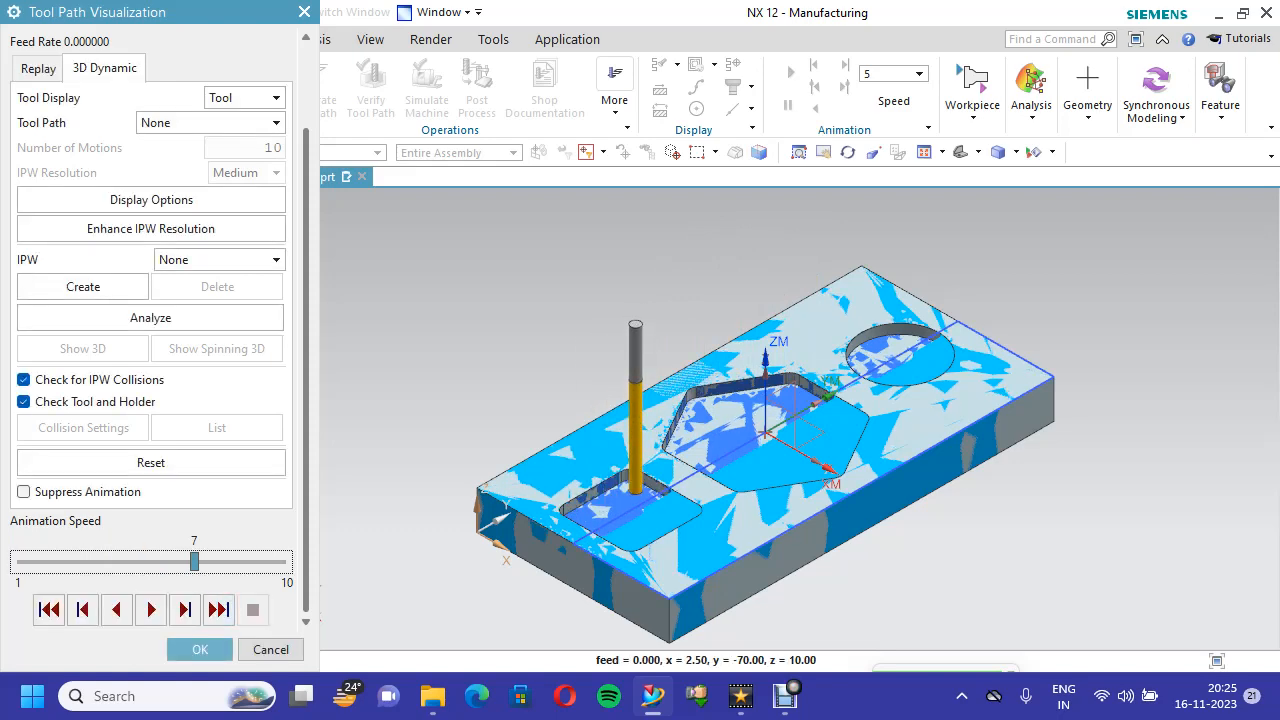
# Accept the tool path visualization and save the part file
pyautogui.press('Return')
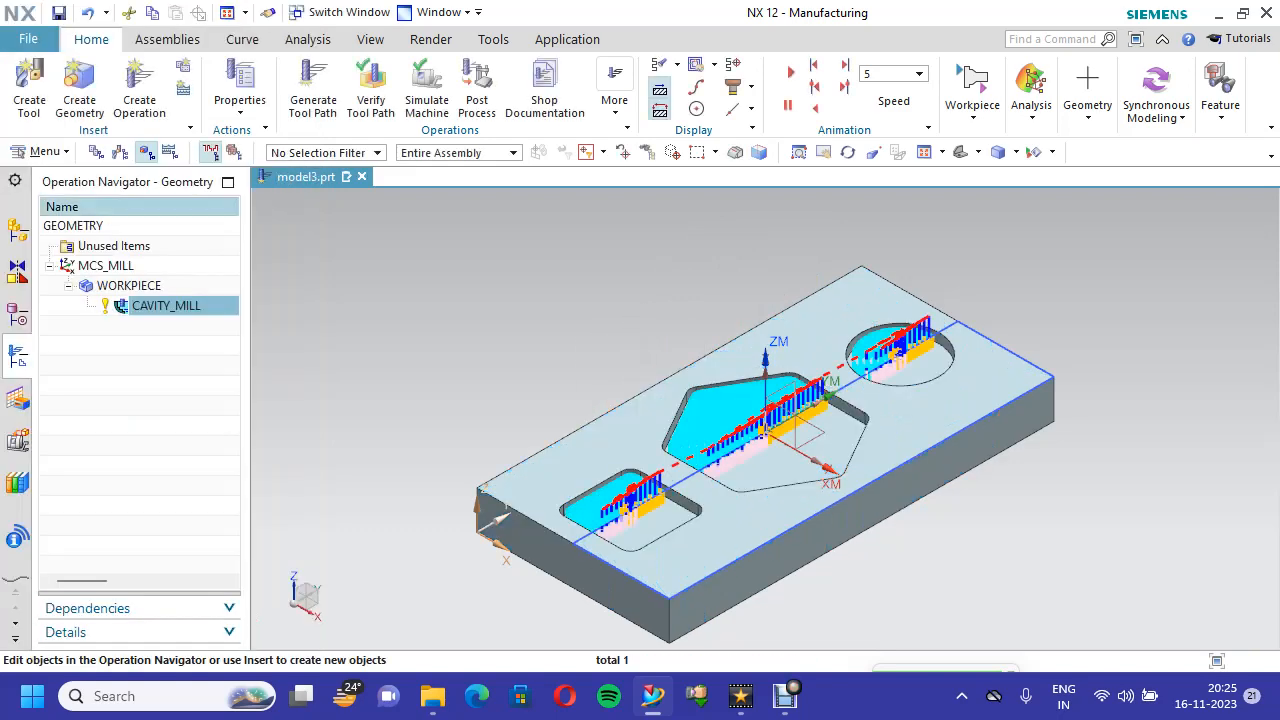
pyautogui.hotkey('ctrl', 's')
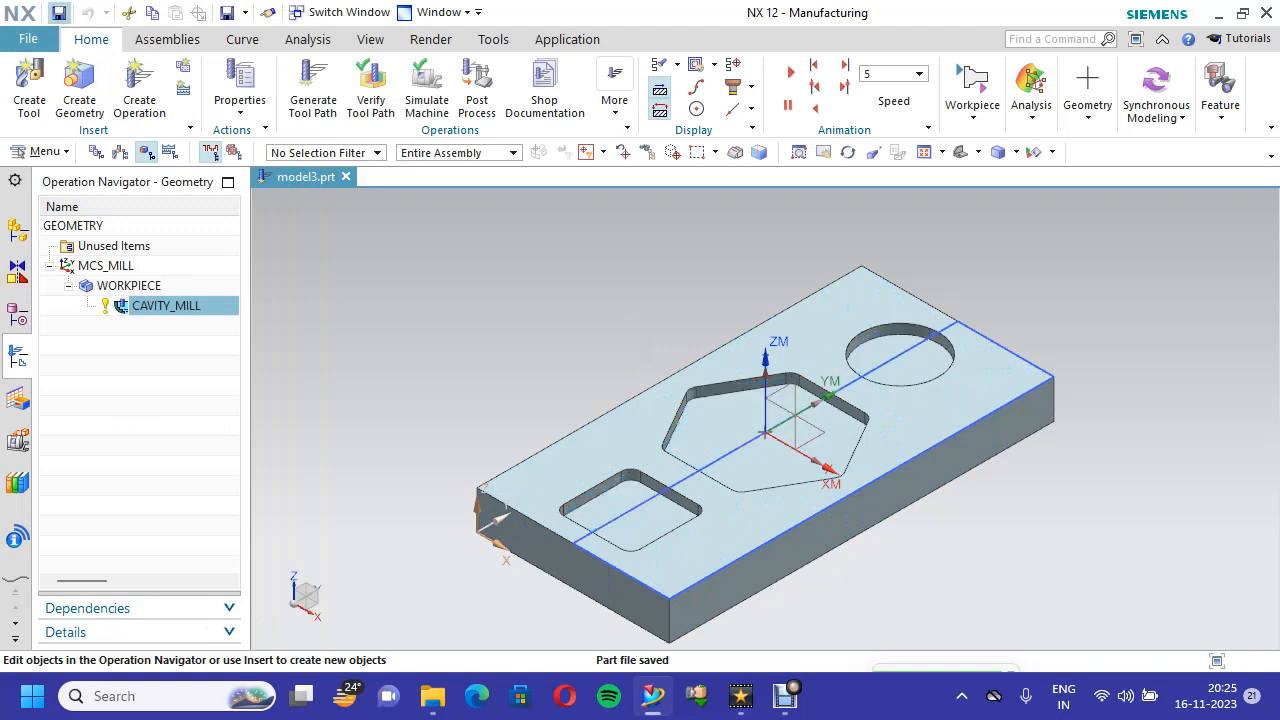
pyautogui.scroll(3, 777, 430)
pyautogui.scroll(-2, 777, 430)
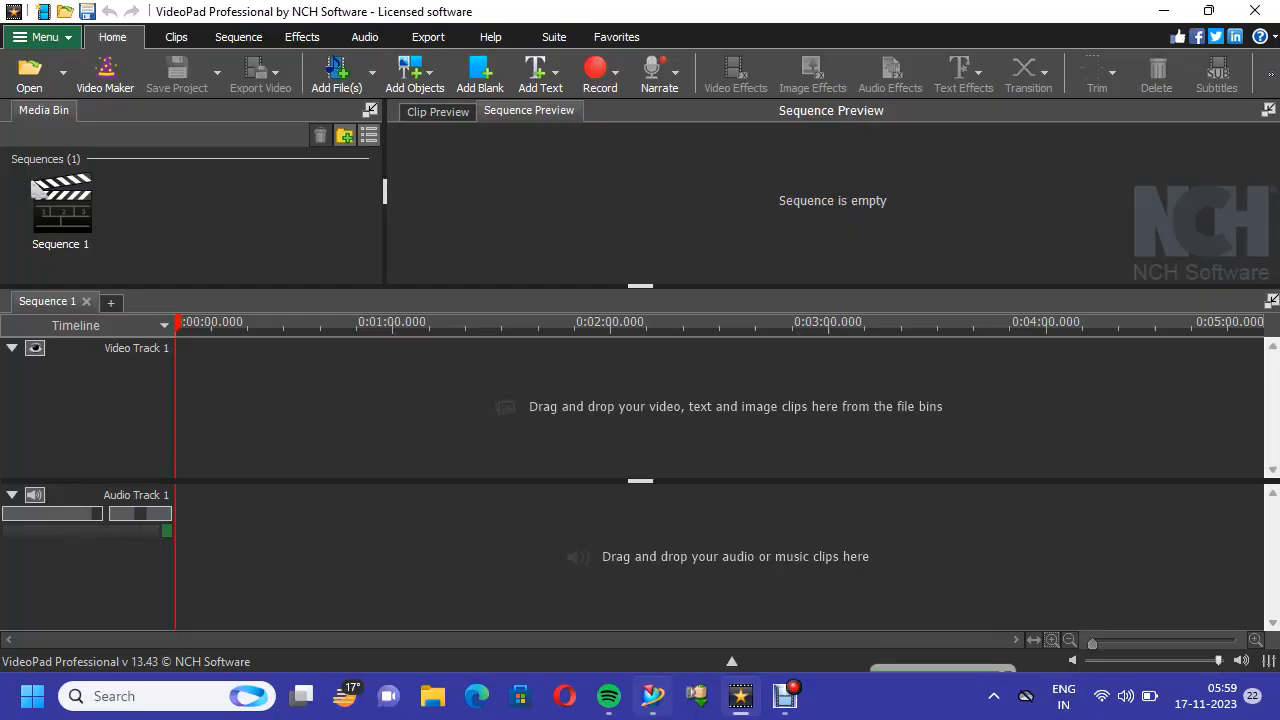
# Switch to the plate model in NX and create a sketch on the plane of the plate's top face
pyautogui.click(652, 696)
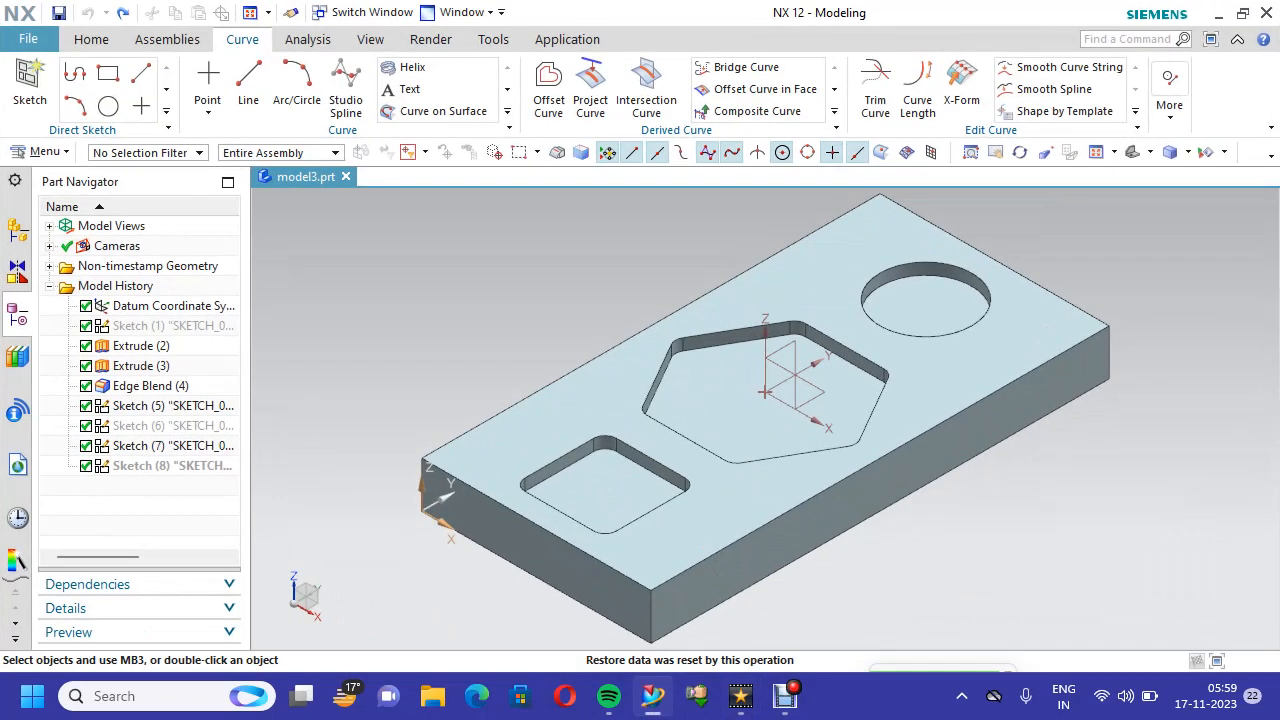
pyautogui.moveTo(548, 445); pyautogui.dragTo(549, 446, button='middle')
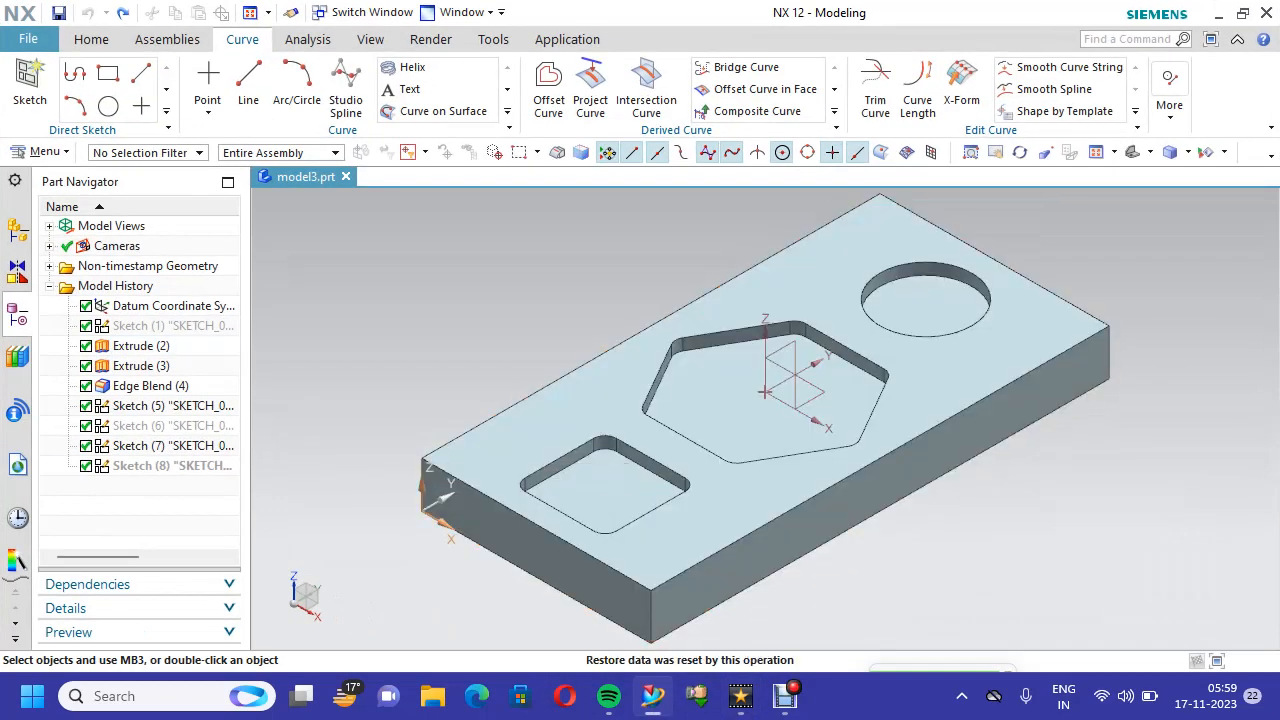
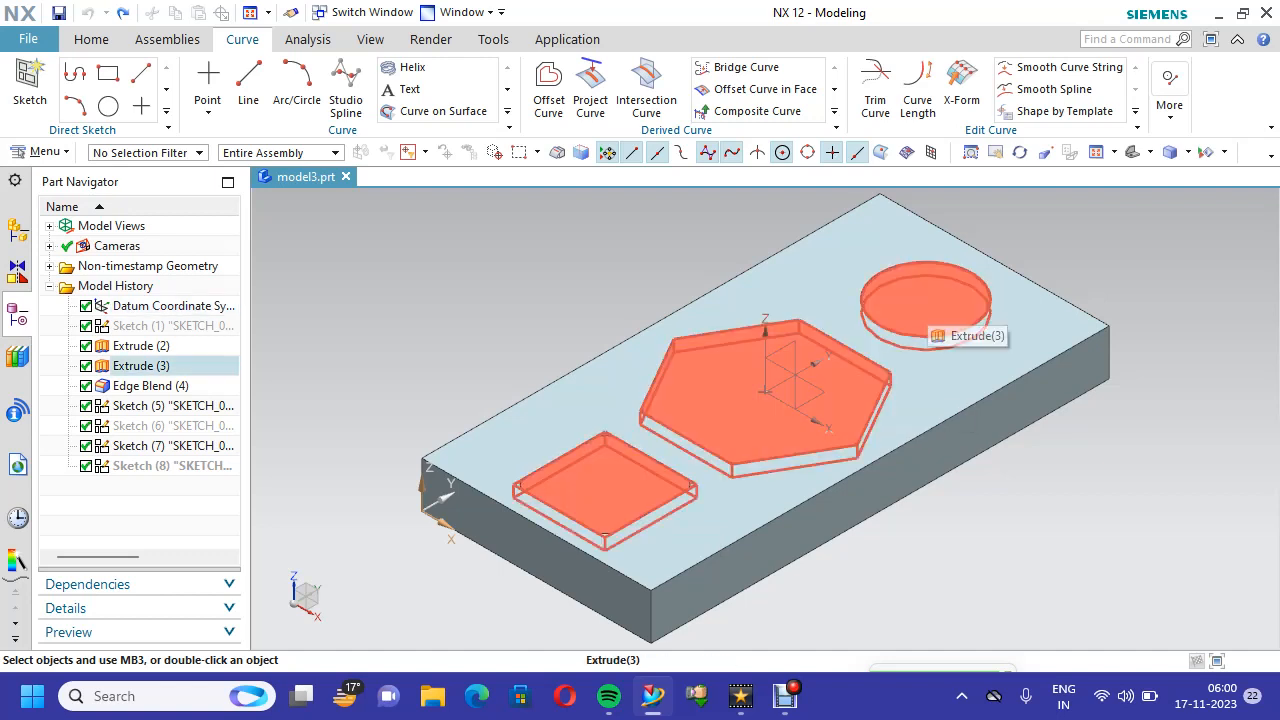
pyautogui.middleClick(915, 310)
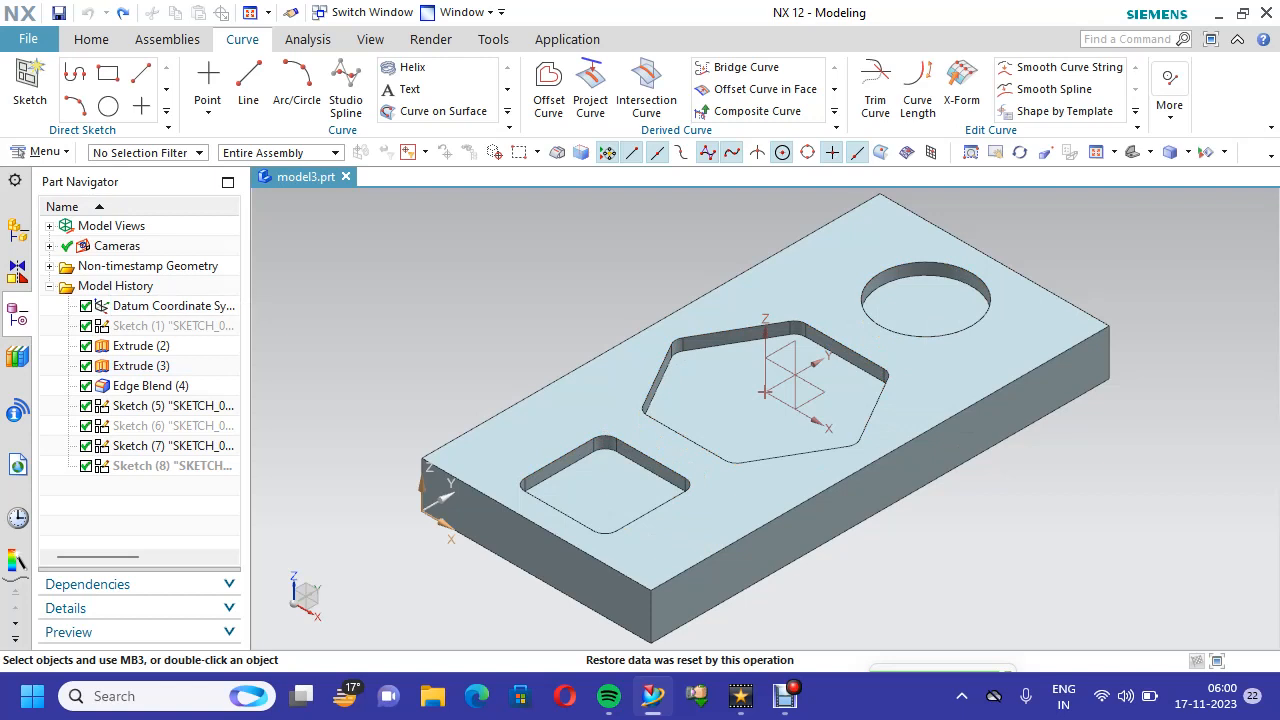
pyautogui.click(30, 88)
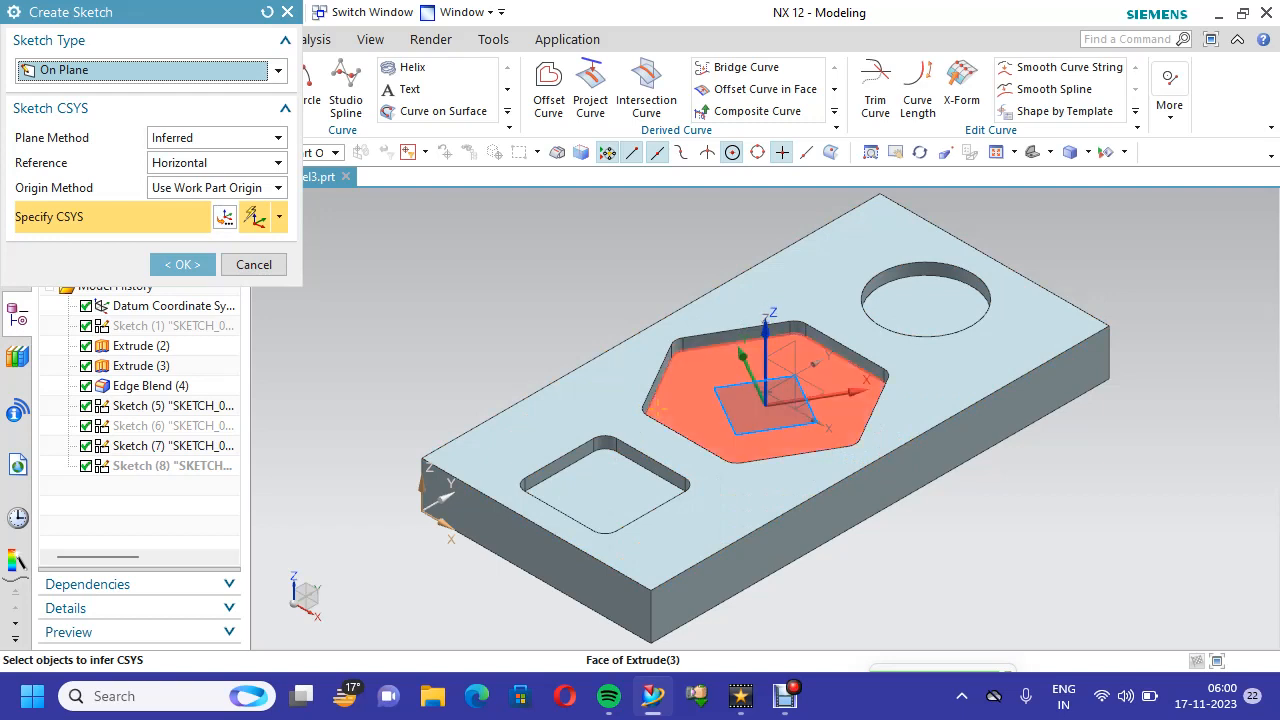
pyautogui.click(815, 426)
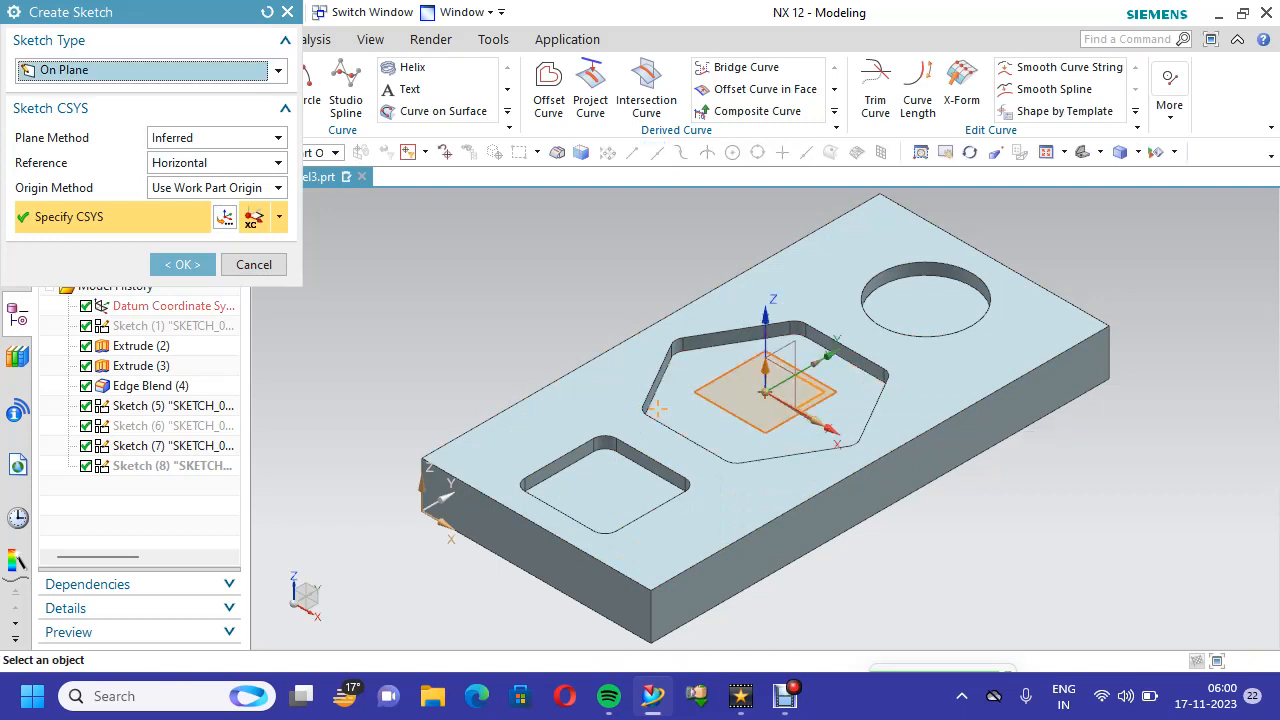
pyautogui.click(655, 408)
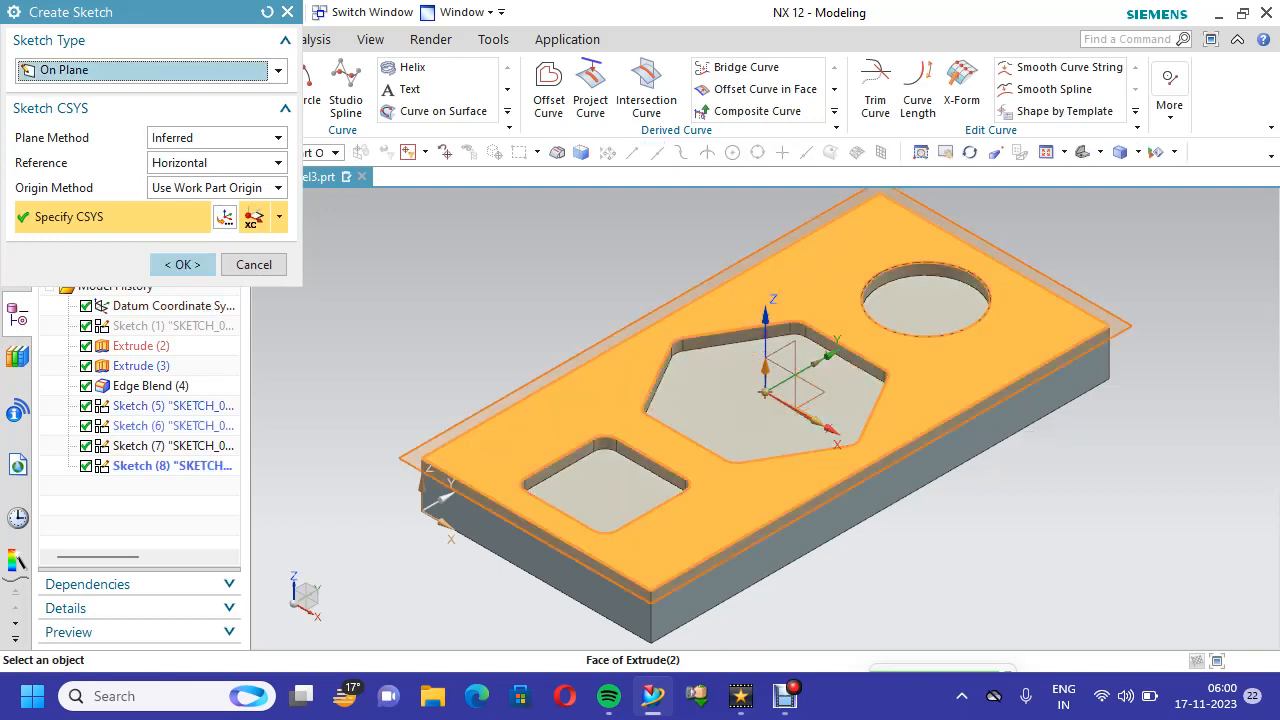
pyautogui.click(182, 264)
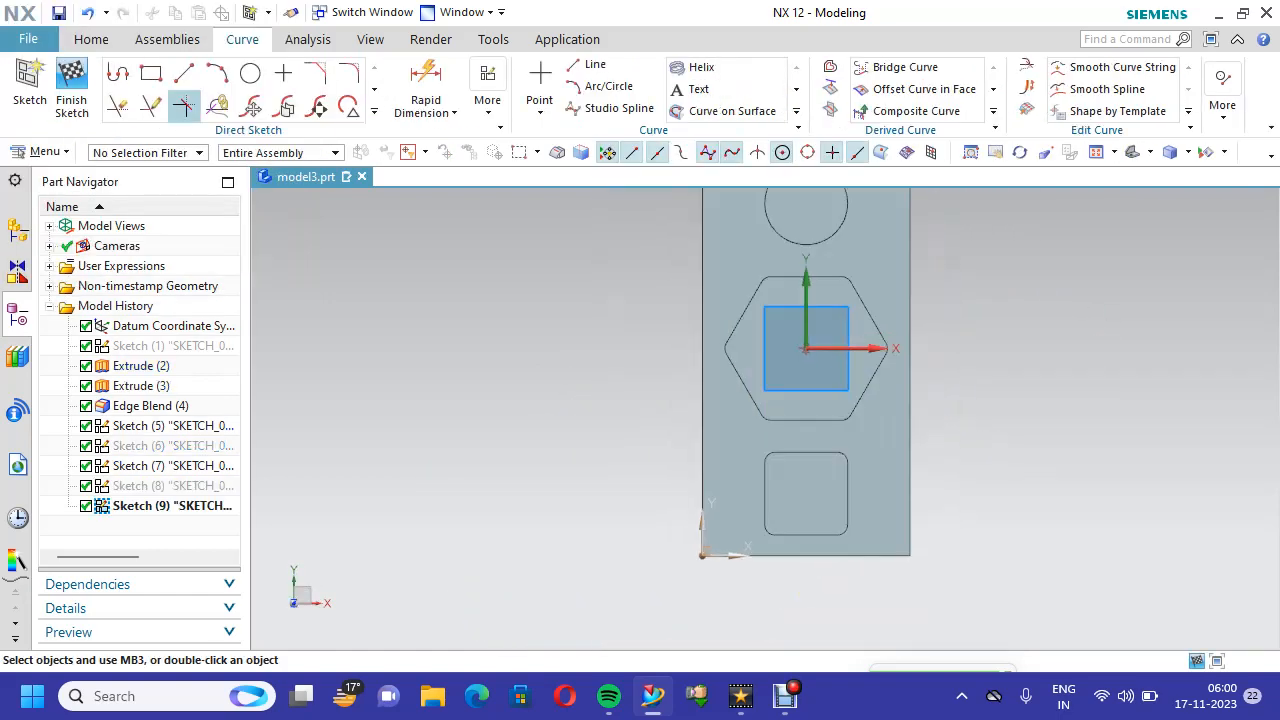
# Draw a vertical and a horizontal line, each 40 mm long, joining the midpoints of the square pocket's opposite edges
pyautogui.click(183, 73)
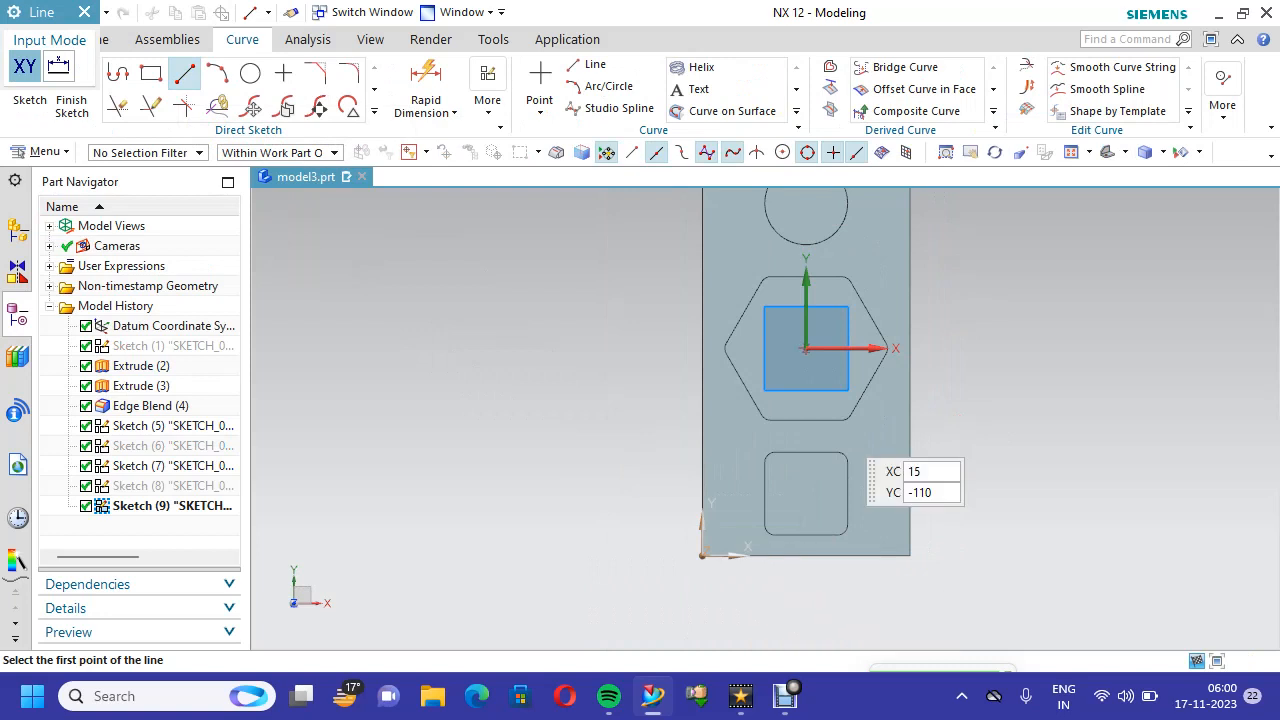
pyautogui.scroll(1, 866, 458)
pyautogui.scroll(2, 866, 458)
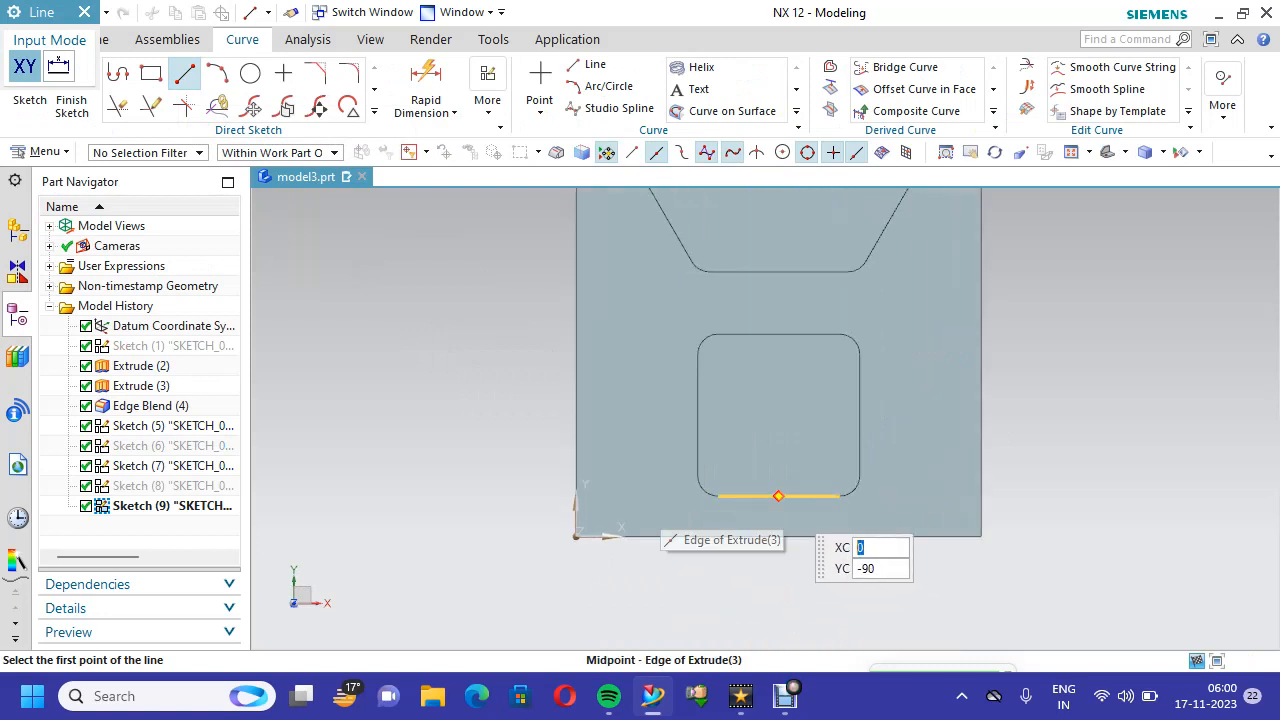
pyautogui.click(778, 495)
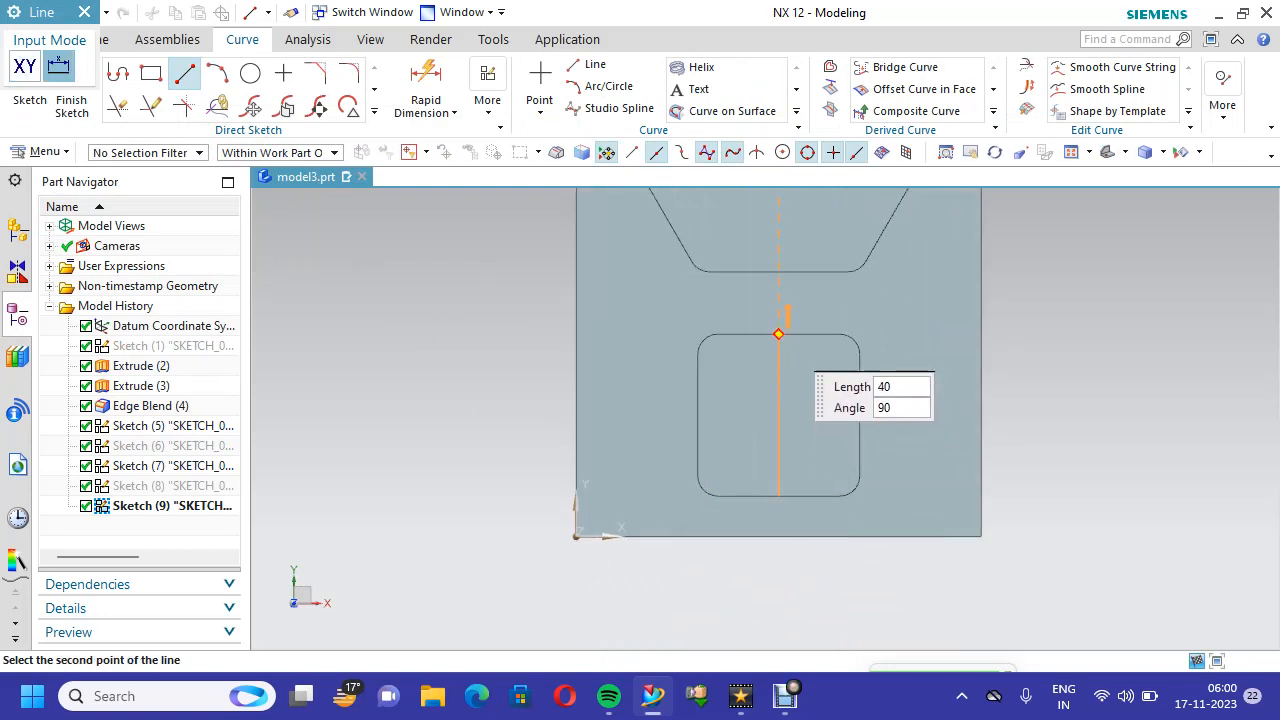
pyautogui.click(778, 334)
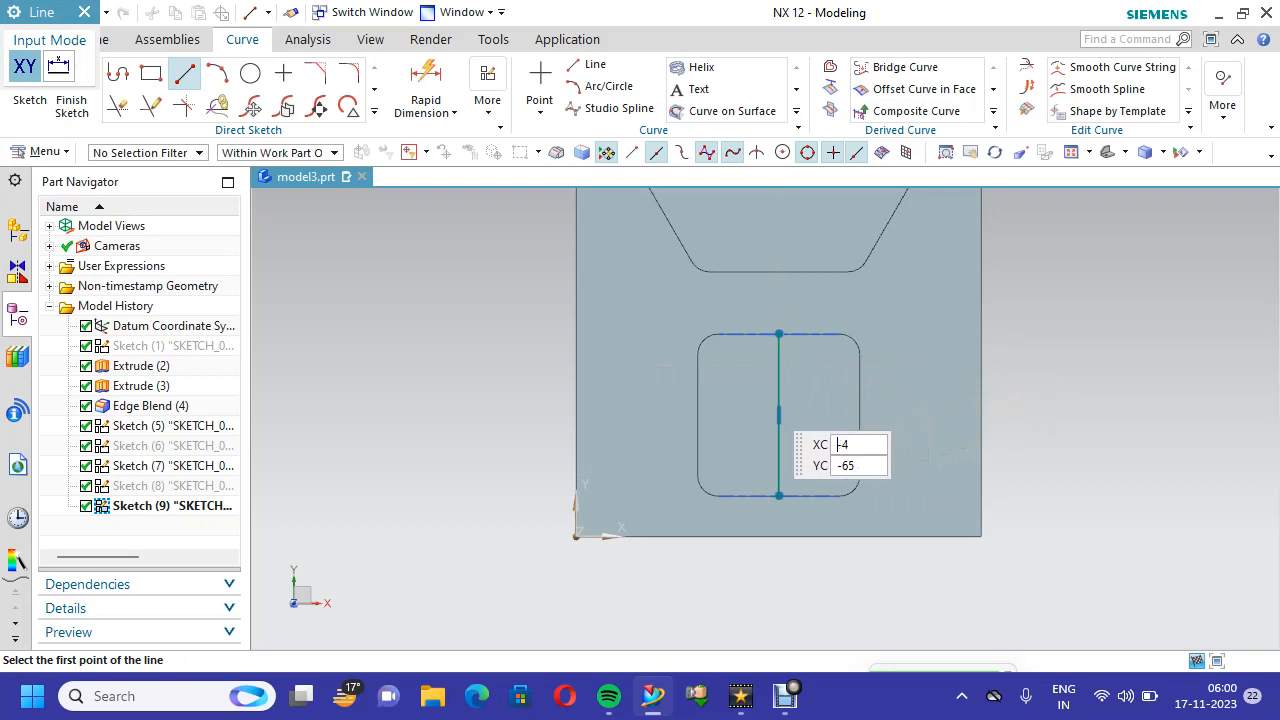
pyautogui.click(697, 415)
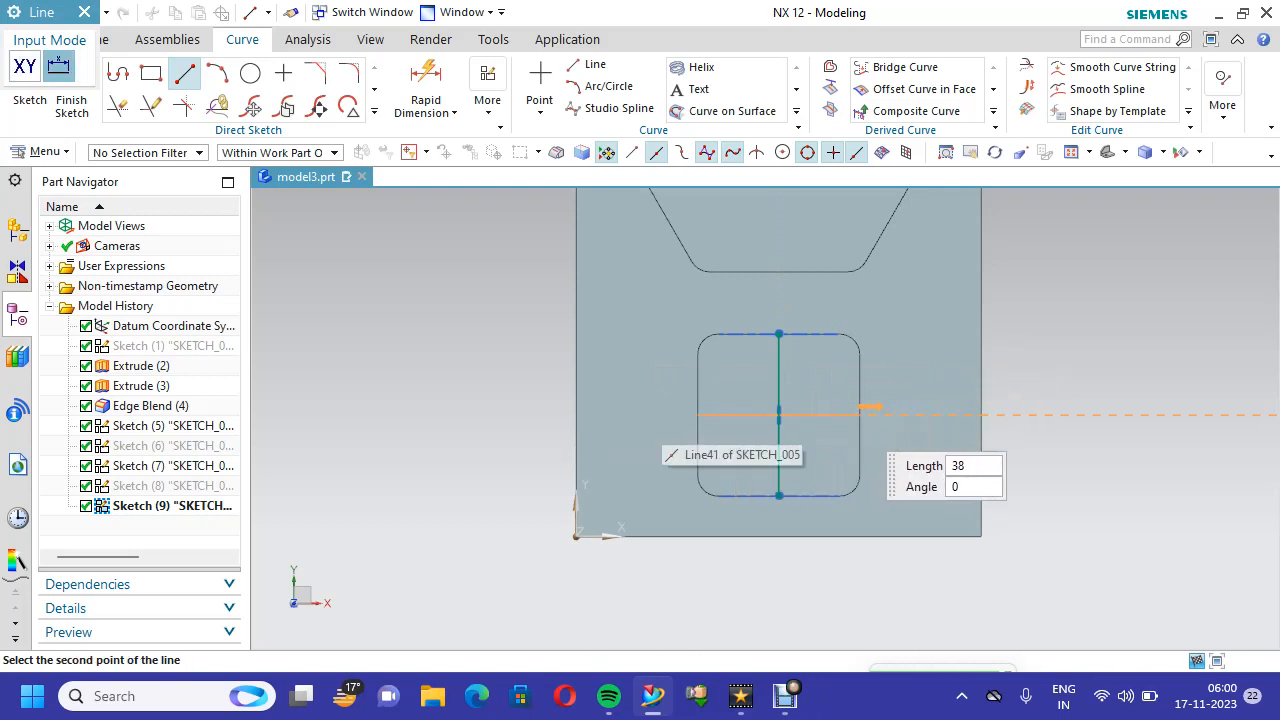
pyautogui.click(860, 415)
# Draw a horizontal line about 78.5 mm long between the hexagonal pocket's side corners and a vertical line from its lower edge's midpoint to the centre
pyautogui.scroll(-3, 984, 408)
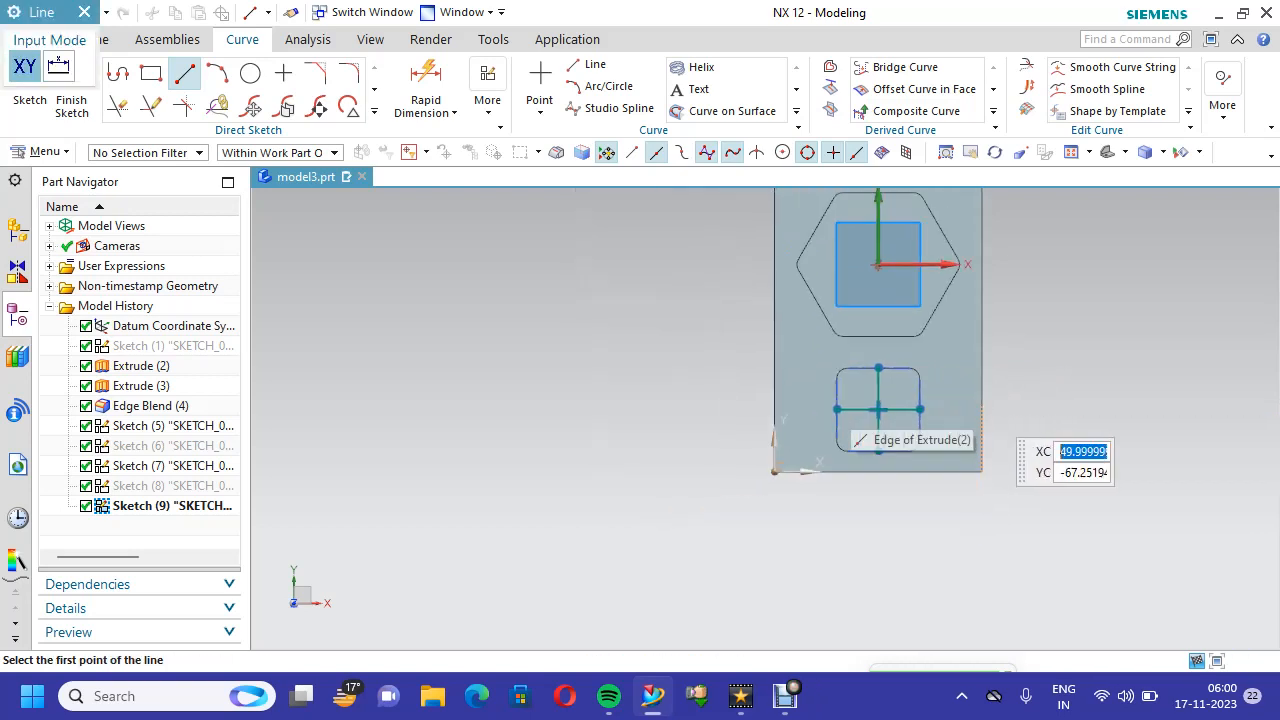
pyautogui.scroll(2, 1067, 254)
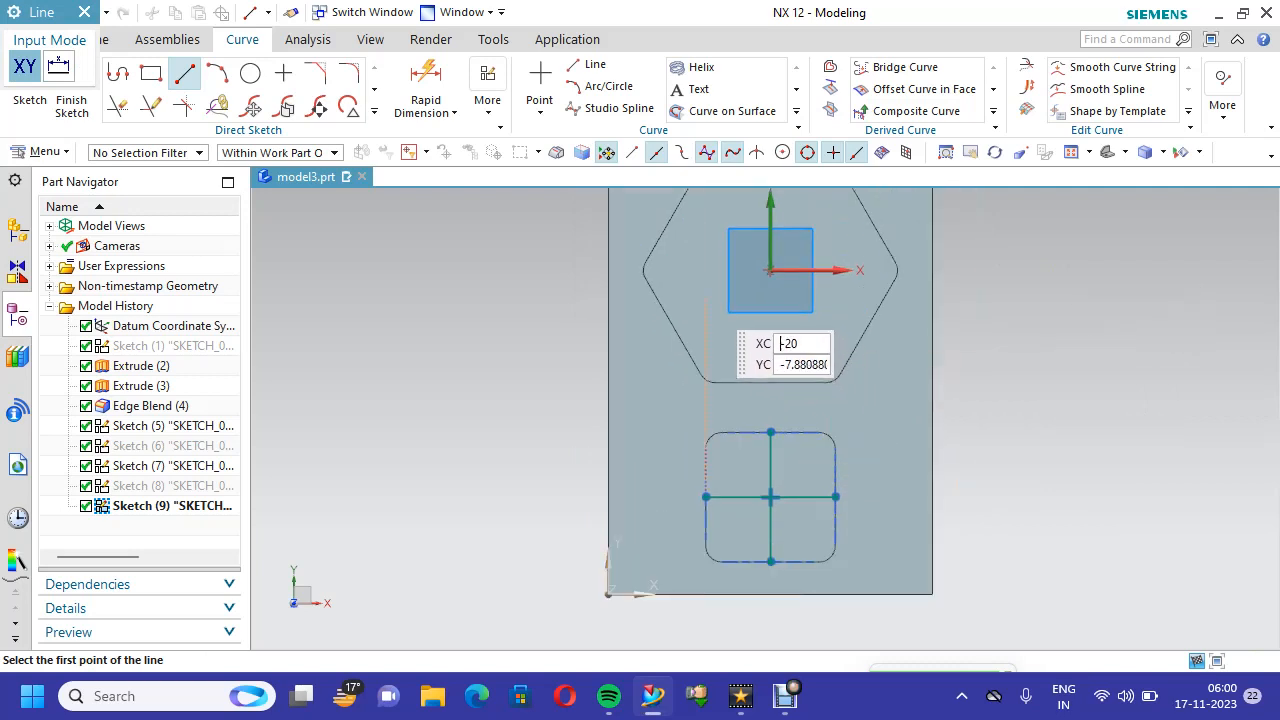
pyautogui.scroll(1, 760, 330)
pyautogui.scroll(1, 705, 312)
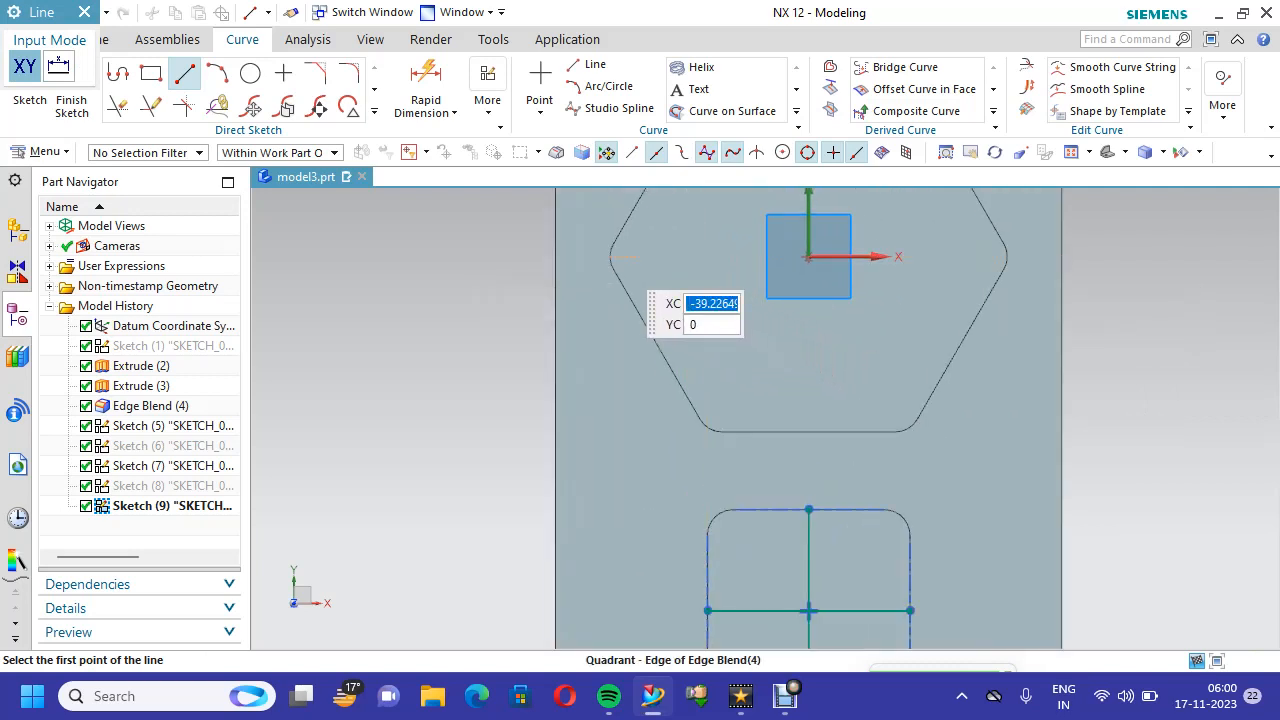
pyautogui.click(610, 256)
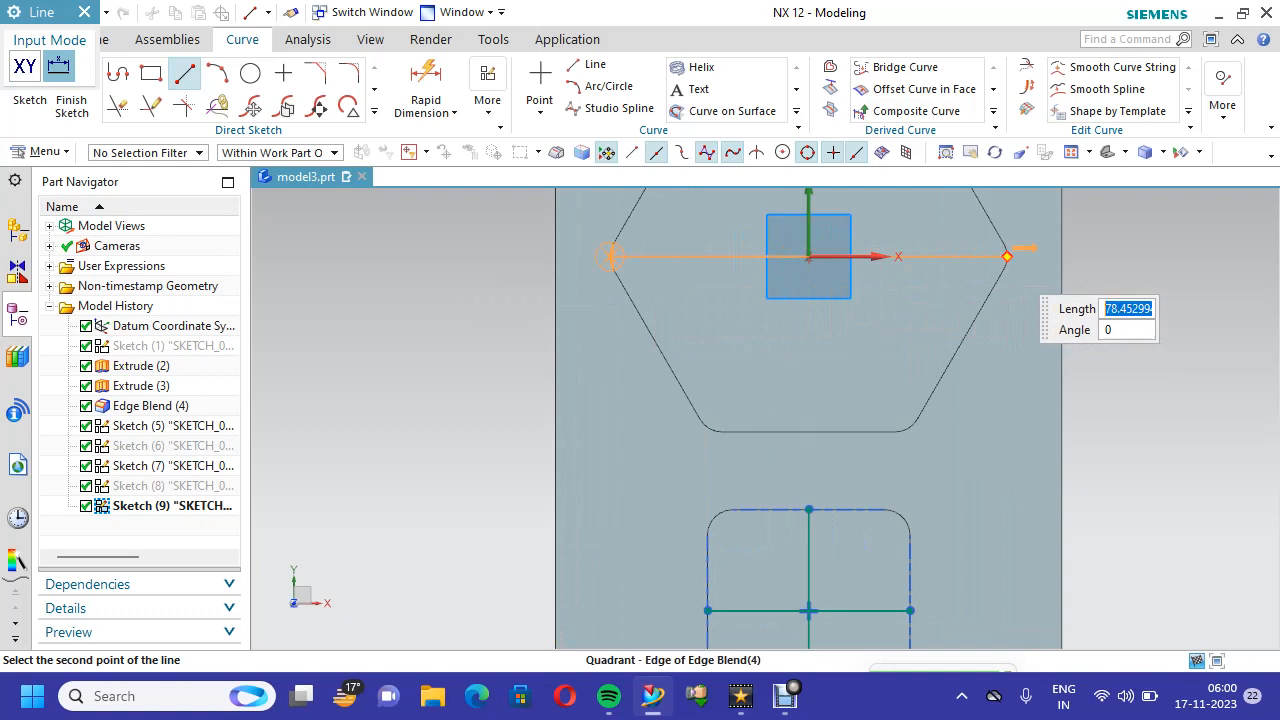
pyautogui.click(1007, 256)
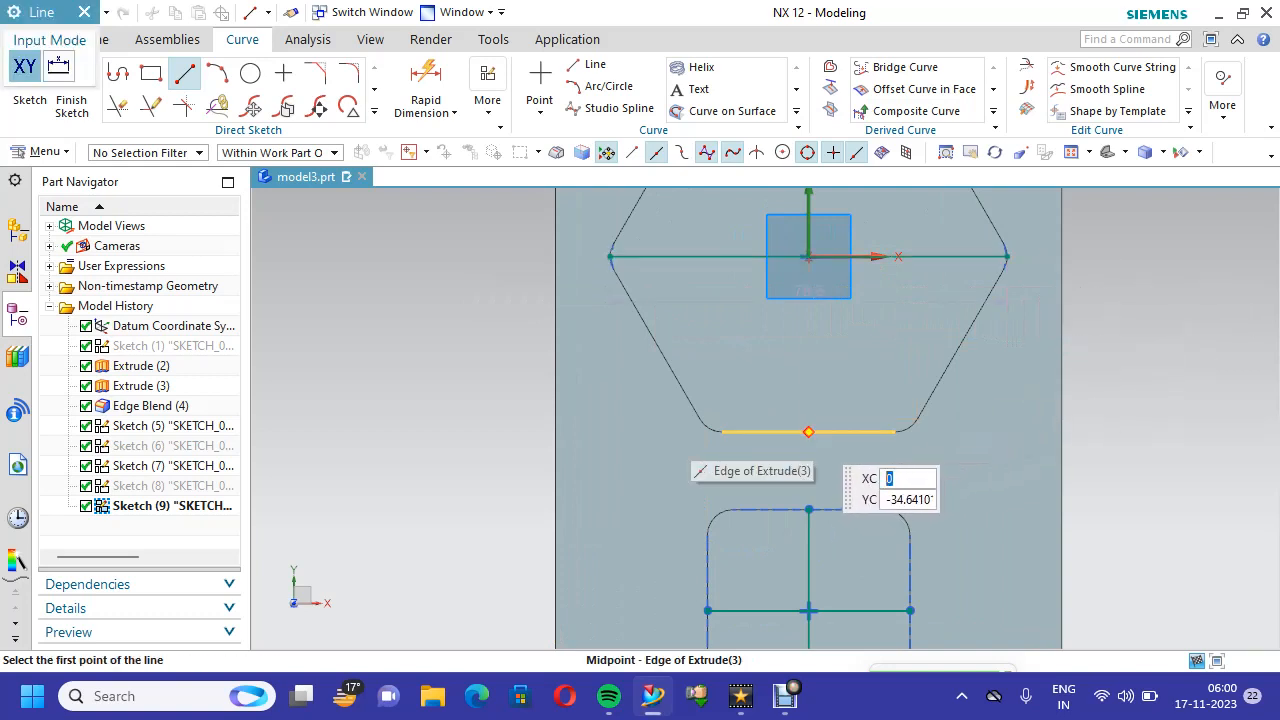
pyautogui.click(808, 431)
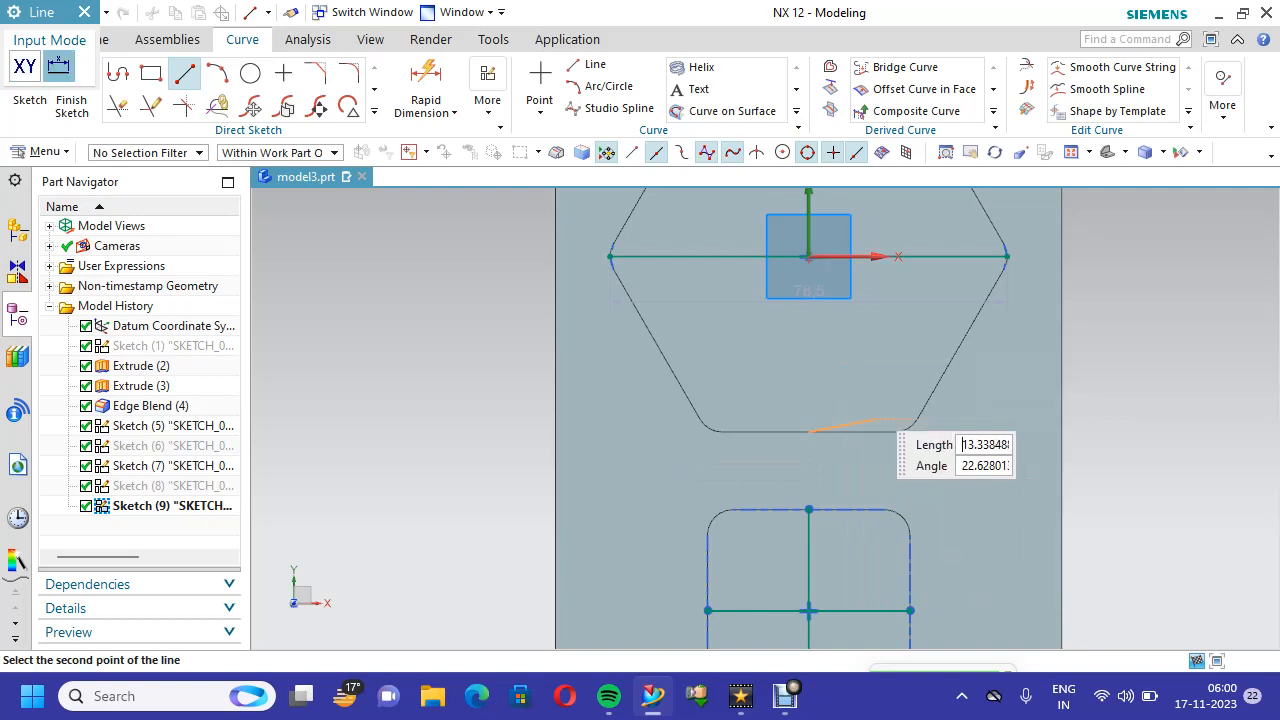
pyautogui.click(808, 257)
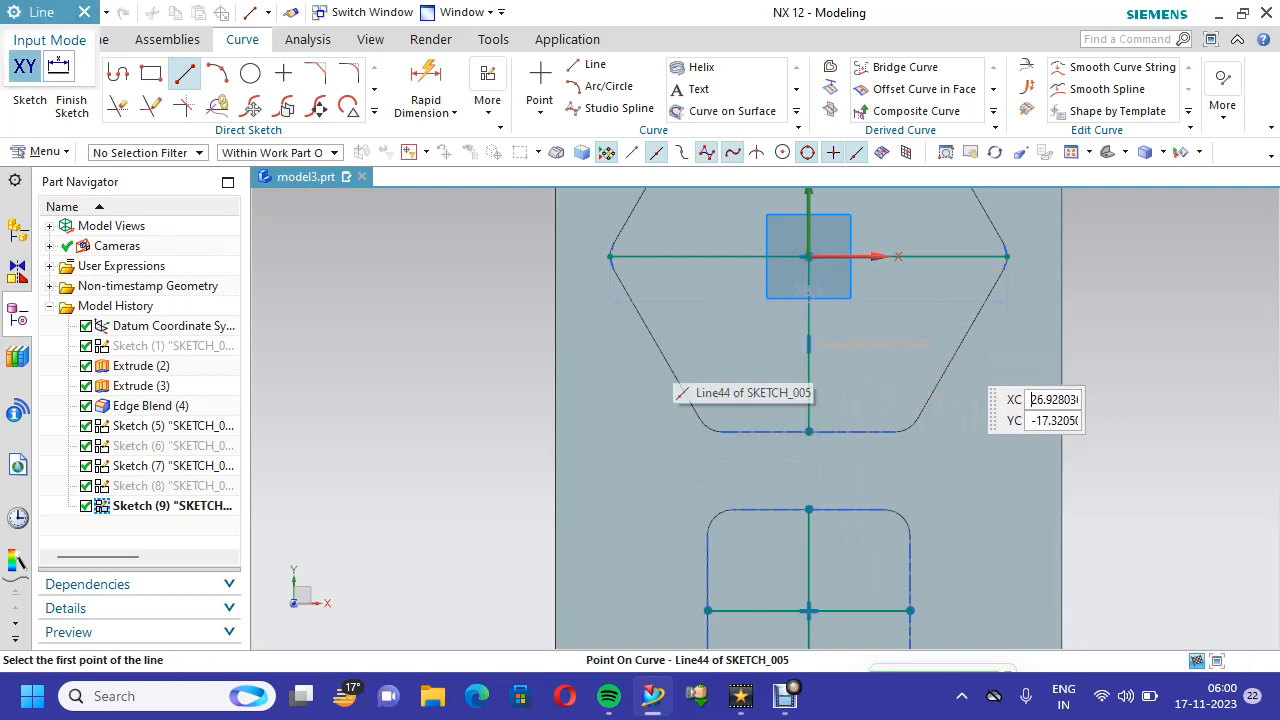
# Draw a 40 mm horizontal line between the circular pocket's opposite quadrant points and finish the sketch
pyautogui.scroll(-1, 1143, 357)
pyautogui.scroll(-1, 1143, 360)
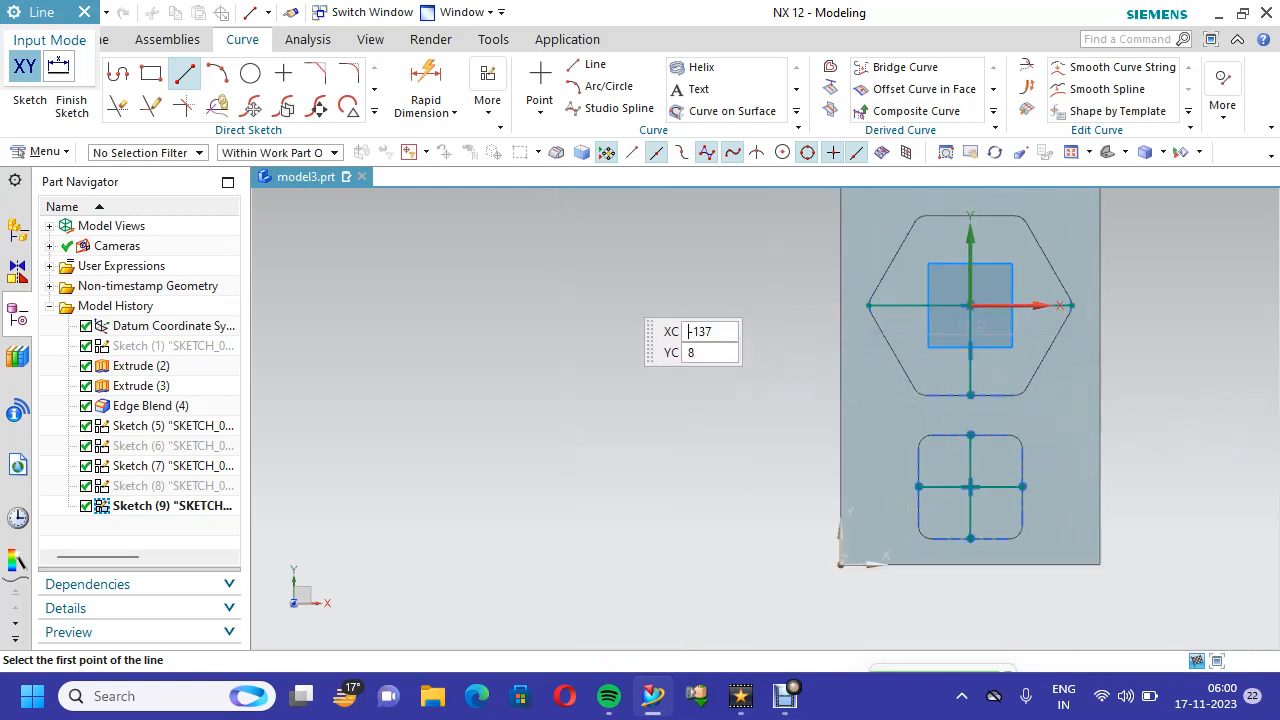
pyautogui.rightClick(604, 325)
pyautogui.click(638, 351)
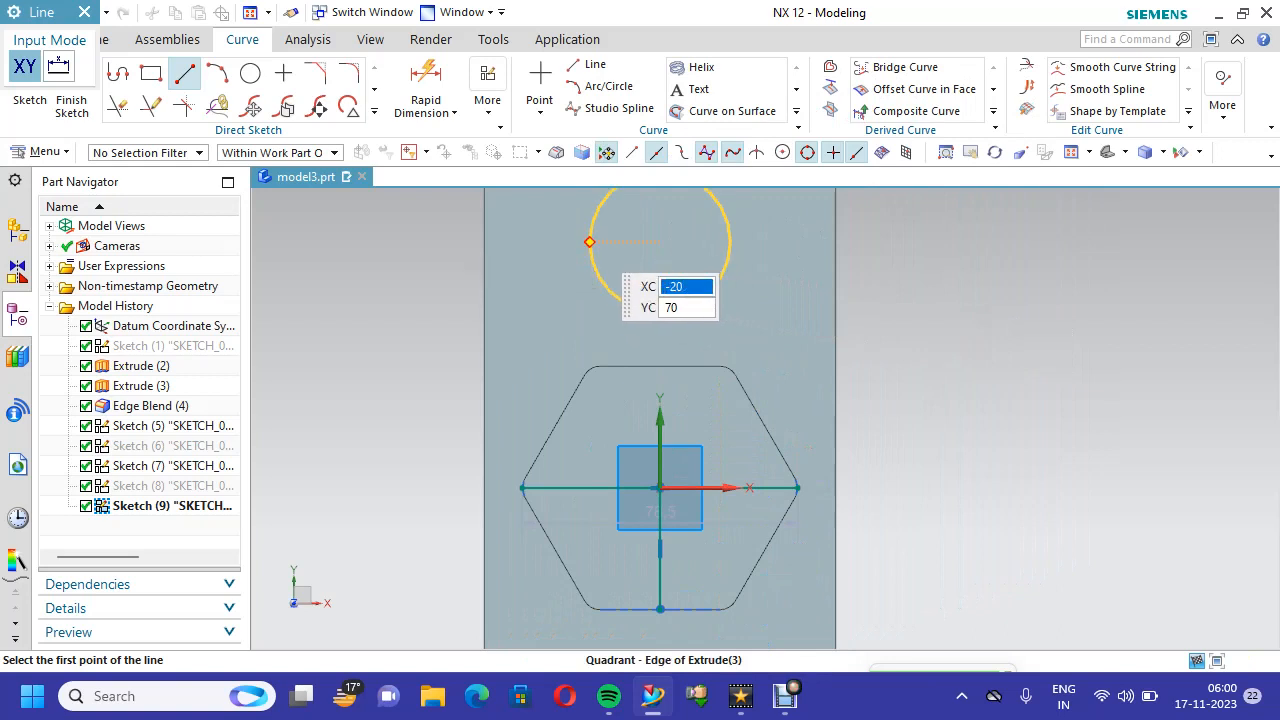
pyautogui.click(590, 243)
pyautogui.click(745, 254)
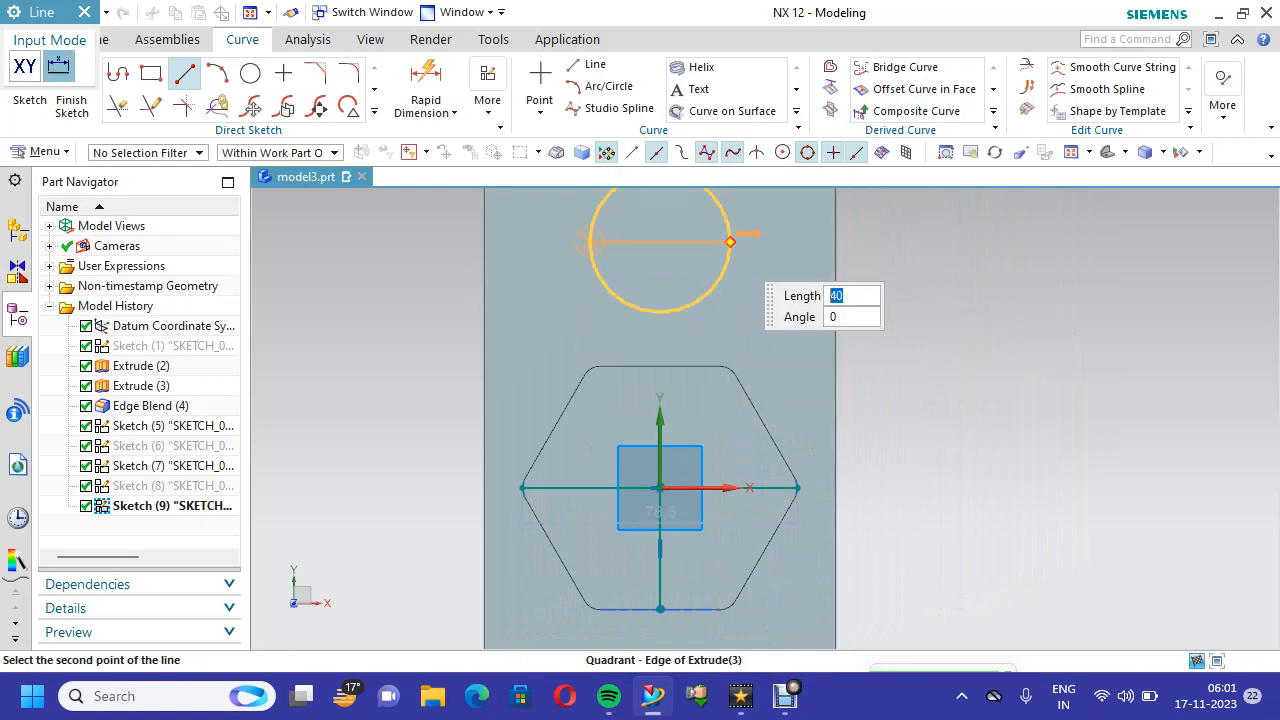
pyautogui.click(730, 242)
pyautogui.scroll(-3, 922, 315)
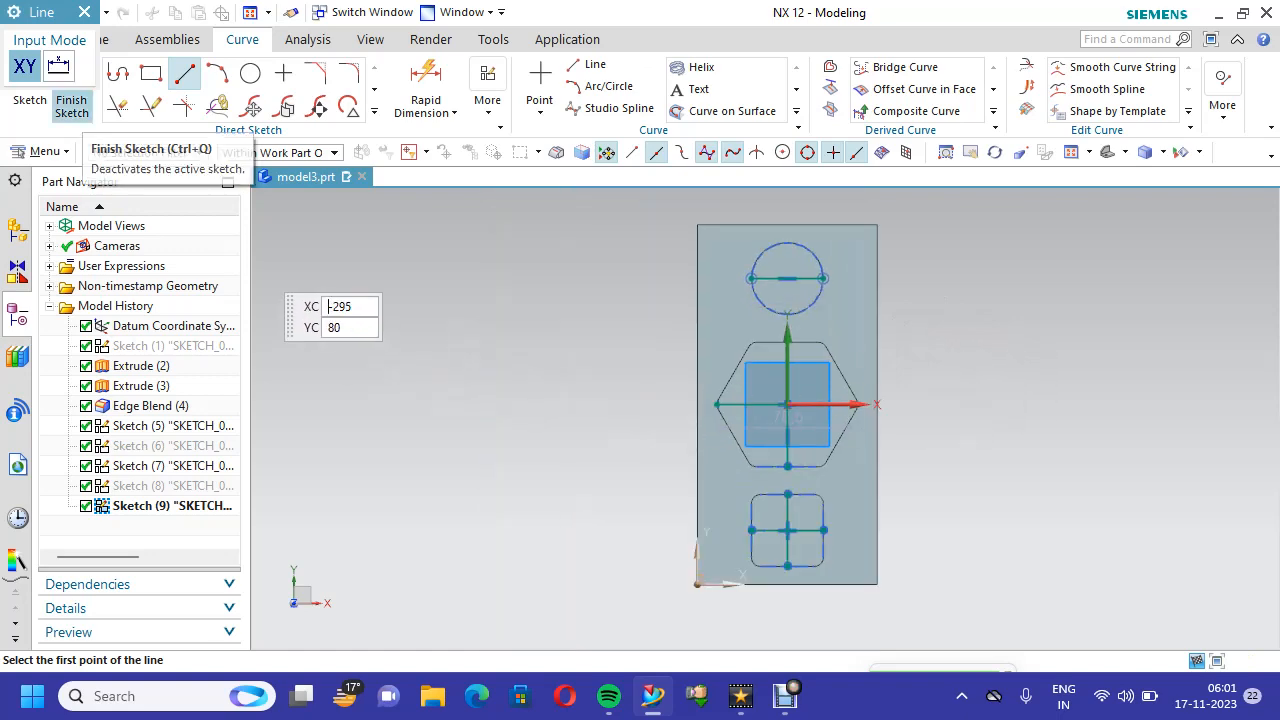
pyautogui.click(71, 105)
# Using legacy Extract Curve for edge curves, pick the square pocket's lower and +X side top edges and the rounded corner edge between them
pyautogui.scroll(3, 668, 455)
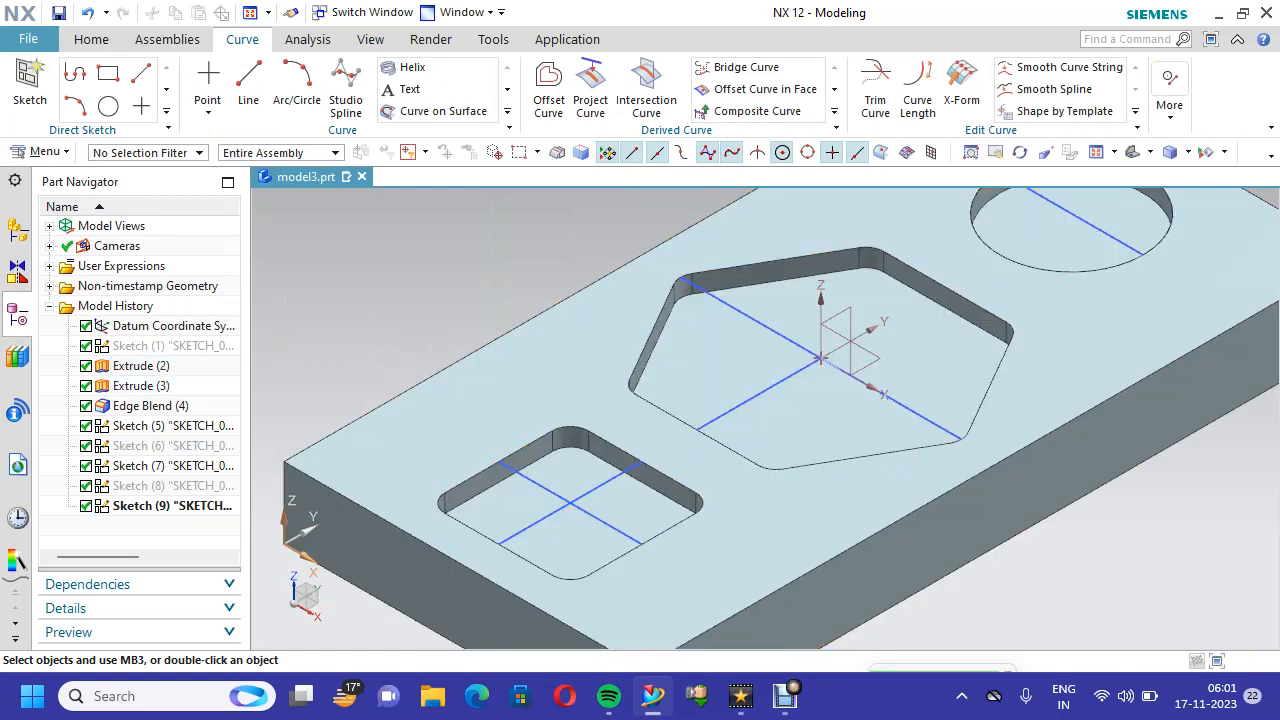
pyautogui.scroll(2, 653, 562)
pyautogui.rightClick(395, 234)
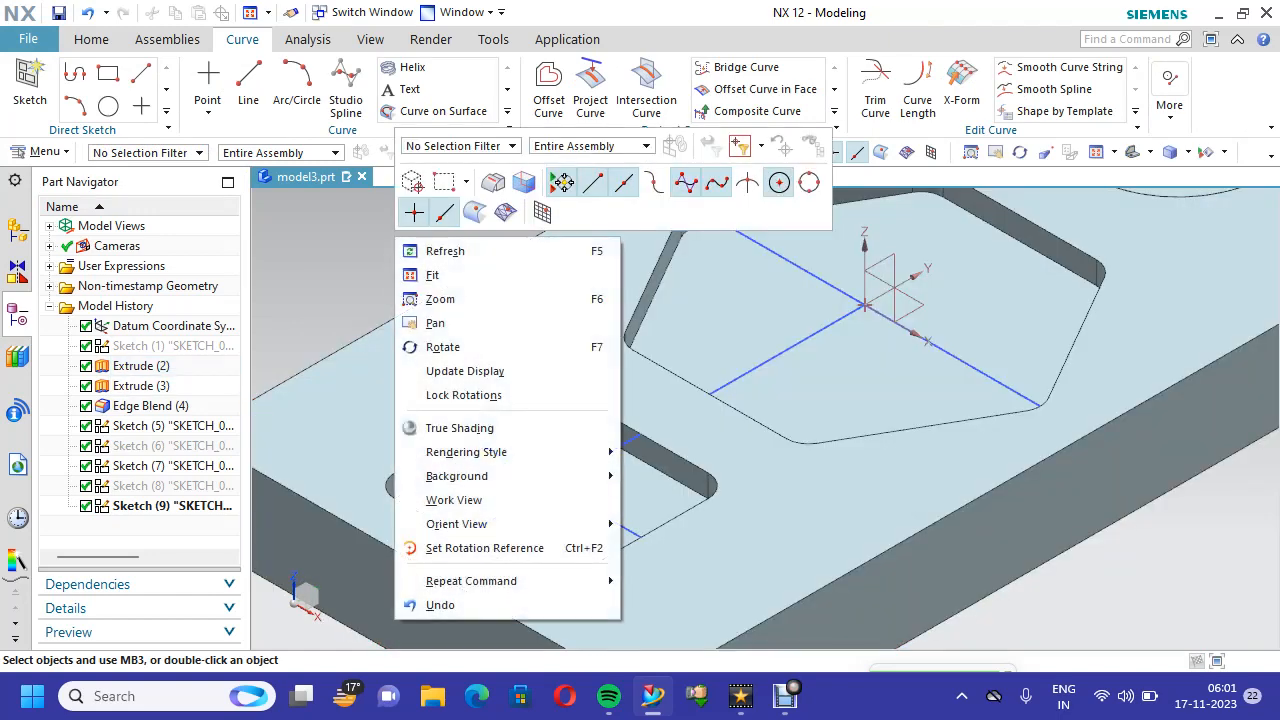
pyautogui.click(430, 275)
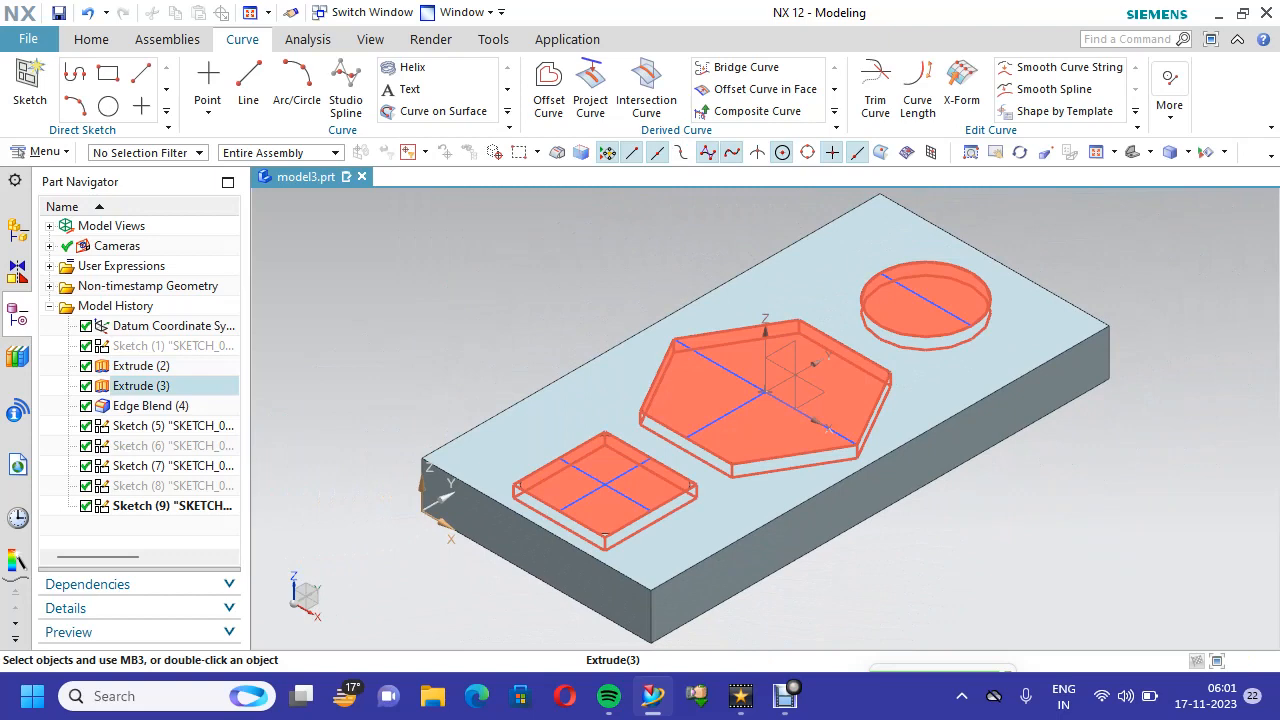
pyautogui.scroll(2, 589, 517)
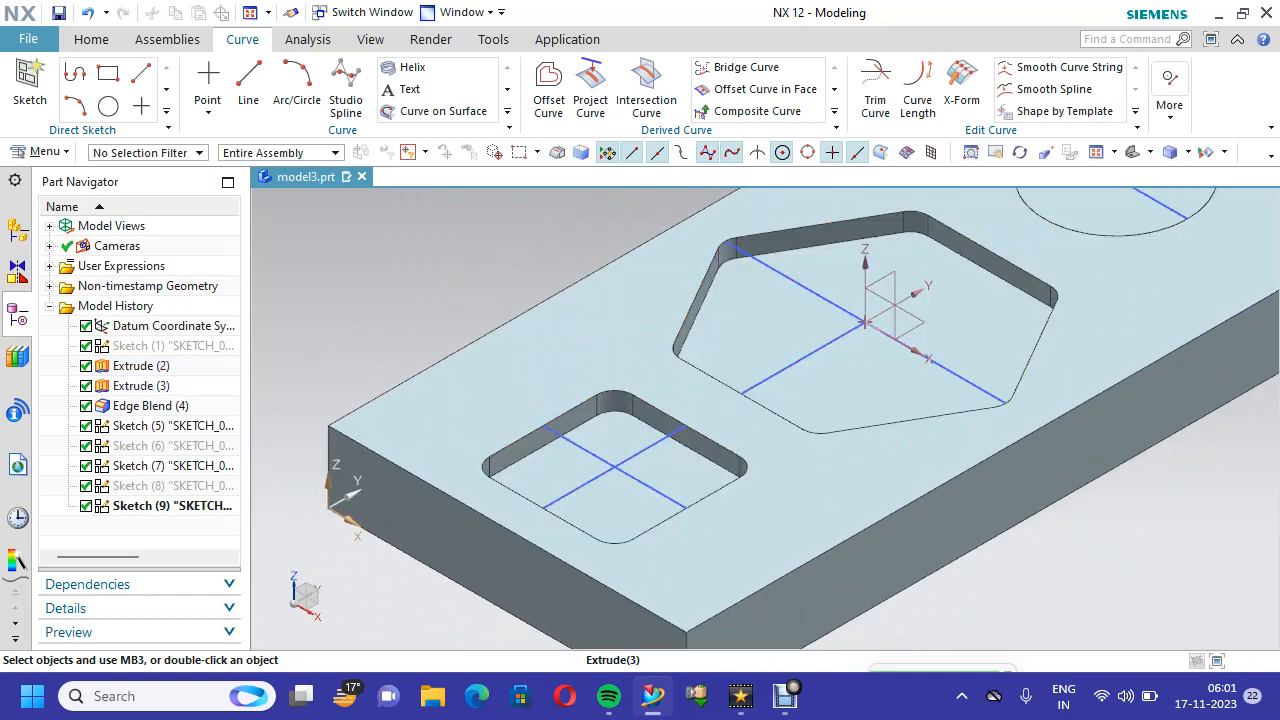
pyautogui.scroll(-1, 602, 560)
pyautogui.scroll(2, 602, 560)
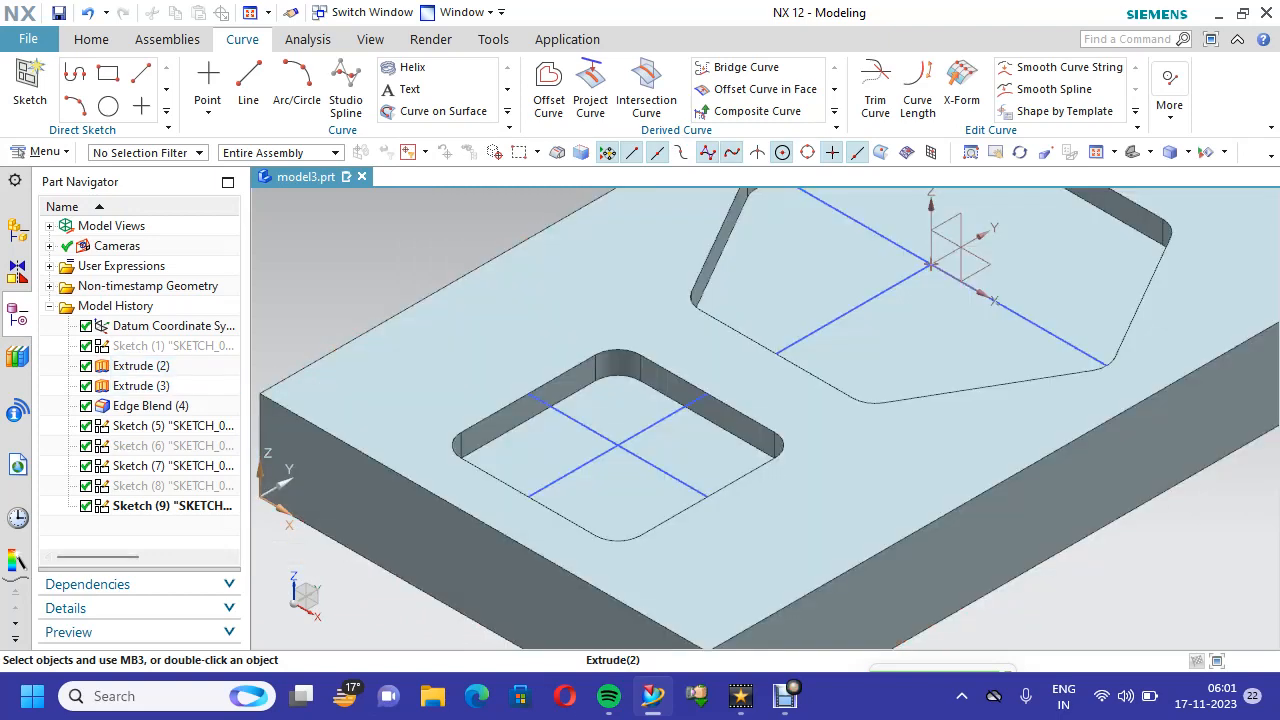
pyautogui.click(40, 152)
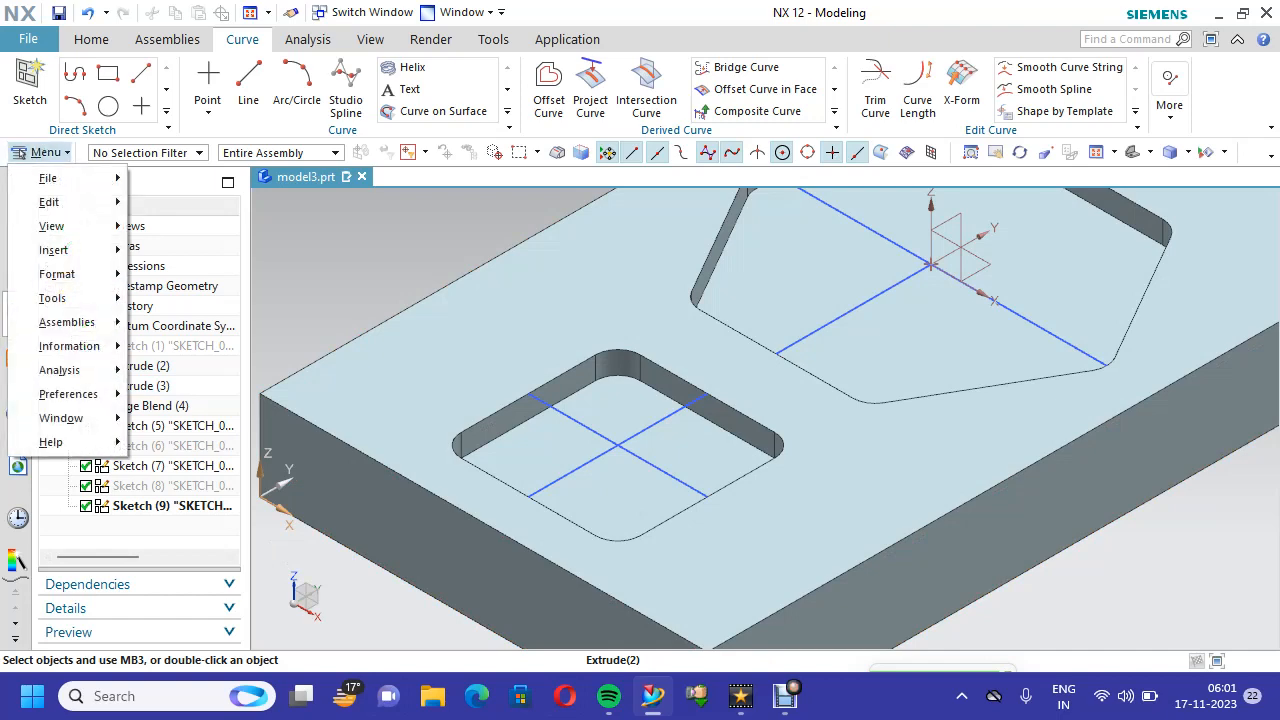
pyautogui.moveTo(60, 250)
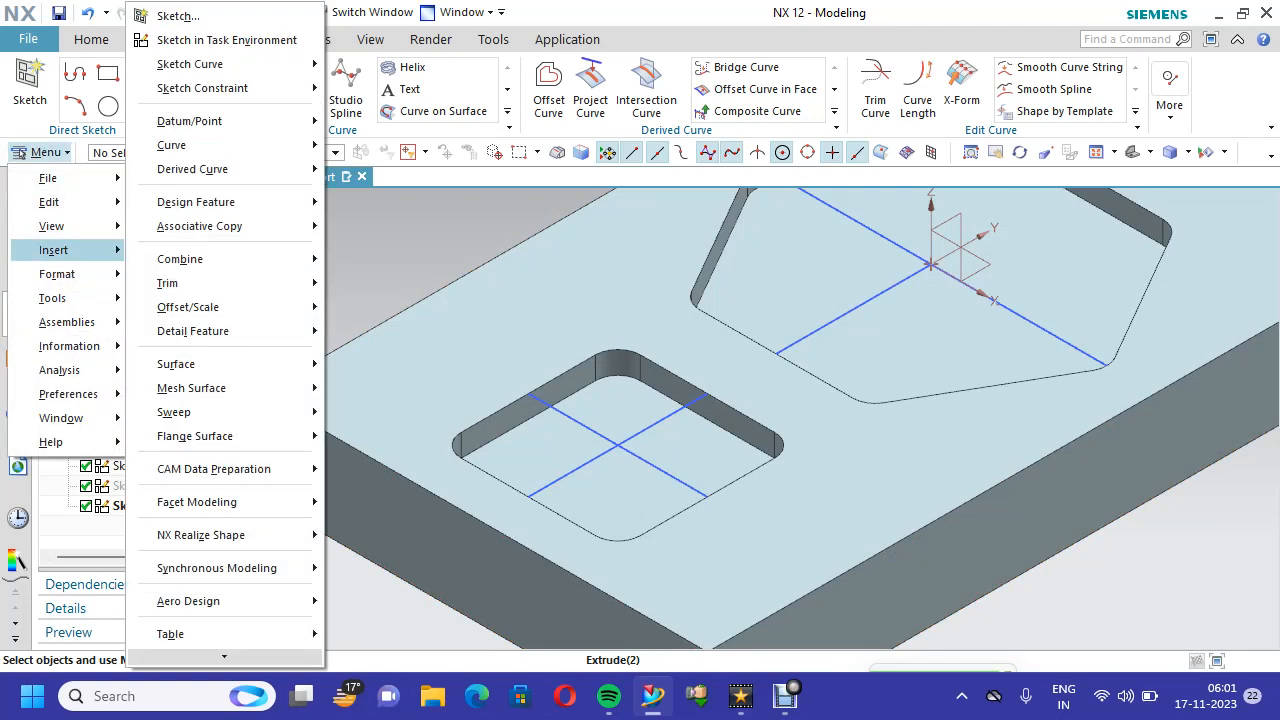
pyautogui.moveTo(192, 169)
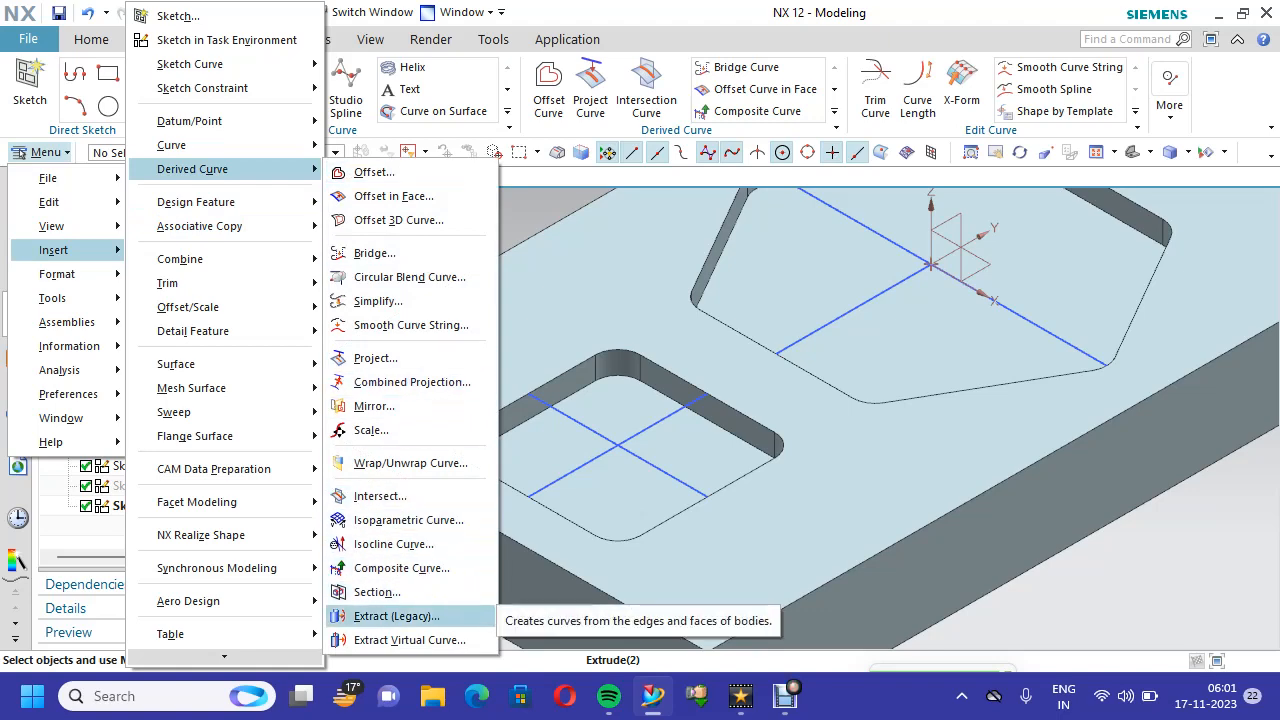
pyautogui.click(396, 616)
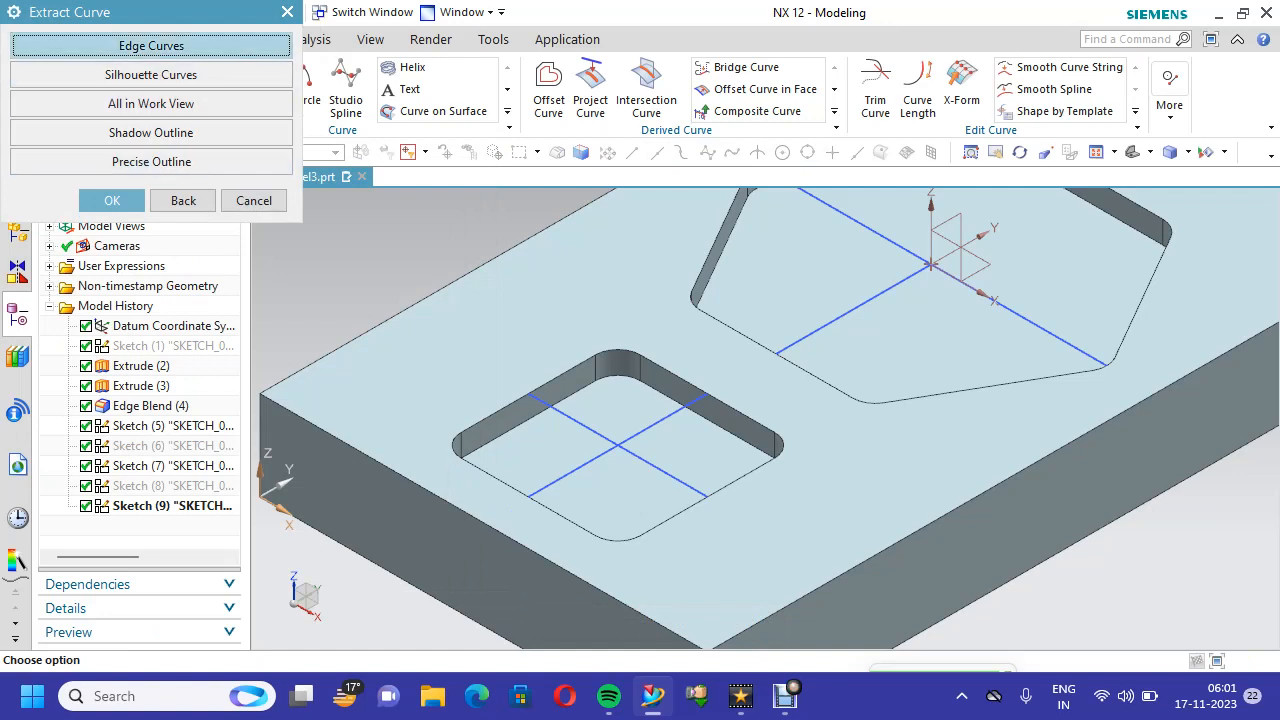
pyautogui.click(151, 45)
pyautogui.scroll(3, 517, 594)
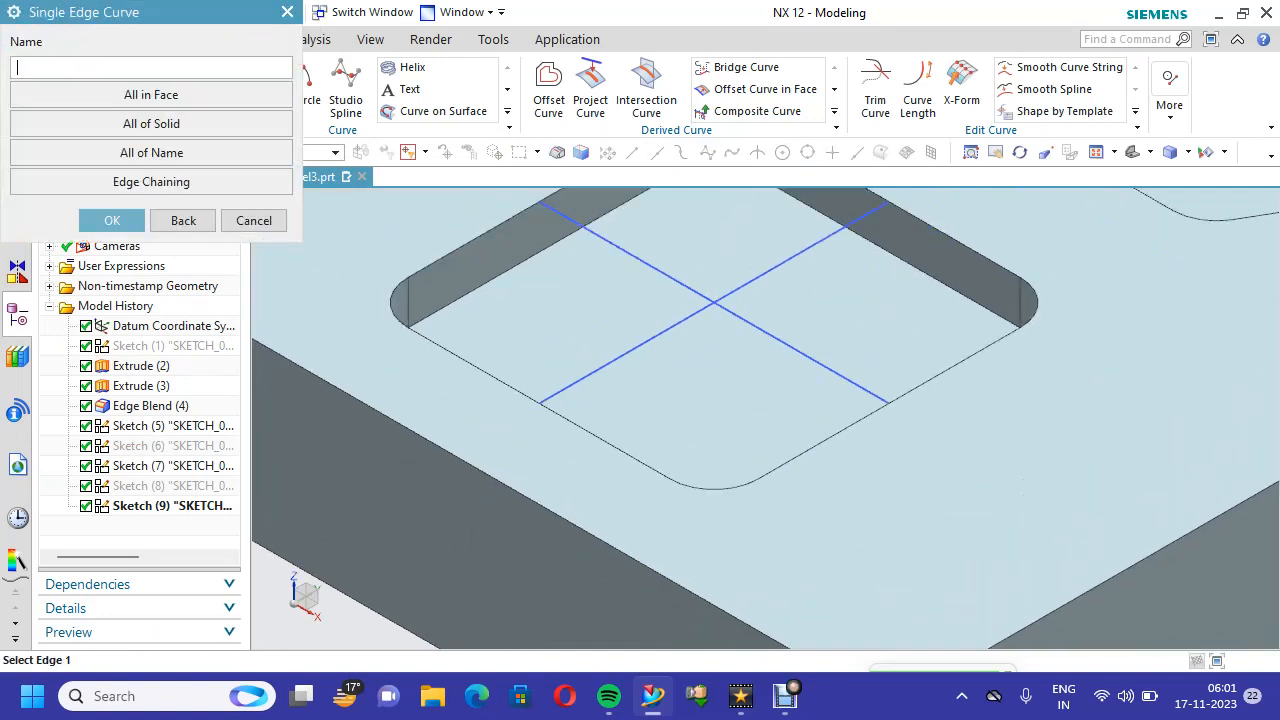
pyautogui.click(640, 461)
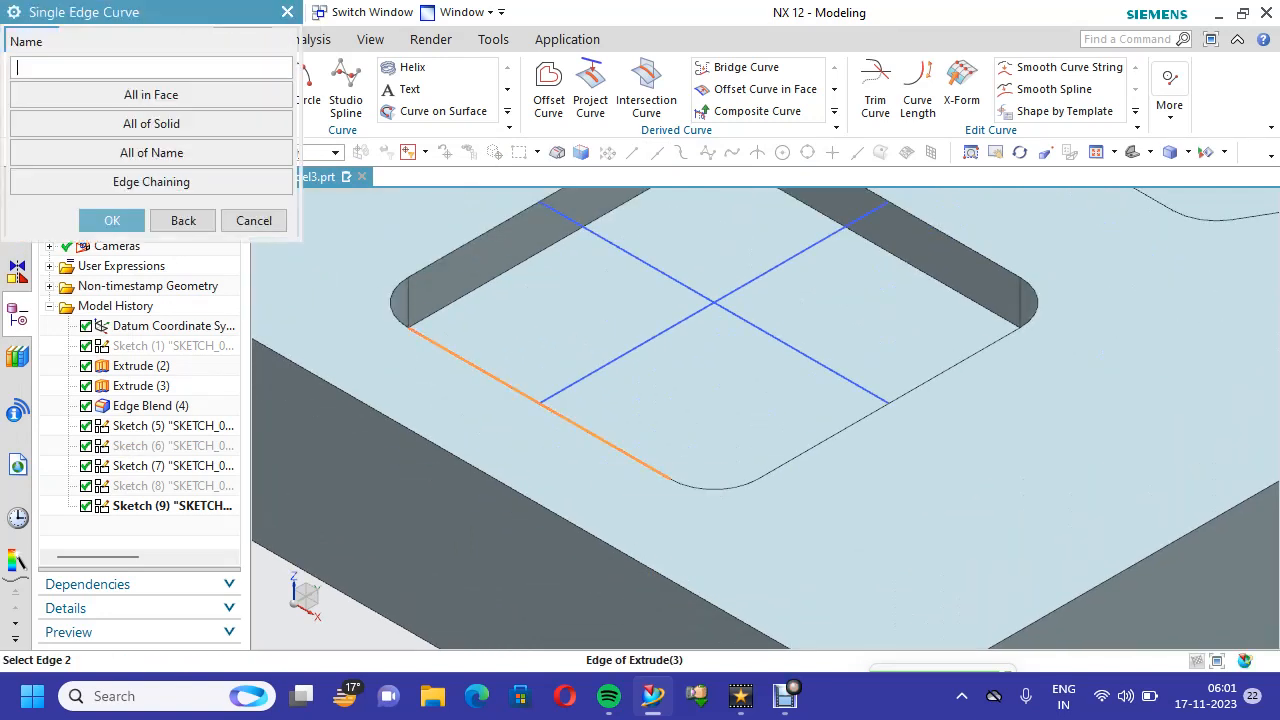
pyautogui.click(713, 487)
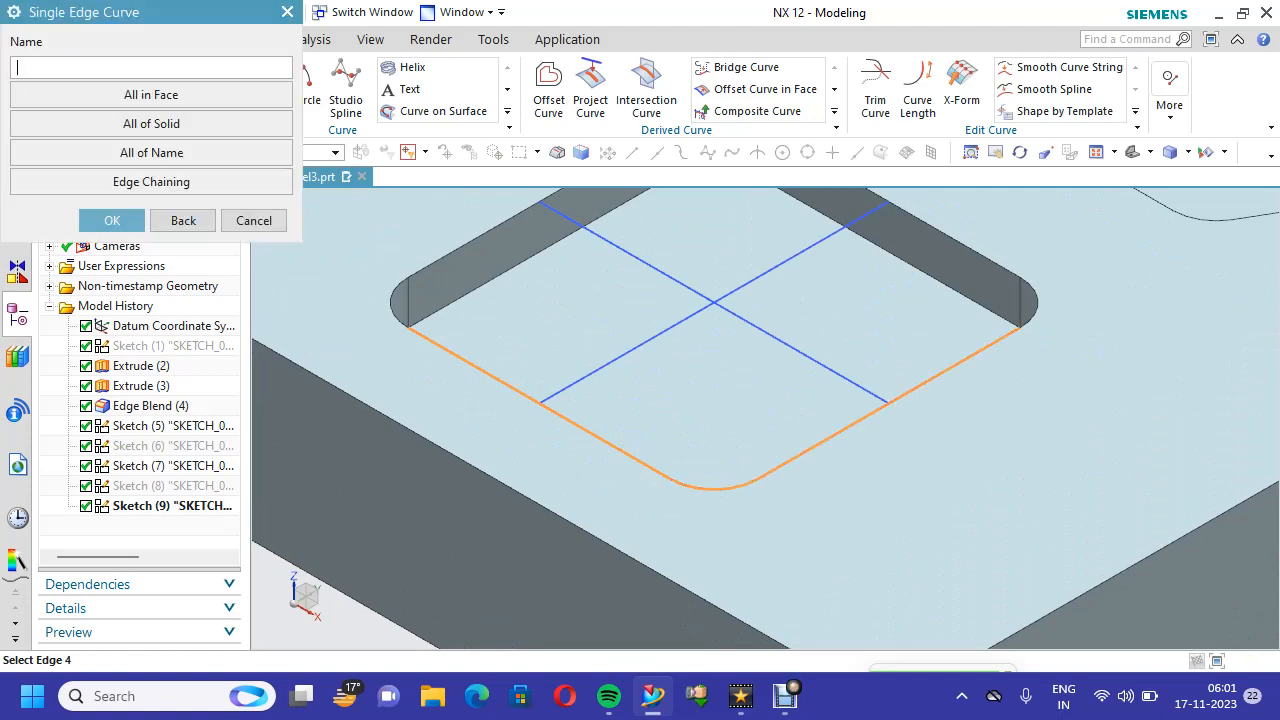
# Add the hexagonal pocket's lower top edge, the adjoining slanted edge on the +X side and their rounded corner edges to the extraction
pyautogui.scroll(-6, 965, 428)
pyautogui.scroll(3, 1100, 390)
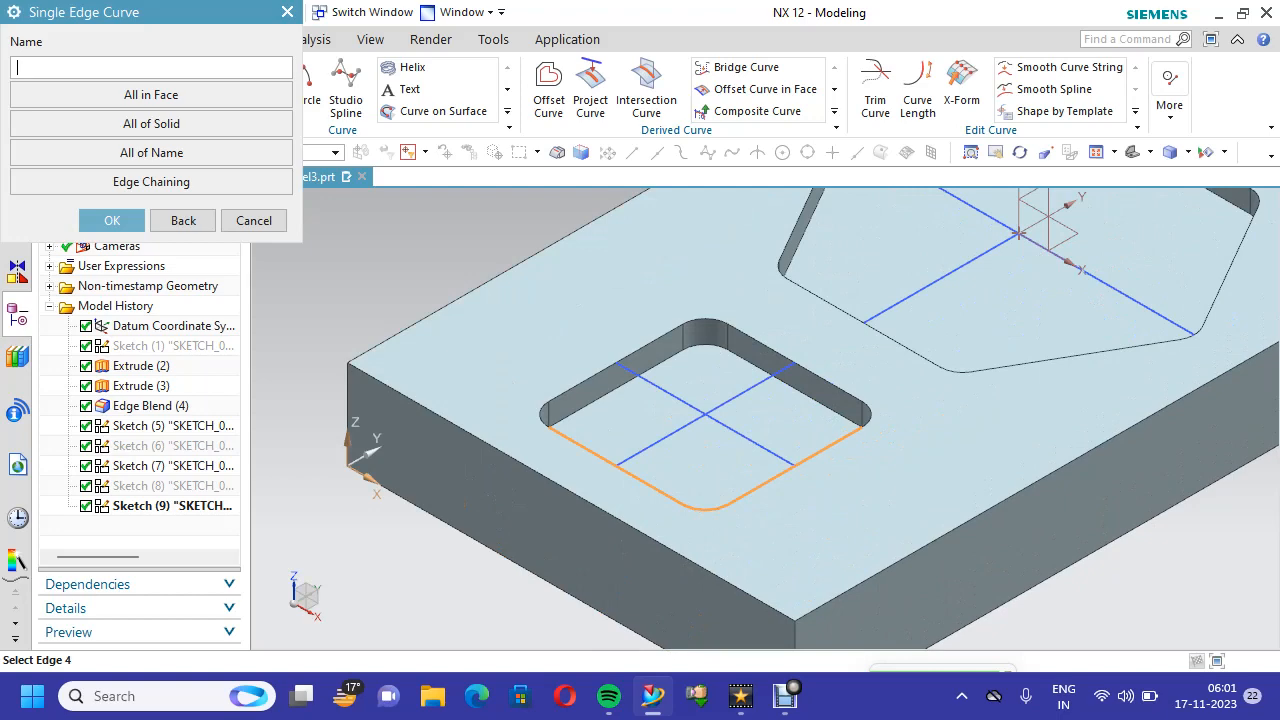
pyautogui.click(895, 345)
pyautogui.scroll(3, 1205, 337)
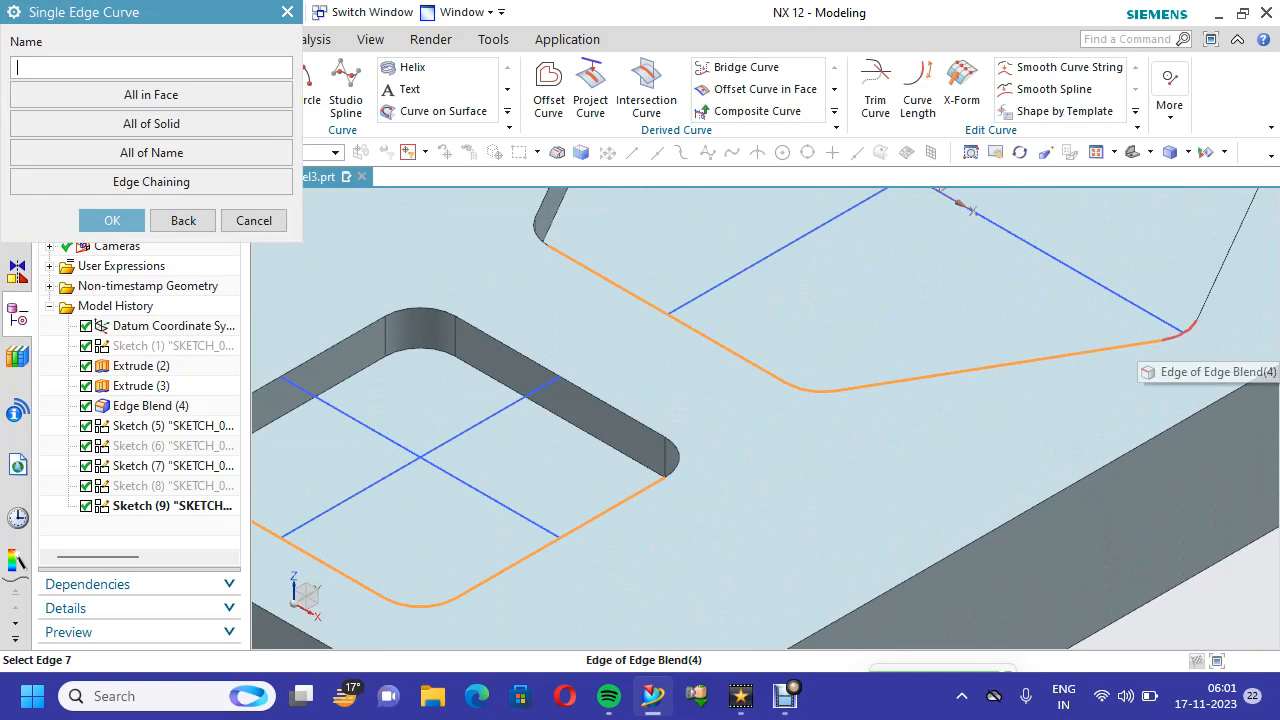
pyautogui.scroll(-3, 1130, 371)
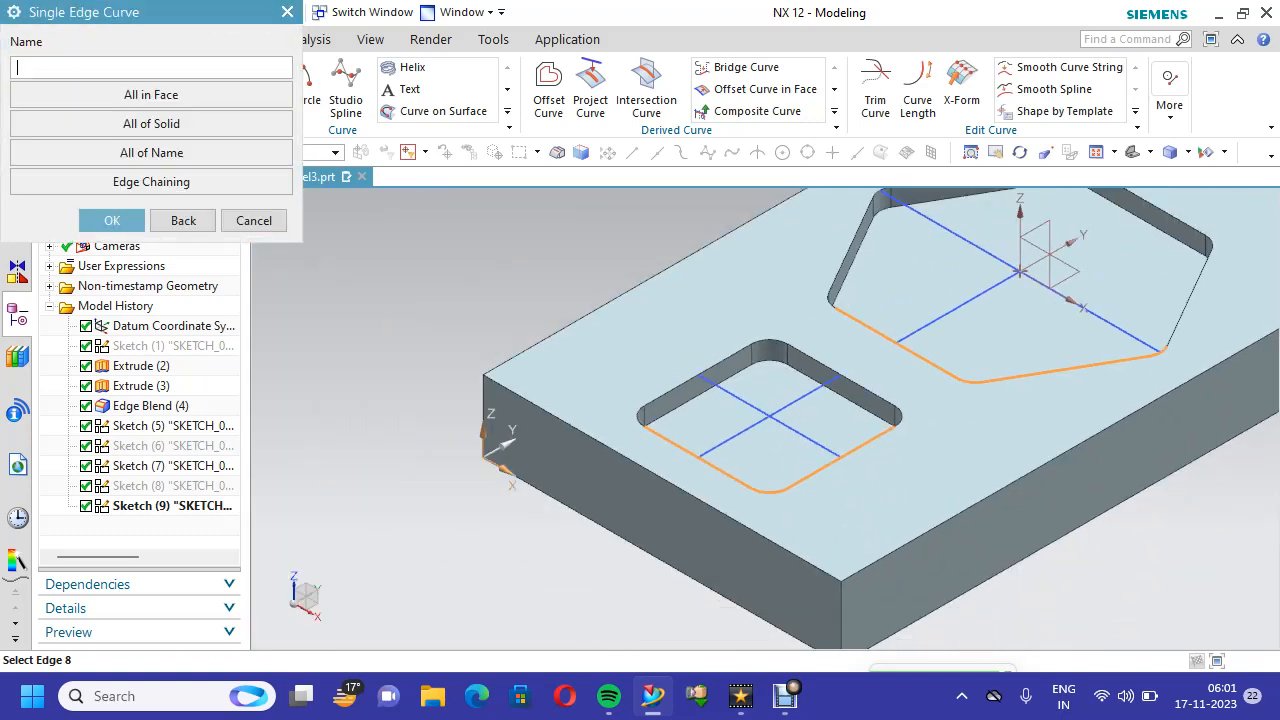
# Add the circular pocket's top edge and extract all the selected edges as curves
pyautogui.scroll(-4, 415, 270)
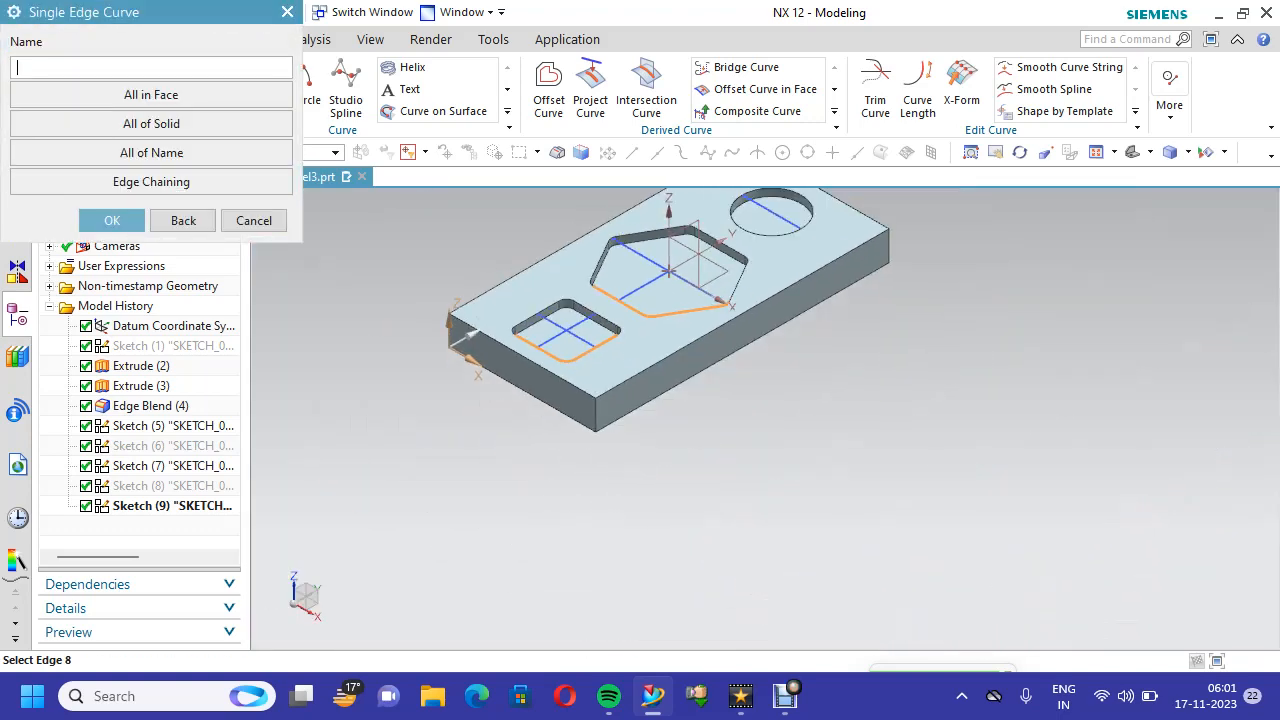
pyautogui.scroll(3, 985, 205)
pyautogui.click(690, 236)
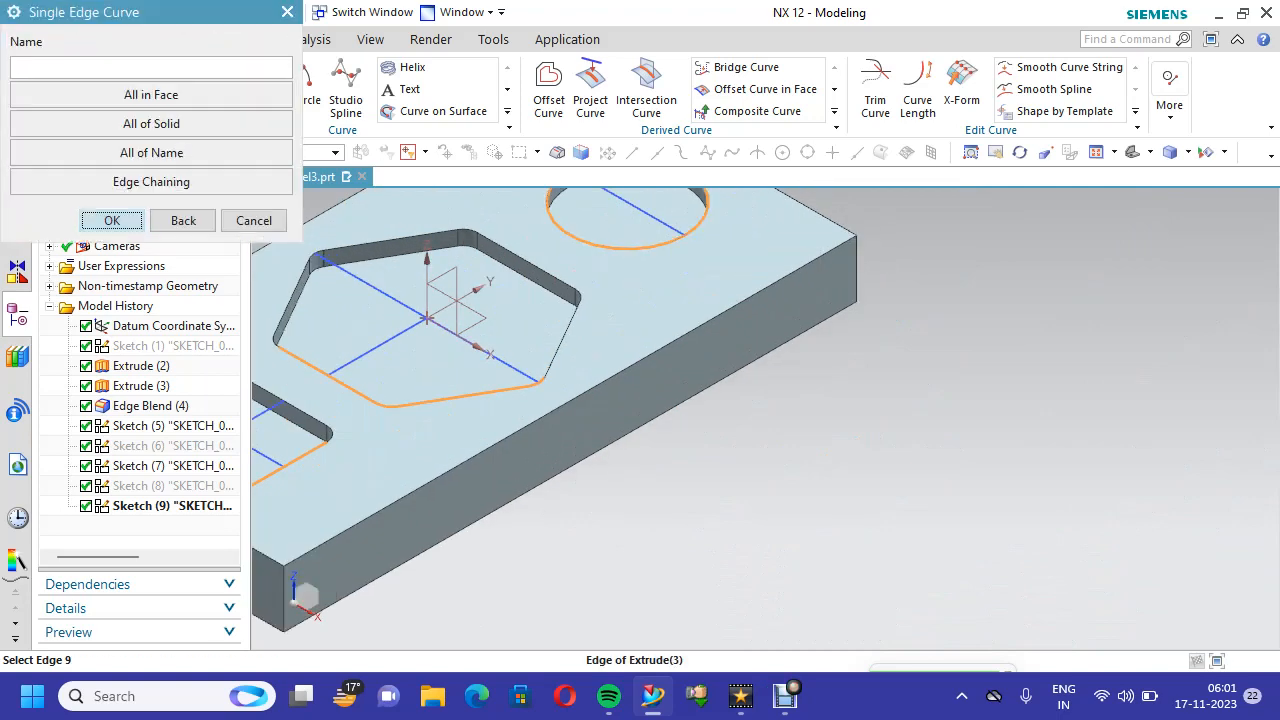
pyautogui.press('Return')
pyautogui.click(254, 201)
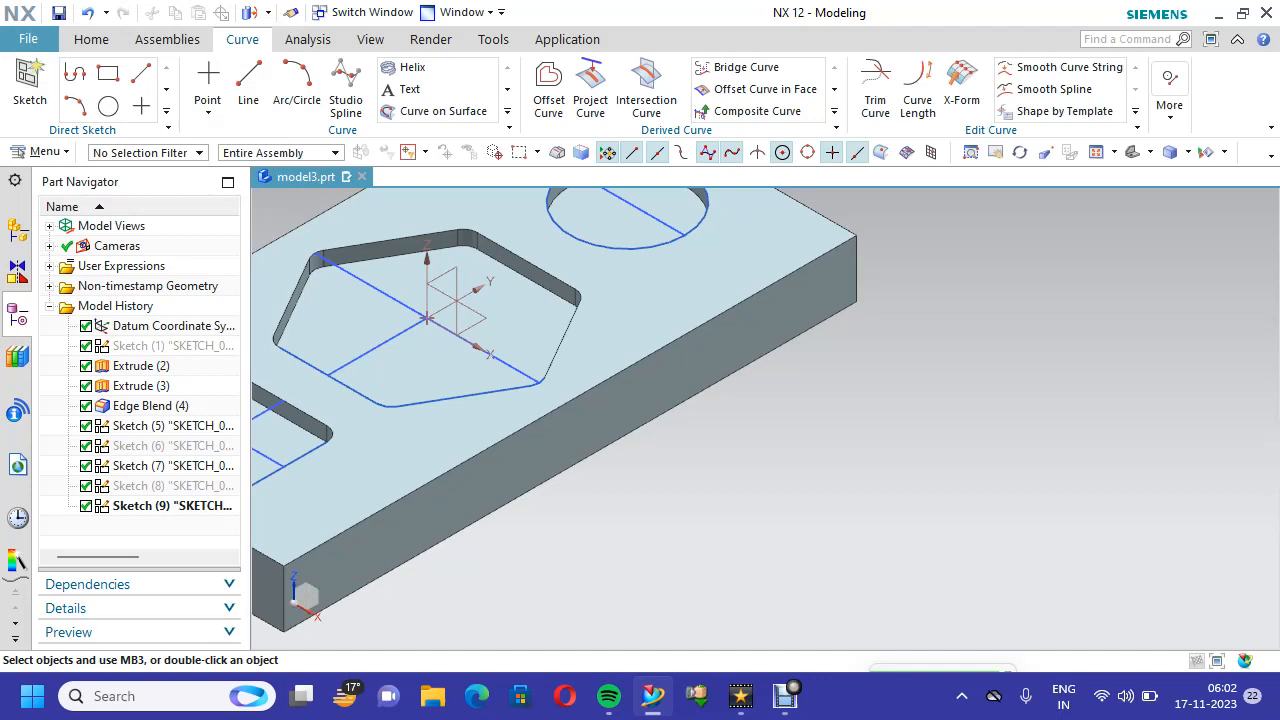
# Trim the square pocket's lower extracted curve at the vertical centre line, keeping the half next to the extracted rounded corner
pyautogui.scroll(-3, 694, 414)
pyautogui.rightClick(358, 262)
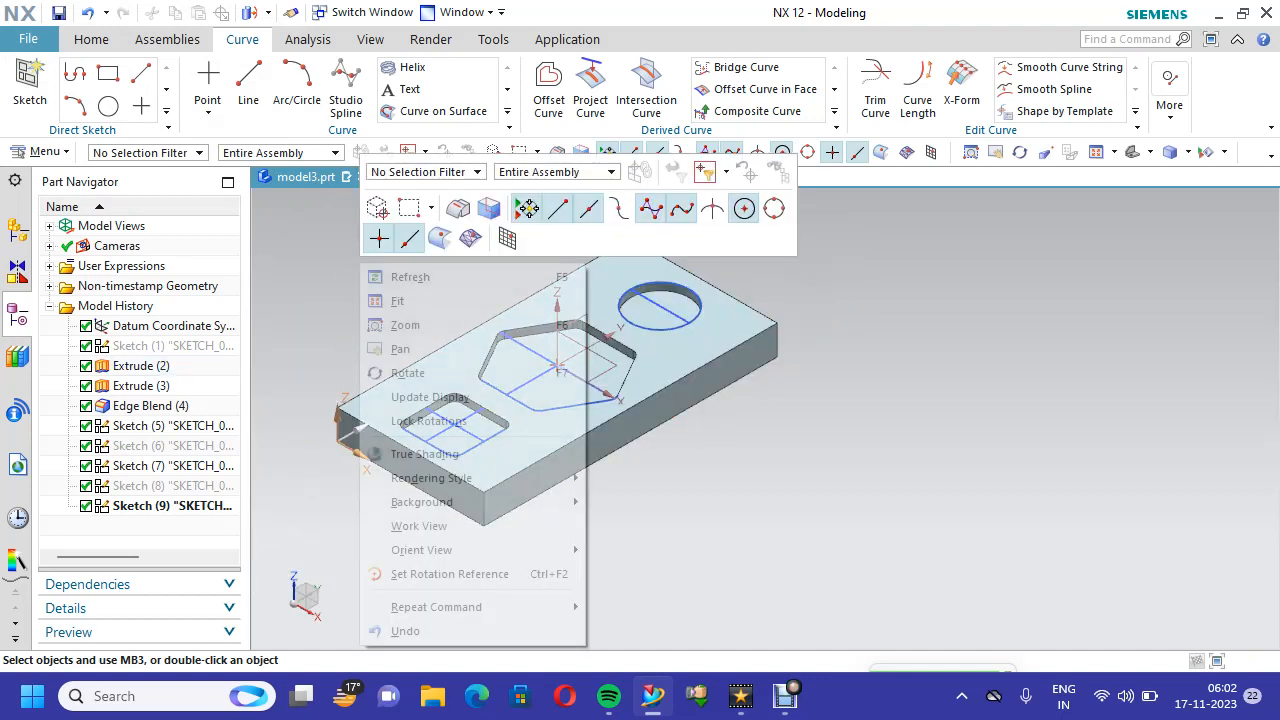
pyautogui.click(395, 297)
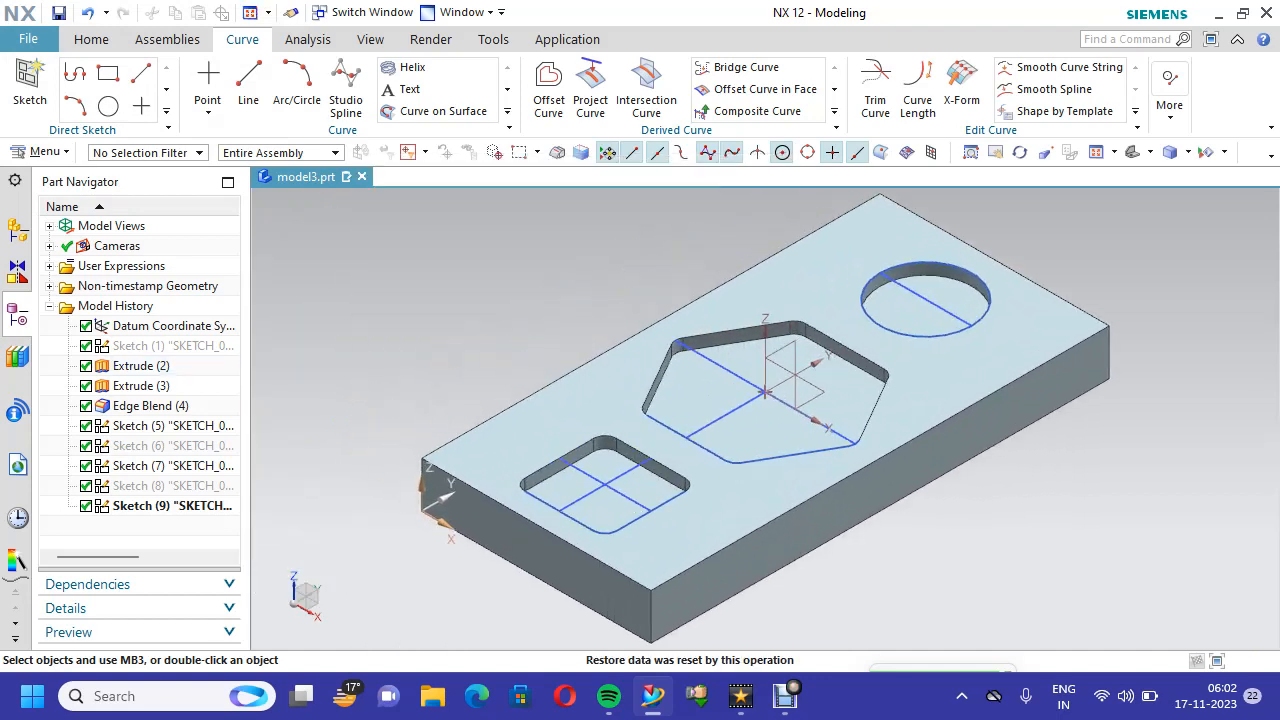
pyautogui.scroll(2, 878, 617)
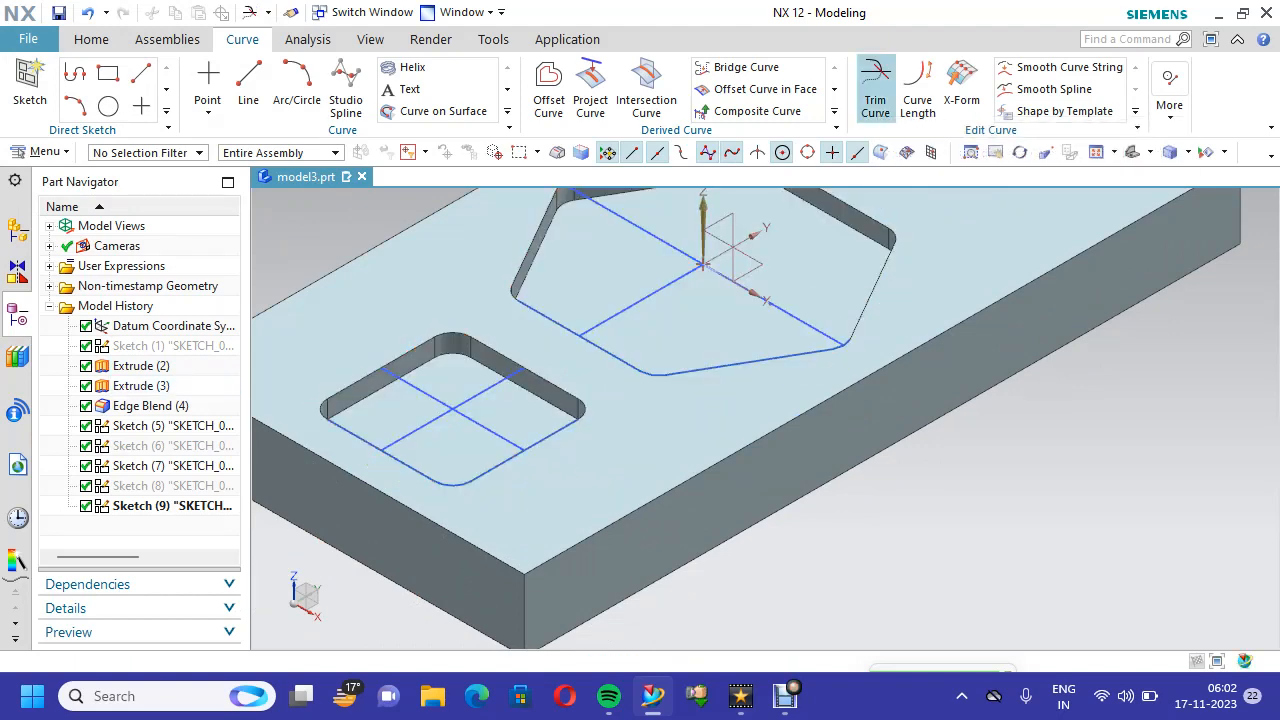
pyautogui.click(875, 88)
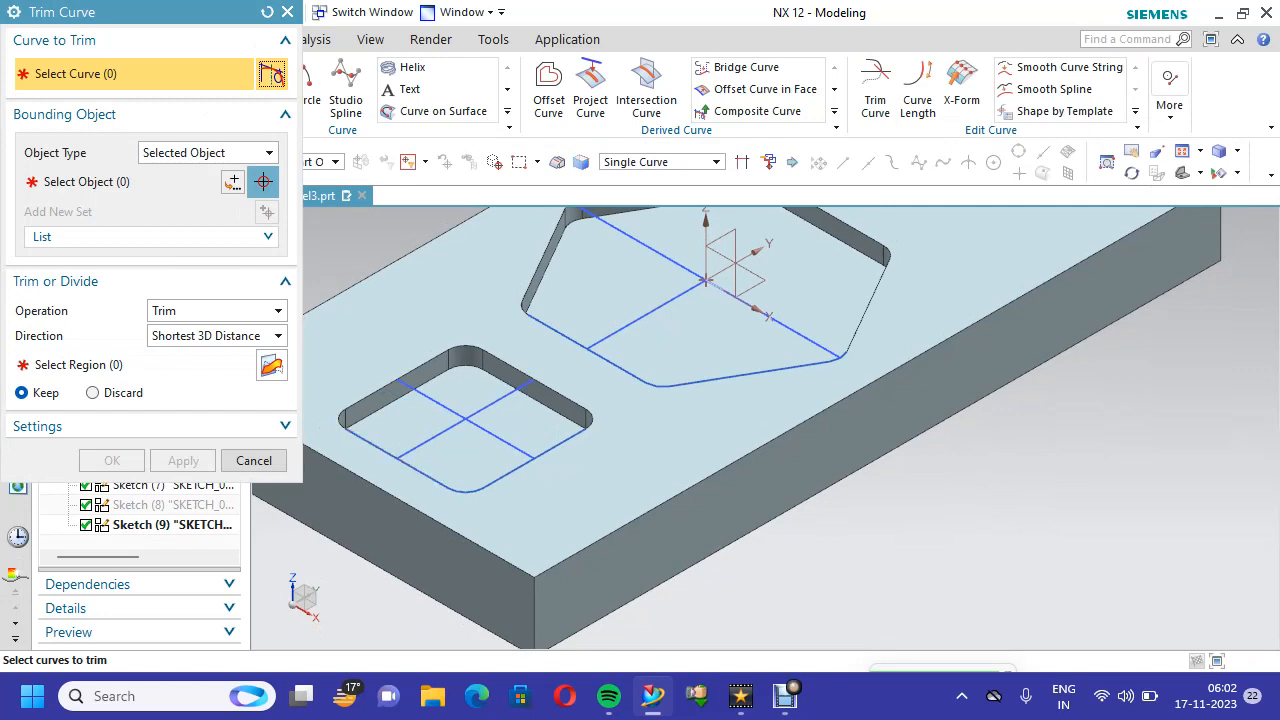
pyautogui.click(398, 459)
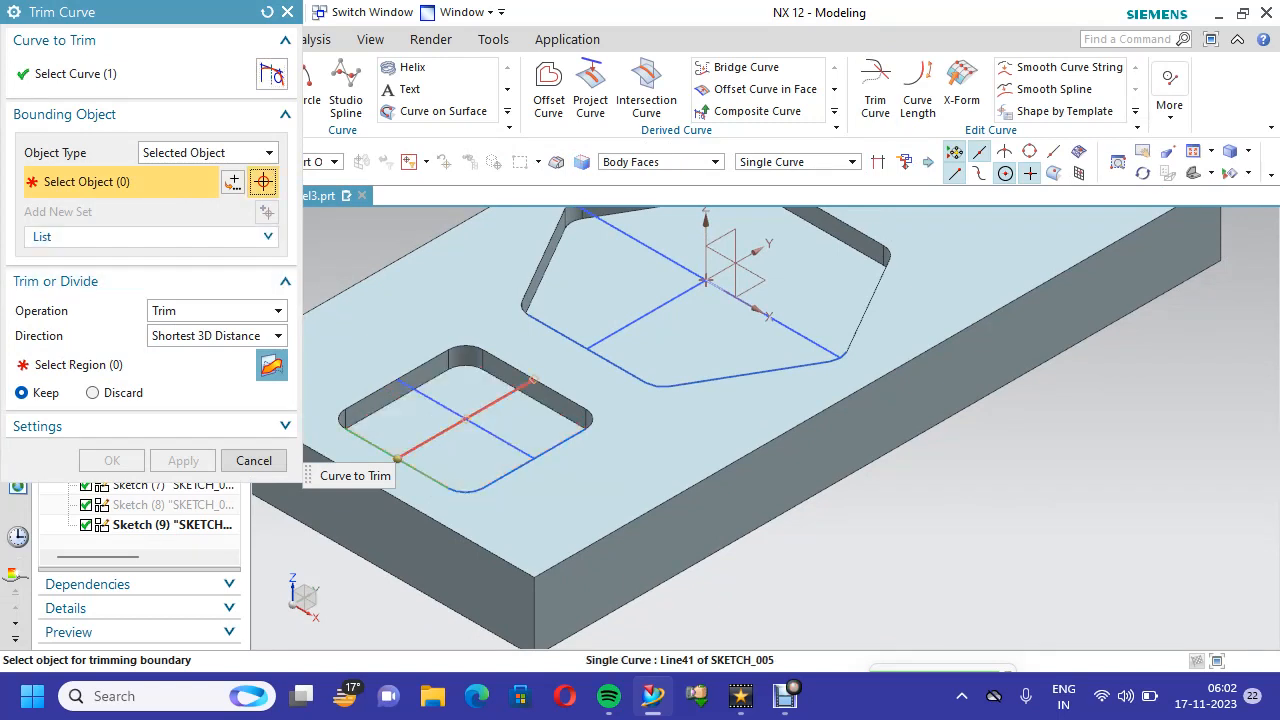
pyautogui.click(465, 418)
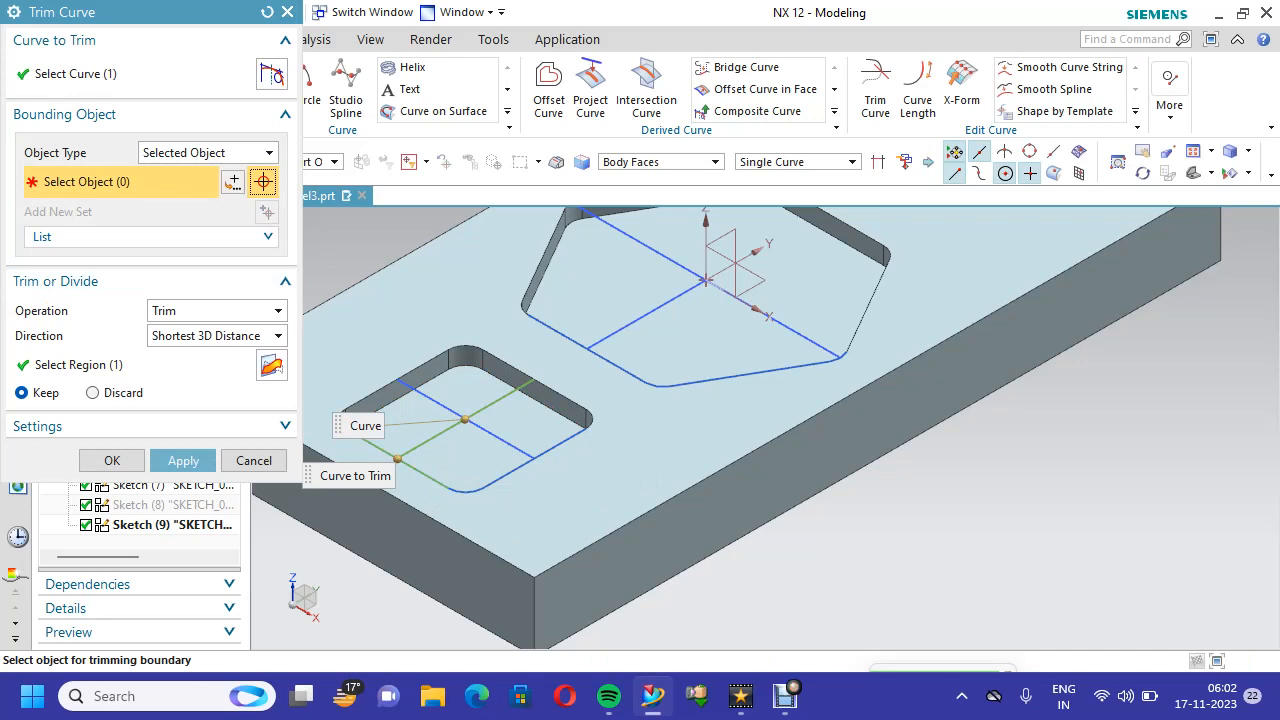
pyautogui.click(271, 366)
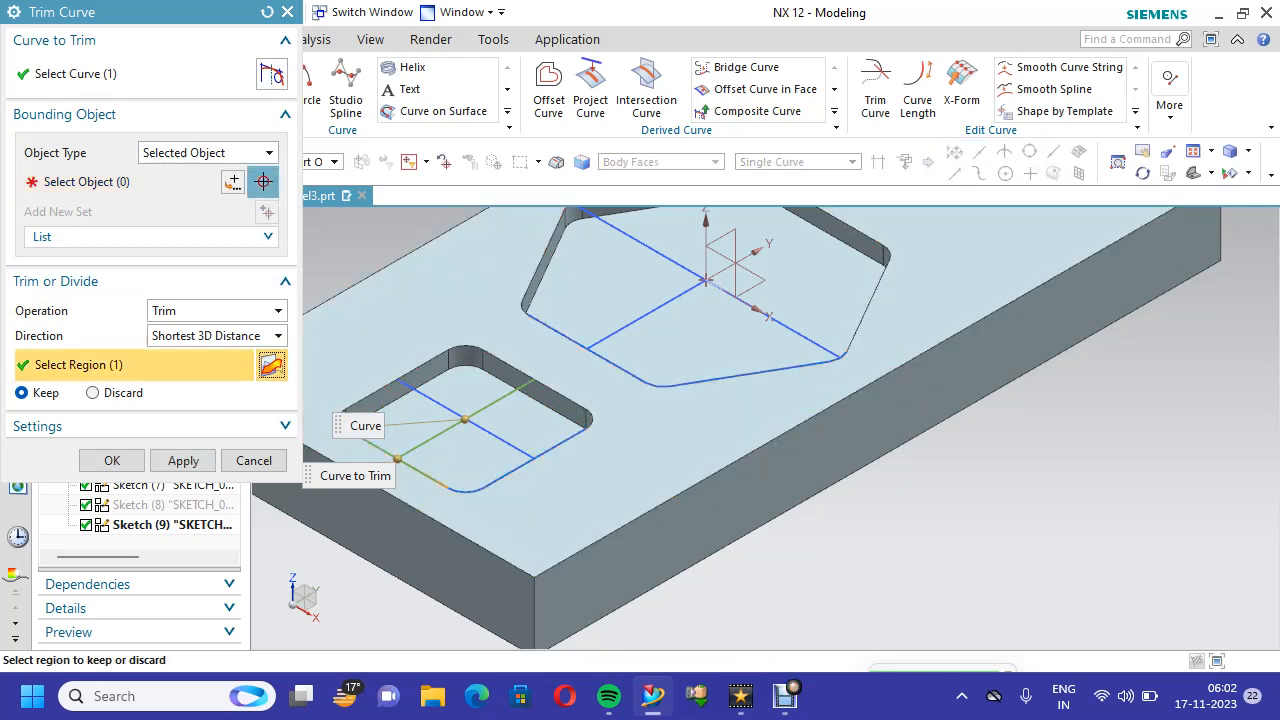
pyautogui.scroll(3, 401, 511)
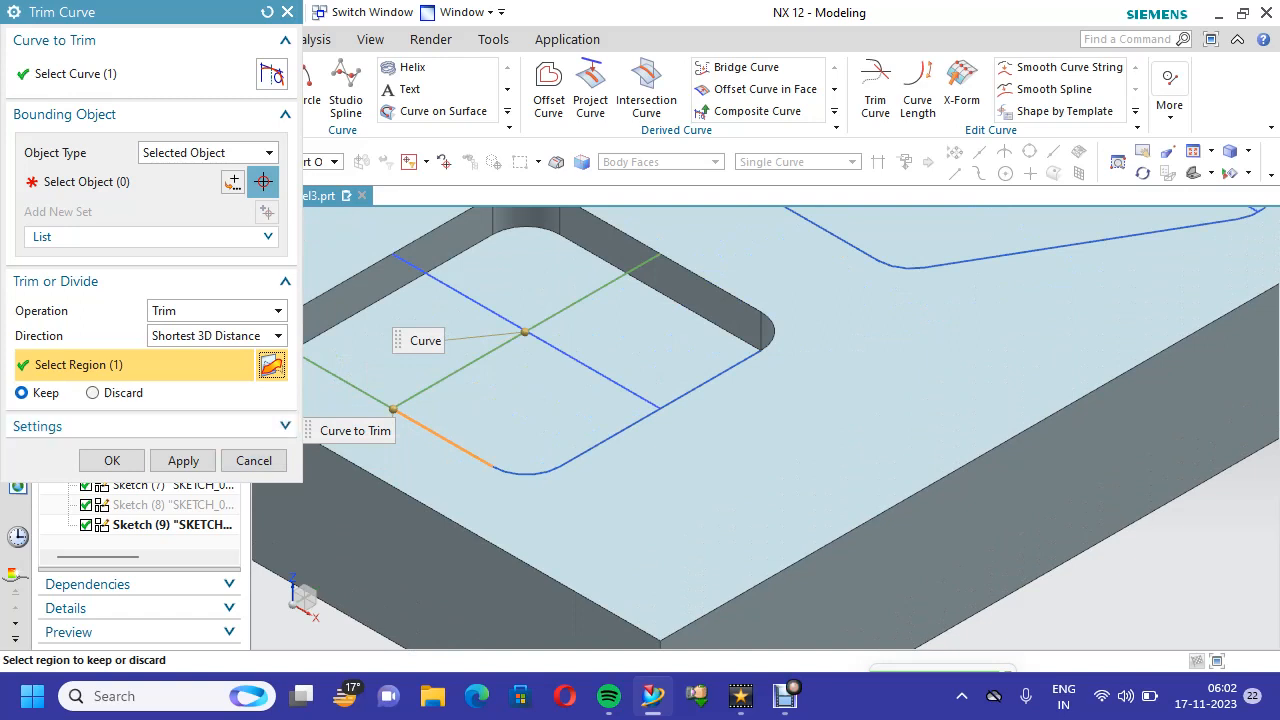
pyautogui.click(183, 460)
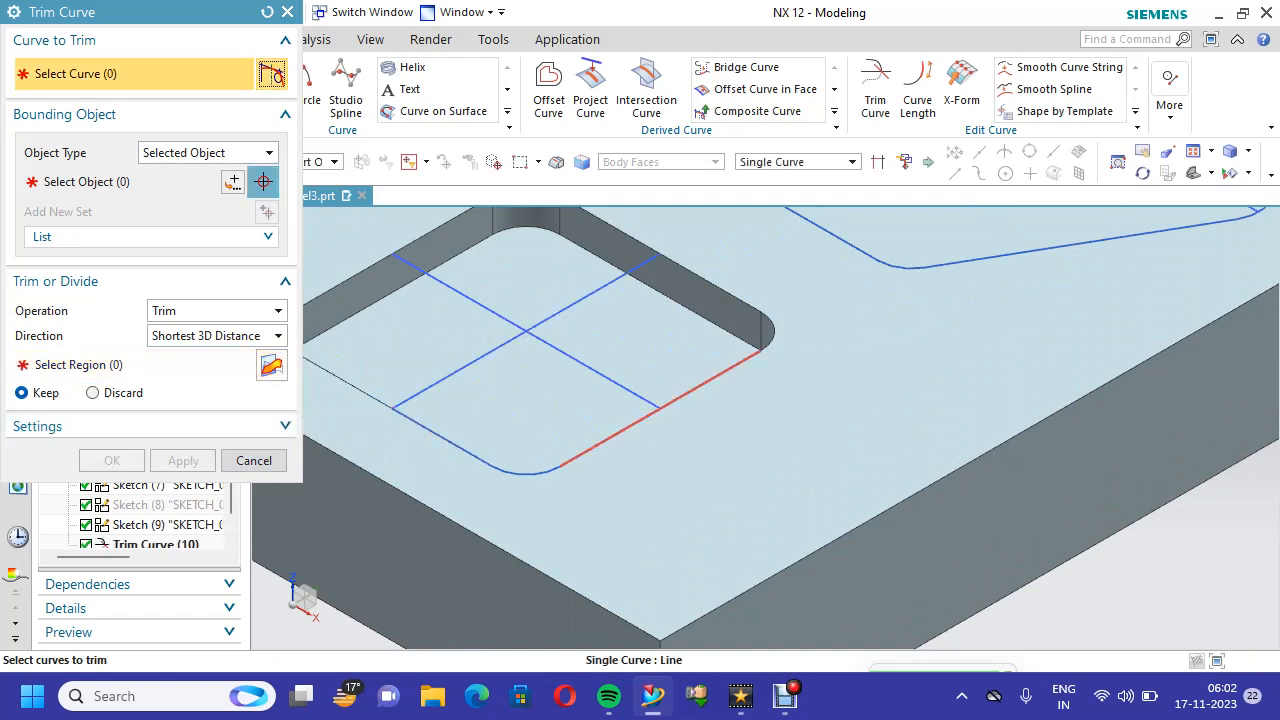
# Trim the square pocket's extracted +X side curve at the horizontal centre line, keeping the half next to the rounded corner
pyautogui.click(585, 452)
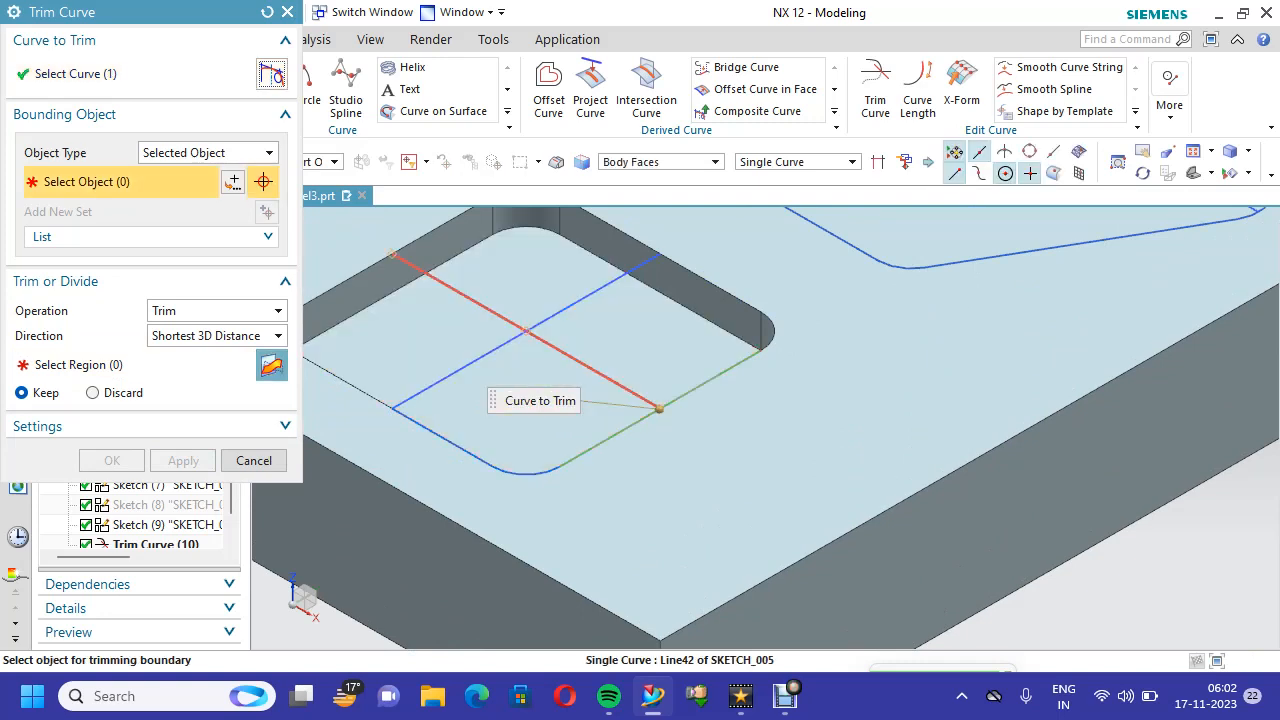
pyautogui.click(463, 295)
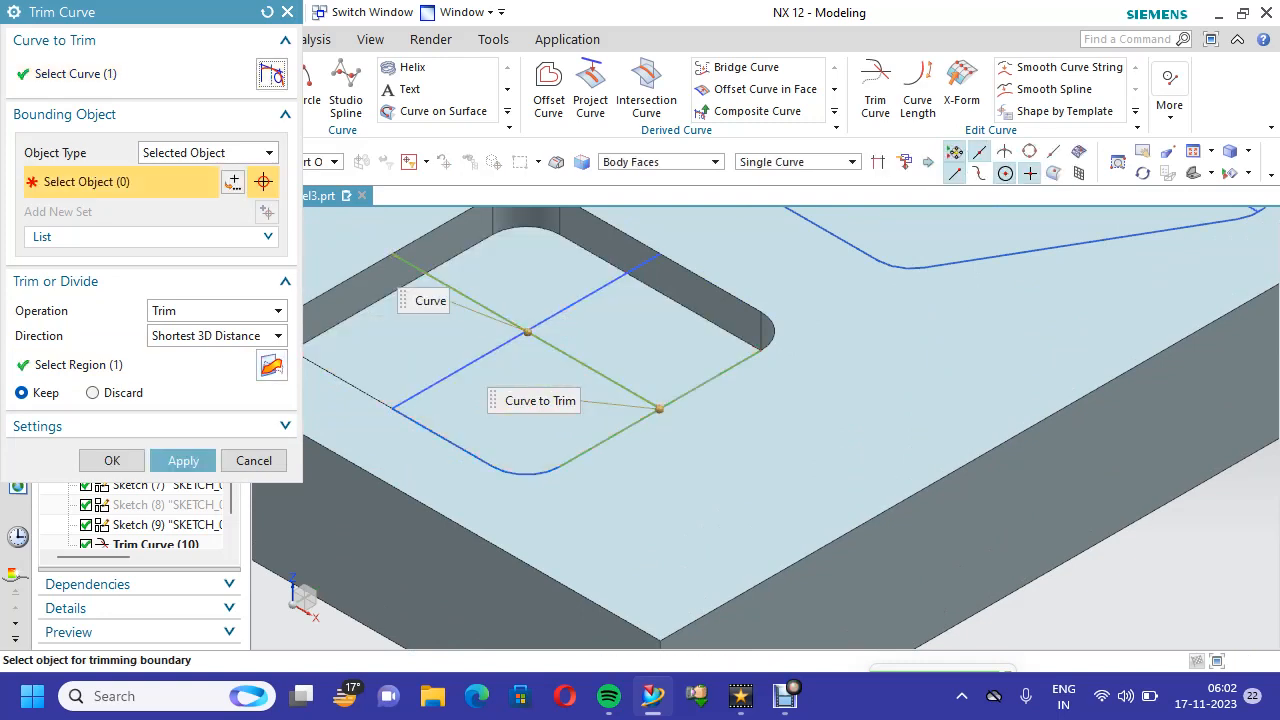
pyautogui.click(271, 366)
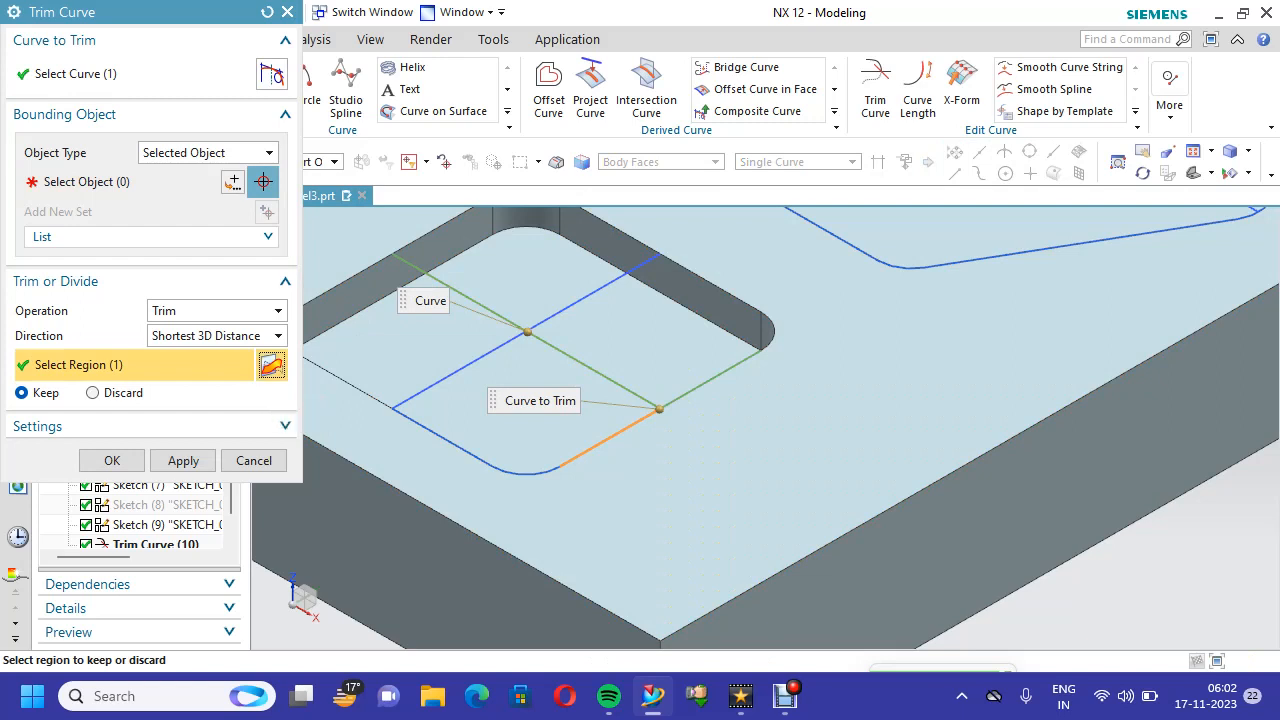
pyautogui.click(183, 460)
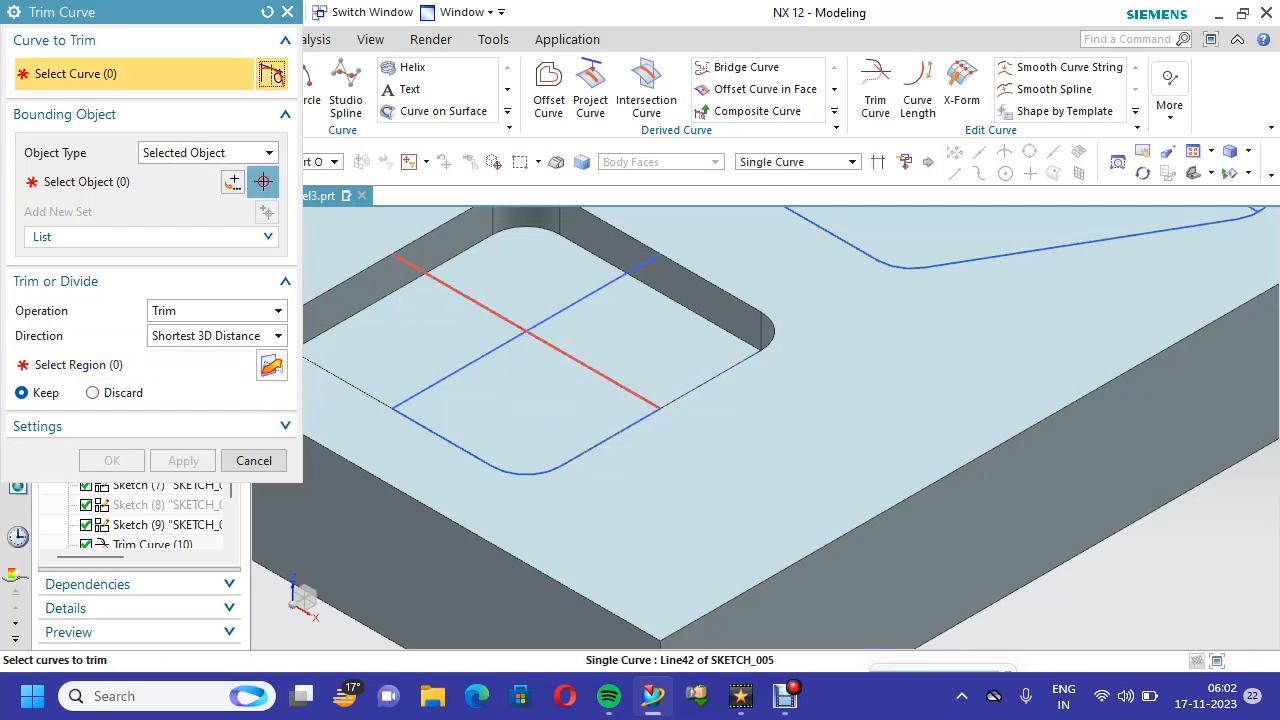
# Trim the square pocket's two centre lines against each other, keeping the horizontal line's +X half and the vertical line's -Y half
pyautogui.click(527, 332)
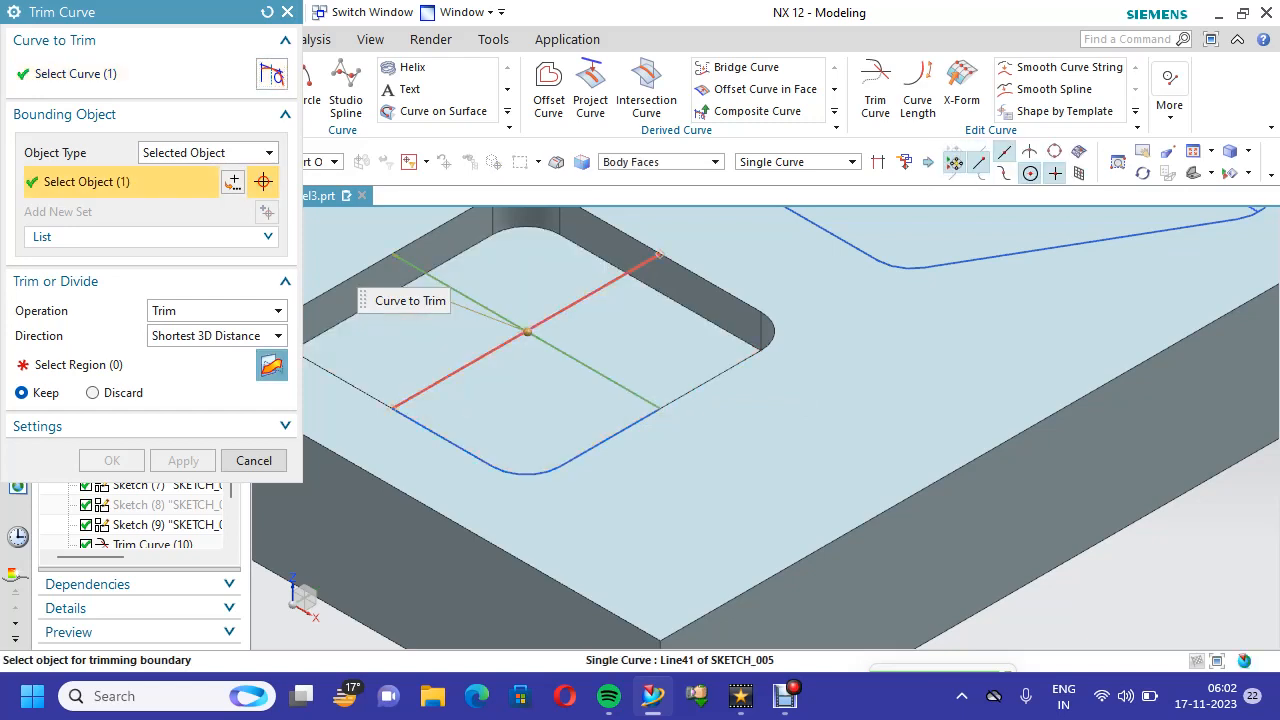
pyautogui.click(458, 371)
pyautogui.click(271, 365)
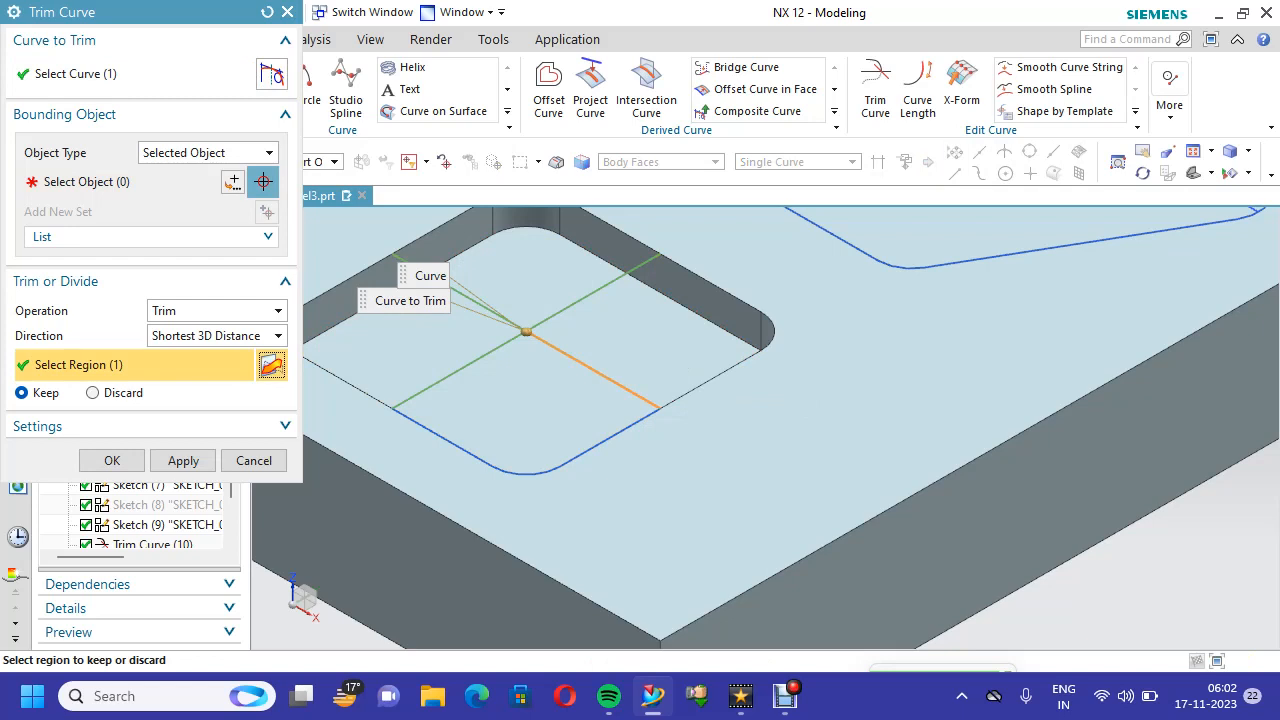
pyautogui.click(183, 460)
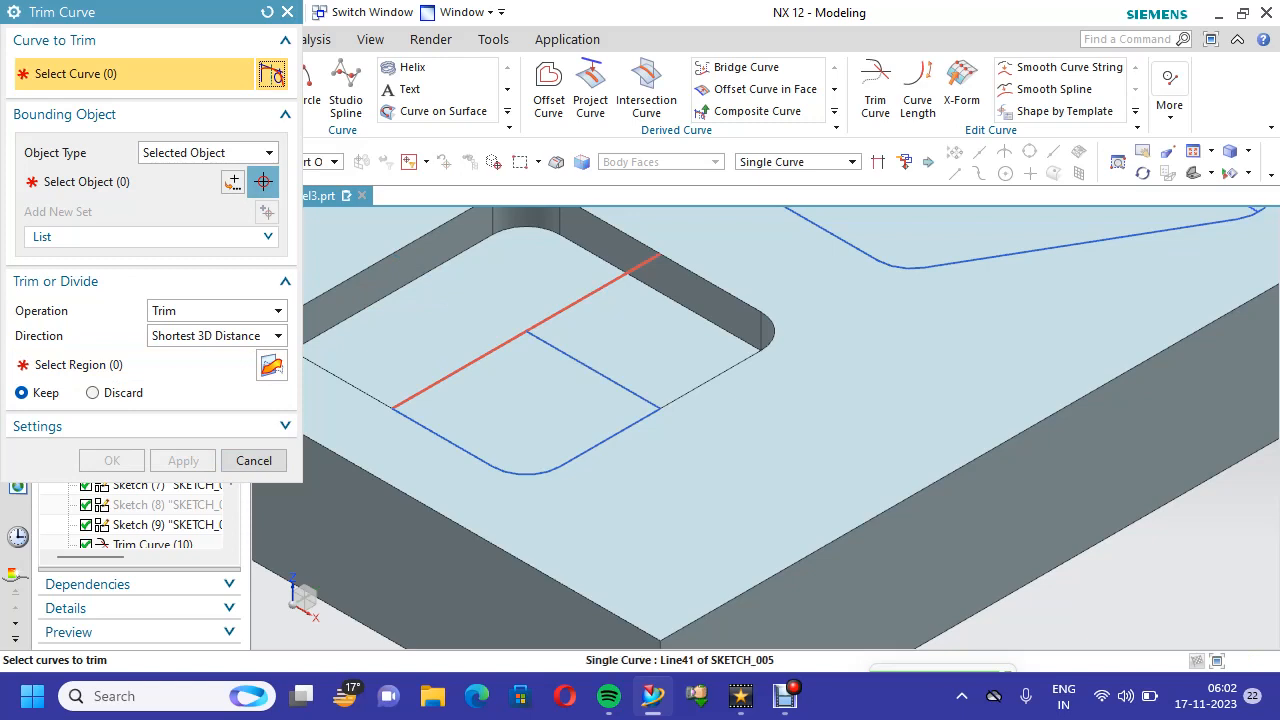
pyautogui.click(524, 331)
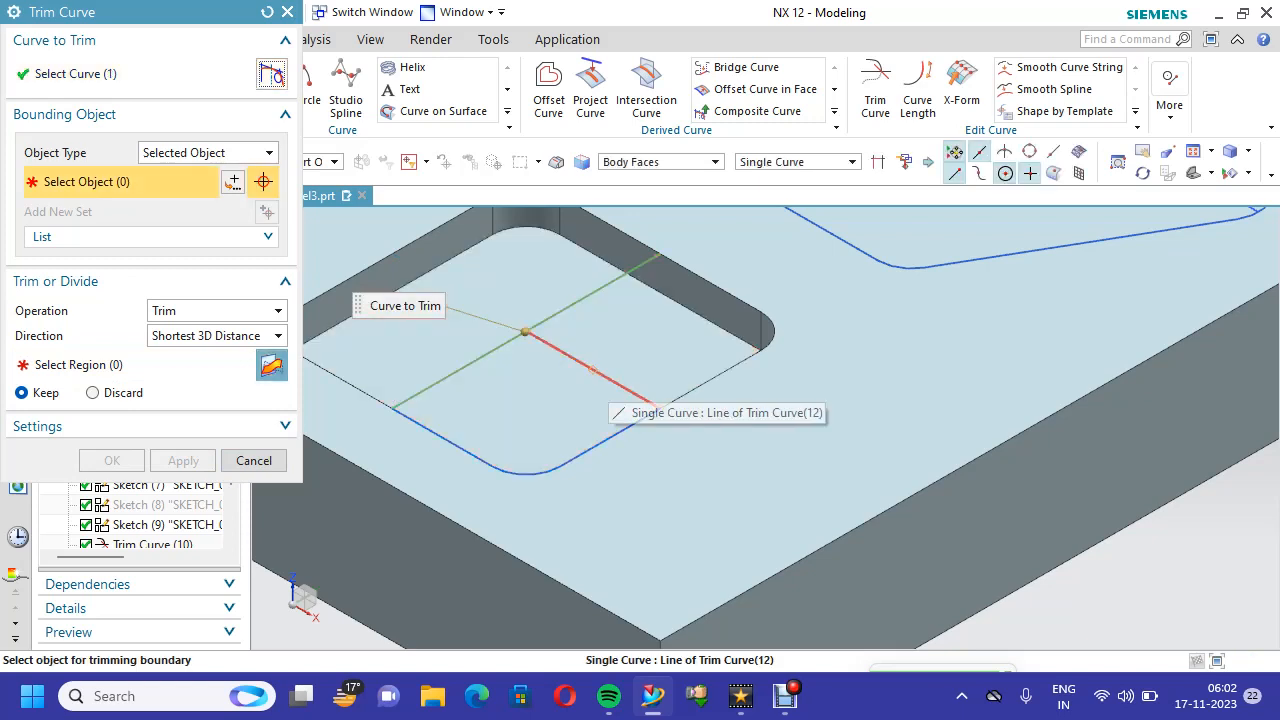
pyautogui.click(593, 369)
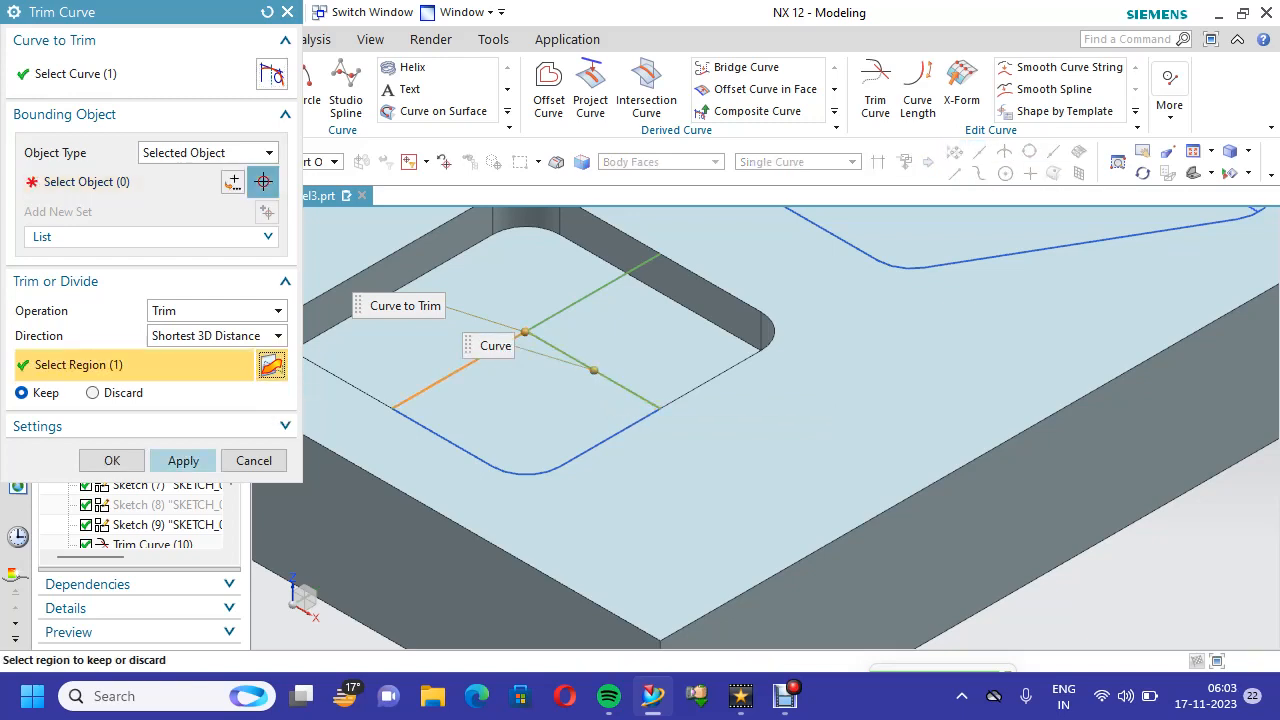
pyautogui.click(183, 460)
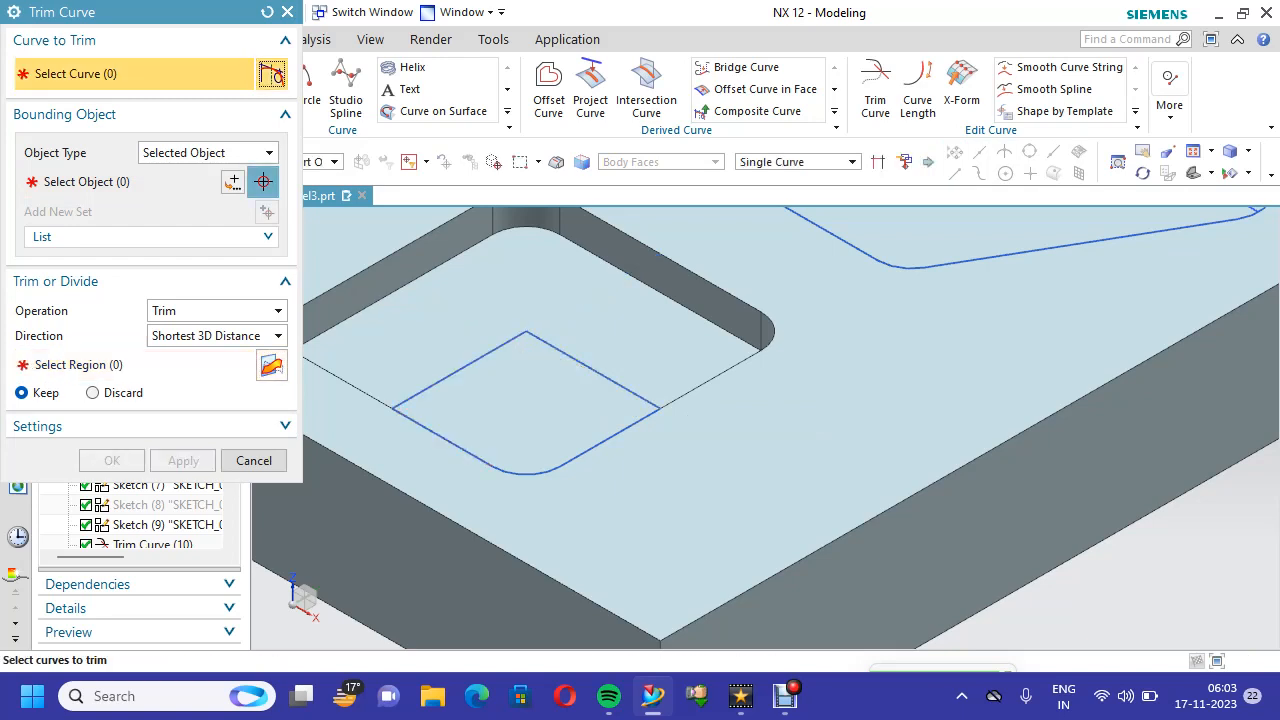
# Trim the hexagonal pocket's lower extracted curve at the vertical centre line, keeping the half on the +X side
pyautogui.scroll(-5, 843, 352)
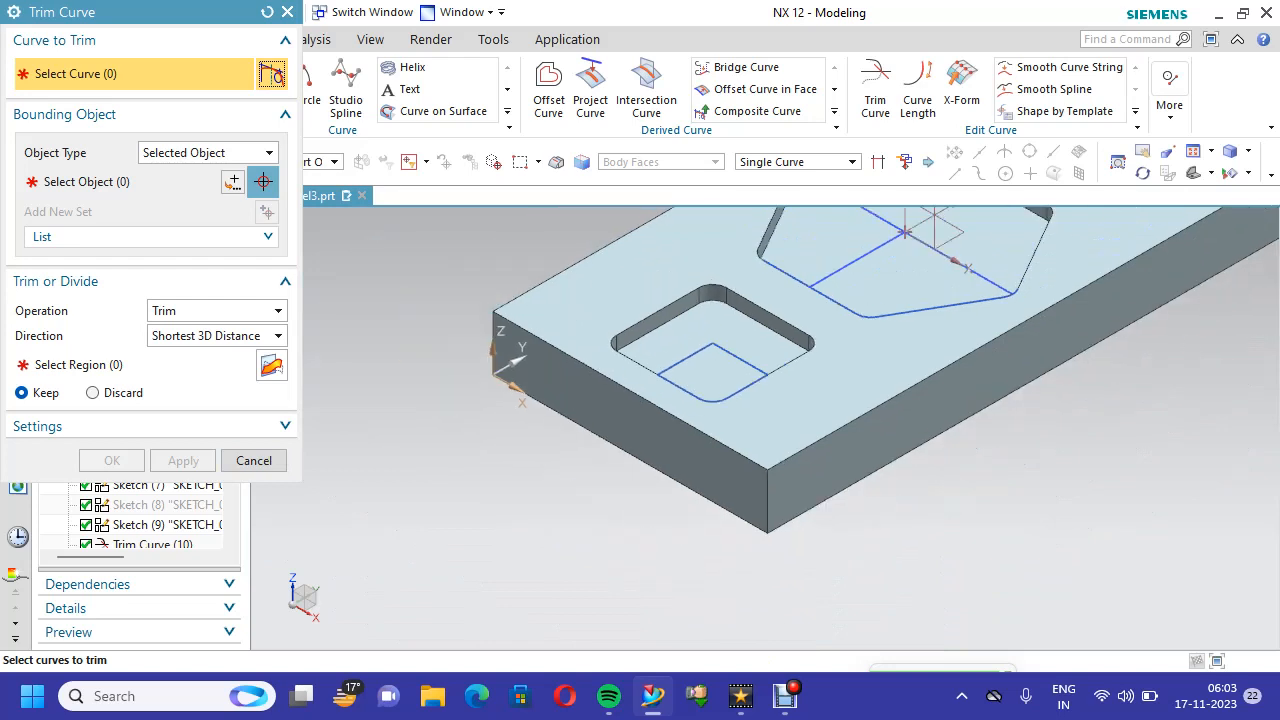
pyautogui.scroll(4, 1071, 240)
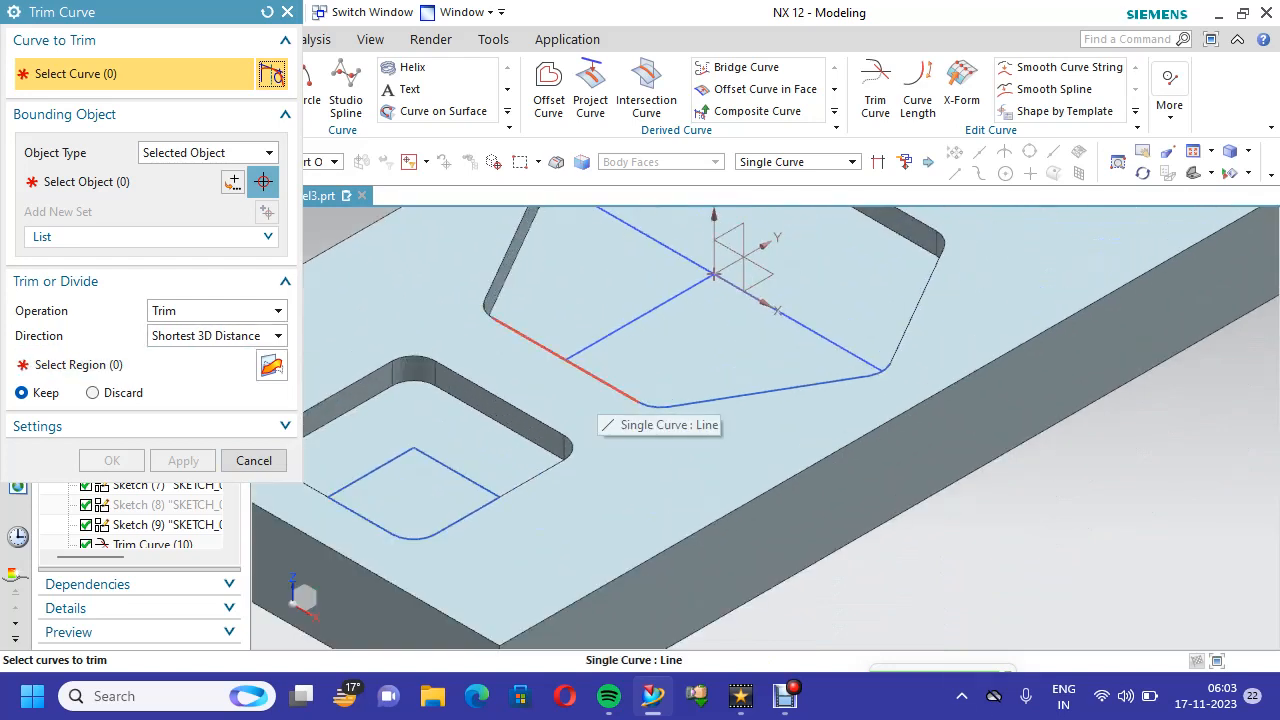
pyautogui.click(605, 383)
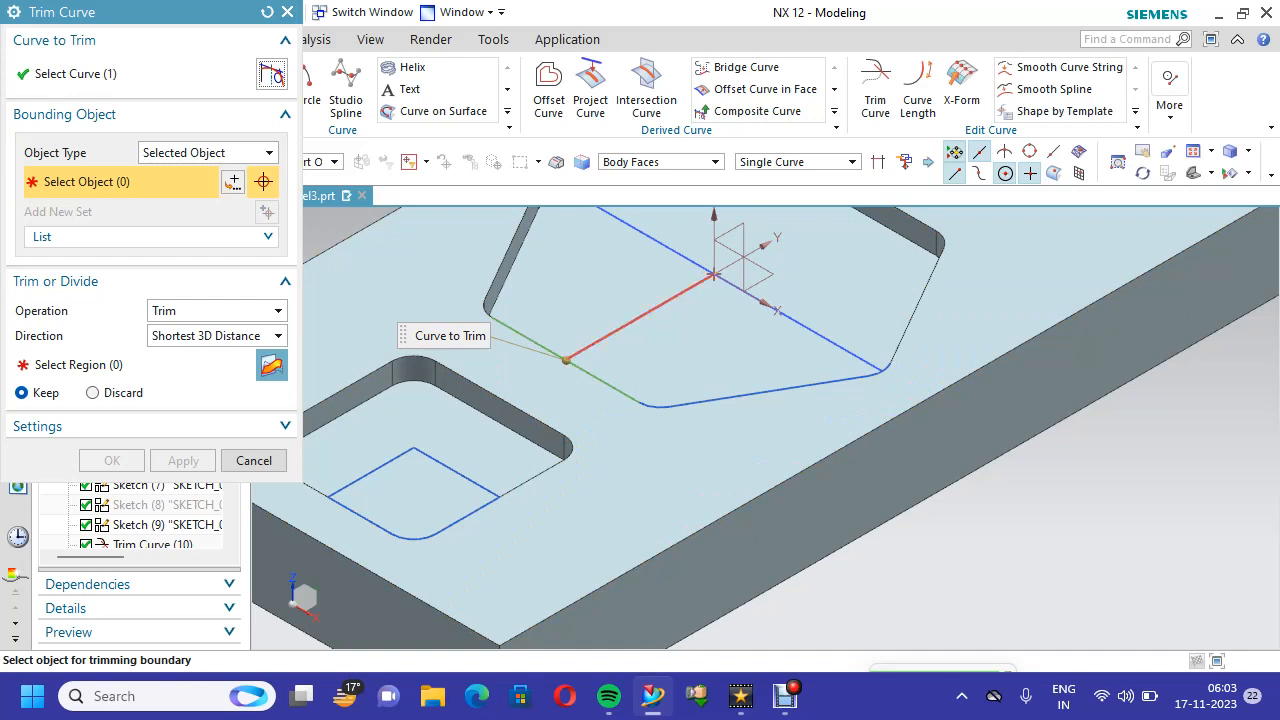
pyautogui.click(638, 317)
pyautogui.click(272, 365)
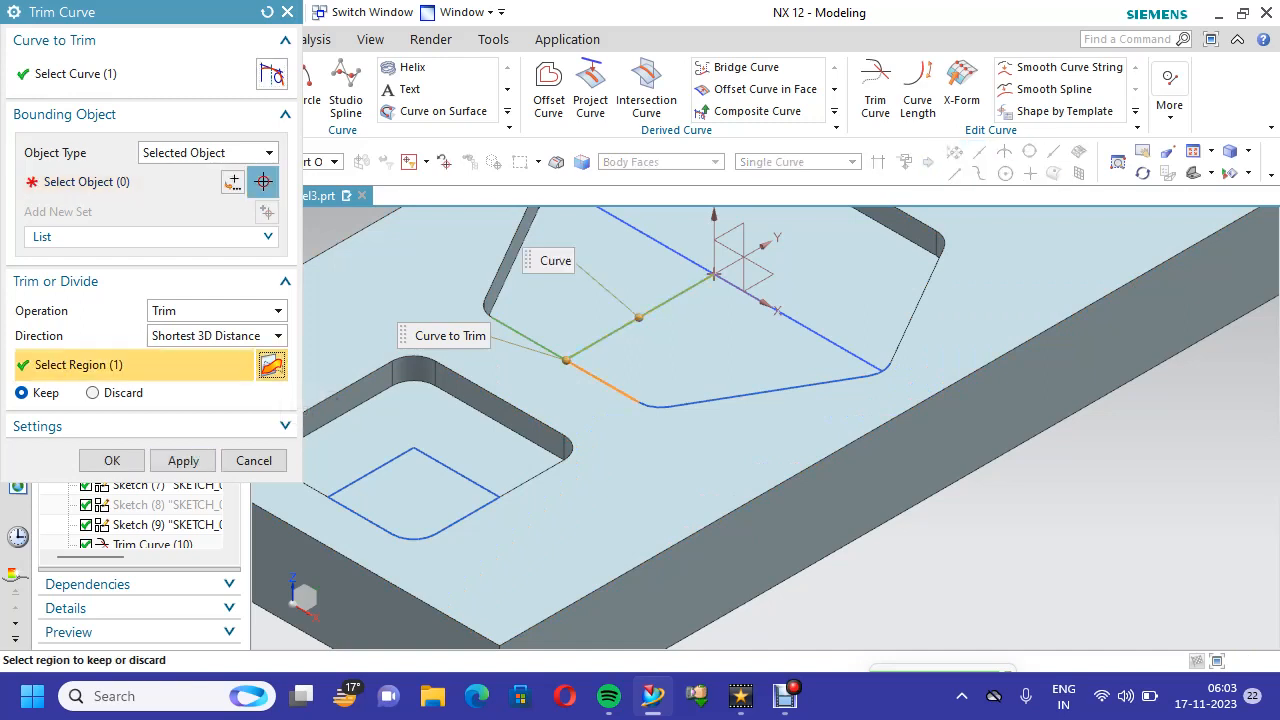
pyautogui.click(183, 460)
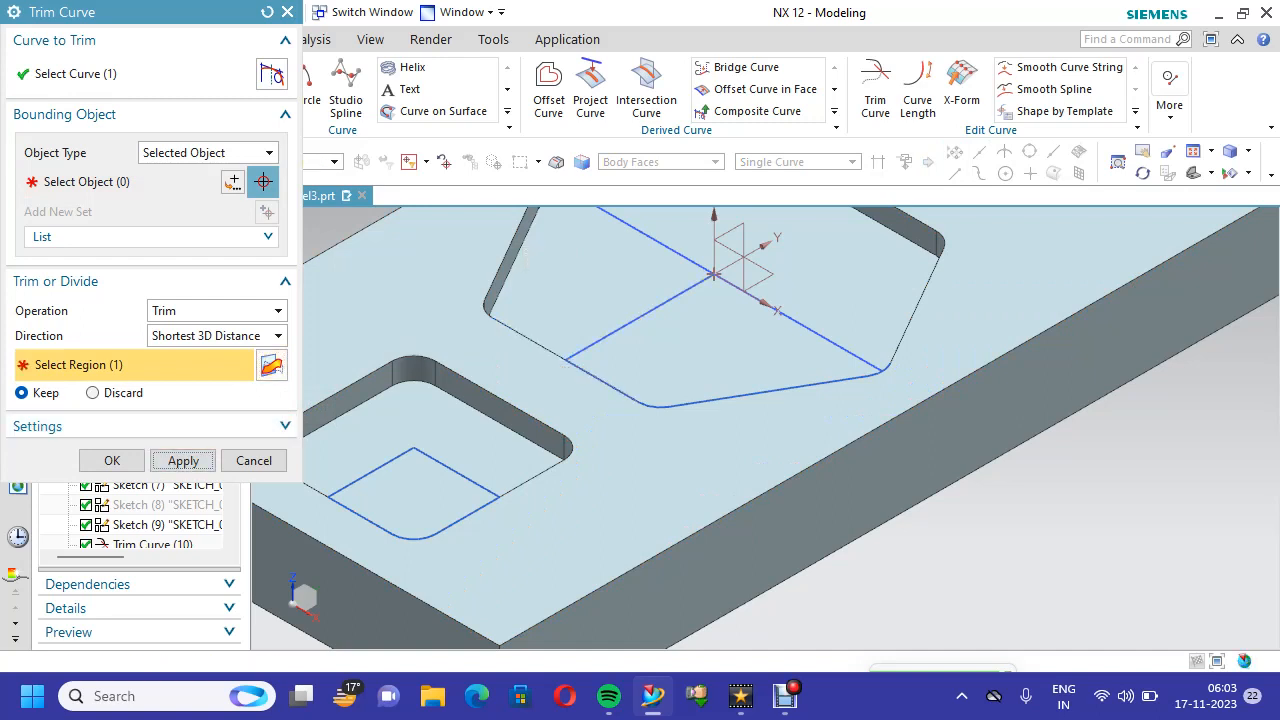
# Trim the hexagonal pocket's extracted +X rounded corner at the horizontal centre line, discarding the portion on the +Y side
pyautogui.scroll(2, 886, 394)
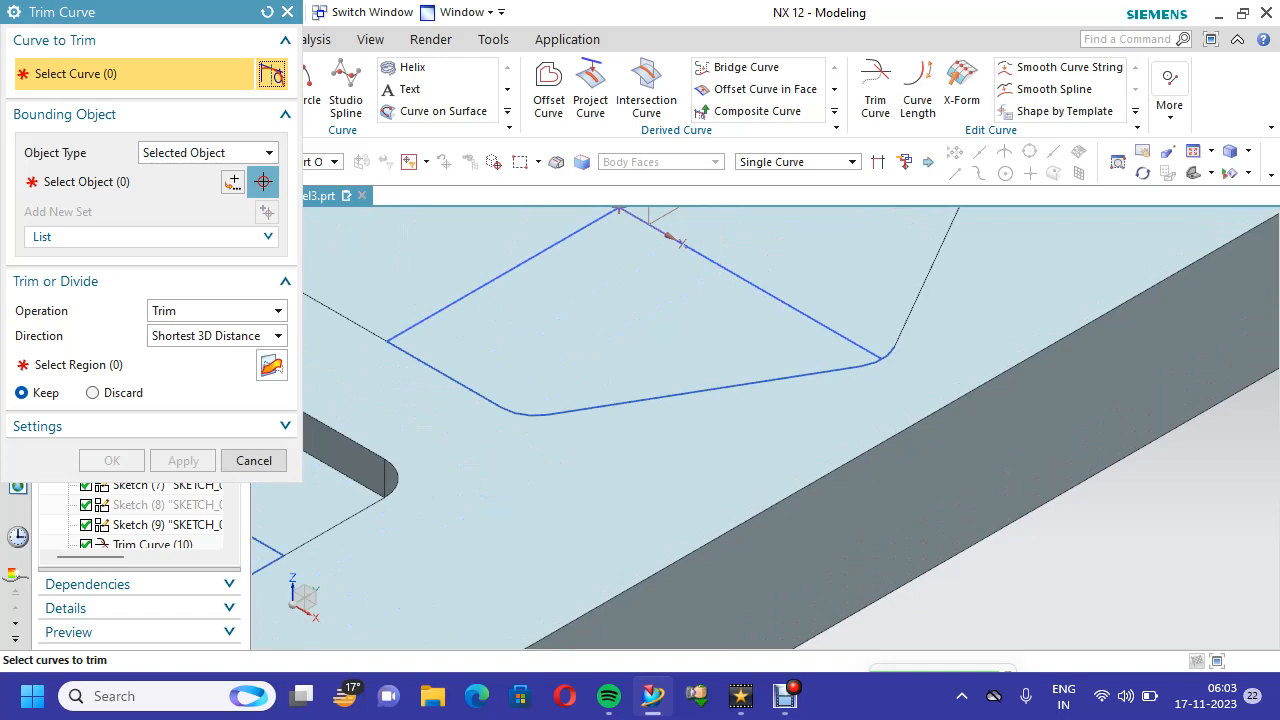
pyautogui.click(882, 357)
pyautogui.click(760, 289)
pyautogui.click(271, 365)
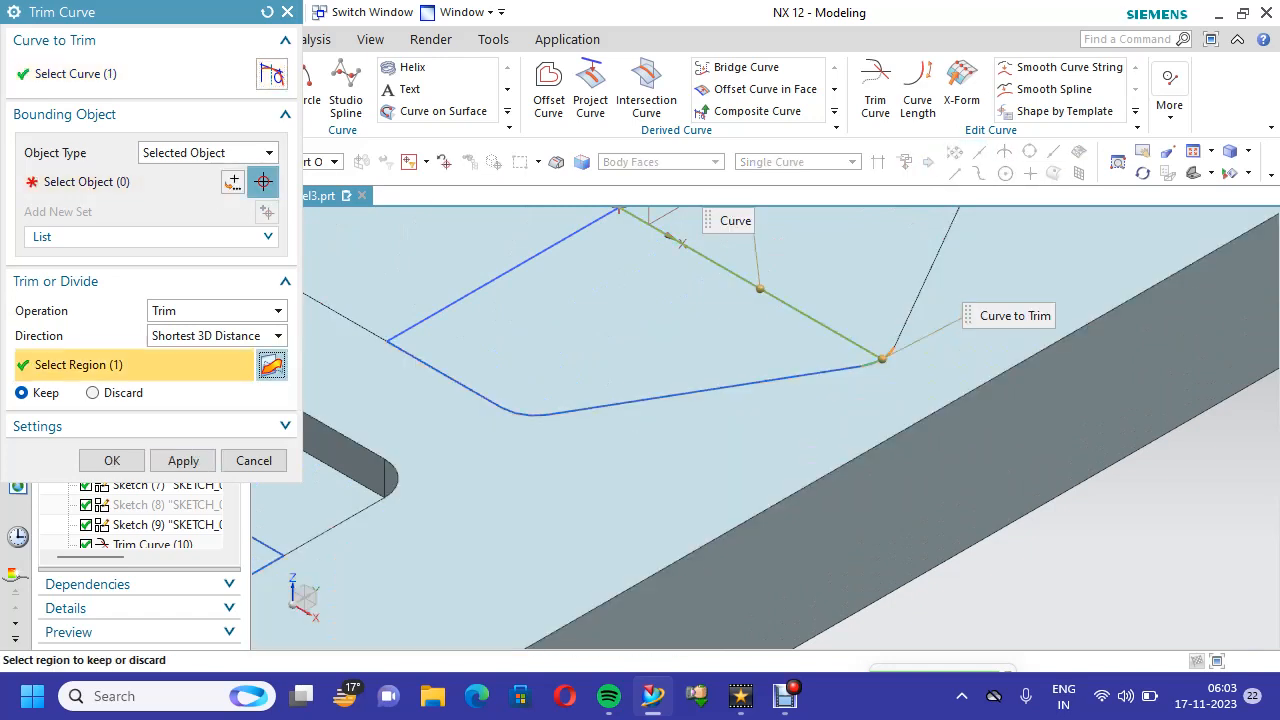
pyautogui.scroll(4, 935, 366)
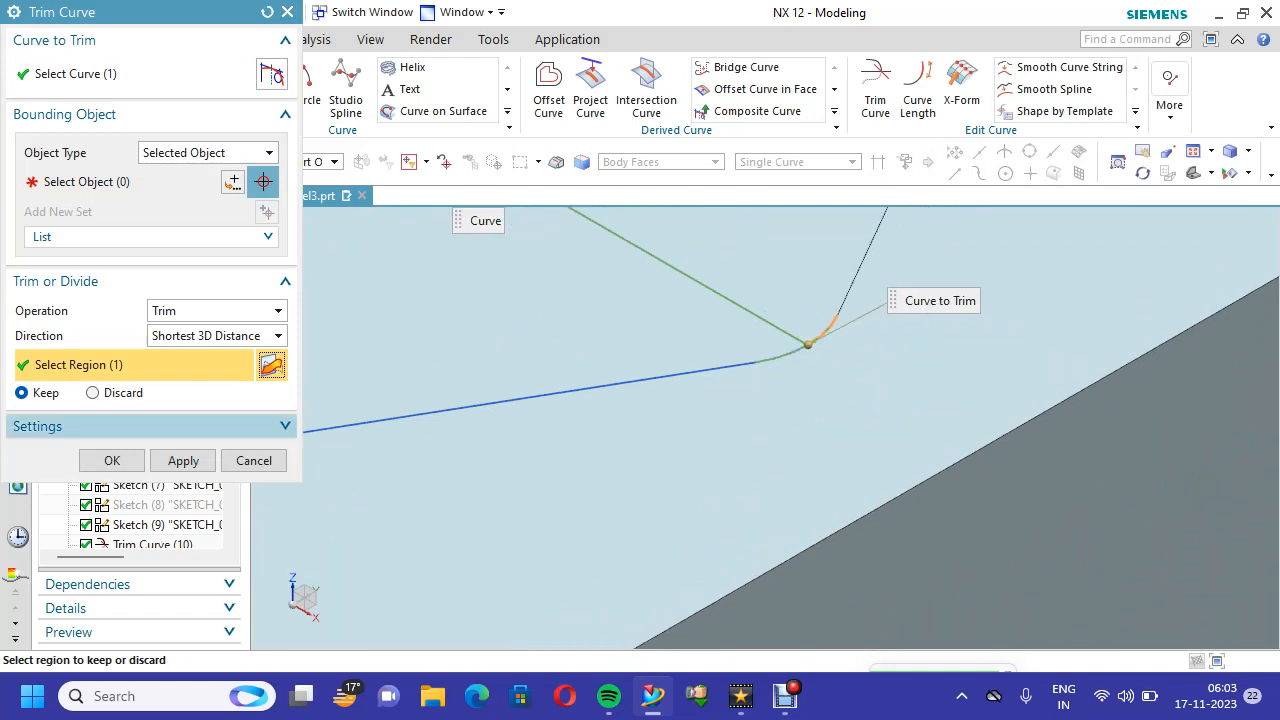
pyautogui.click(92, 393)
pyautogui.click(183, 460)
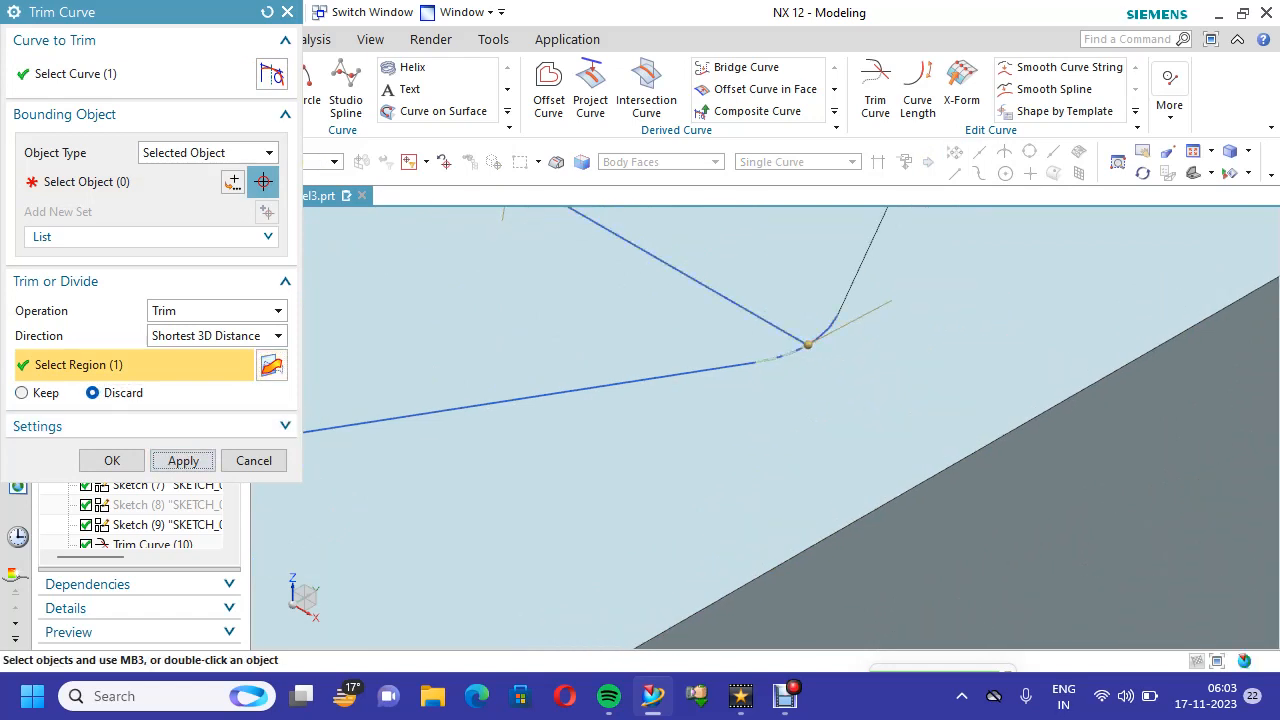
# Trim the hexagonal pocket's horizontal centre line at the vertical centre line, keeping the +X half
pyautogui.scroll(-3, 604, 456)
pyautogui.scroll(-2, 600, 465)
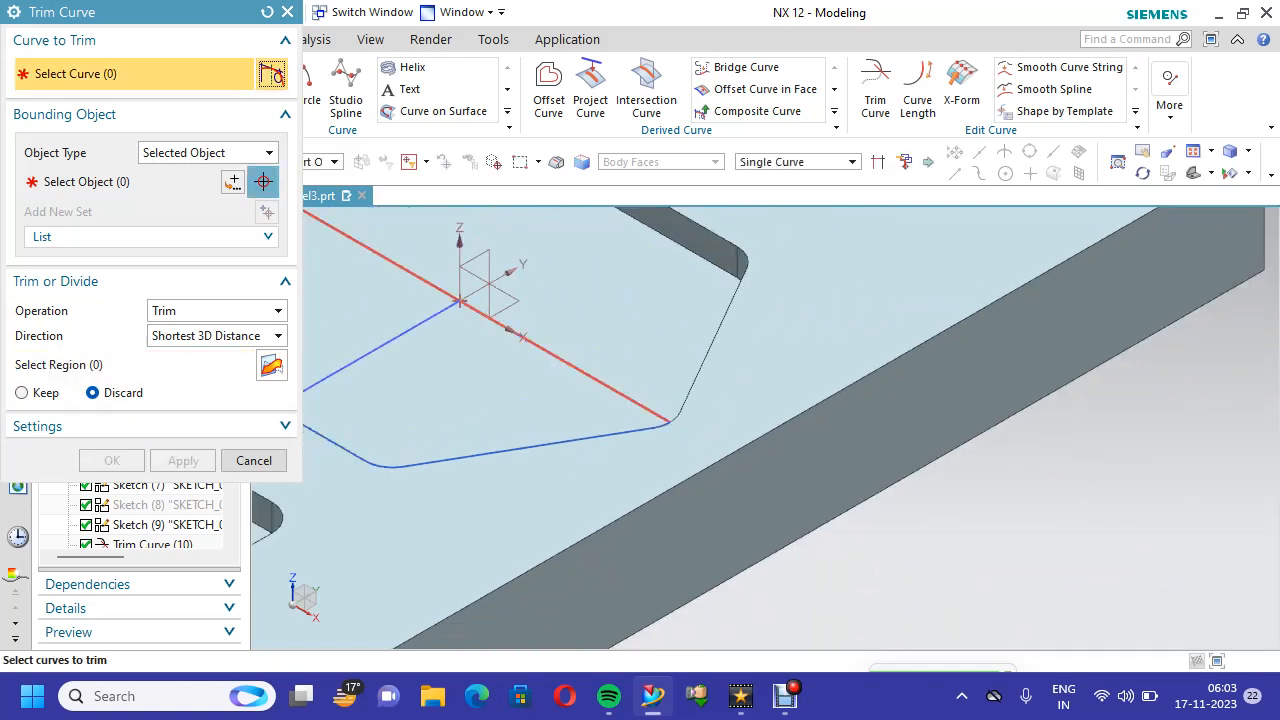
pyautogui.click(493, 320)
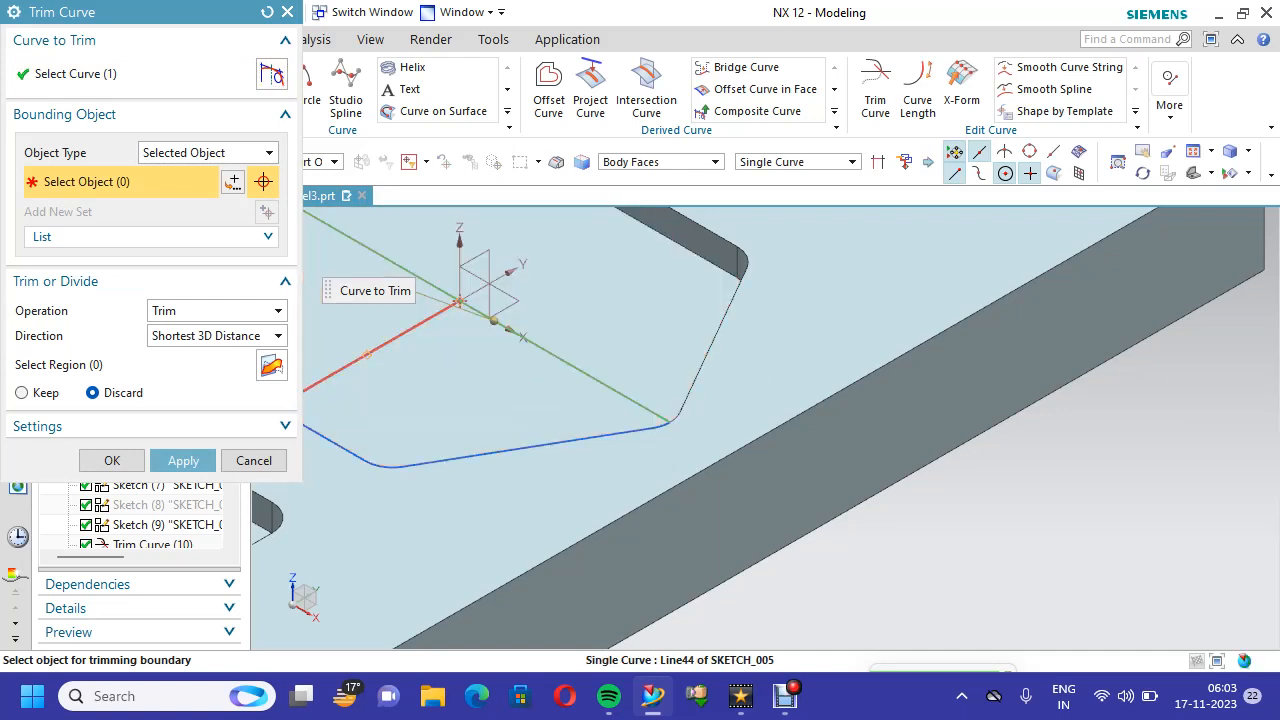
pyautogui.click(367, 354)
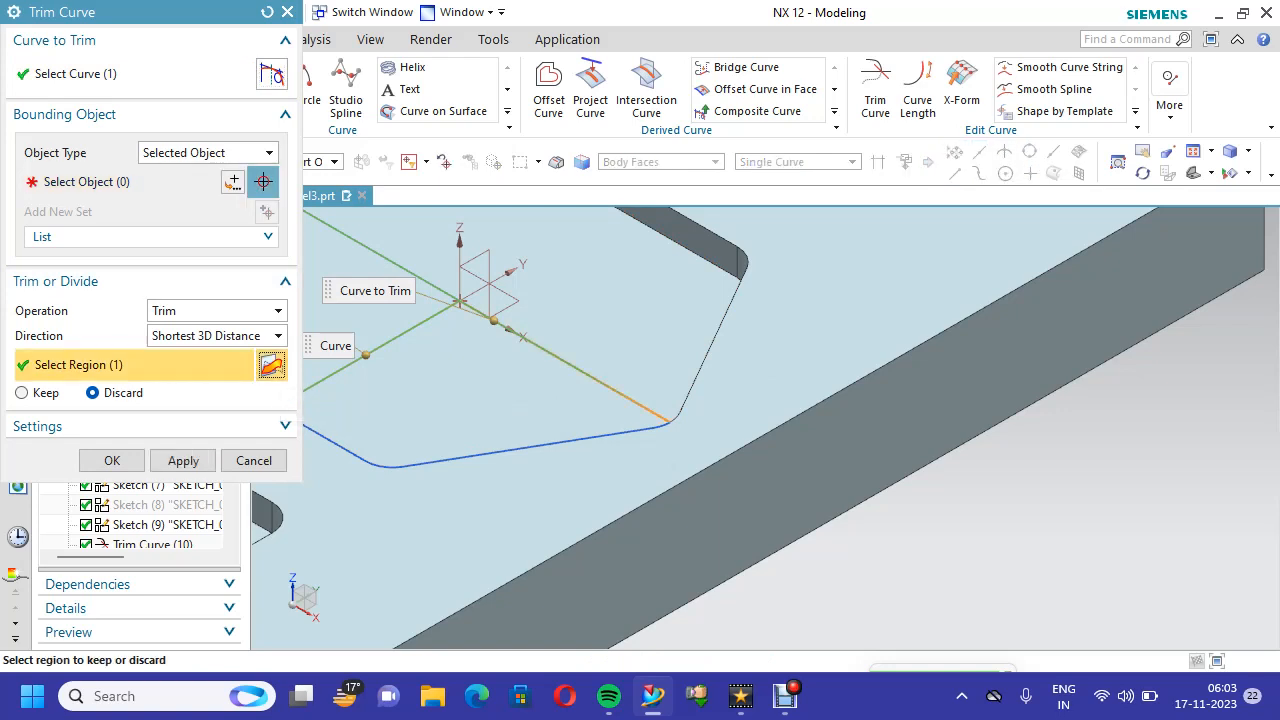
pyautogui.click(22, 393)
pyautogui.click(183, 461)
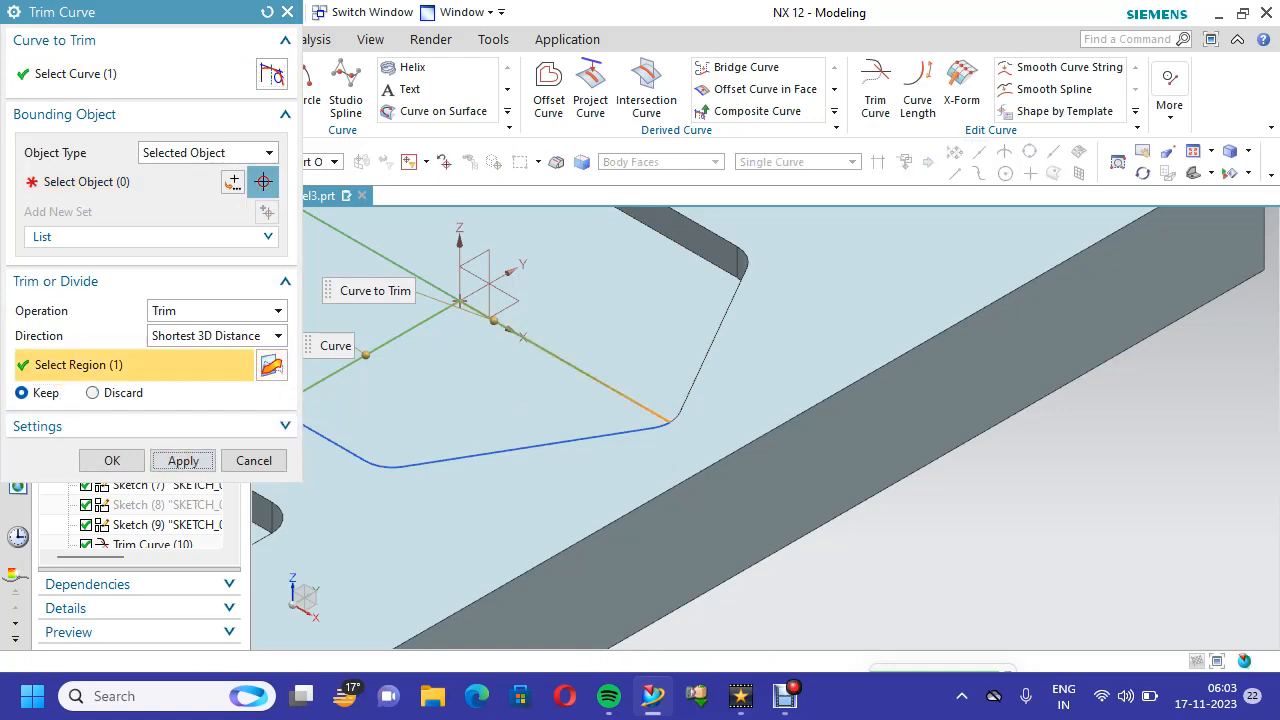
# Trim the circular pocket's extracted circle at its centre line, keeping the -Y half arc, and finish curve trimming
pyautogui.scroll(-2, 445, 451)
pyautogui.scroll(-1, 440, 520)
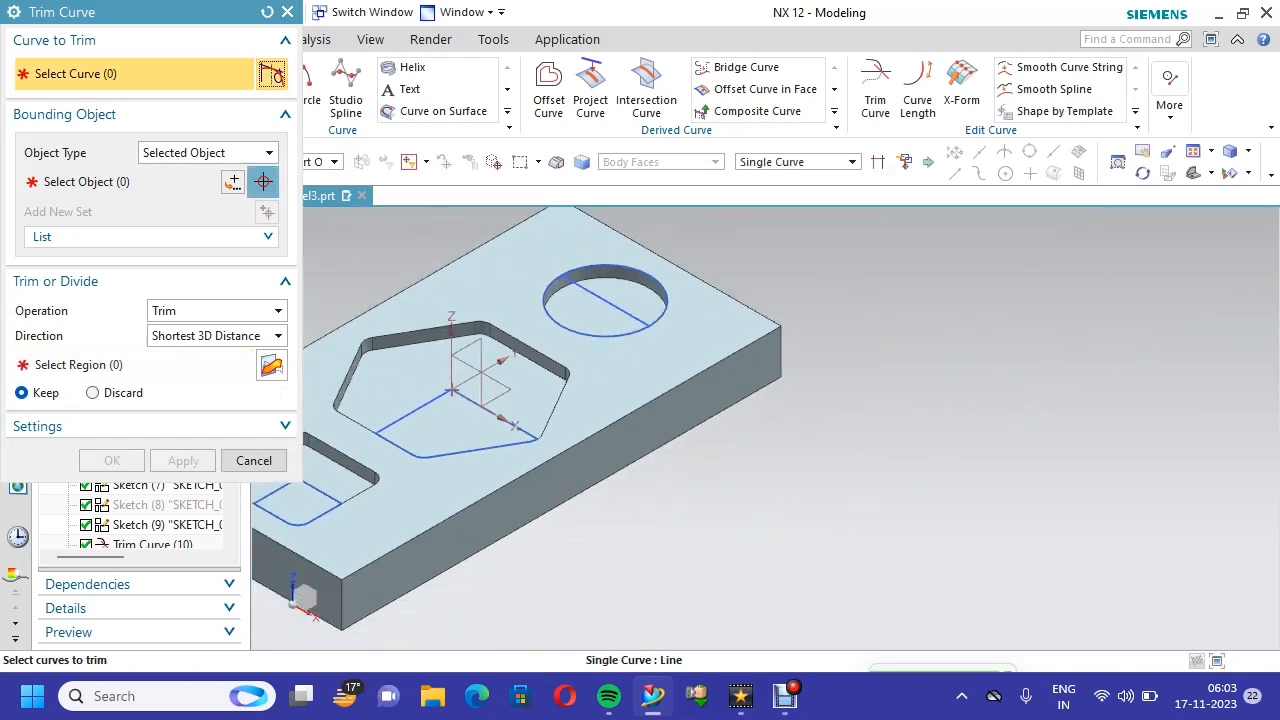
pyautogui.scroll(3, 680, 316)
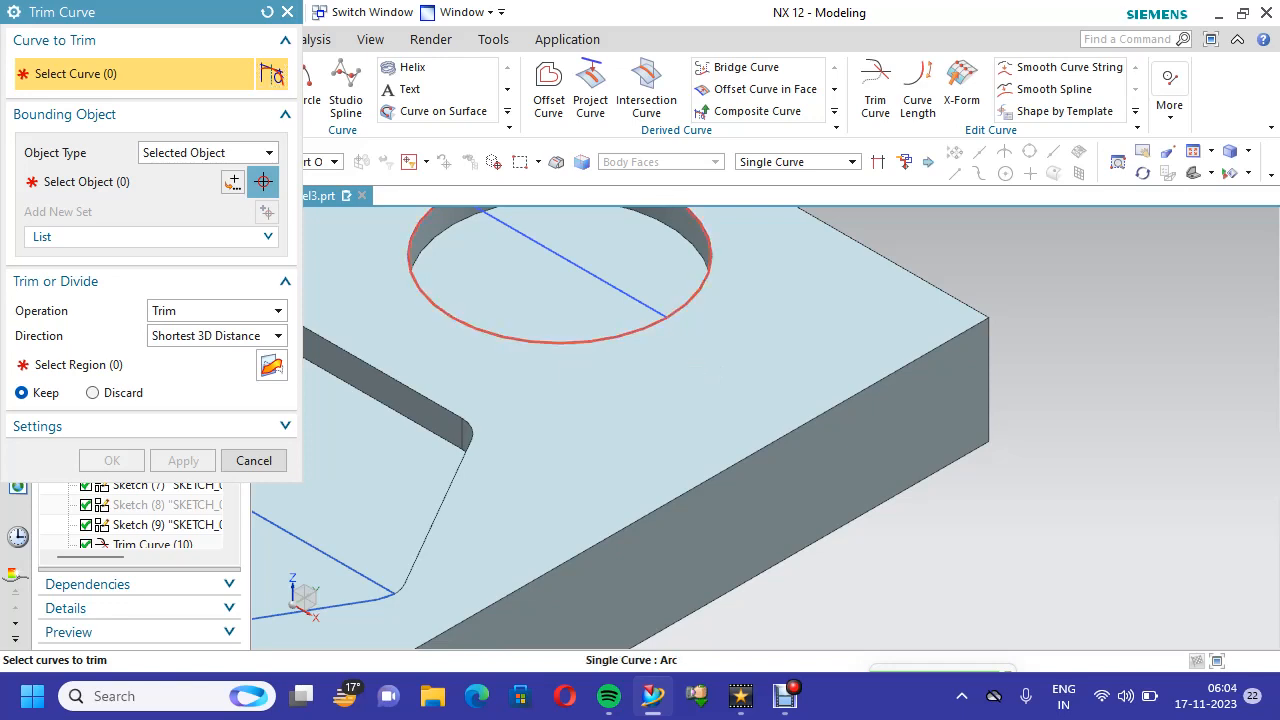
pyautogui.click(560, 342)
pyautogui.click(580, 267)
pyautogui.click(271, 365)
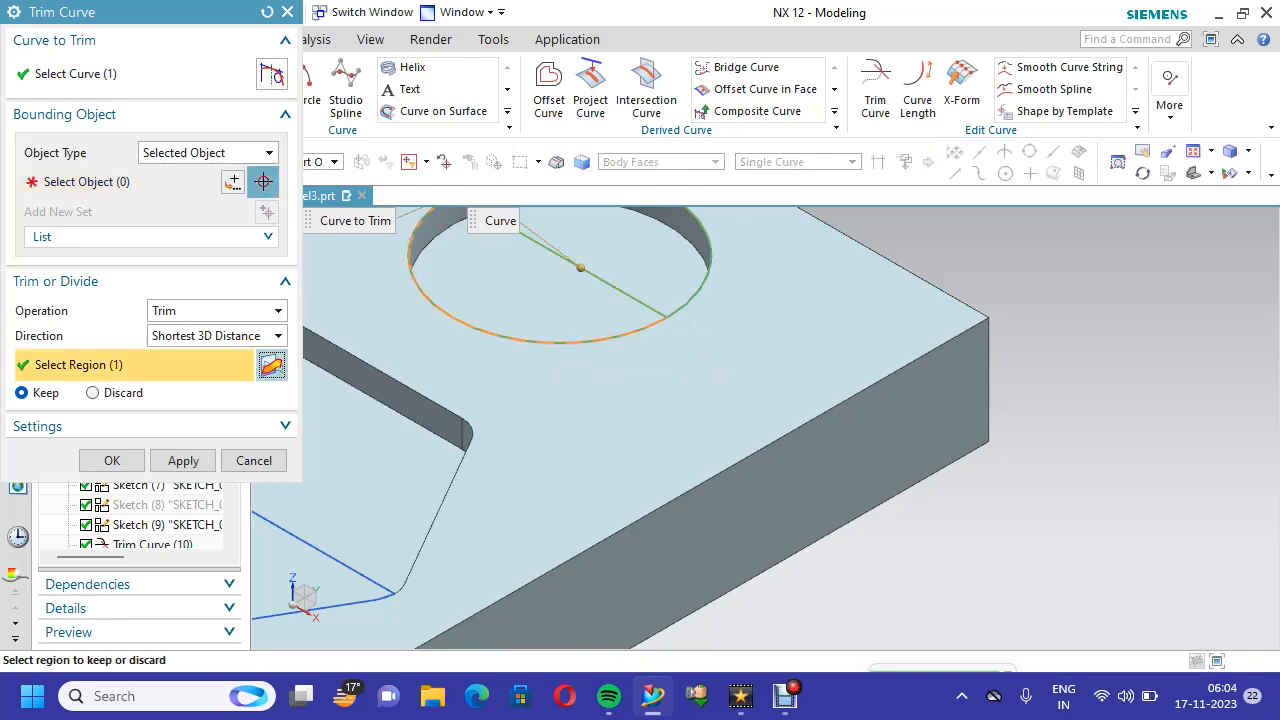
pyautogui.click(183, 460)
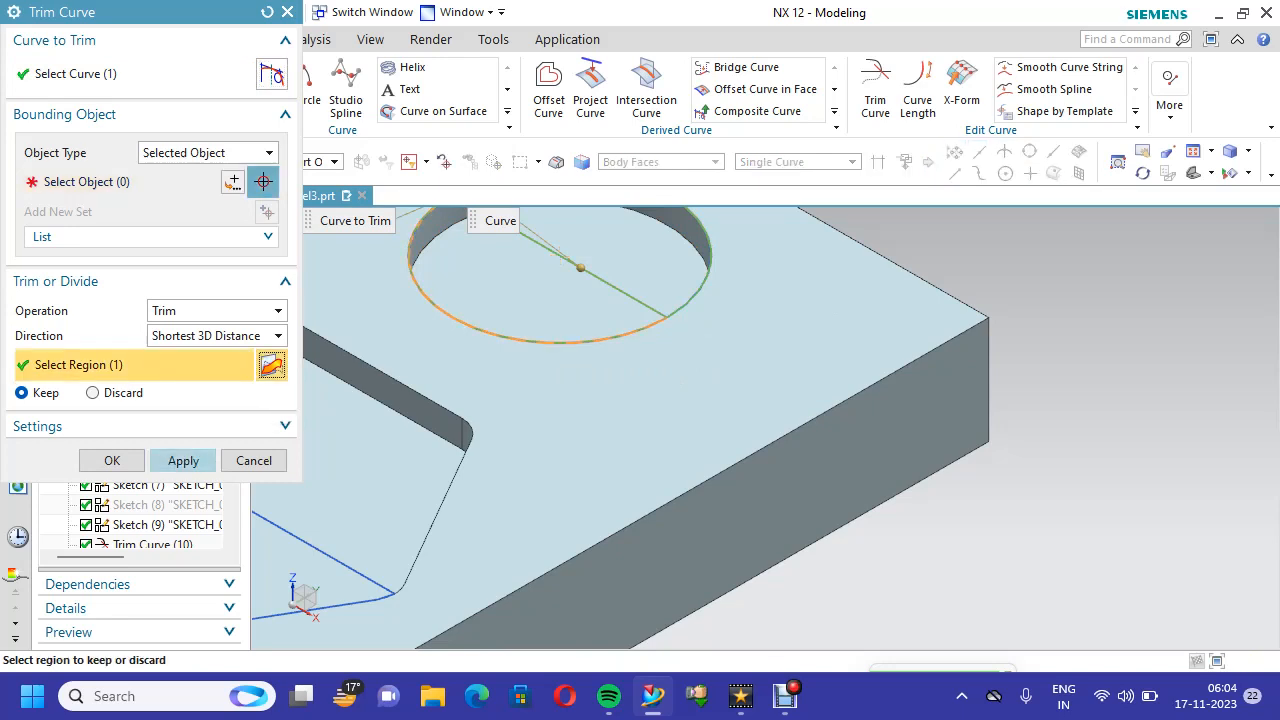
pyautogui.scroll(-7, 568, 456)
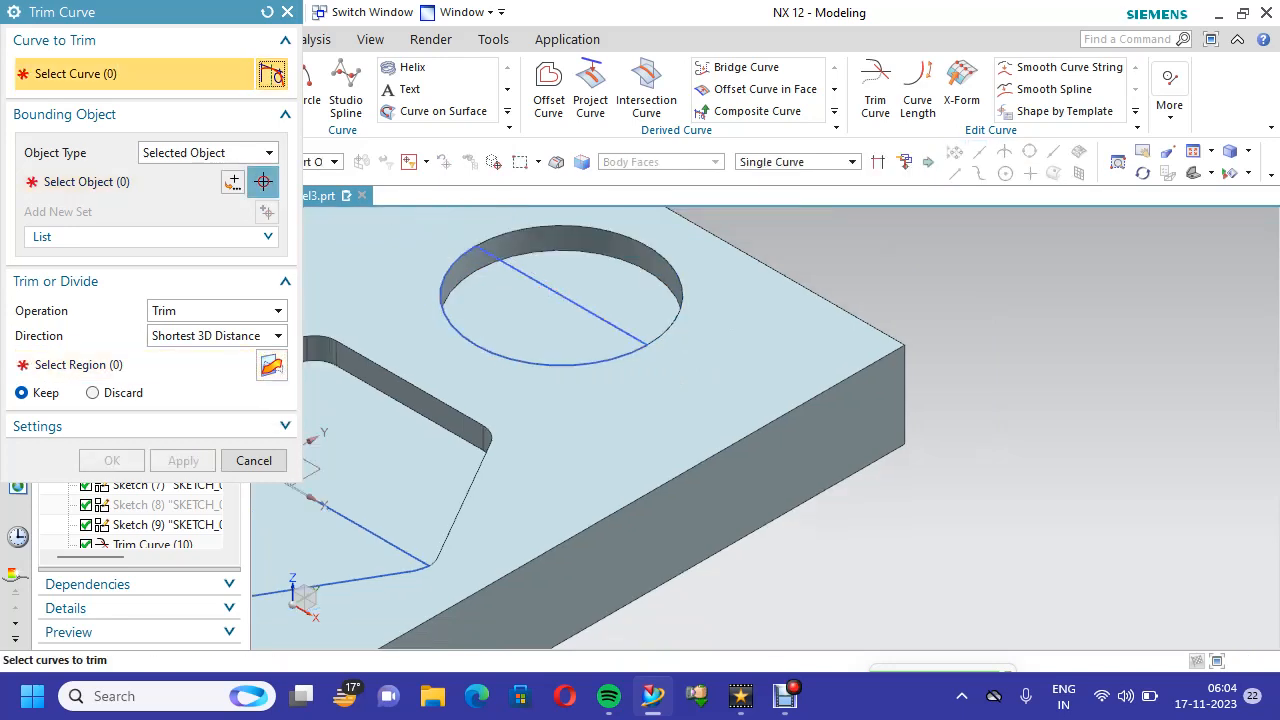
pyautogui.scroll(2, 400, 256)
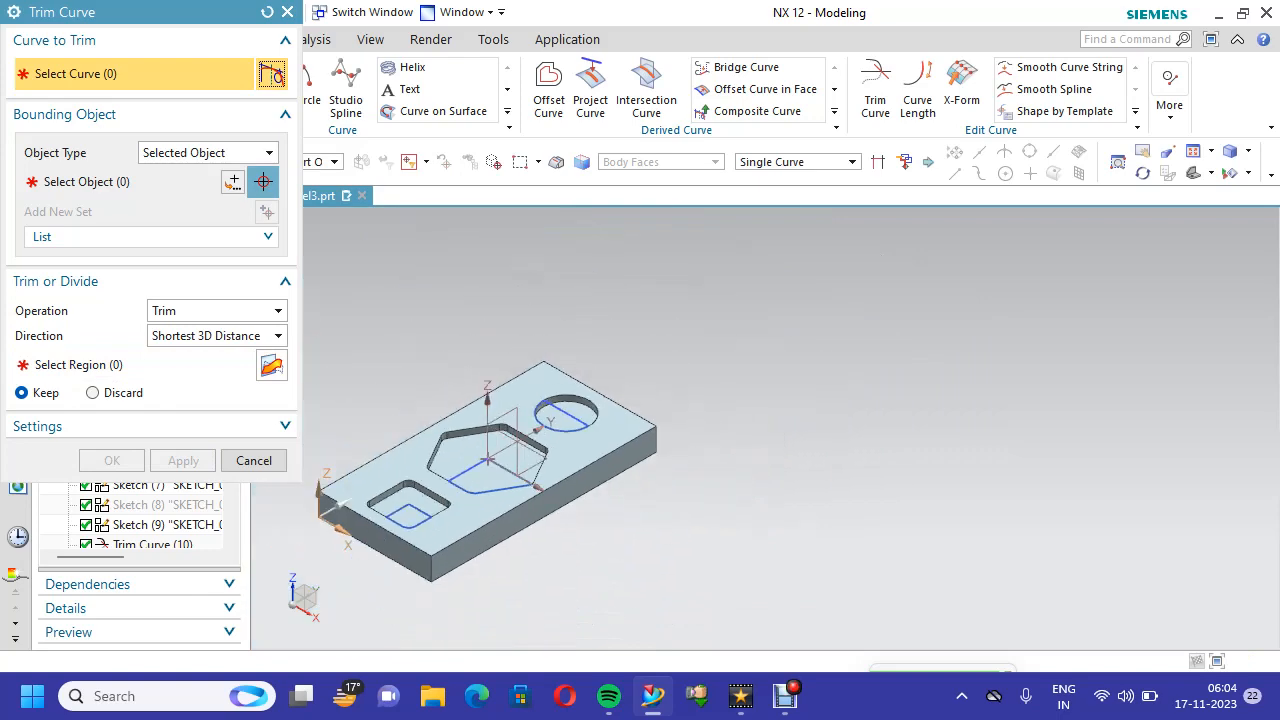
pyautogui.rightClick(400, 256)
pyautogui.click(440, 326)
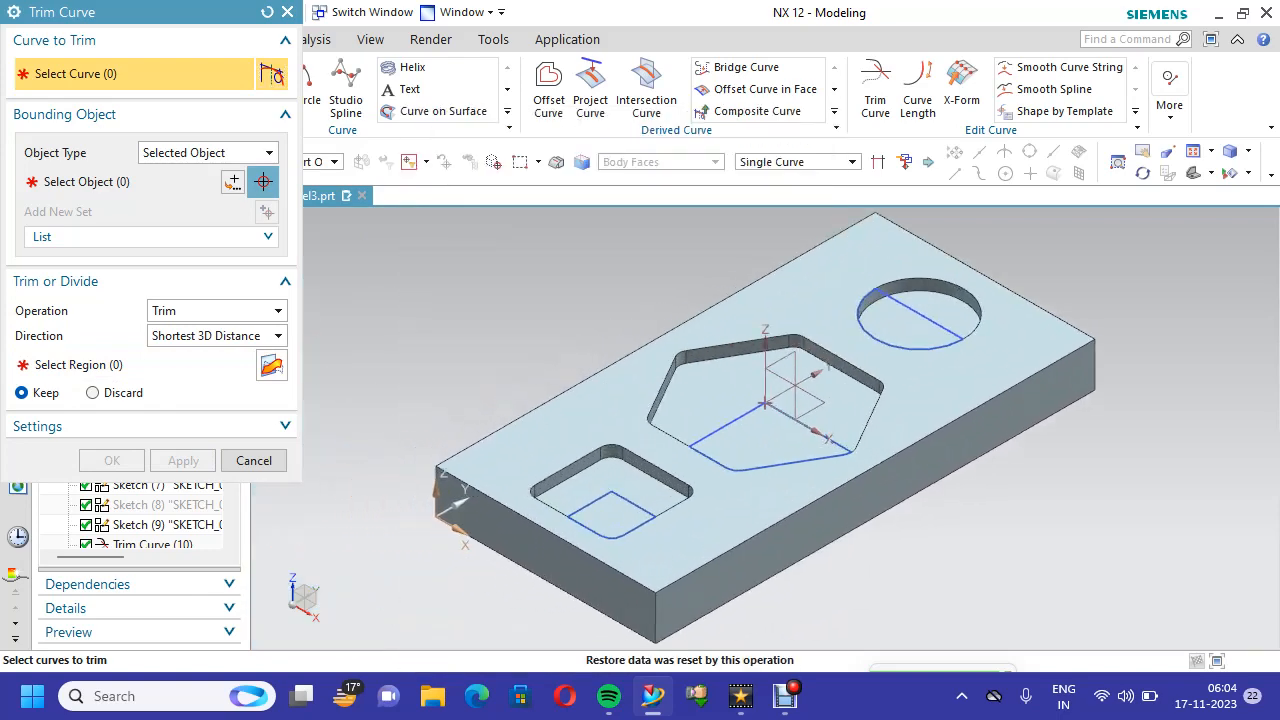
pyautogui.click(254, 460)
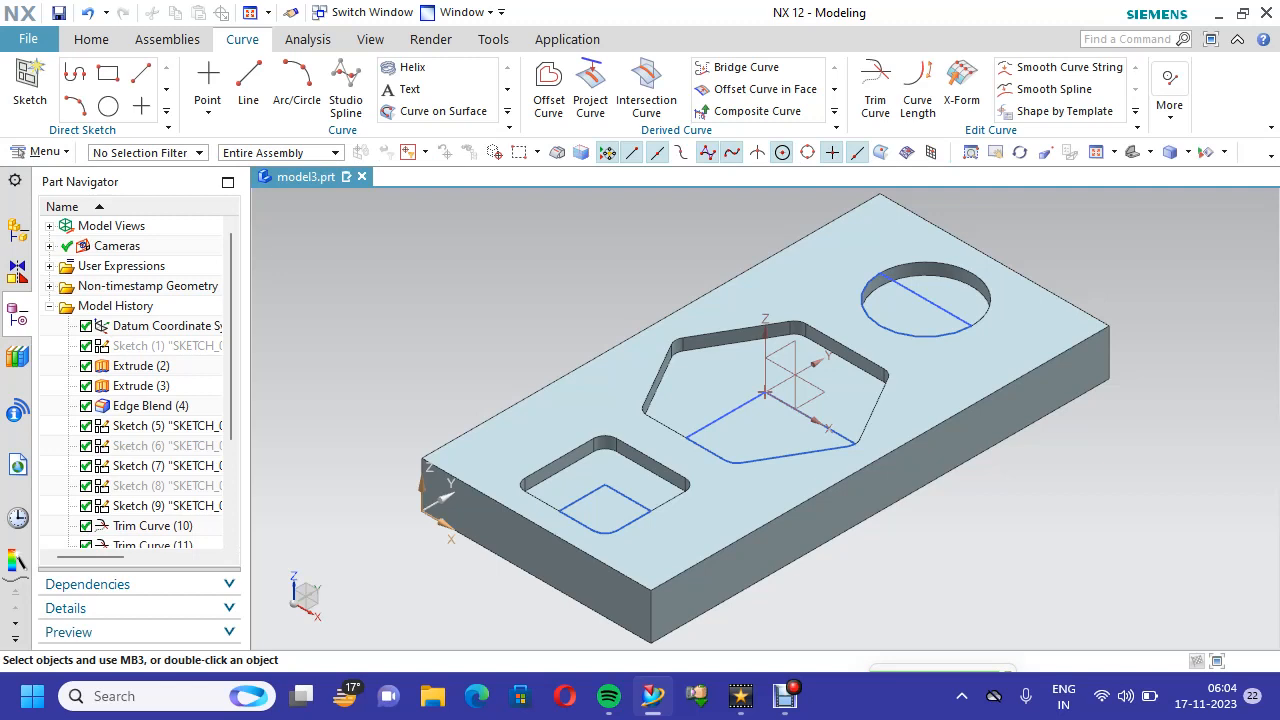
# Switch to the Manufacturing application and show the Geometry view of the Operation Navigator
pyautogui.scroll(1, 345, 455)
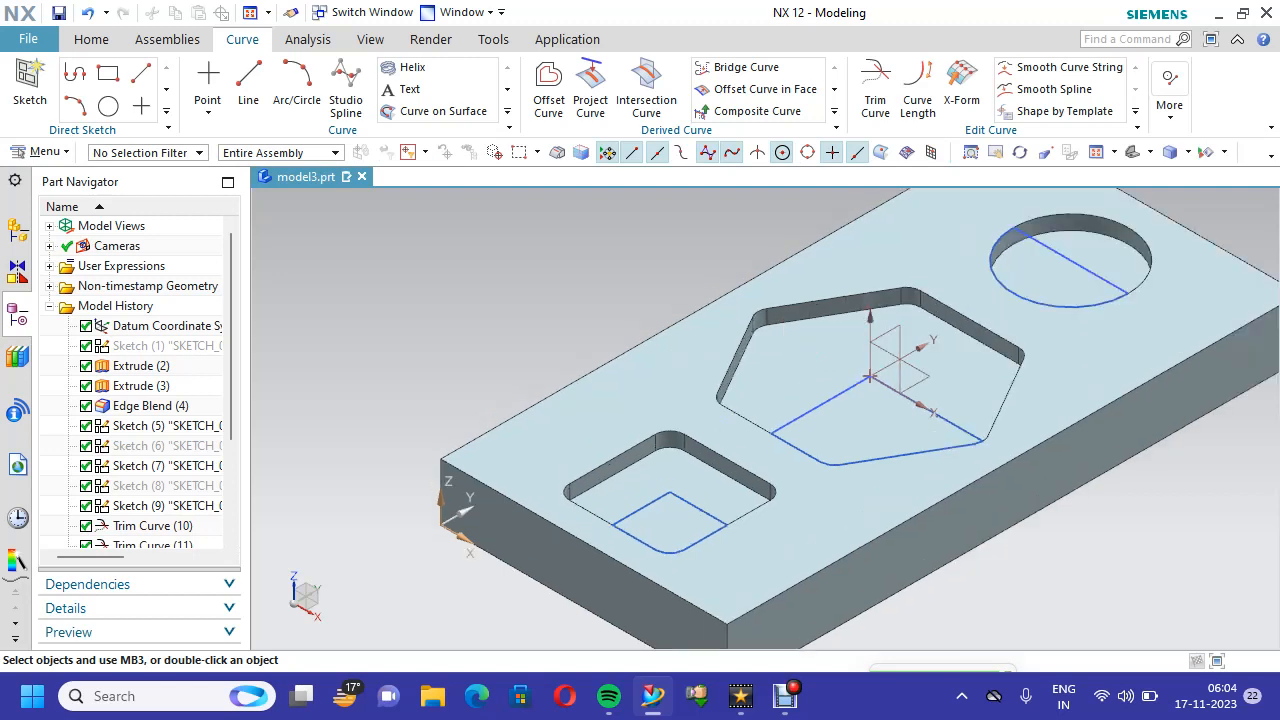
pyautogui.click(567, 39)
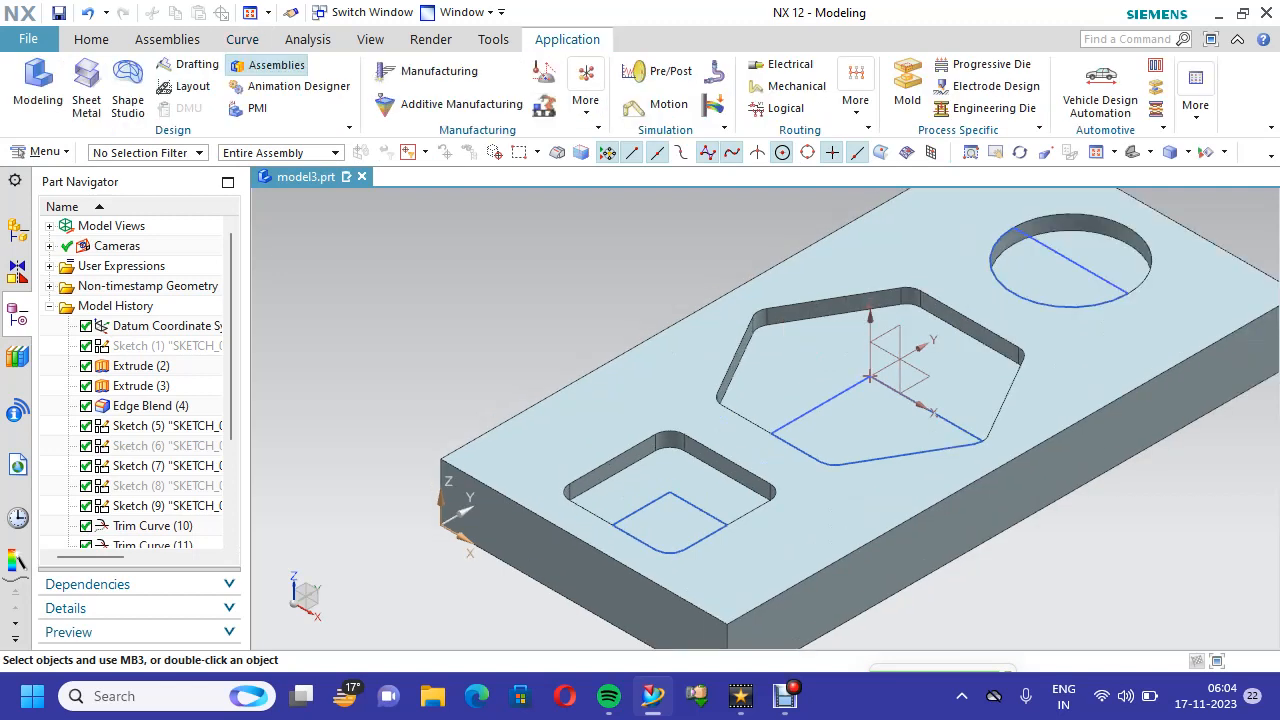
pyautogui.click(455, 74)
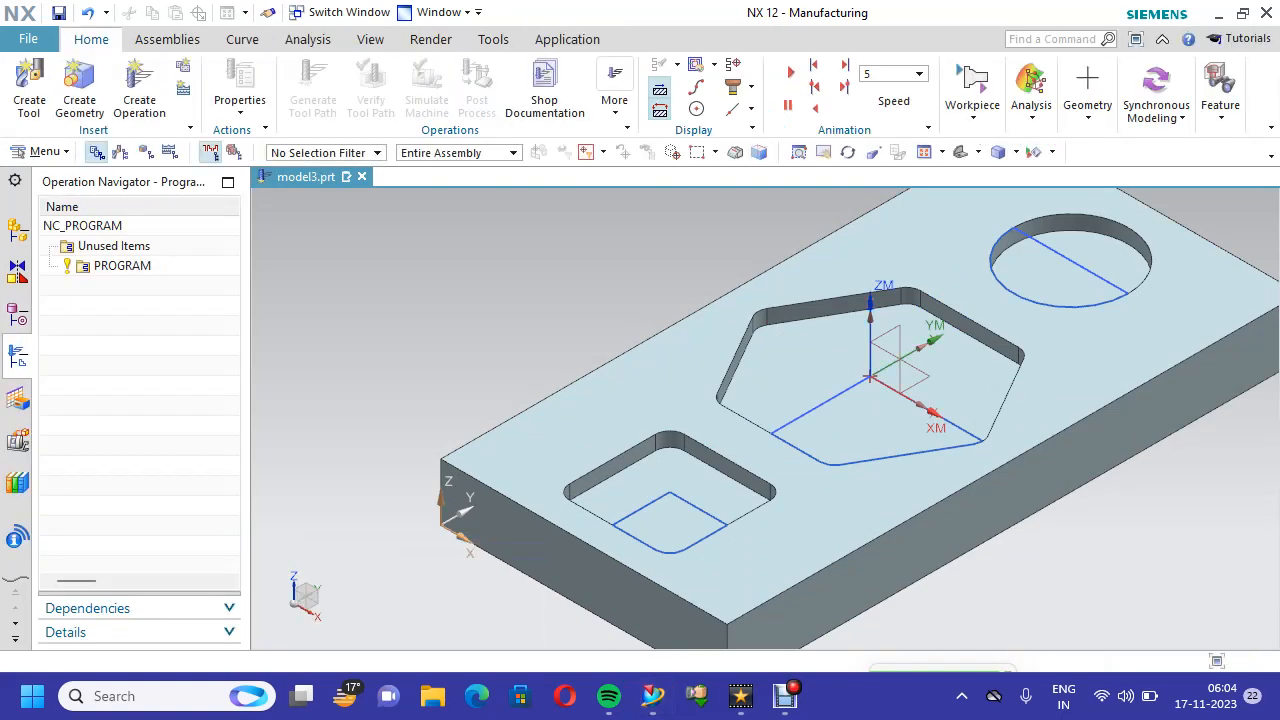
pyautogui.click(146, 151)
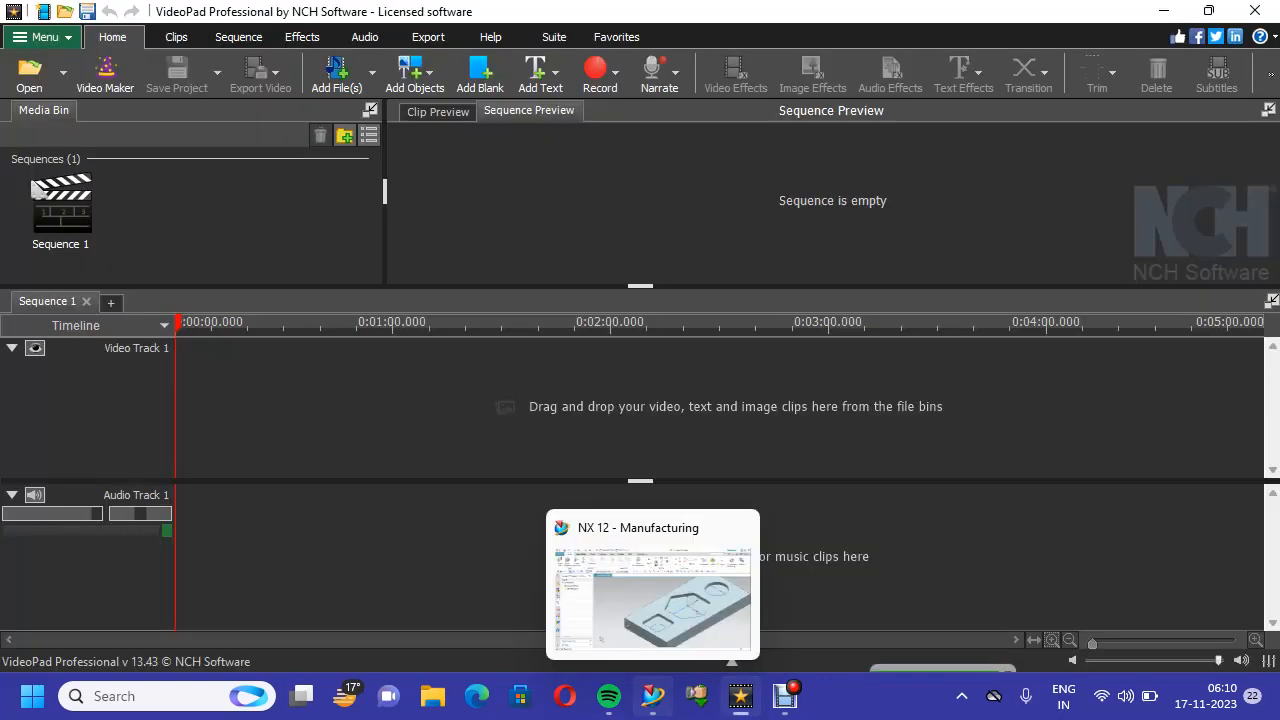
pyautogui.click(651, 586)
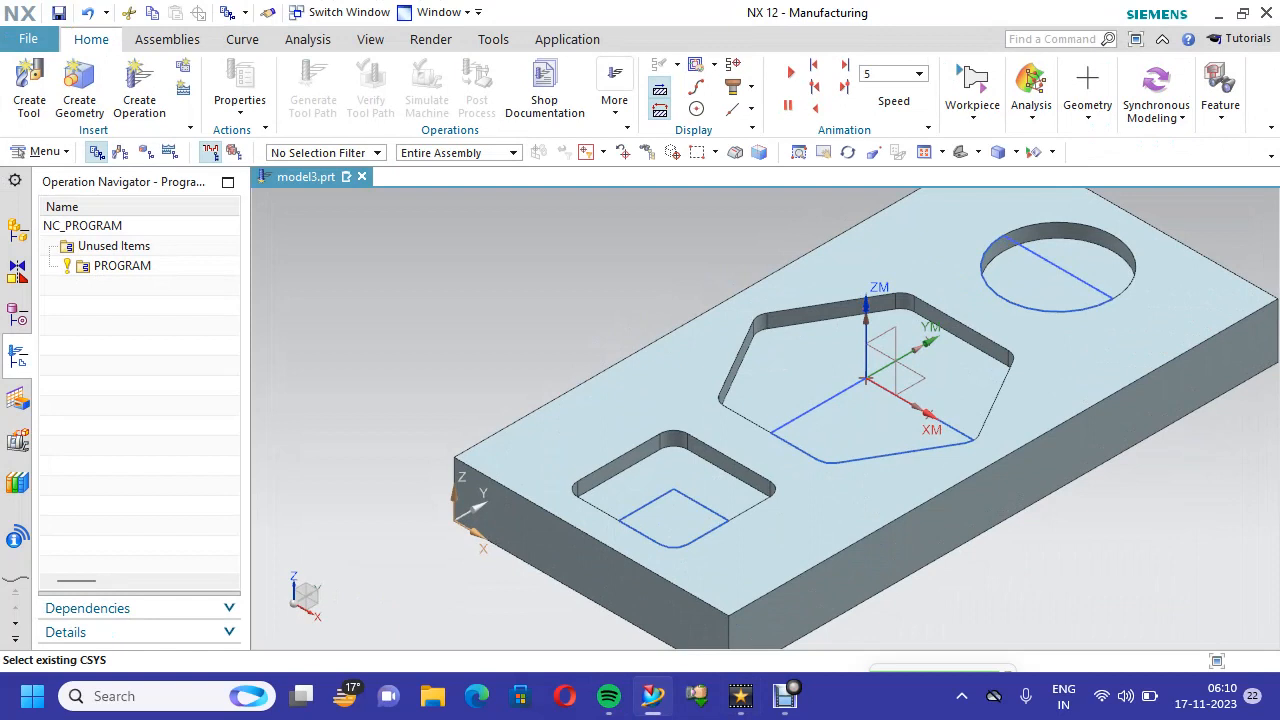
pyautogui.click(146, 151)
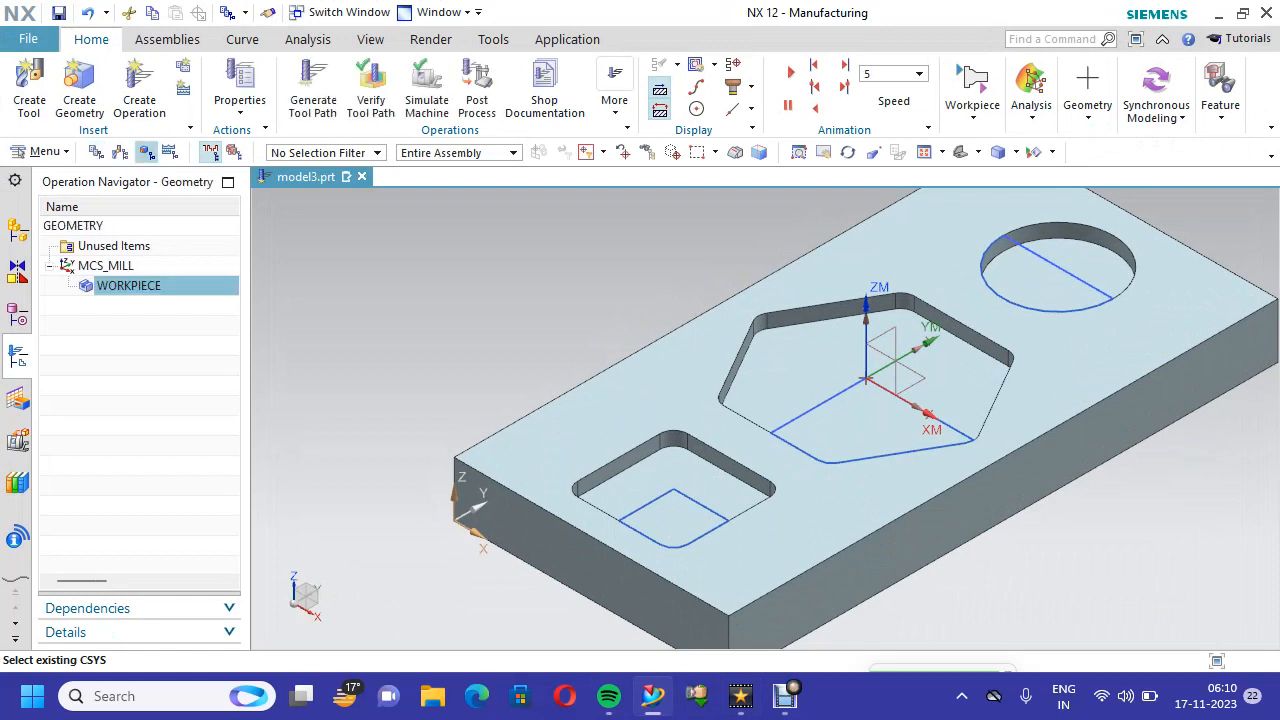
# Edit MCS_MILL and accept its machine coordinate system as a Dynamic CSYS referenced to the absolute displayed part, at the origin
pyautogui.click(105, 266)
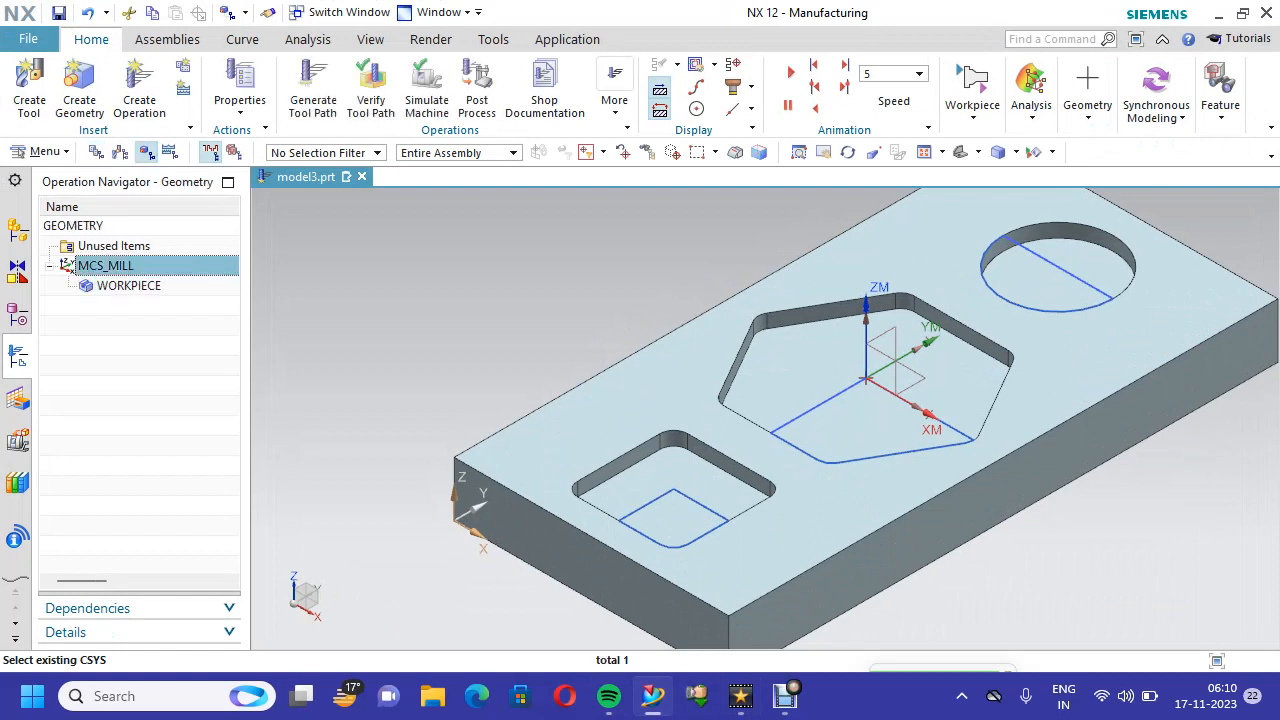
pyautogui.rightClick(112, 265)
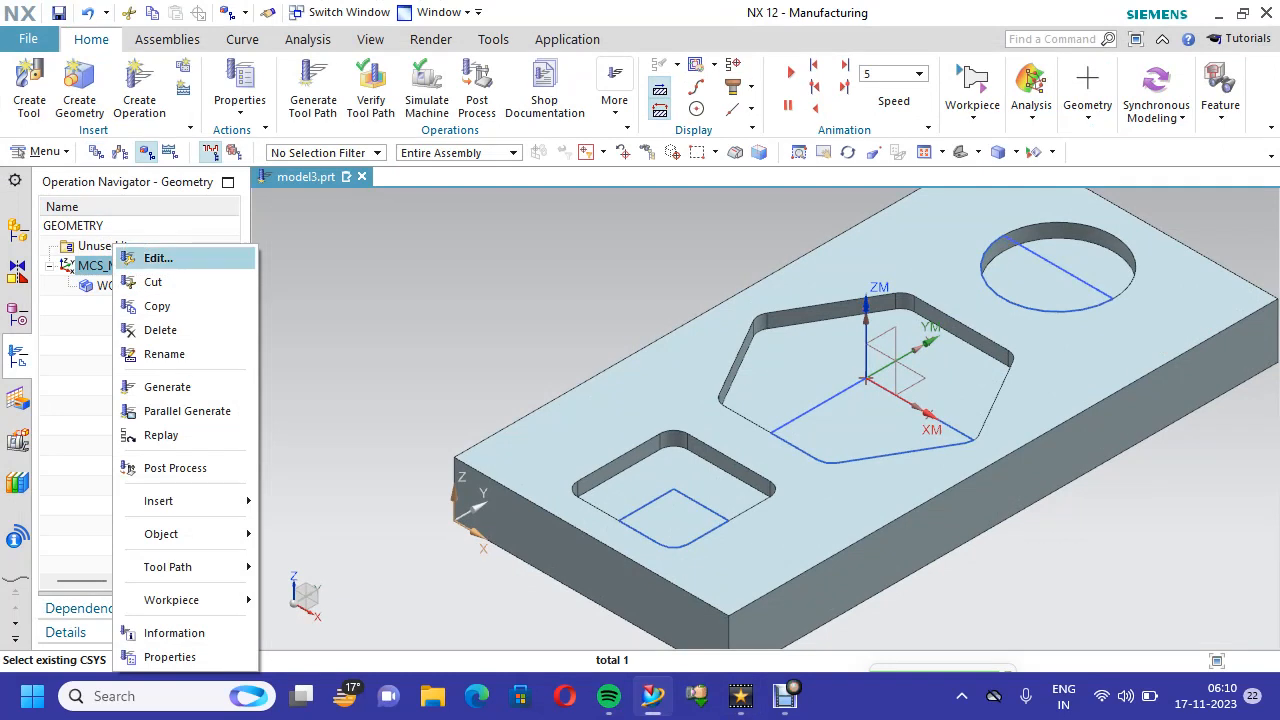
pyautogui.click(158, 258)
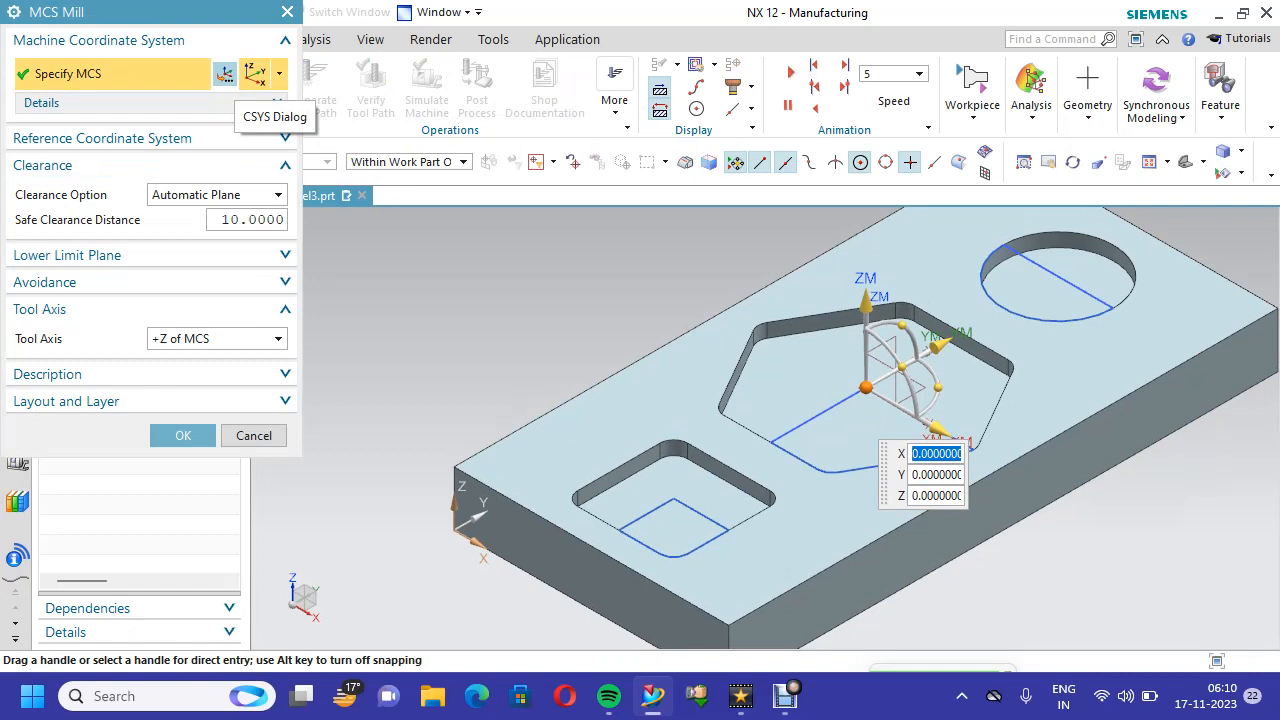
pyautogui.click(225, 74)
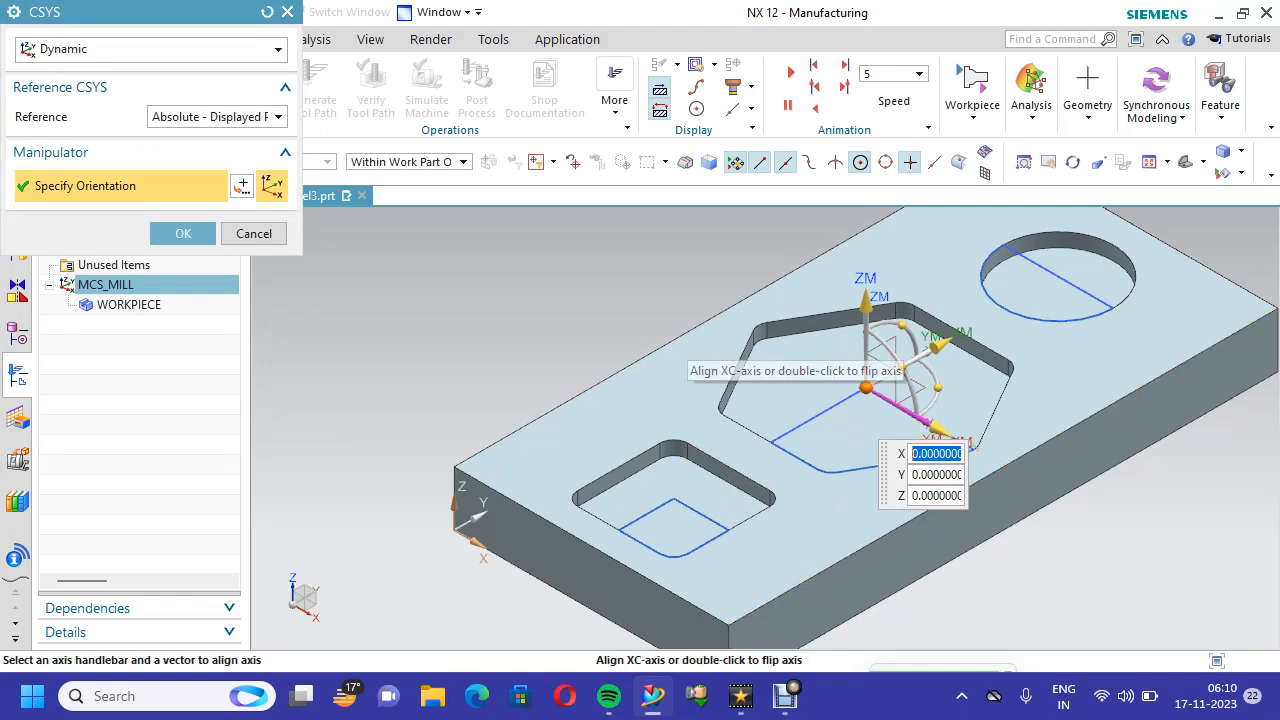
pyautogui.click(183, 233)
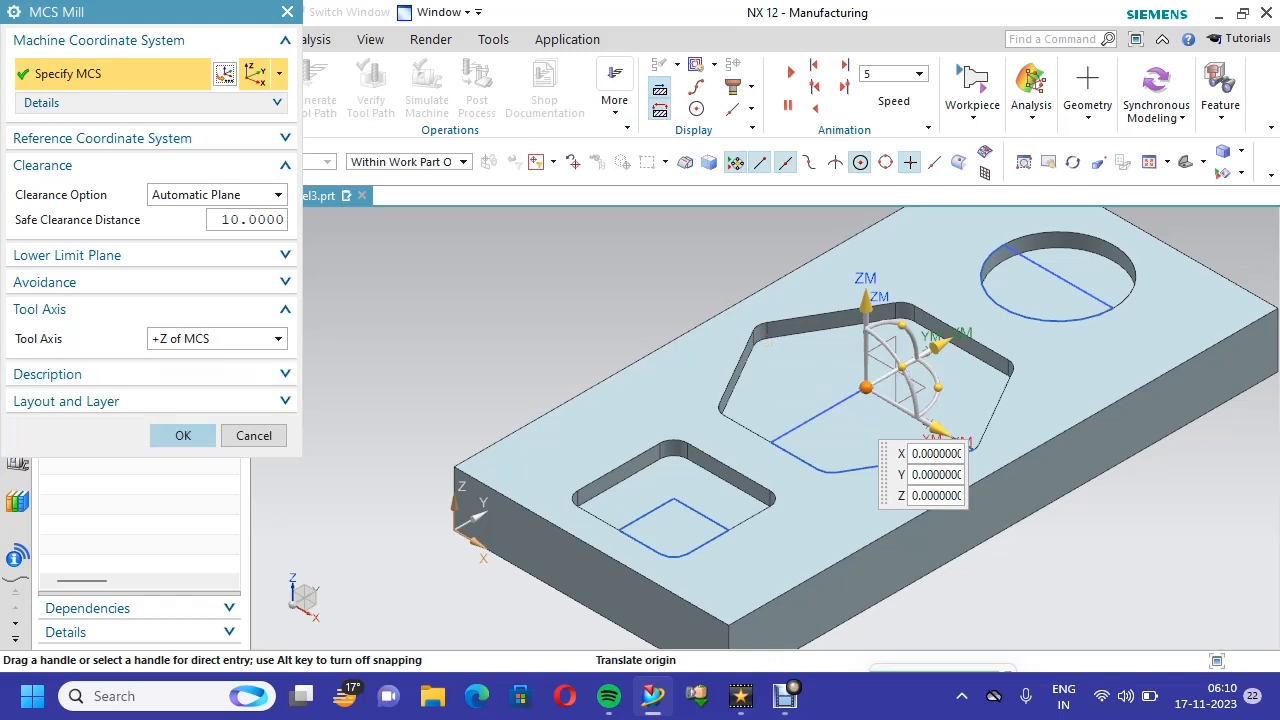
pyautogui.click(183, 435)
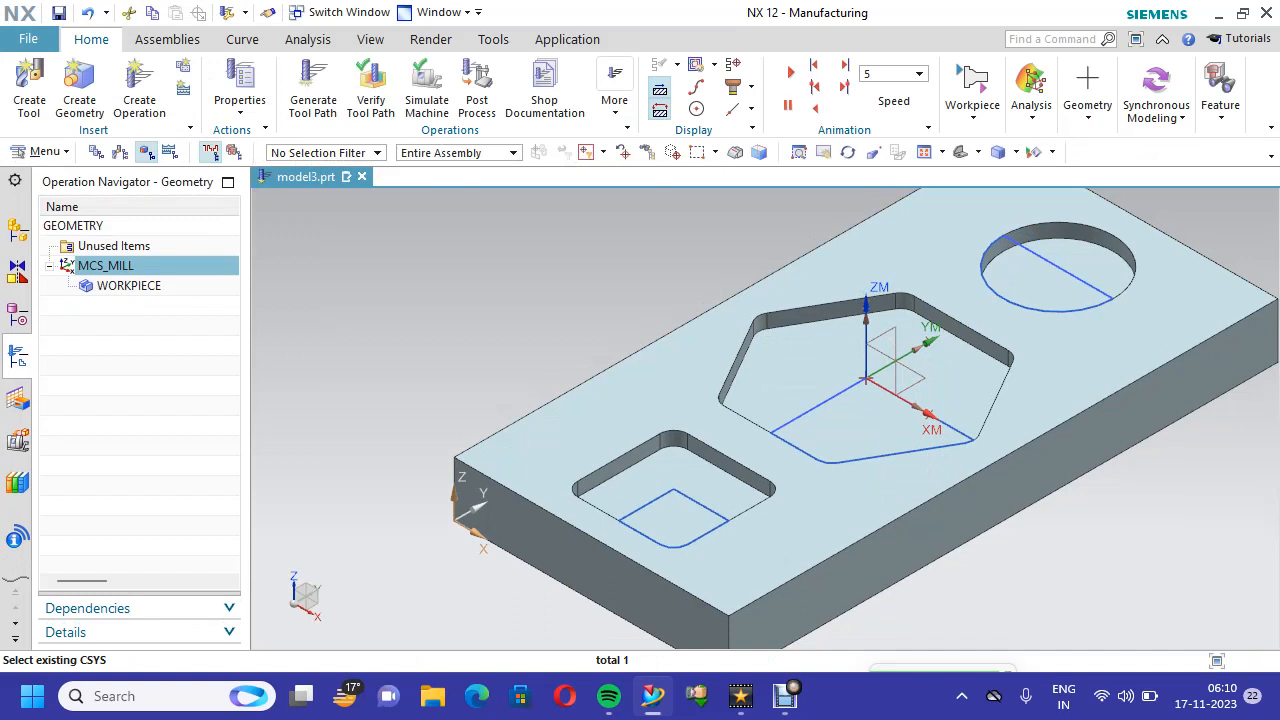
# Edit WORKPIECE and specify the solid plate body as its part geometry
pyautogui.click(128, 285)
pyautogui.rightClick(128, 285)
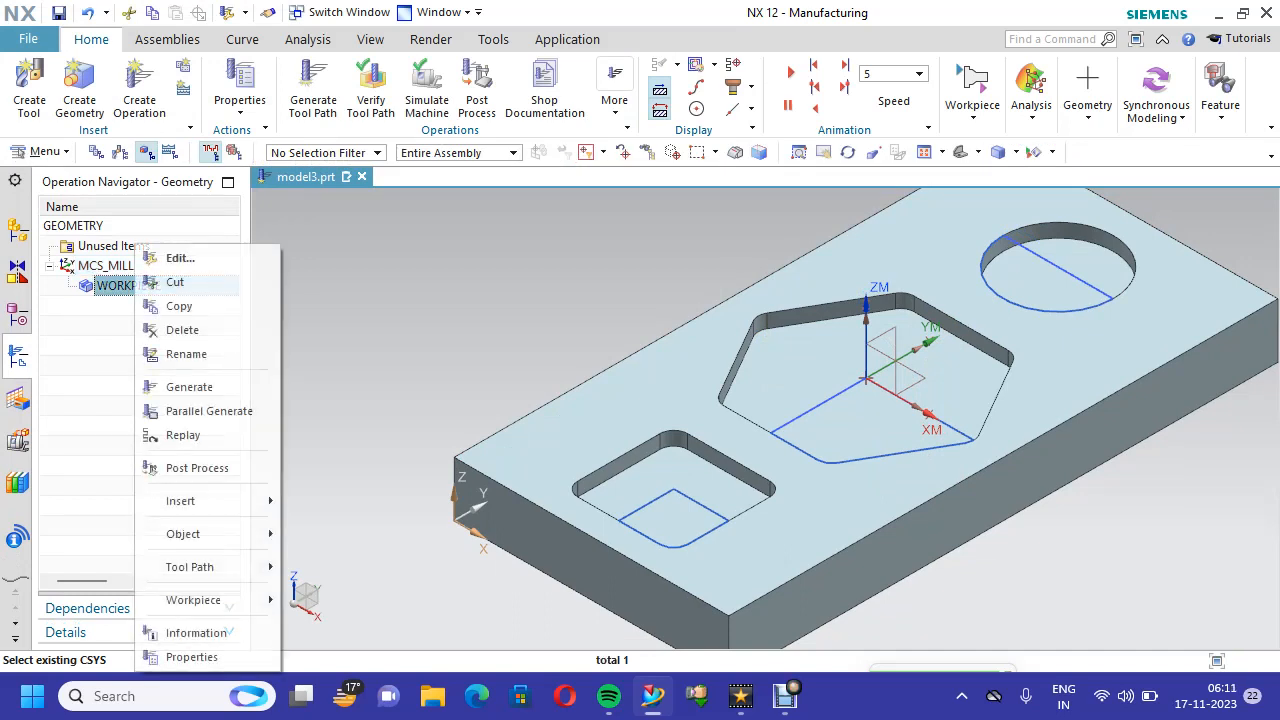
pyautogui.click(180, 257)
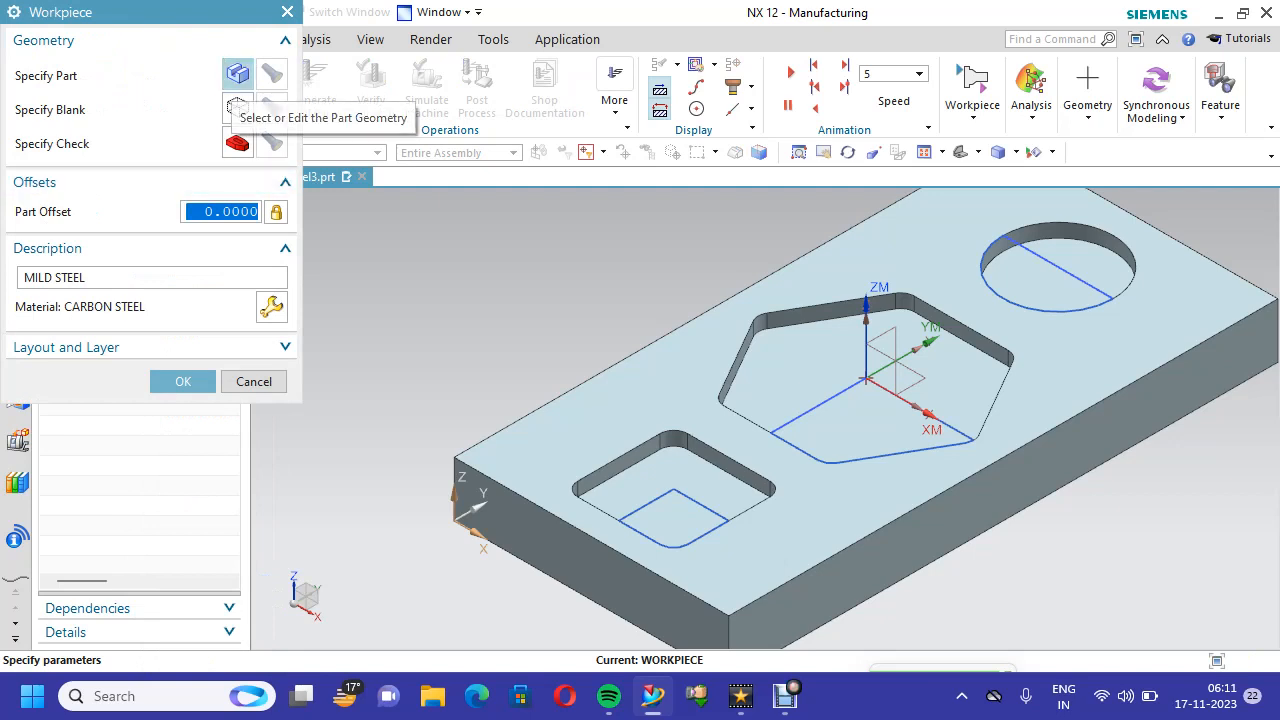
pyautogui.click(238, 74)
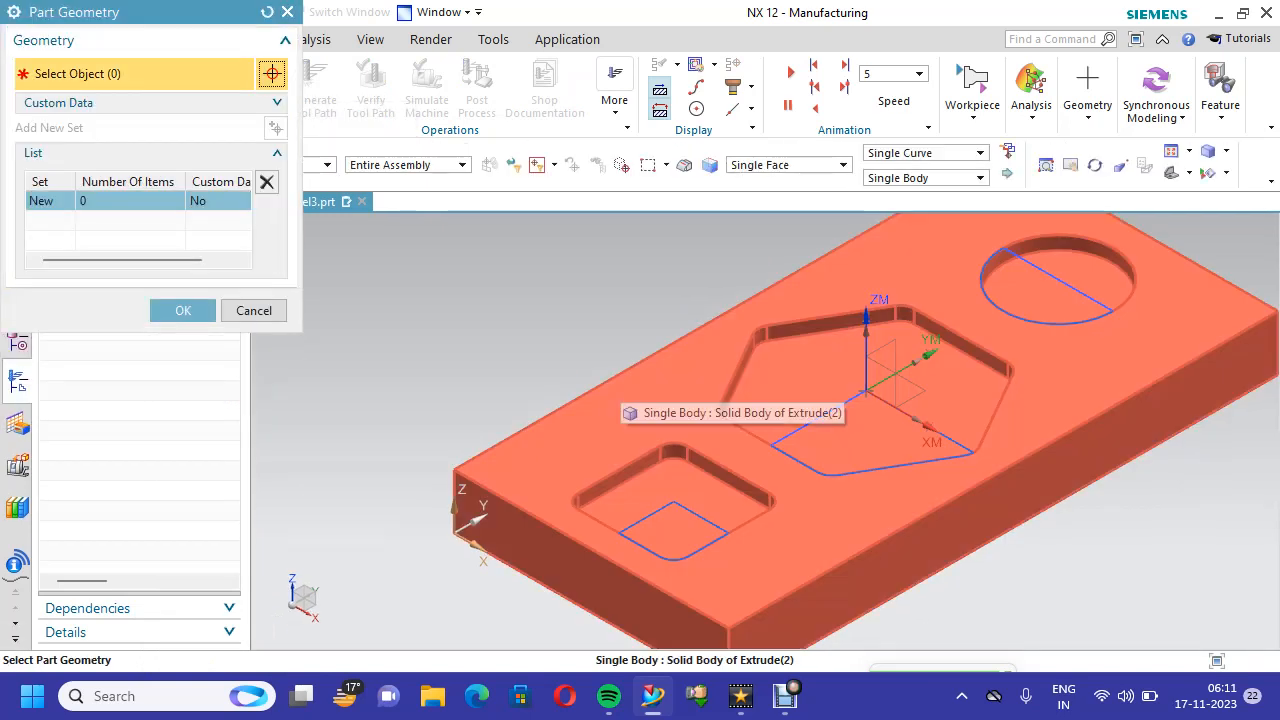
pyautogui.click(612, 402)
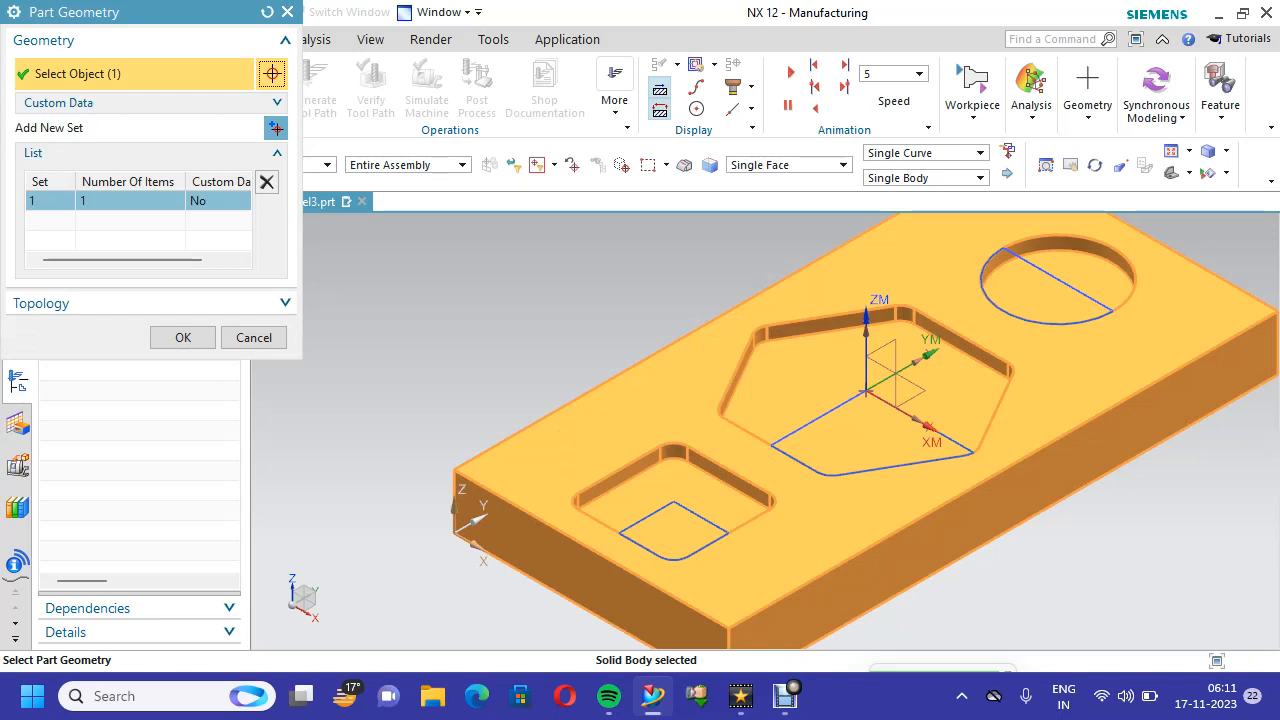
pyautogui.click(183, 338)
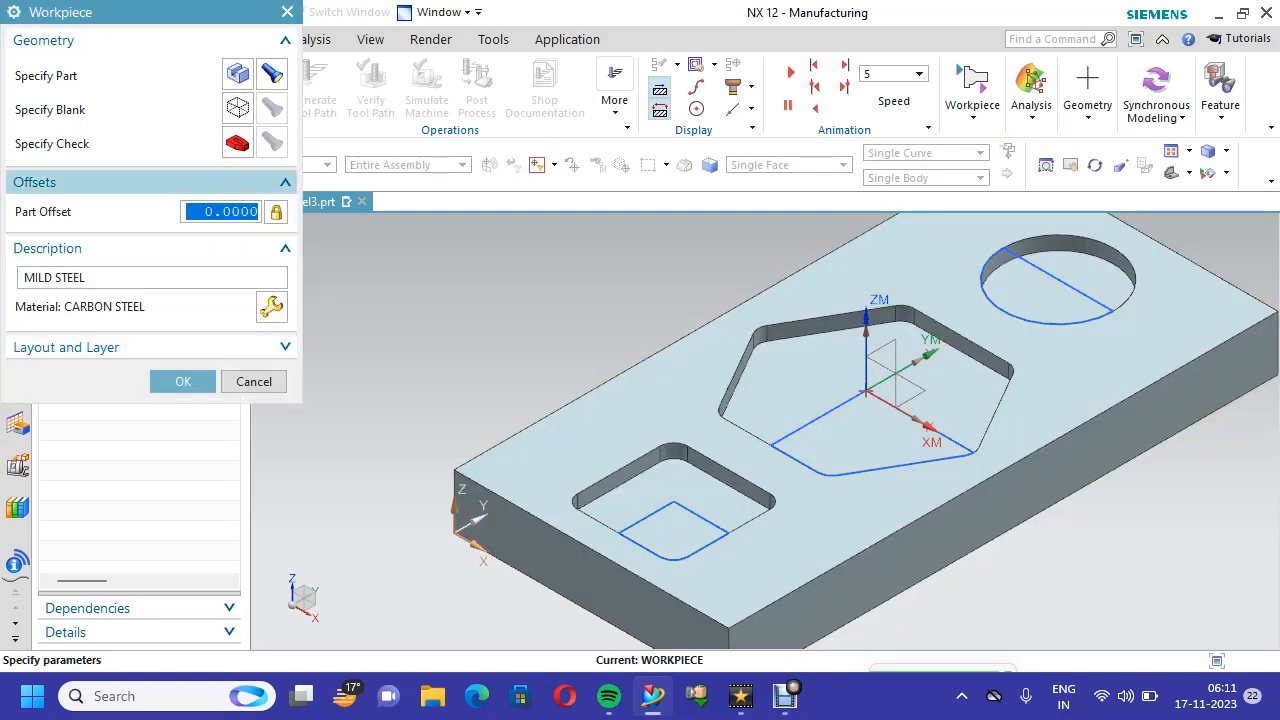
# Define the workpiece blank as a Bounding Block with zero offsets on all sides
pyautogui.click(238, 108)
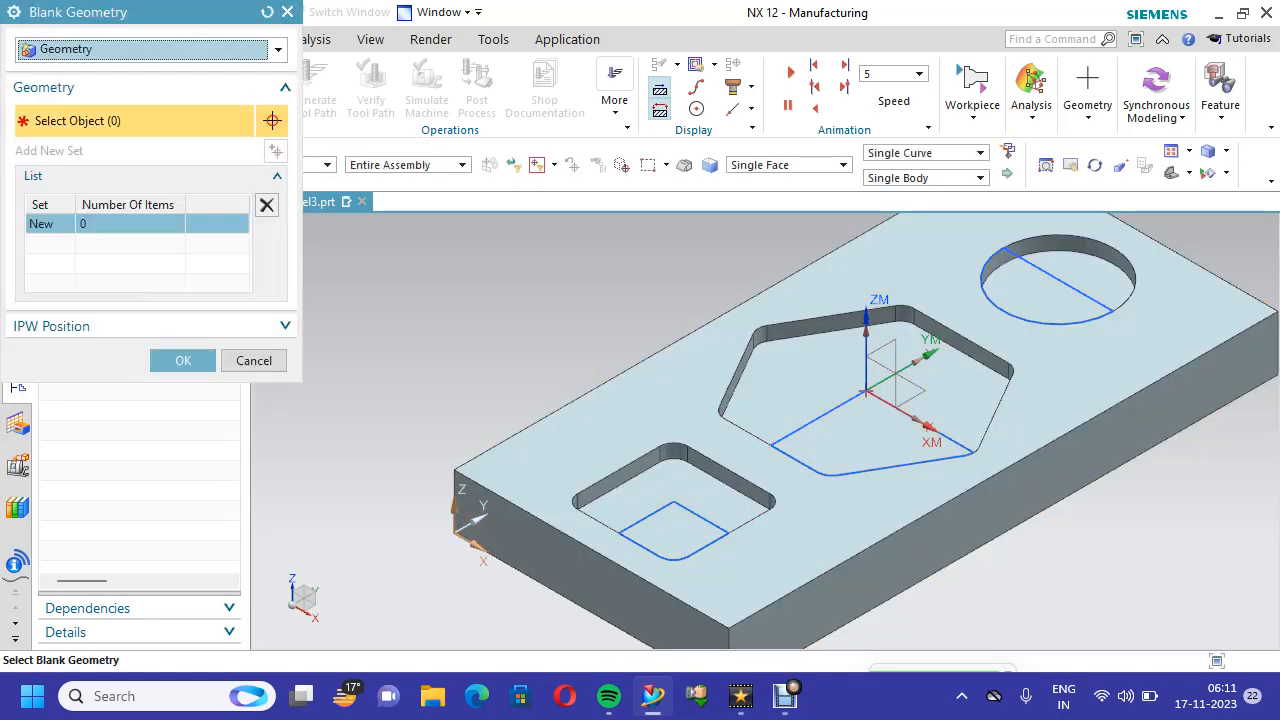
pyautogui.click(220, 50)
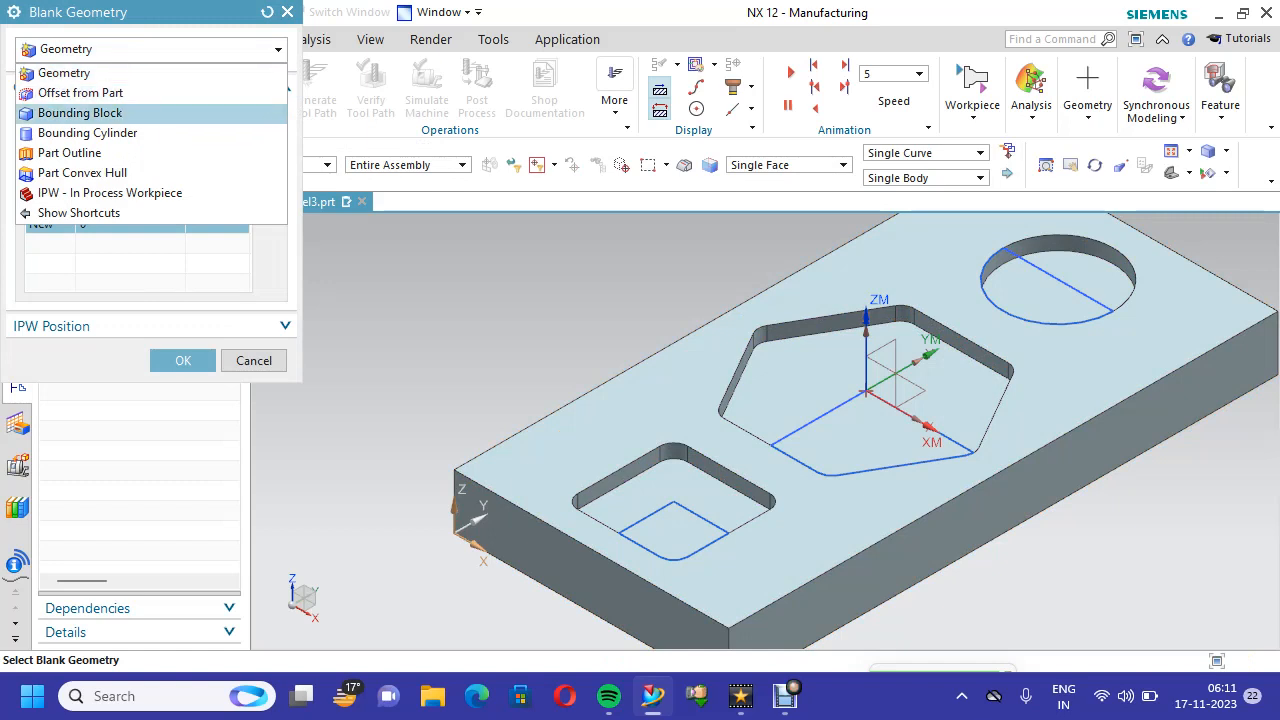
pyautogui.click(150, 113)
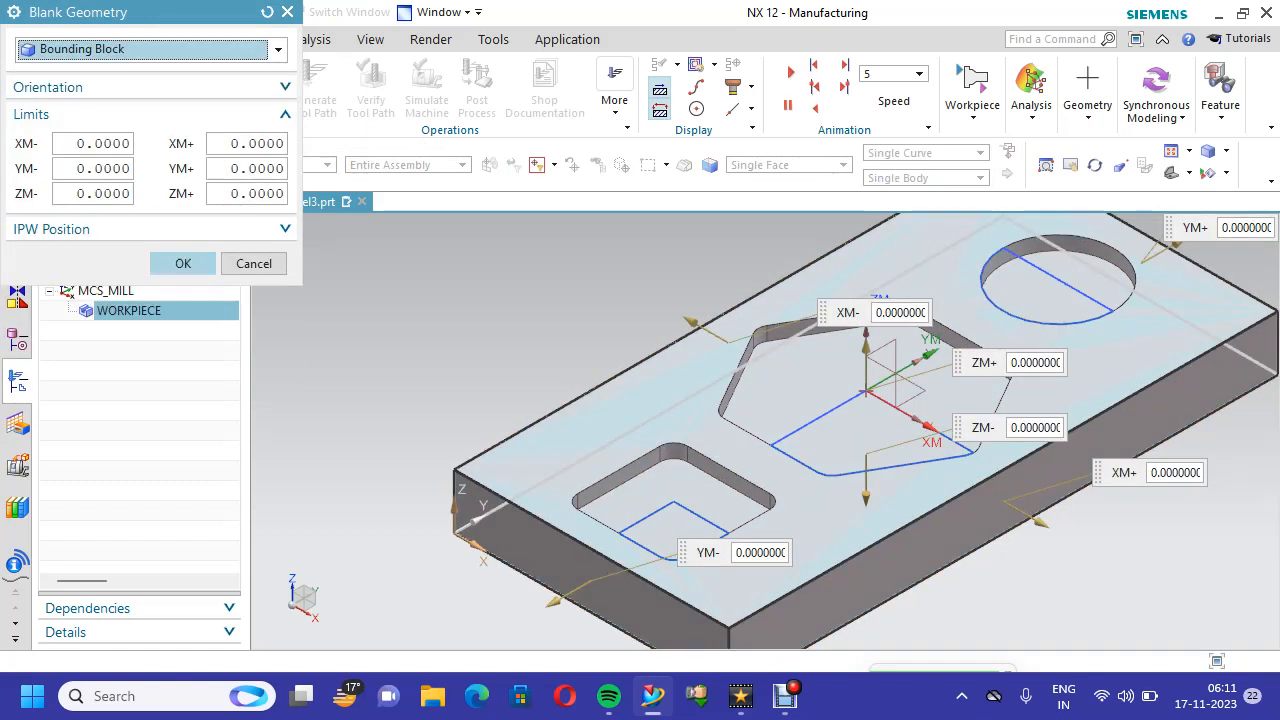
pyautogui.click(183, 263)
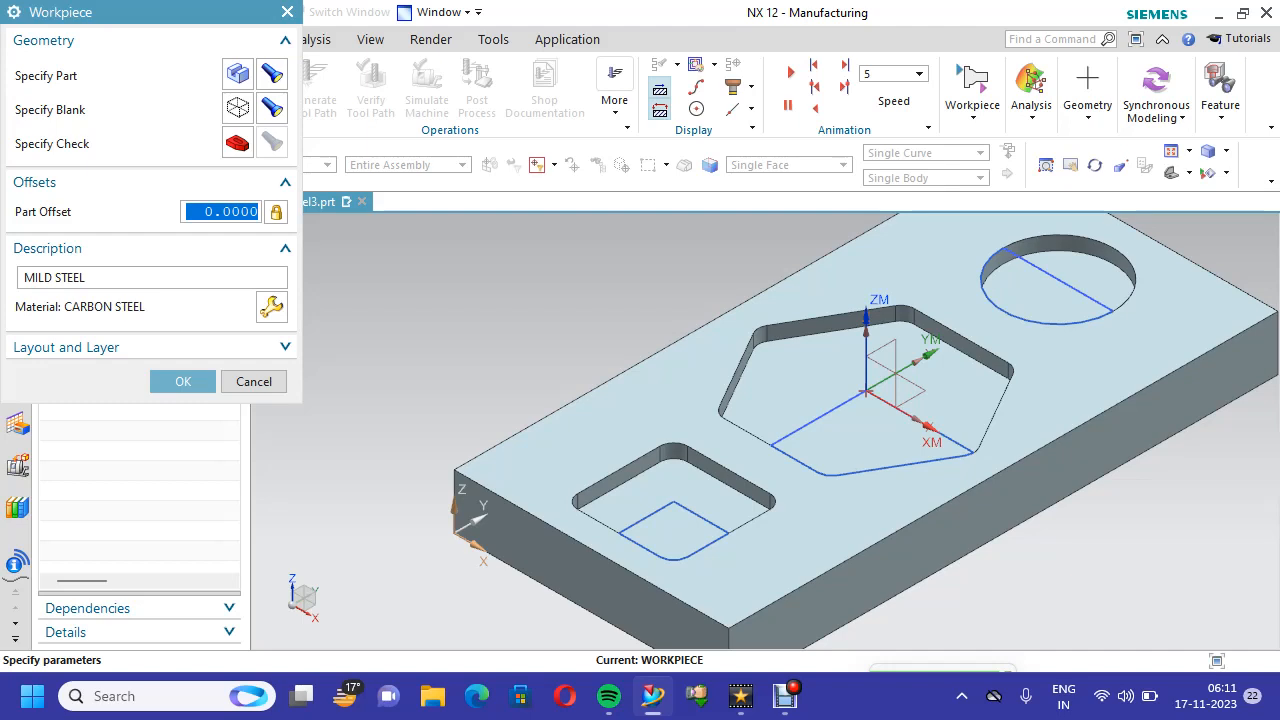
# Assign carbon steel MAT0_00001 as the workpiece material and accept the workpiece definition
pyautogui.click(271, 307)
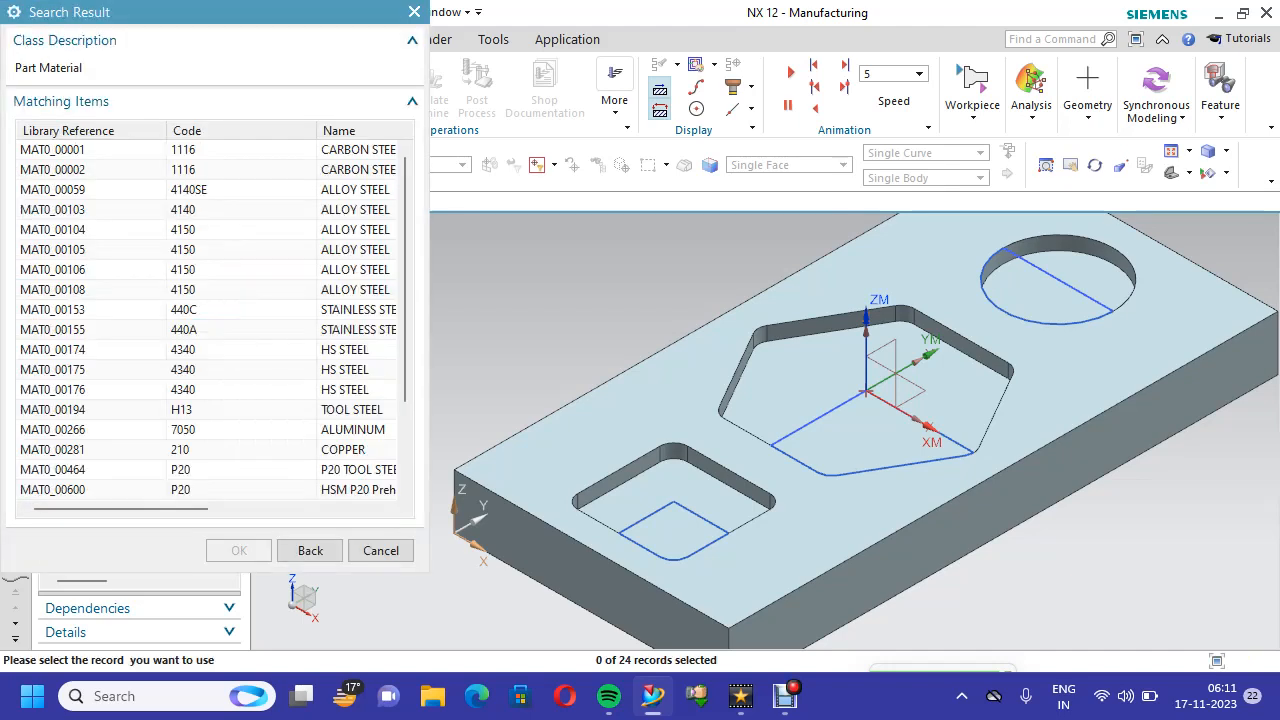
pyautogui.click(92, 150)
pyautogui.moveTo(122, 509); pyautogui.dragTo(215, 509)
pyautogui.click(239, 550)
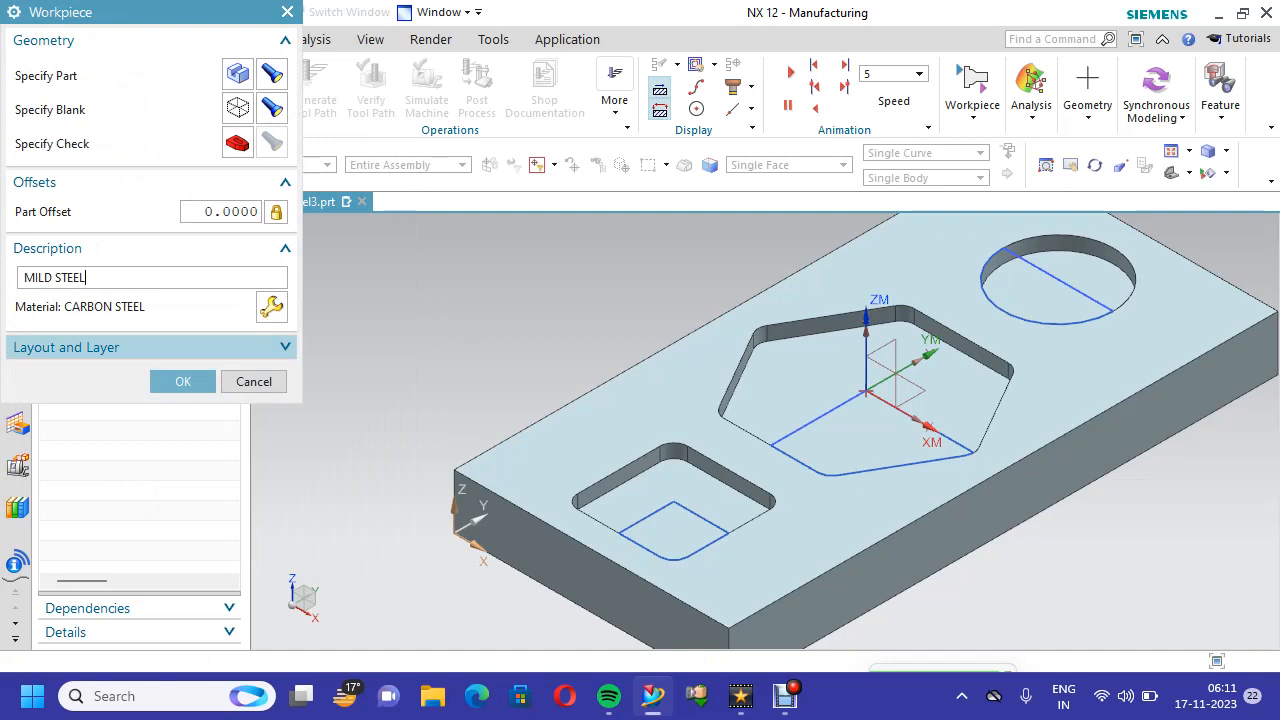
pyautogui.click(183, 381)
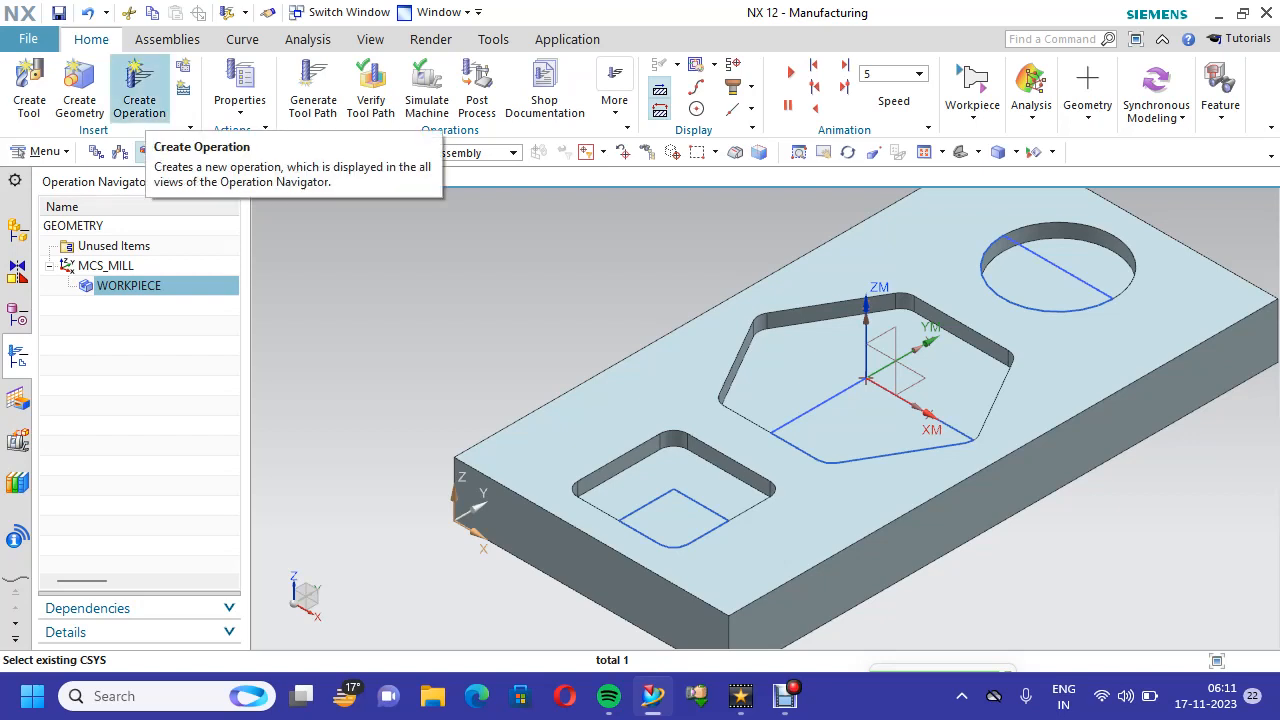
# Start a new operation of type mill_contour with the Cavity Mill subtype
pyautogui.click(139, 88)
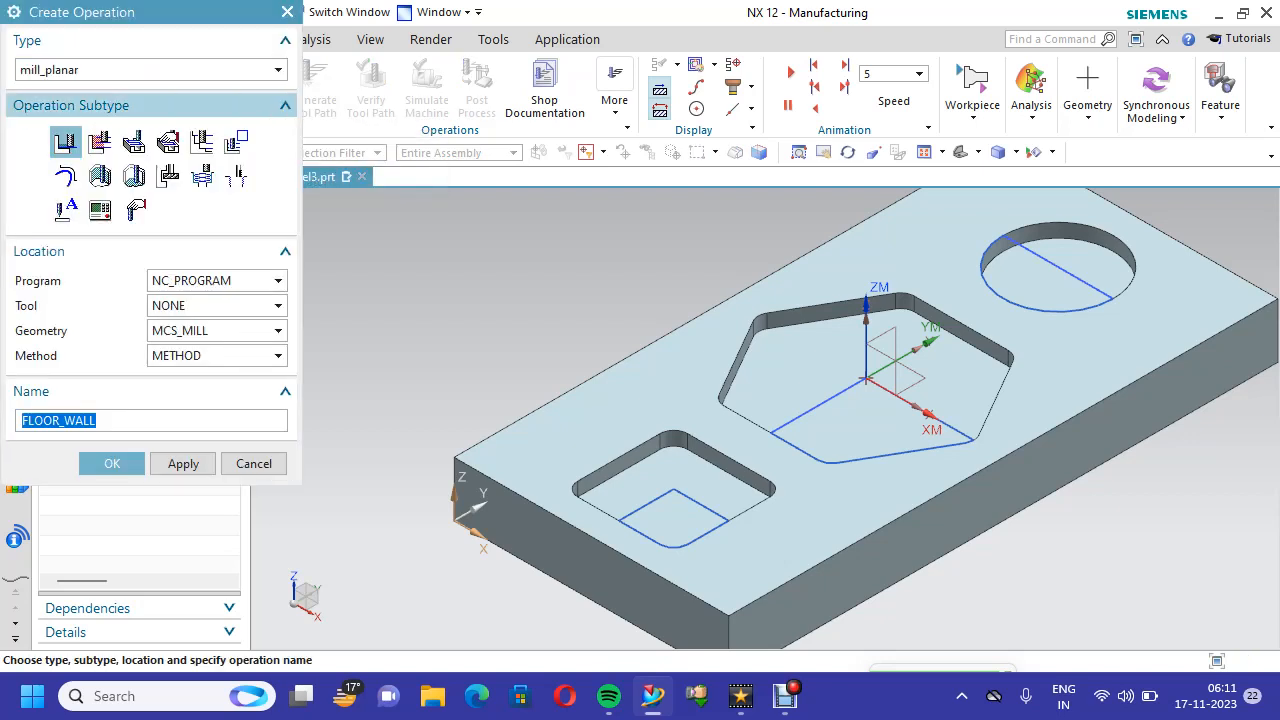
pyautogui.click(151, 70)
pyautogui.press('Down')
pyautogui.press('Return')
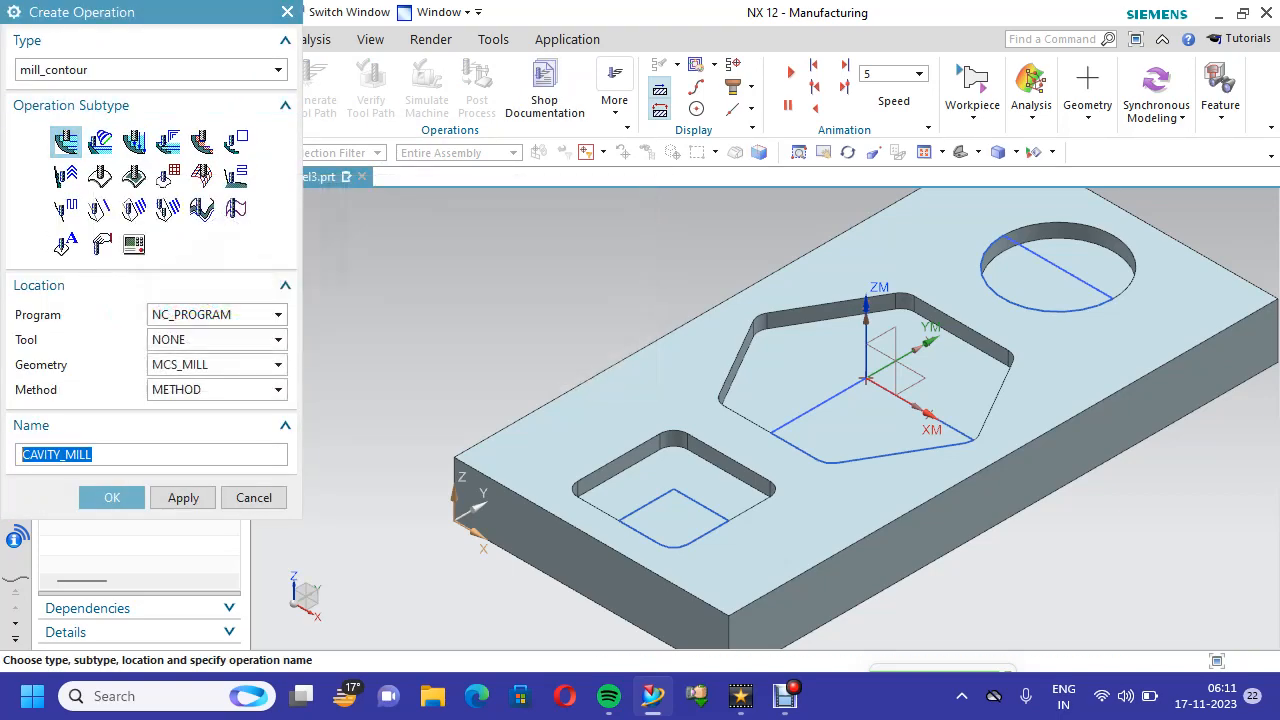
pyautogui.click(66, 143)
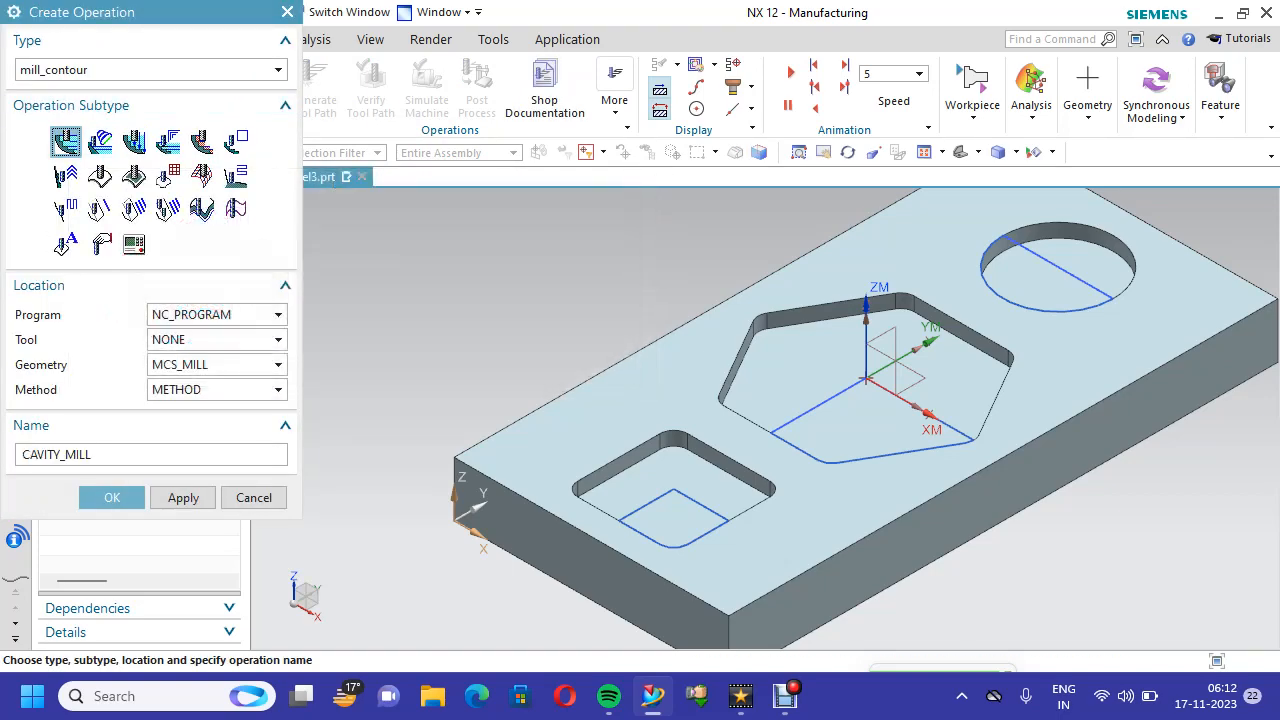
# Assign the cavity mill operation to PROGRAM, WORKPIECE geometry and the MILL_FINISH method, and create it
pyautogui.click(278, 315)
pyautogui.click(200, 369)
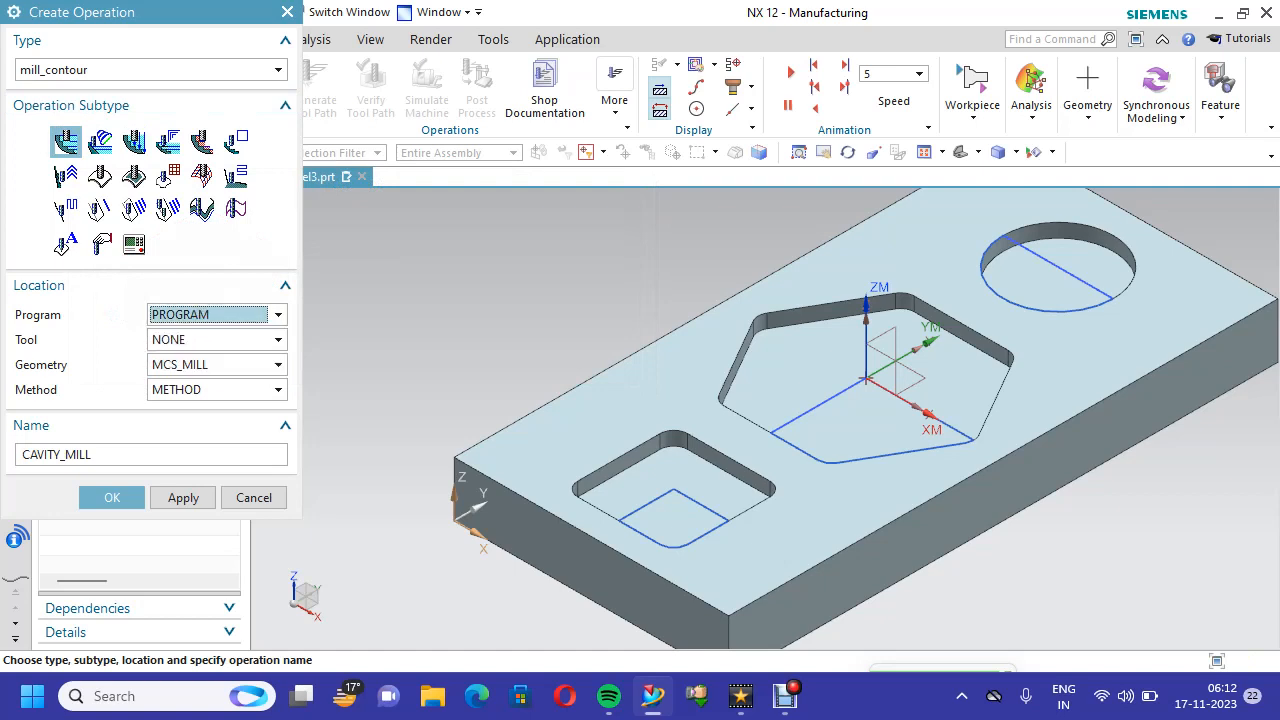
pyautogui.click(278, 365)
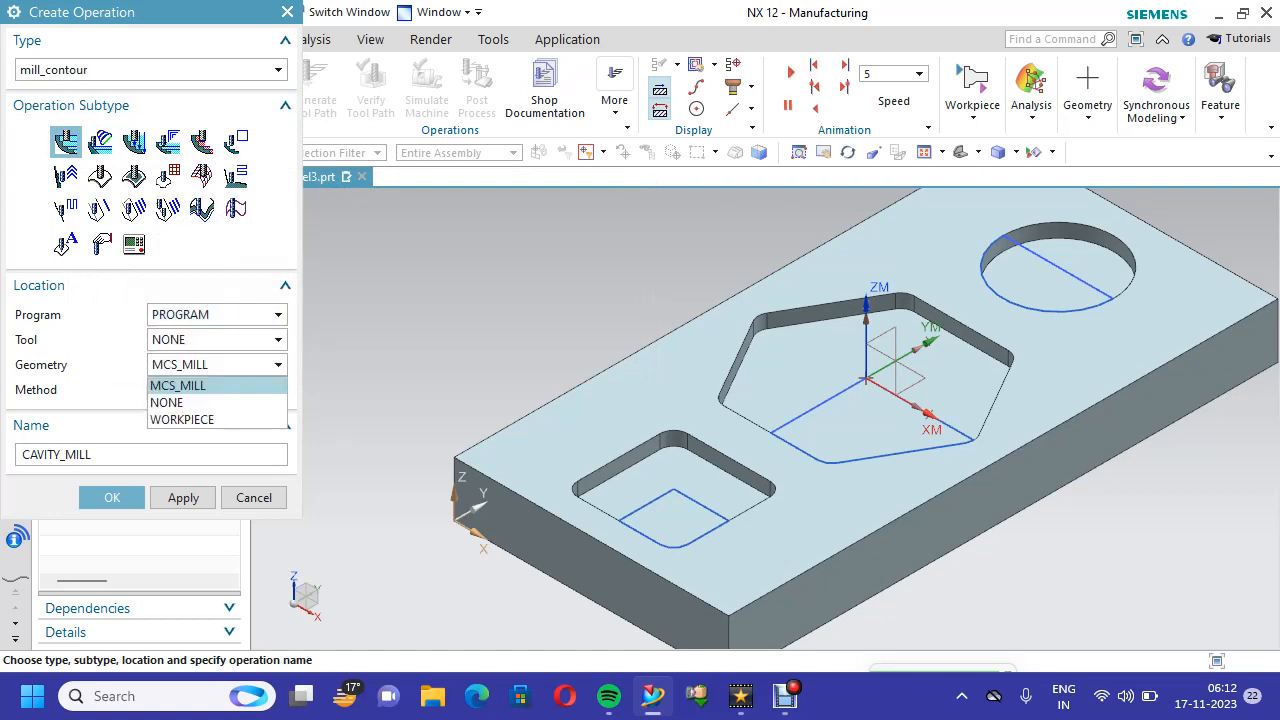
pyautogui.click(200, 420)
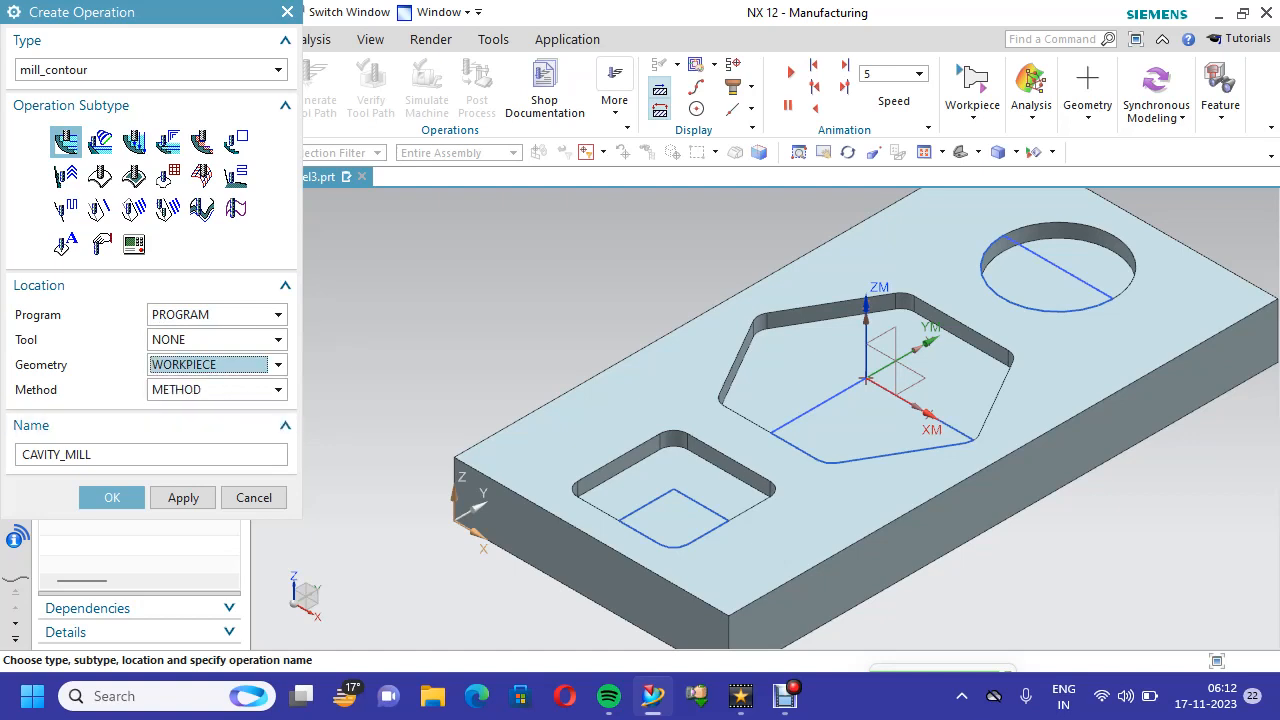
pyautogui.click(278, 390)
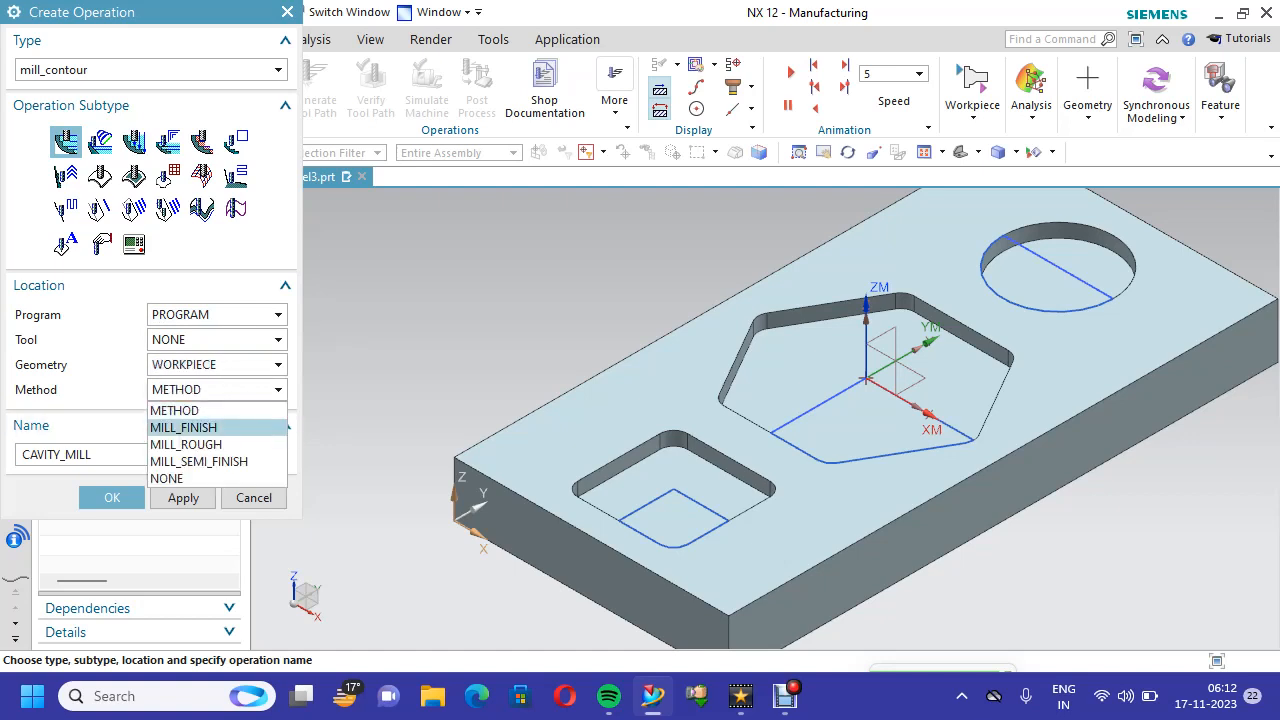
pyautogui.click(183, 427)
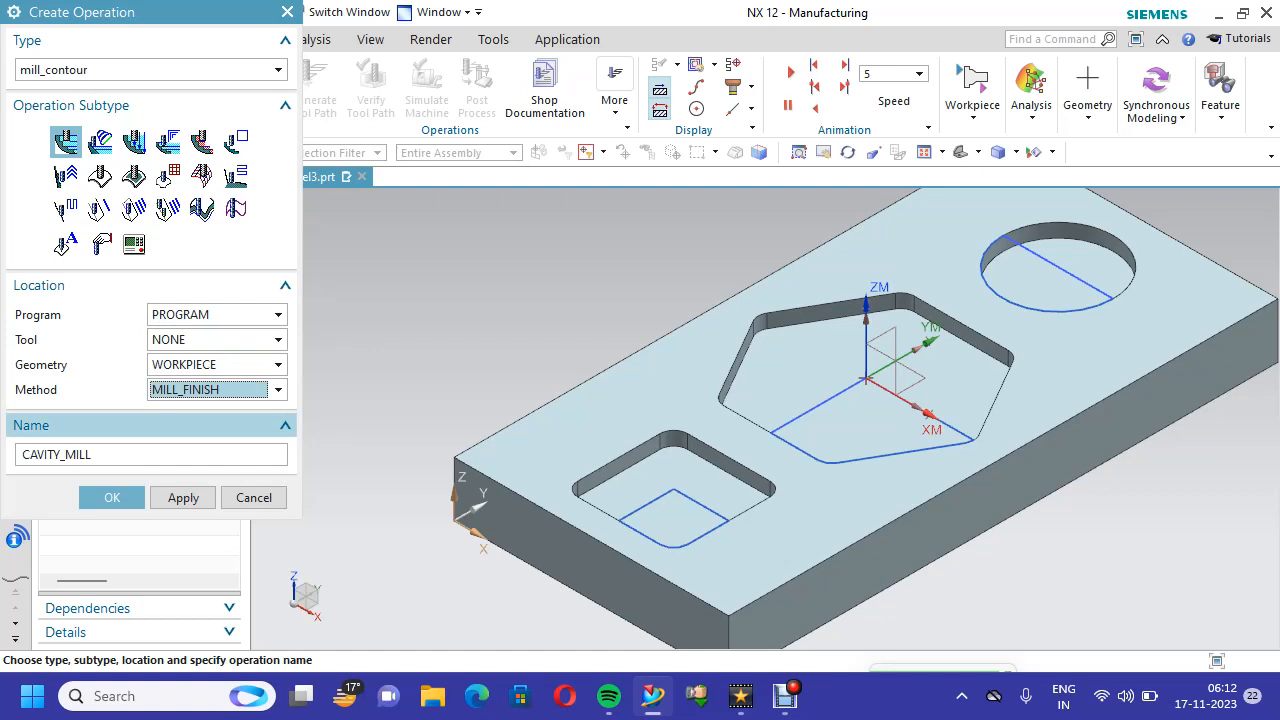
pyautogui.click(112, 497)
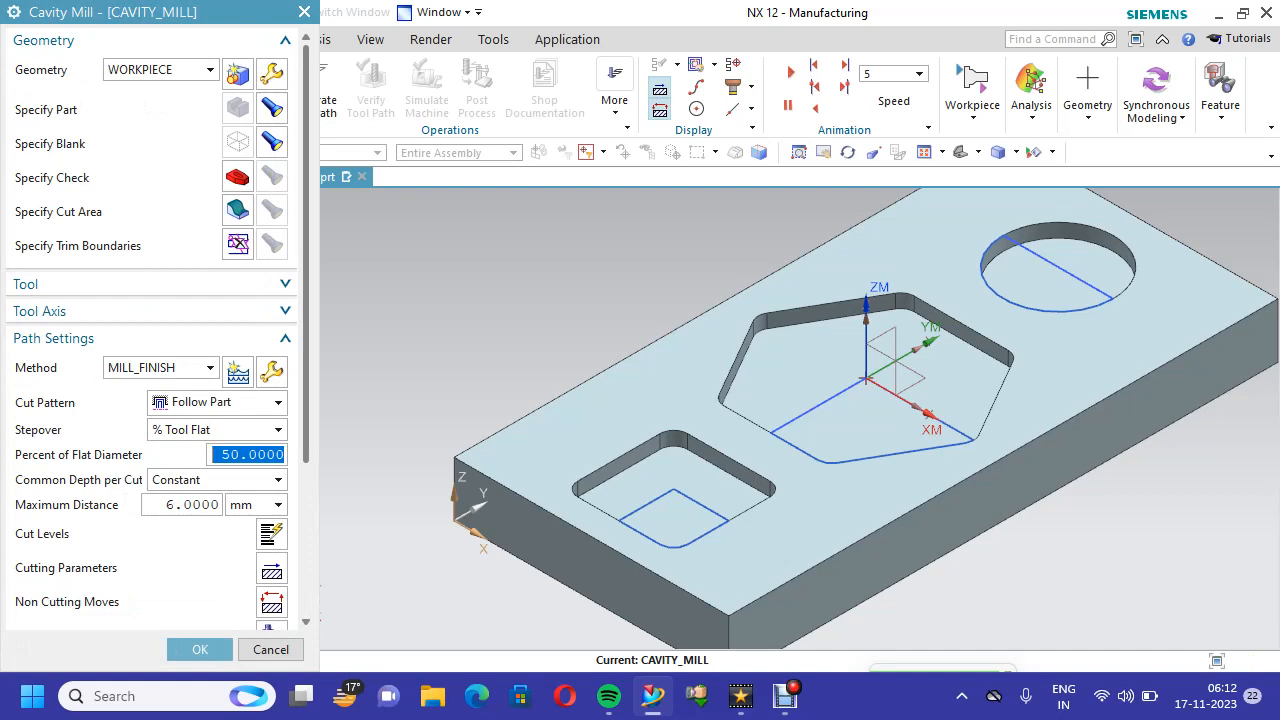
# Specify the wall and floor faces of all three pockets as the cavity mill cut area
pyautogui.click(238, 210)
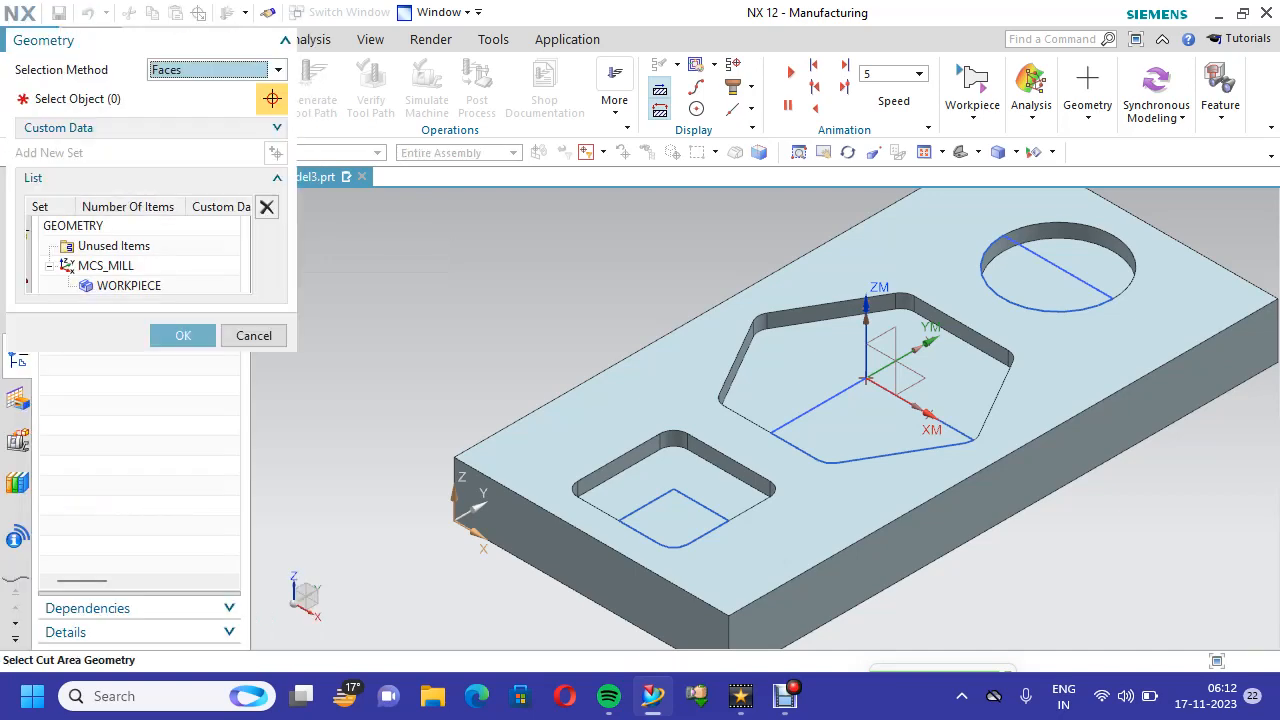
pyautogui.scroll(-1, 451, 333)
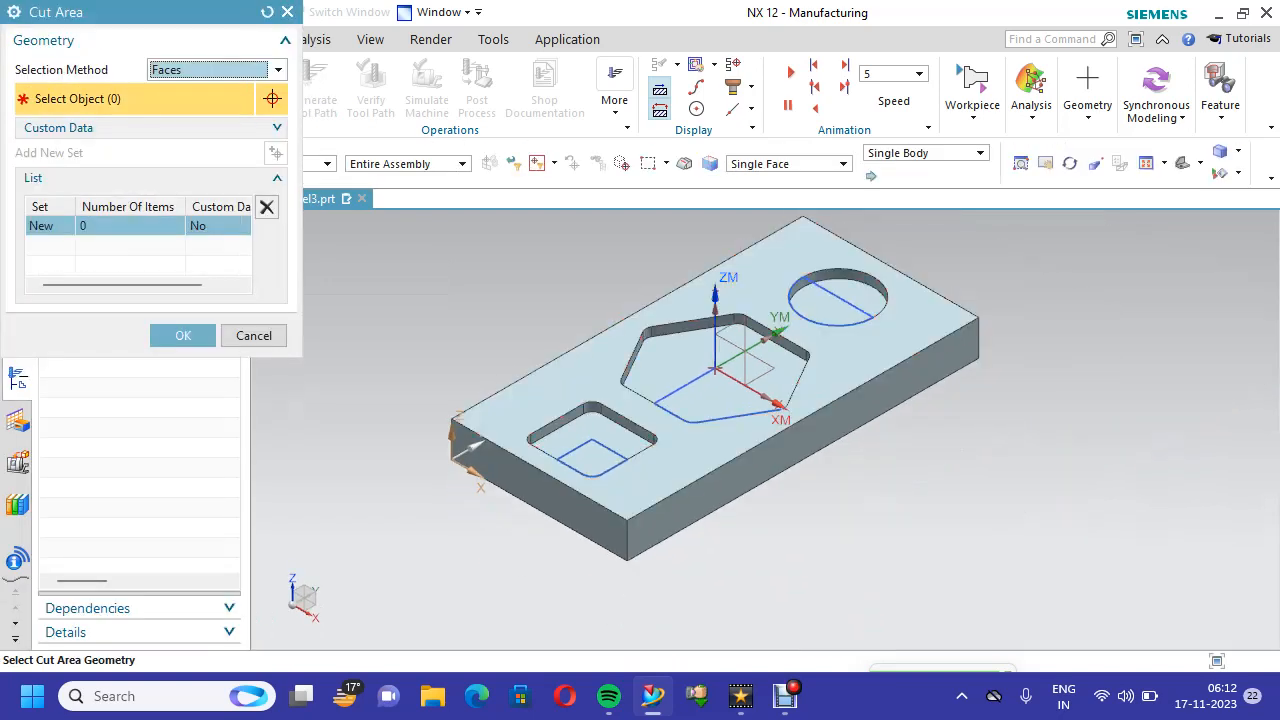
pyautogui.moveTo(467, 234); pyautogui.dragTo(947, 497)
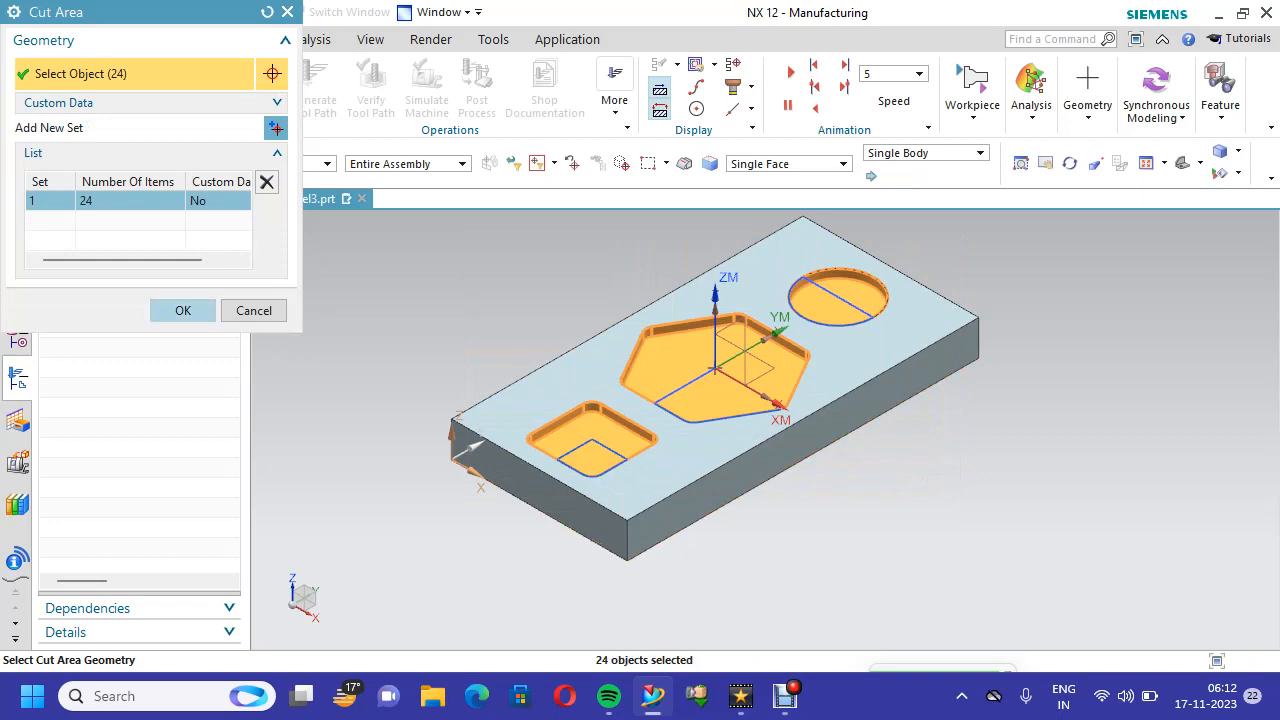
pyautogui.click(183, 310)
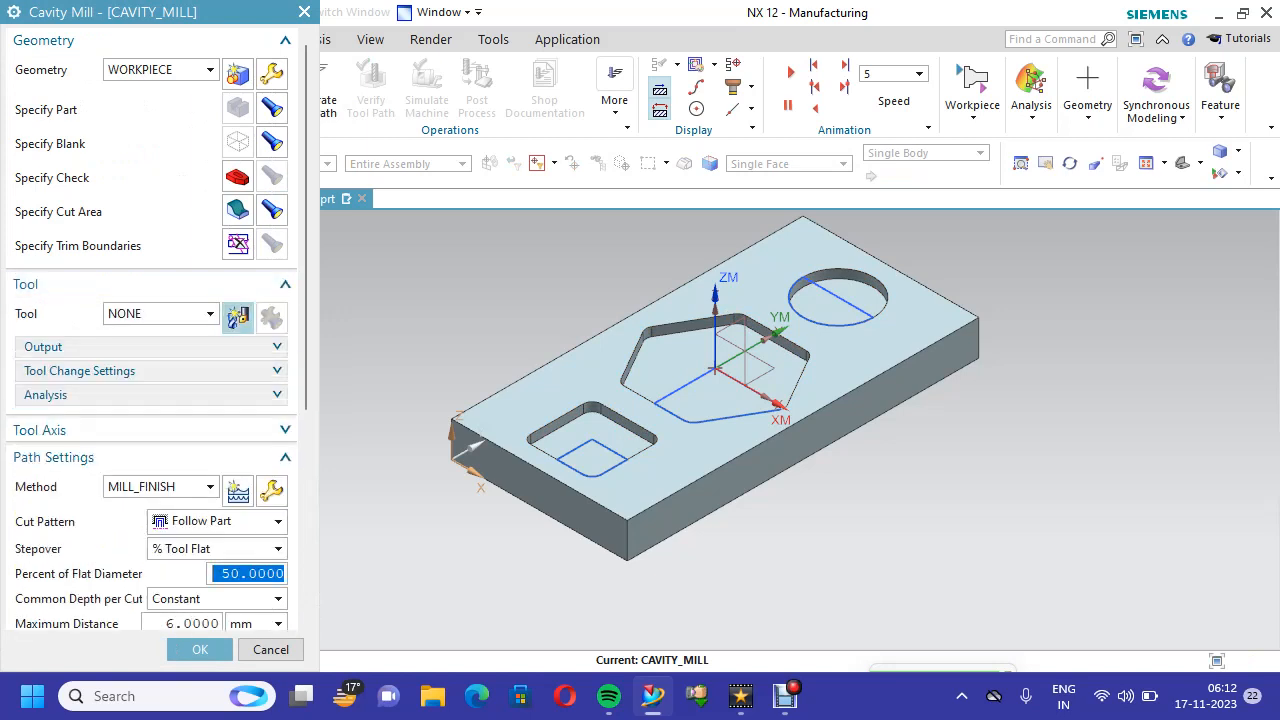
# Try to create a MILL-subtype tool named ENDMILL10MM for the cavity mill operation
pyautogui.click(238, 317)
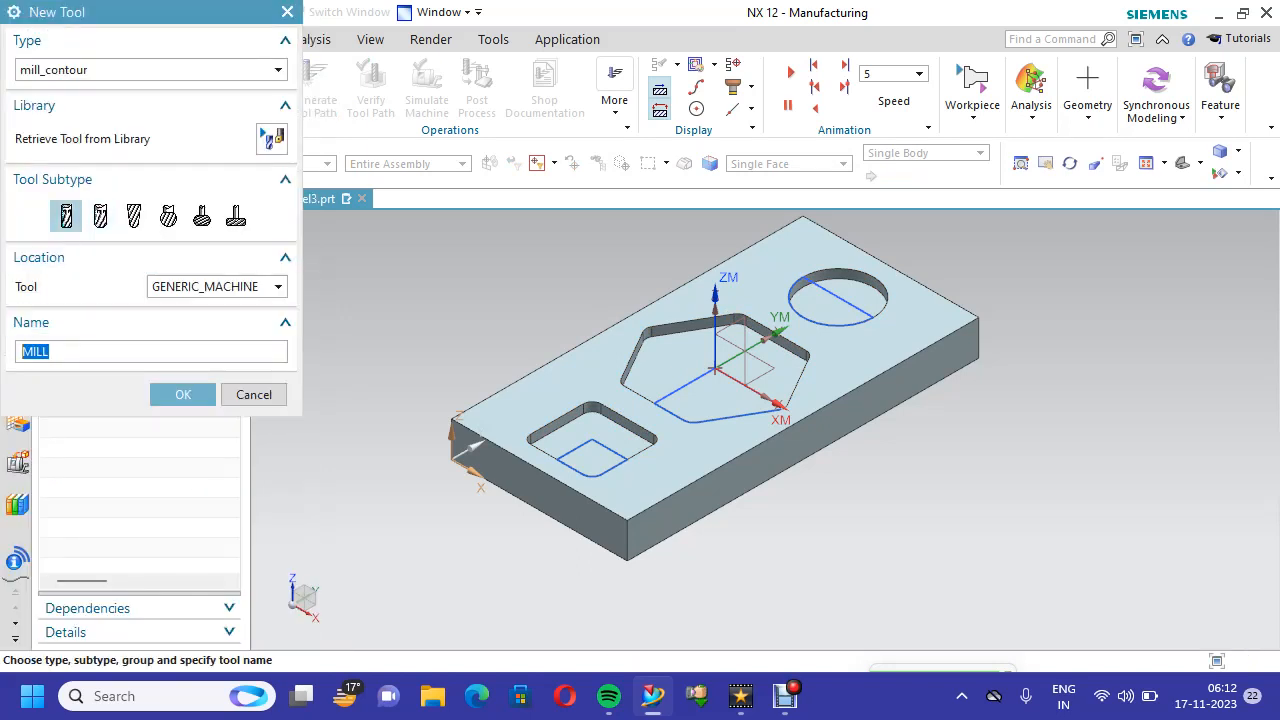
pyautogui.click(66, 216)
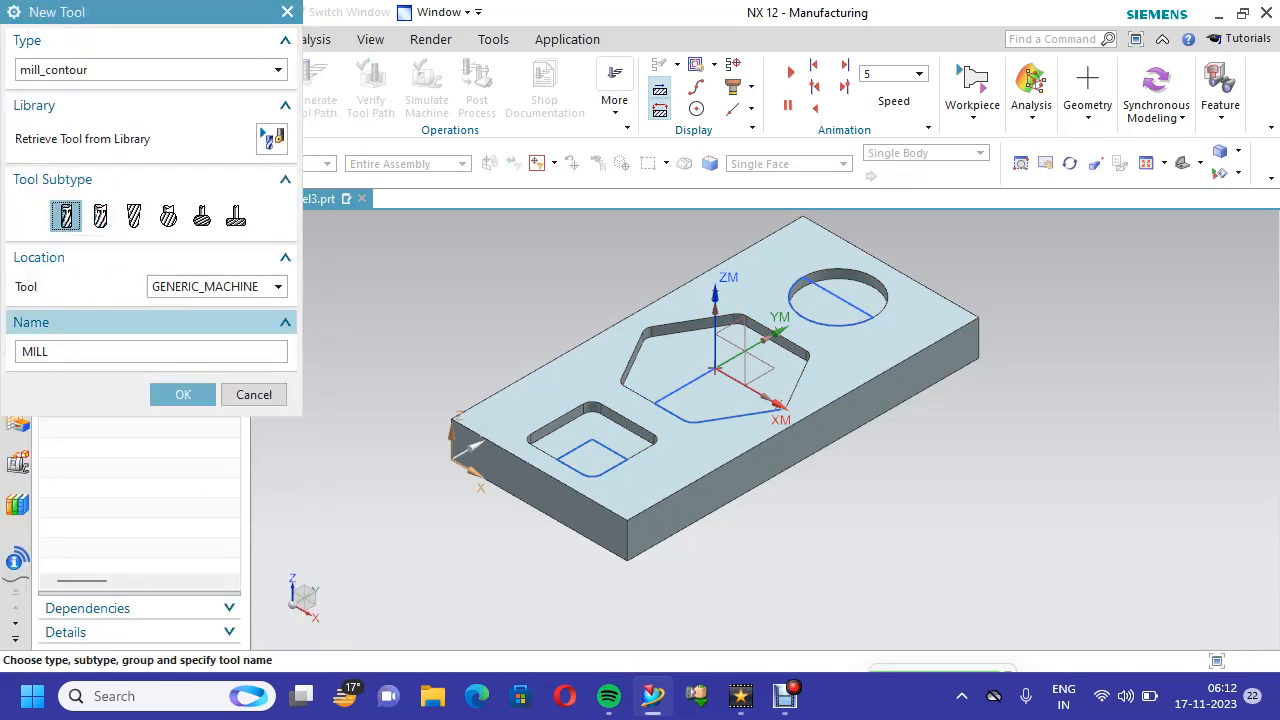
pyautogui.click(50, 352)
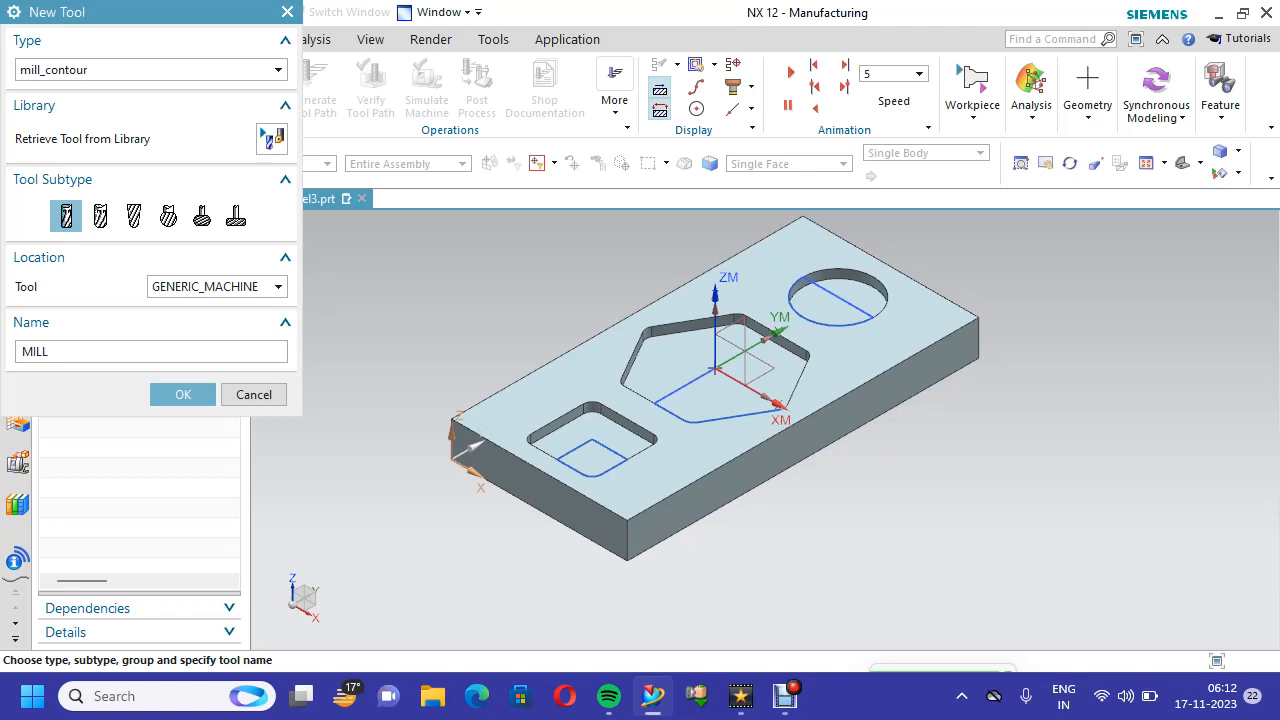
pyautogui.write('e')
pyautogui.press('BackSpace')
pyautogui.write('ENDMILL10MM')
pyautogui.press('Return')
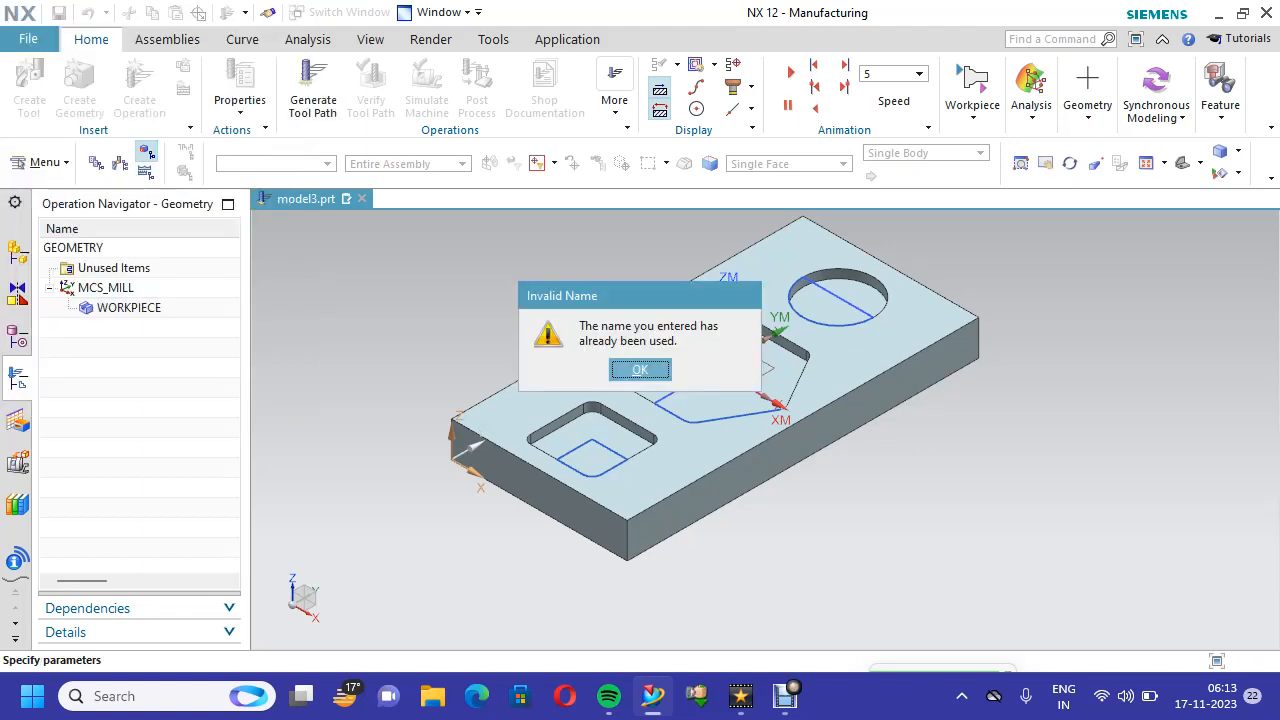
pyautogui.press('Return')
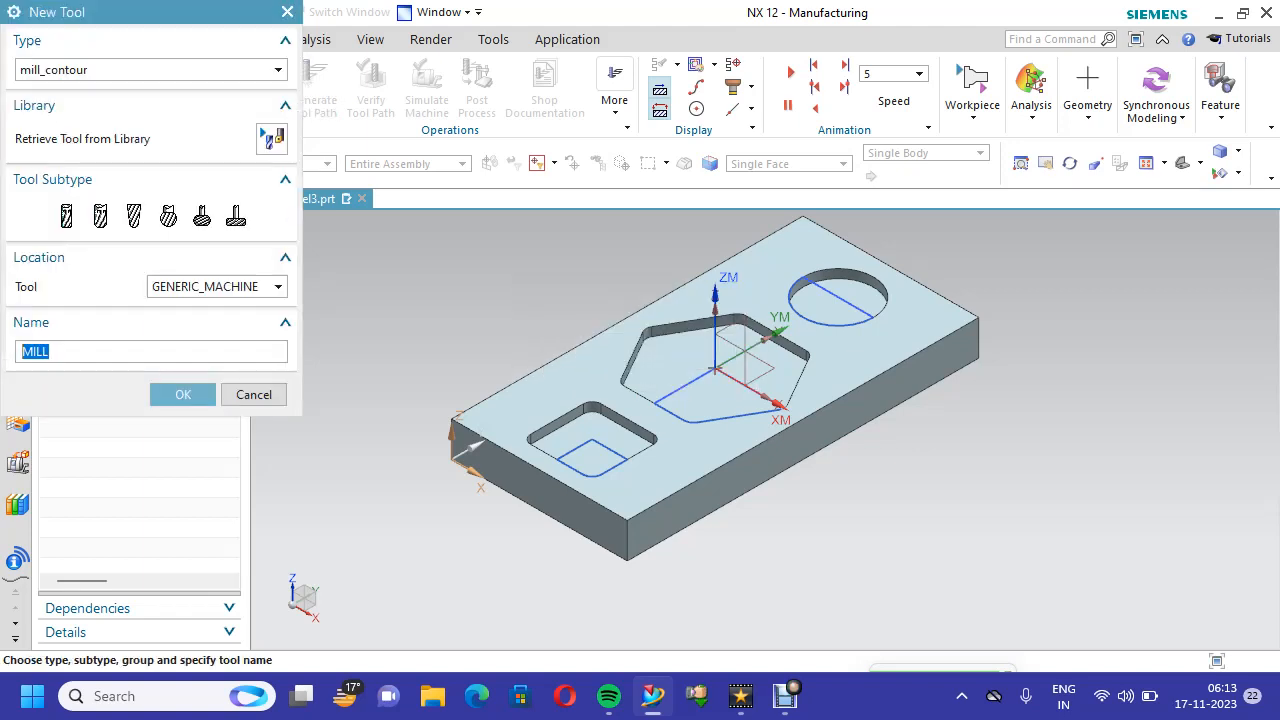
# Create the milling tool under the name MILL with a 10 mm diameter and tool number 1
pyautogui.press('Tab')
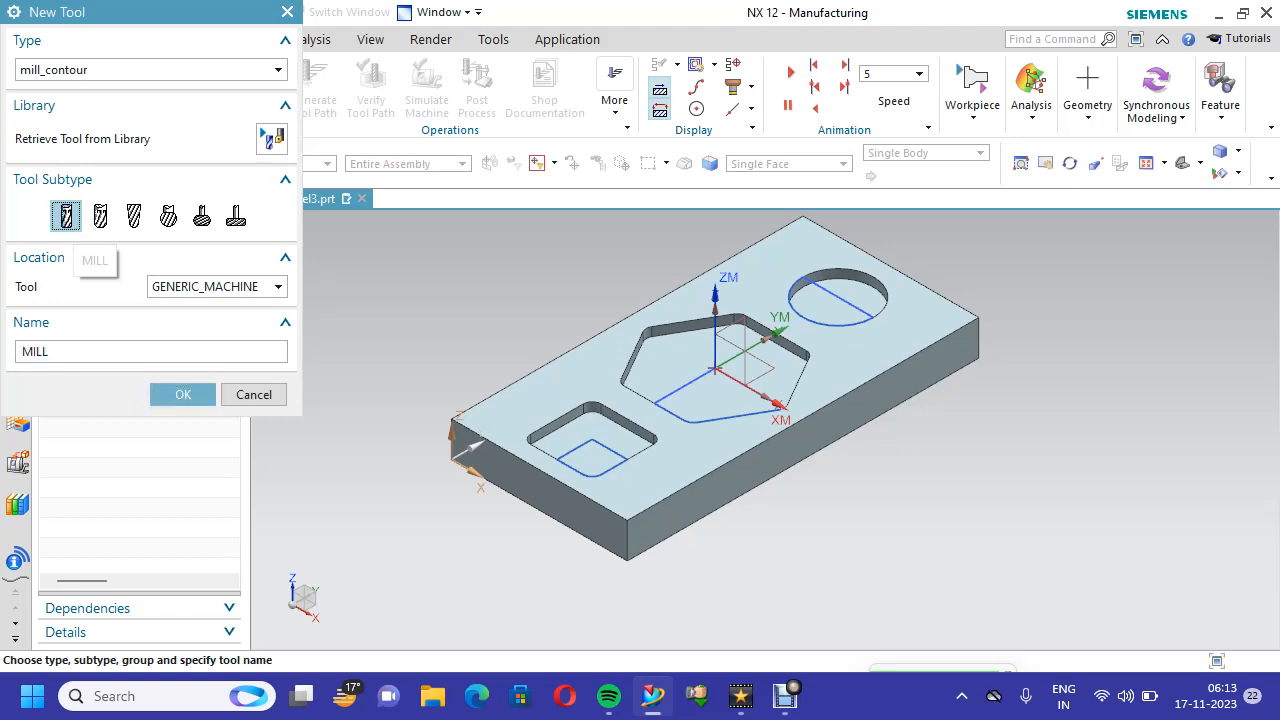
pyautogui.press('Return')
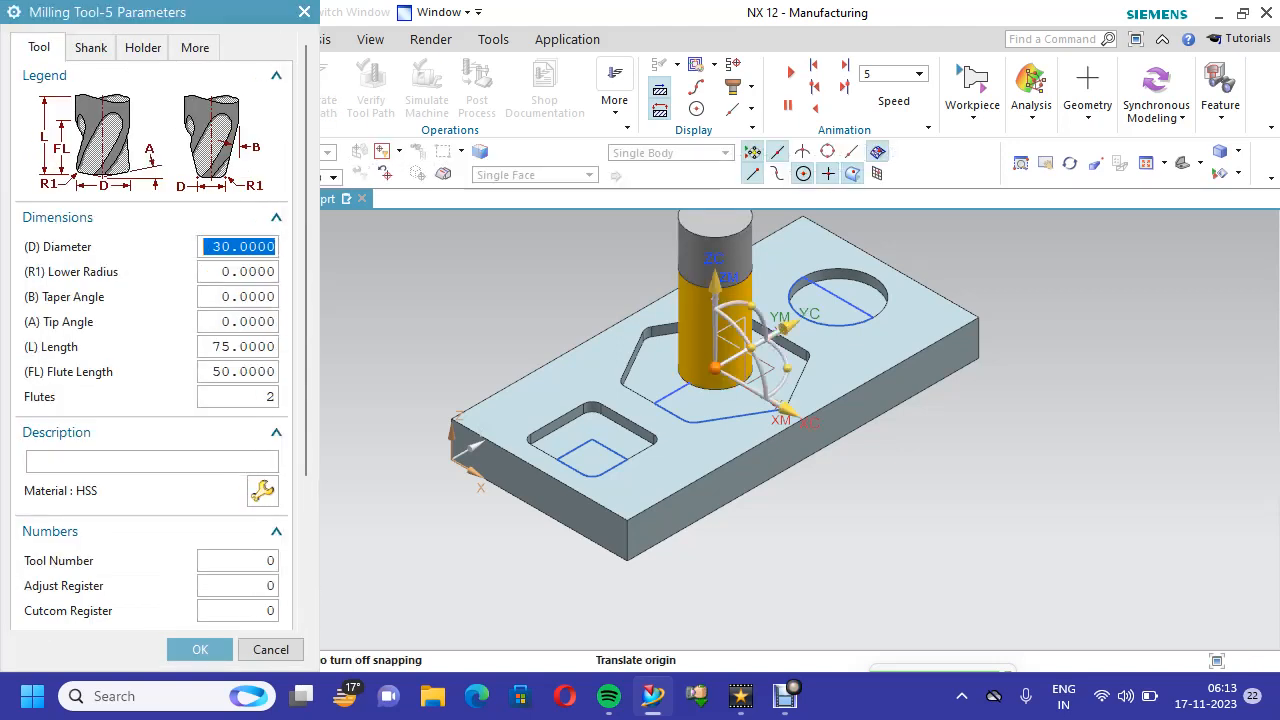
pyautogui.write('10')
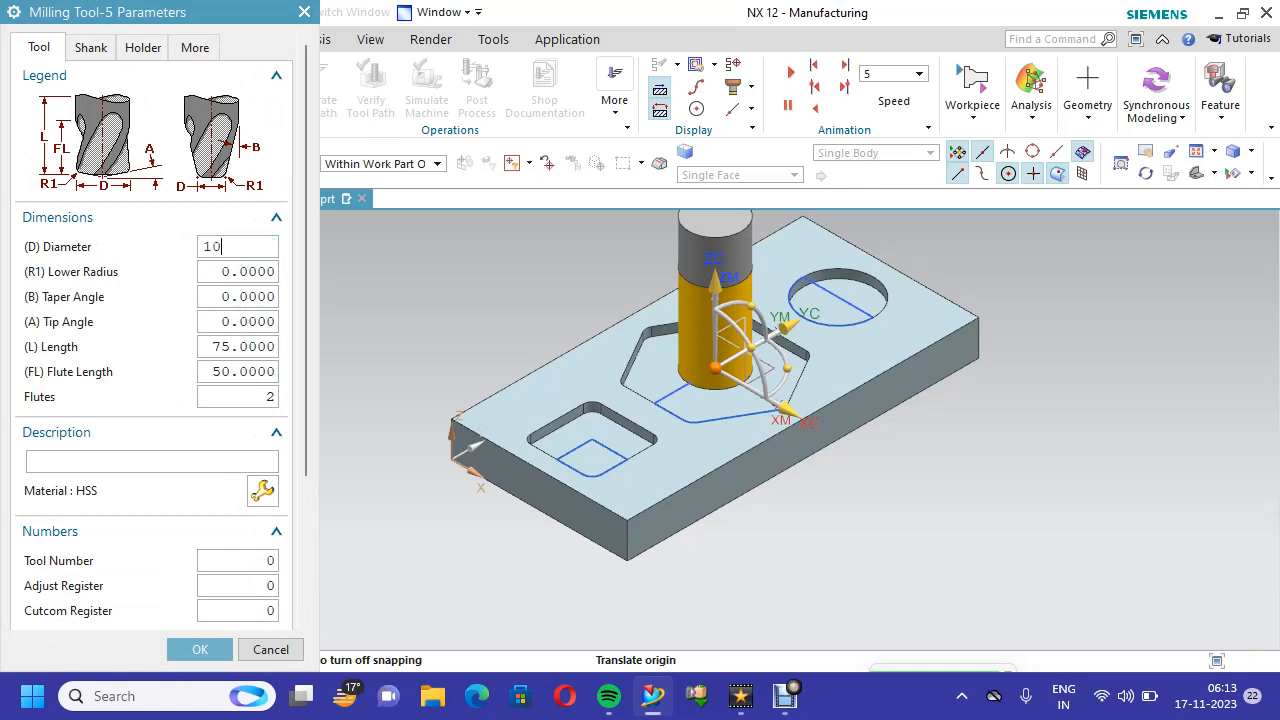
pyautogui.press('Return')
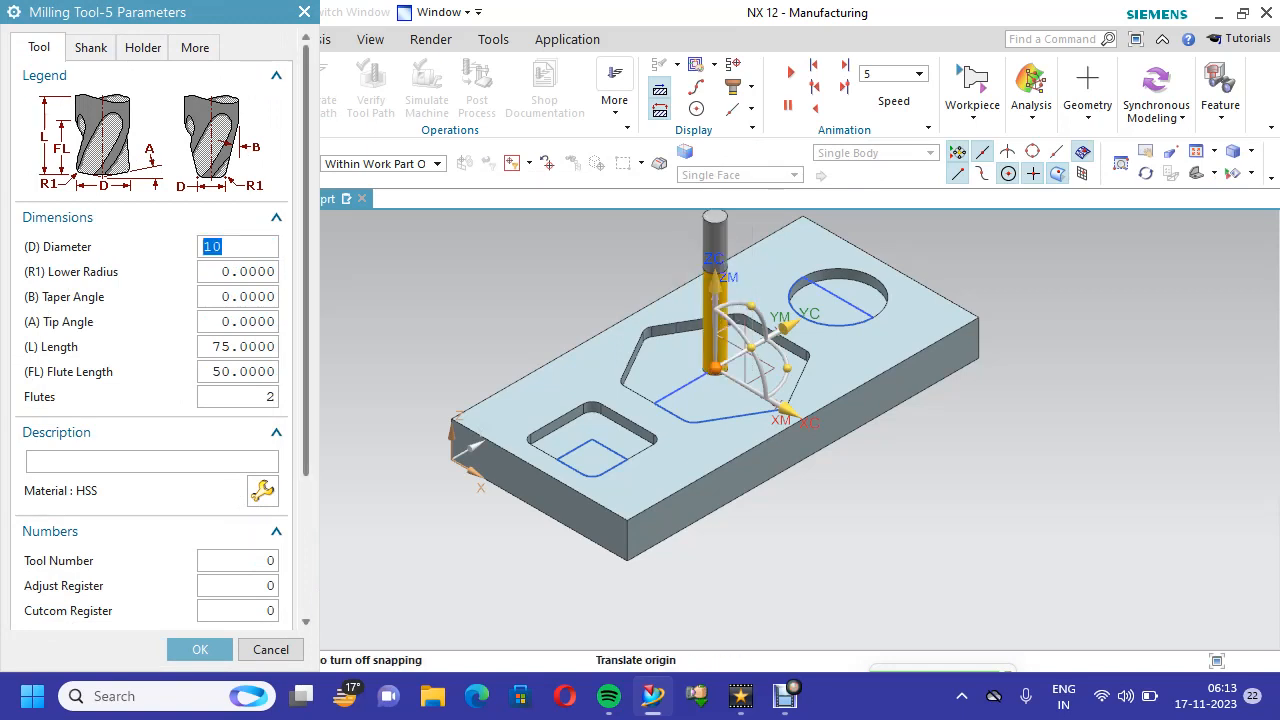
pyautogui.scroll(-3, 150, 438)
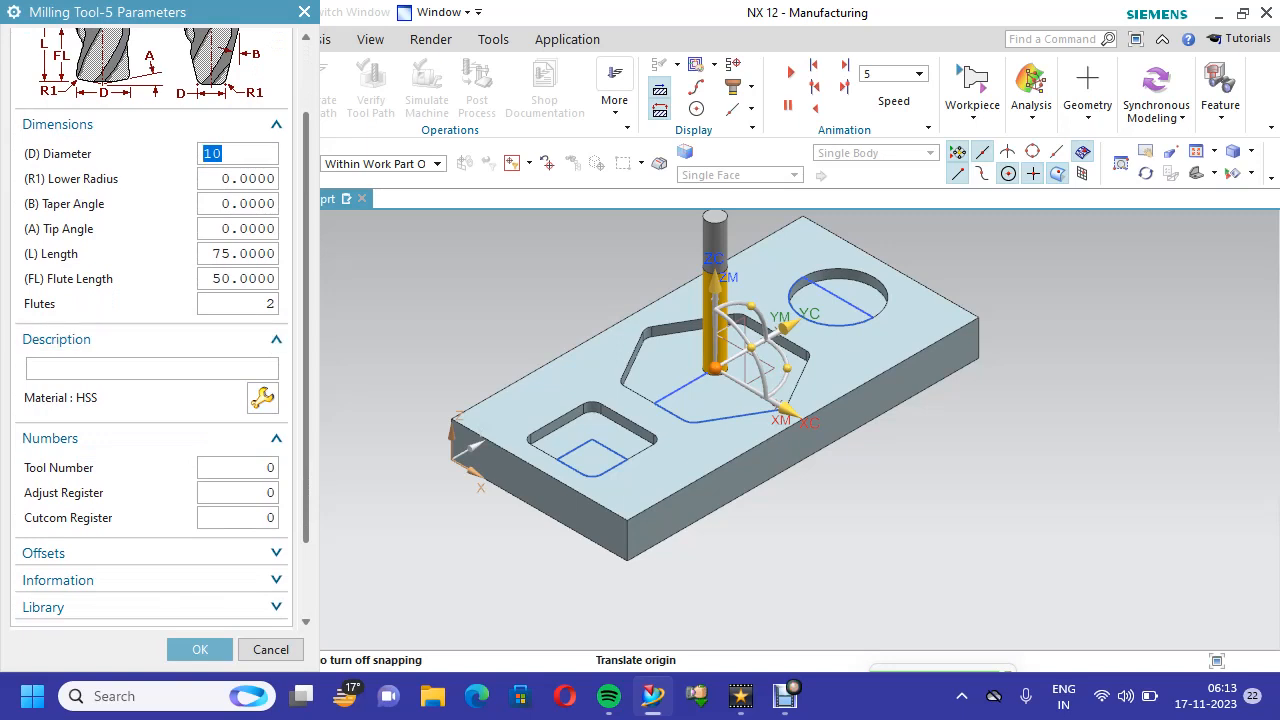
pyautogui.click(200, 650)
pyautogui.doubleClick(238, 468)
pyautogui.write('1')
pyautogui.scroll(-2, 150, 400)
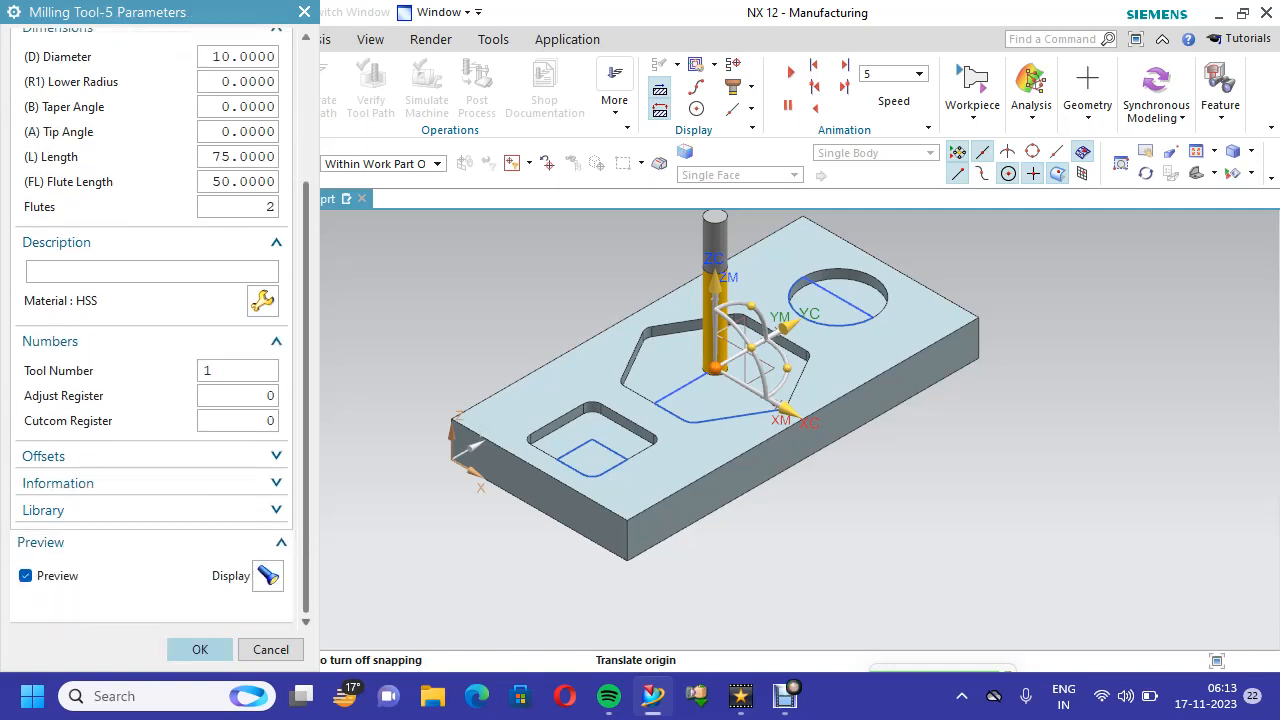
pyautogui.click(200, 649)
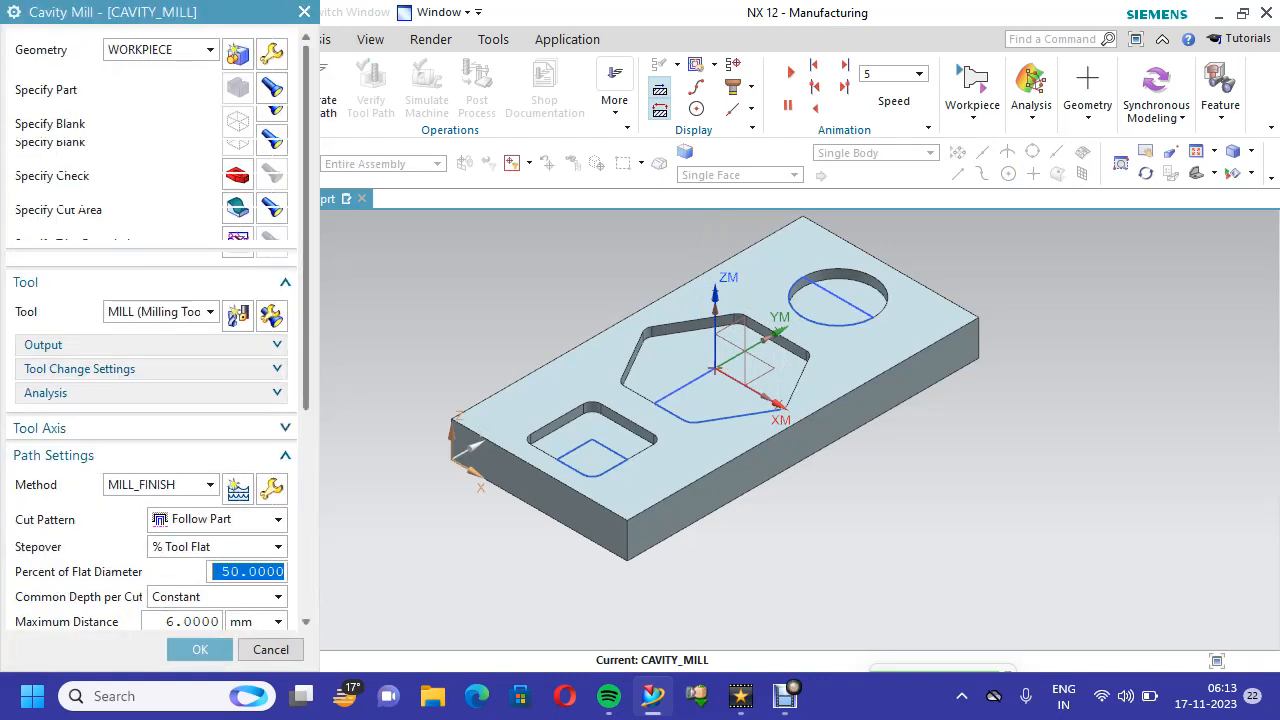
# Accept the MILL_FINISH method parameters and choose the Follow Part cut pattern
pyautogui.scroll(-3, 150, 350)
pyautogui.scroll(-2, 150, 350)
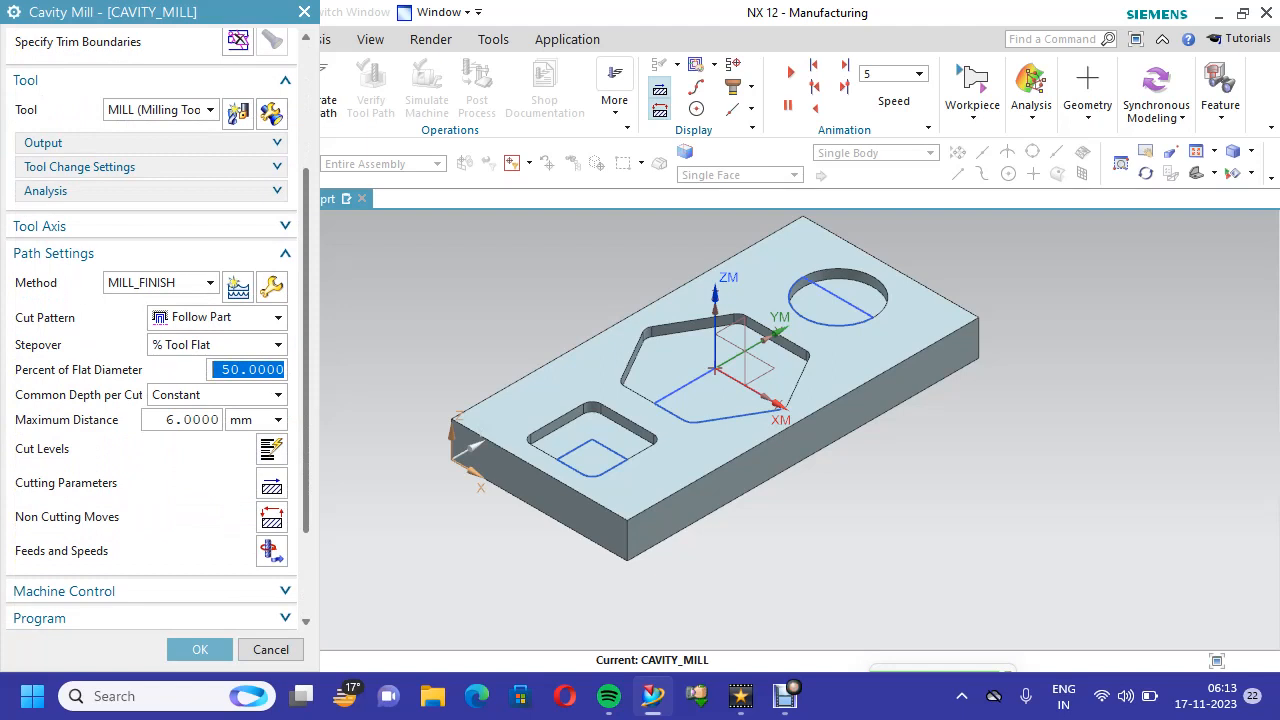
pyautogui.click(271, 287)
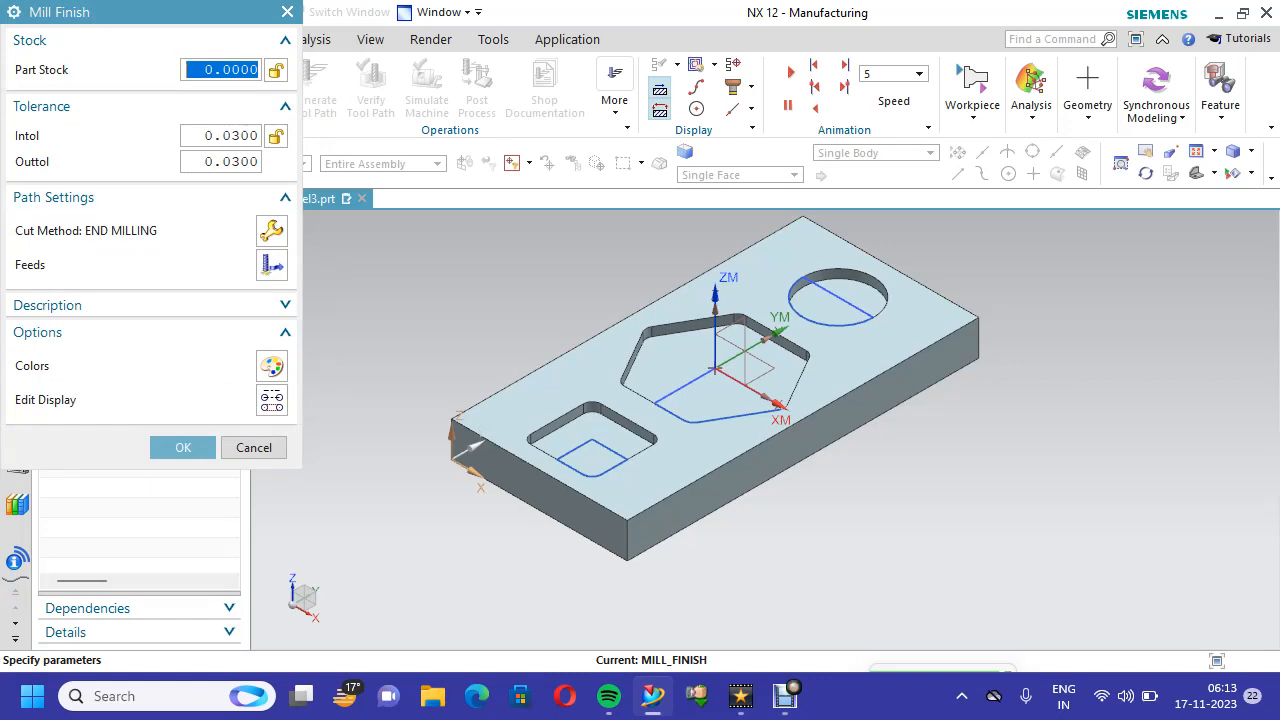
pyautogui.click(183, 447)
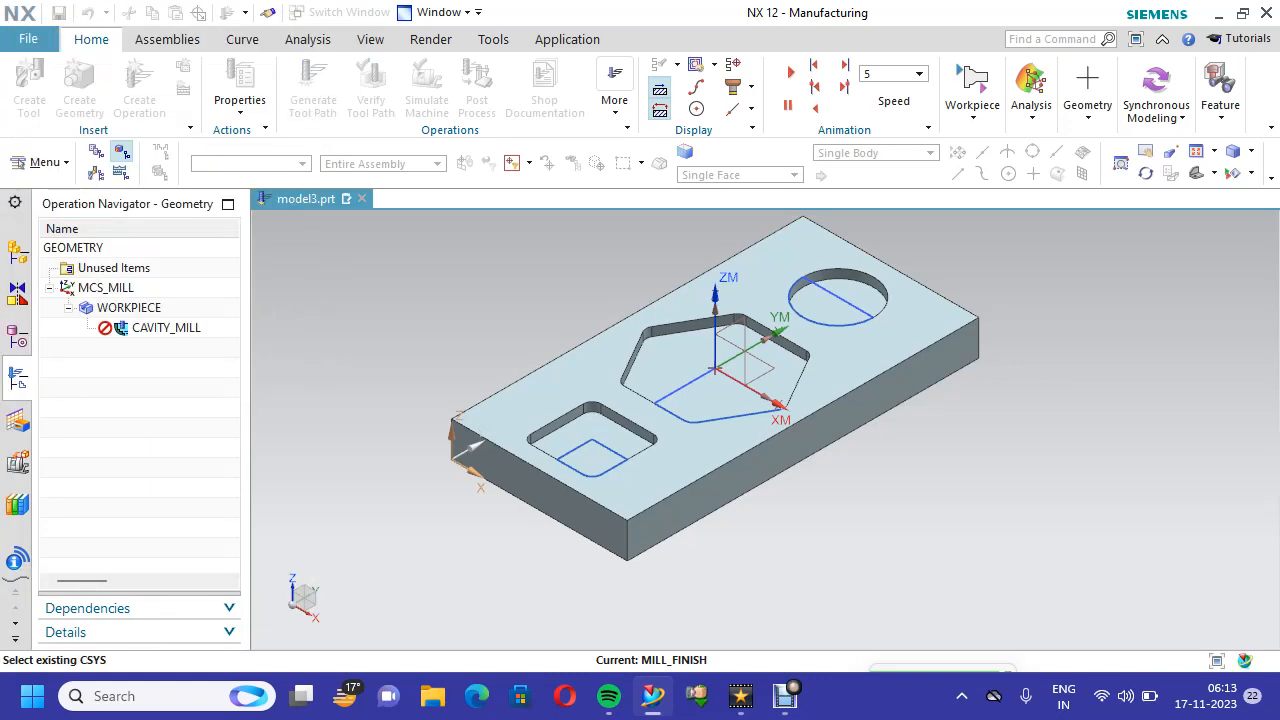
pyautogui.scroll(-3, 152, 400)
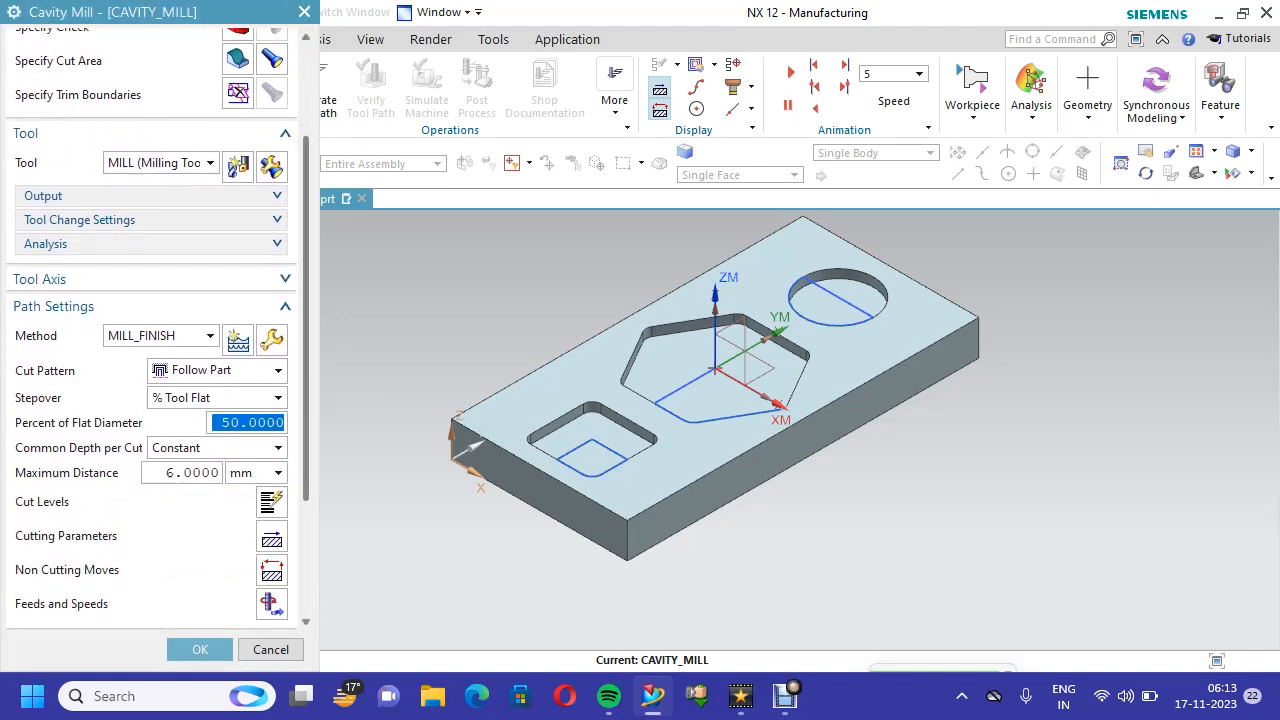
pyautogui.click(217, 370)
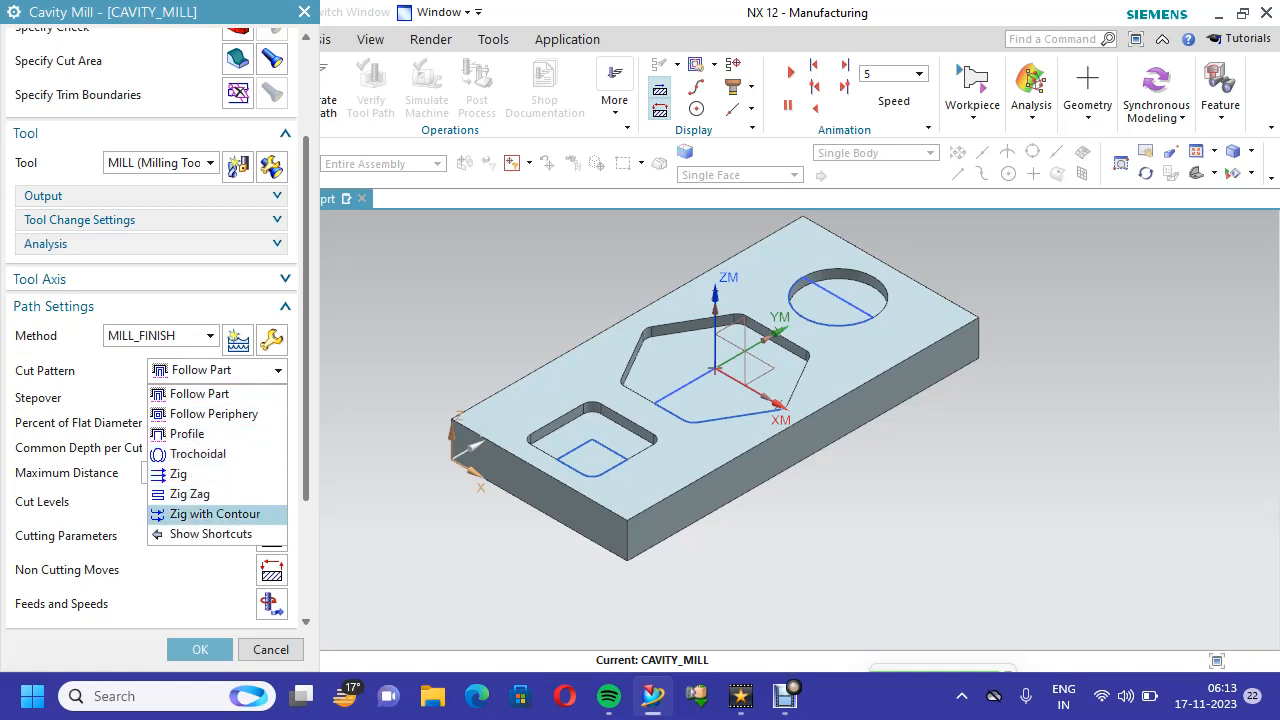
pyautogui.click(200, 394)
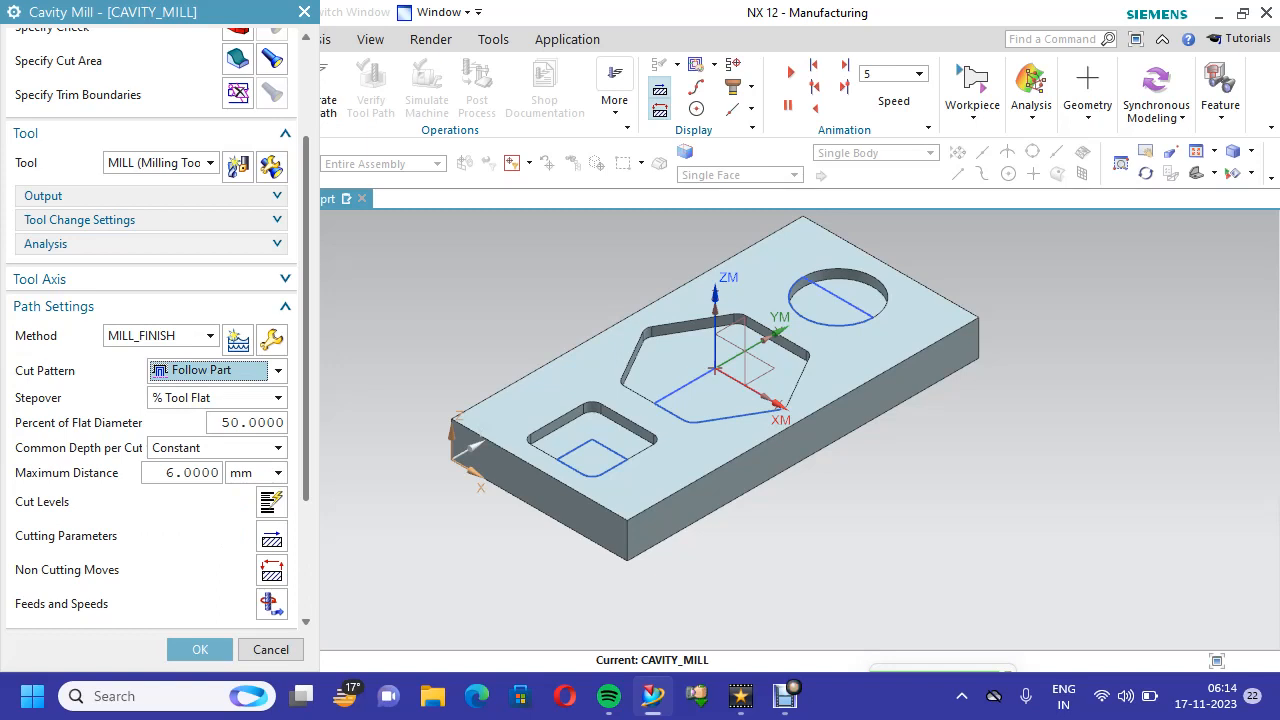
# Set the maximum distance of the constant common depth per cut to 1 mm
pyautogui.click(248, 423)
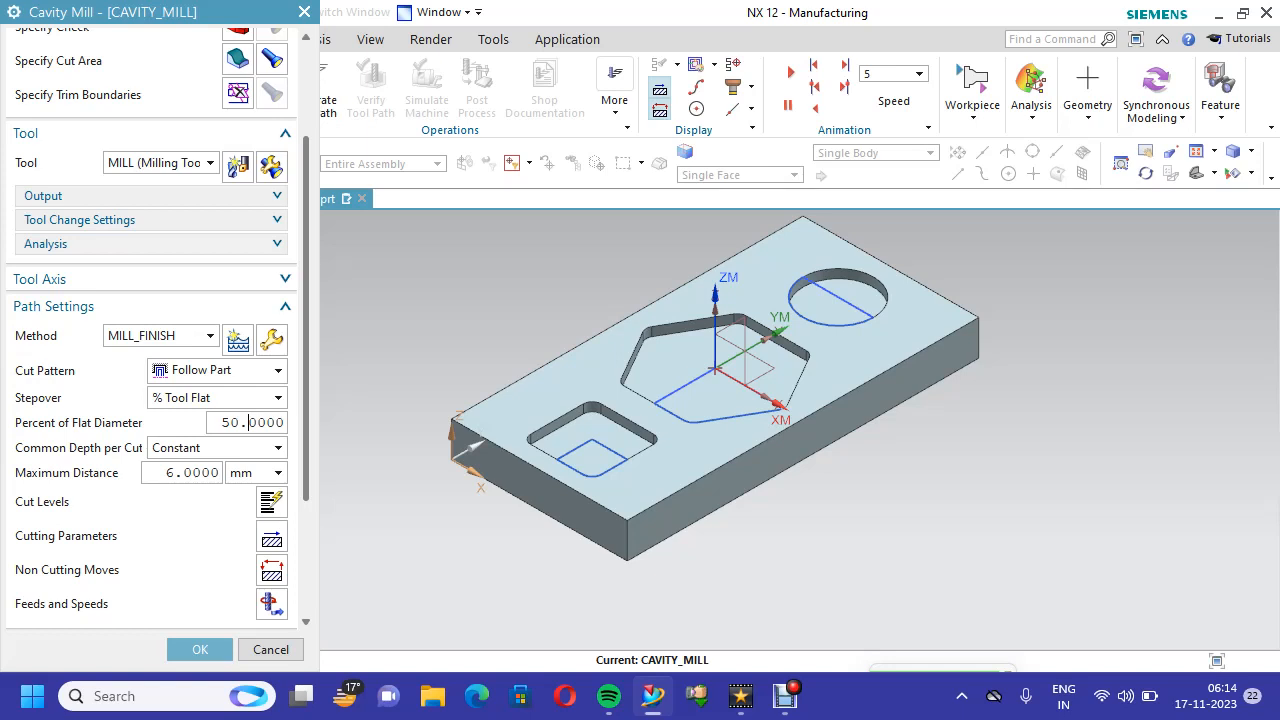
pyautogui.doubleClick(203, 472)
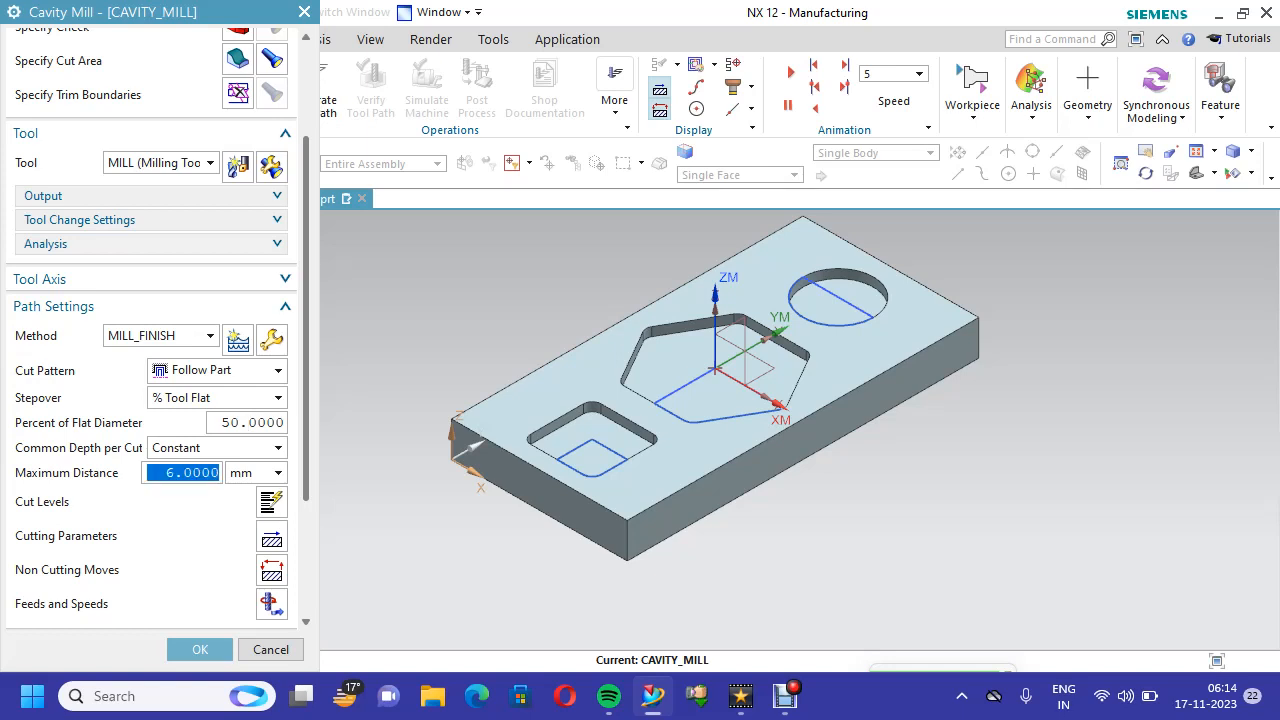
pyautogui.write('1')
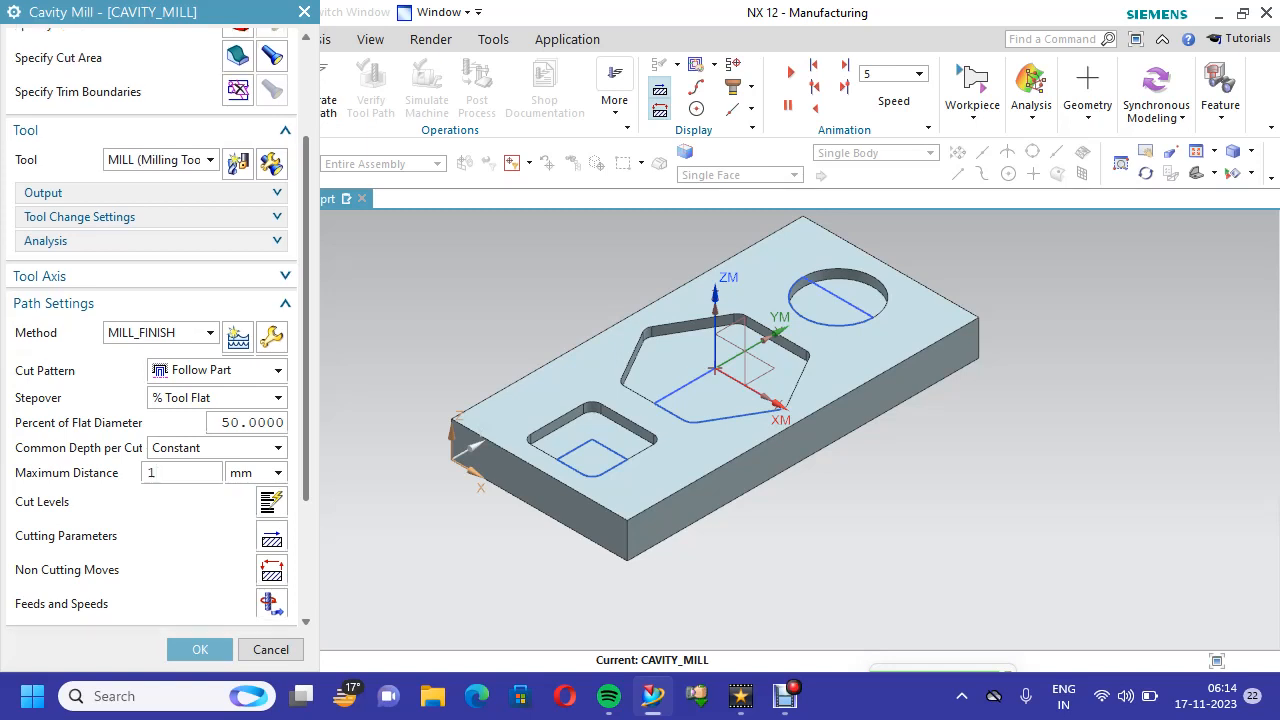
# Review the stock cutting parameters, choose Climb Cut as the cut direction, and accept the cutting parameters
pyautogui.scroll(-4, 155, 330)
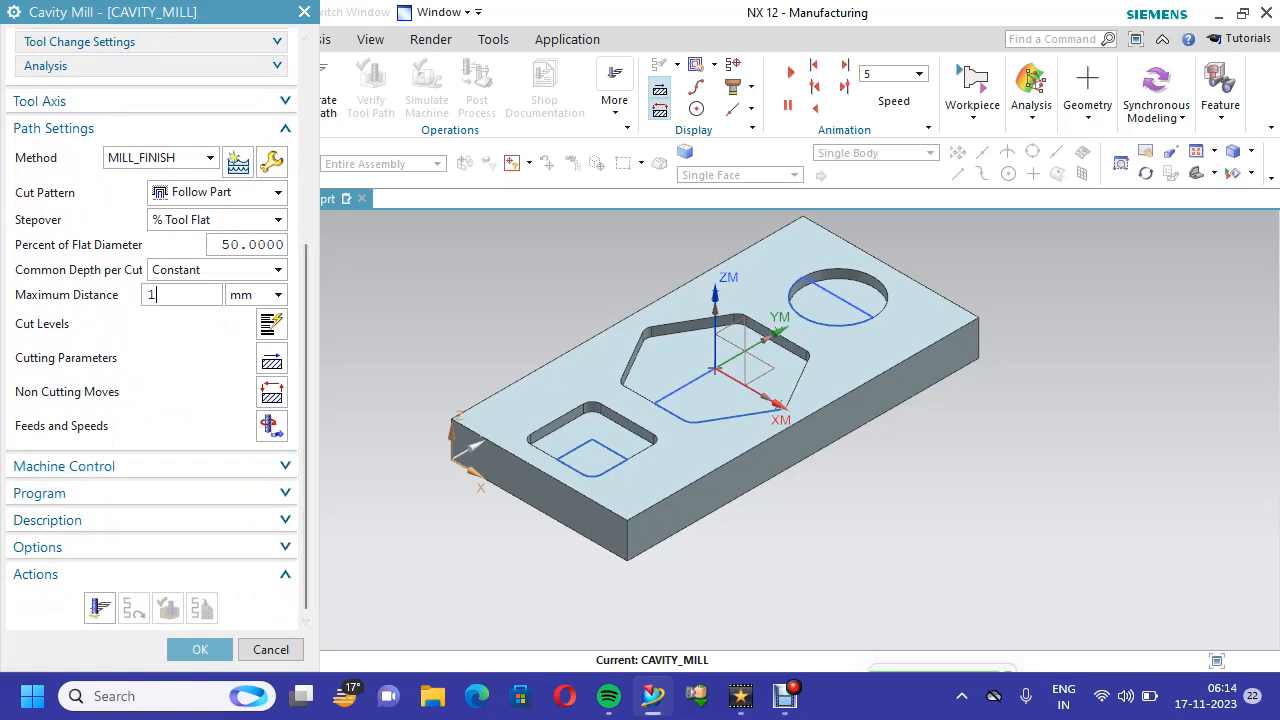
pyautogui.click(271, 359)
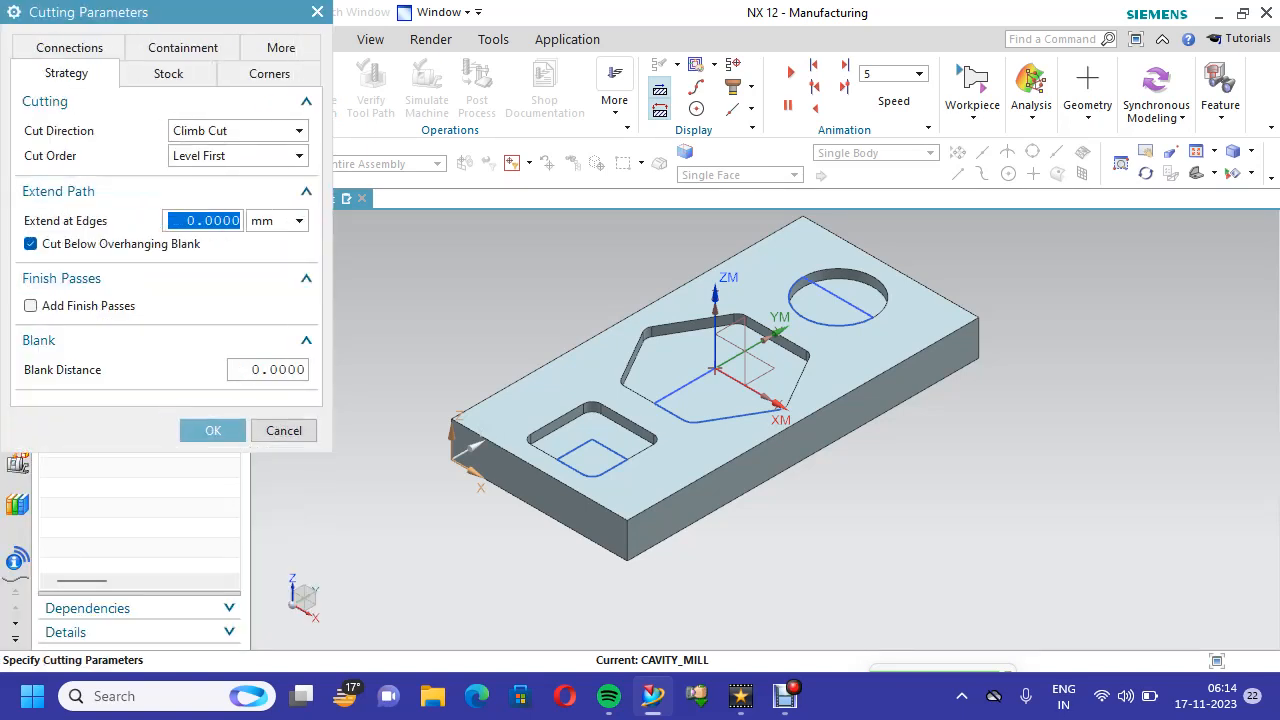
pyautogui.click(168, 73)
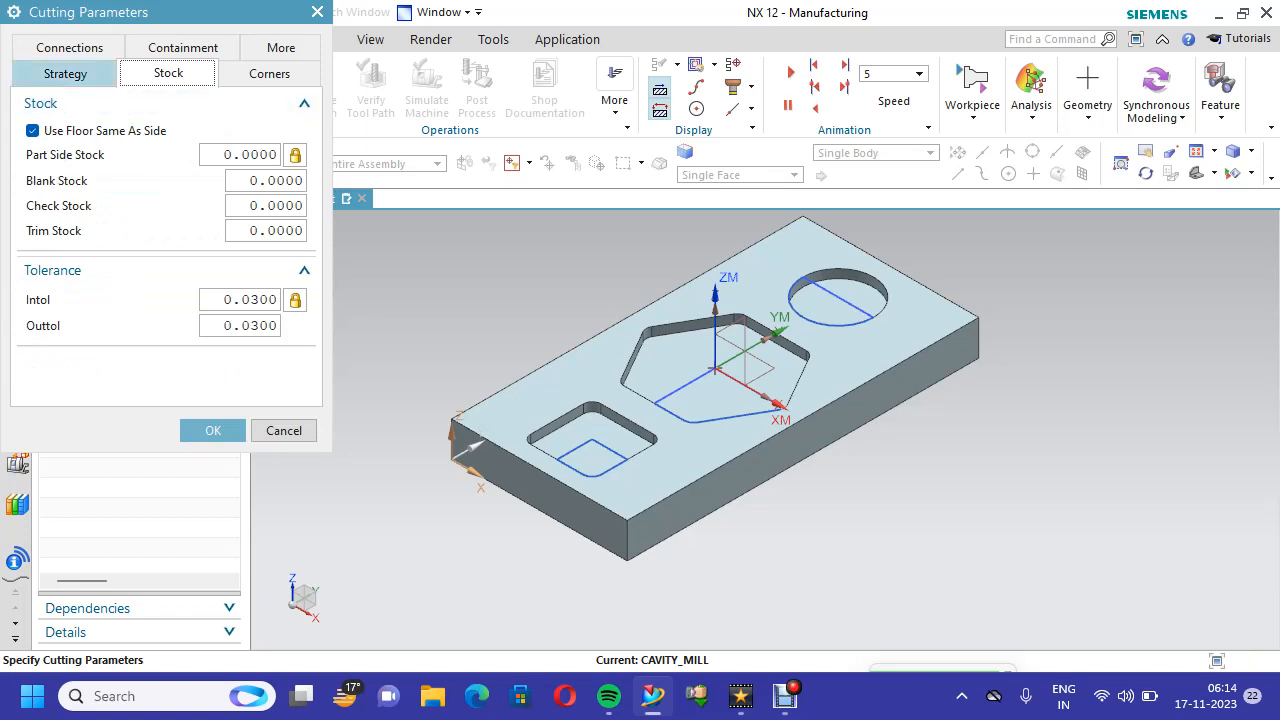
pyautogui.click(65, 74)
pyautogui.click(290, 130)
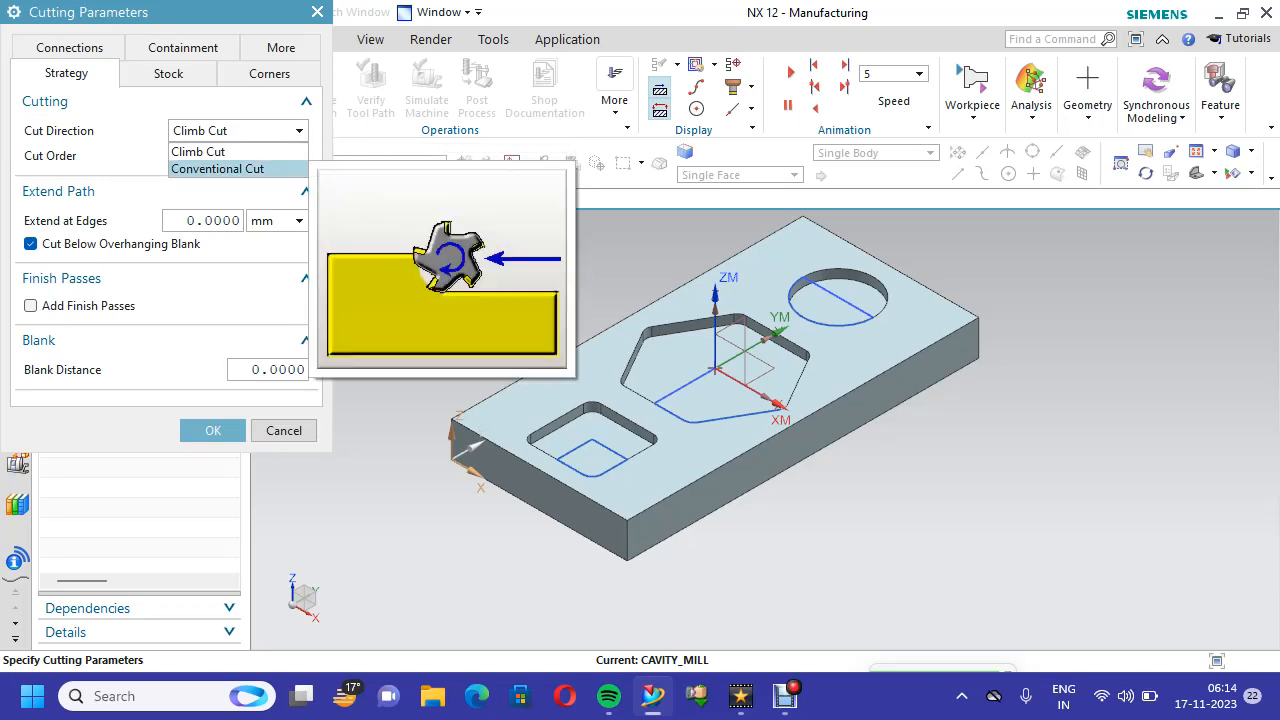
pyautogui.click(198, 151)
pyautogui.click(212, 430)
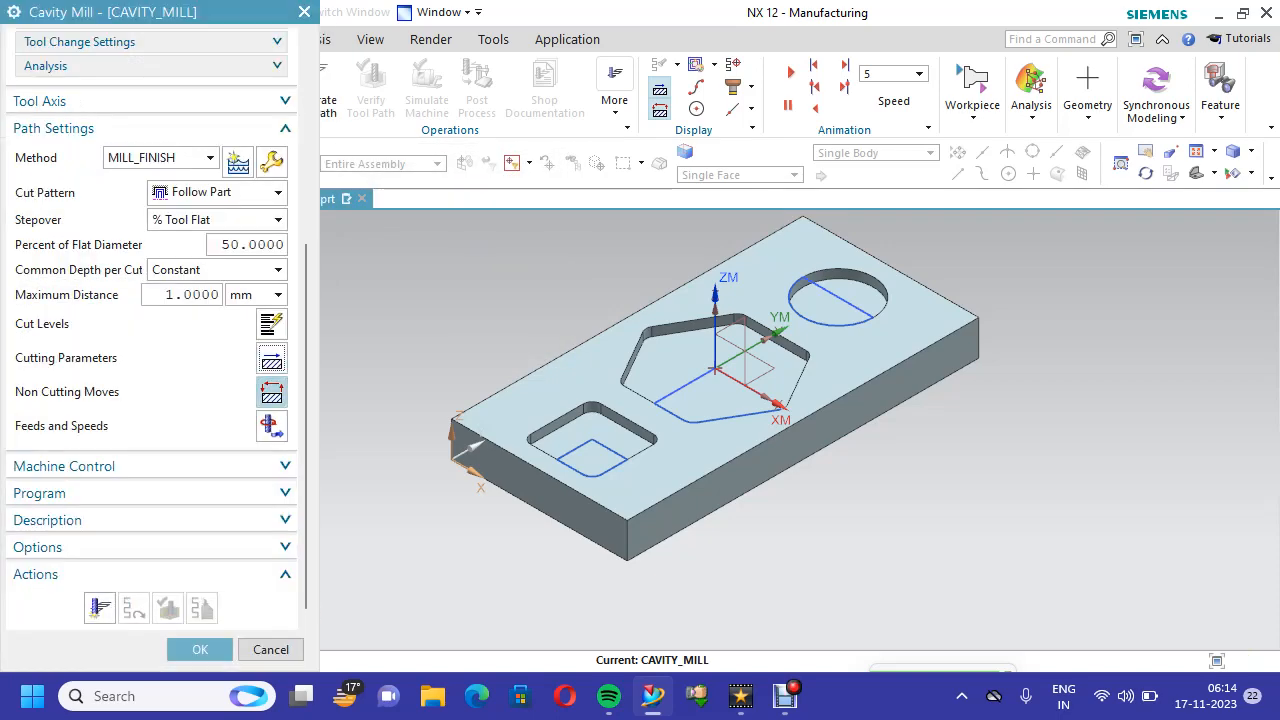
# Choose the Helical engage type for closed areas, review the retract settings, and accept the non-cutting moves
pyautogui.click(272, 393)
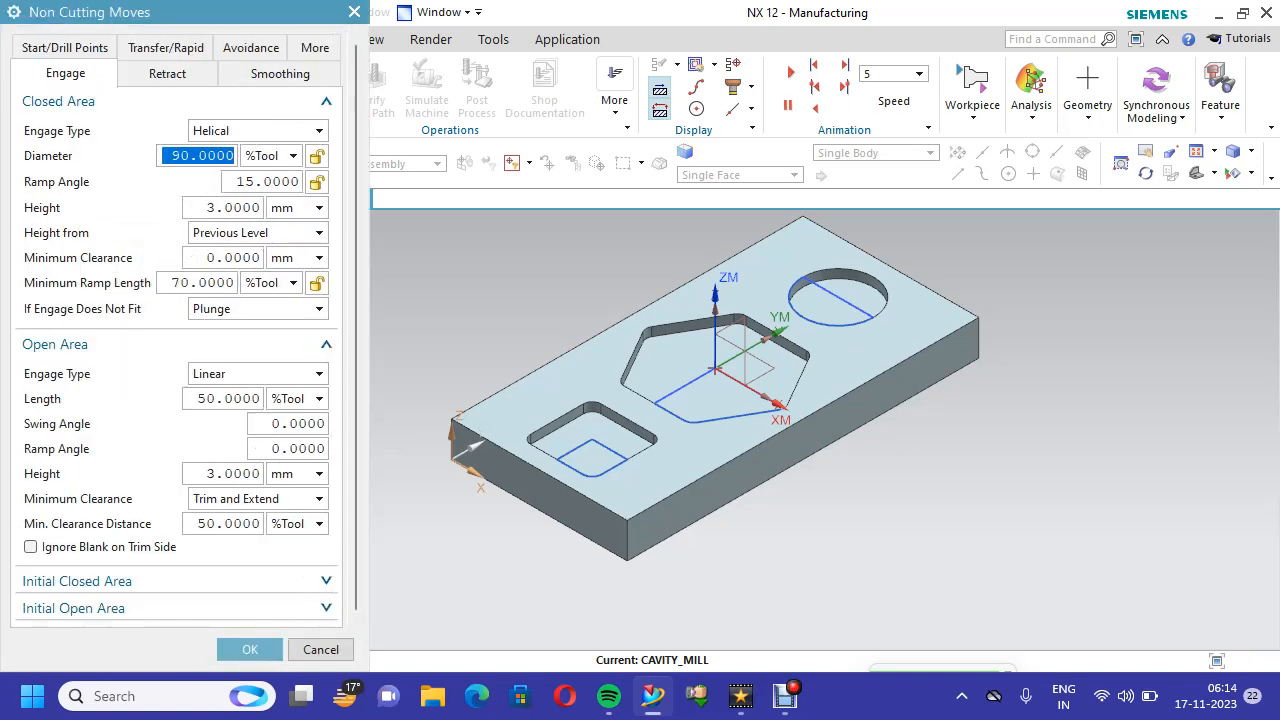
pyautogui.moveTo(258, 131)
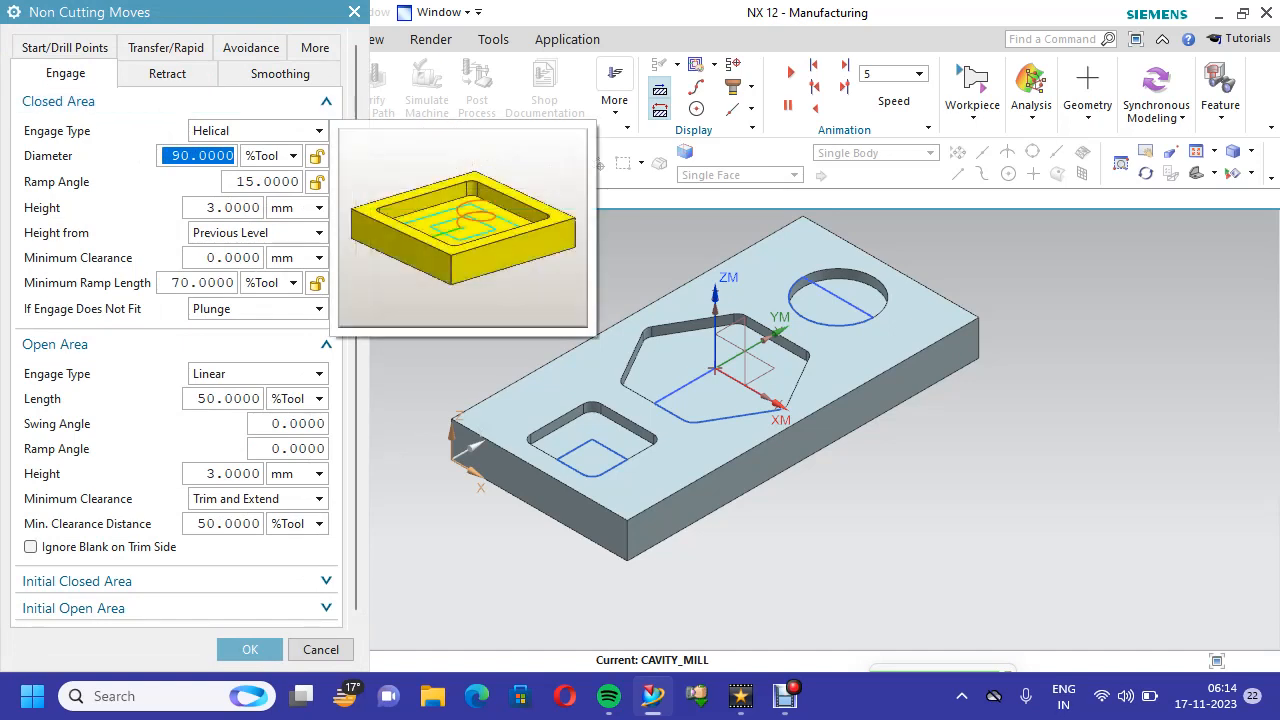
pyautogui.click(258, 131)
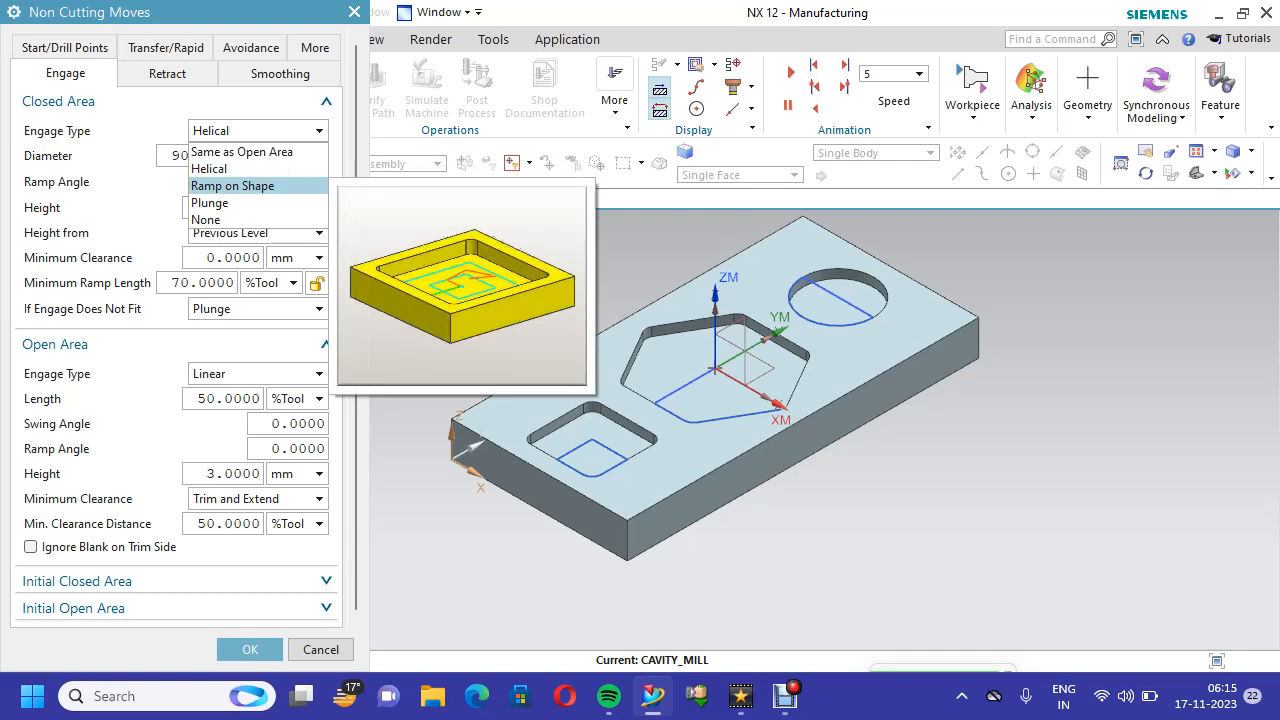
pyautogui.click(210, 169)
pyautogui.click(167, 73)
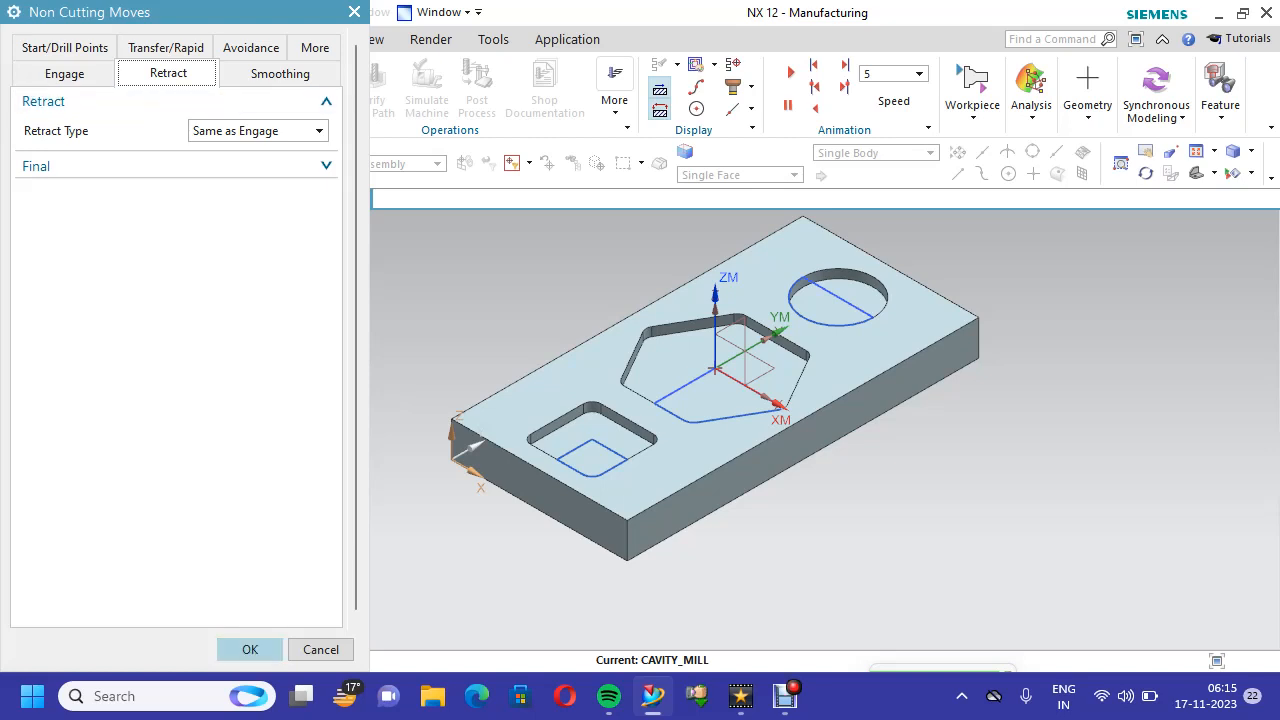
pyautogui.click(249, 649)
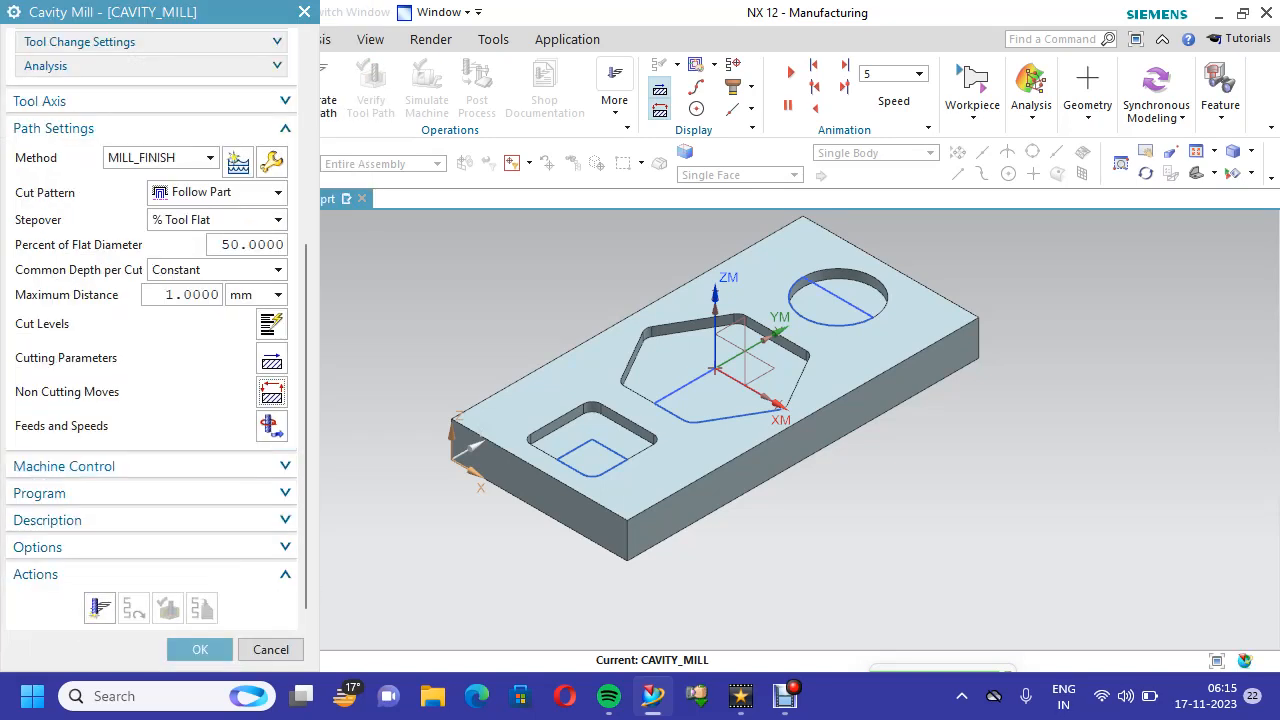
# Set the surface speed to 30 smm in the operation's feeds and speeds and calculate the dependent values
pyautogui.scroll(-1, 240, 540)
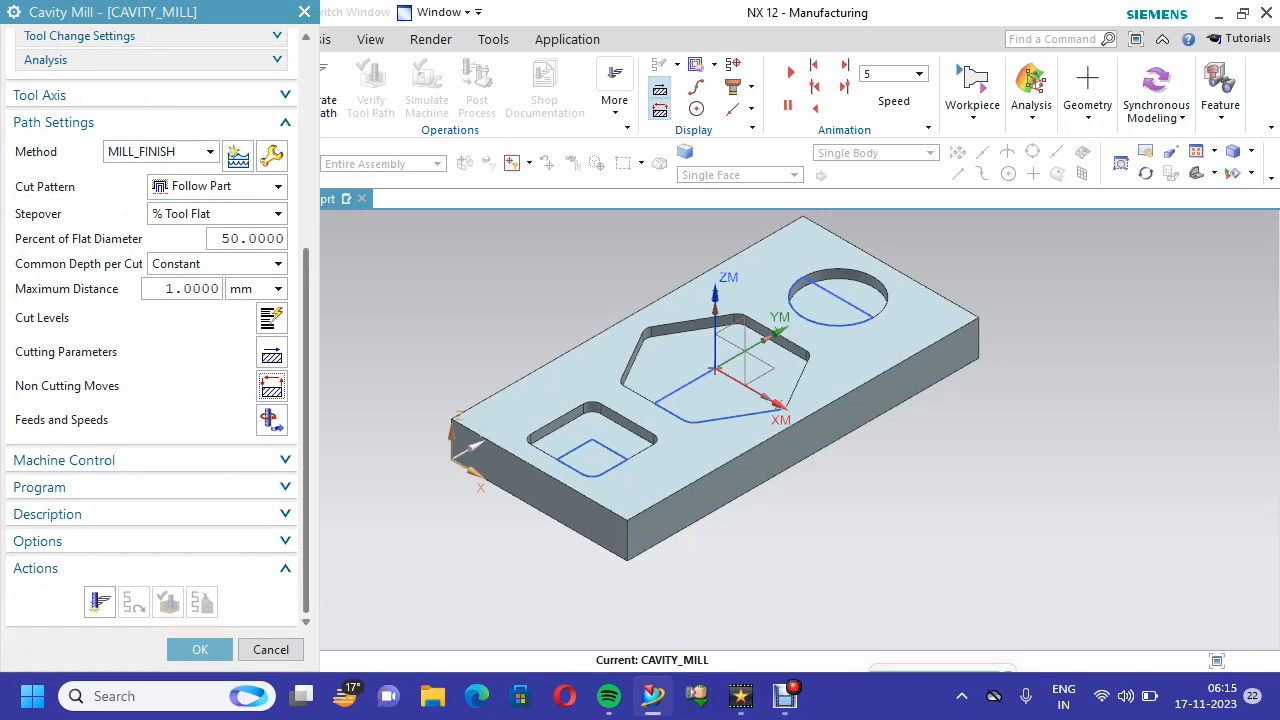
pyautogui.click(272, 420)
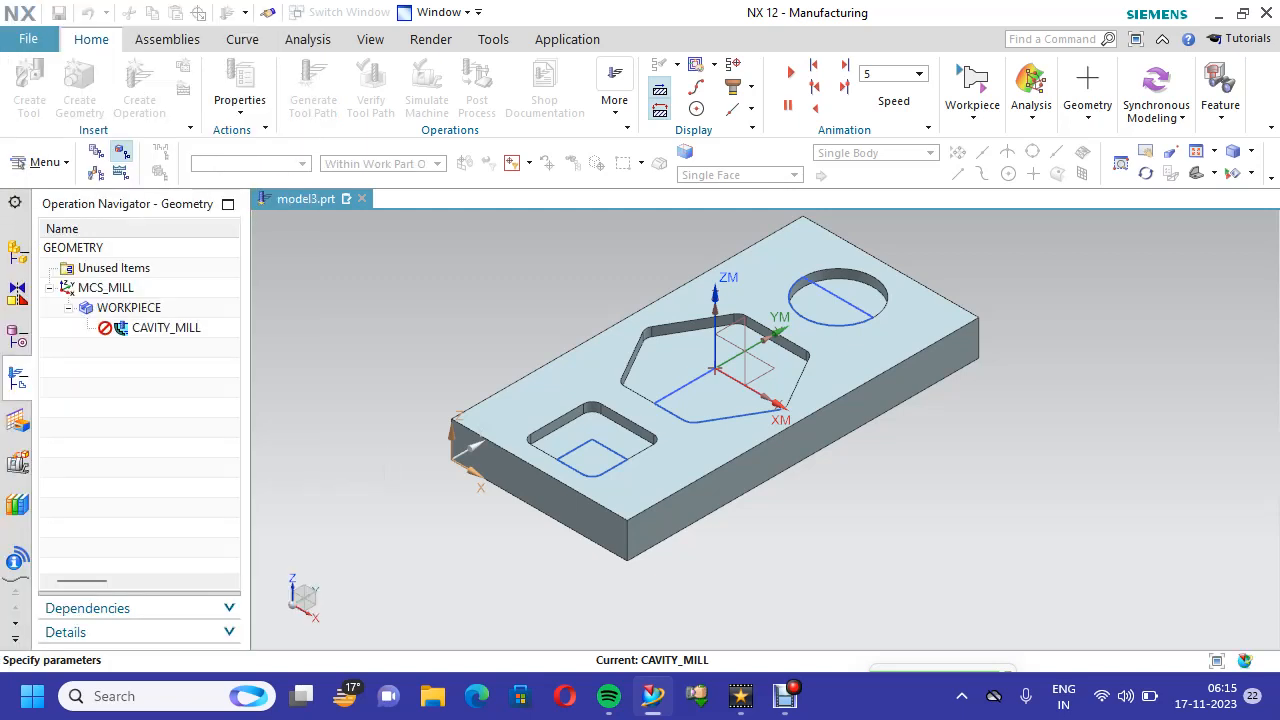
pyautogui.click(229, 104)
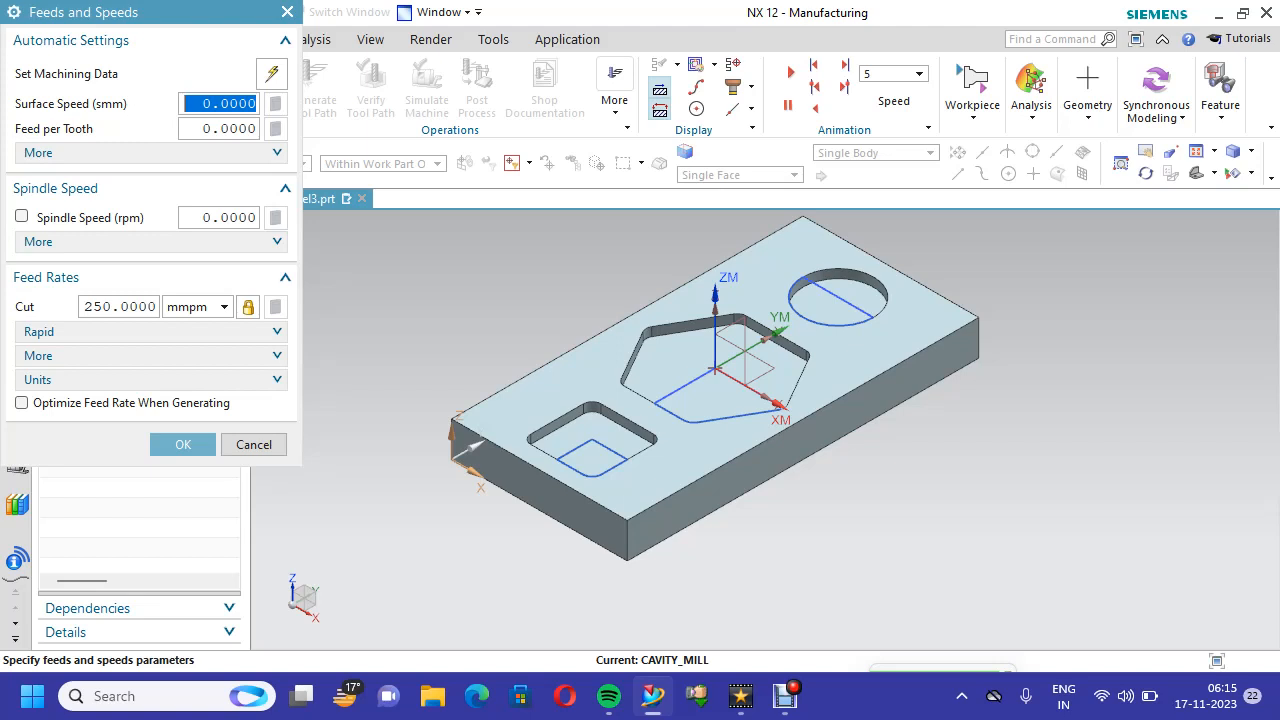
pyautogui.doubleClick(228, 103)
pyautogui.write('3')
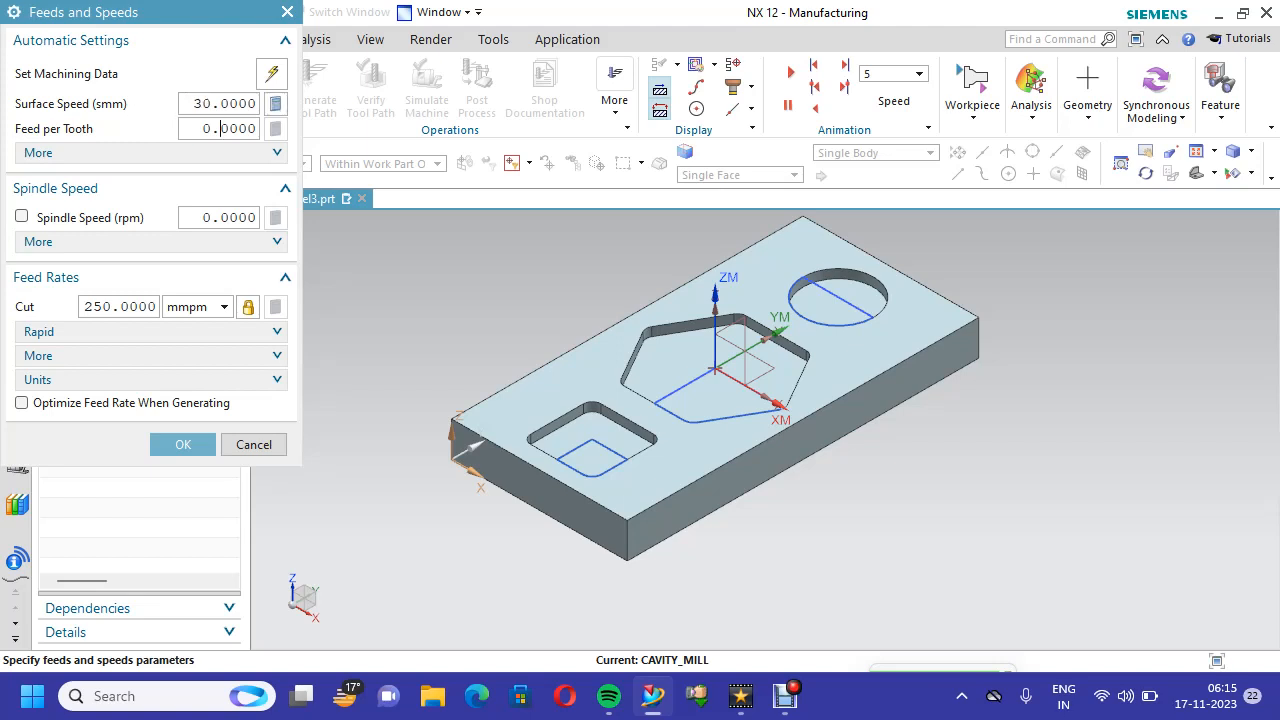
pyautogui.click(275, 104)
# Enable feed rate optimization when generating and accept the feeds and speeds
pyautogui.click(21, 402)
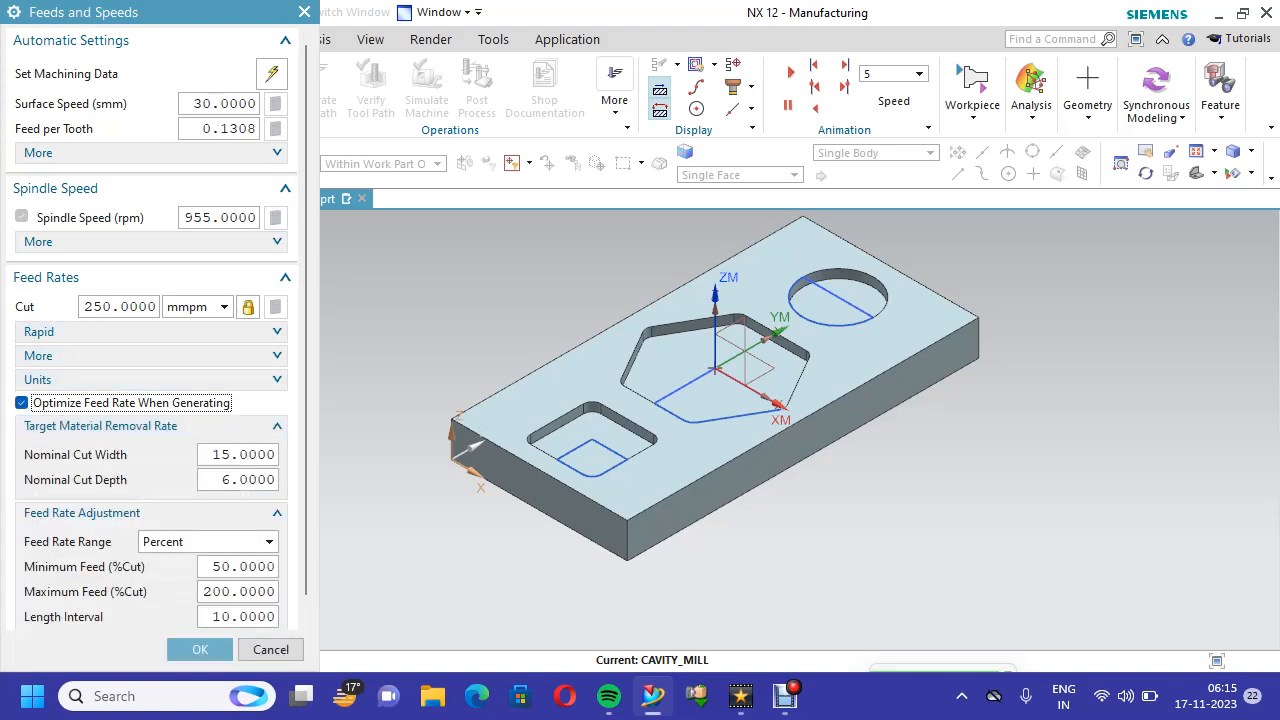
pyautogui.scroll(-1, 152, 400)
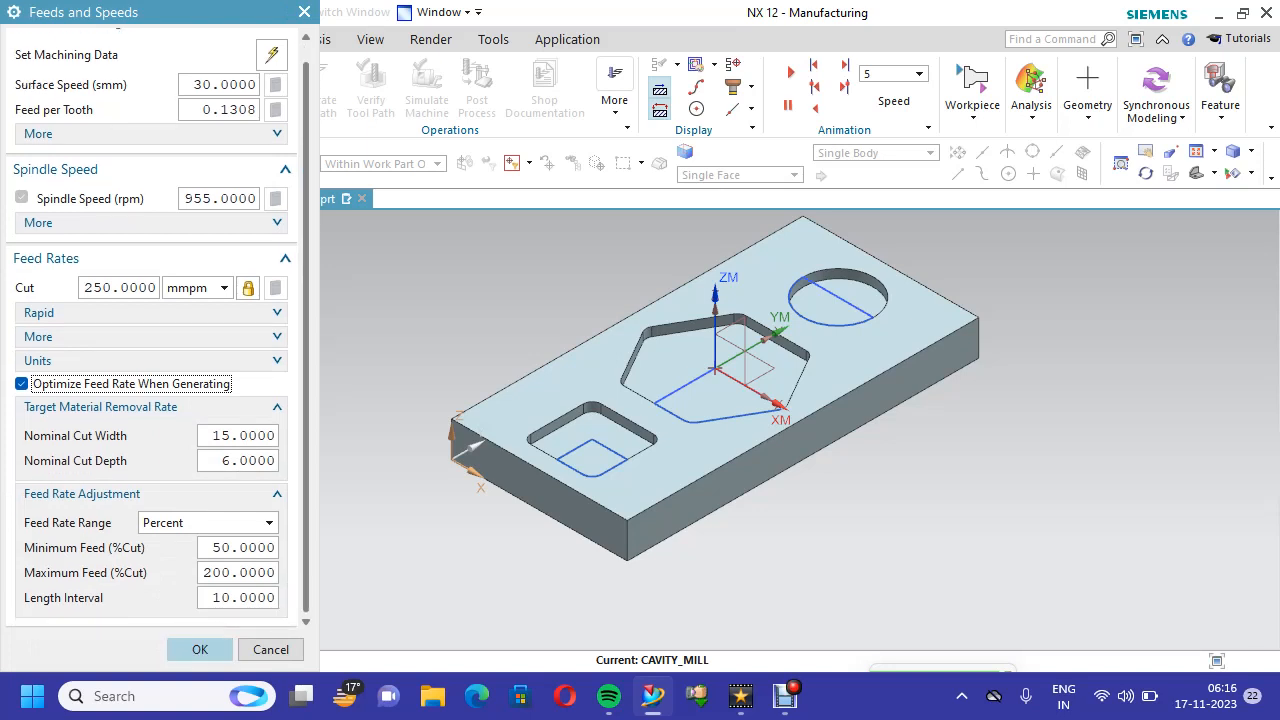
pyautogui.click(200, 649)
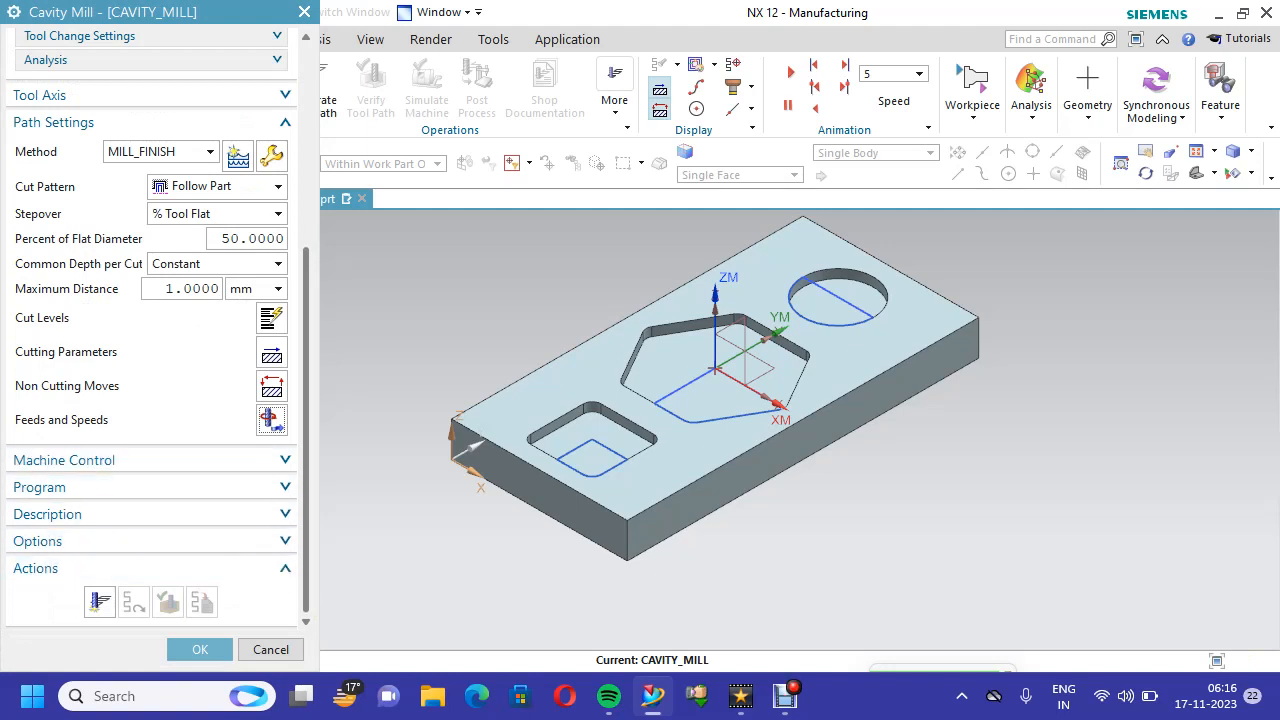
# Generate the cavity mill tool path, accept the operation, and save the part file
pyautogui.click(100, 601)
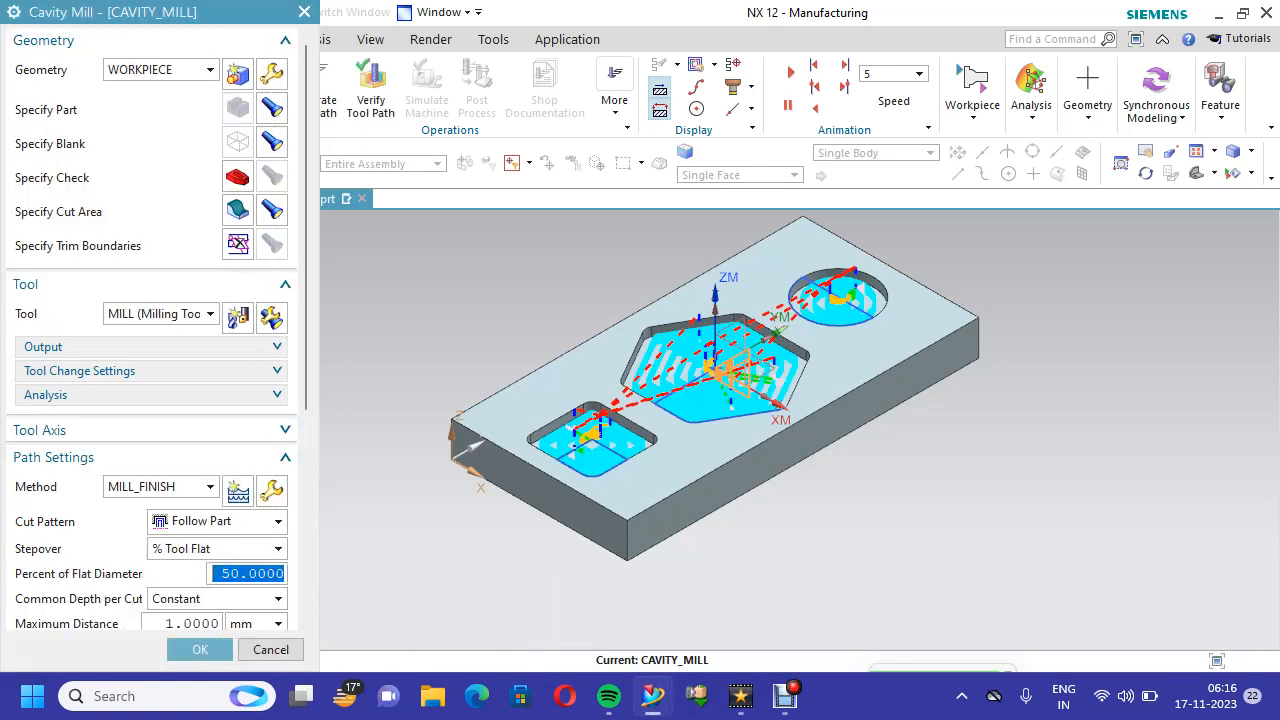
pyautogui.scroll(-5, 150, 350)
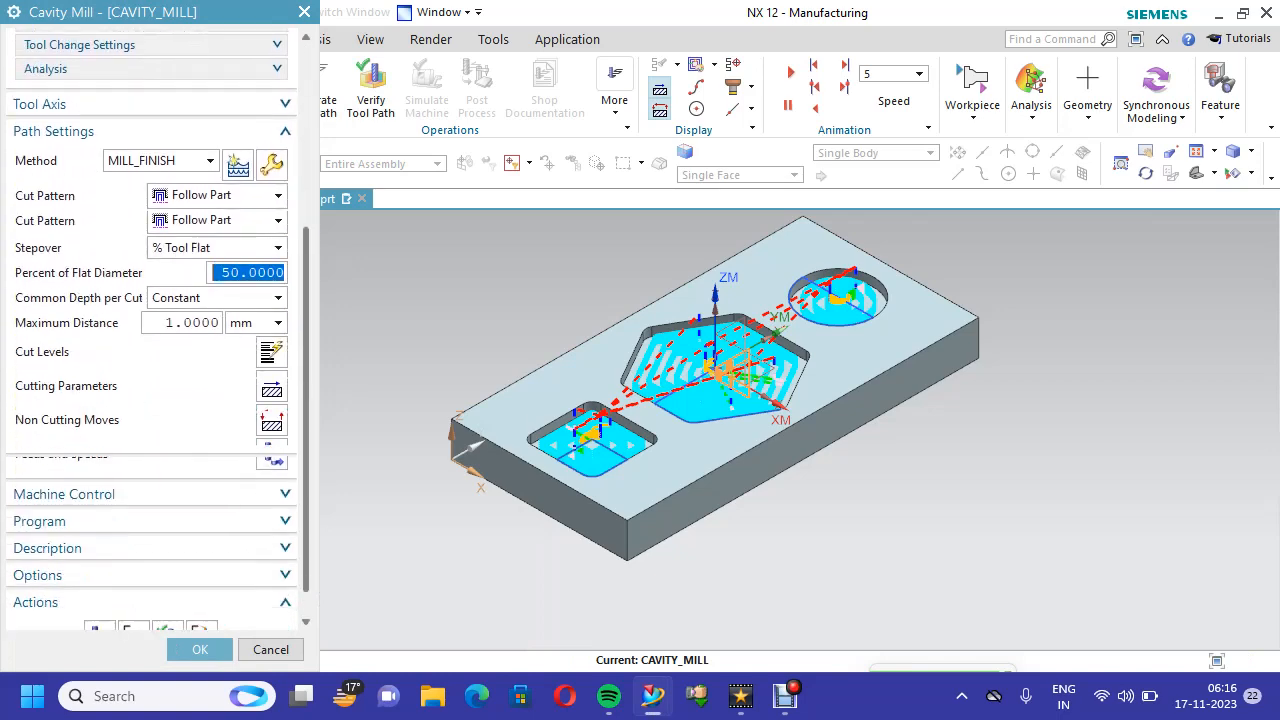
pyautogui.click(200, 649)
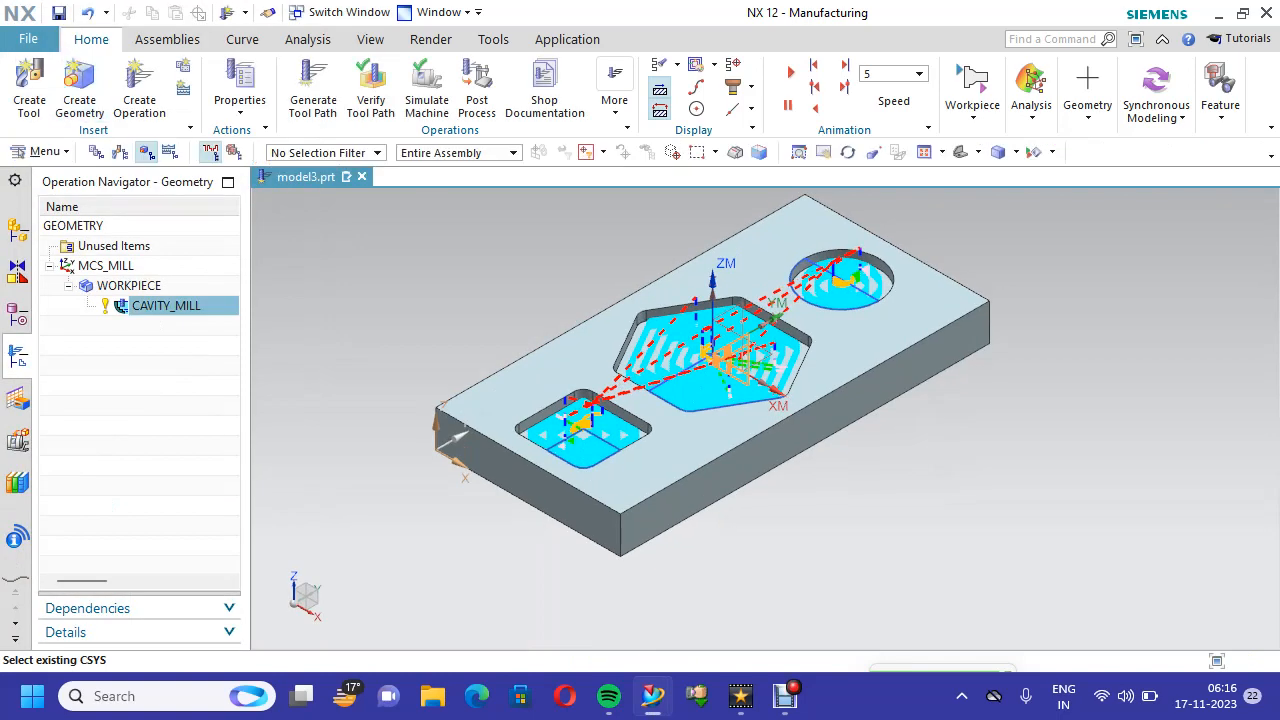
pyautogui.hotkey('ctrl', 's')
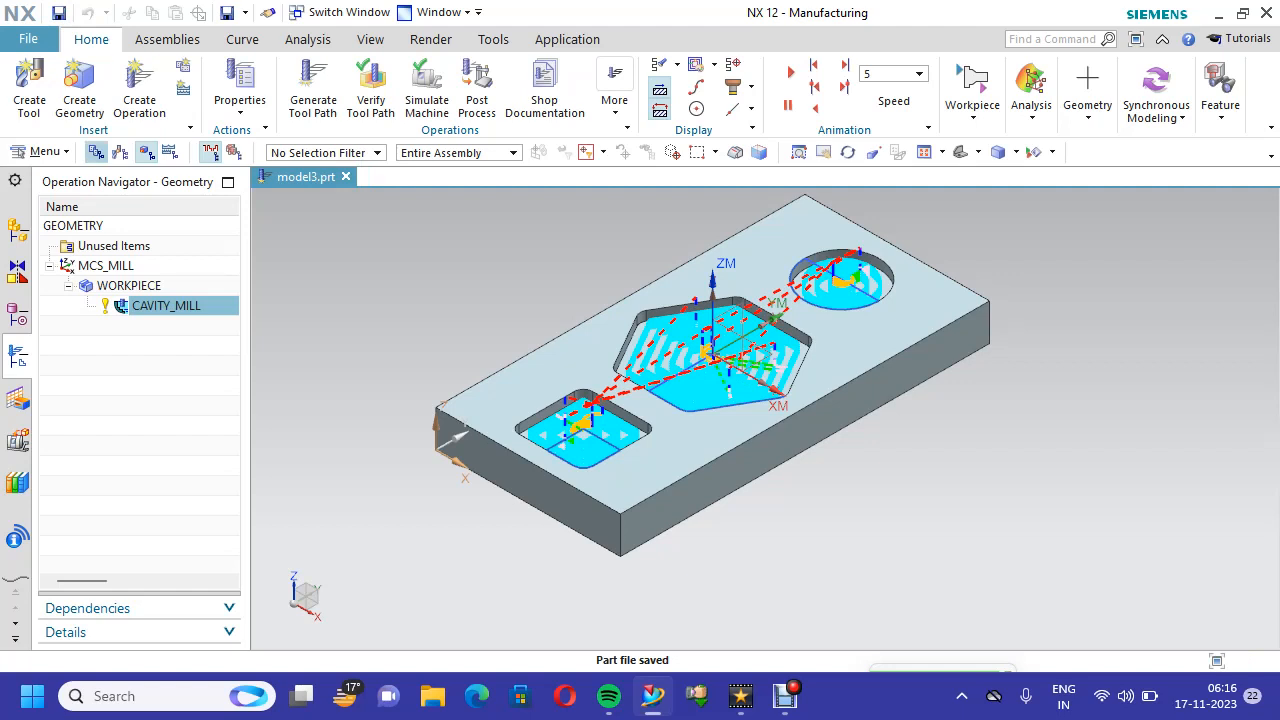
# Play the 3D Dynamic simulation of the CAVITY_MILL tool path at animation speed 2, with the whole part fitted in view
pyautogui.rightClick(198, 305)
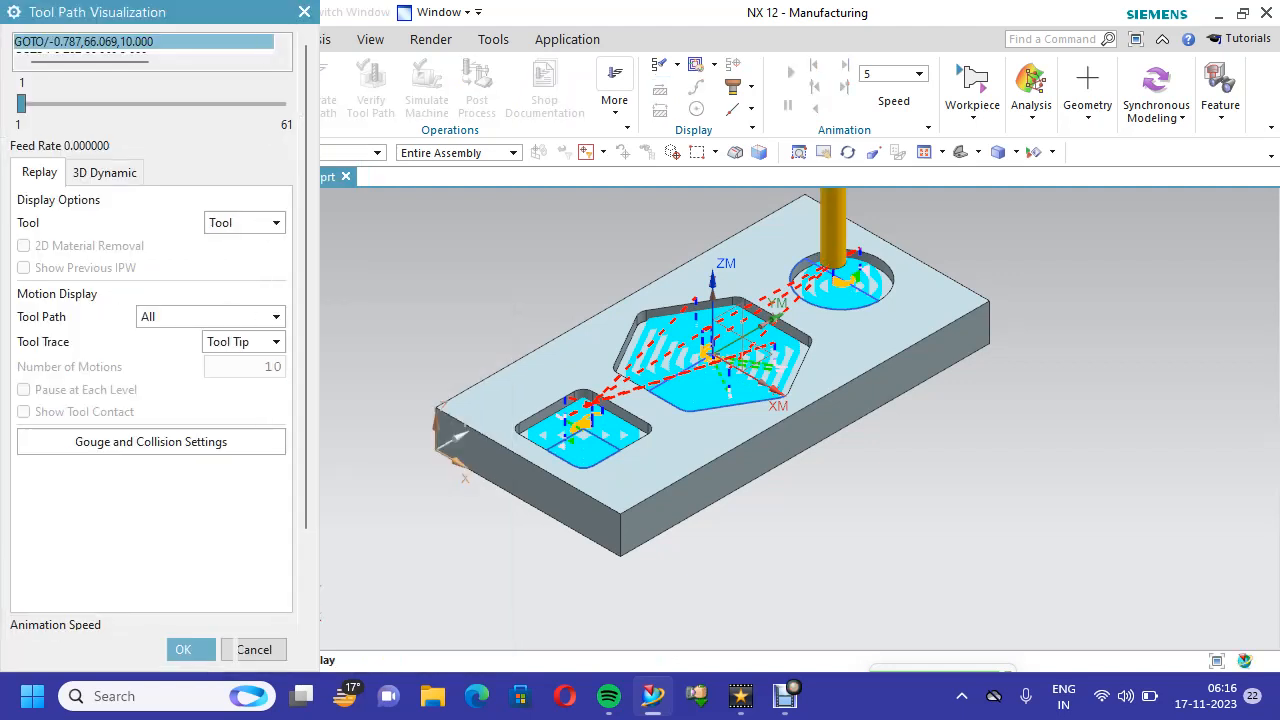
pyautogui.click(104, 172)
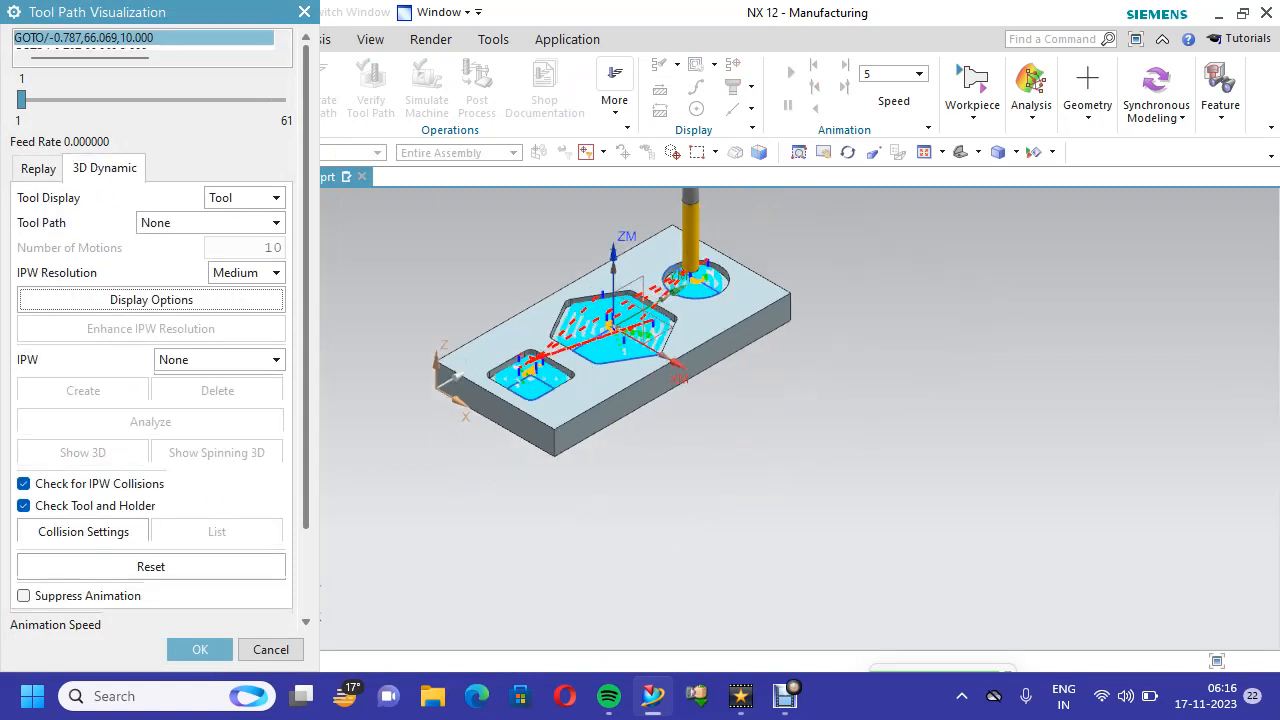
pyautogui.scroll(-3, 150, 330)
pyautogui.moveTo(281, 562); pyautogui.dragTo(108, 562)
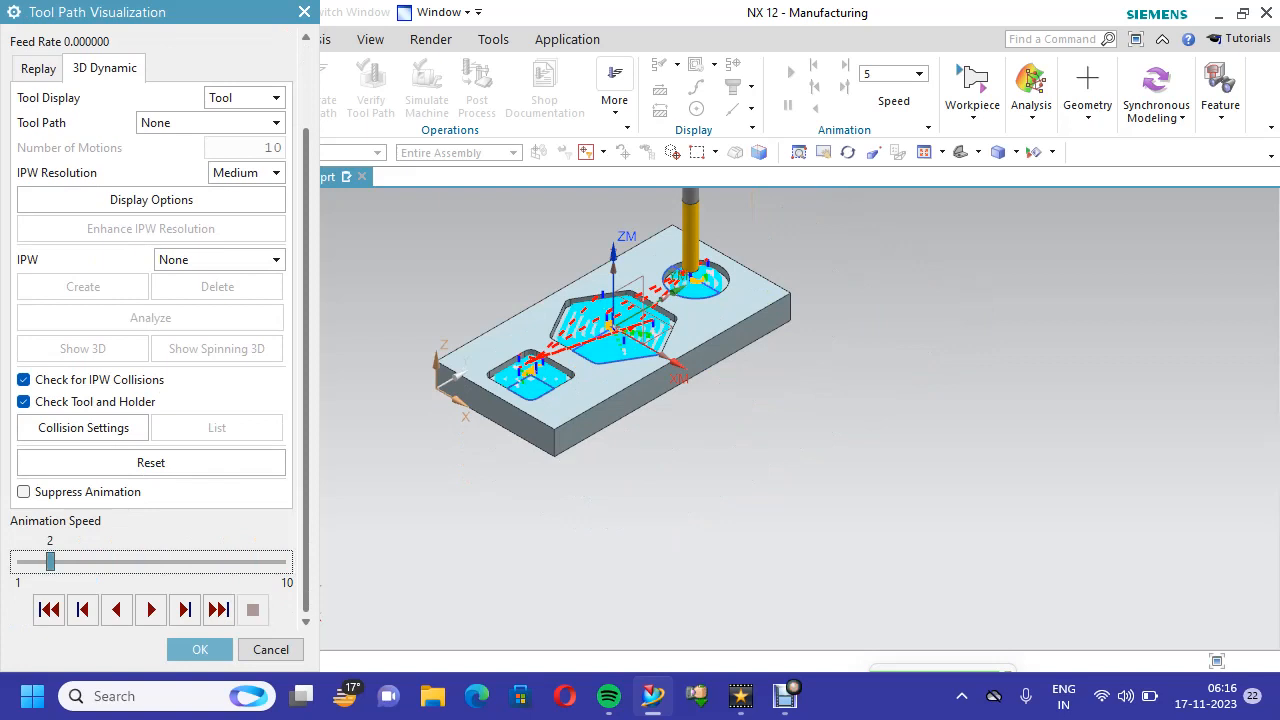
pyautogui.scroll(2, 448, 372)
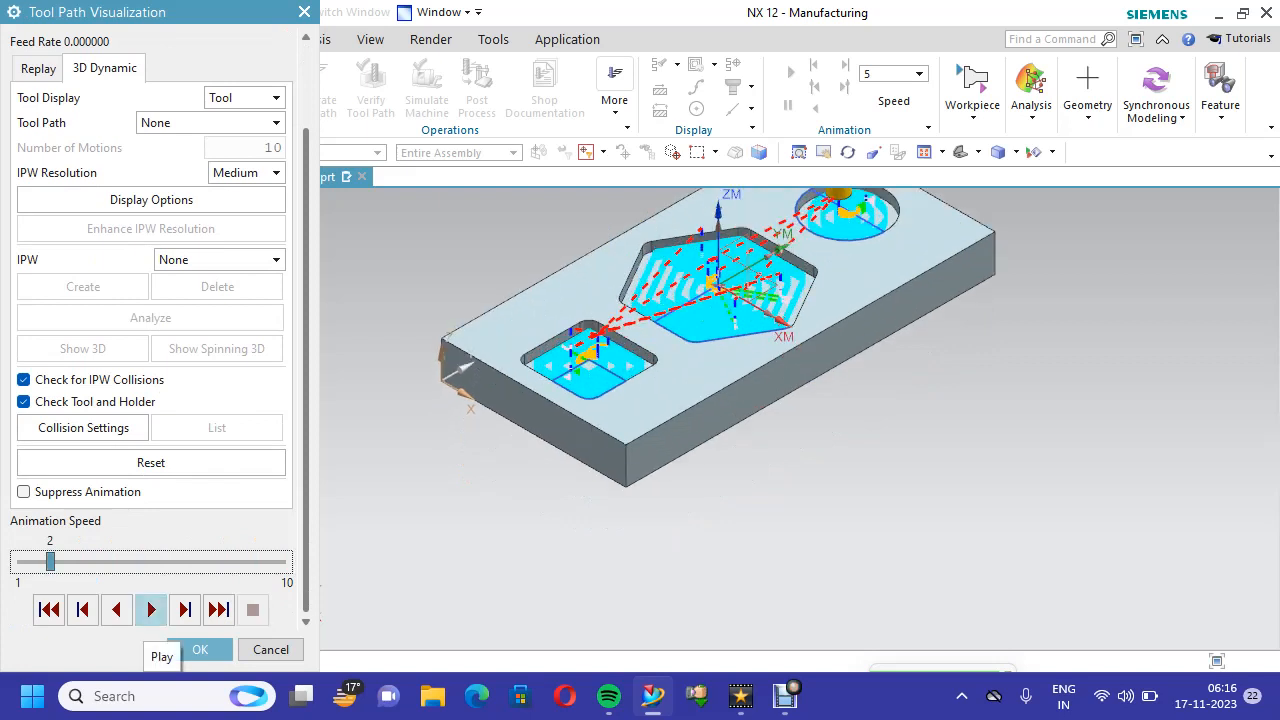
pyautogui.click(151, 609)
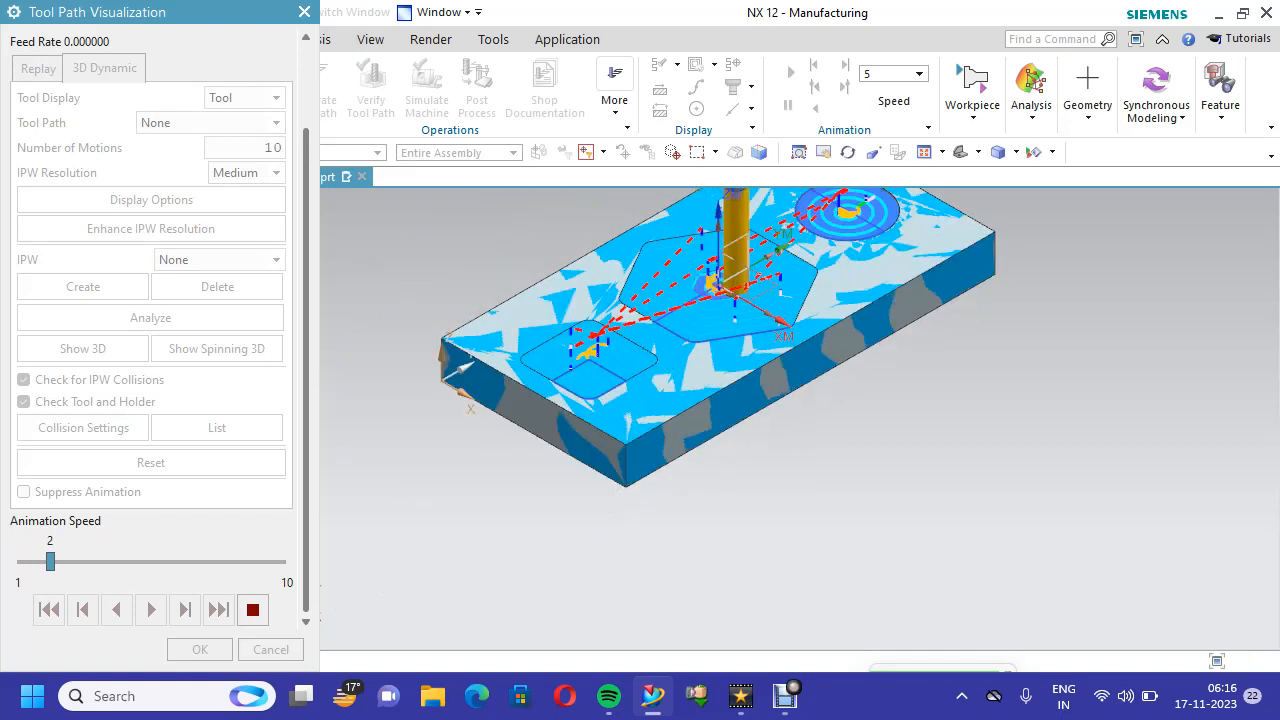
pyautogui.scroll(1, 810, 242)
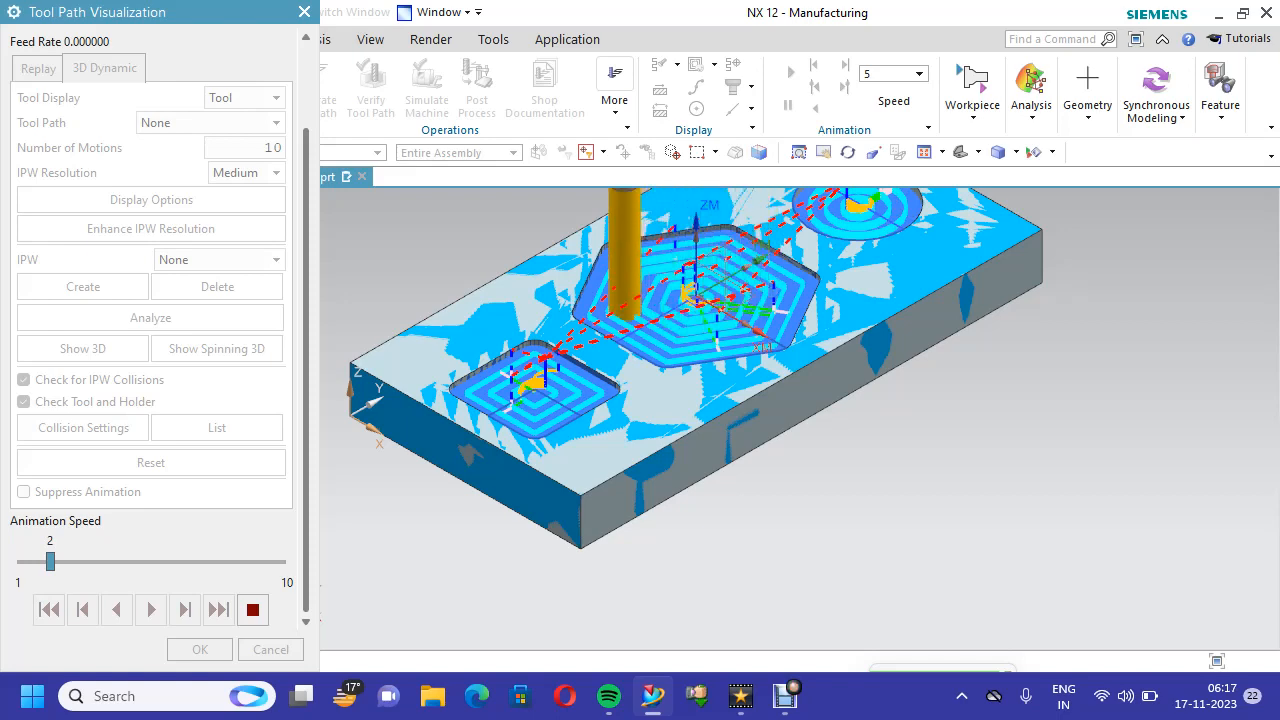
pyautogui.rightClick(437, 207)
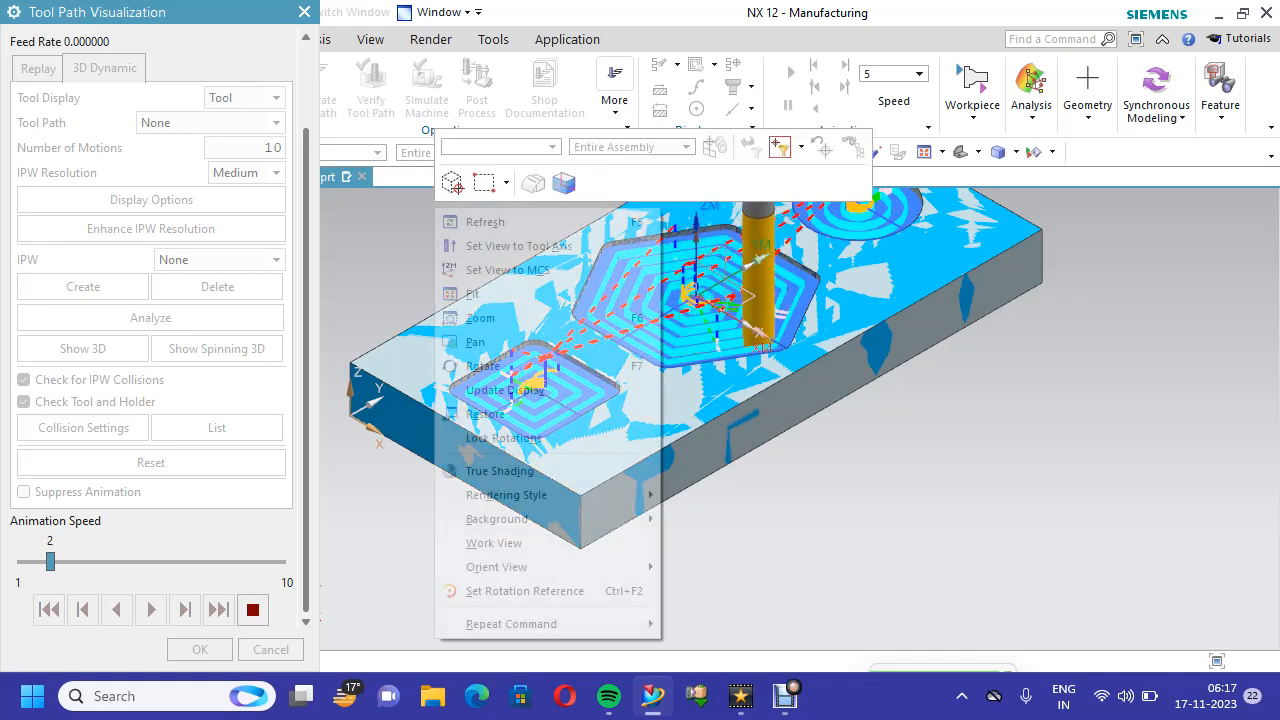
pyautogui.click(500, 294)
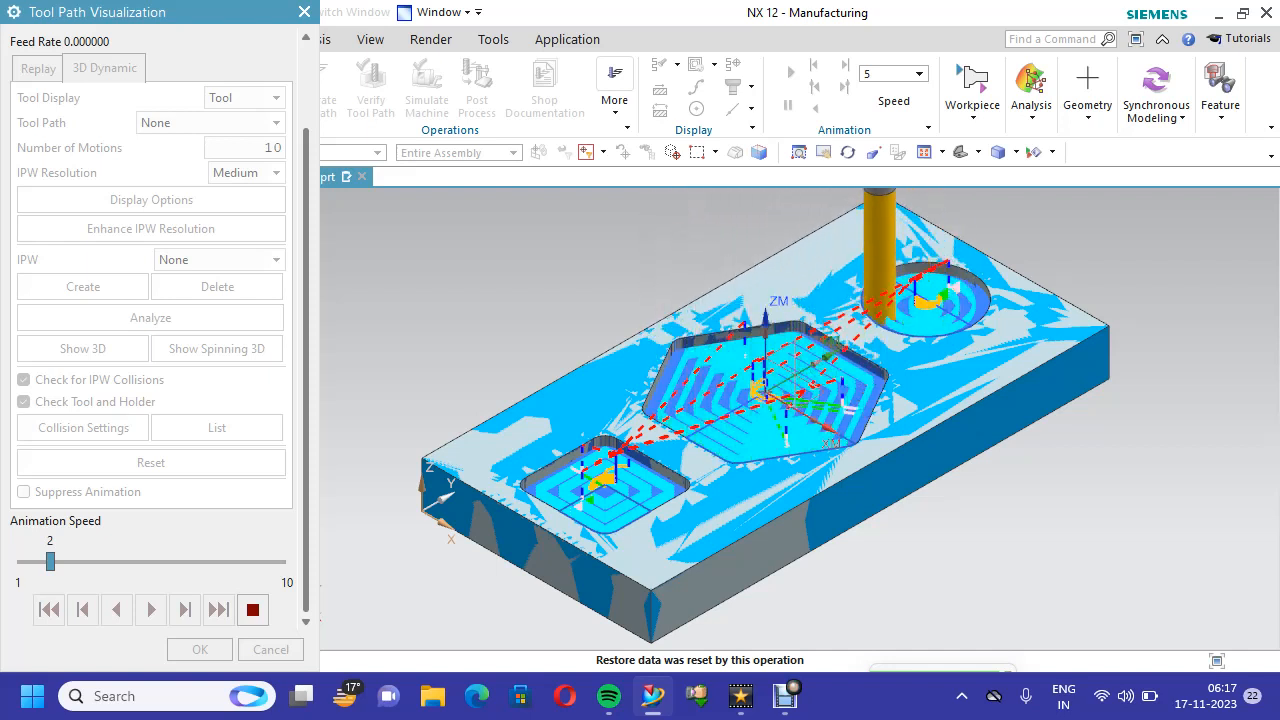
# Raise the simulation's animation speed to 5, accept the tool path visualization, and save the part file
pyautogui.moveTo(50, 562); pyautogui.dragTo(137, 562)
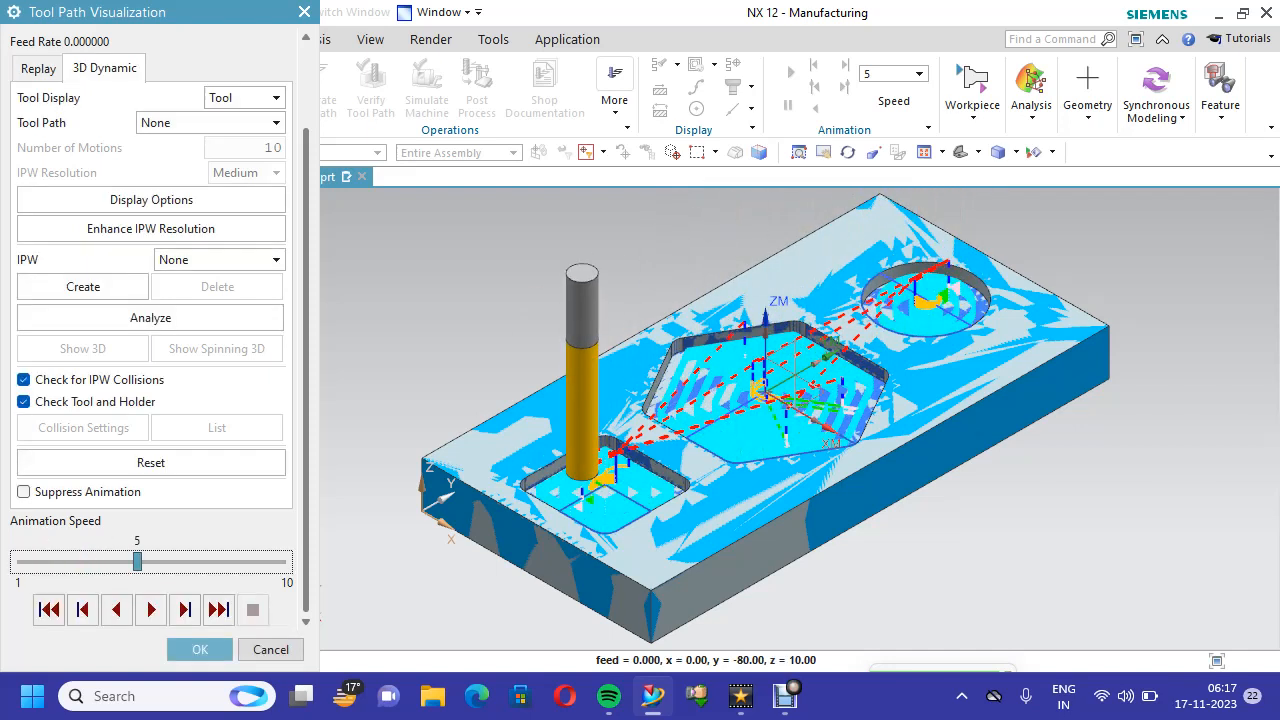
pyautogui.click(200, 650)
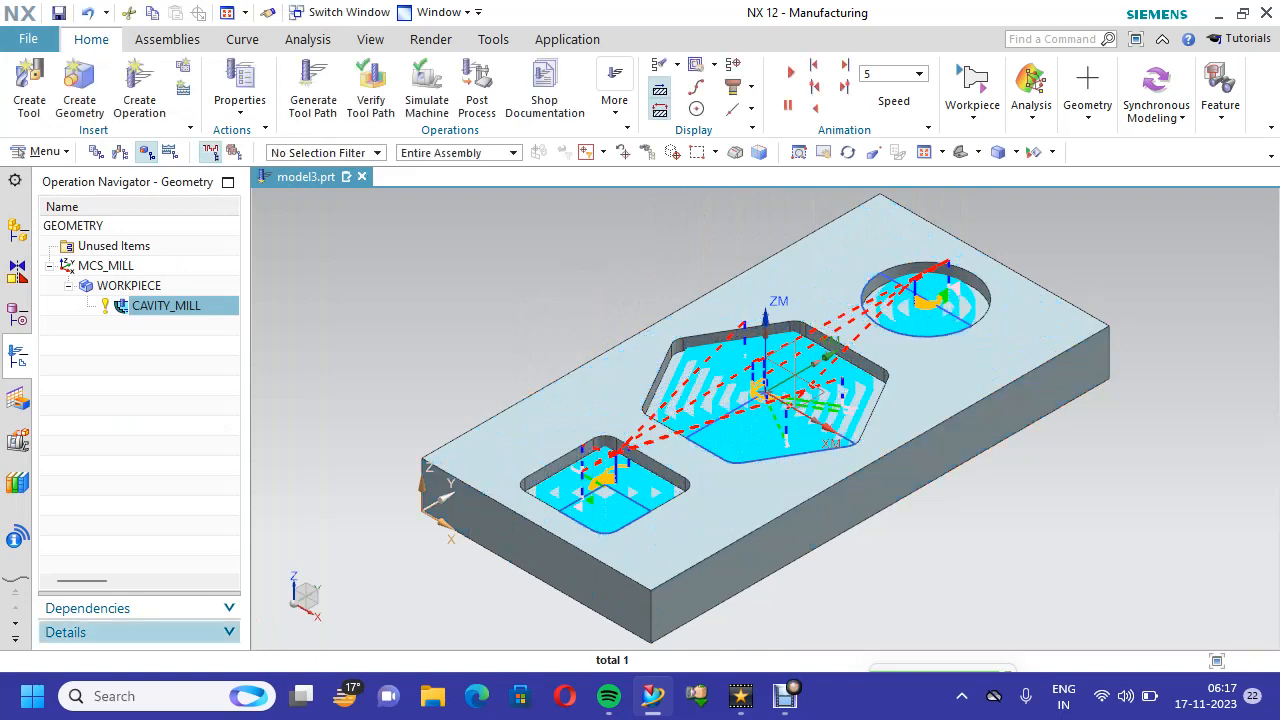
pyautogui.click(59, 13)
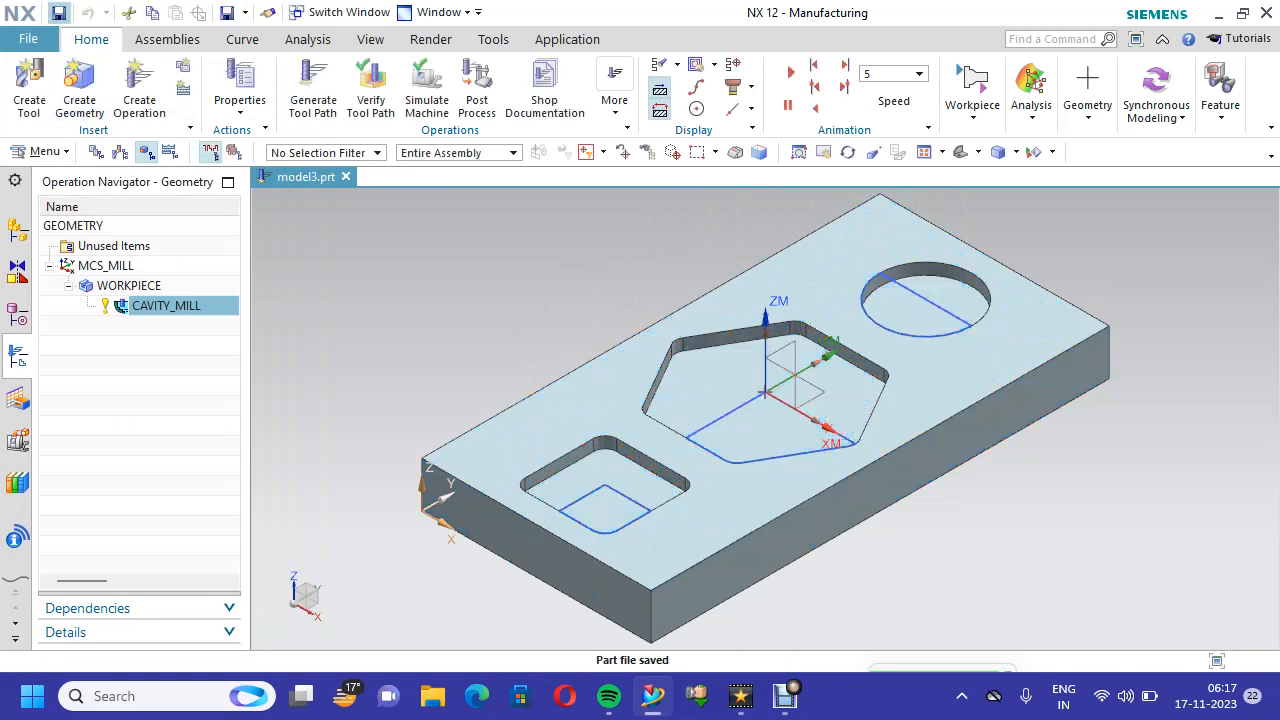
# Edit the CAVITY_MILL operation to use the Depth First cut order and regenerate its tool path
pyautogui.rightClick(216, 306)
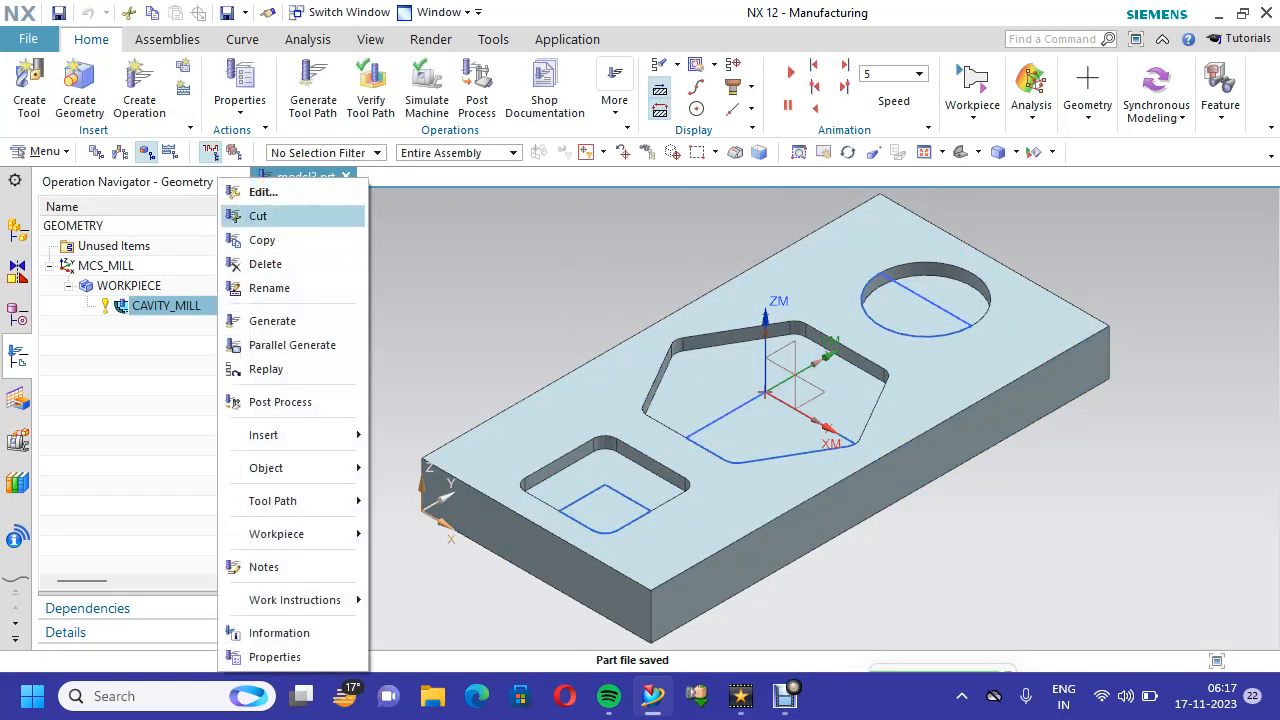
pyautogui.click(262, 192)
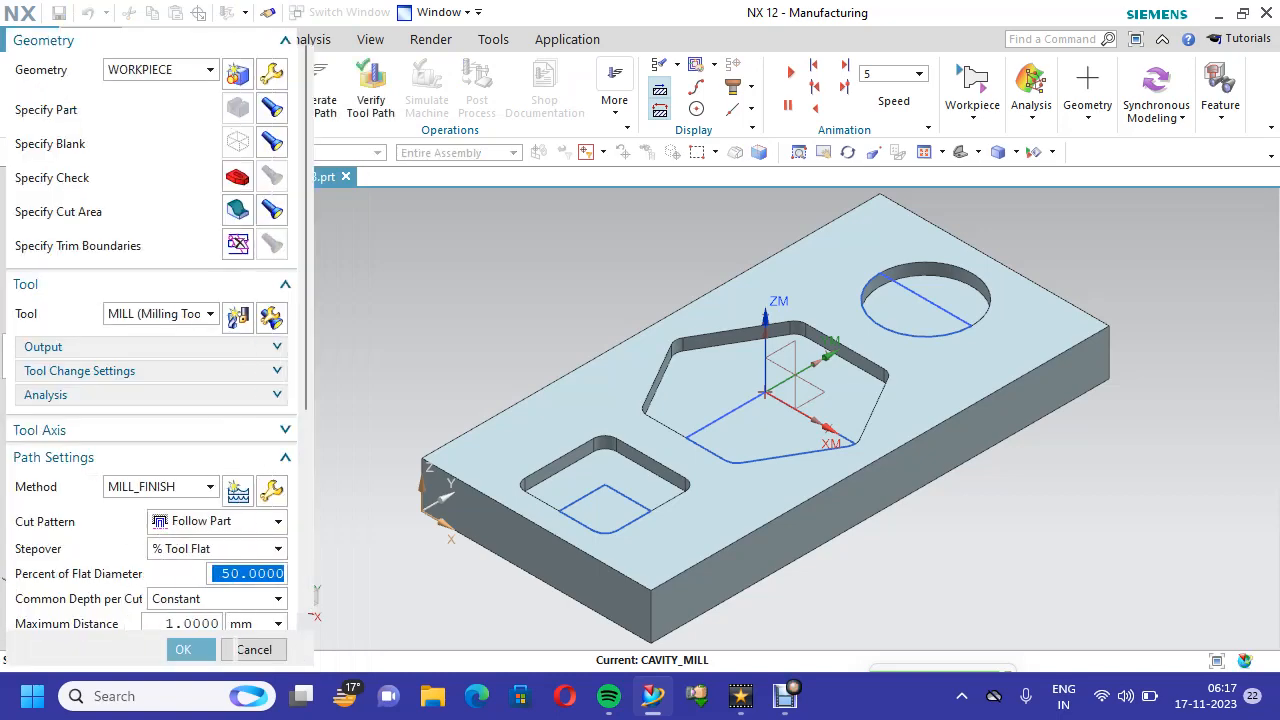
pyautogui.scroll(-5, 150, 350)
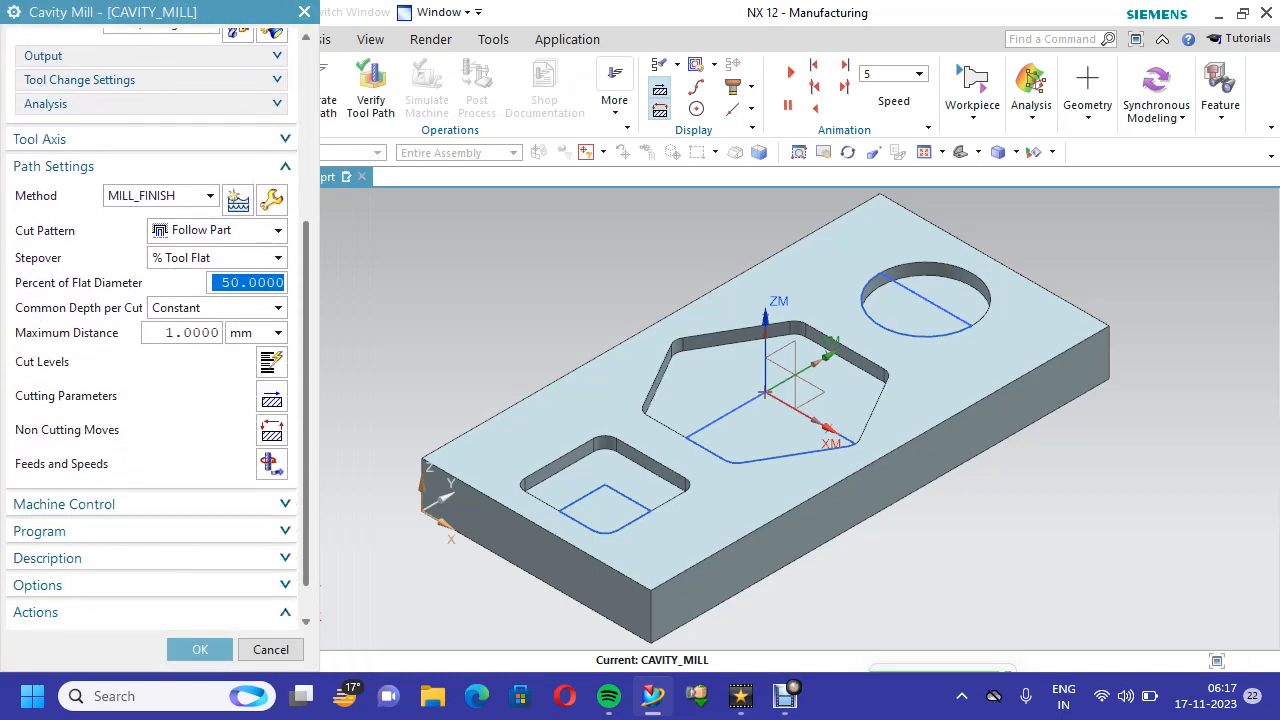
pyautogui.click(271, 399)
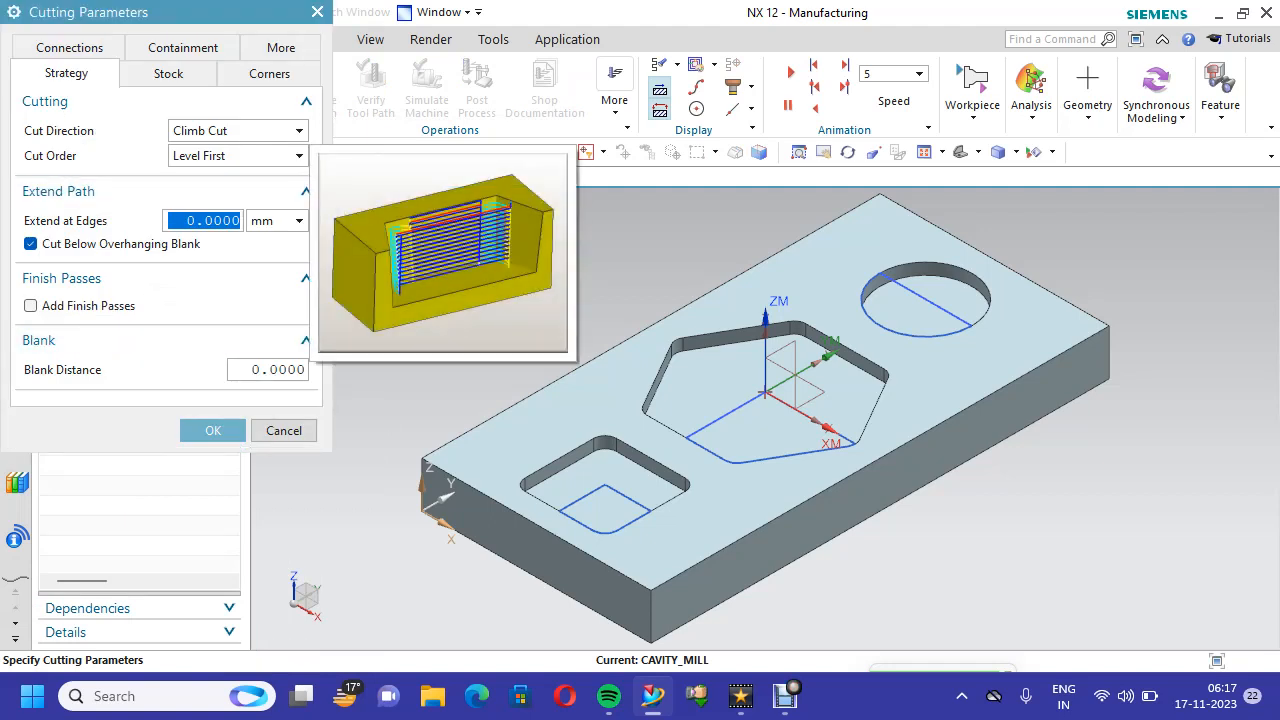
pyautogui.click(235, 155)
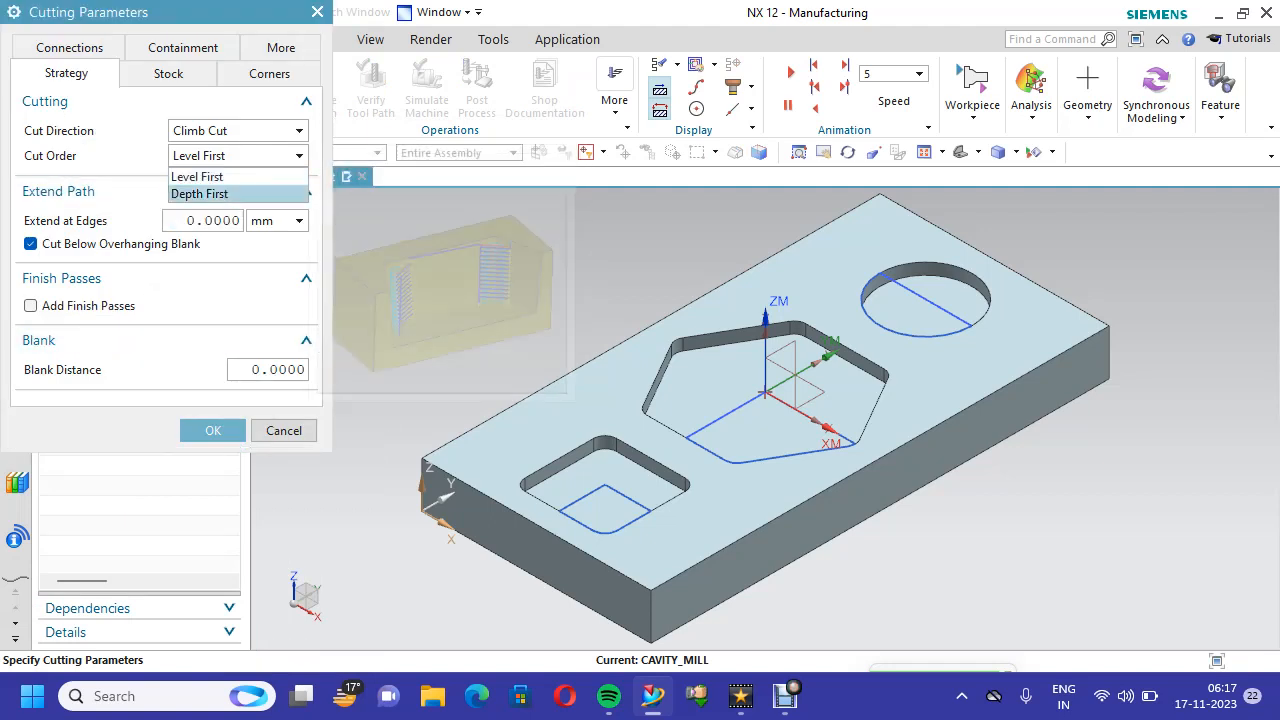
pyautogui.click(200, 194)
pyautogui.click(213, 430)
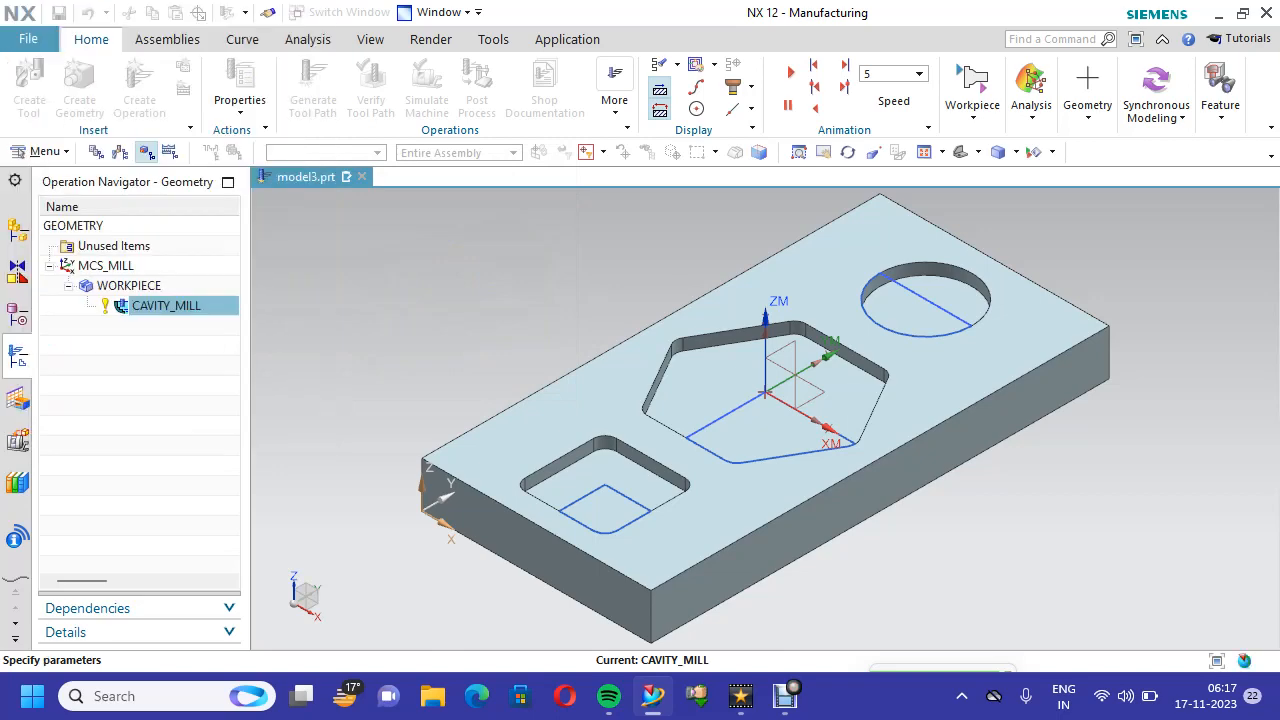
pyautogui.scroll(-1, 271, 398)
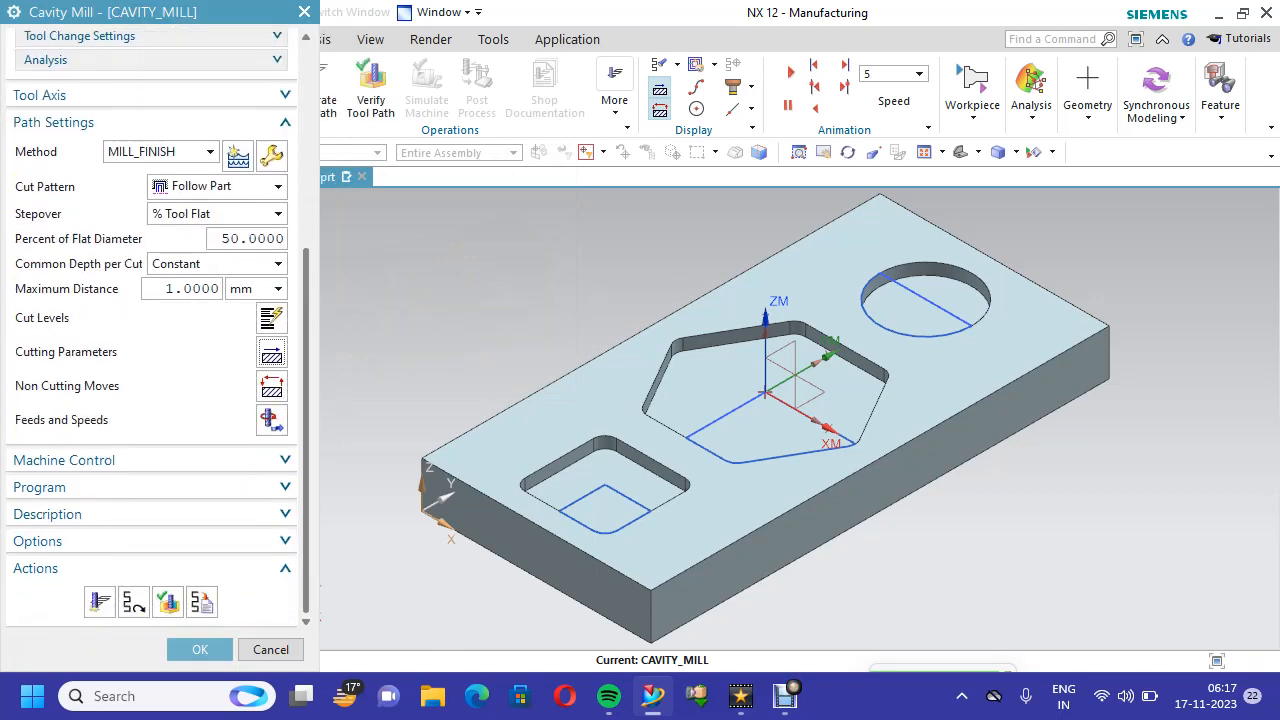
pyautogui.click(99, 601)
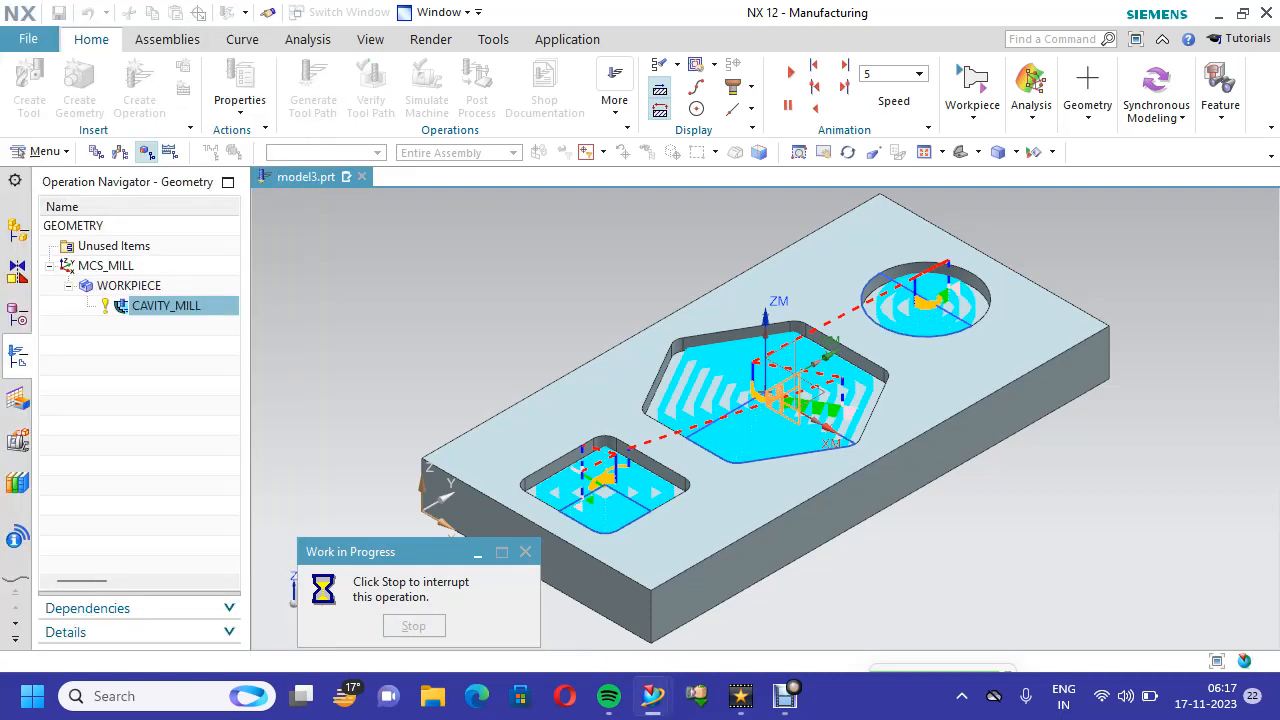
# Play the 3D Dynamic simulation of the depth-first CAVITY_MILL tool path at animation speed 2, with the tool and pockets in view
pyautogui.moveTo(306, 320); pyautogui.dragTo(306, 530)
pyautogui.click(168, 602)
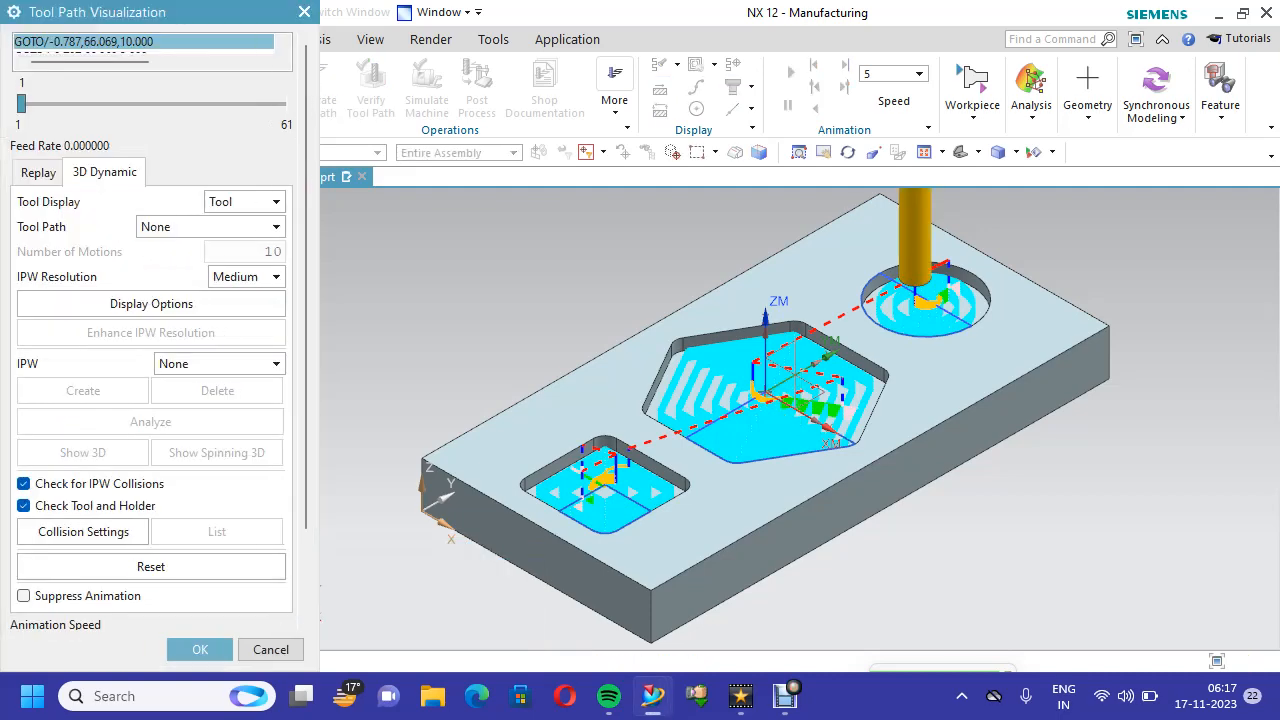
pyautogui.rightClick(533, 183)
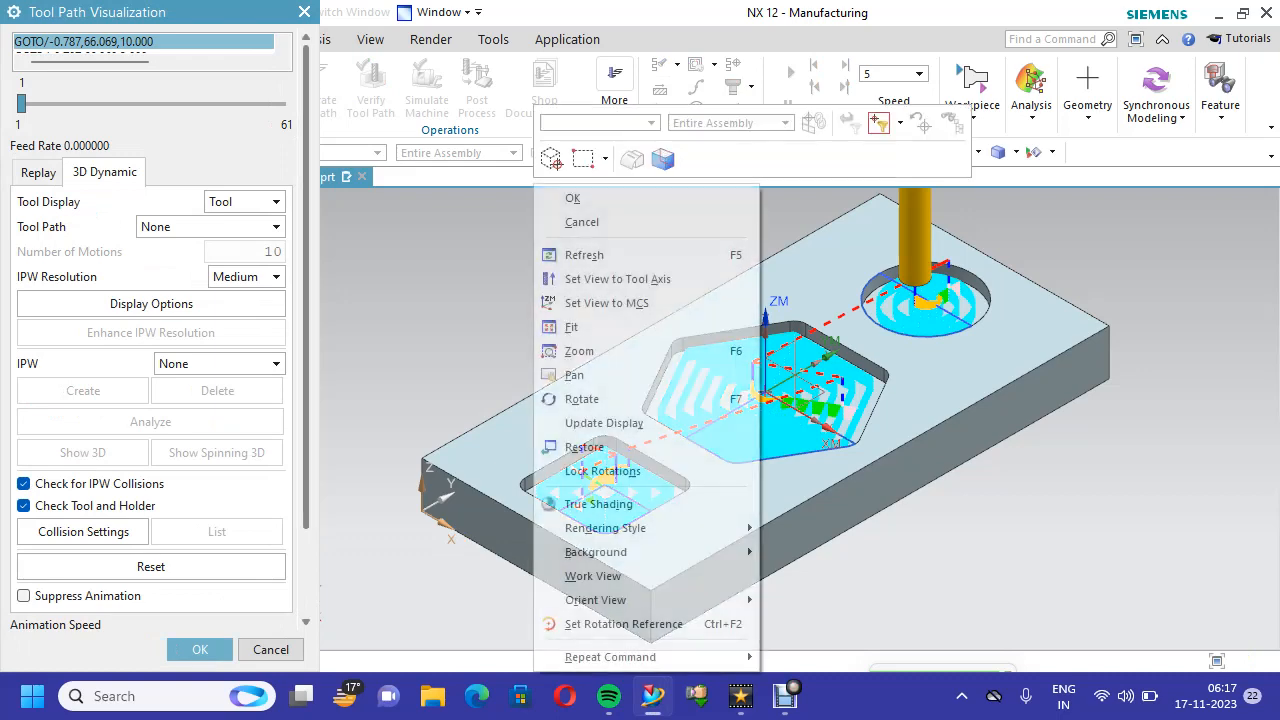
pyautogui.click(570, 327)
pyautogui.scroll(-2, 750, 630)
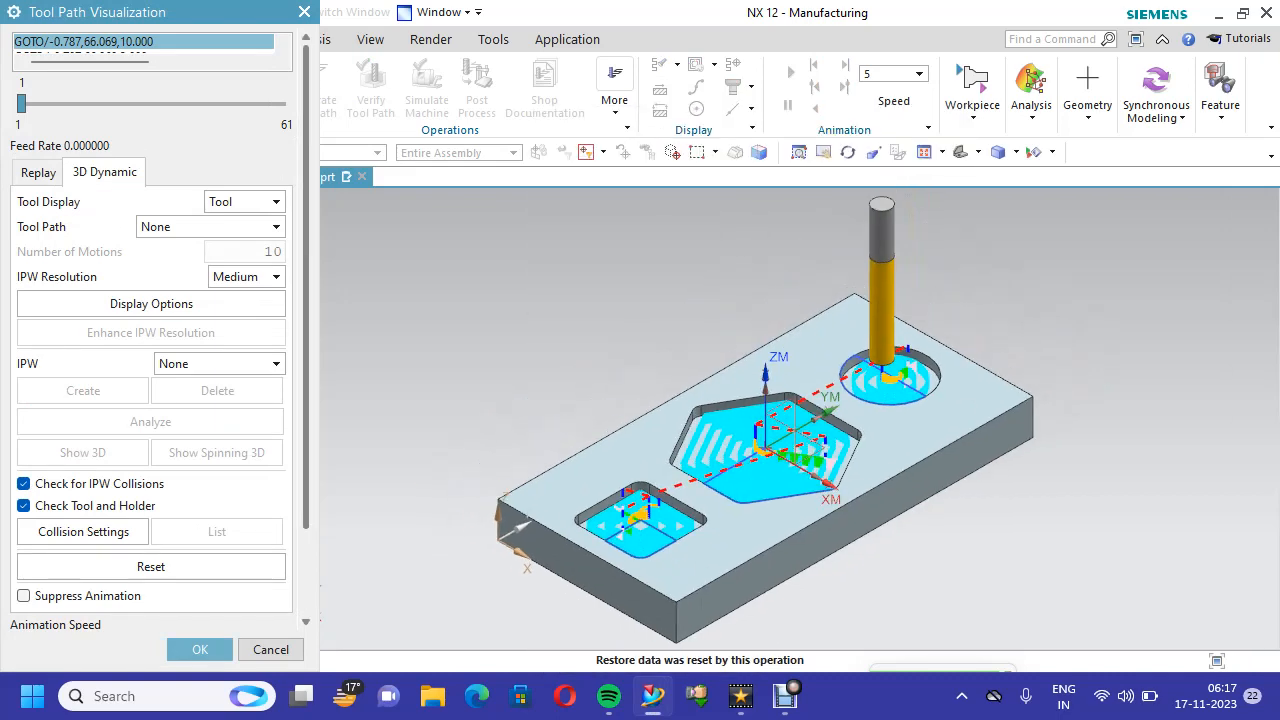
pyautogui.scroll(4, 940, 385)
pyautogui.scroll(-1, 940, 385)
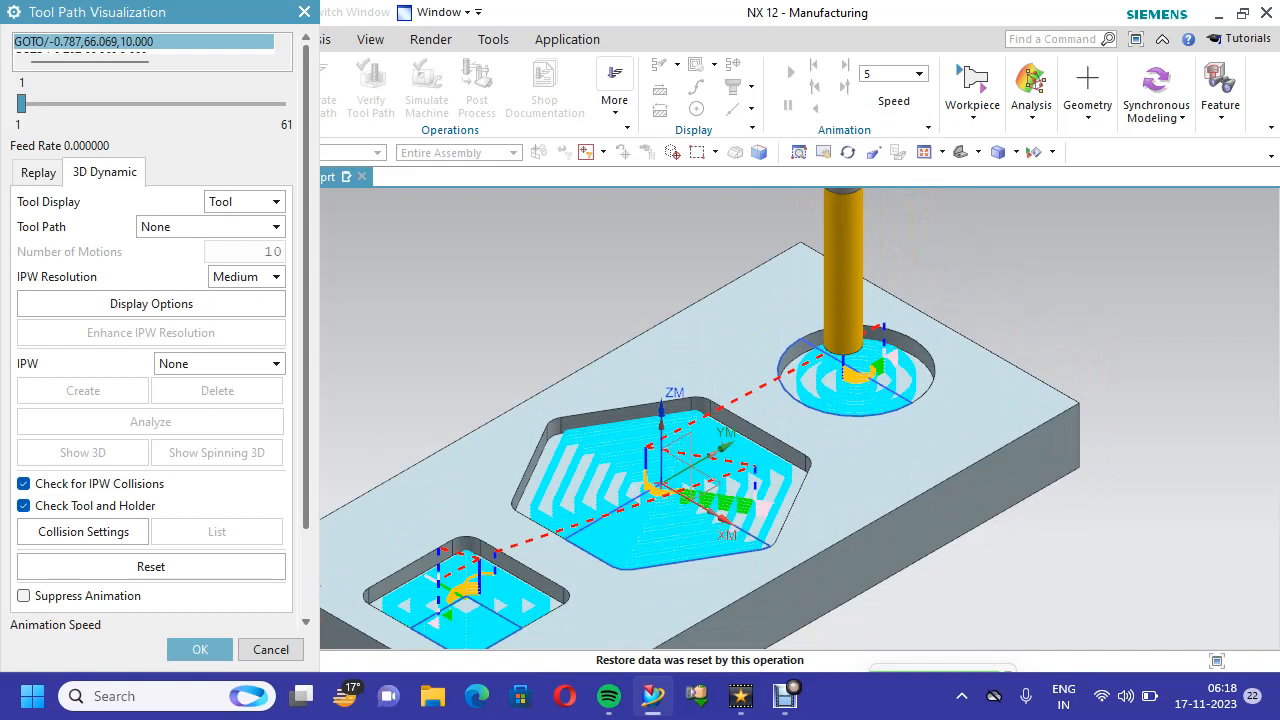
pyautogui.scroll(-3, 150, 400)
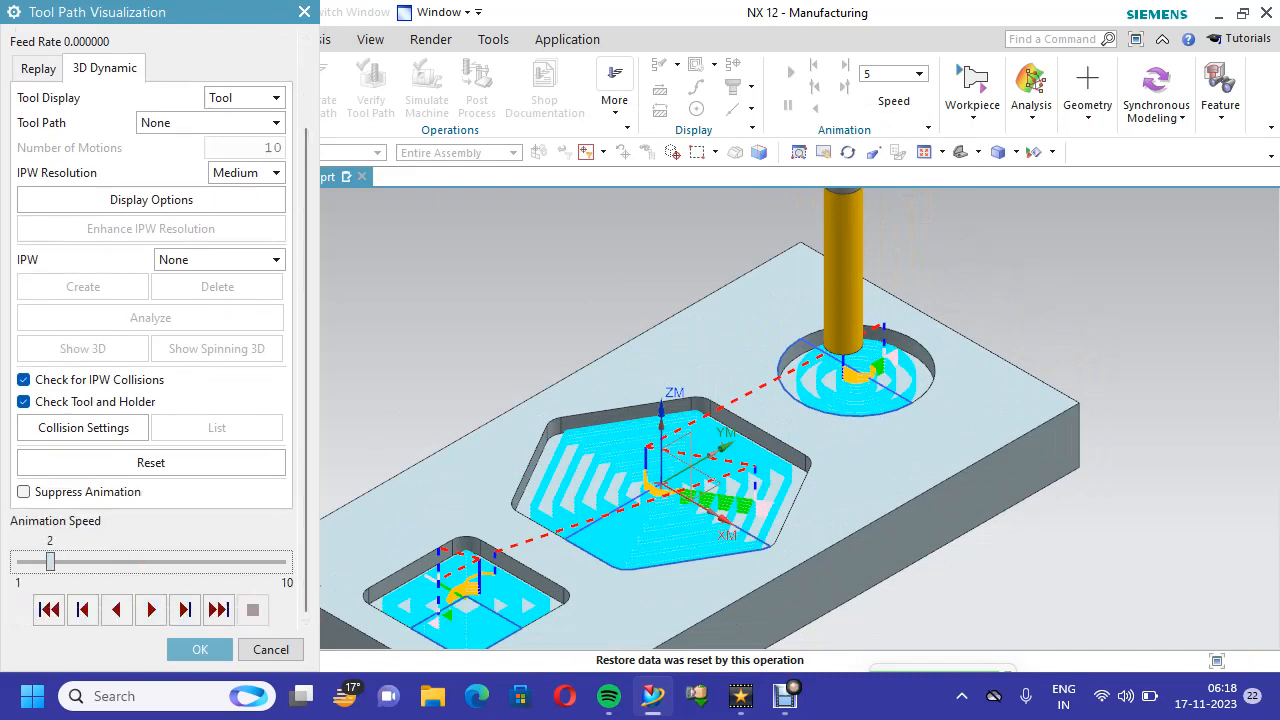
pyautogui.click(151, 610)
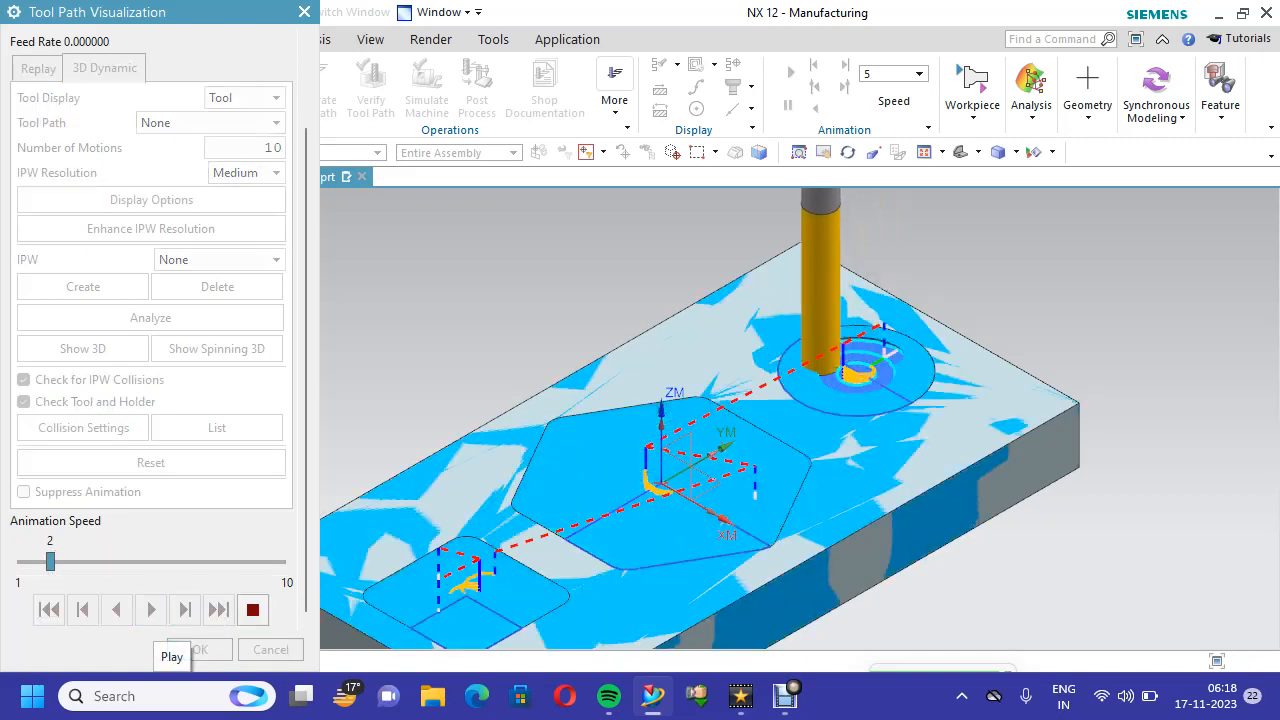
# Examine the cutting of the pentagonal pocket up close, raise the simulation's animation speed to 5, and accept the tool path visualization
pyautogui.scroll(2, 796, 454)
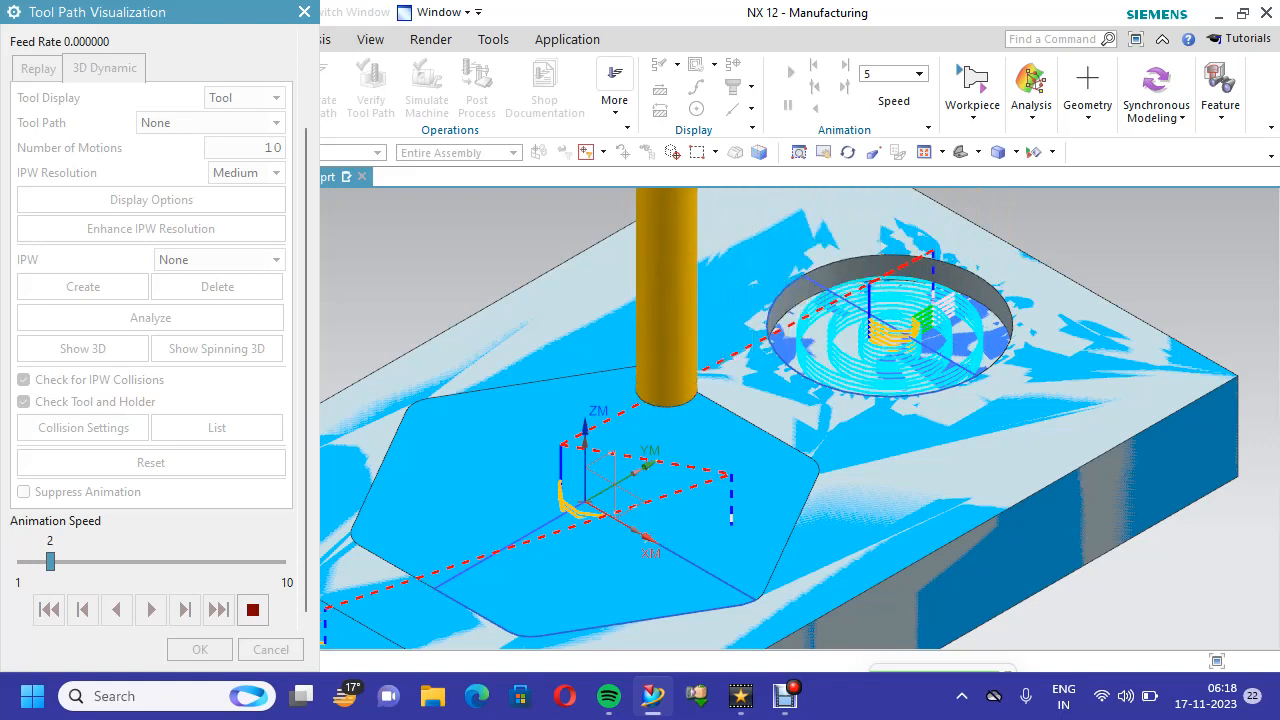
pyautogui.scroll(1, 569, 500)
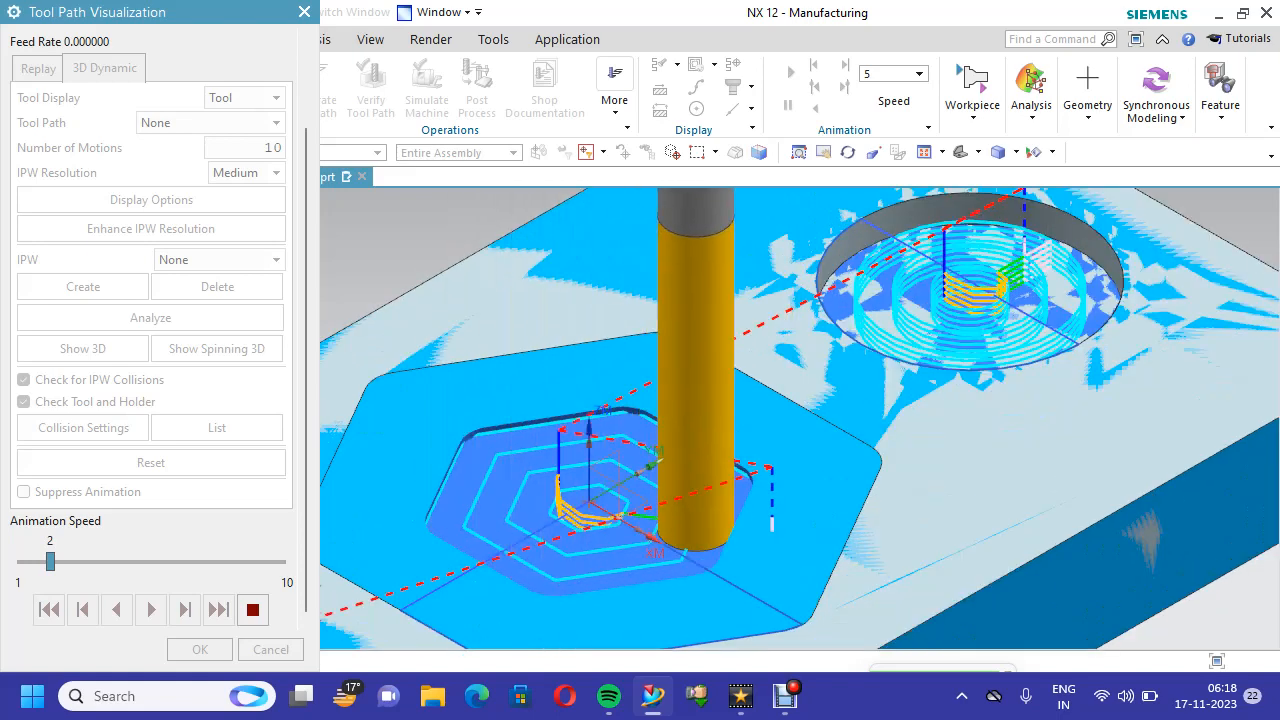
pyautogui.scroll(4, 572, 500)
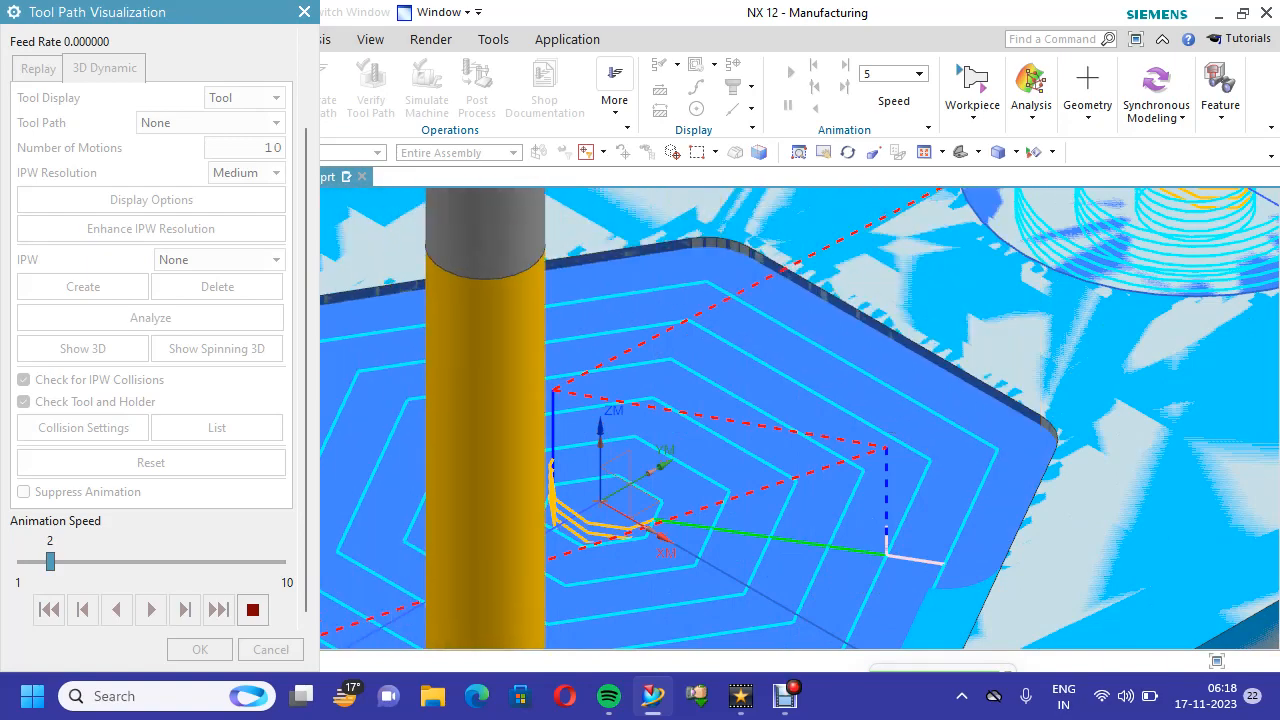
pyautogui.scroll(-3, 572, 500)
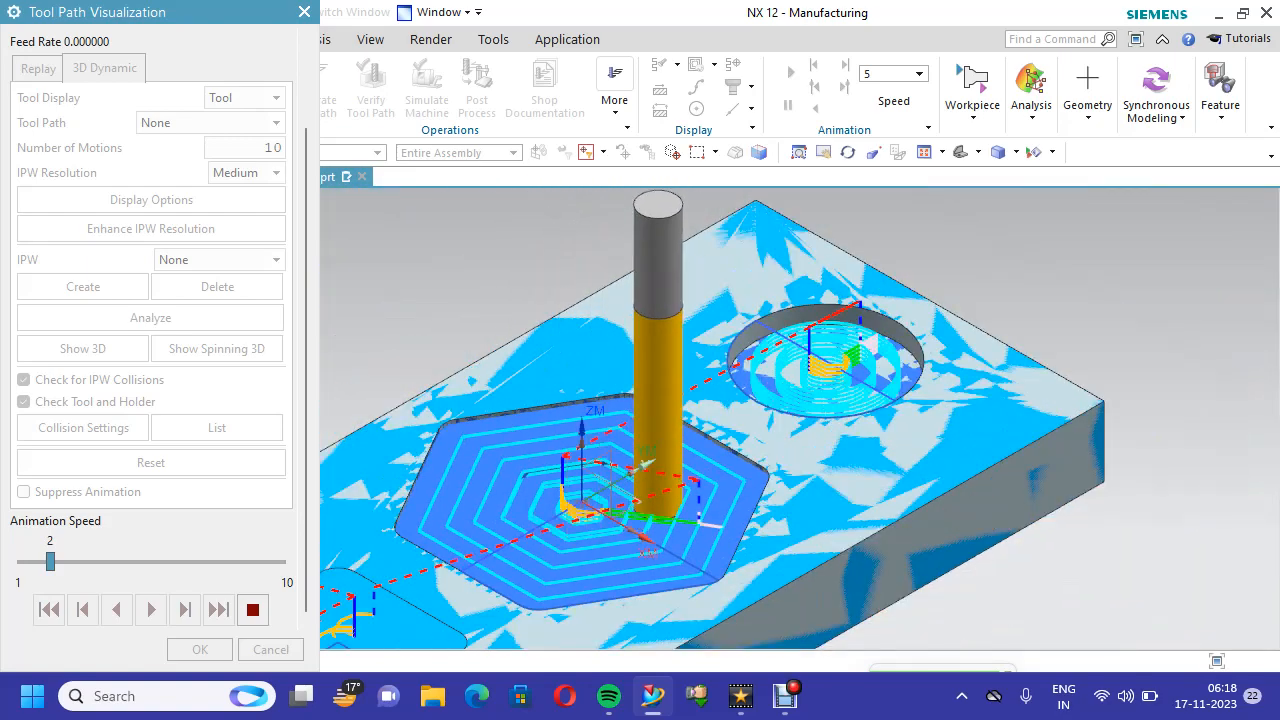
pyautogui.moveTo(50, 562); pyautogui.dragTo(137, 562)
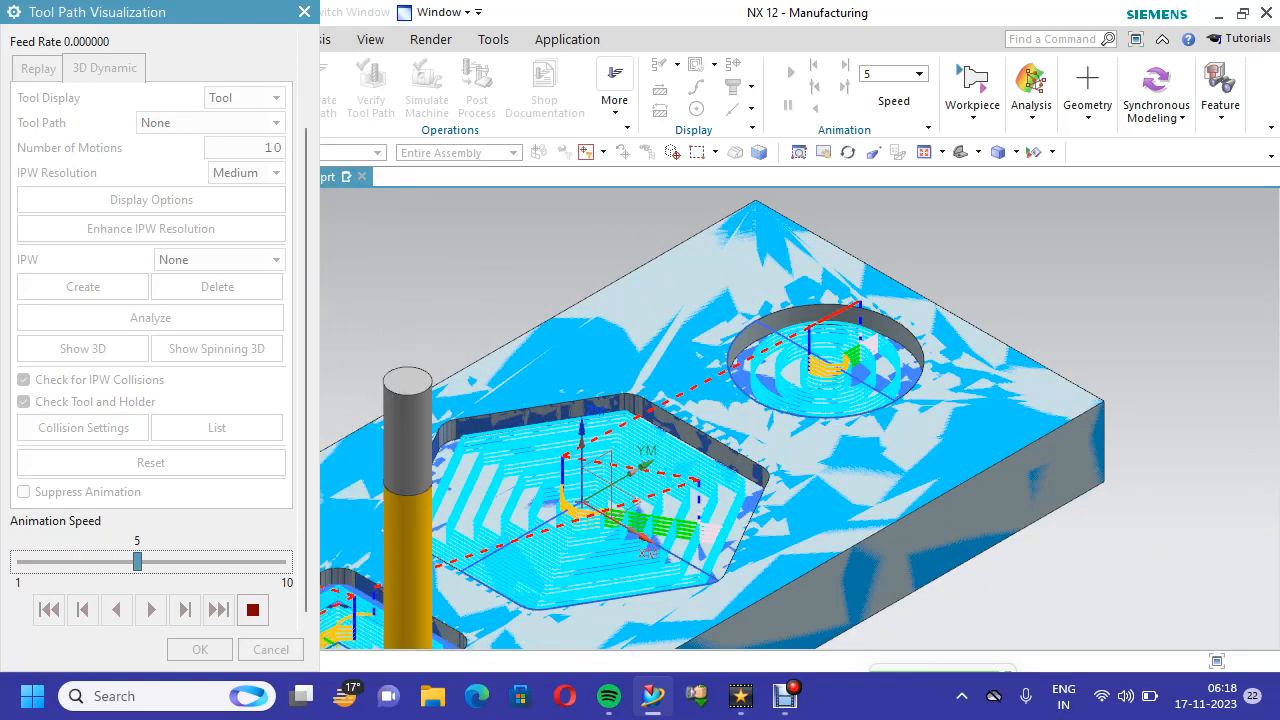
pyautogui.click(200, 650)
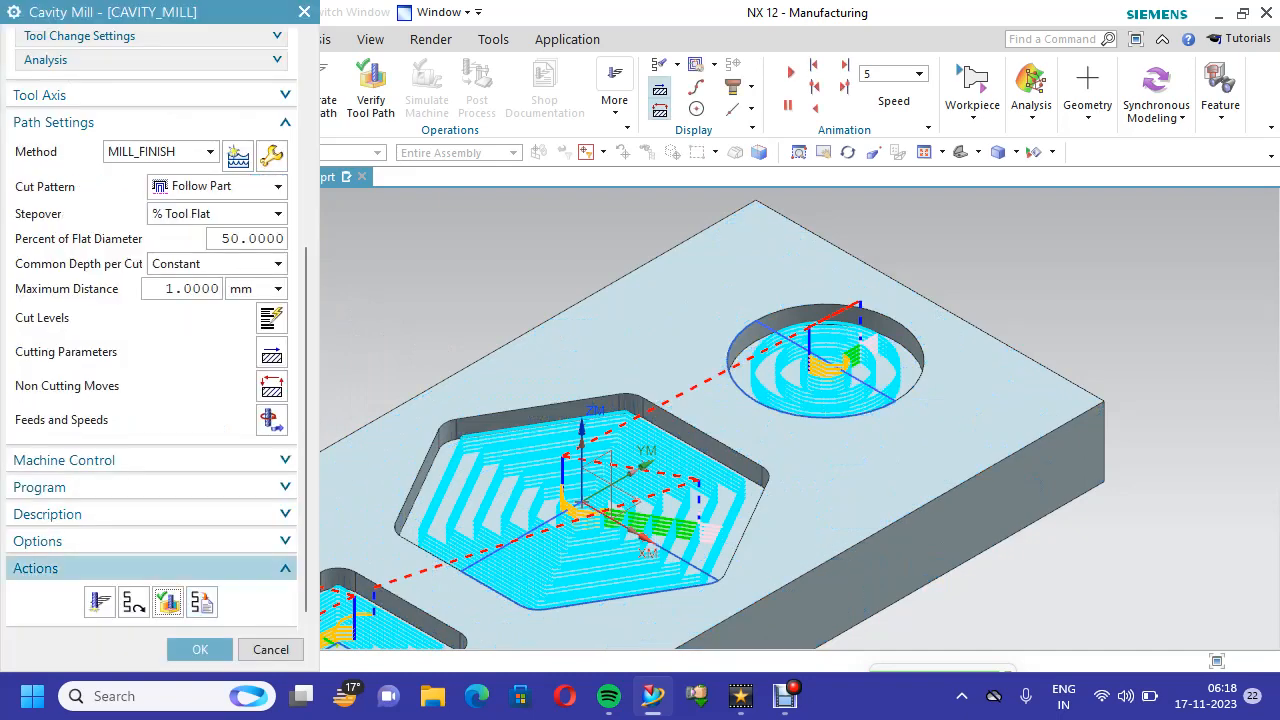
# Accept the edited CAVITY_MILL operation and save the part file, with the whole part fitted in view
pyautogui.click(200, 649)
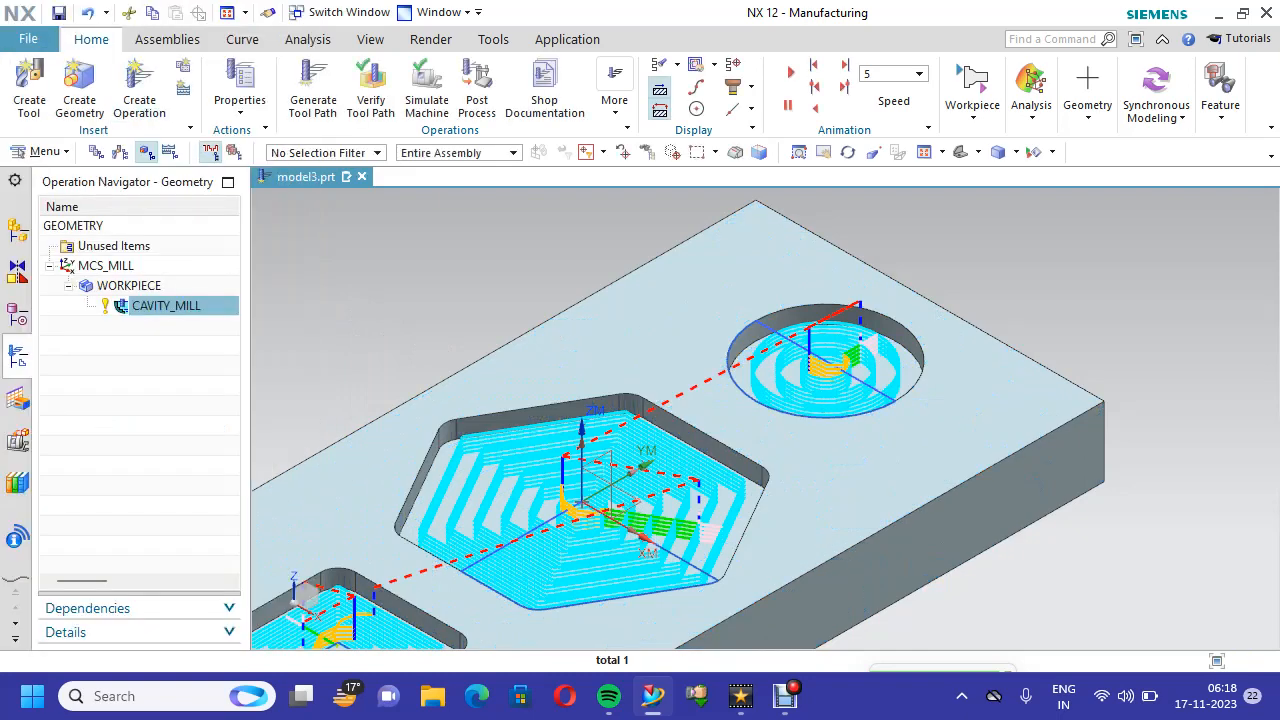
pyautogui.hotkey('ctrl', 's')
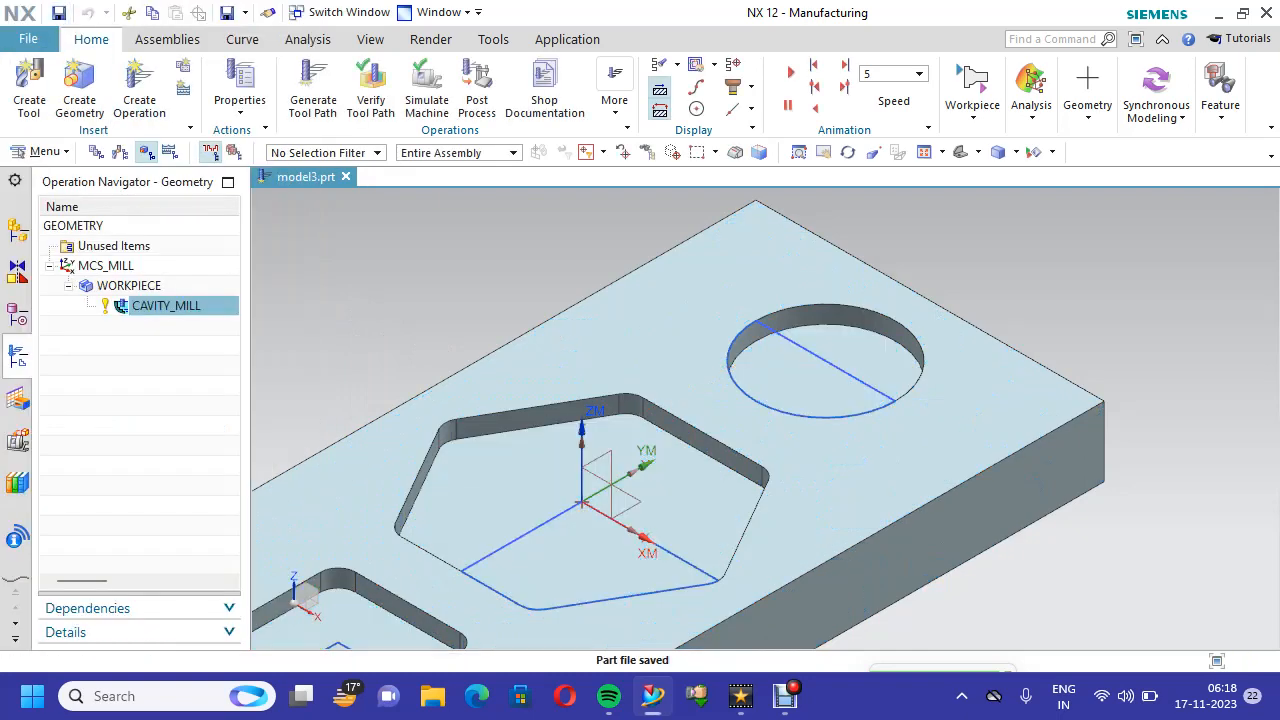
pyautogui.rightClick(308, 226)
pyautogui.click(340, 314)
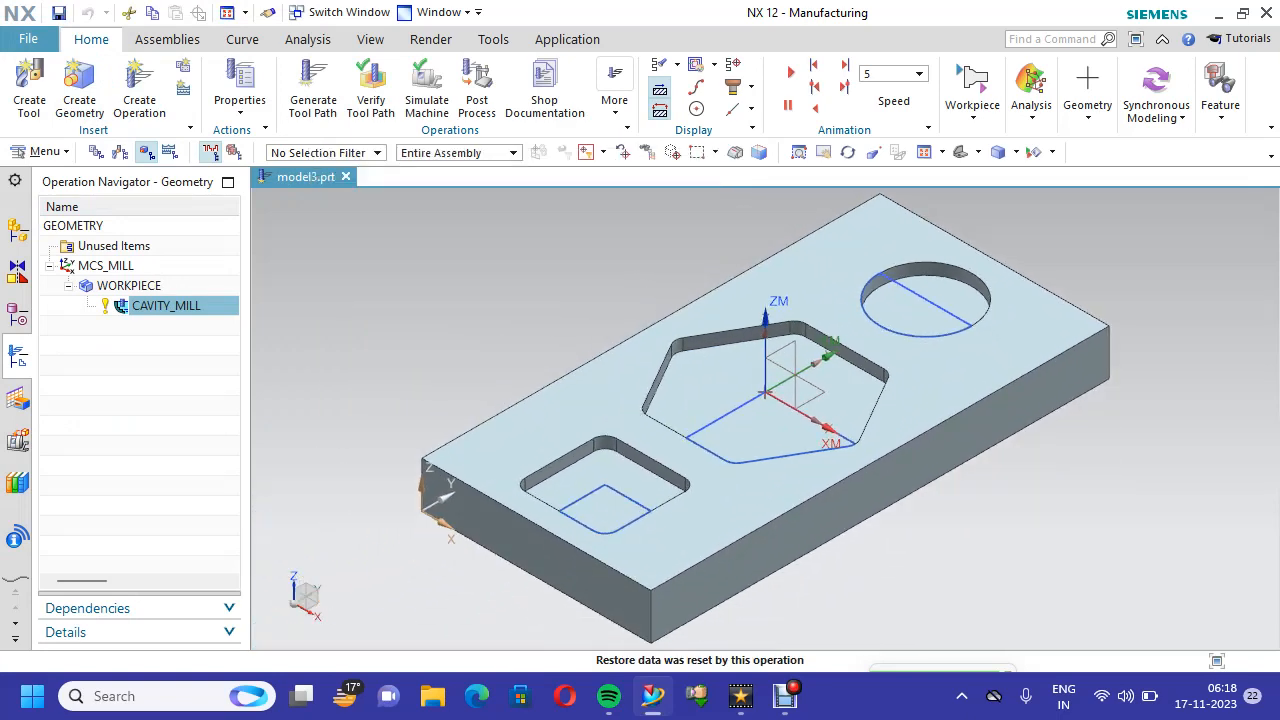
# Reopen the CAVITY_MILL operation for editing and create a new MILL subtype tool with a diameter of 1 mm
pyautogui.scroll(2, 805, 540)
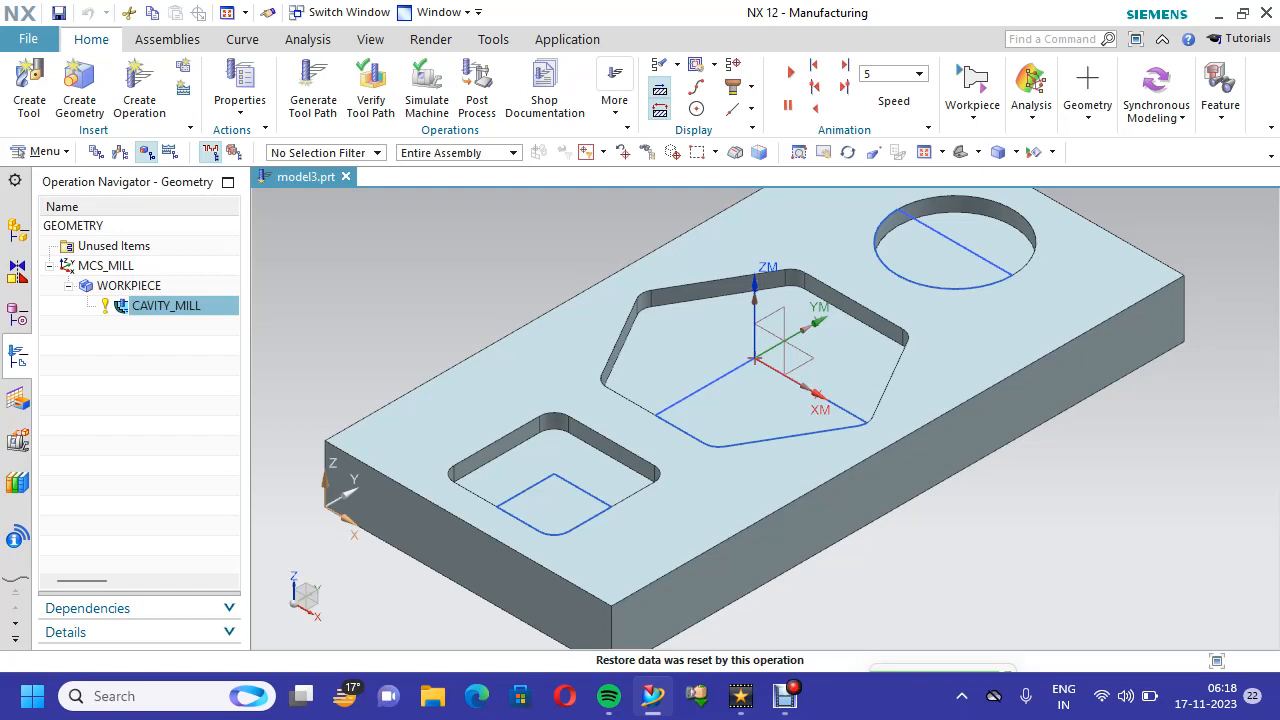
pyautogui.rightClick(150, 306)
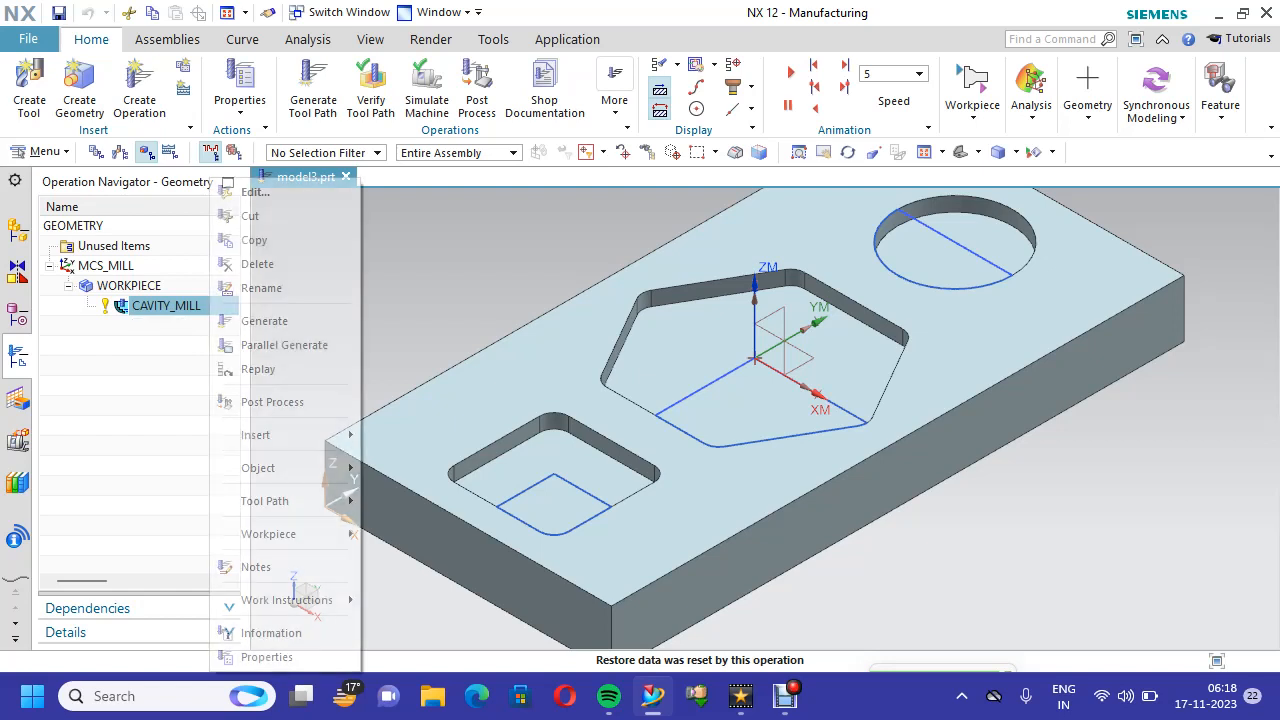
pyautogui.click(290, 189)
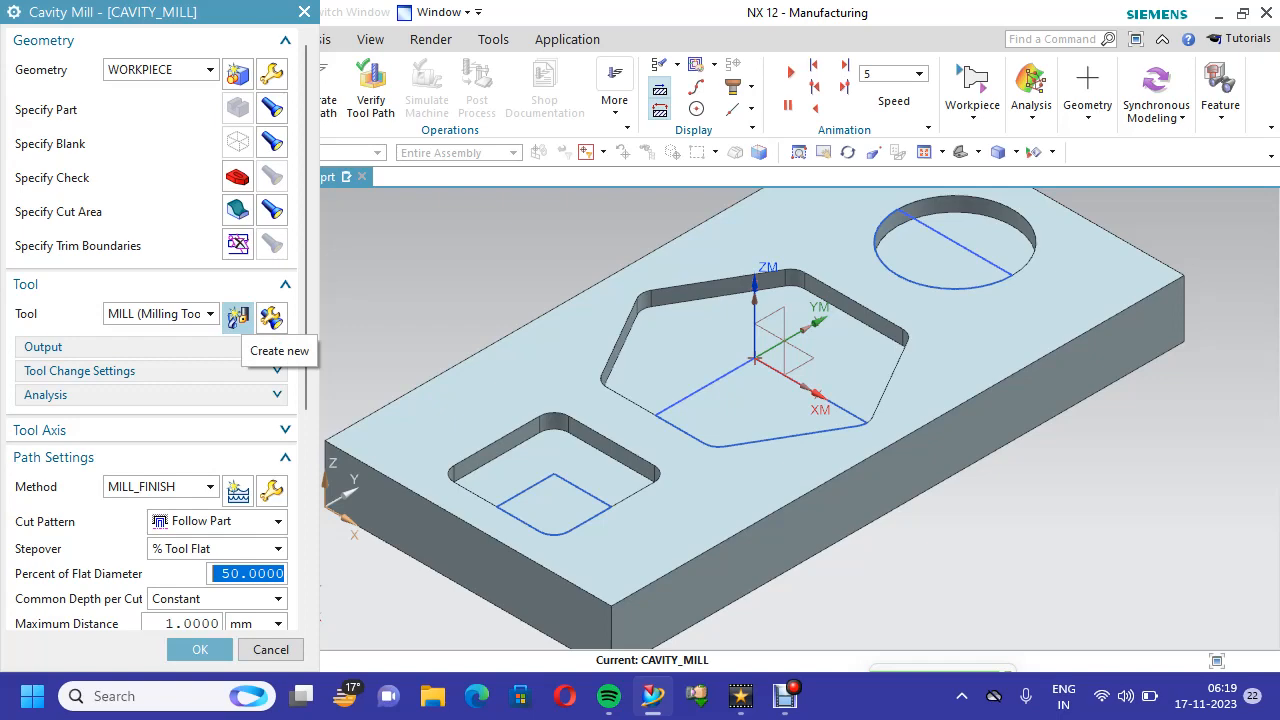
pyautogui.click(237, 317)
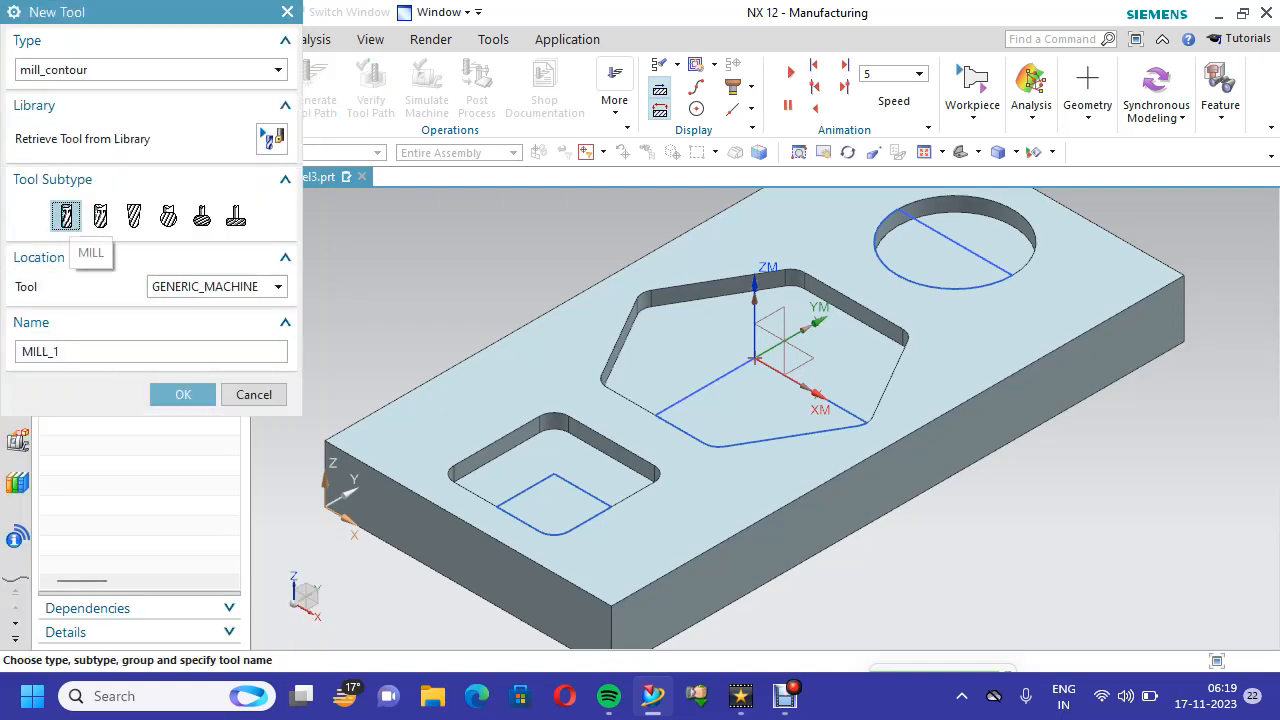
pyautogui.click(183, 394)
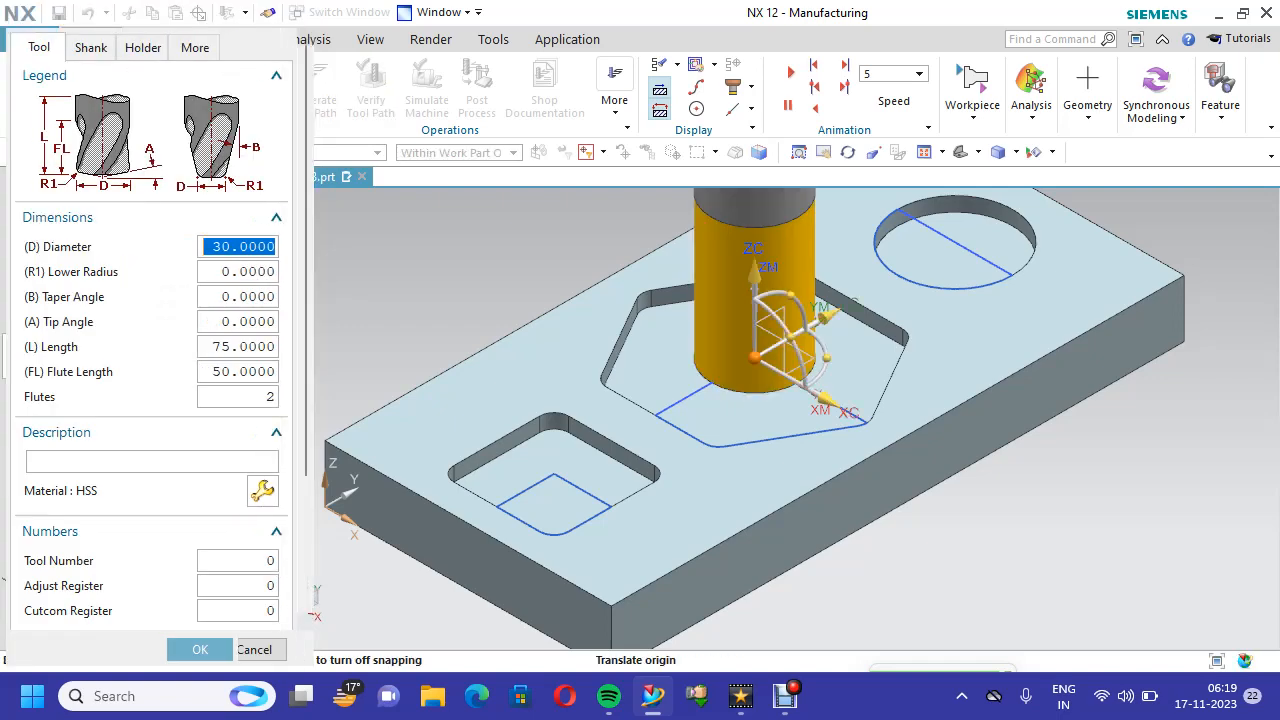
pyautogui.write('1')
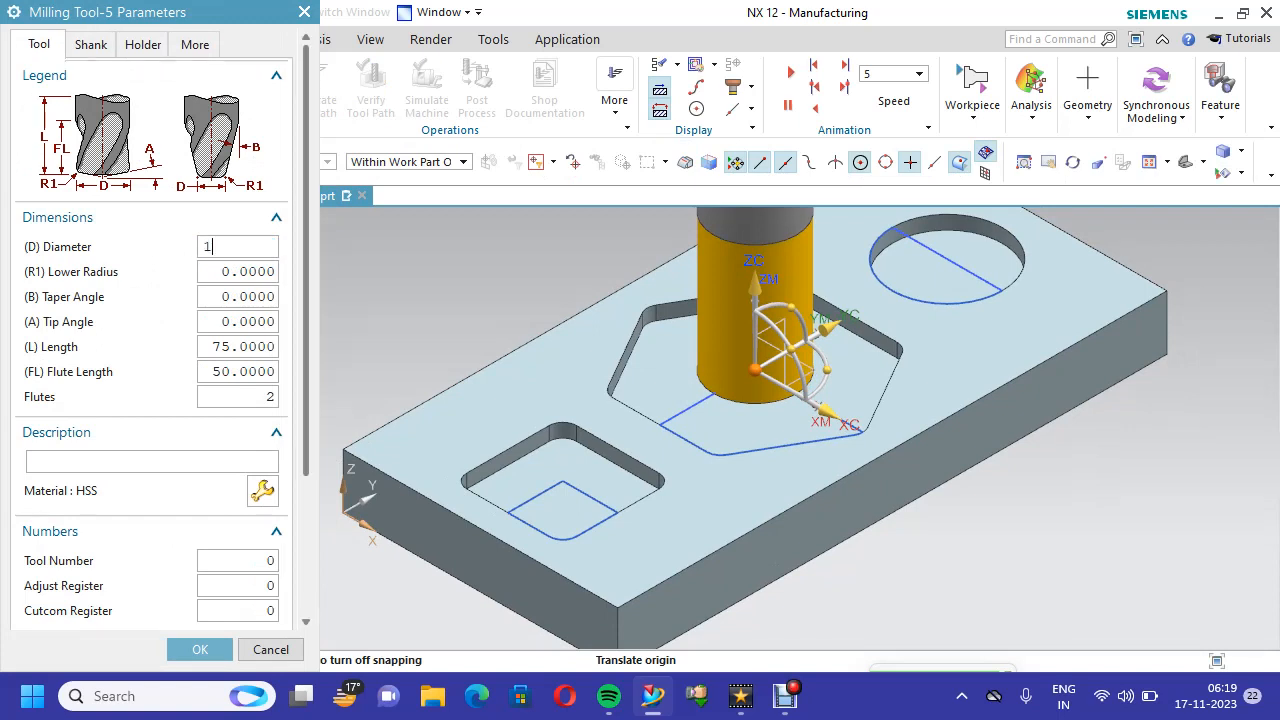
# Set the new milling tool's length to 20 mm, flute length to 10 mm and tool number to 1, and accept it
pyautogui.scroll(-1, 200, 398)
pyautogui.doubleClick(240, 314)
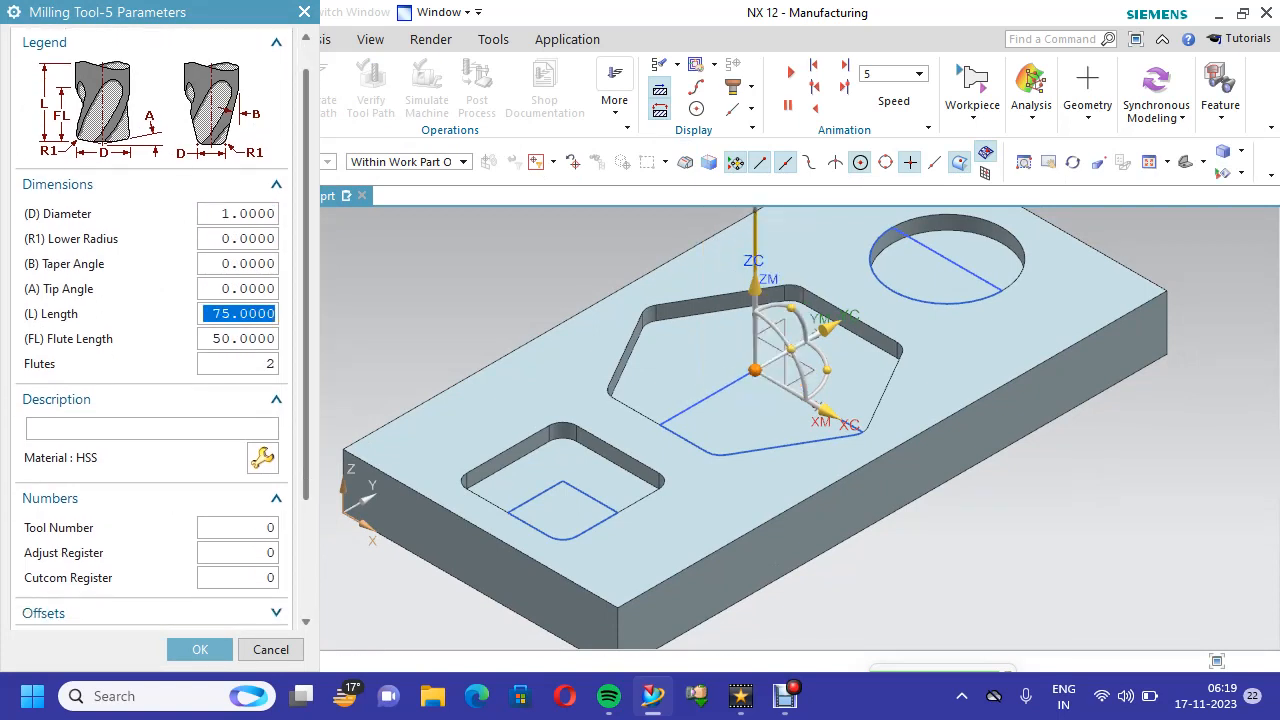
pyautogui.write('20')
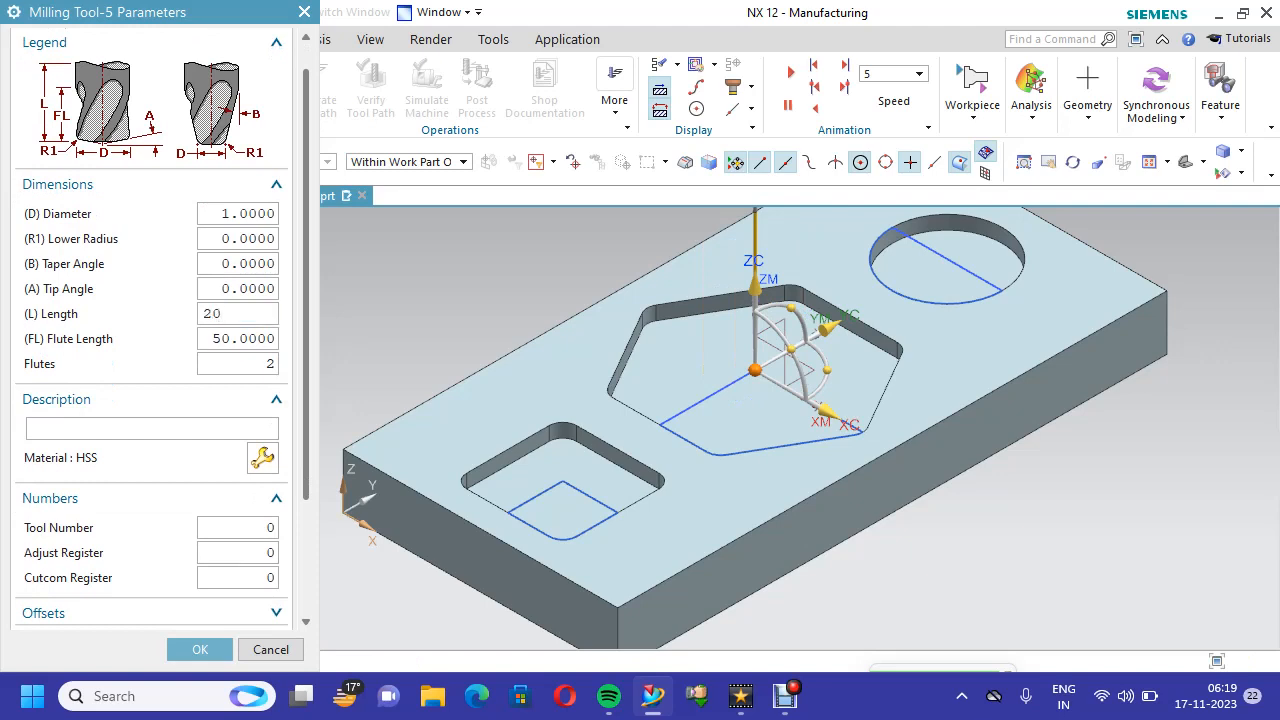
pyautogui.press('Tab')
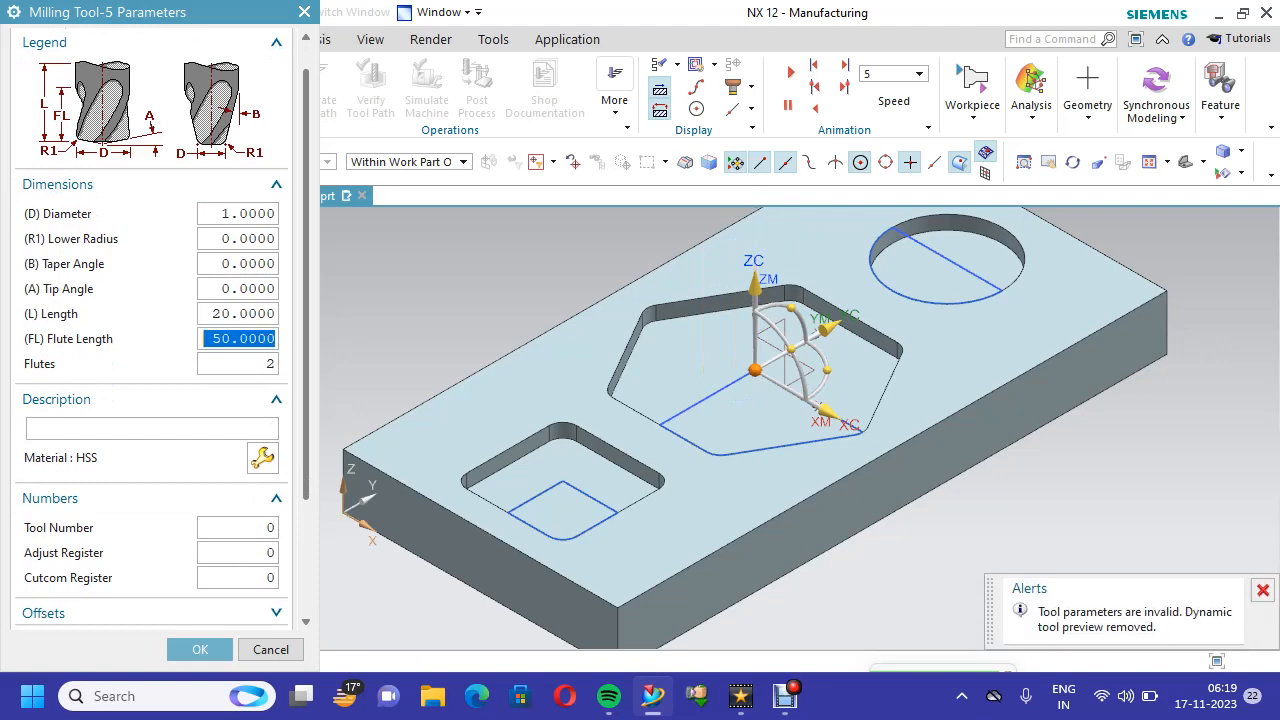
pyautogui.write('10')
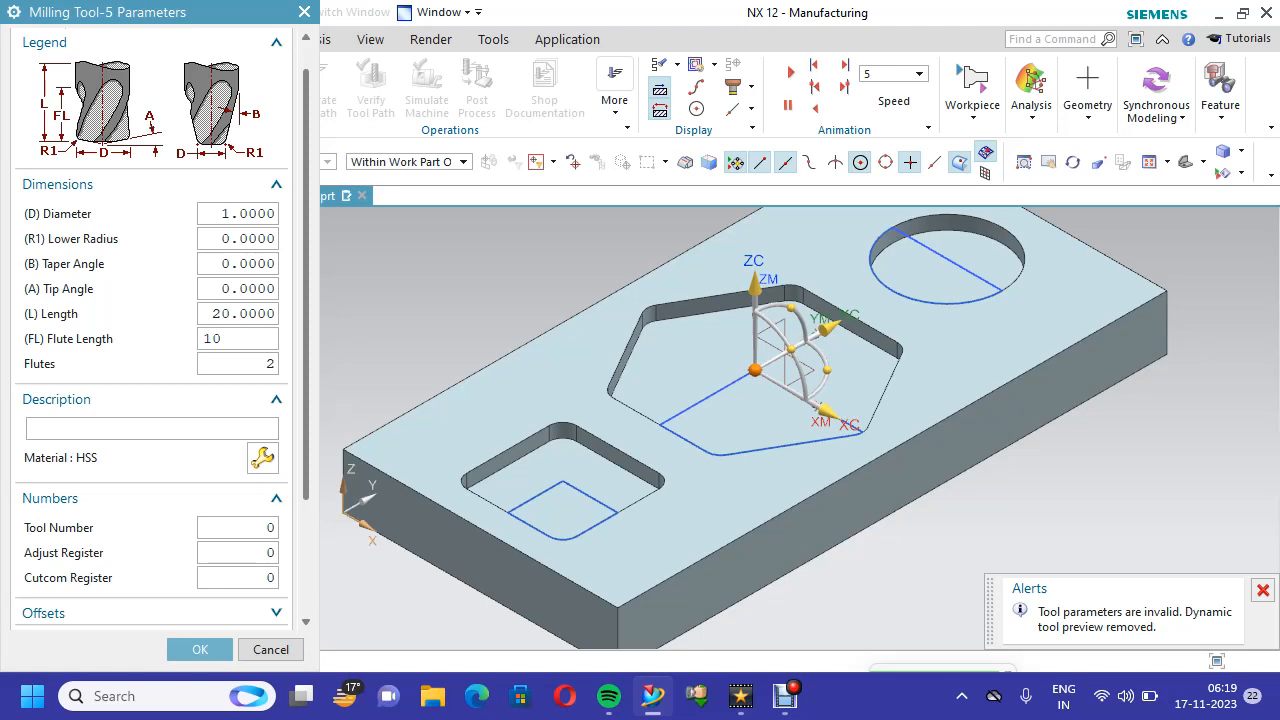
pyautogui.scroll(-5, 150, 330)
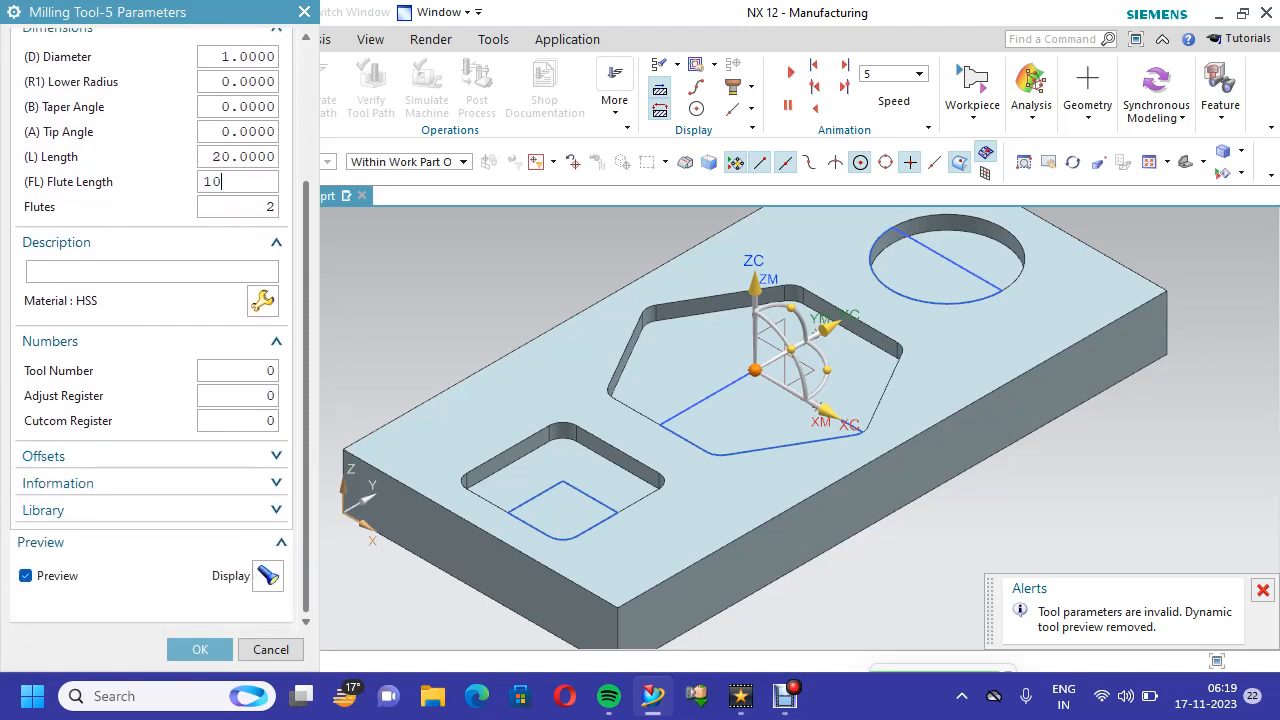
pyautogui.doubleClick(238, 371)
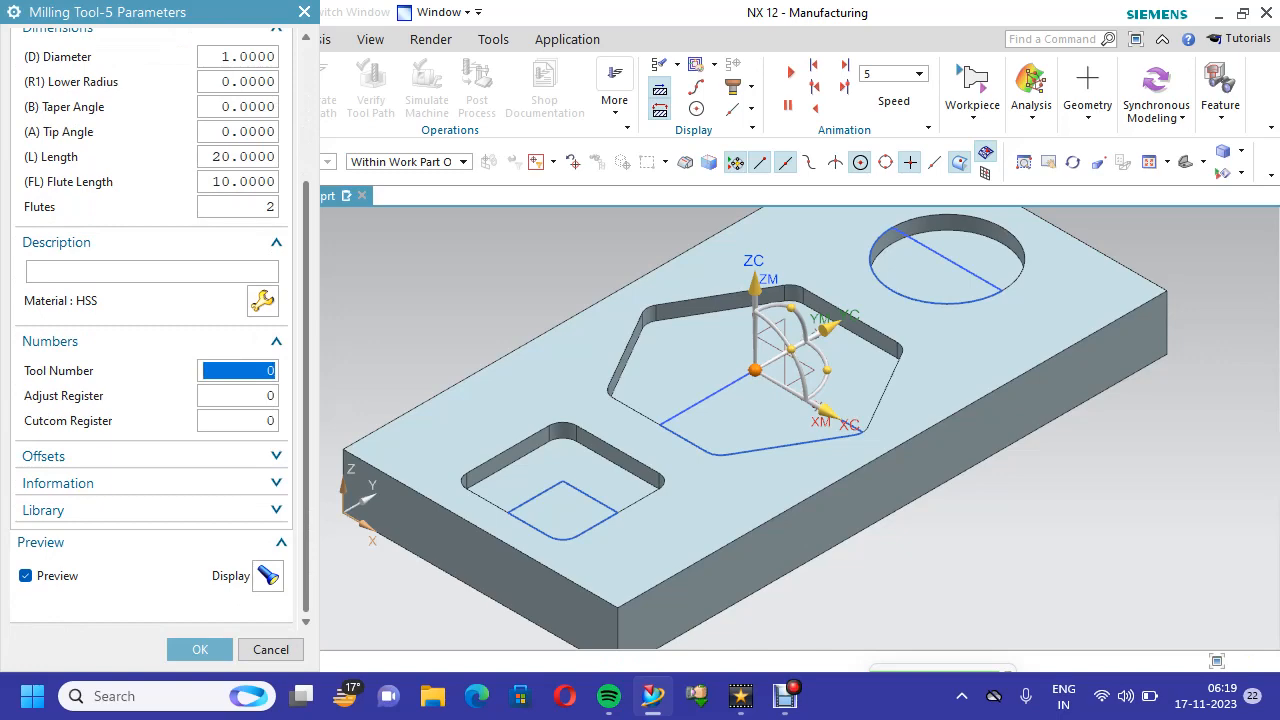
pyautogui.write('1')
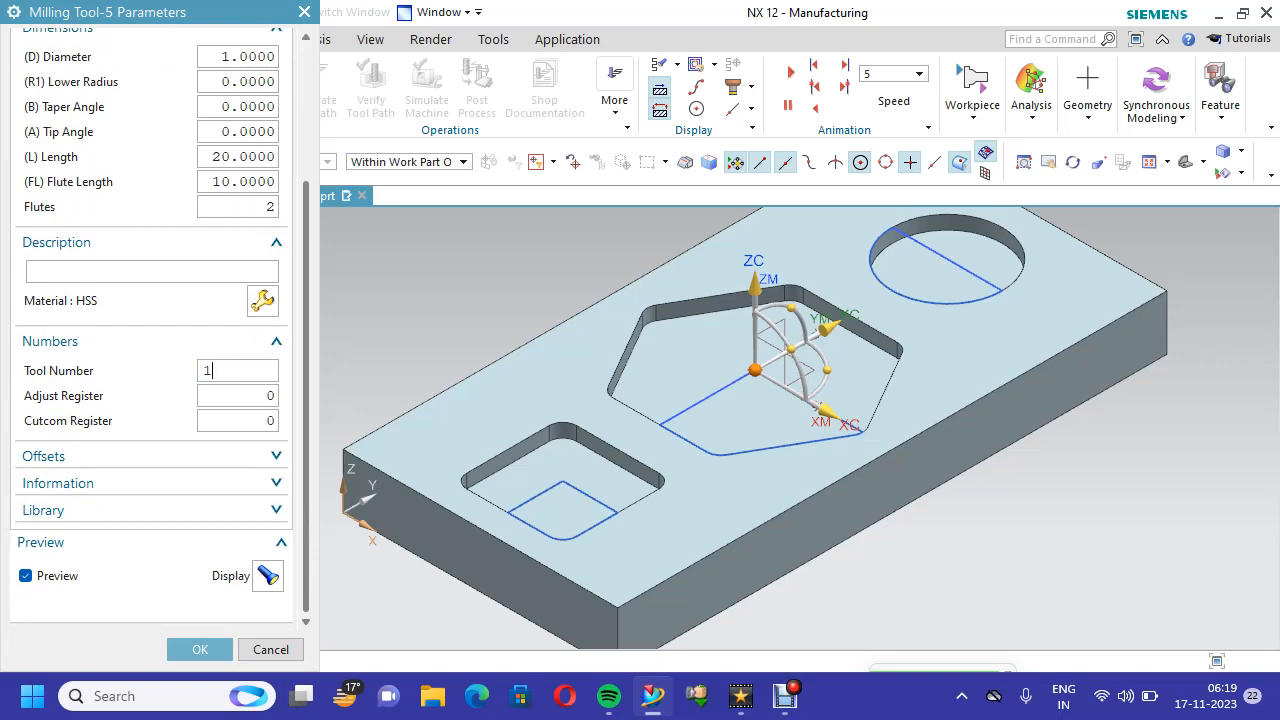
pyautogui.click(200, 649)
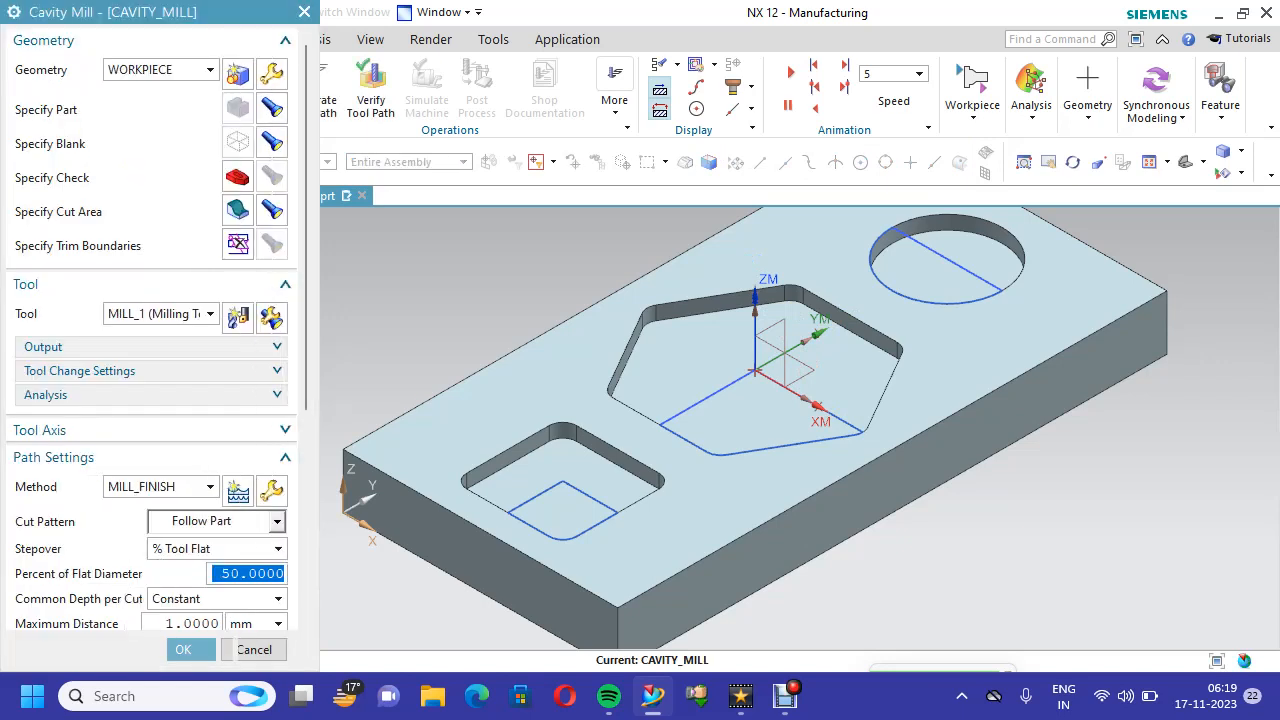
# Set the operation's stepover to 20 percent of flat diameter and its maximum distance per cut to 0.2 mm
pyautogui.scroll(-1, 152, 330)
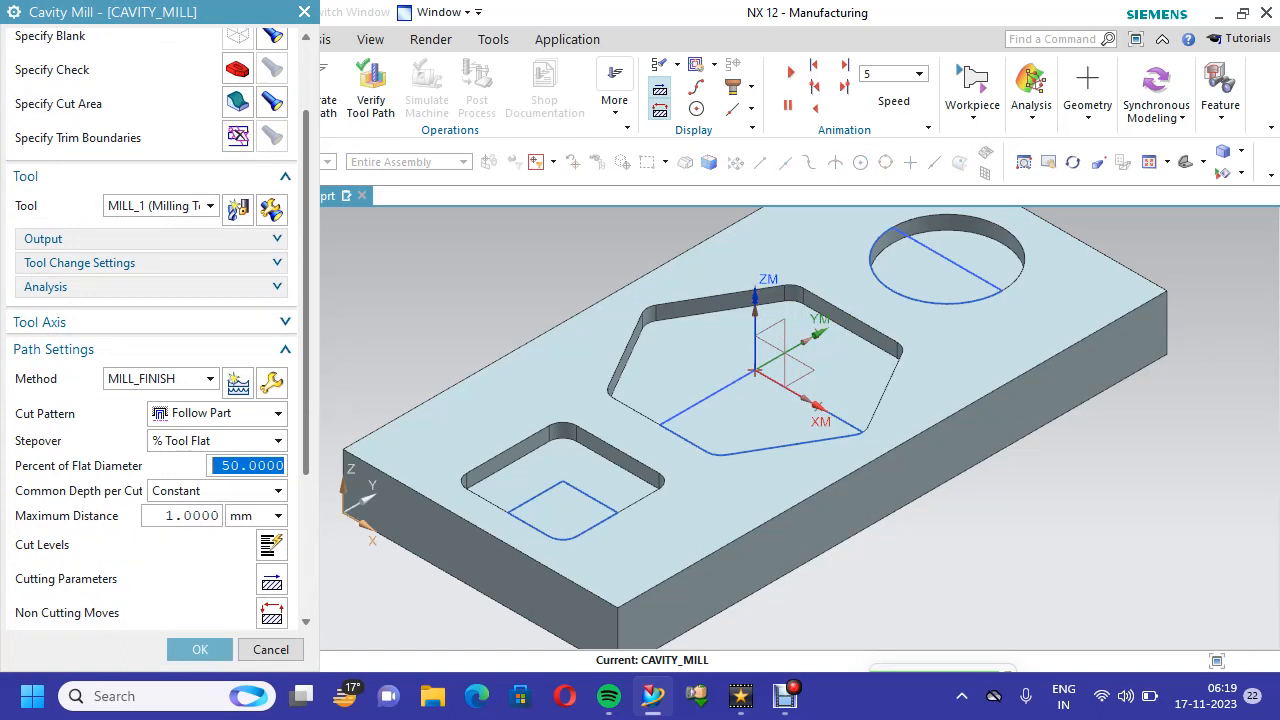
pyautogui.write('20')
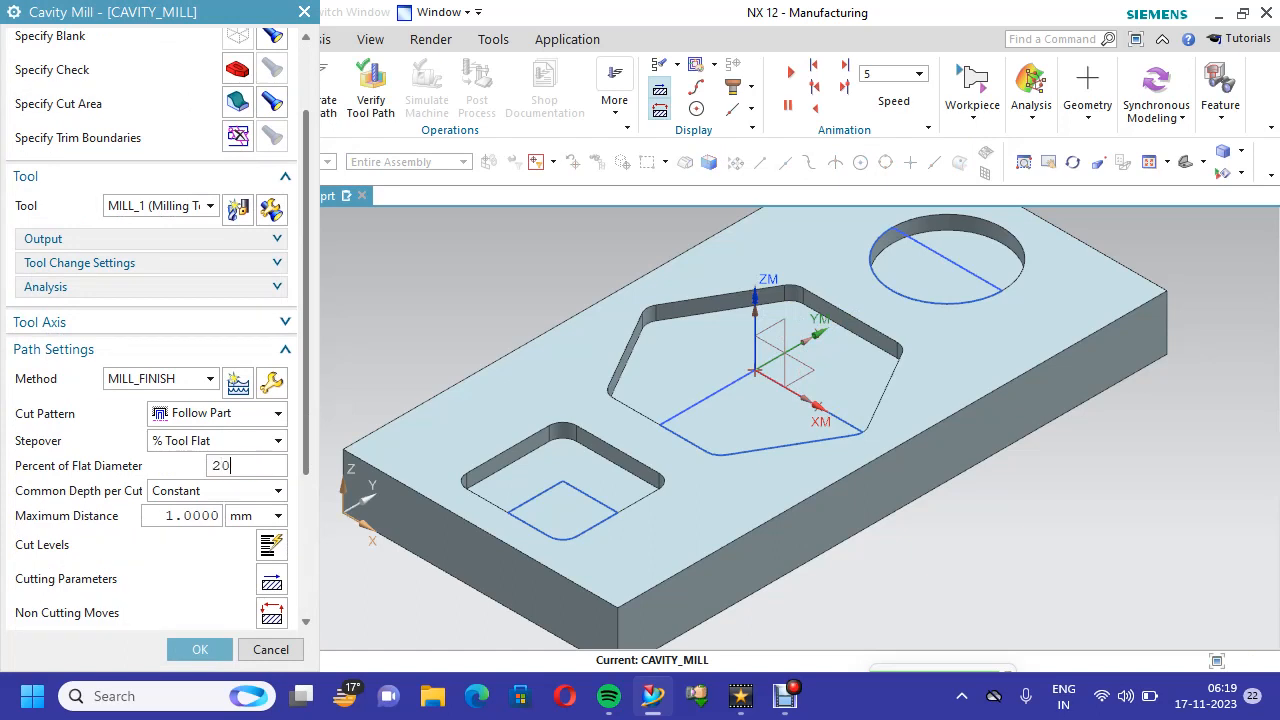
pyautogui.scroll(-3, 152, 330)
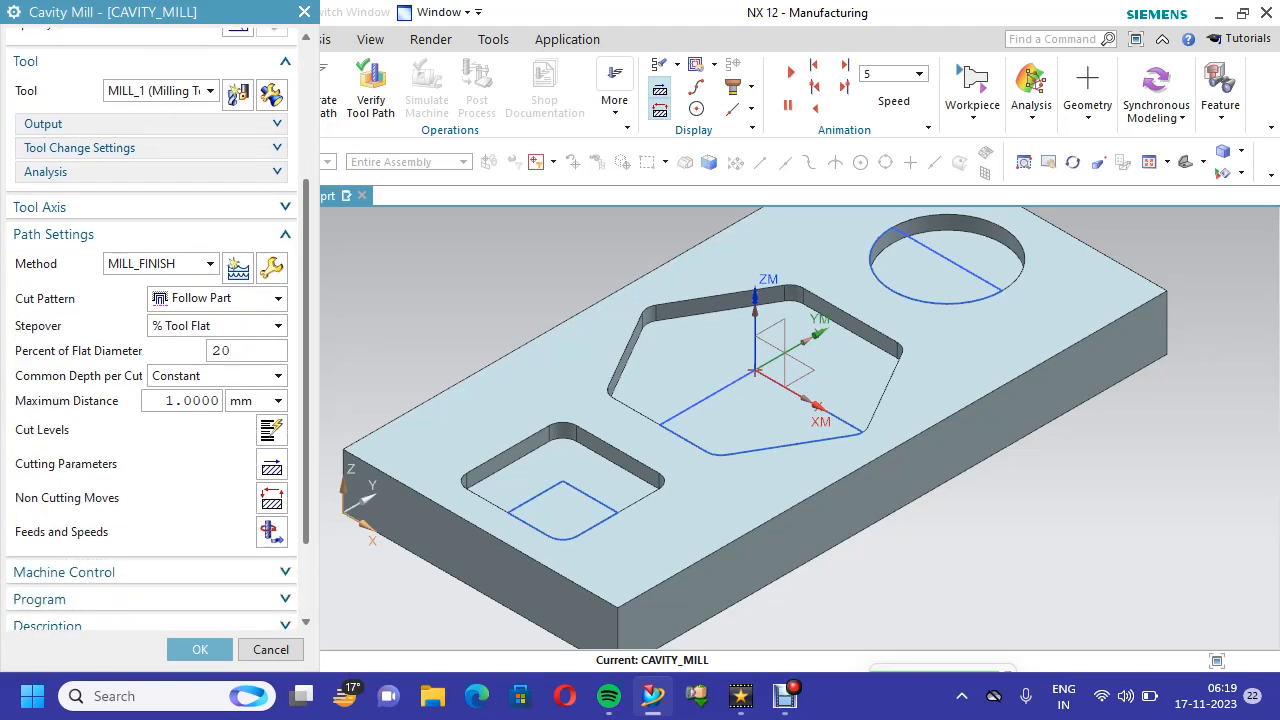
pyautogui.doubleClick(183, 400)
pyautogui.write('.2')
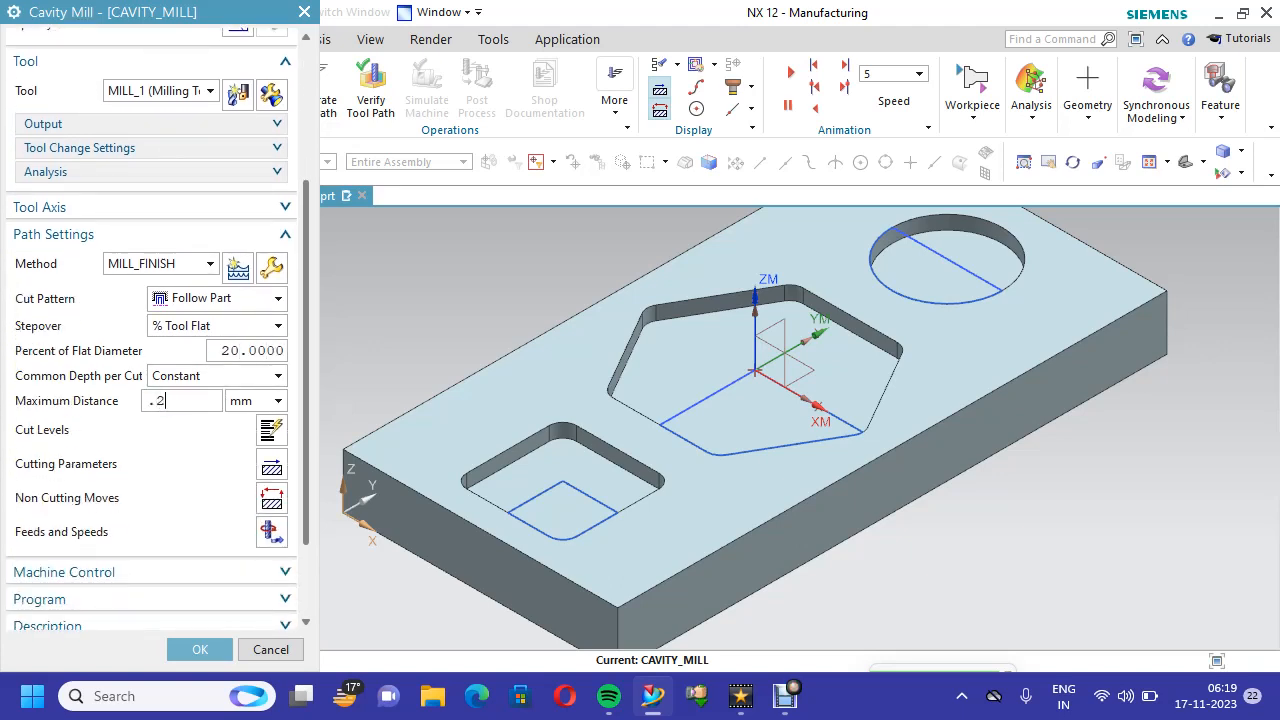
pyautogui.scroll(-2, 152, 330)
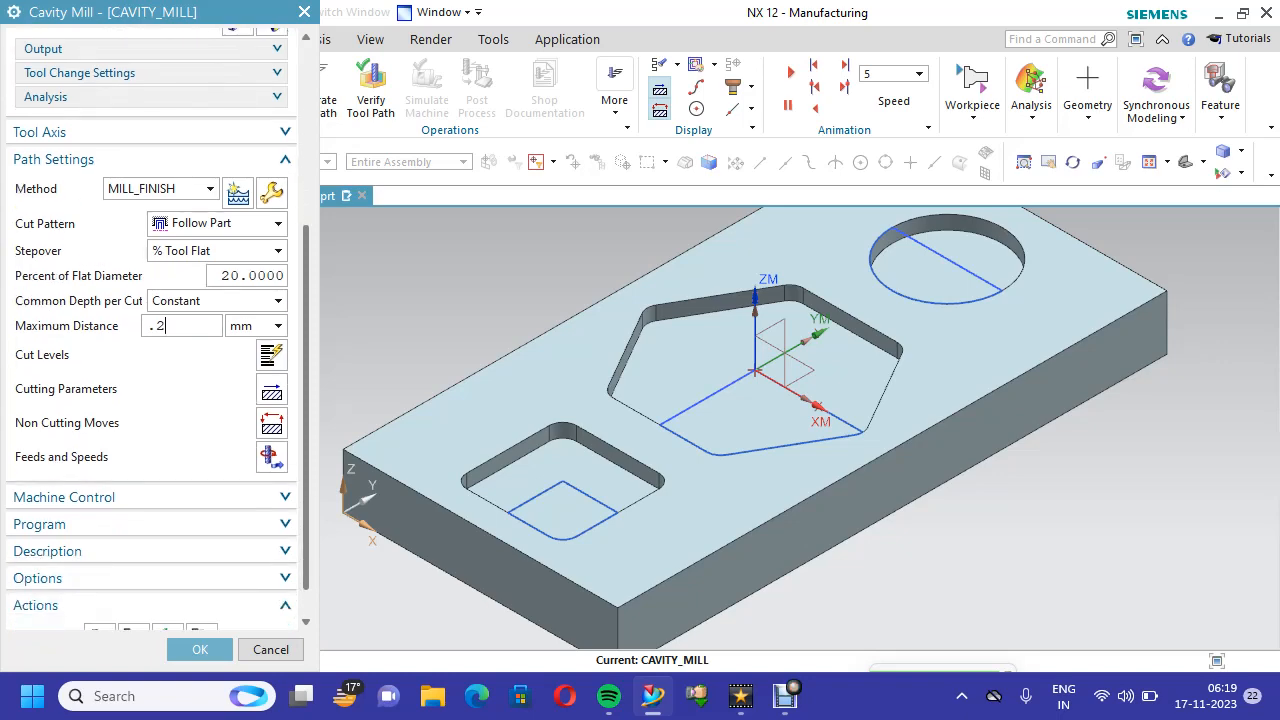
pyautogui.scroll(6, 152, 330)
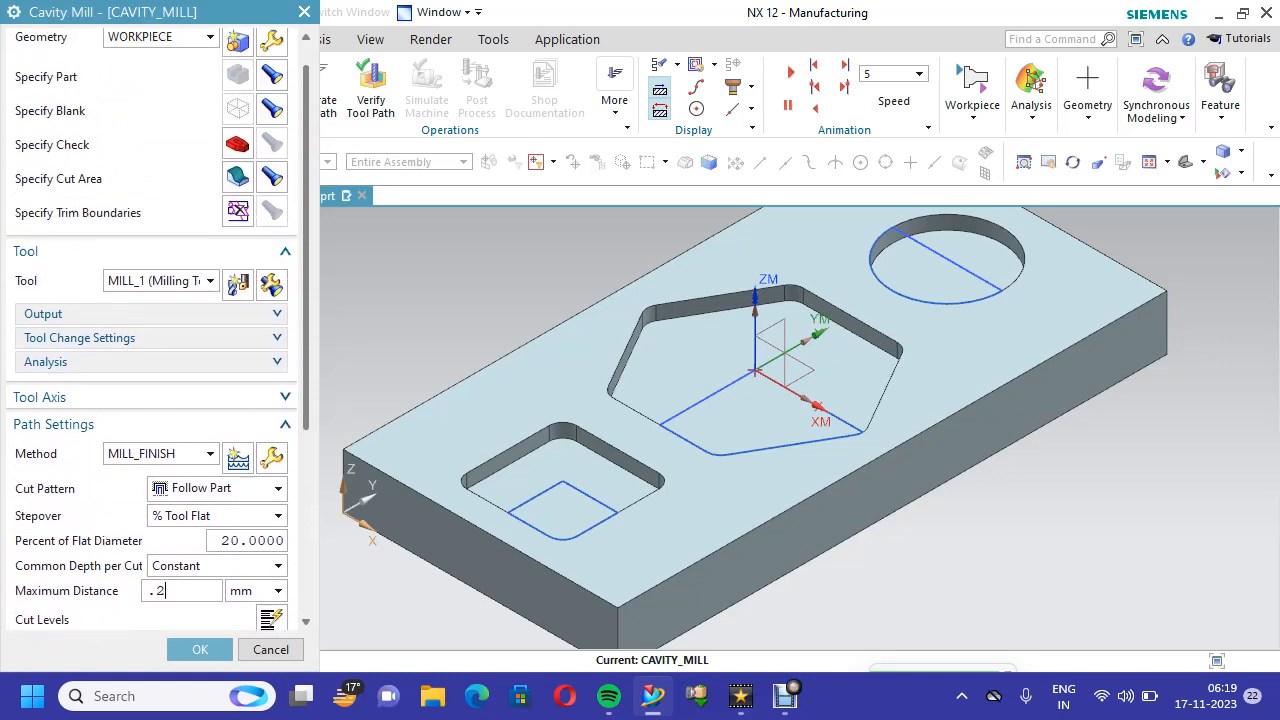
pyautogui.scroll(-6, 152, 330)
pyautogui.scroll(-1, 152, 330)
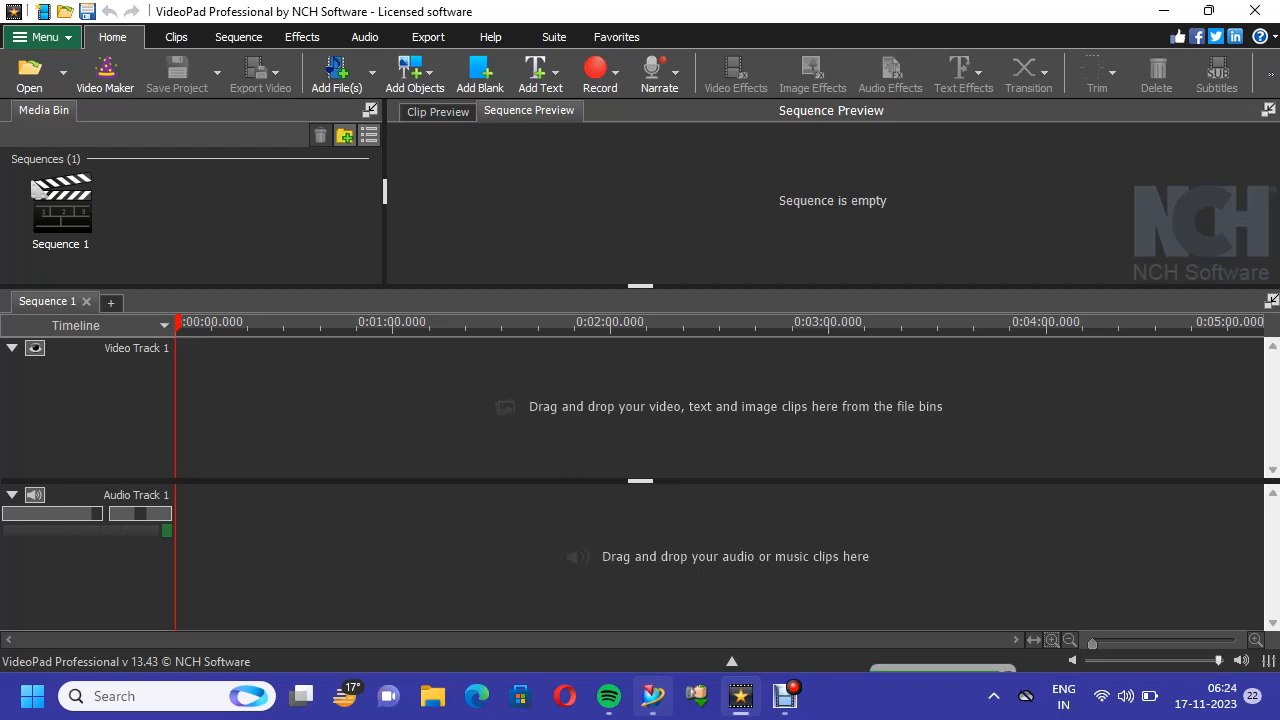
# Switch to NX and start specifying the CAVITY_MILL operation's trim boundaries with the Curves selection method
pyautogui.click(653, 696)
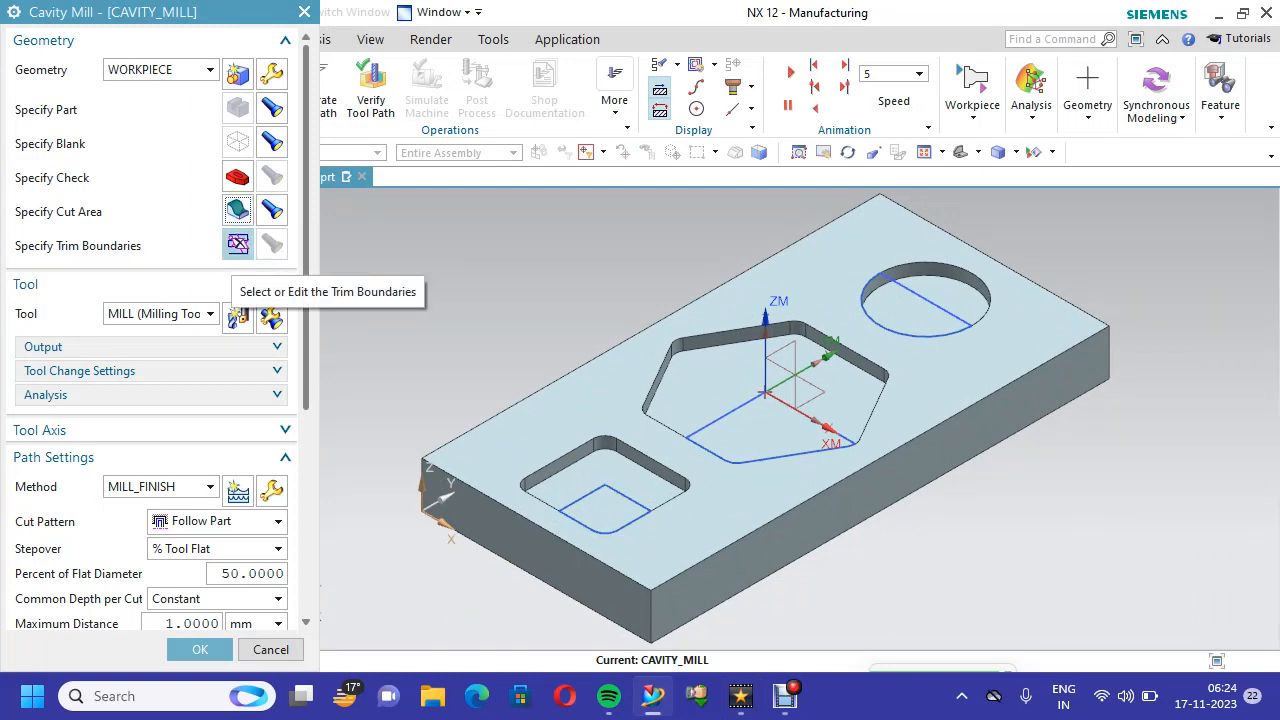
pyautogui.click(237, 244)
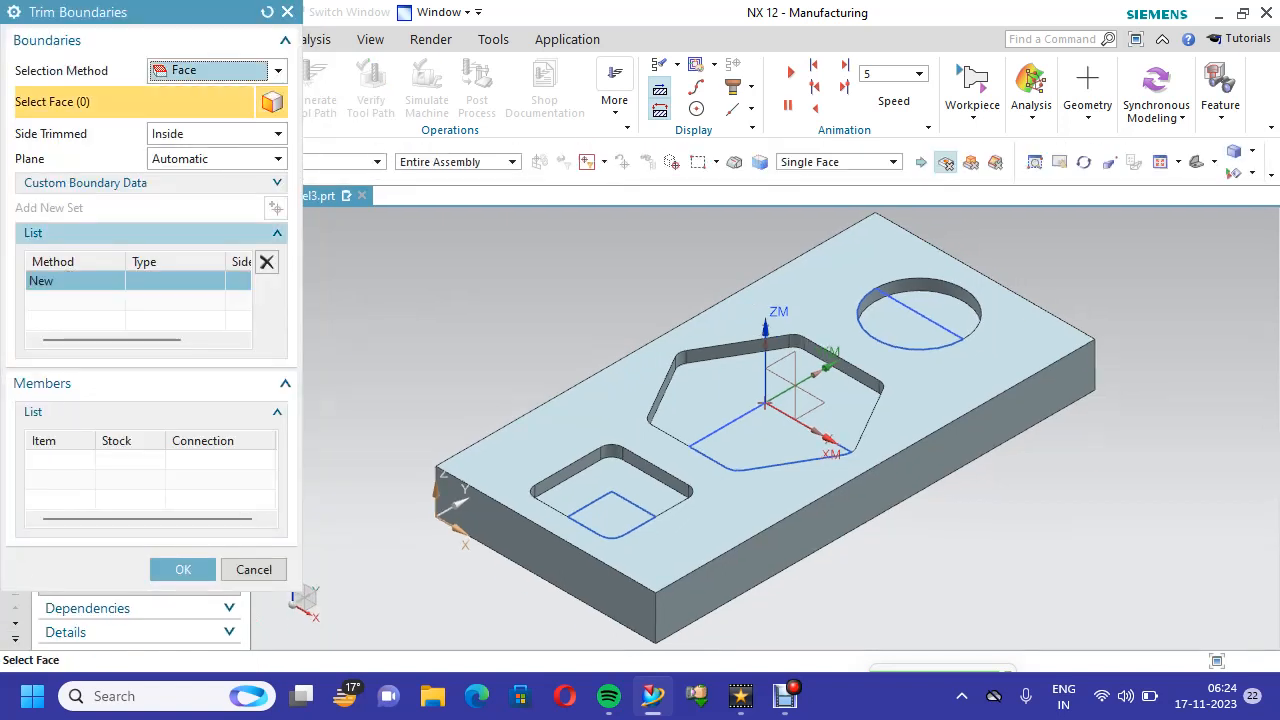
pyautogui.click(215, 70)
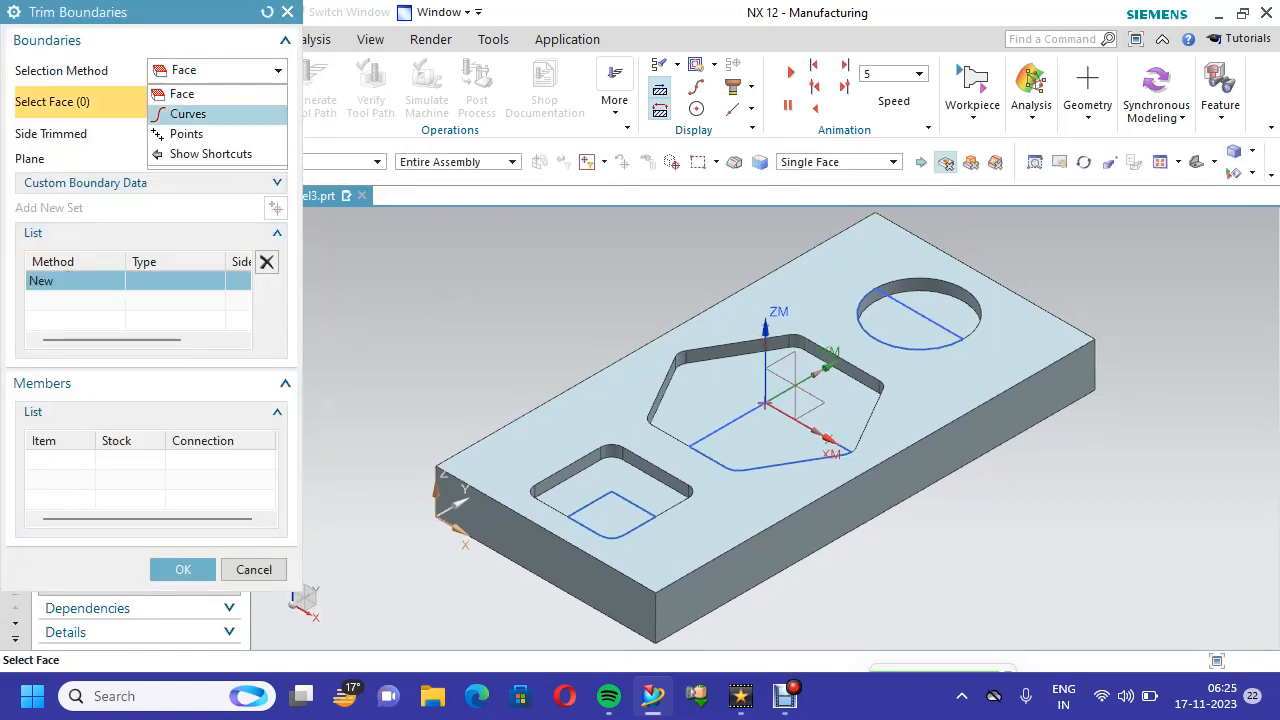
pyautogui.click(190, 111)
# Select the four lines and the corner arc sketched inside the square pocket as a closed trim boundary
pyautogui.scroll(3, 612, 585)
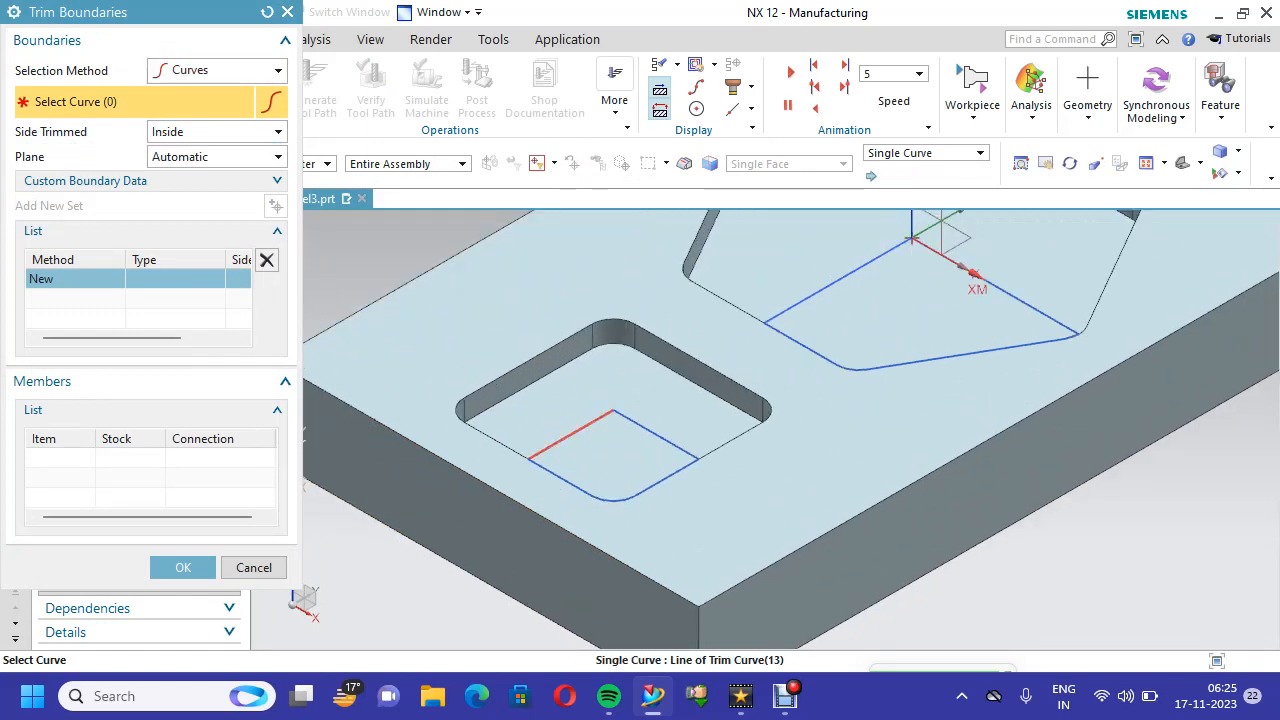
pyautogui.click(572, 434)
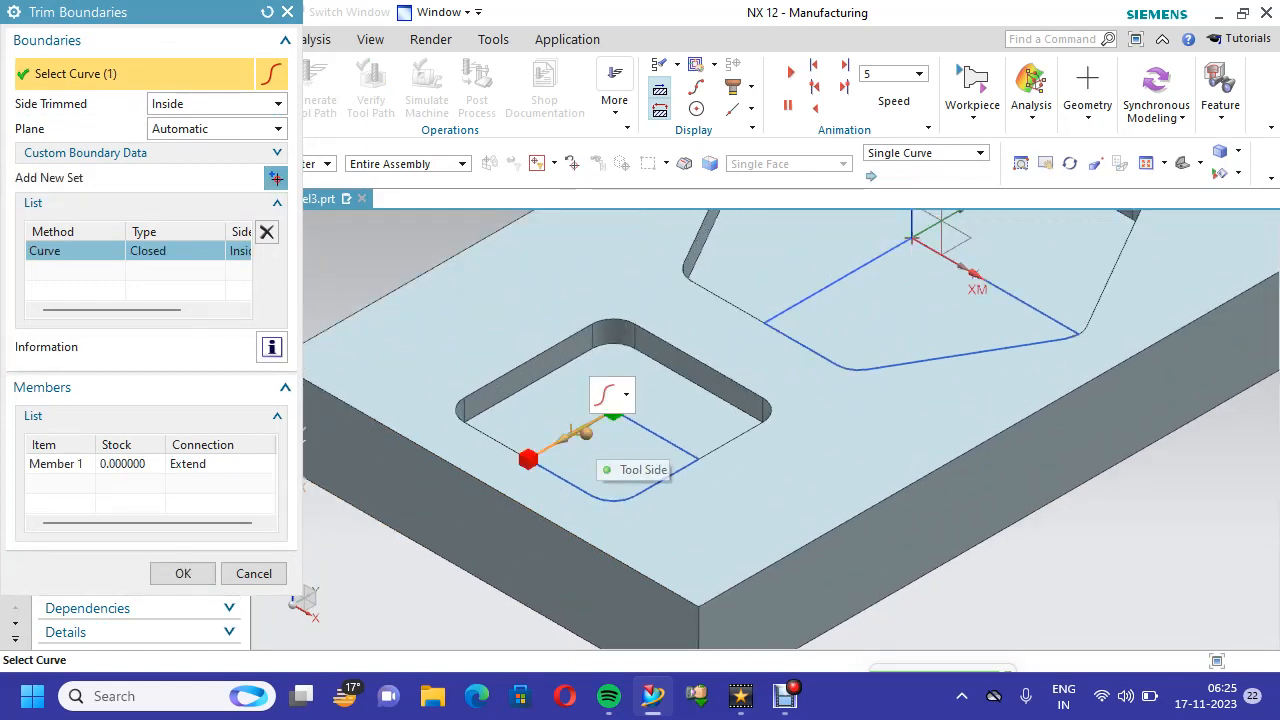
pyautogui.click(650, 428)
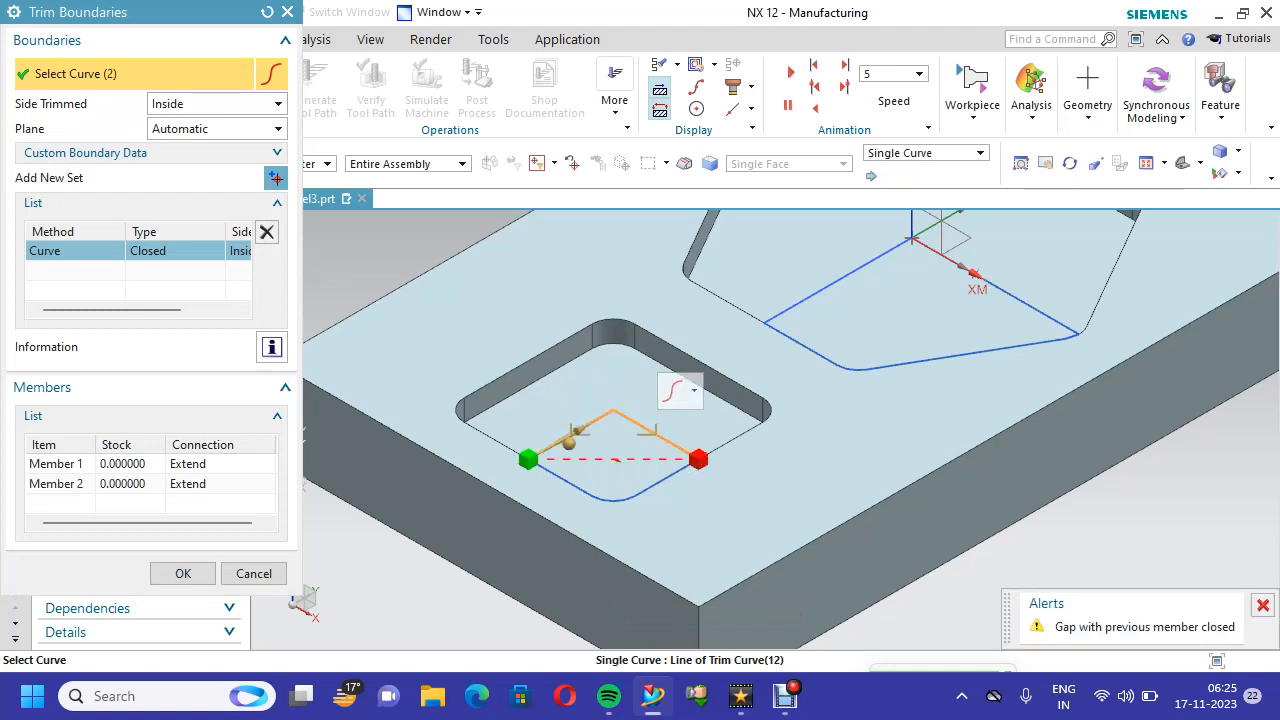
pyautogui.click(670, 477)
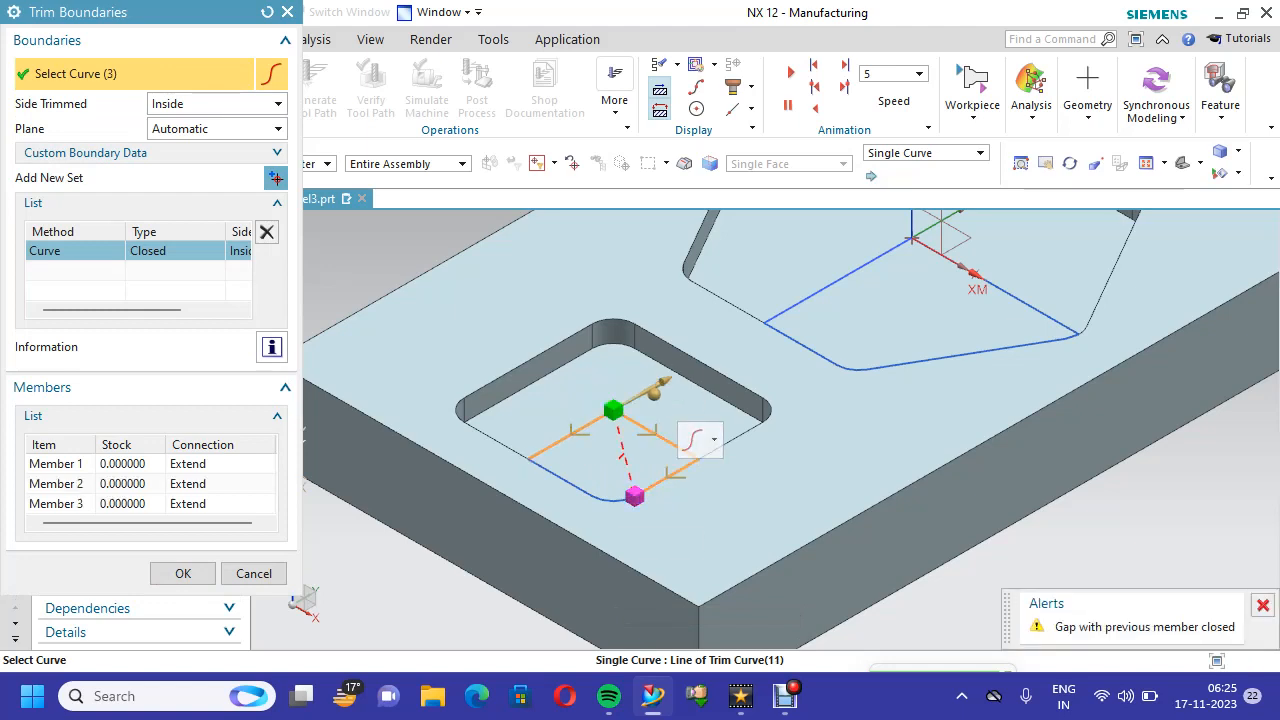
pyautogui.scroll(2, 618, 528)
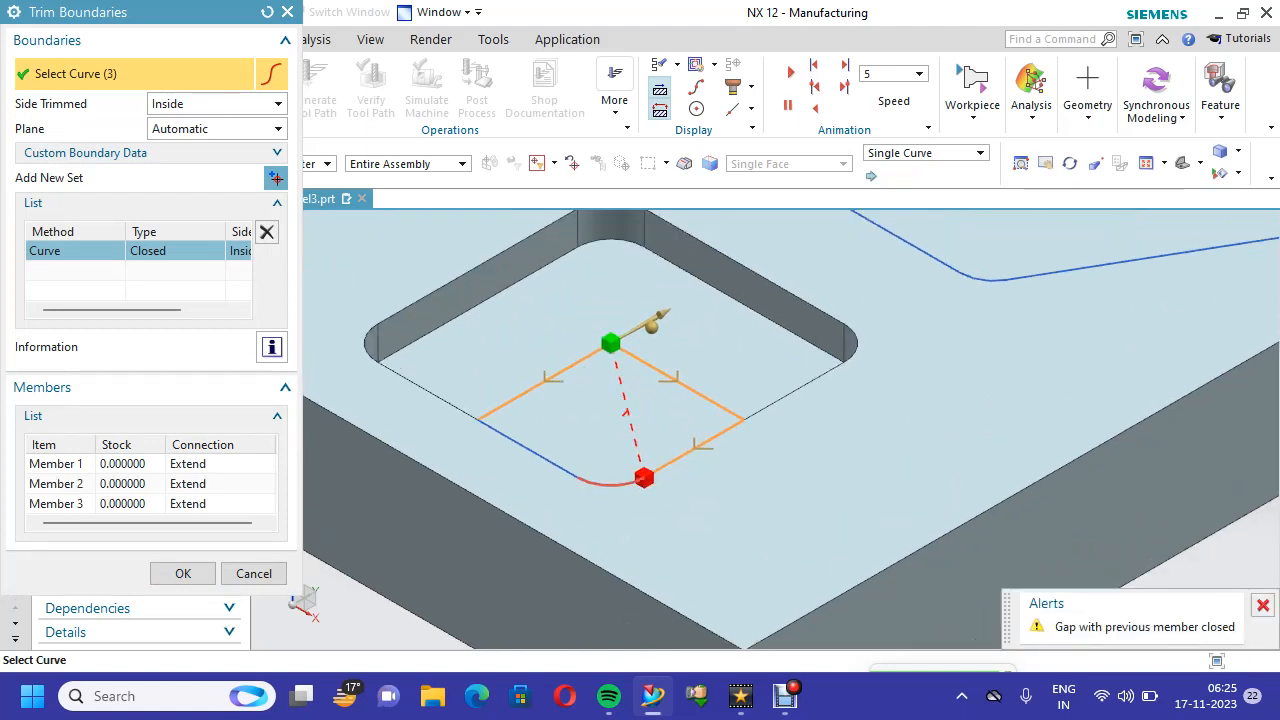
pyautogui.click(604, 485)
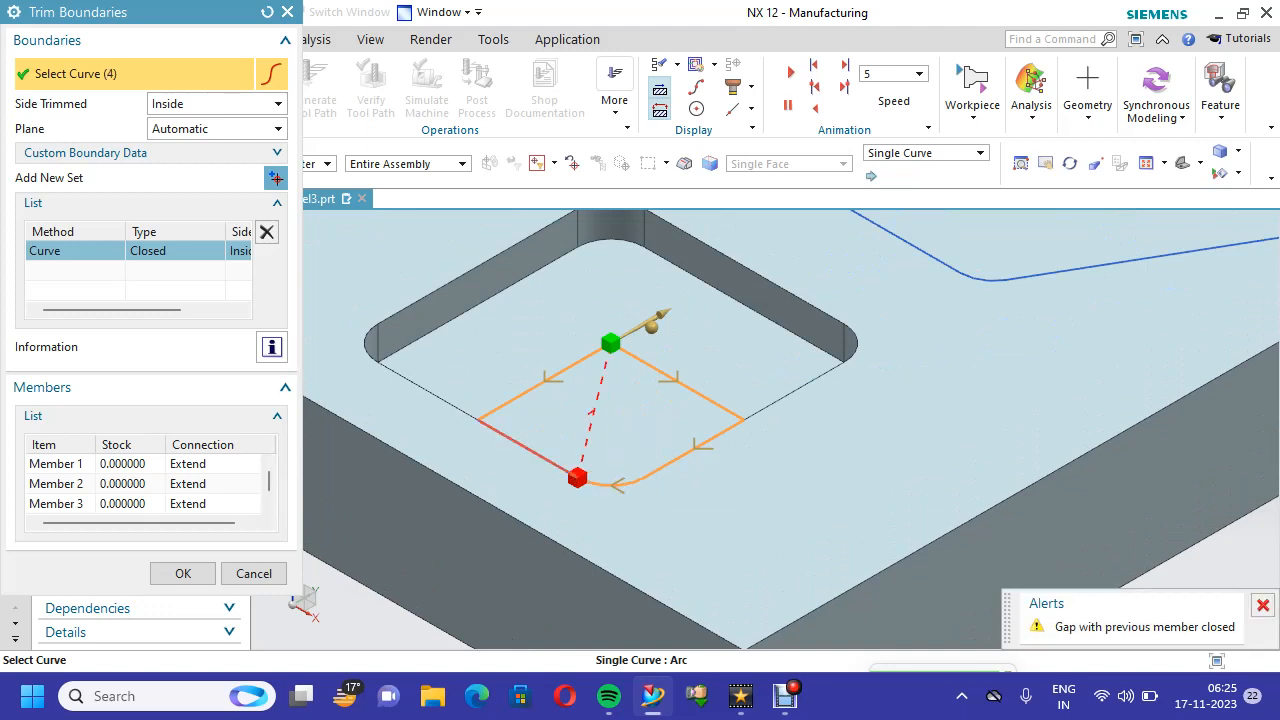
pyautogui.click(532, 452)
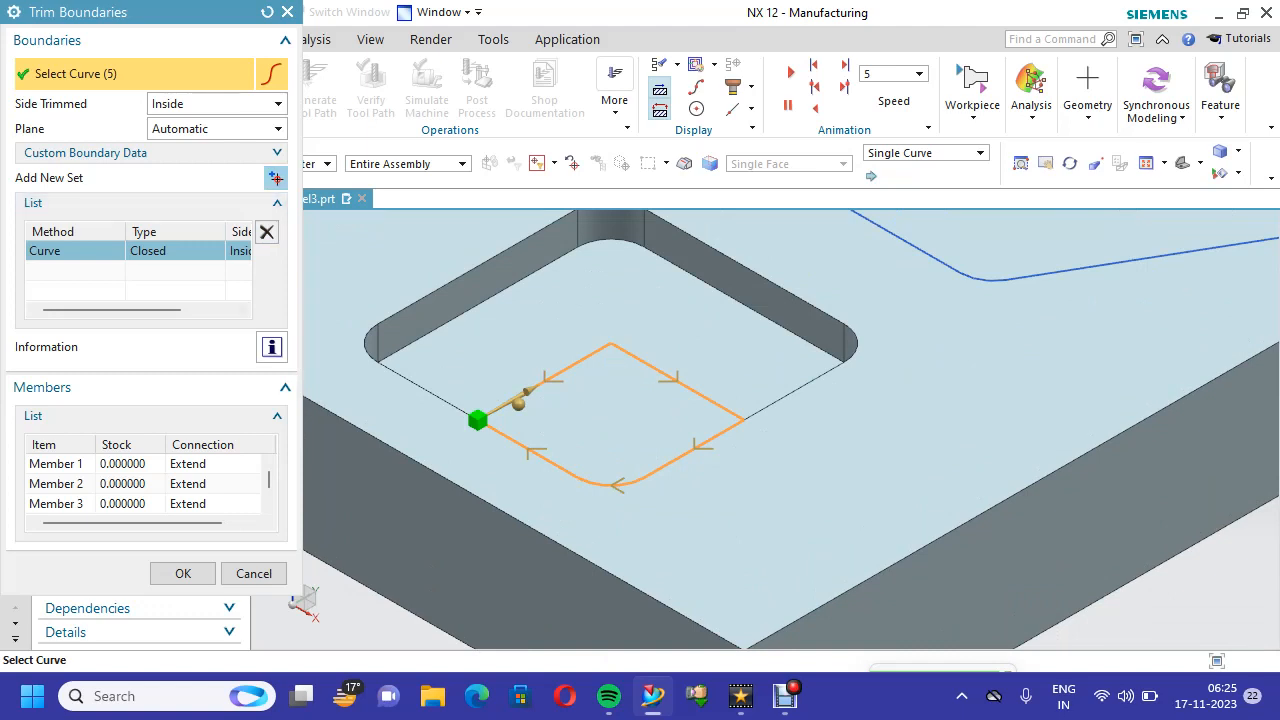
# Add a second trim boundary set from the six connected sketch lines and arcs inside the polygonal pocket
pyautogui.click(274, 177)
pyautogui.scroll(-5, 1110, 409)
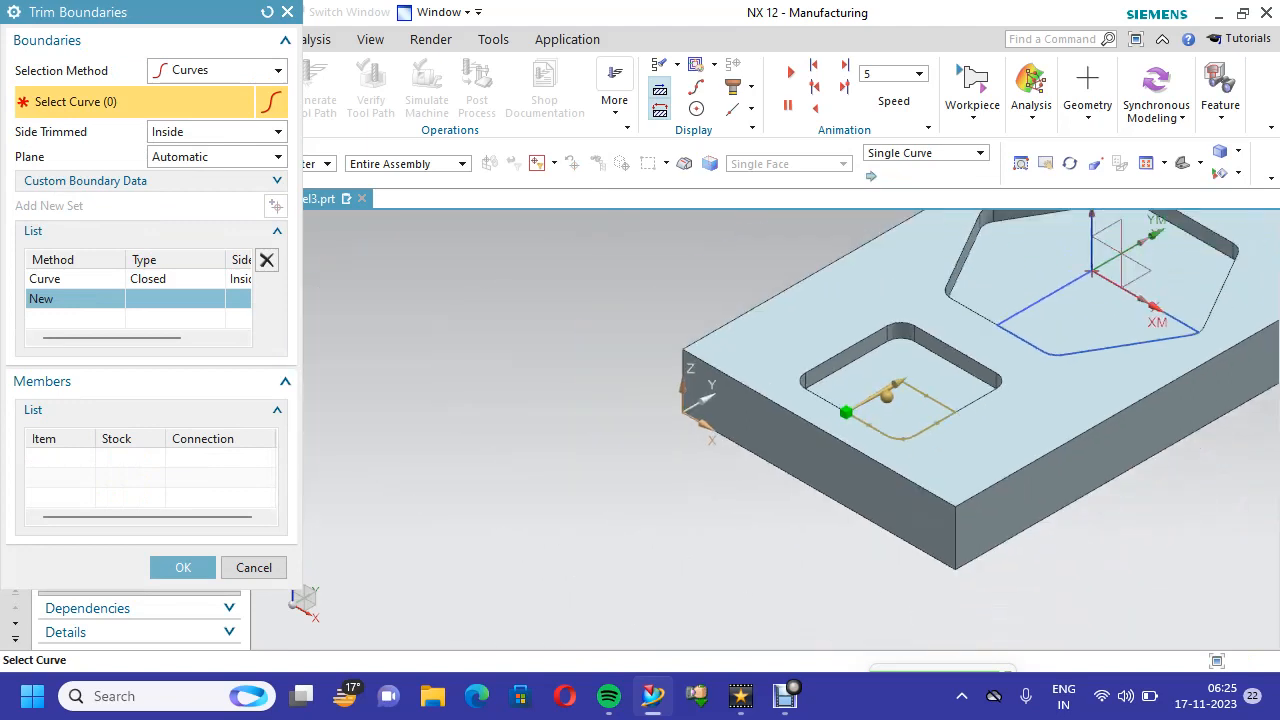
pyautogui.scroll(4, 1239, 306)
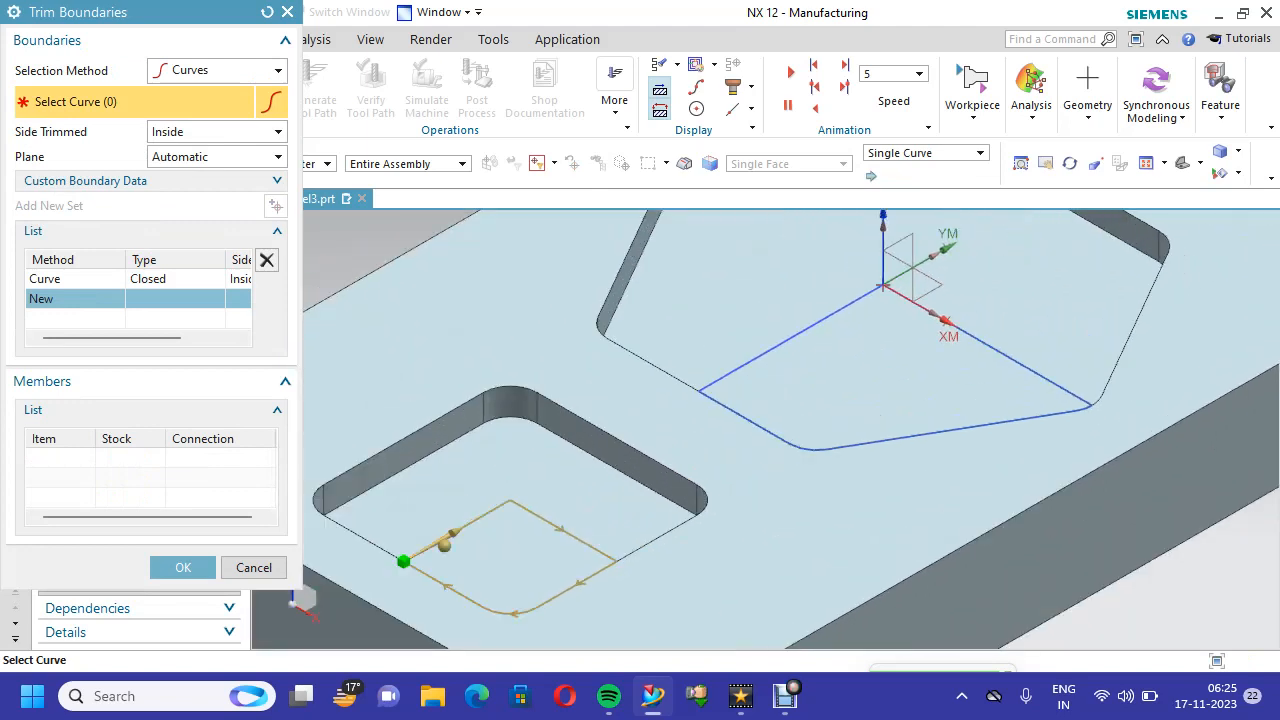
pyautogui.click(992, 348)
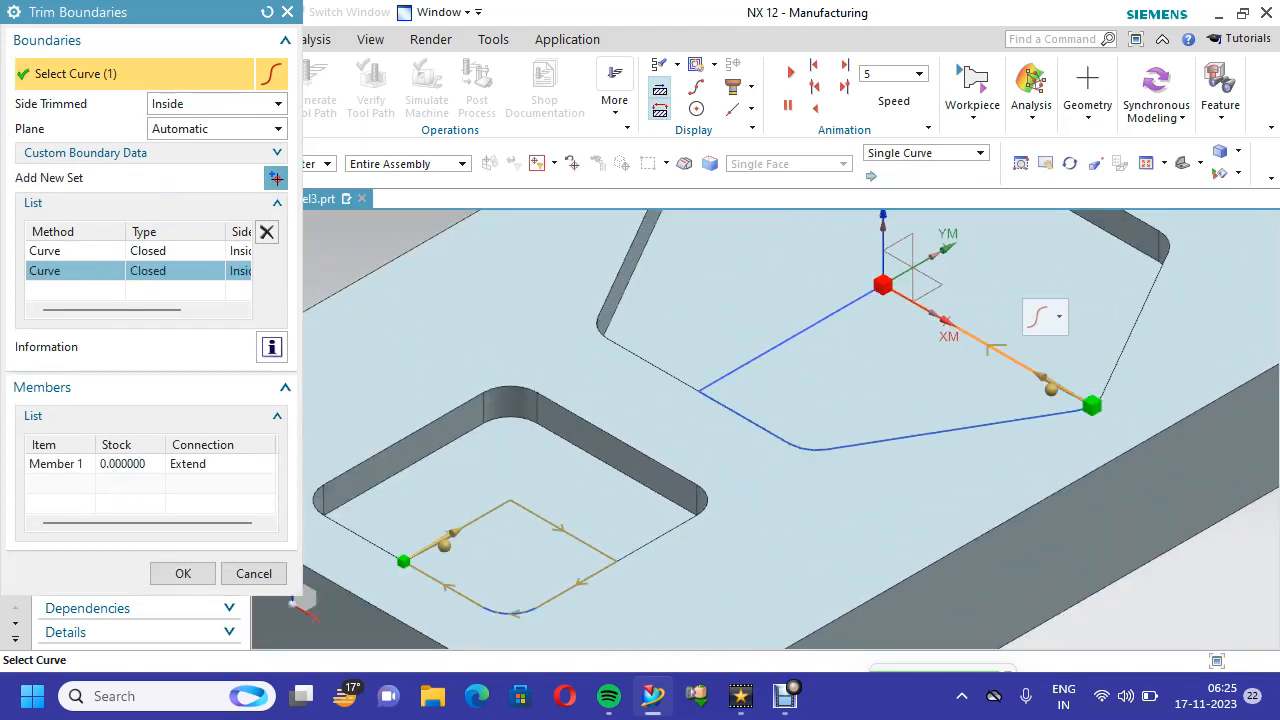
pyautogui.scroll(1, 1110, 425)
pyautogui.scroll(2, 1080, 392)
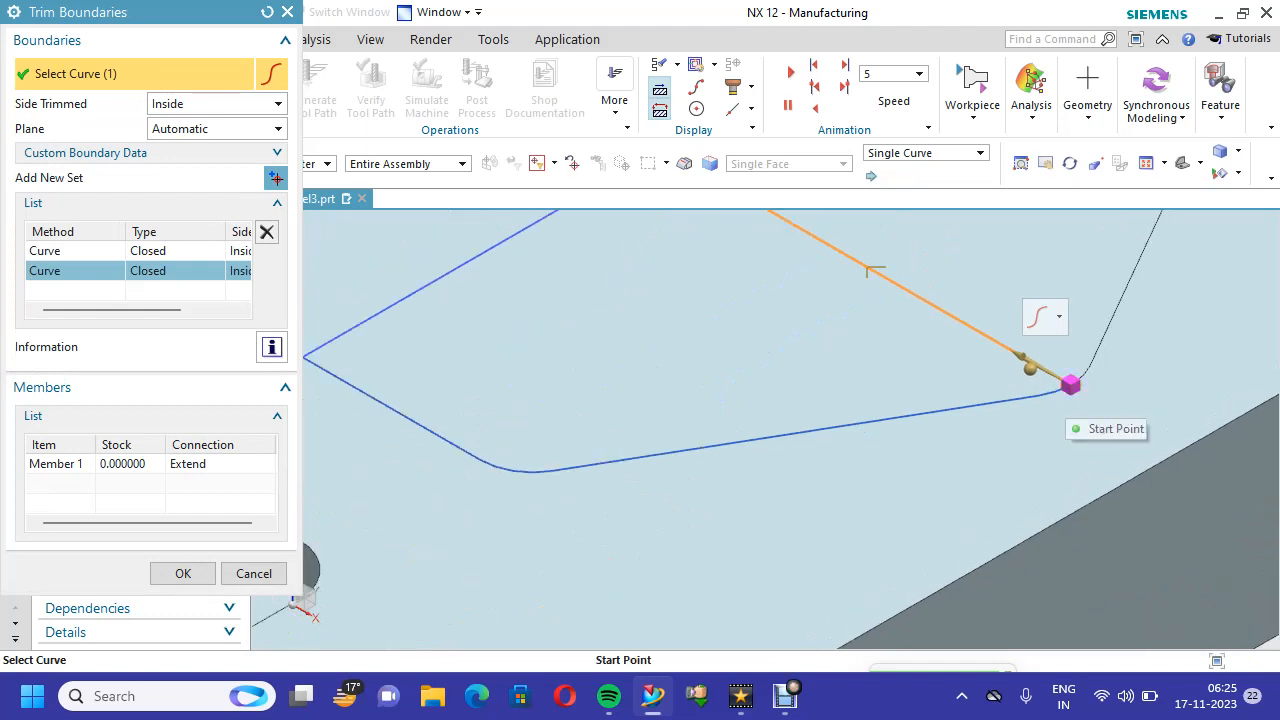
pyautogui.click(1045, 378)
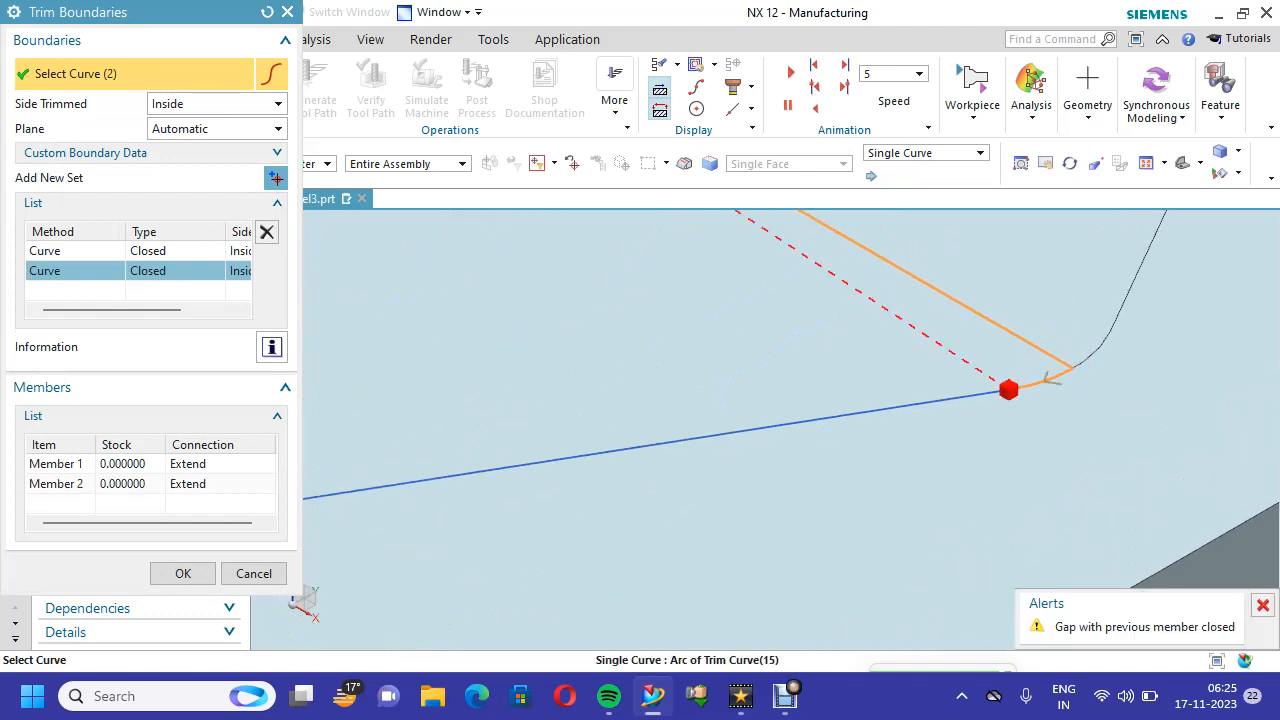
pyautogui.click(862, 412)
pyautogui.scroll(-4, 862, 411)
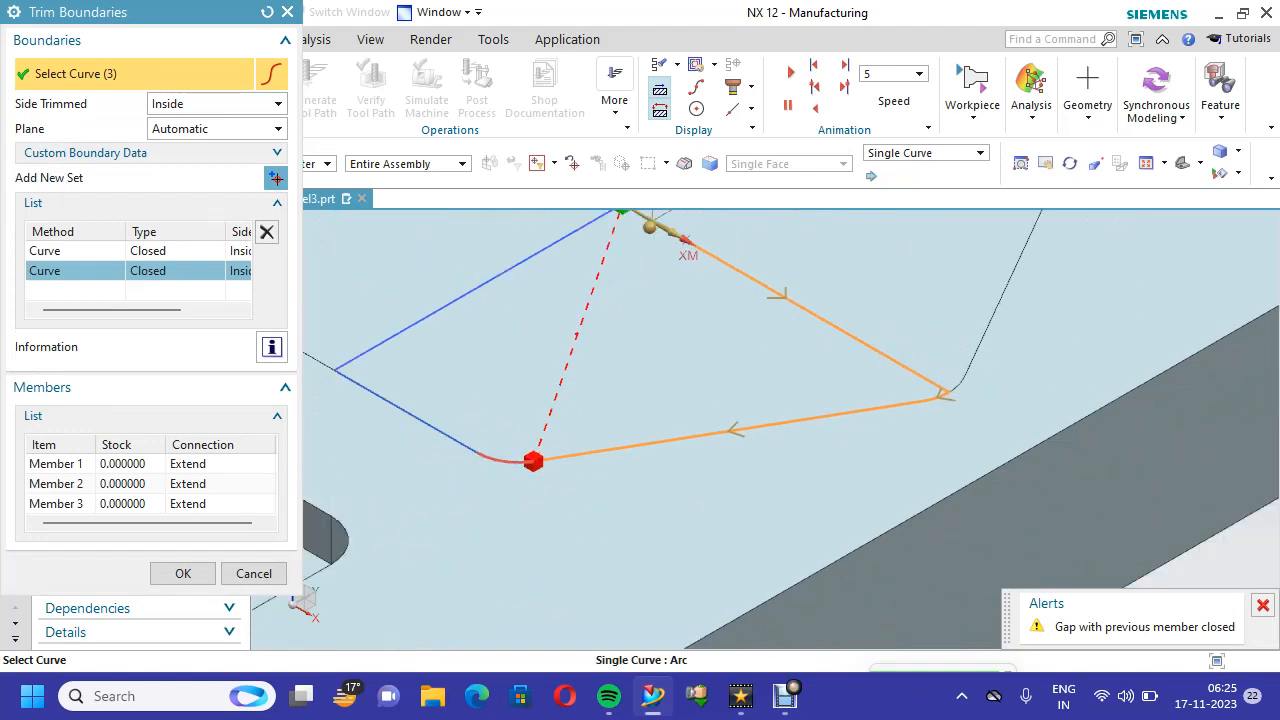
pyautogui.click(497, 460)
pyautogui.click(408, 412)
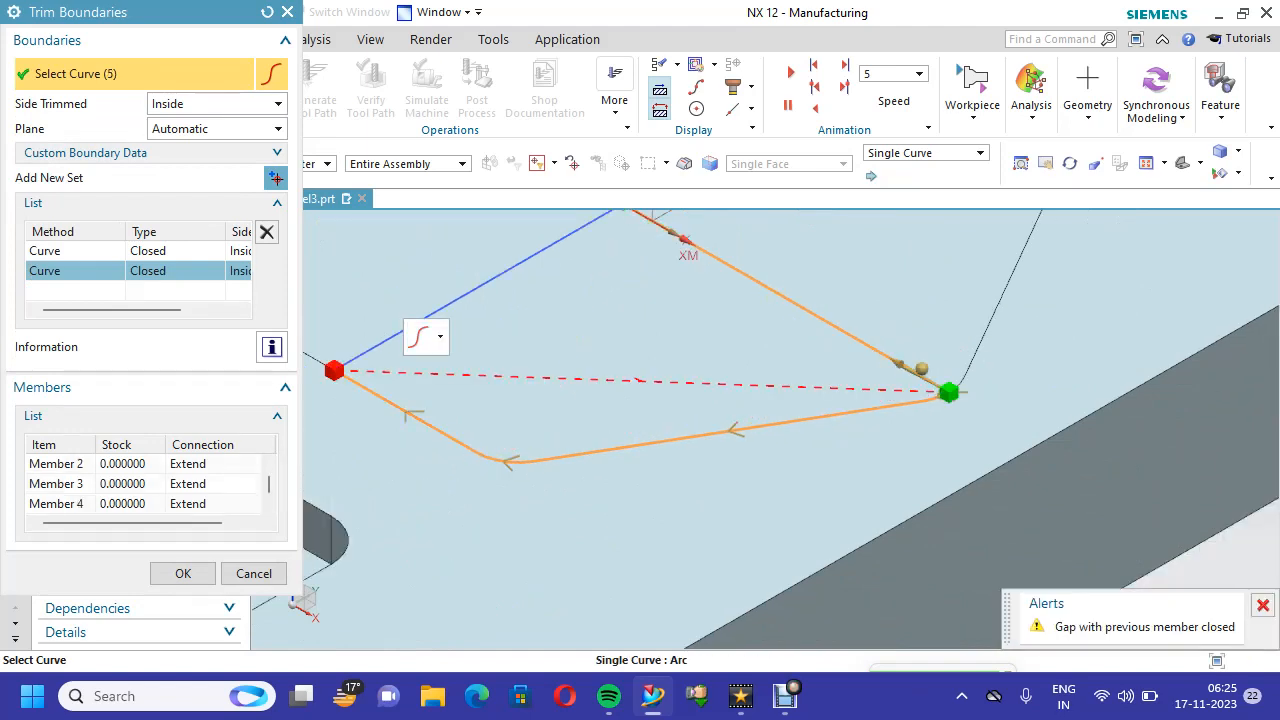
pyautogui.click(470, 292)
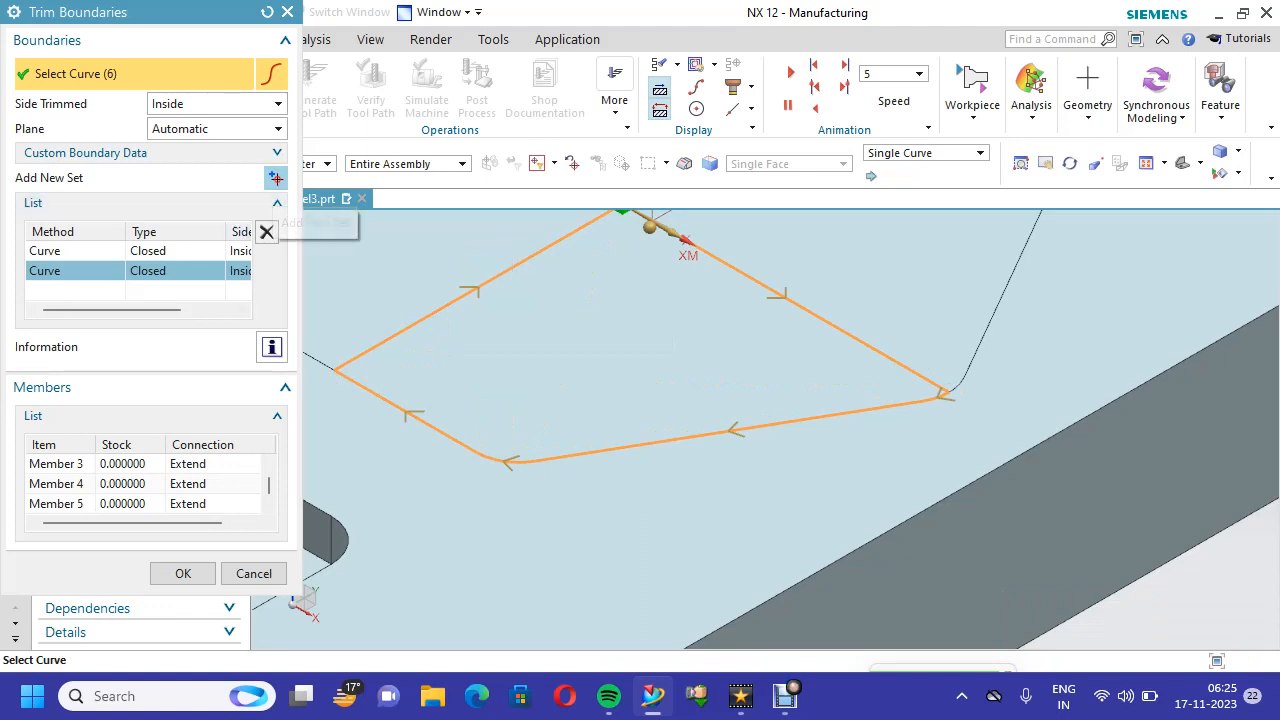
# Add a third trim boundary set from the diameter line and arc of the circular pocket, and accept the trim boundaries
pyautogui.click(274, 177)
pyautogui.scroll(-6, 771, 292)
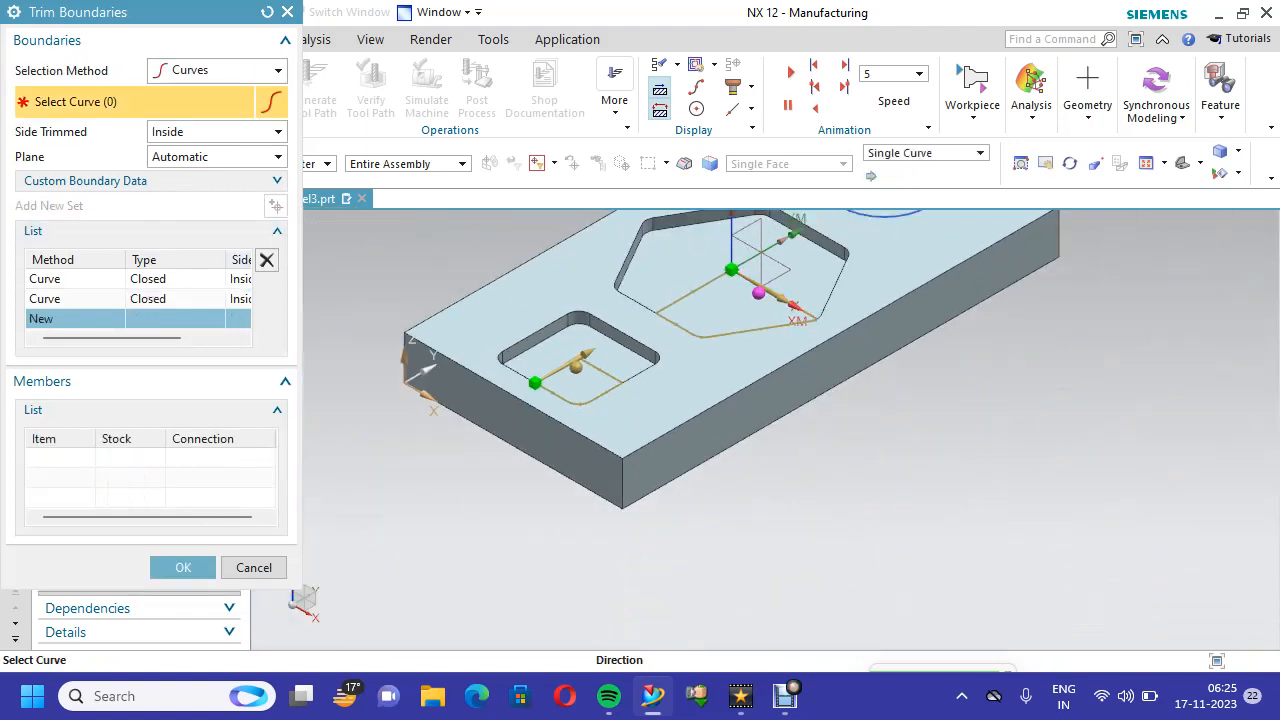
pyautogui.scroll(-3, 960, 292)
pyautogui.rightClick(514, 328)
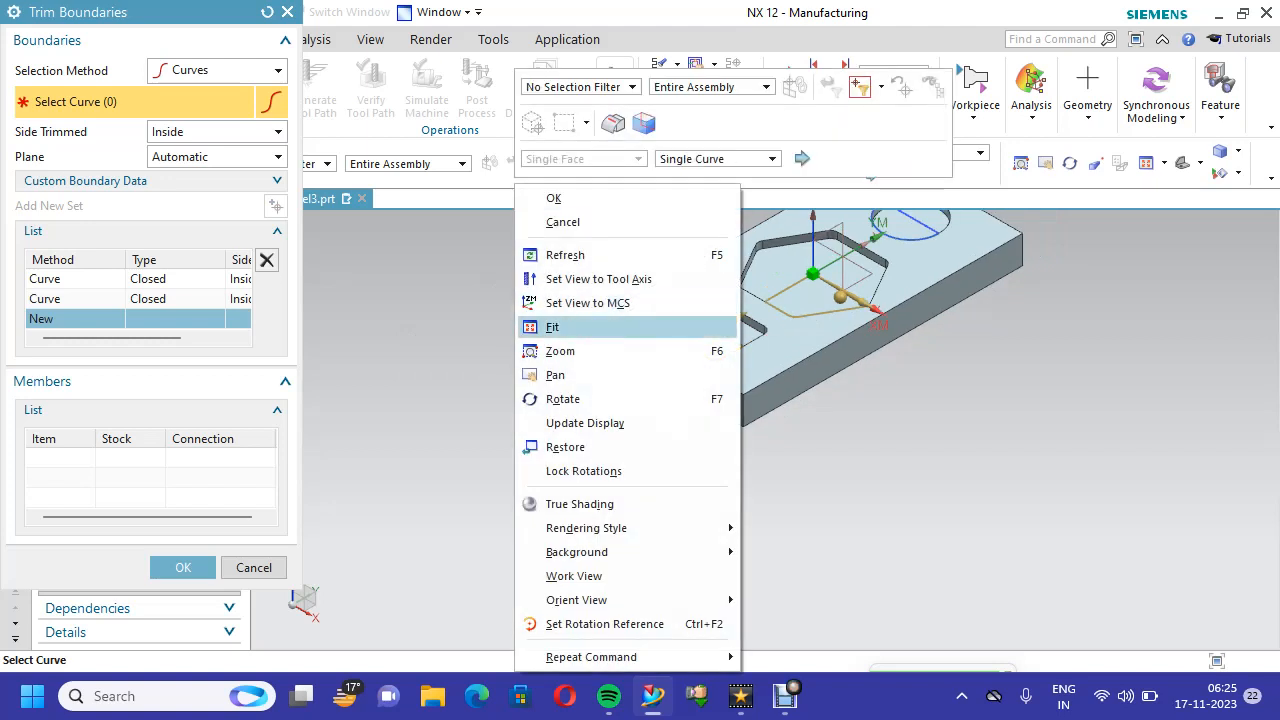
pyautogui.click(556, 327)
pyautogui.scroll(5, 866, 360)
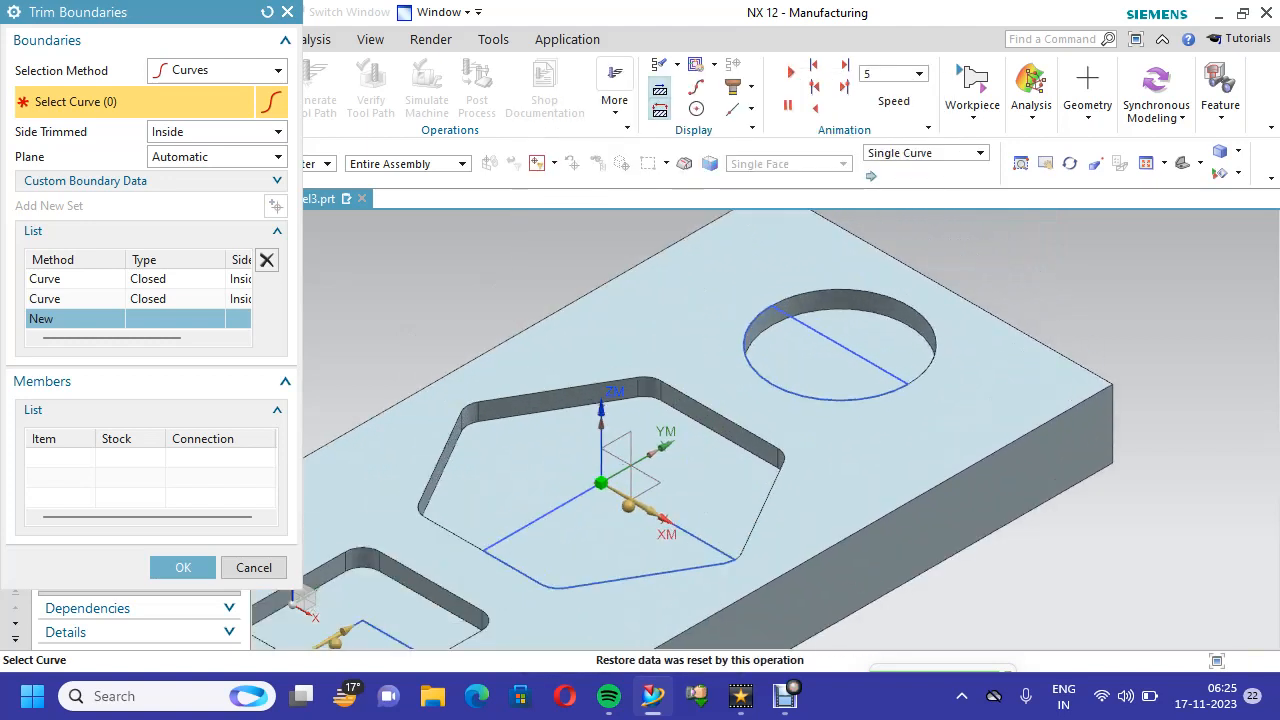
pyautogui.click(848, 349)
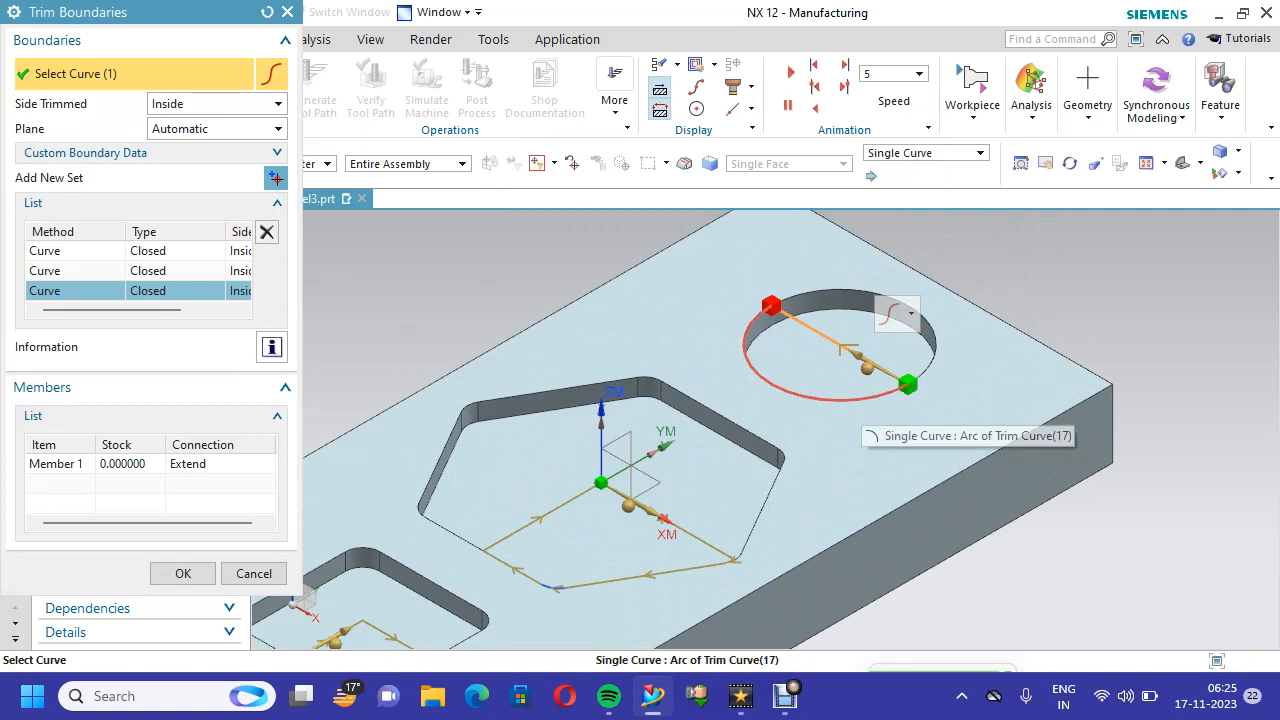
pyautogui.click(850, 407)
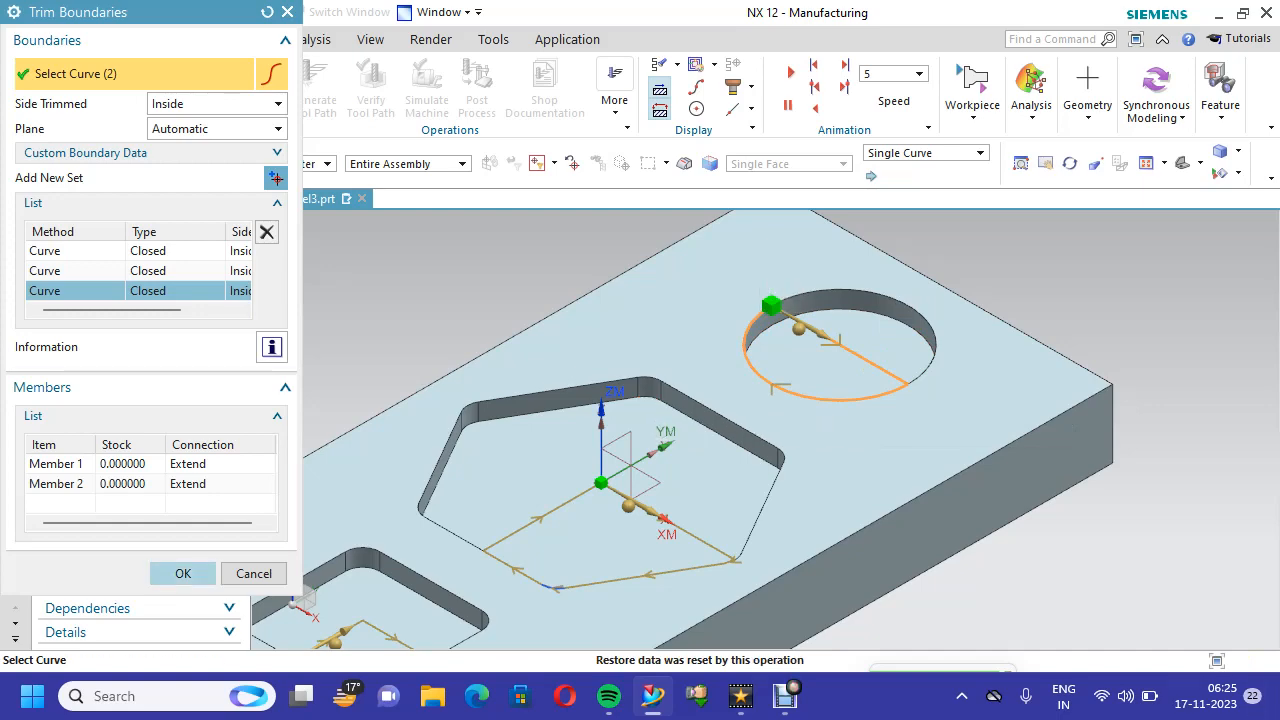
pyautogui.click(183, 573)
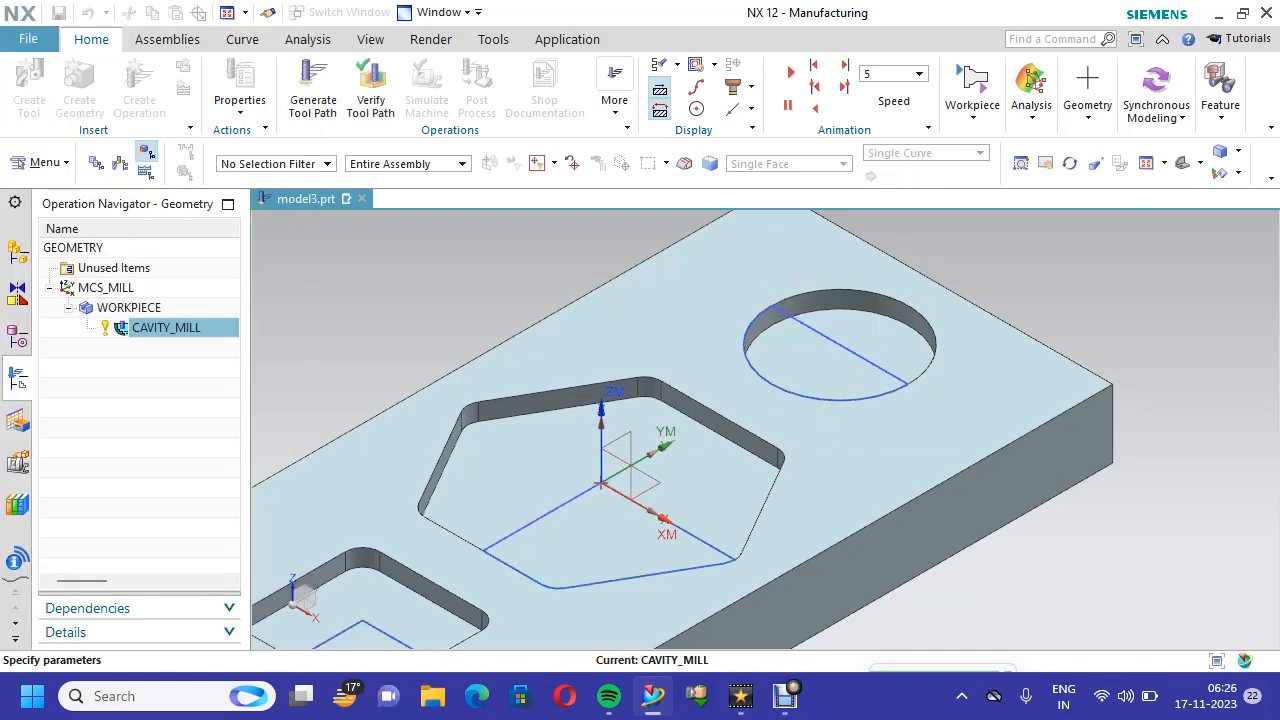
# Generate the tool path, set the stepover to 20 percent of flat diameter, and regenerate it
pyautogui.scroll(-5, 150, 400)
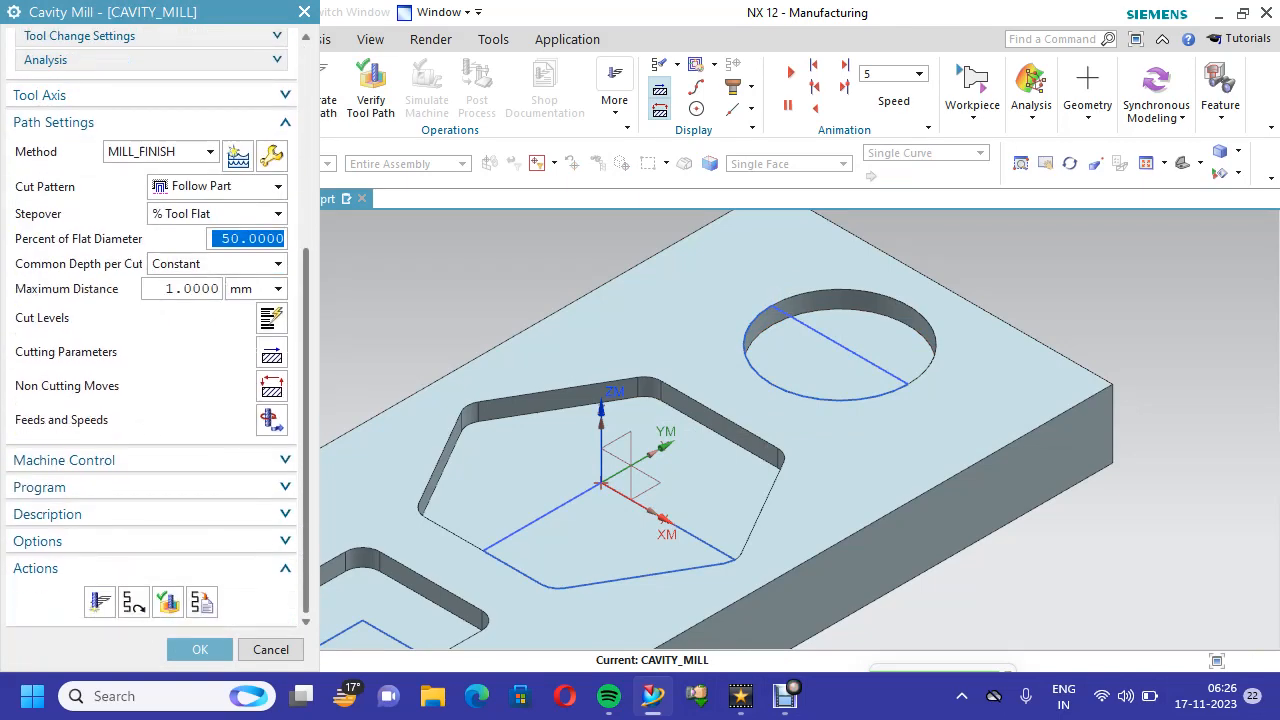
pyautogui.click(100, 601)
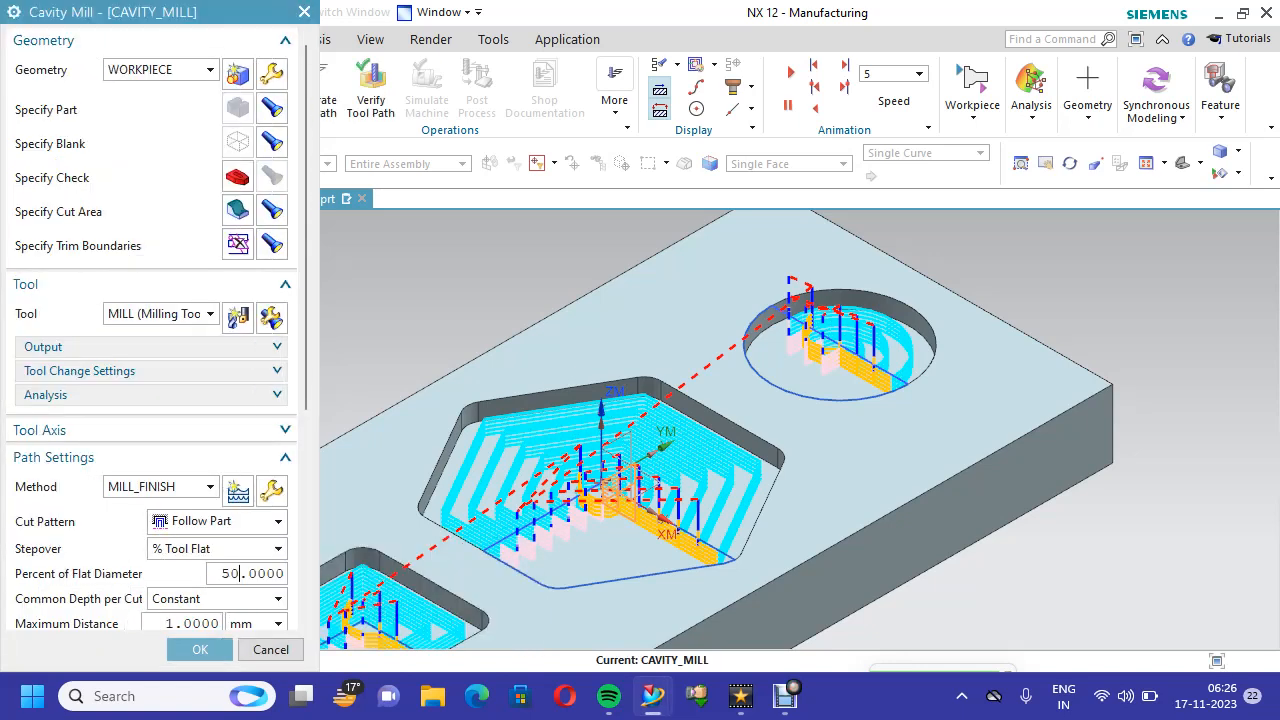
pyautogui.write('20')
pyautogui.press('Return')
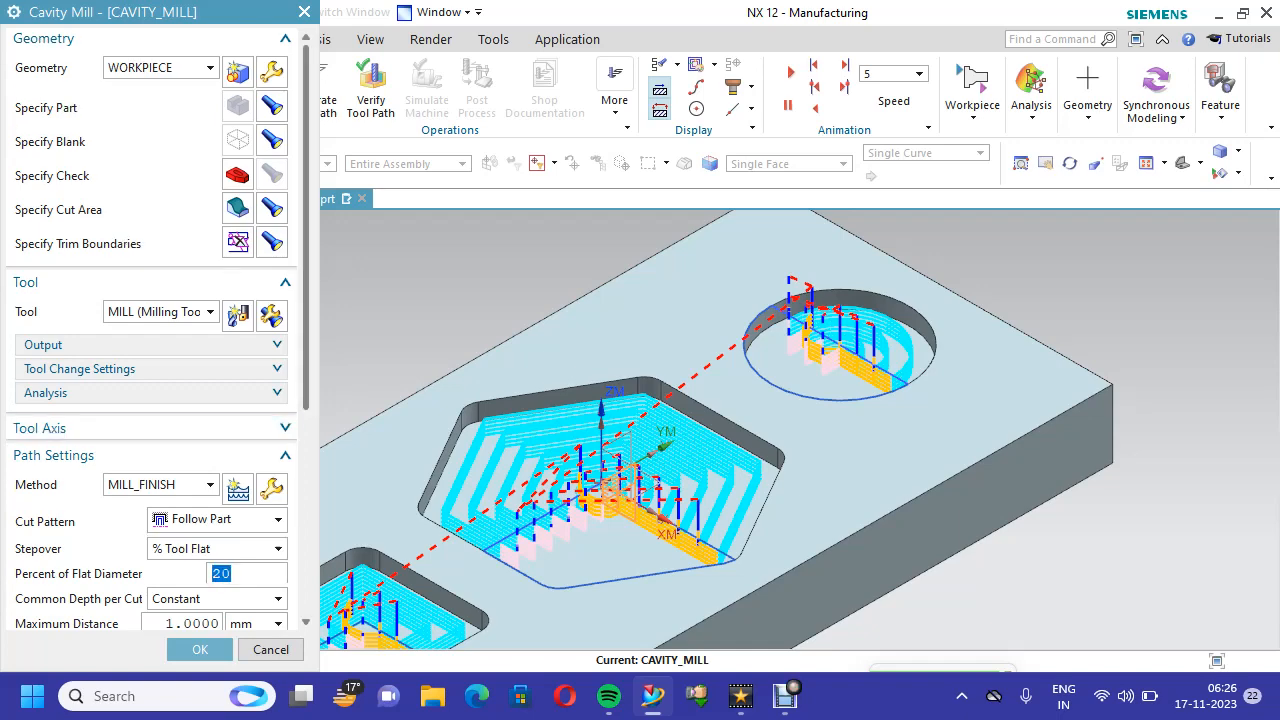
pyautogui.scroll(-5, 150, 400)
pyautogui.click(99, 601)
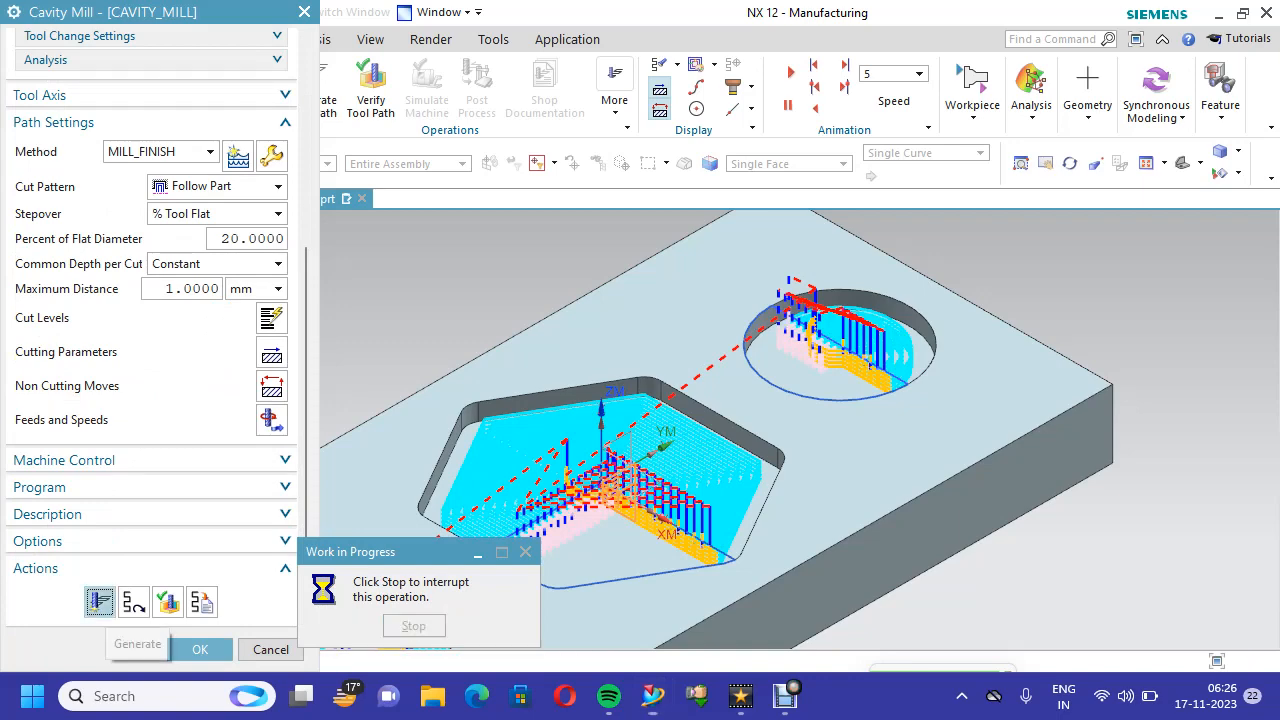
# Accept the CAVITY_MILL operation and save the part file, with the whole part fitted in view
pyautogui.click(200, 649)
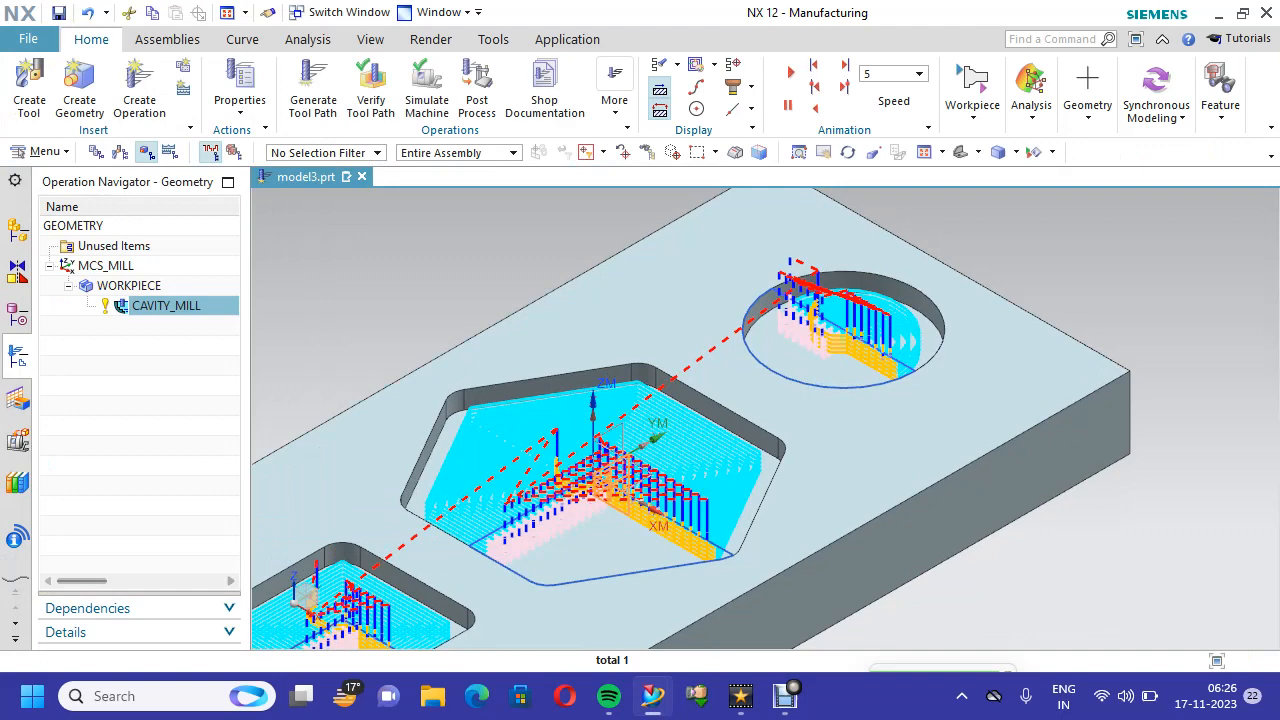
pyautogui.hotkey('ctrl', 's')
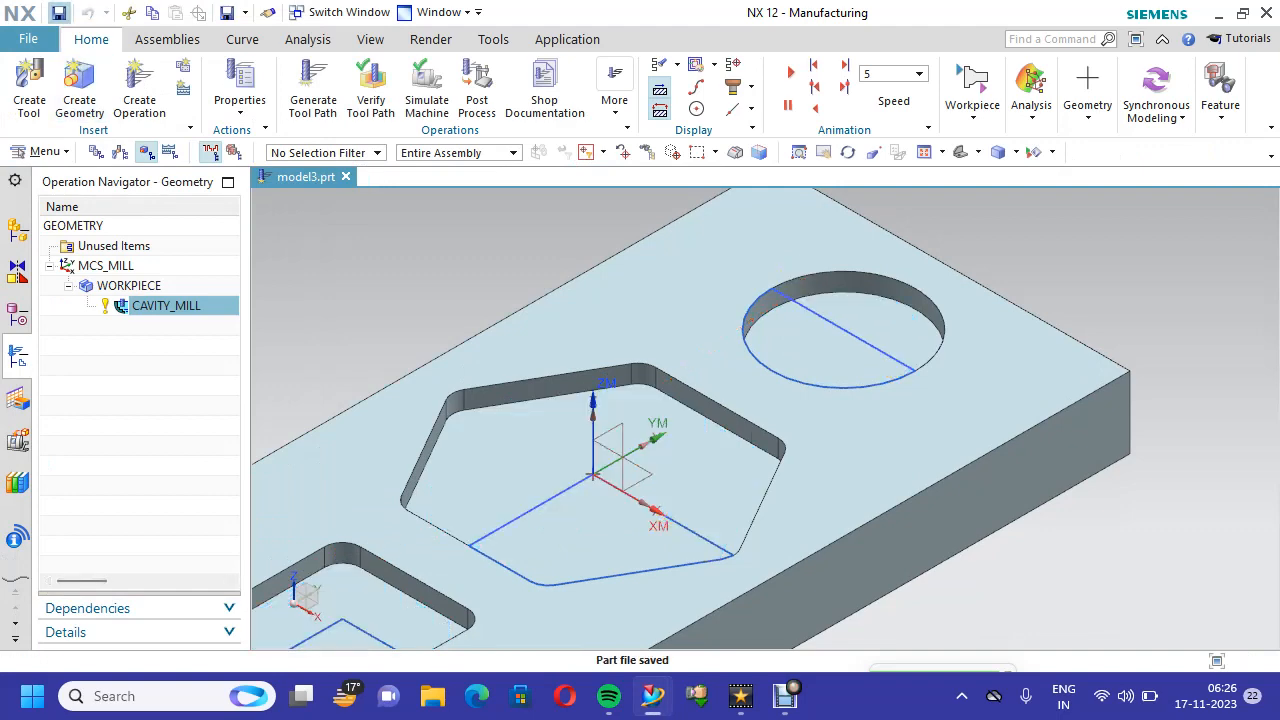
pyautogui.rightClick(316, 221)
pyautogui.click(360, 307)
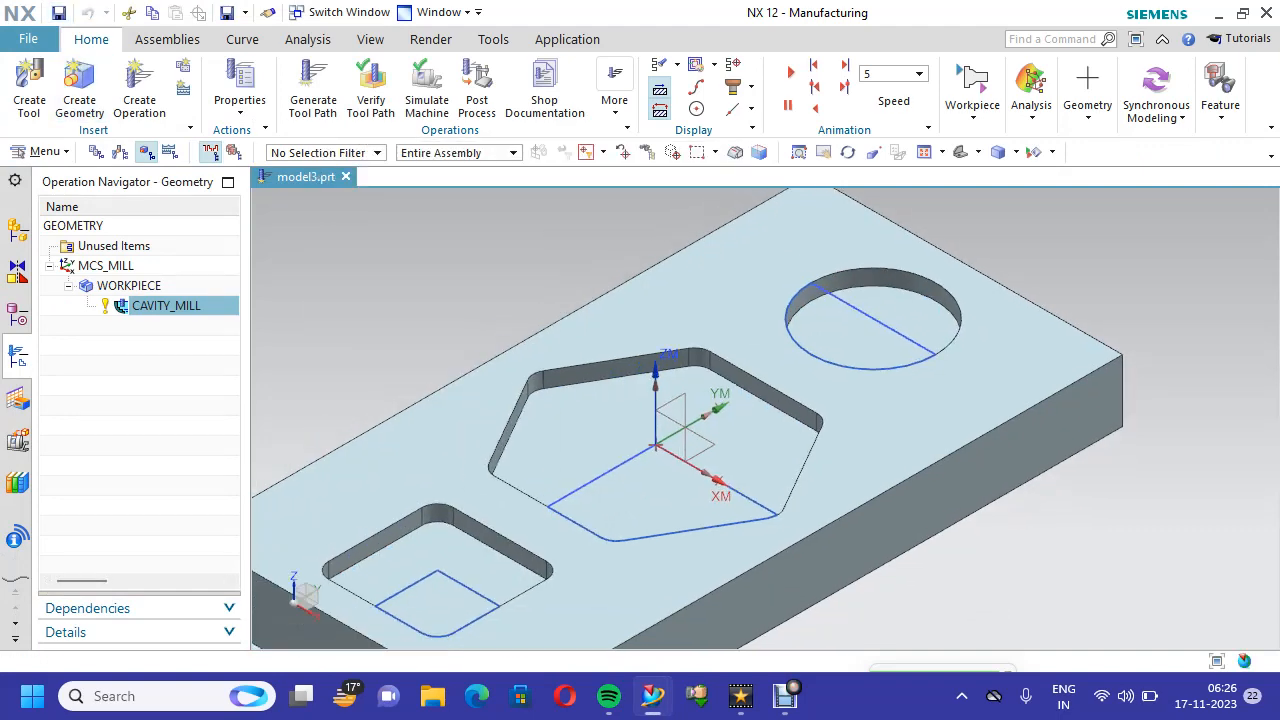
# Open the 3D dynamic tool path visualization for the CAVITY_MILL operation and close it without playing the simulation
pyautogui.rightClick(228, 305)
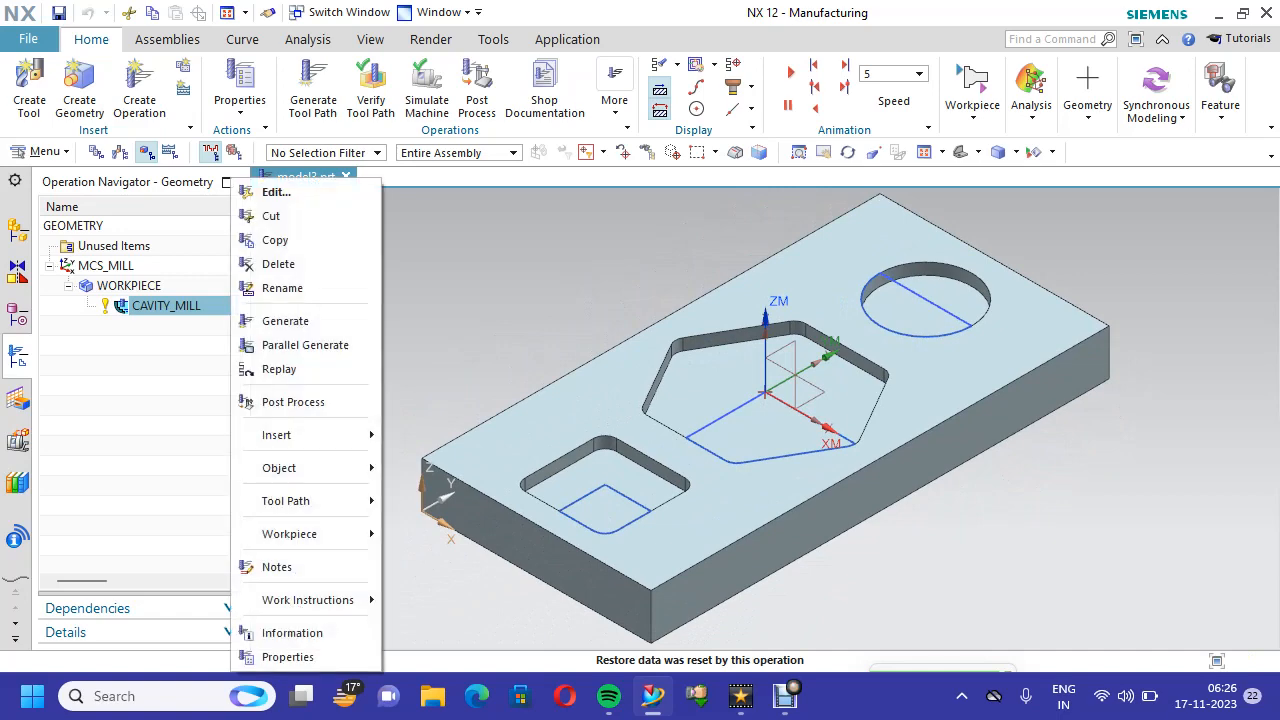
pyautogui.moveTo(300, 500)
pyautogui.click(425, 528)
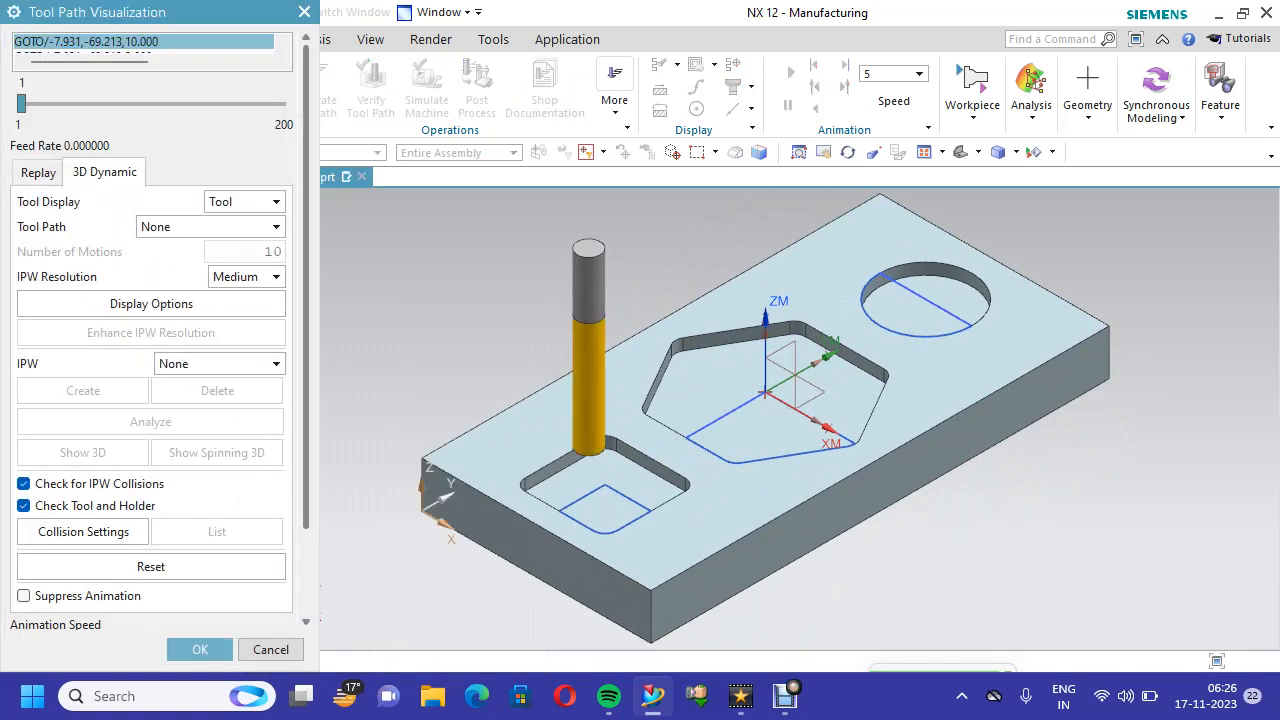
pyautogui.scroll(-2, 150, 330)
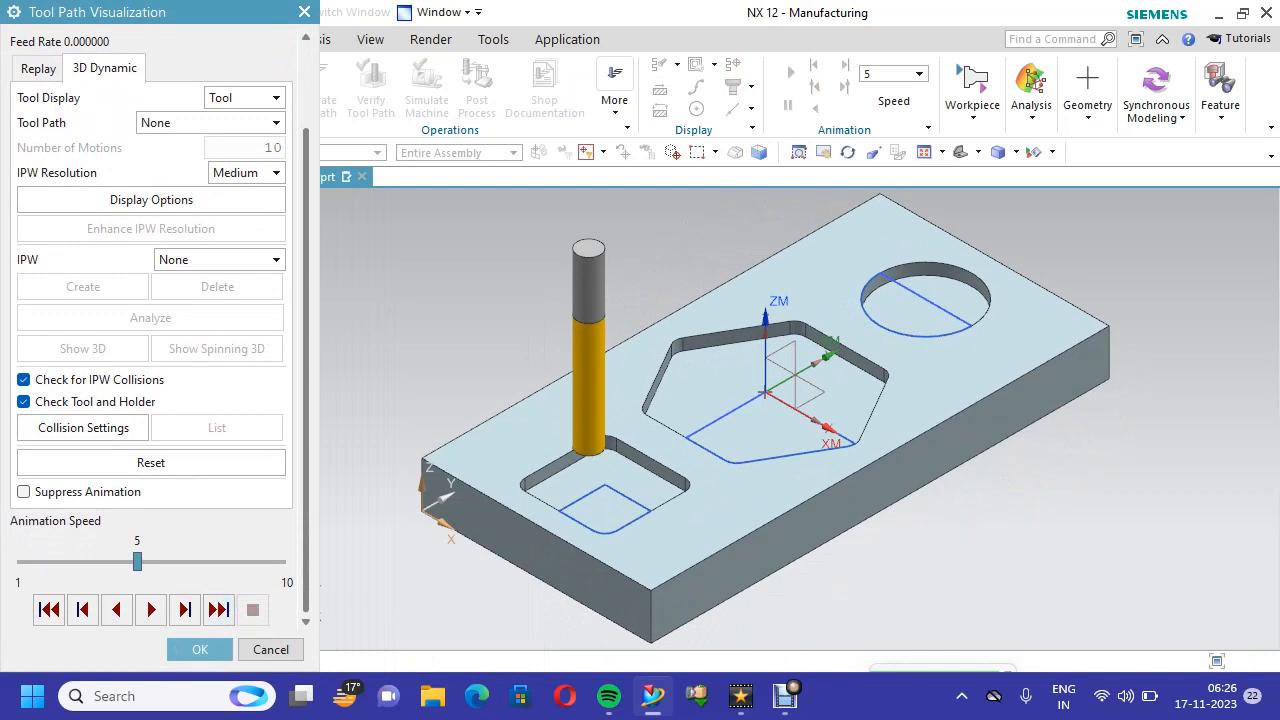
pyautogui.click(200, 649)
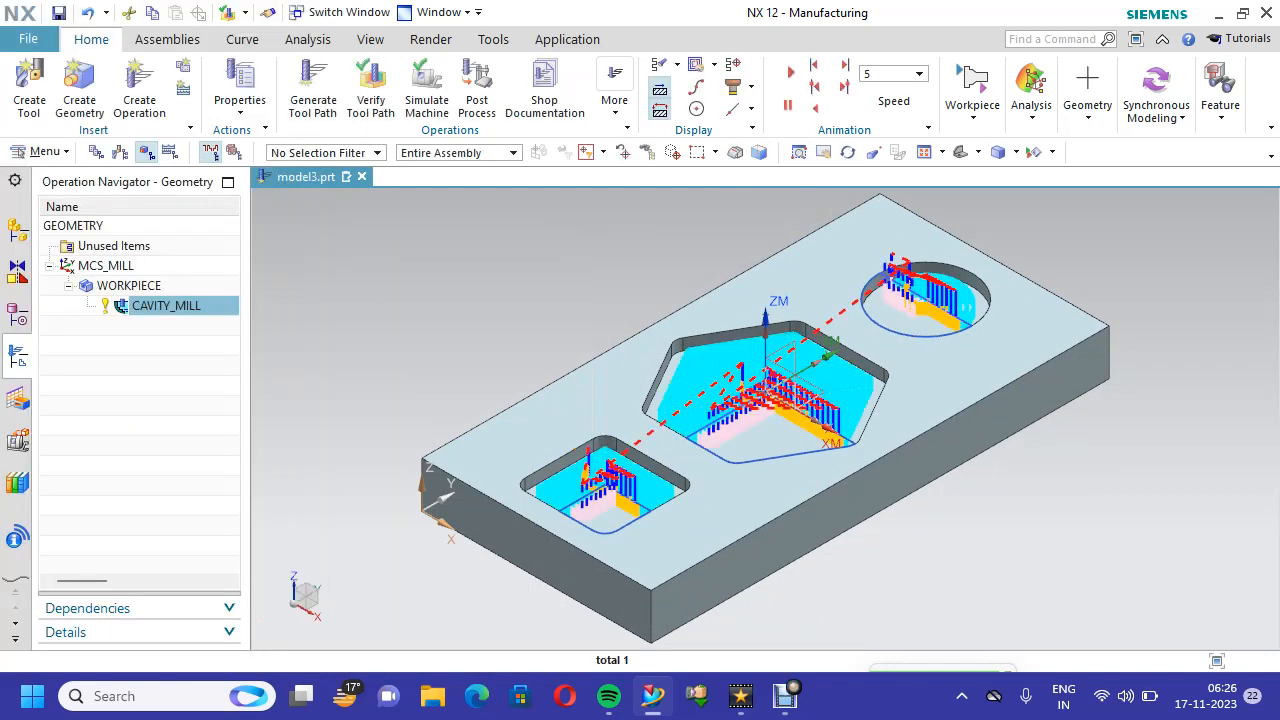
# Edit the milling tool of the CAVITY_MILL operation to diameter 1, length 20 and flute length 10
pyautogui.rightClick(222, 305)
pyautogui.click(268, 192)
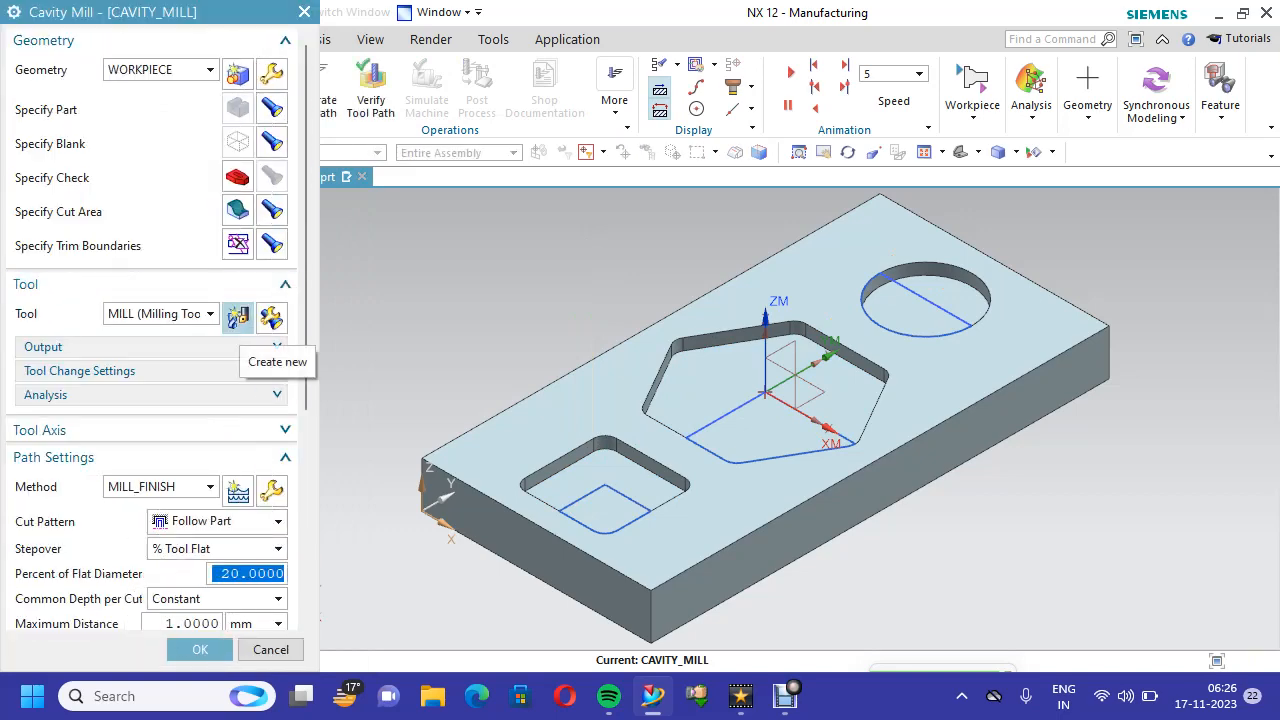
pyautogui.click(238, 317)
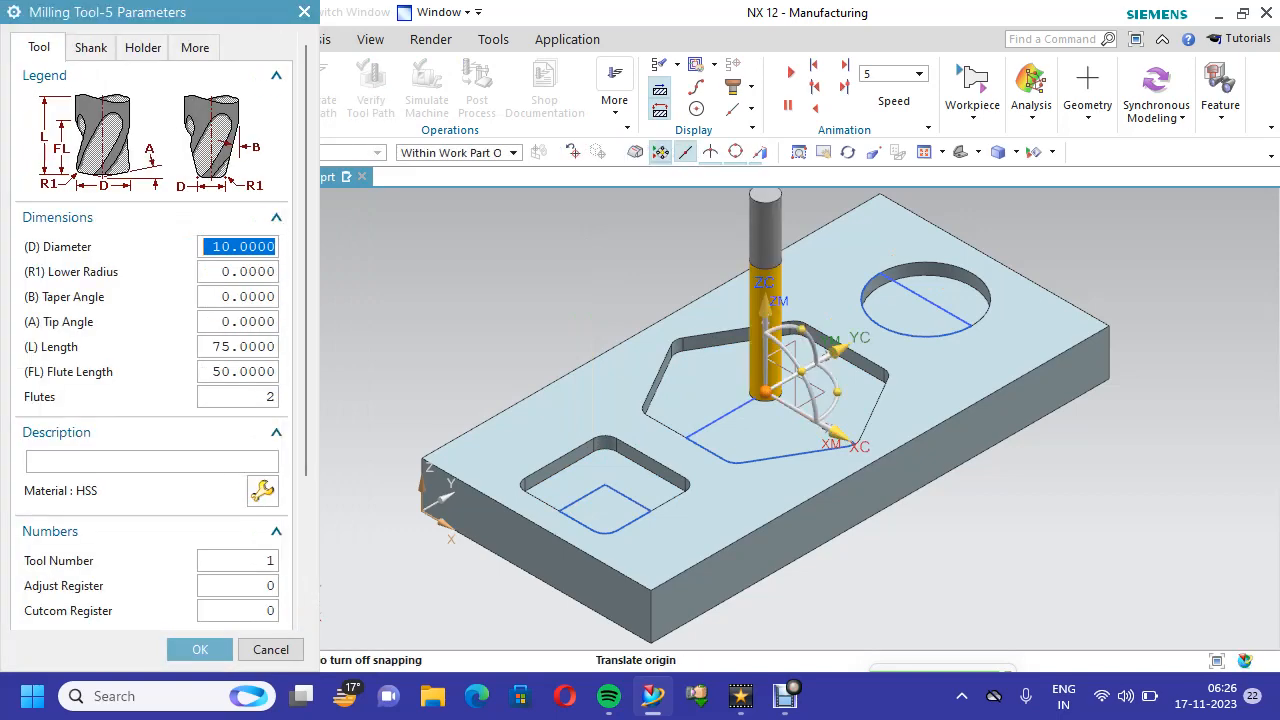
pyautogui.write('1')
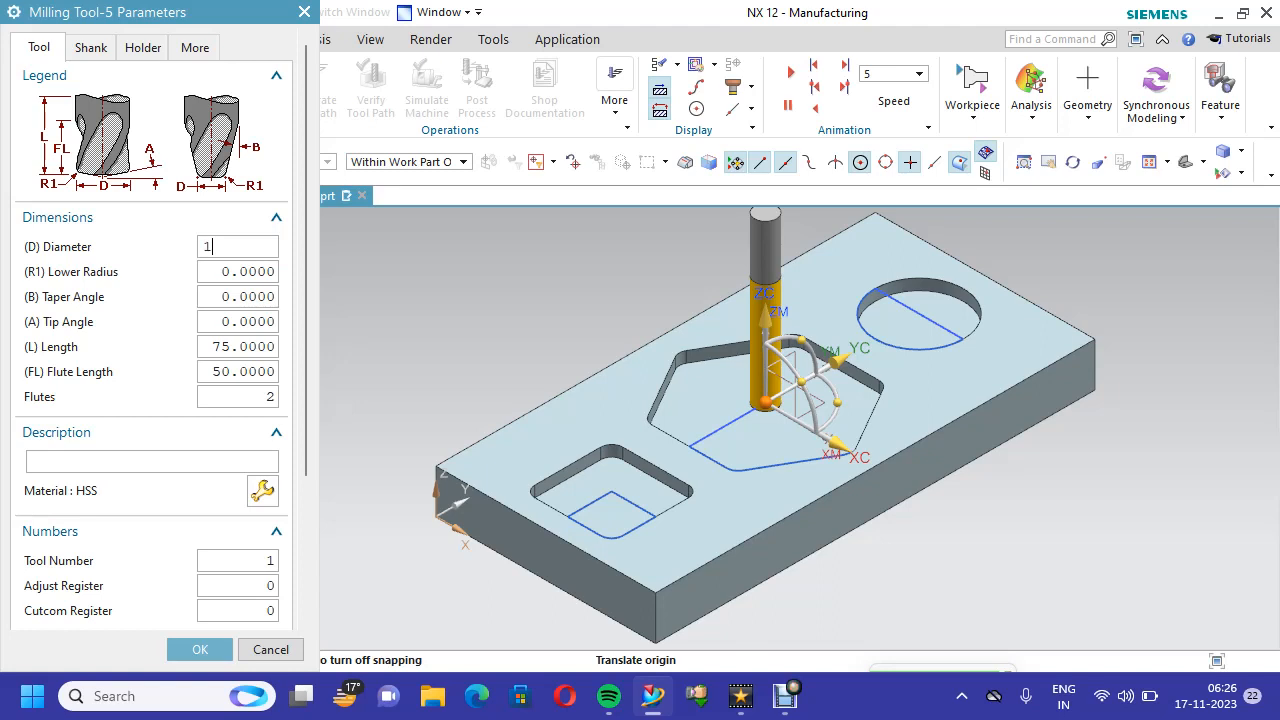
pyautogui.scroll(-4, 150, 330)
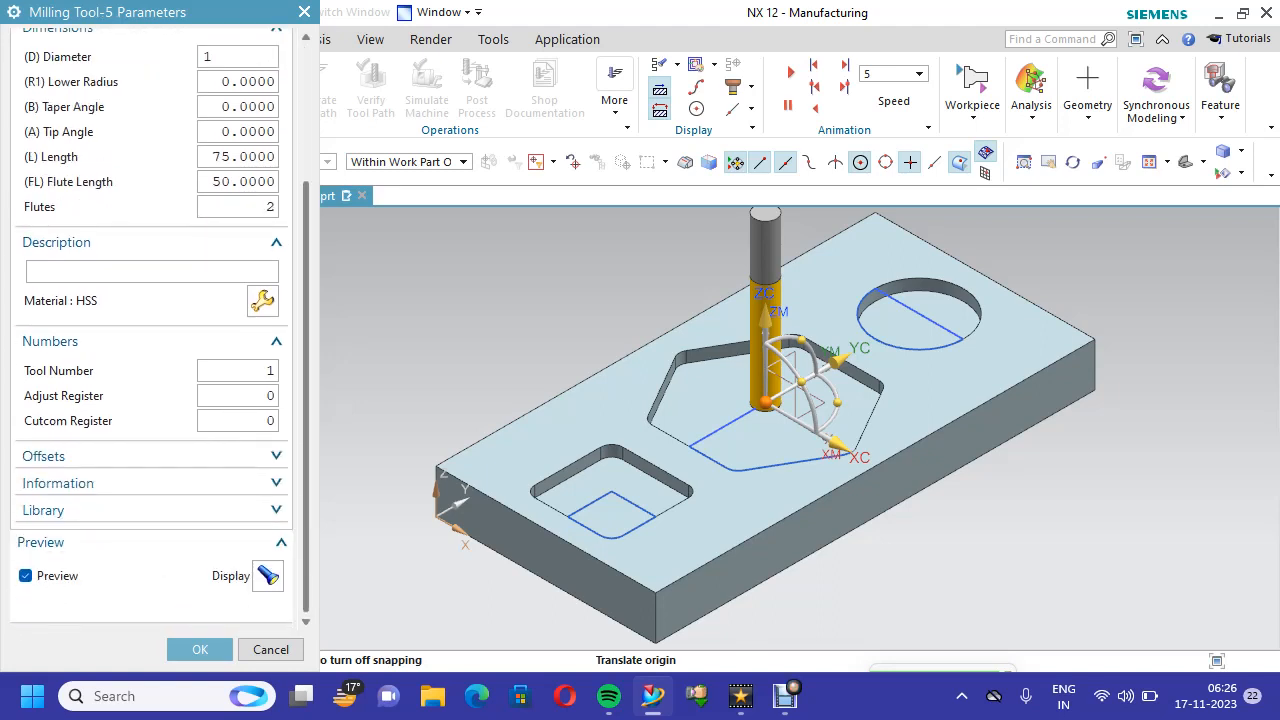
pyautogui.doubleClick(241, 157)
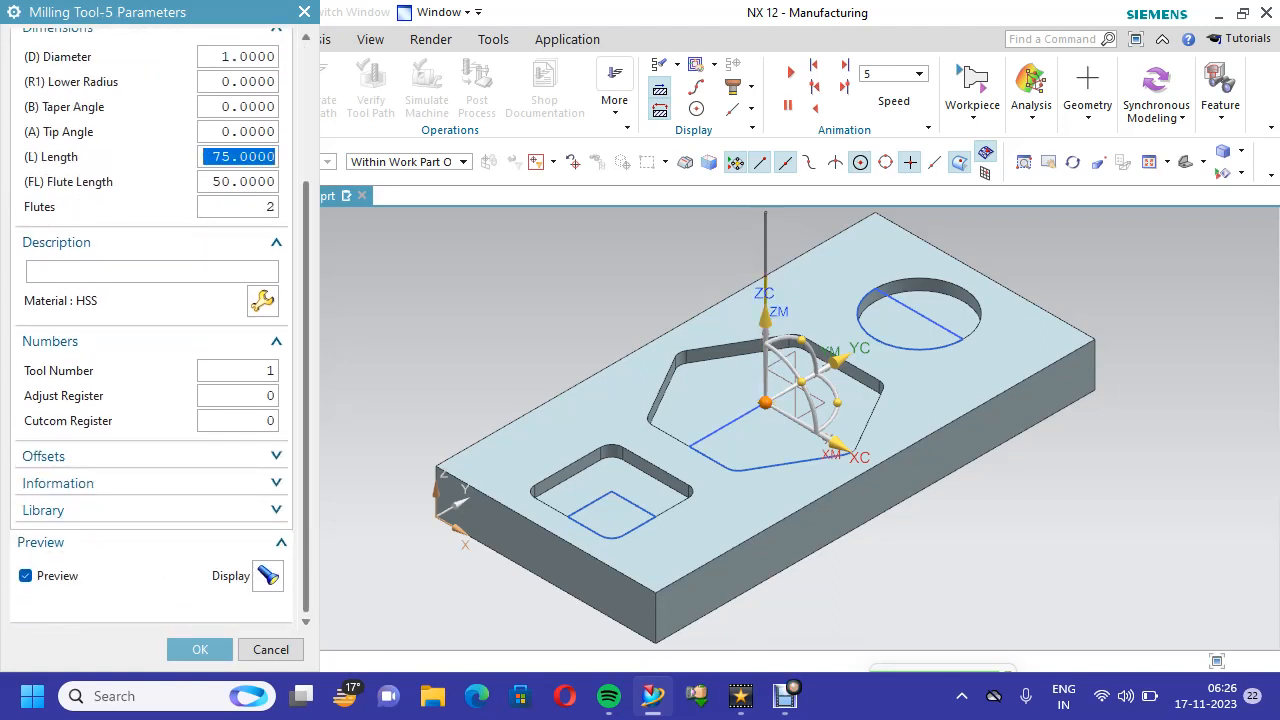
pyautogui.write('20')
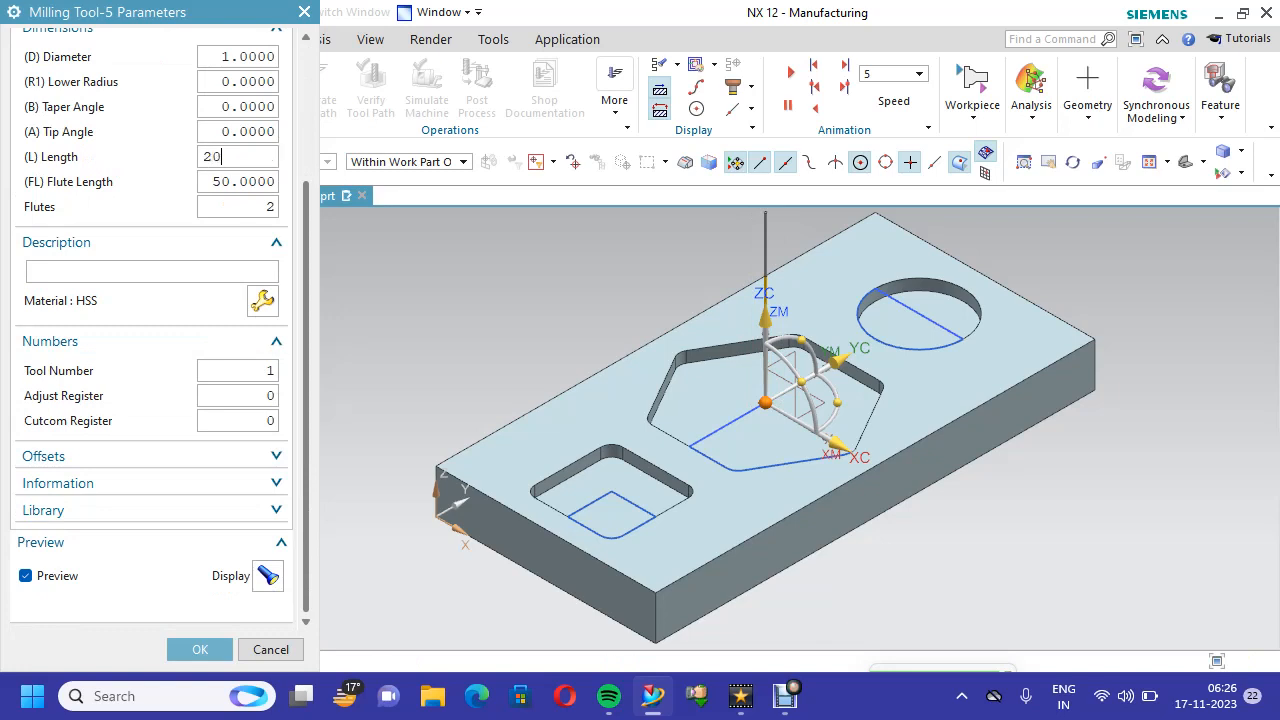
pyautogui.press('Tab')
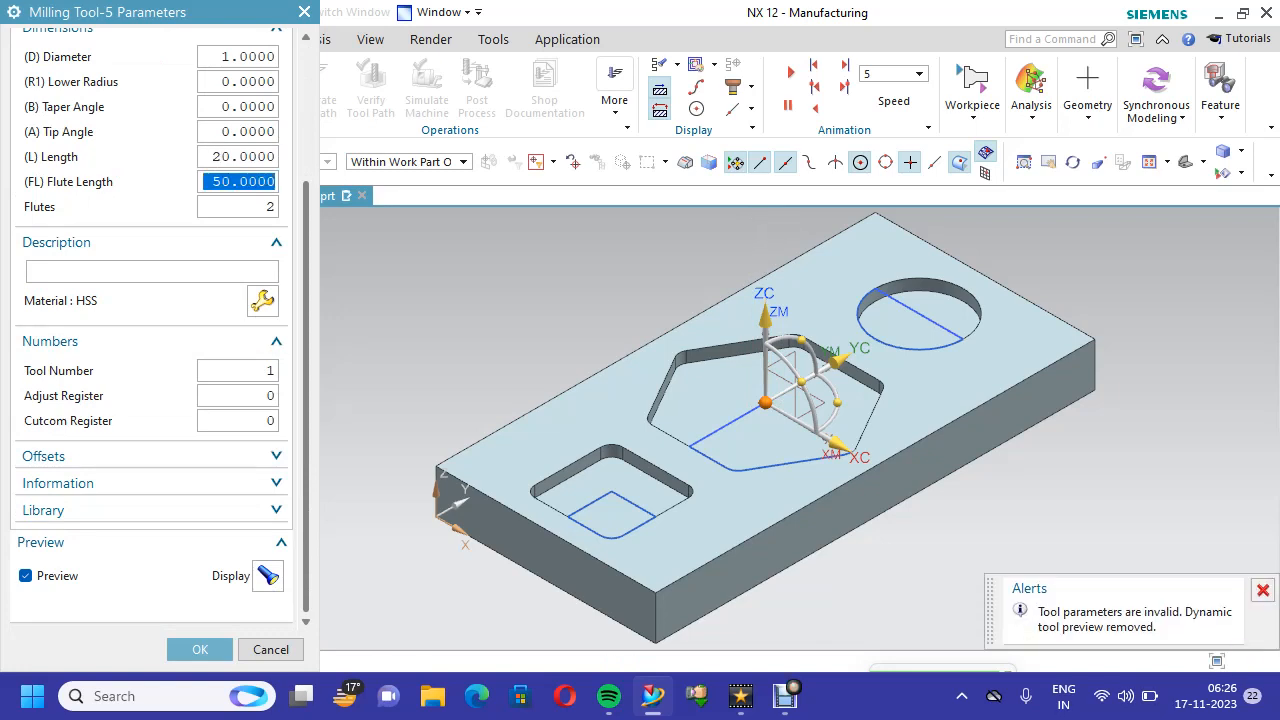
pyautogui.write('10')
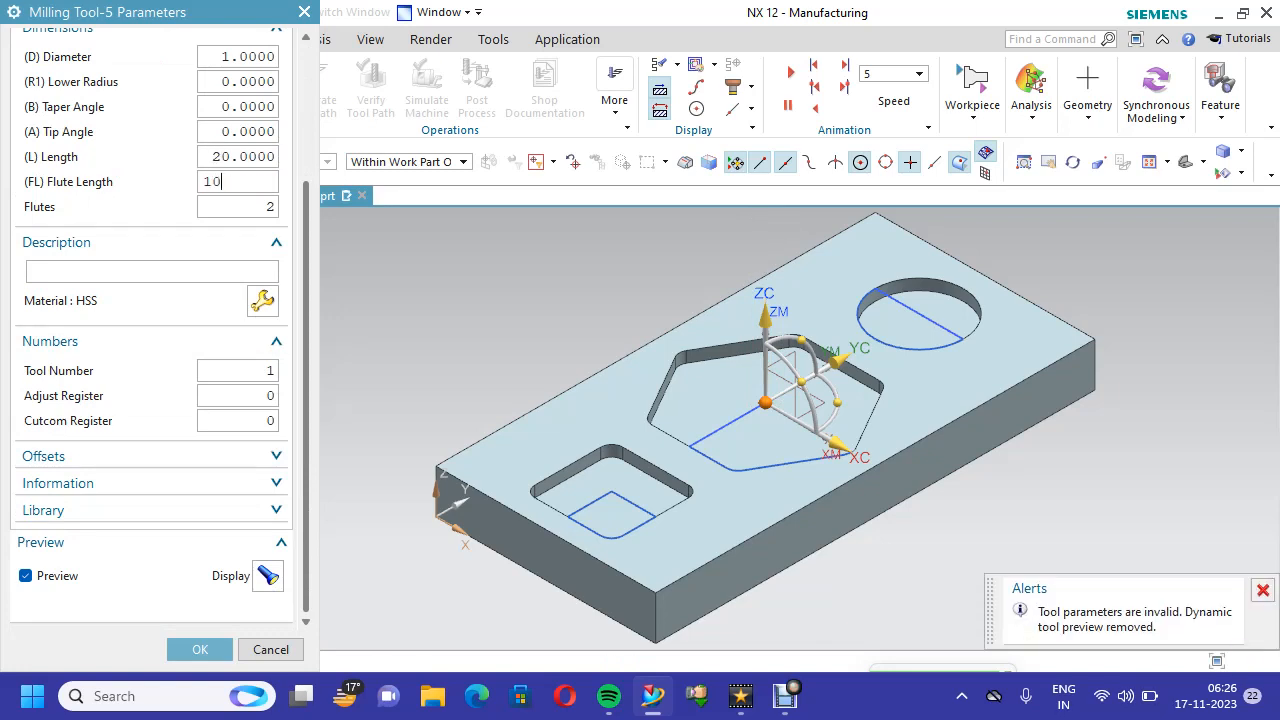
pyautogui.click(200, 650)
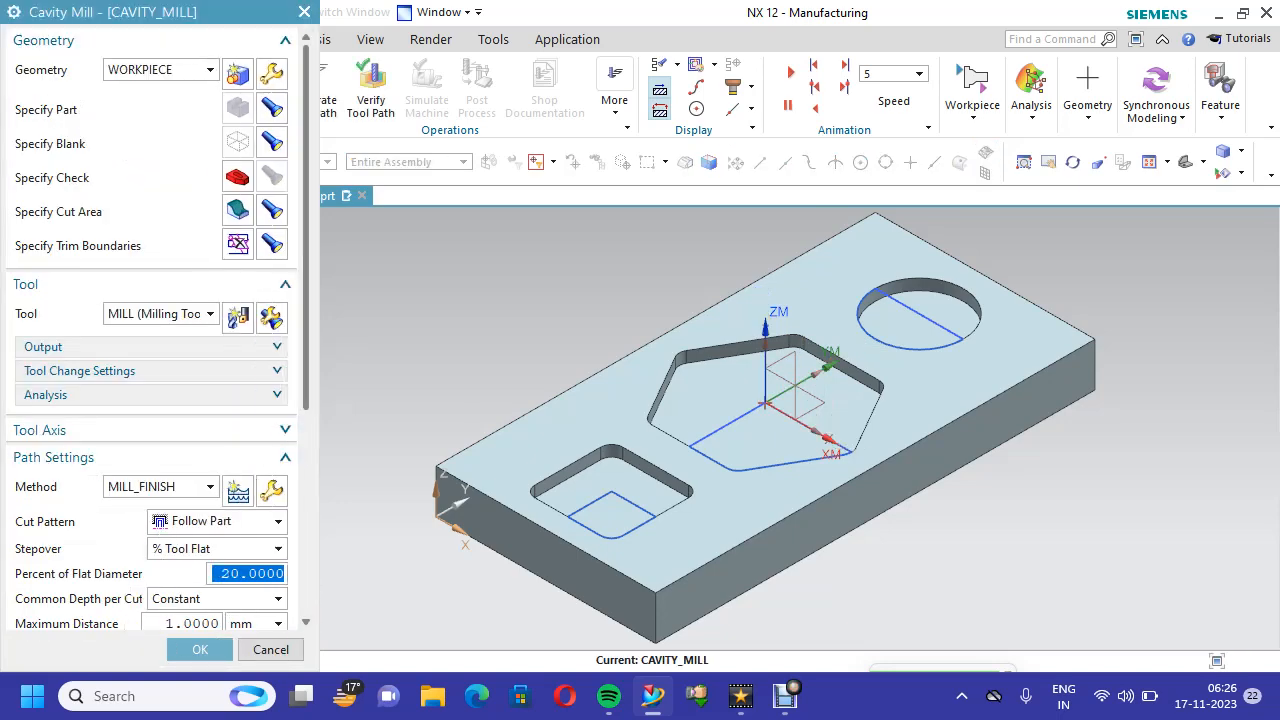
# Set the maximum distance per cut to 0.2 mm and generate the cavity mill tool path
pyautogui.scroll(-4, 155, 330)
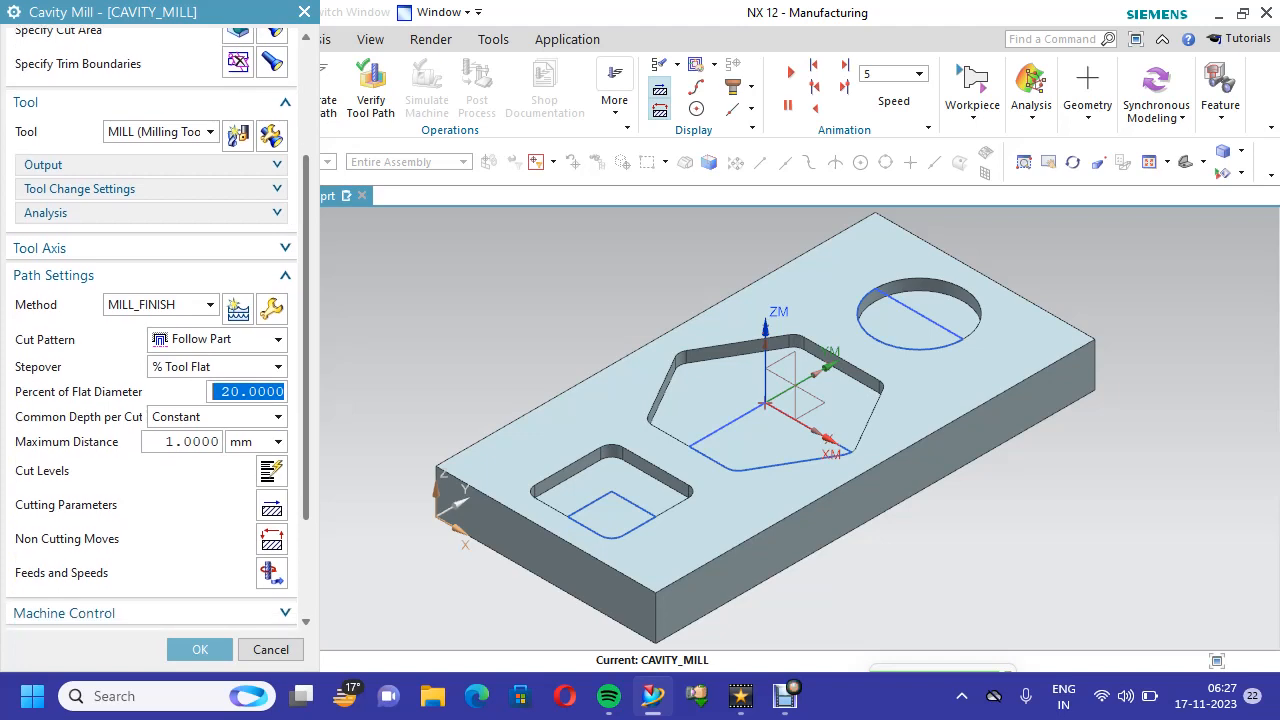
pyautogui.doubleClick(184, 442)
pyautogui.write('.2')
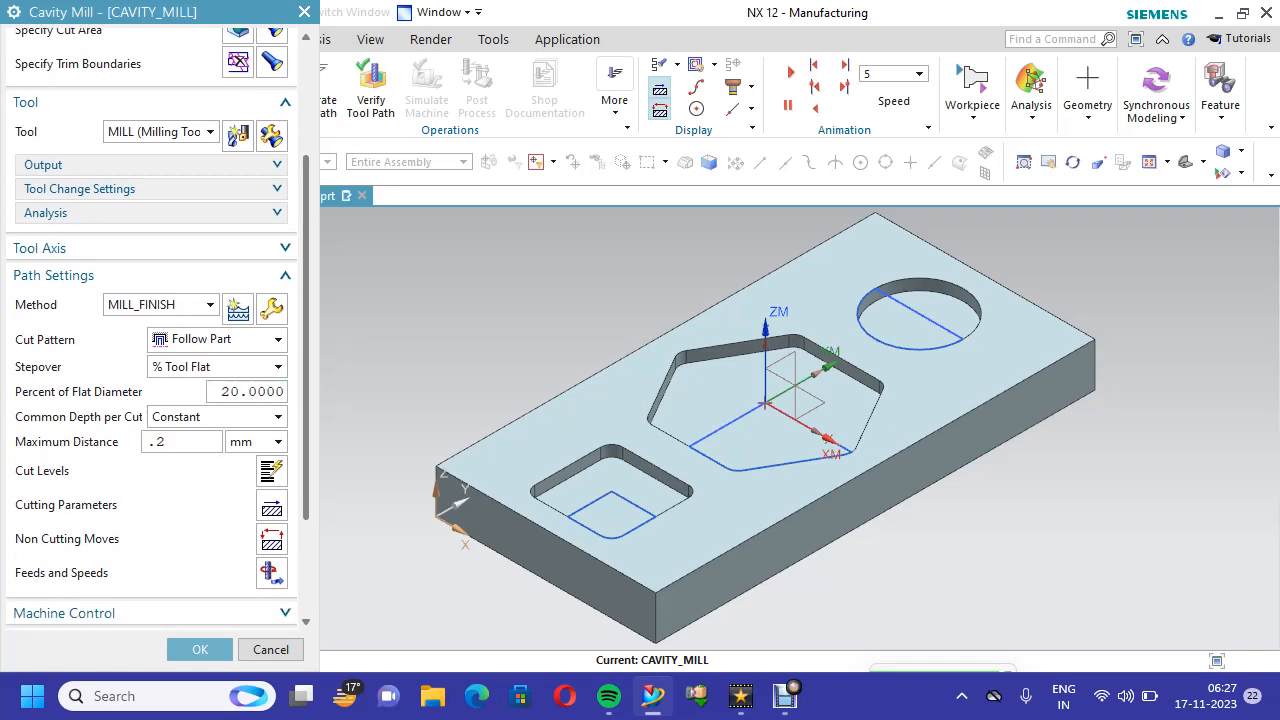
pyautogui.scroll(-3, 155, 330)
pyautogui.click(99, 601)
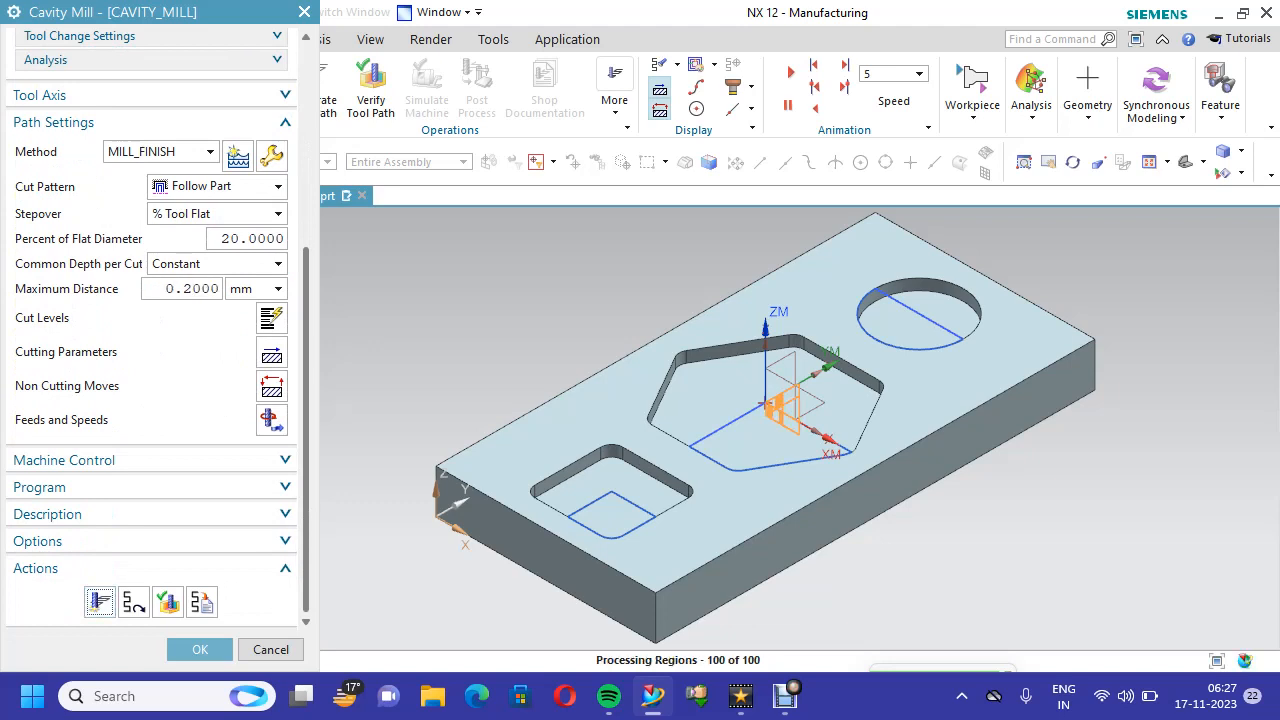
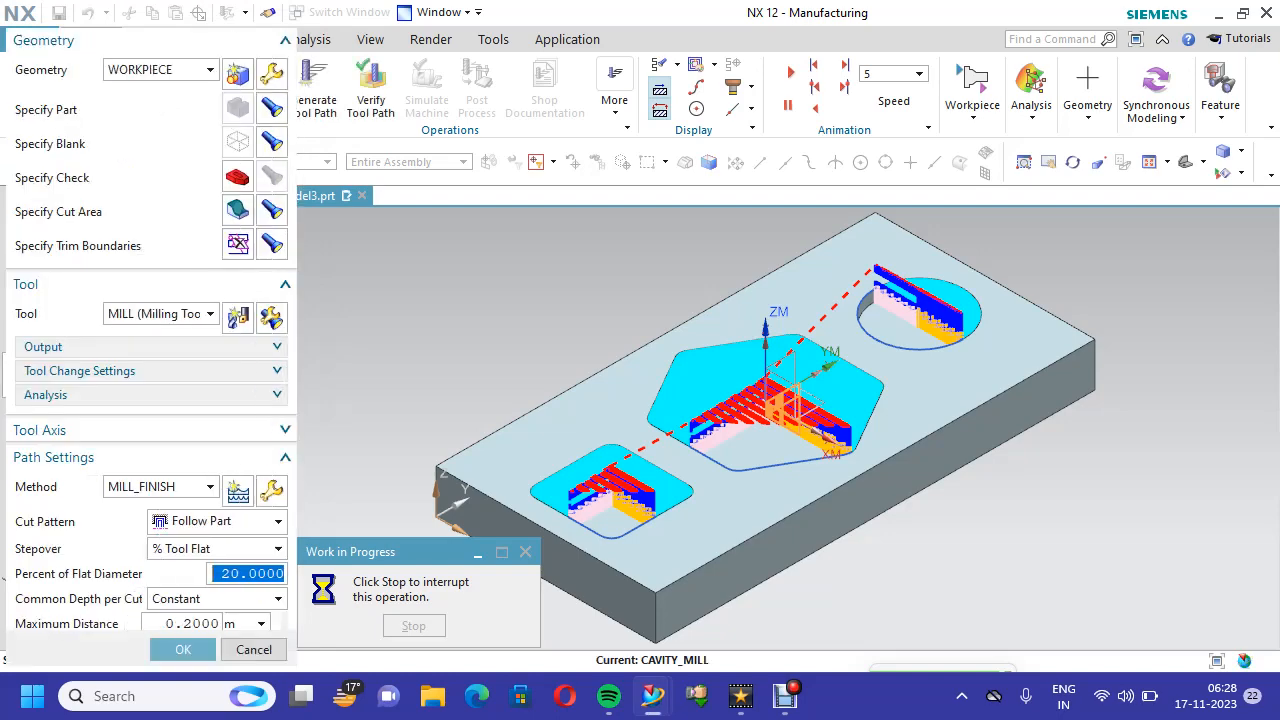
# Accept the regenerated CAVITY_MILL operation and save the part file
pyautogui.moveTo(306, 250); pyautogui.dragTo(306, 453)
pyautogui.click(200, 650)
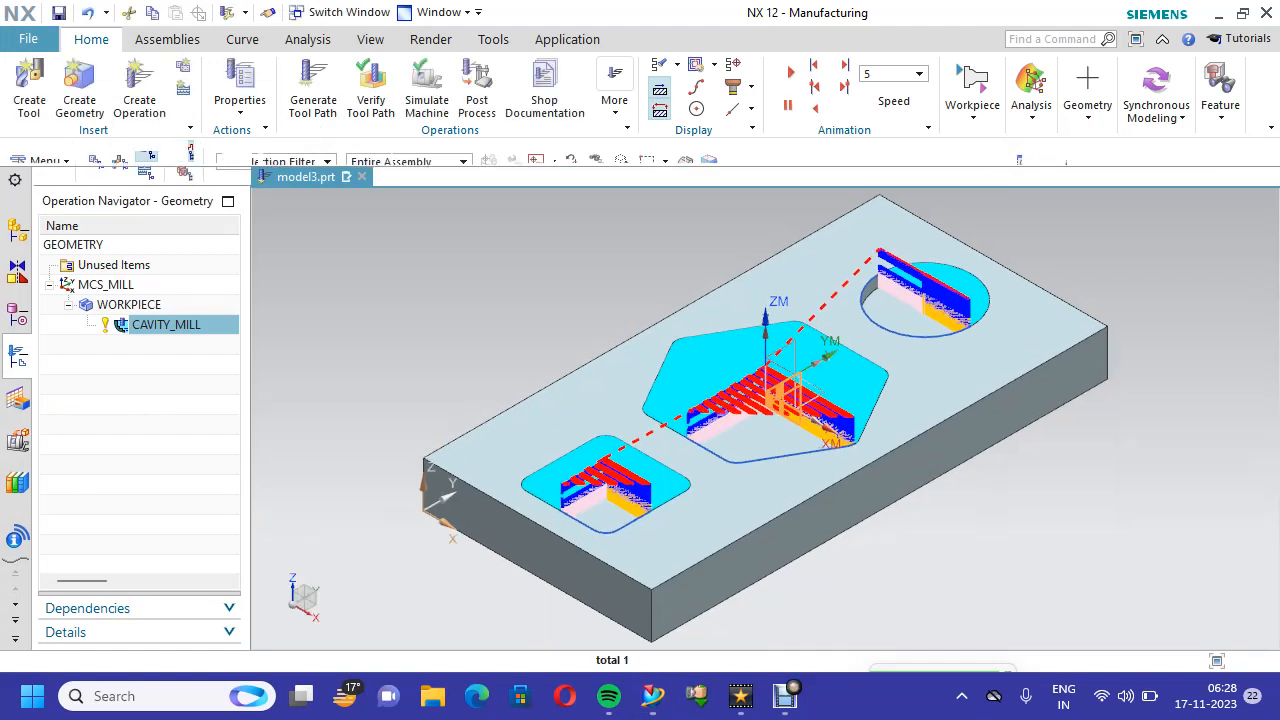
pyautogui.click(59, 13)
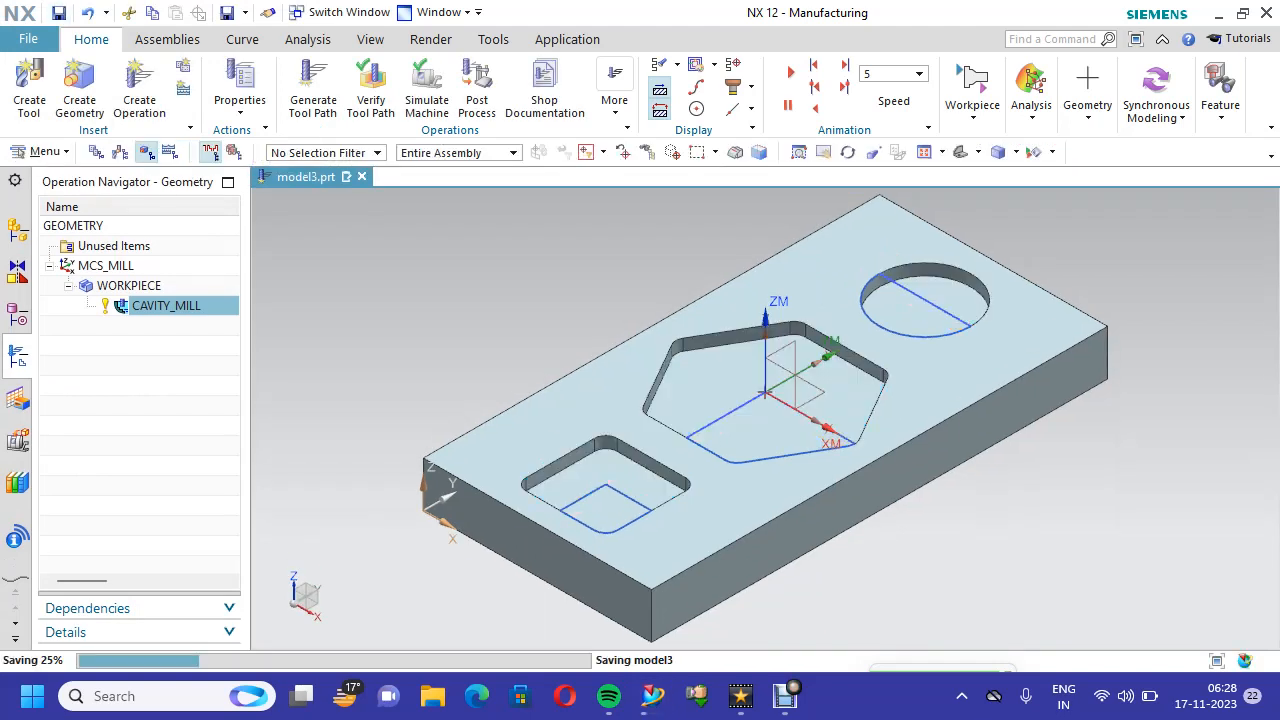
# Verify the CAVITY_MILL tool path by playing its 3D dynamic simulation, inspecting the cutting in the circular pocket up close
pyautogui.rightClick(200, 305)
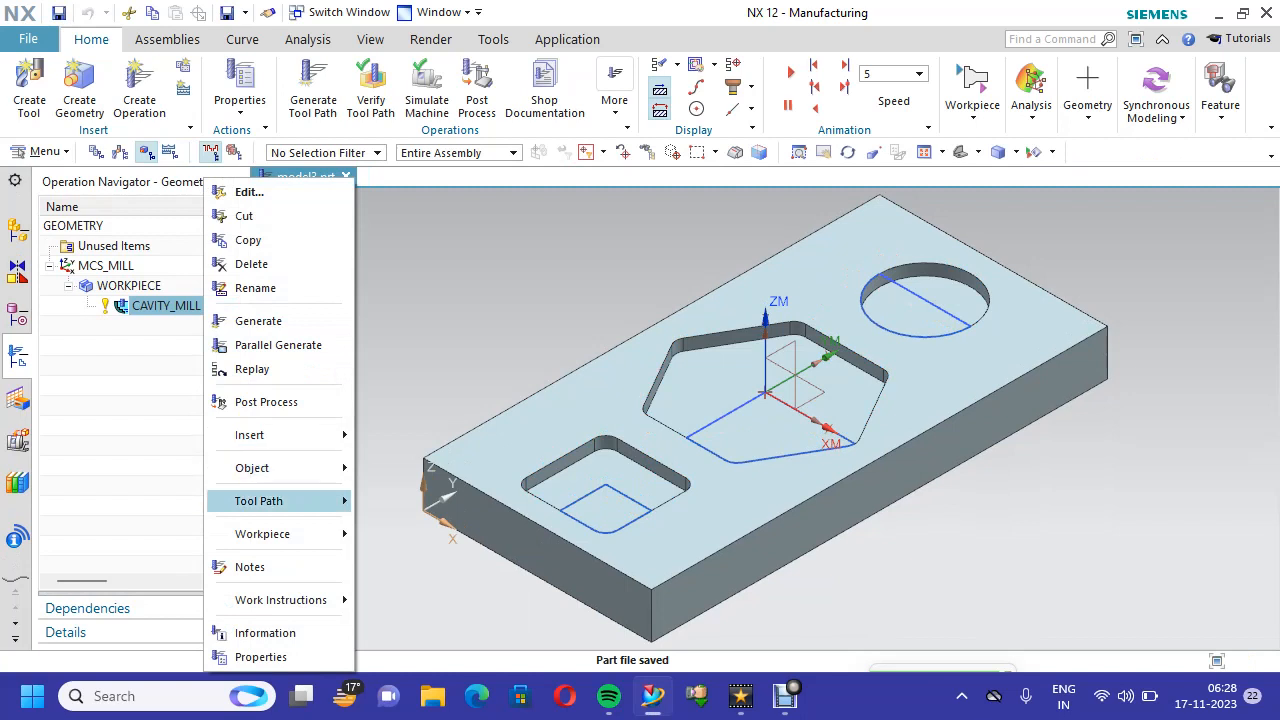
pyautogui.moveTo(290, 500)
pyautogui.click(400, 526)
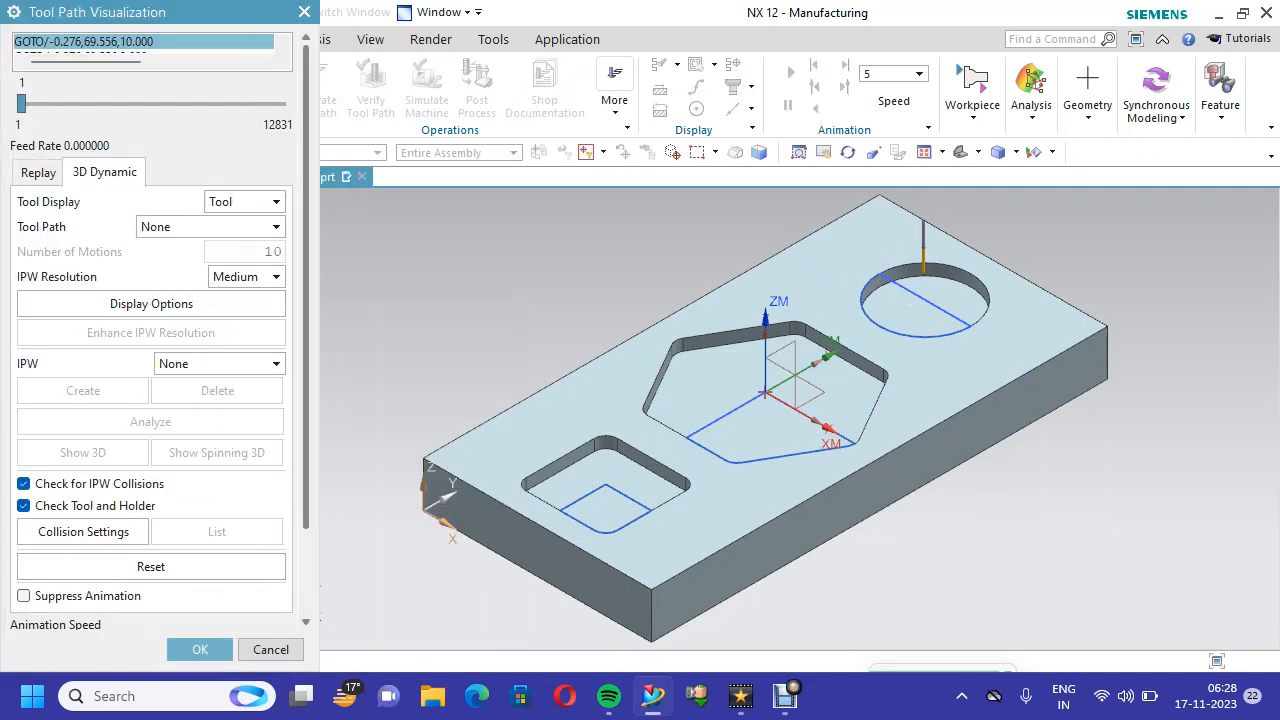
pyautogui.scroll(-2, 150, 330)
pyautogui.click(151, 609)
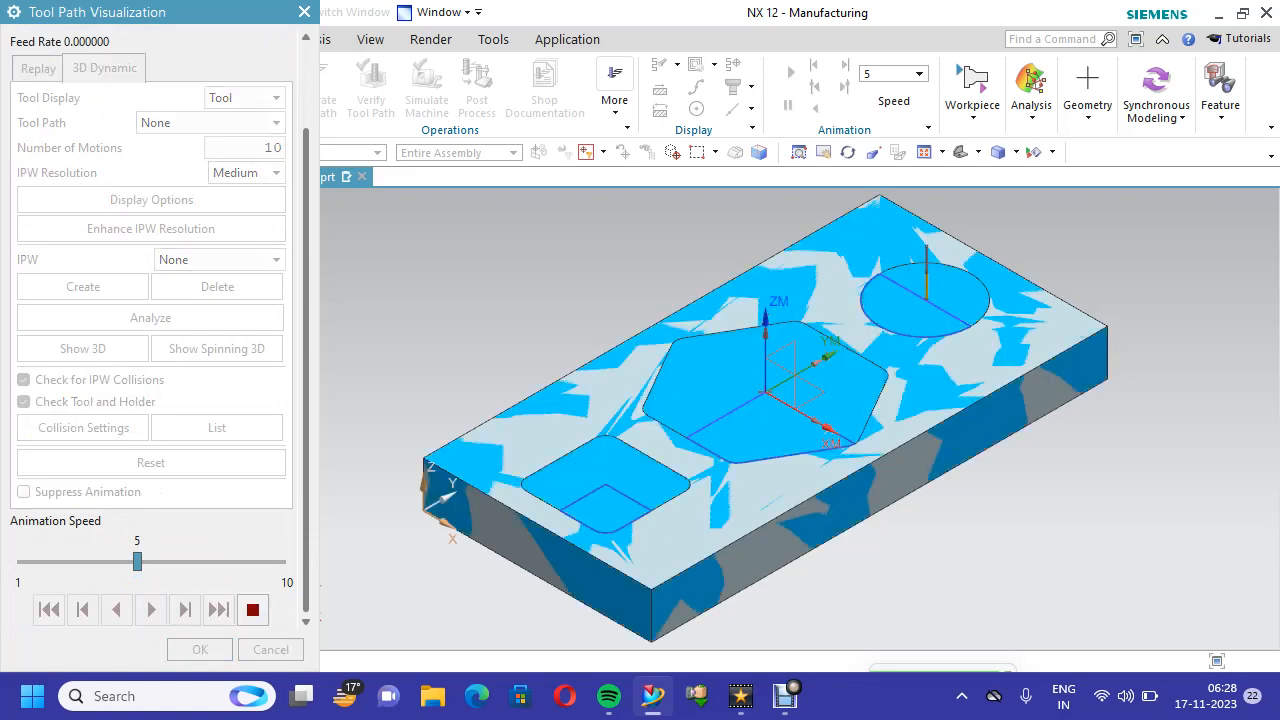
pyautogui.scroll(6, 925, 300)
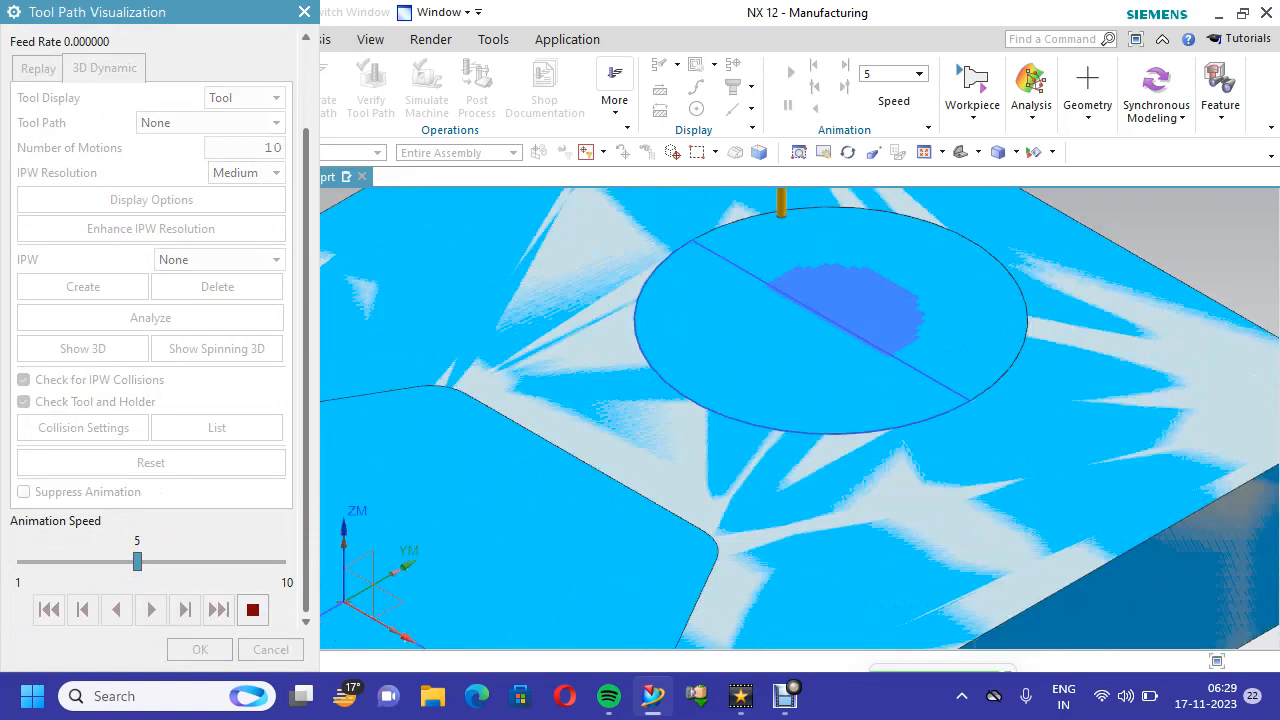
pyautogui.scroll(-6, 971, 283)
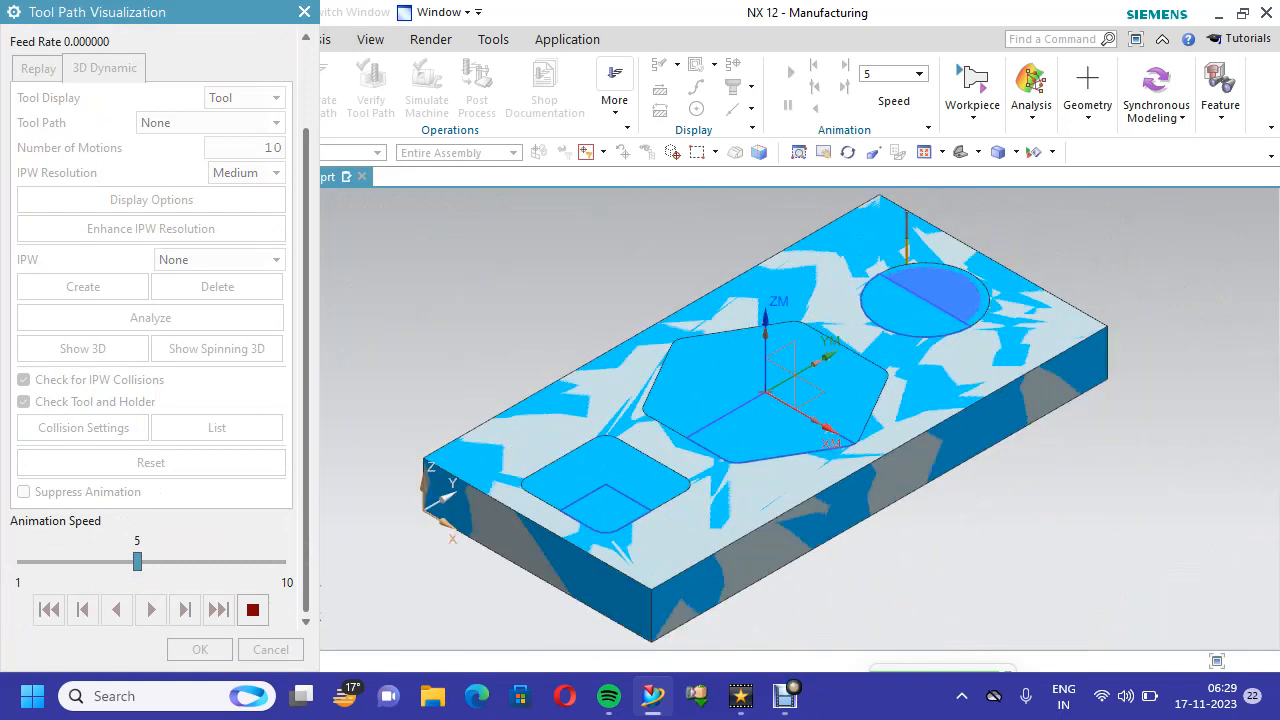
# Raise the simulation's animation speed stepwise to 10, let it run to the end and close the visualization
pyautogui.click(166, 562)
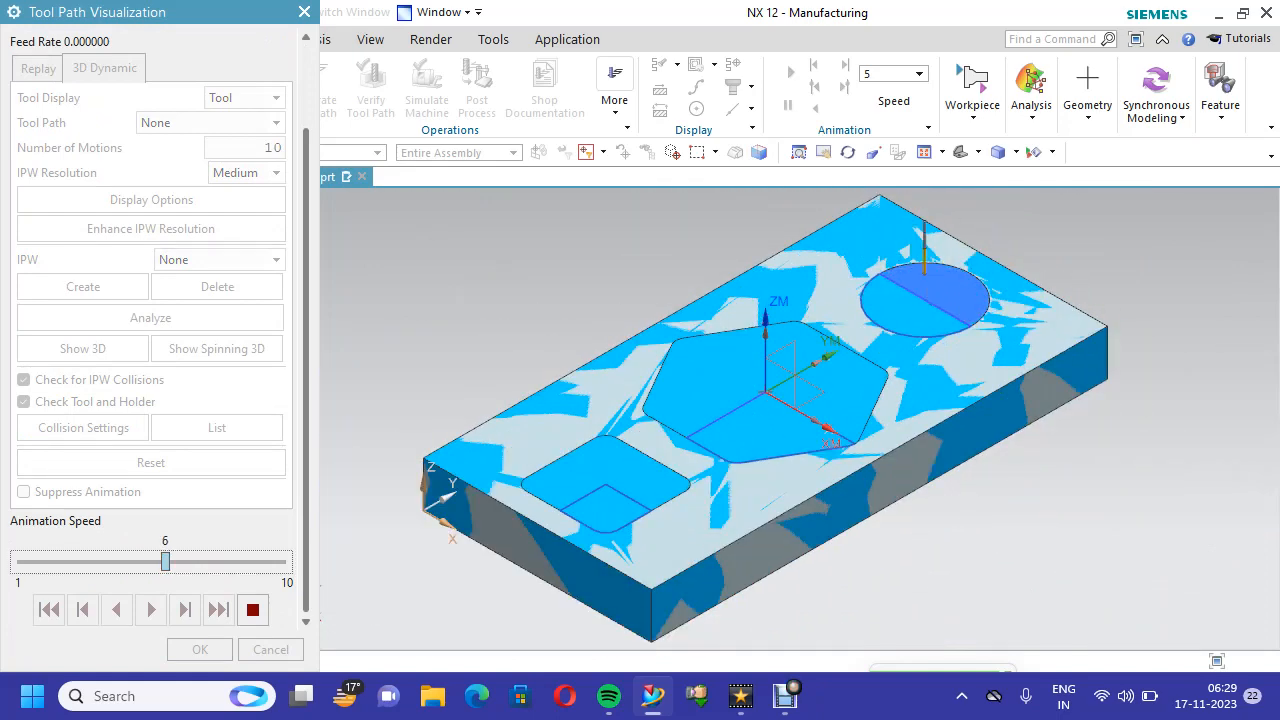
pyautogui.press('Right')
pyautogui.press('Right')
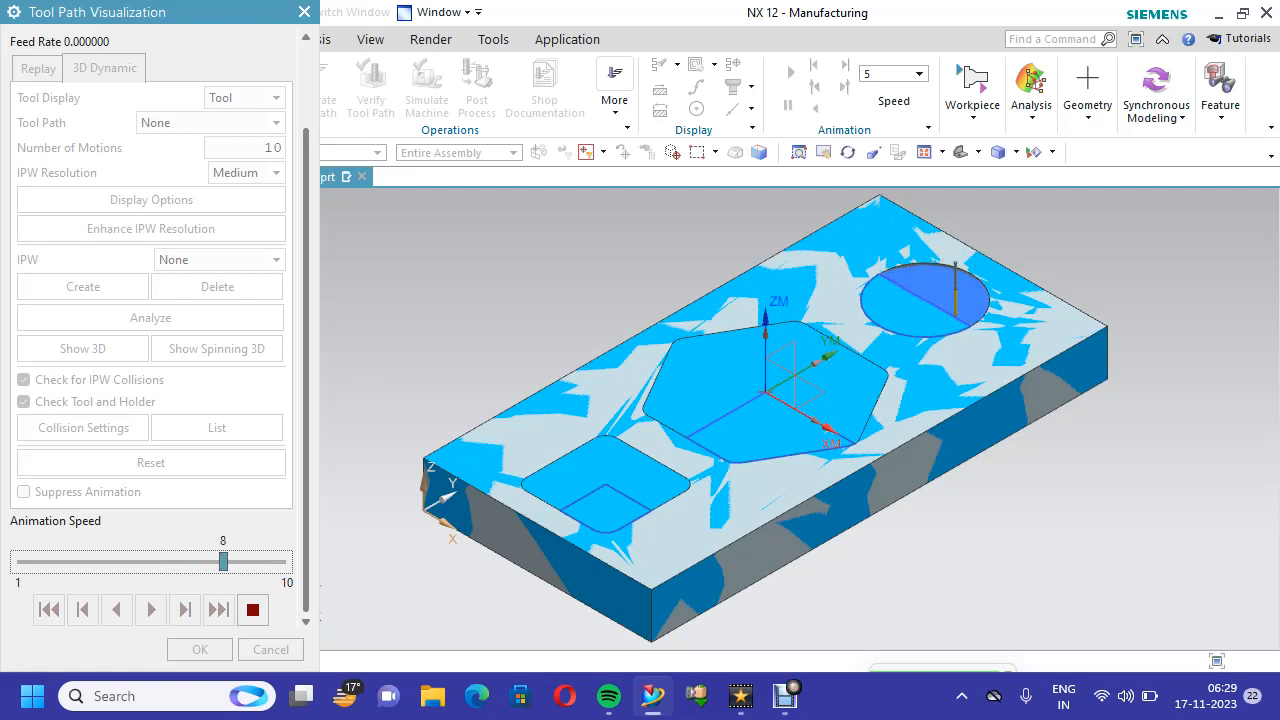
pyautogui.press('Right')
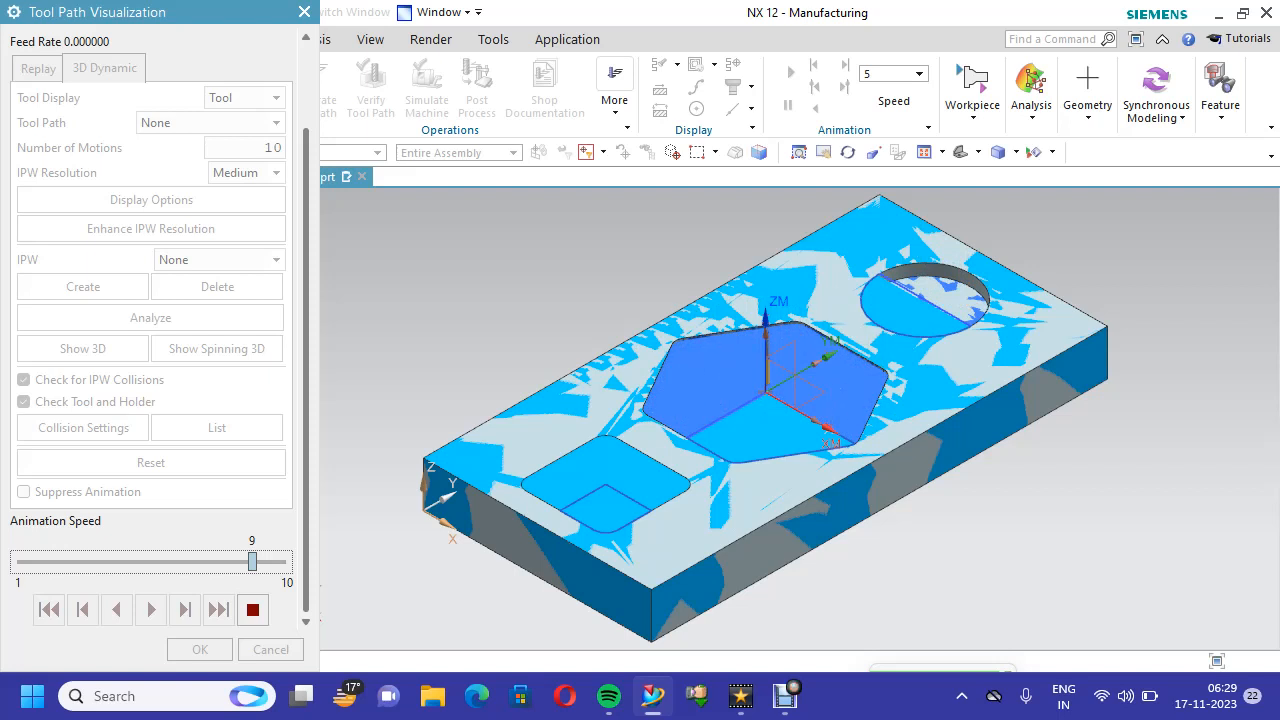
pyautogui.click(281, 562)
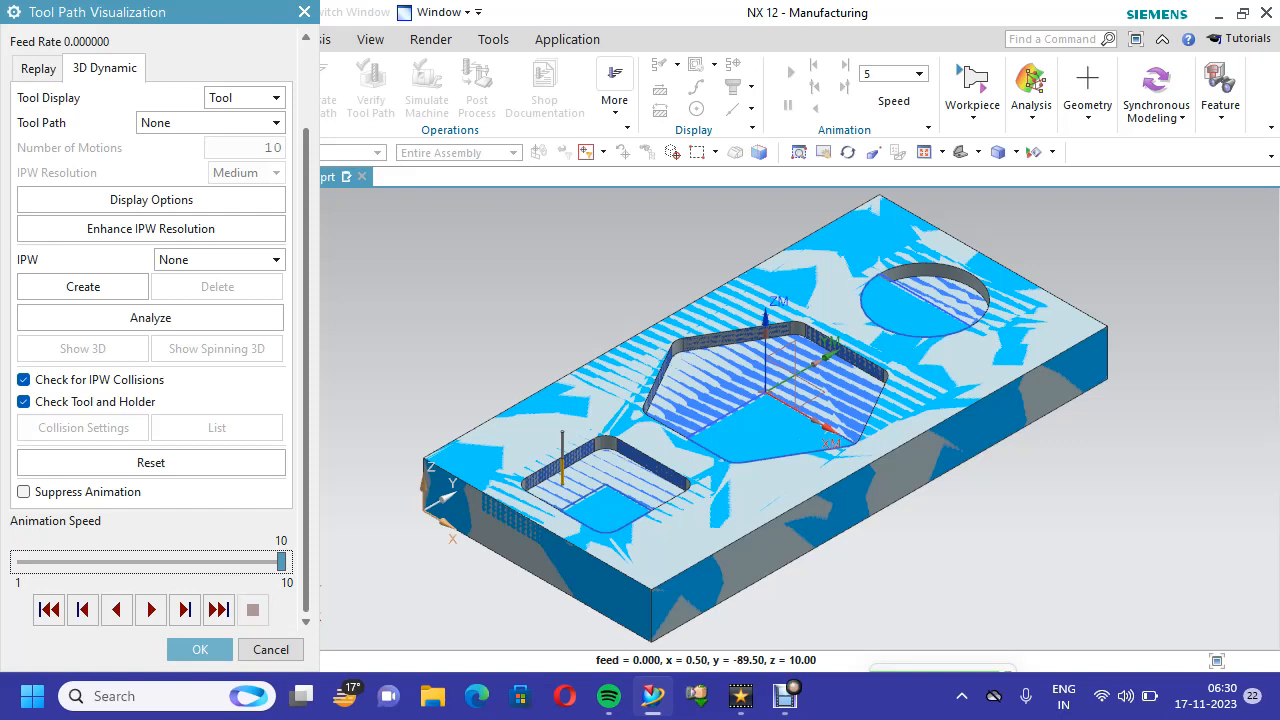
pyautogui.click(200, 649)
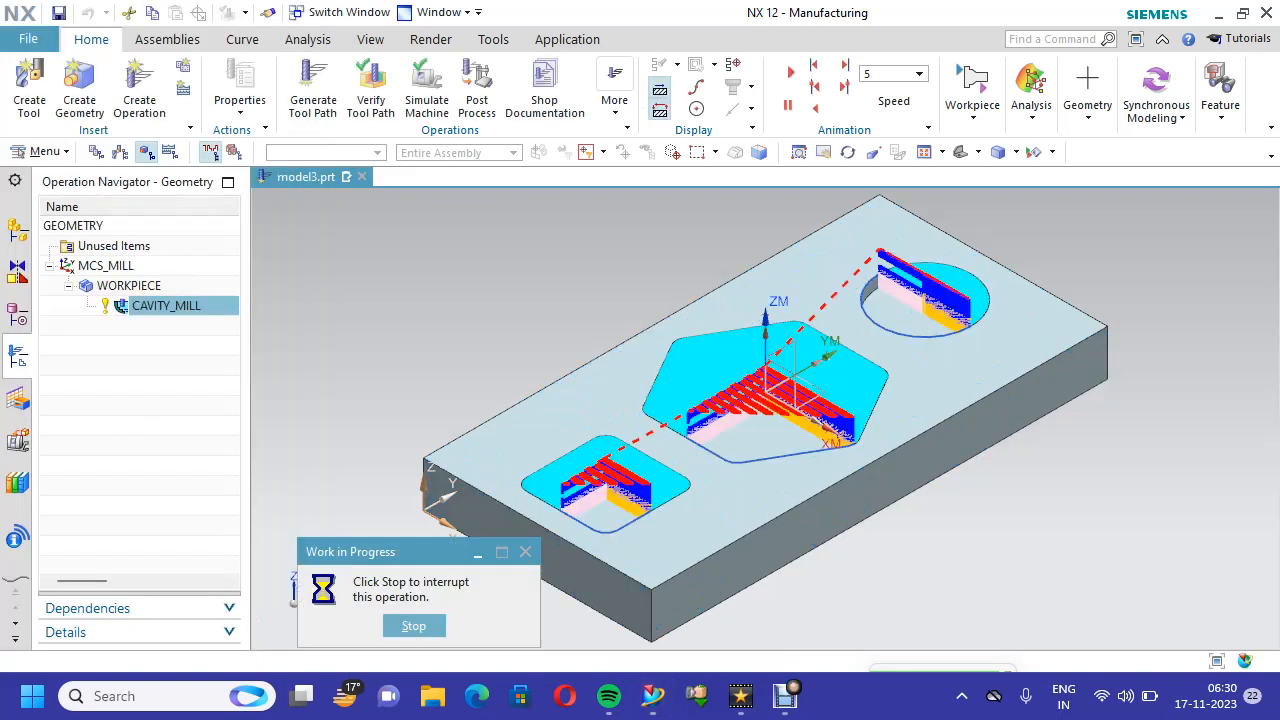
# Reopen the CAVITY_MILL operation's trim boundaries and set the square pocket's boundary to be trimmed on the outside
pyautogui.rightClick(224, 306)
pyautogui.click(268, 191)
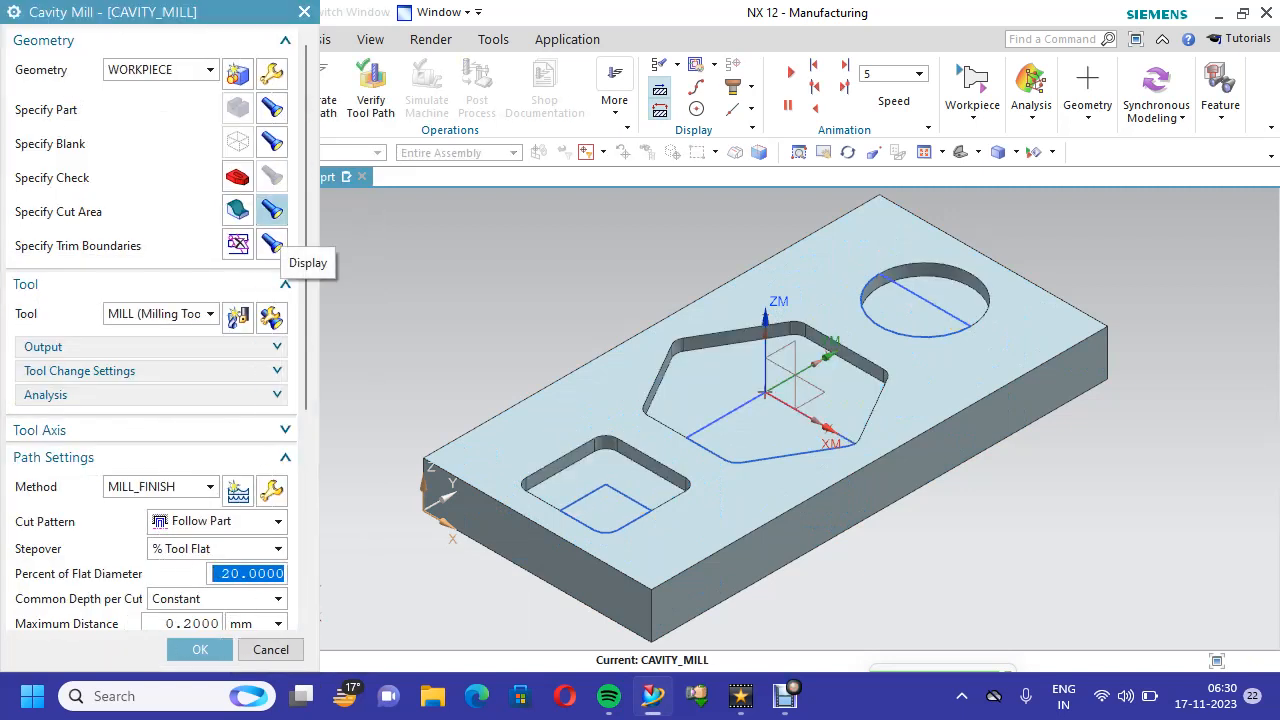
pyautogui.click(237, 245)
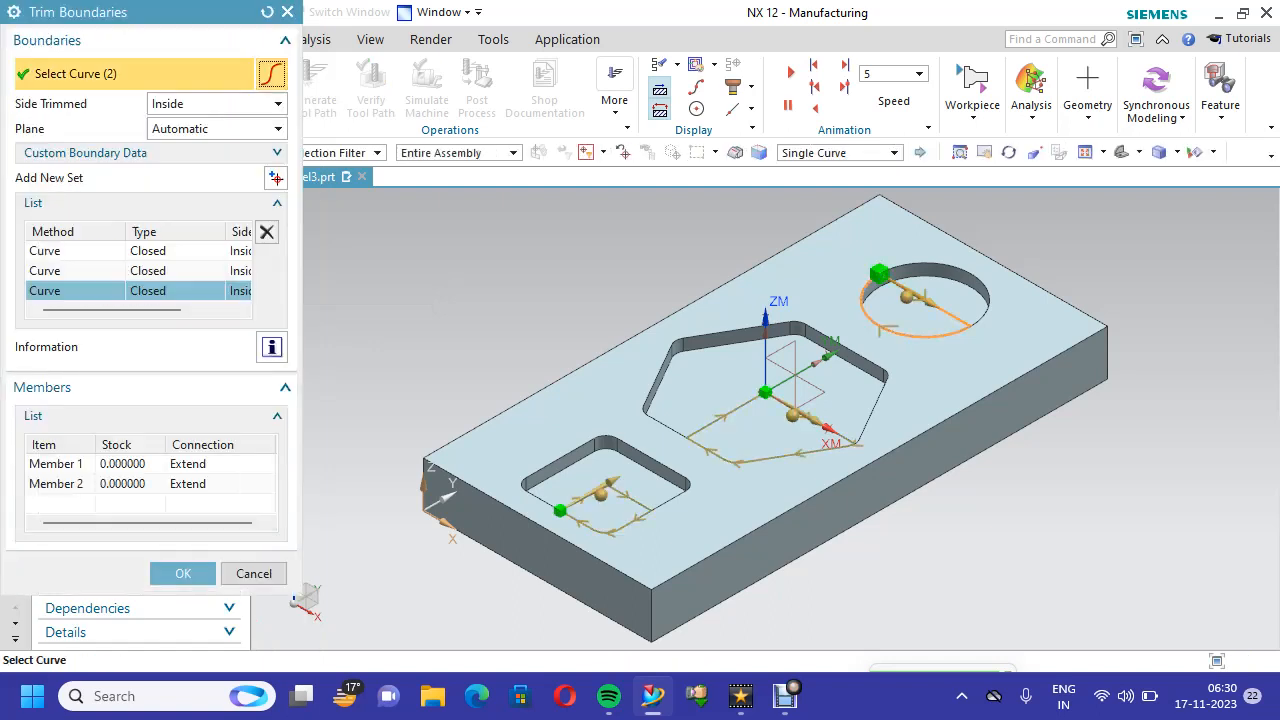
pyautogui.click(76, 251)
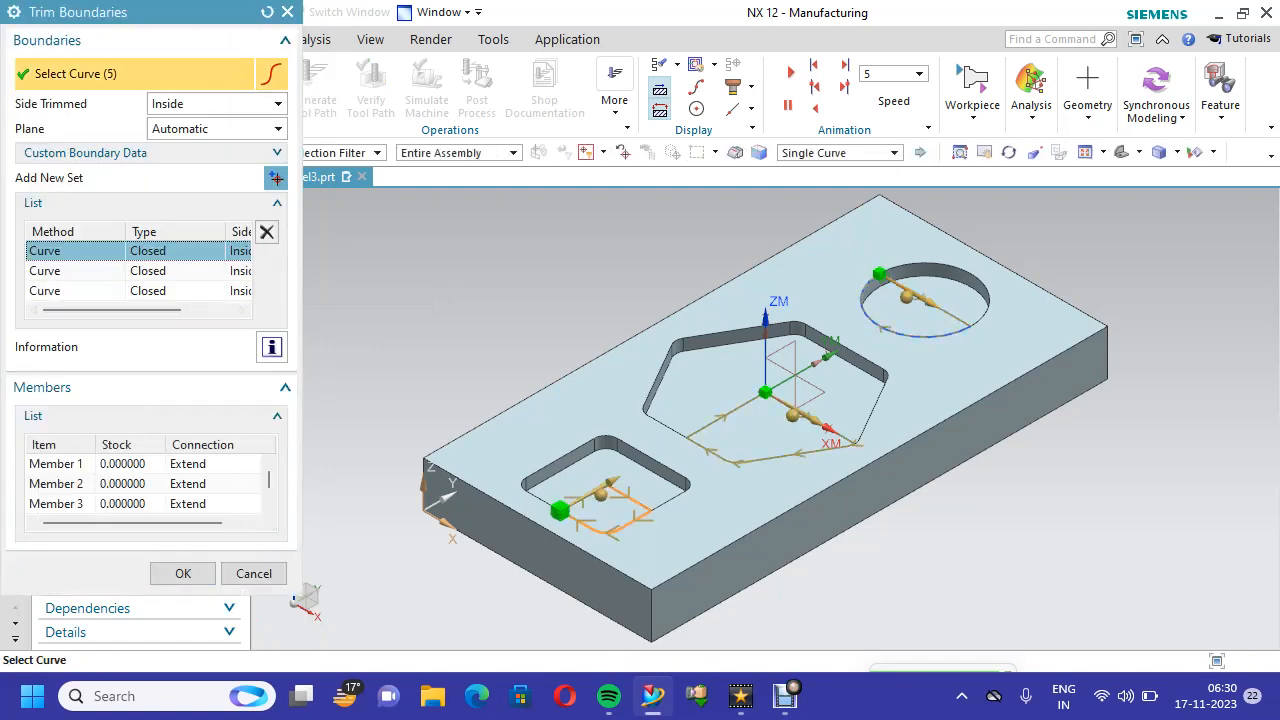
pyautogui.click(217, 103)
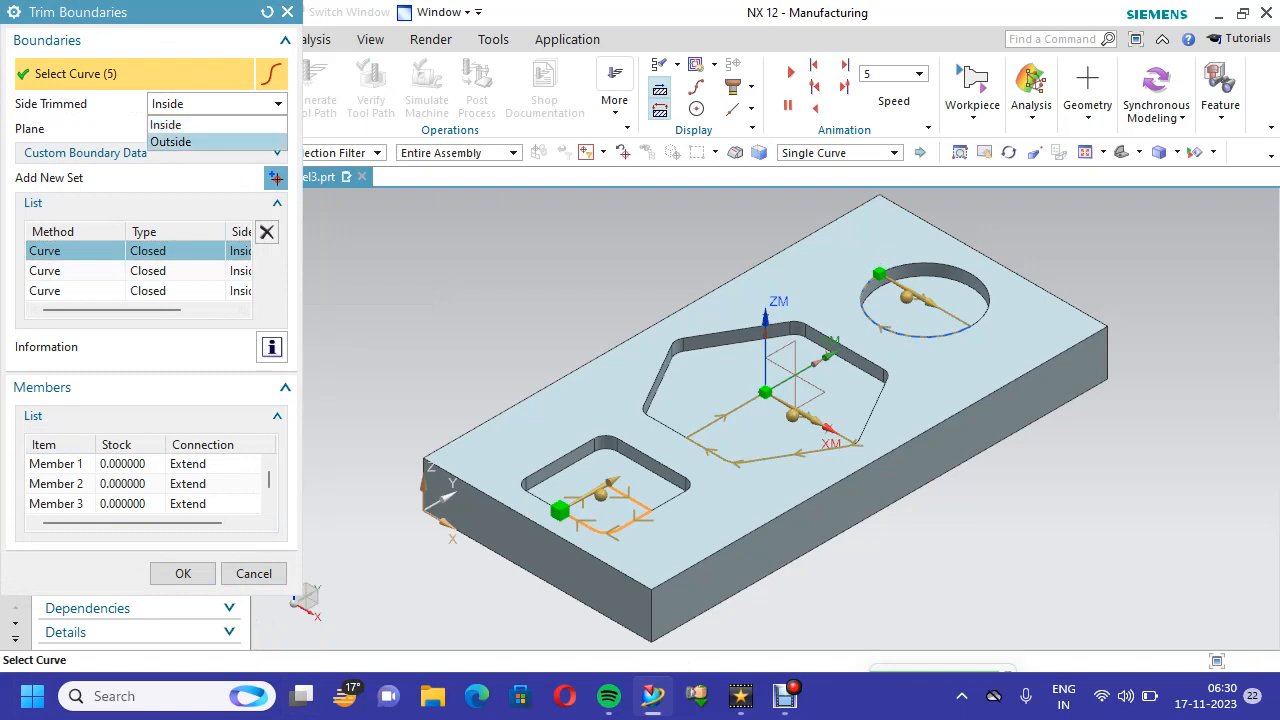
pyautogui.click(170, 141)
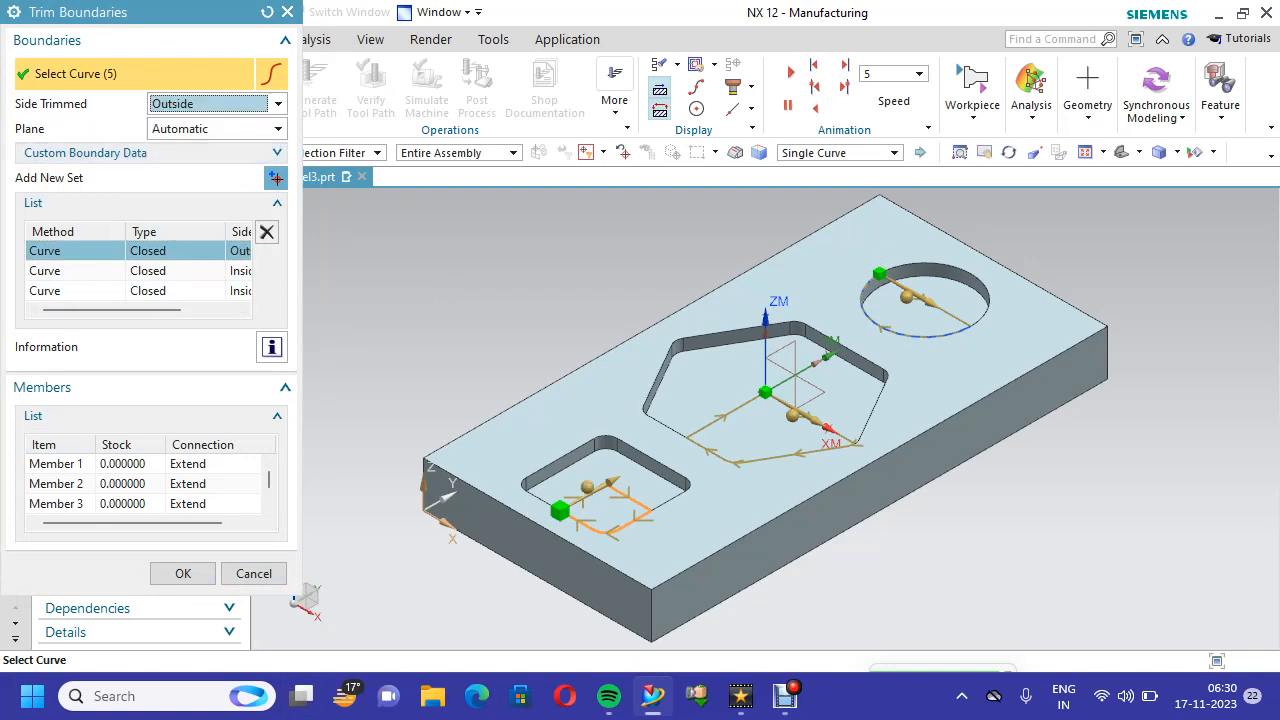
# Set the trimmed side of the polygonal pocket's boundary to Outside
pyautogui.click(148, 271)
pyautogui.click(217, 103)
pyautogui.click(170, 141)
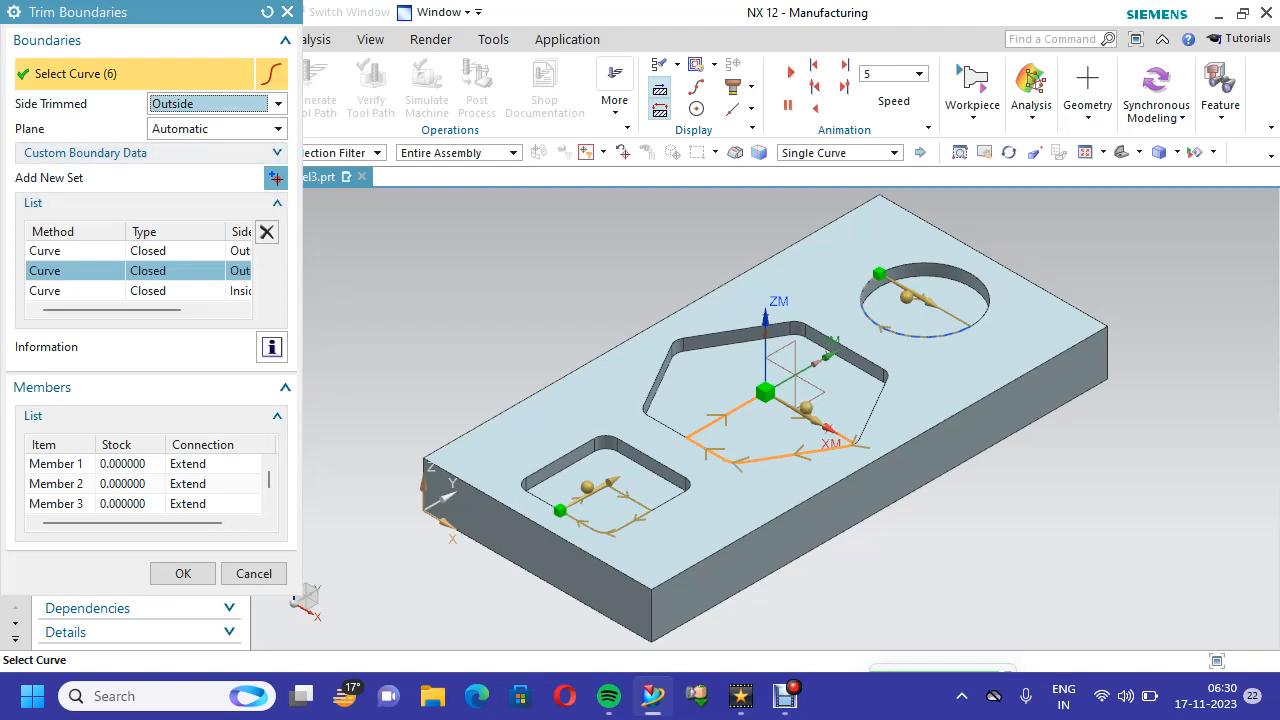
# Set the trimmed side of the circular pocket's boundary to Outside and accept the trim boundaries
pyautogui.click(148, 291)
pyautogui.click(217, 103)
pyautogui.click(170, 141)
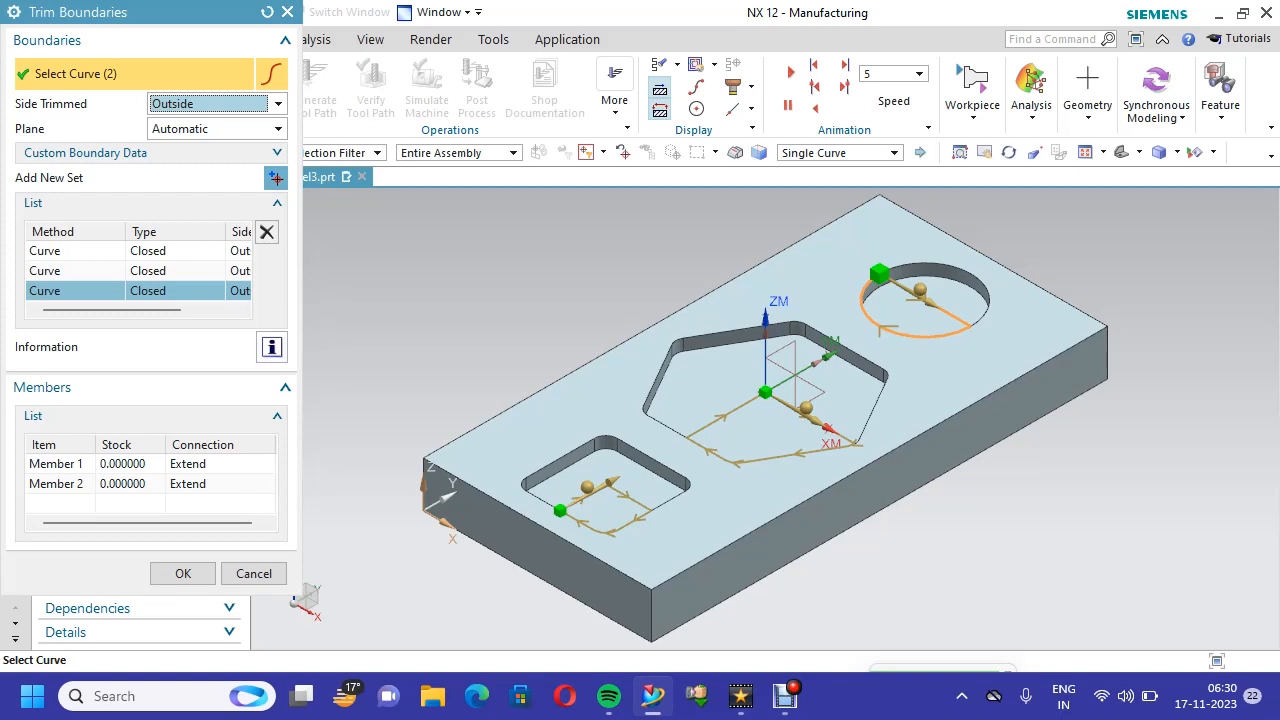
pyautogui.click(183, 573)
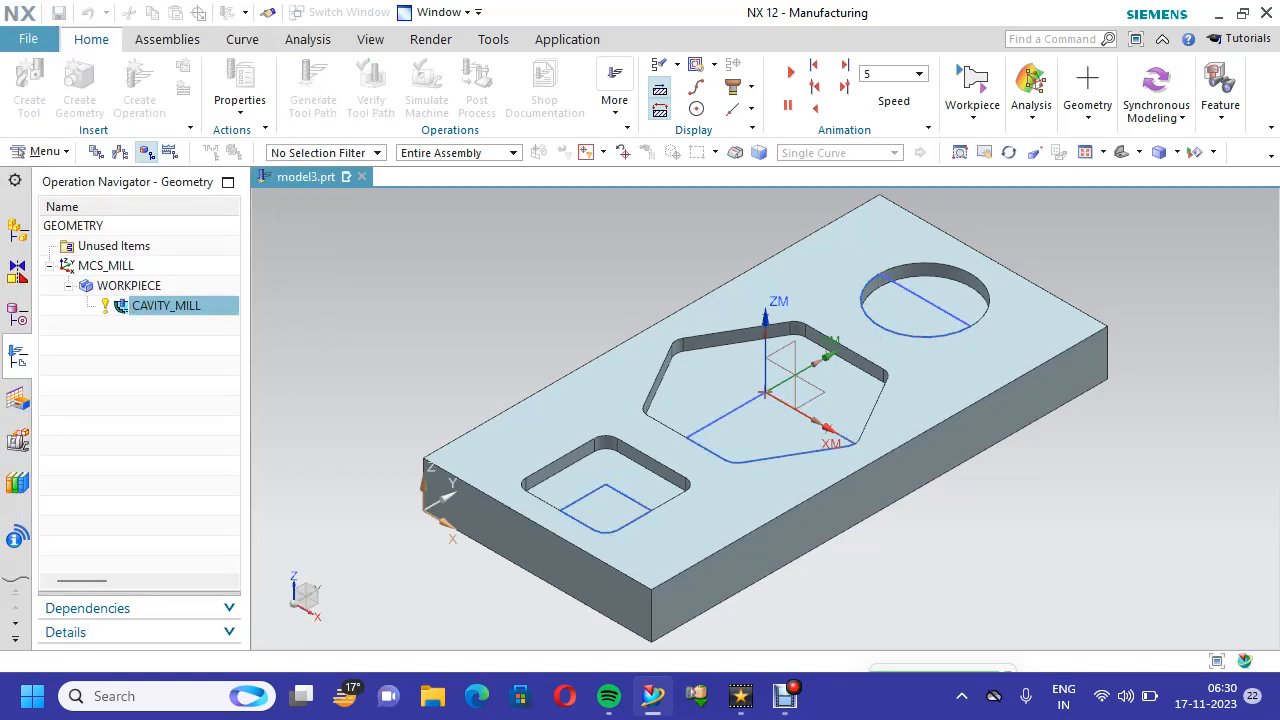
# Regenerate the CAVITY_MILL tool path, accept the operation and save the part
pyautogui.scroll(-5, 150, 400)
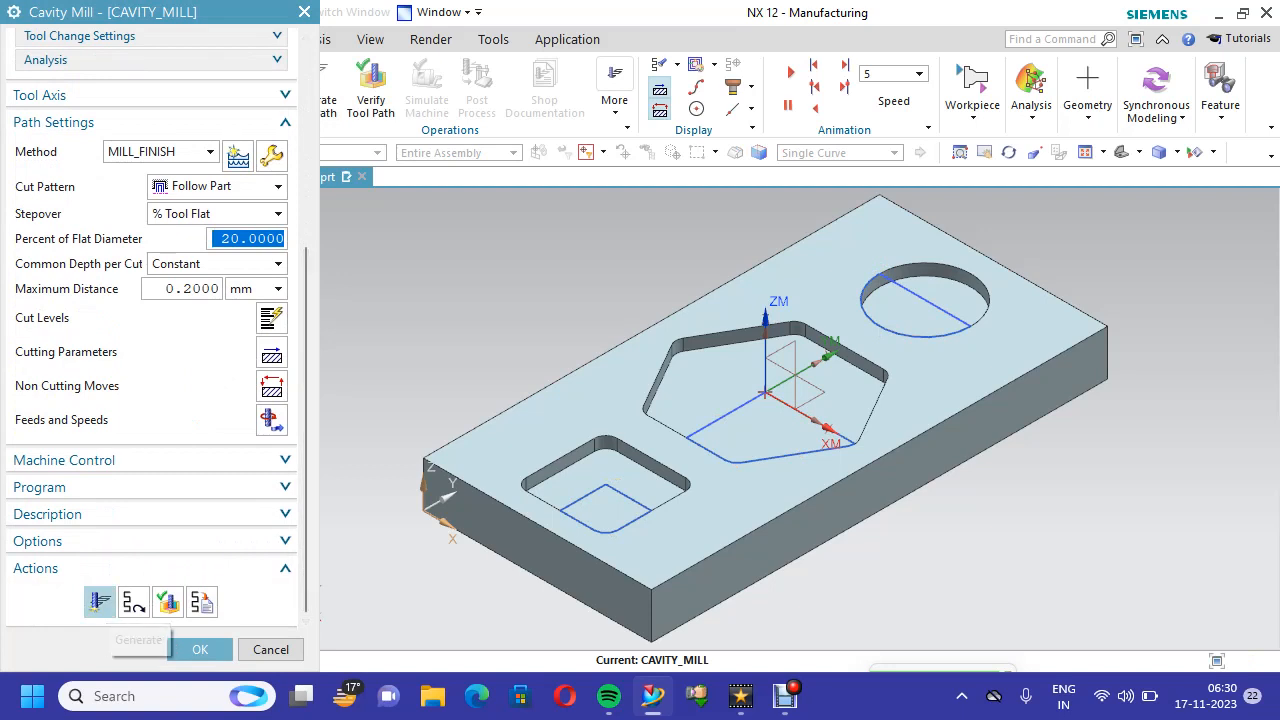
pyautogui.click(100, 601)
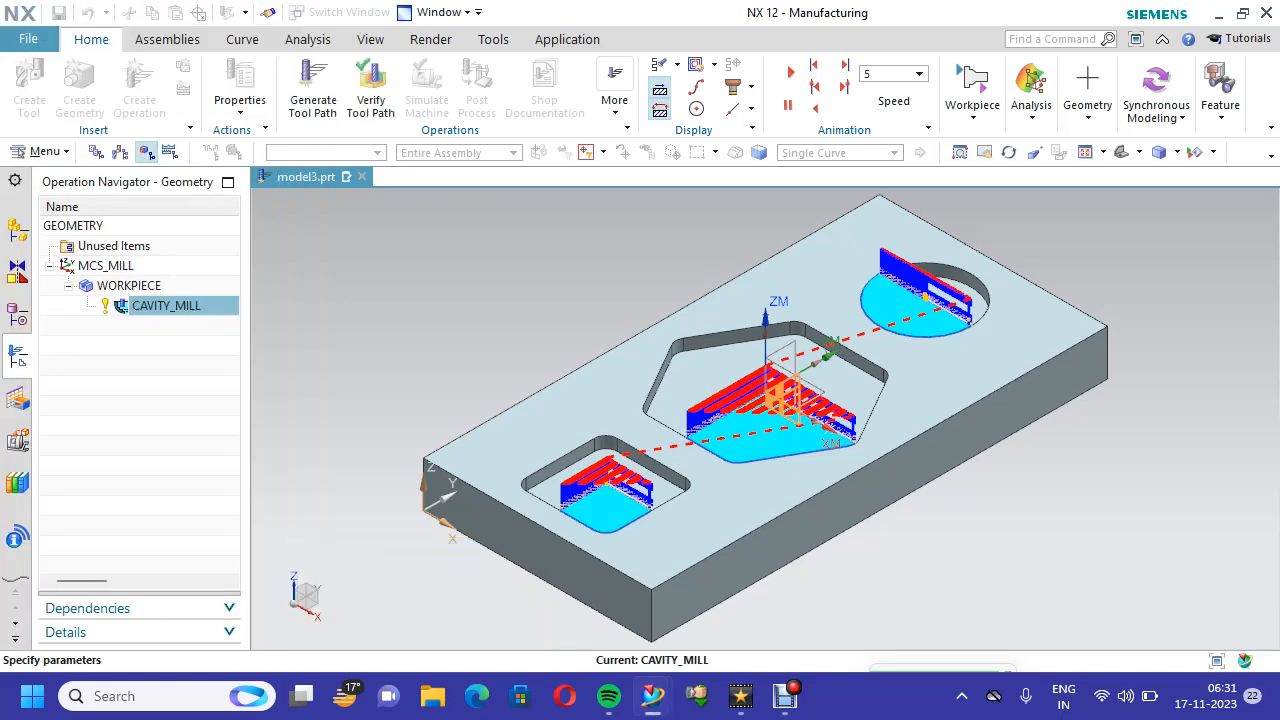
pyautogui.click(199, 650)
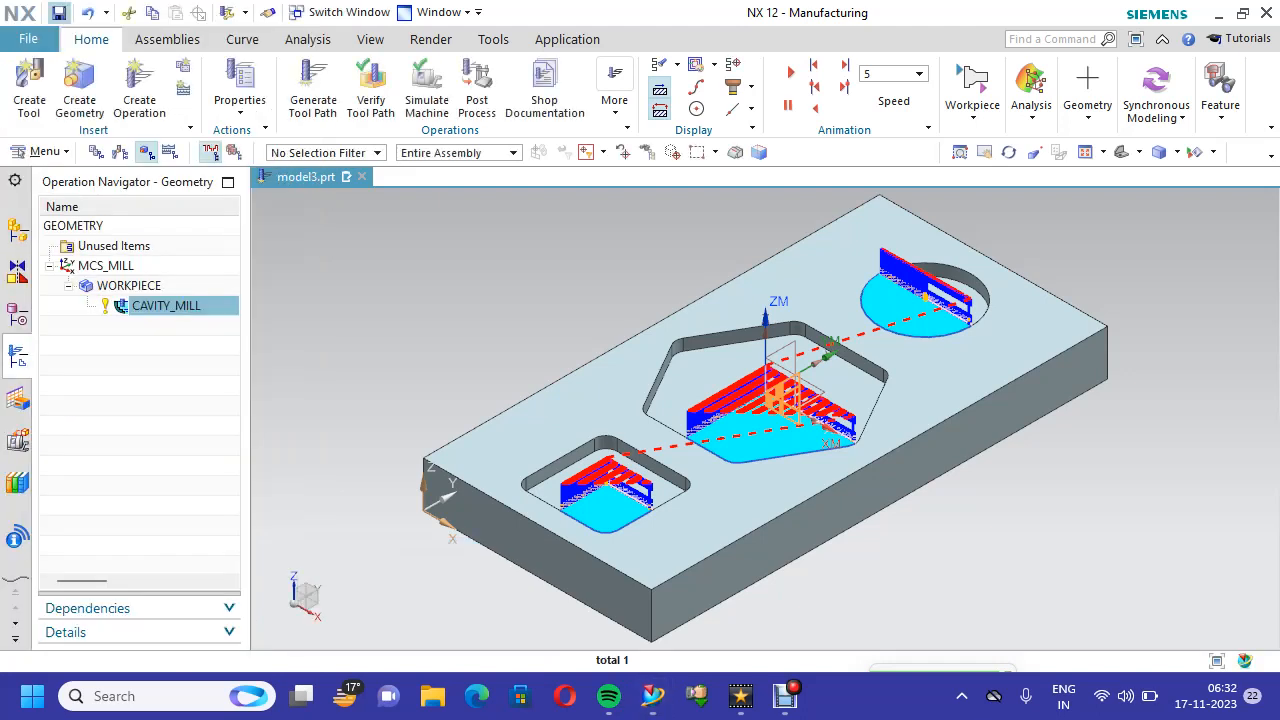
pyautogui.click(59, 12)
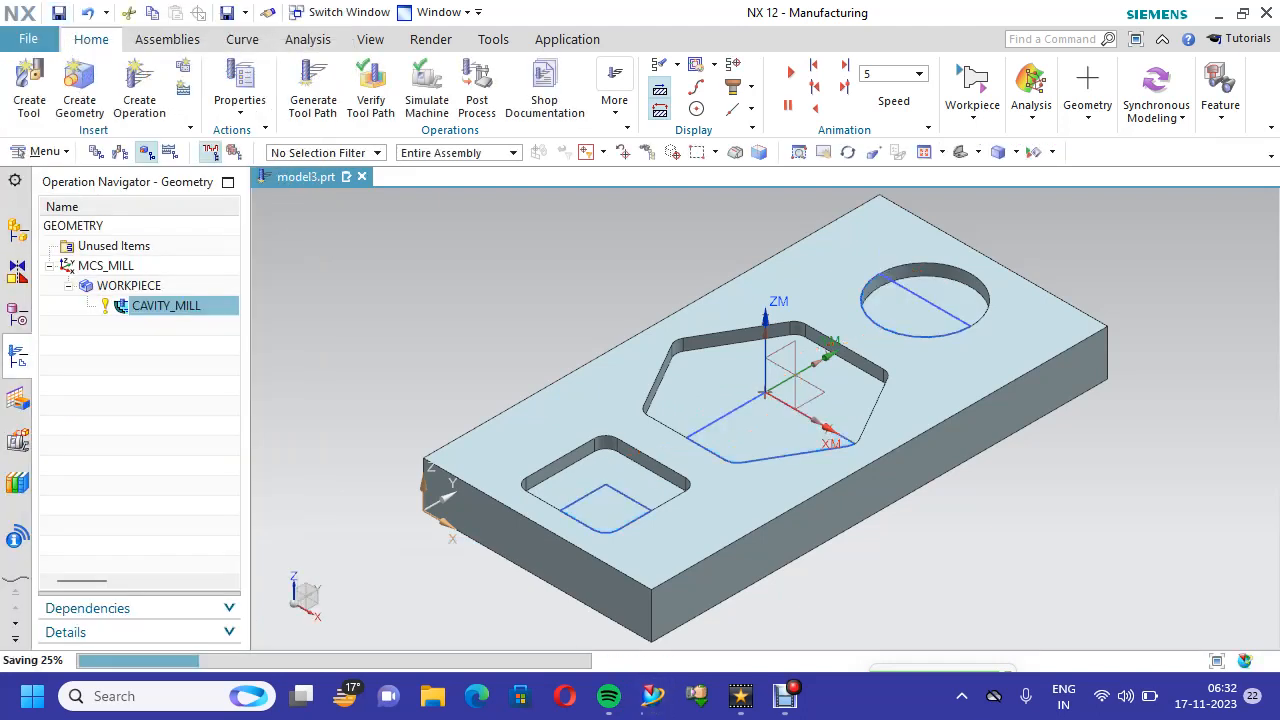
# Verify the CAVITY_MILL tool path by playing its 3D dynamic simulation at animation speed 8
pyautogui.rightClick(165, 305)
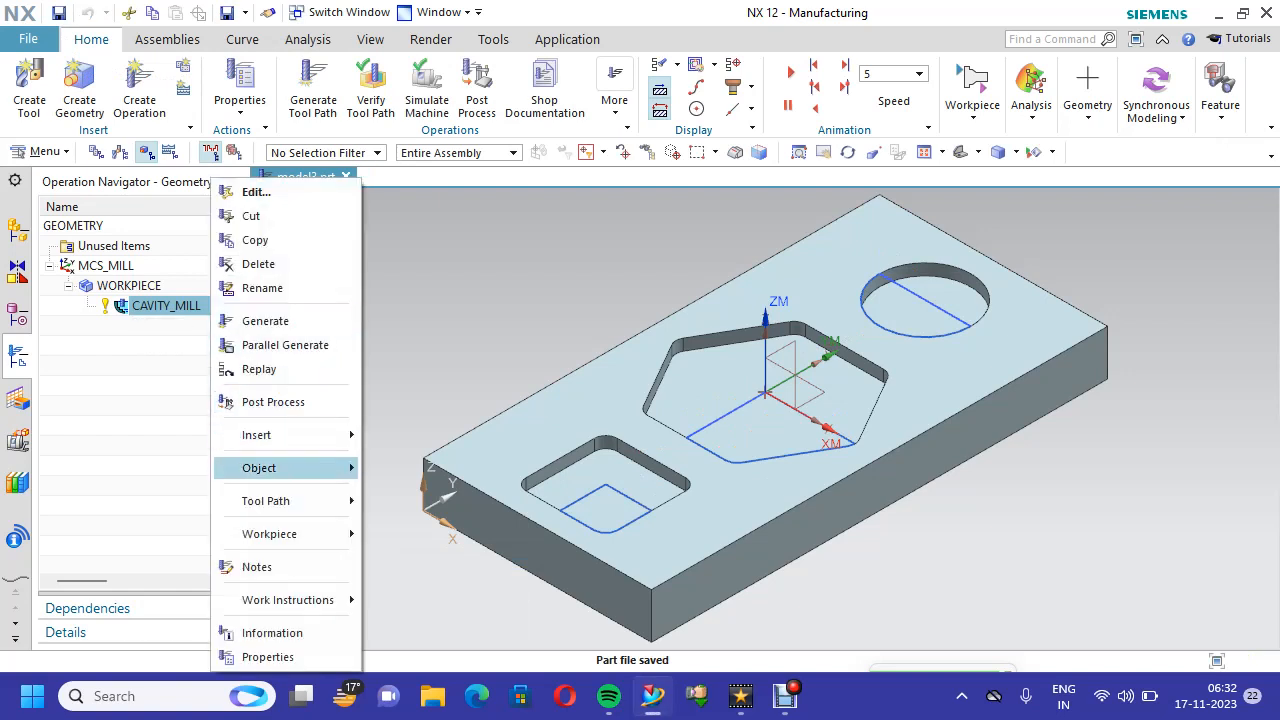
pyautogui.moveTo(280, 500)
pyautogui.click(400, 528)
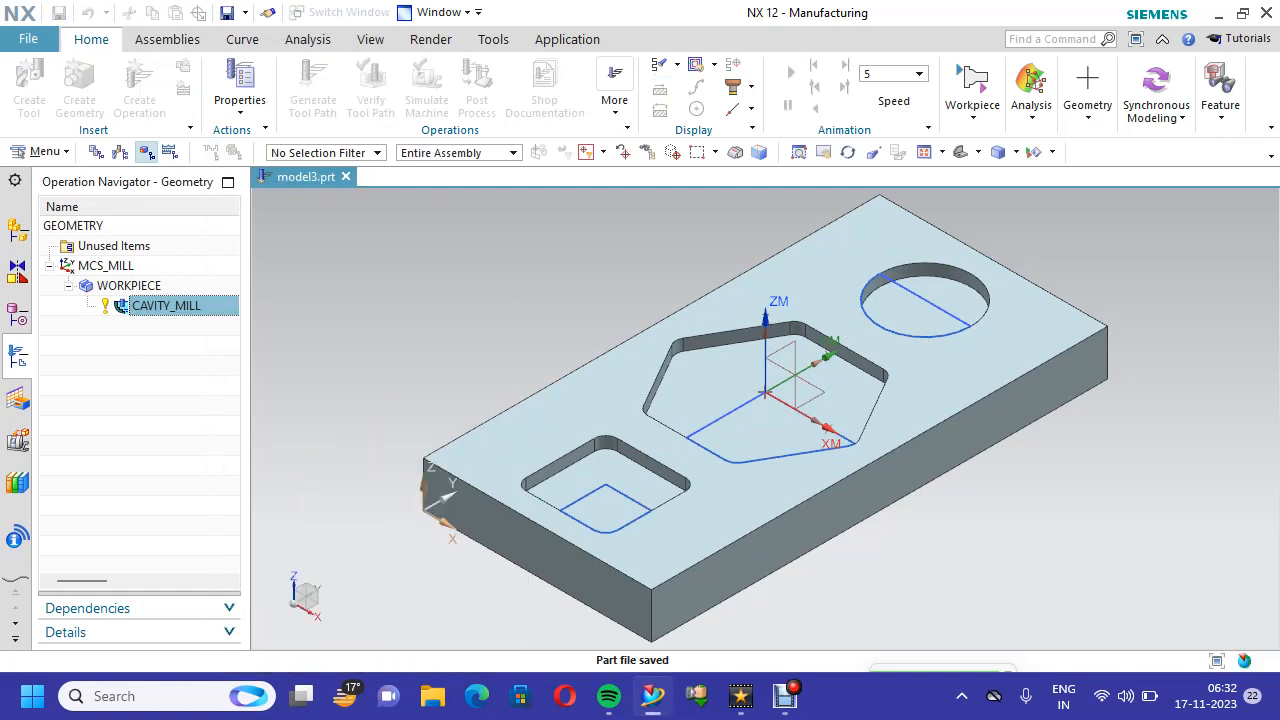
pyautogui.scroll(-3, 150, 400)
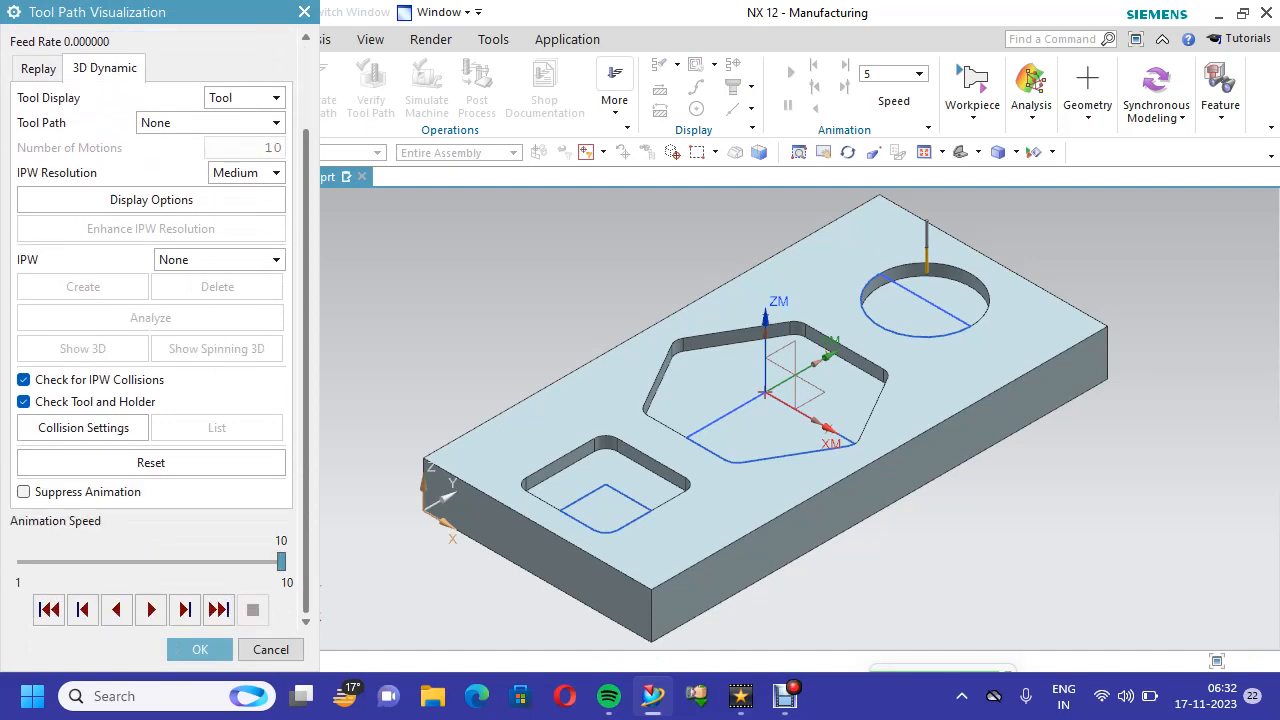
pyautogui.moveTo(281, 562); pyautogui.dragTo(223, 562)
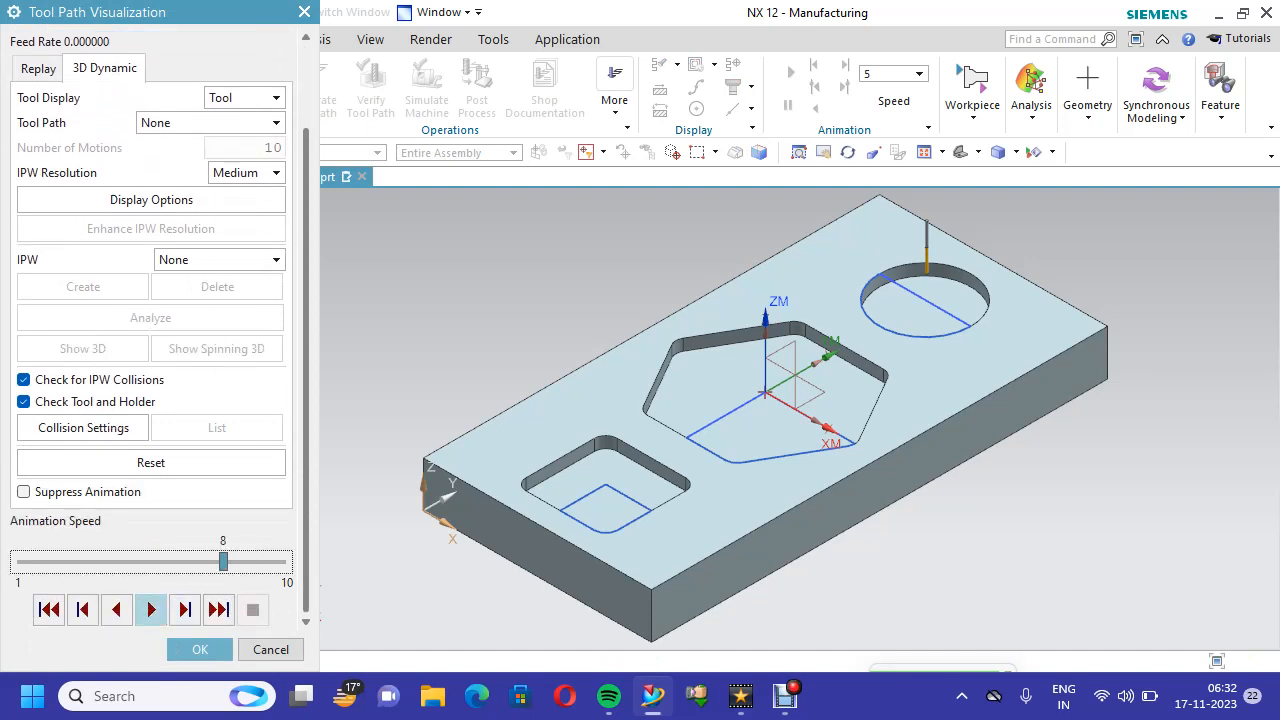
pyautogui.click(151, 609)
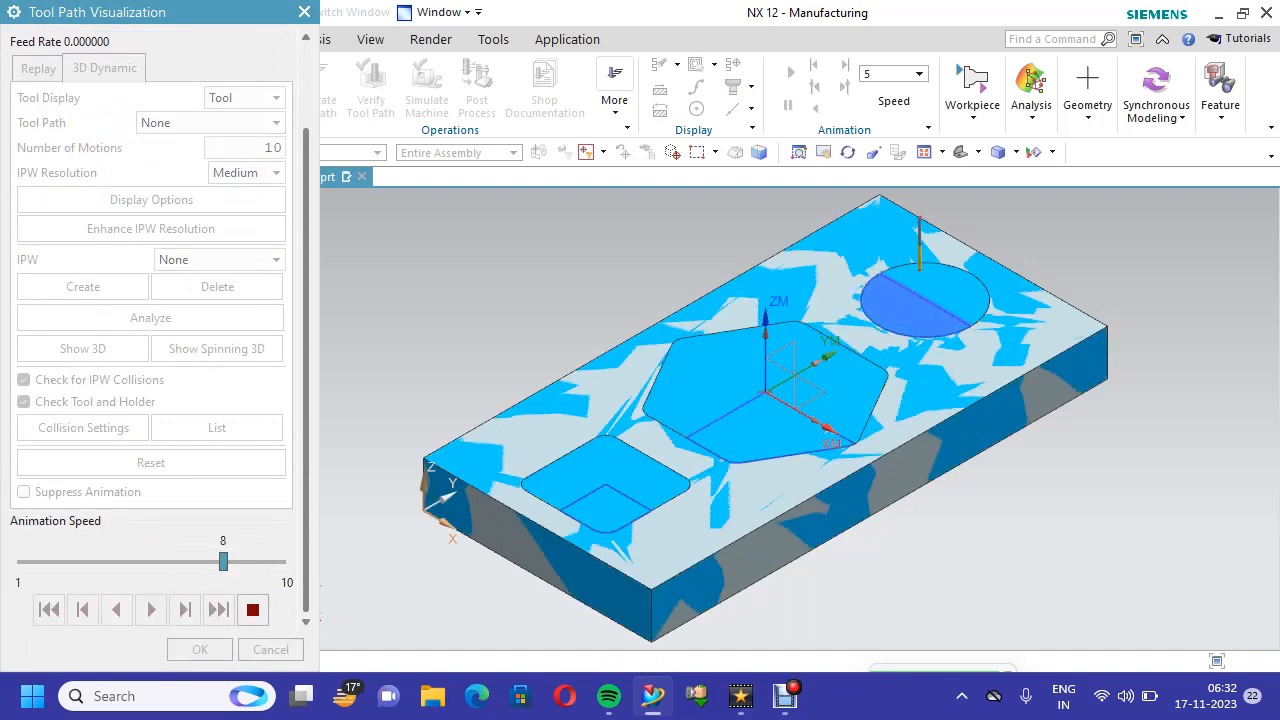
pyautogui.scroll(2, 949, 411)
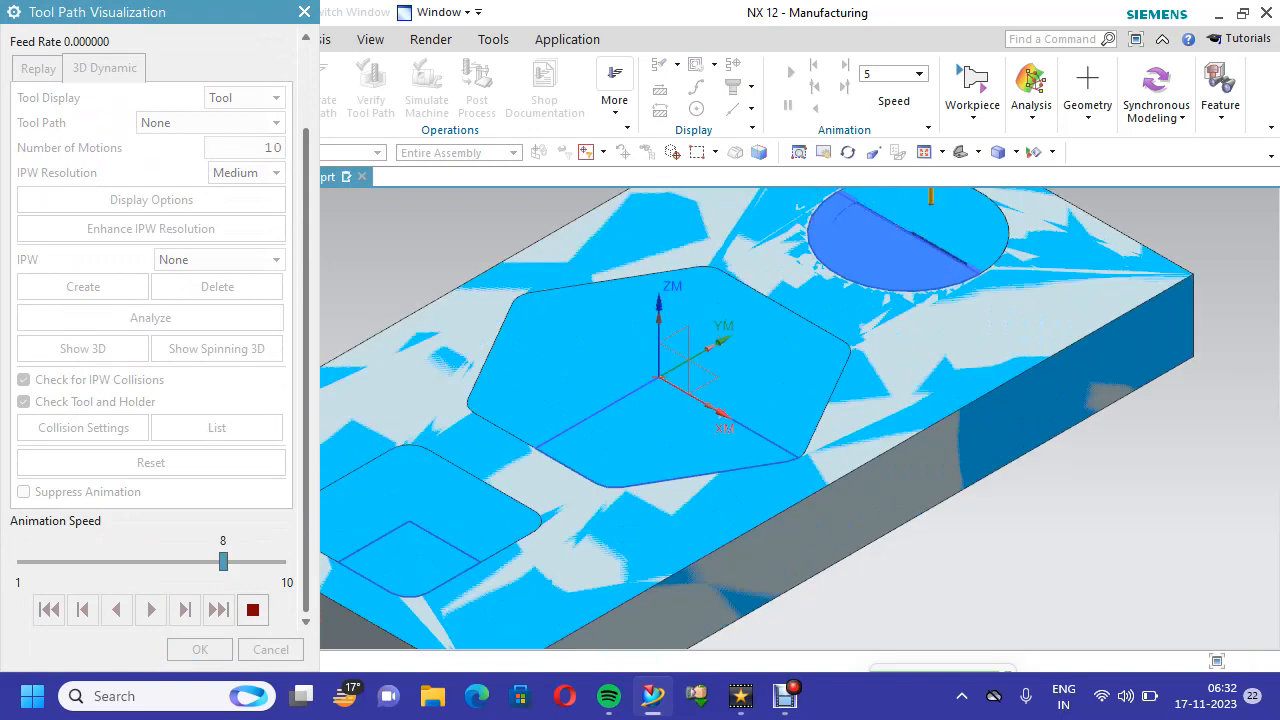
pyautogui.scroll(-1, 955, 408)
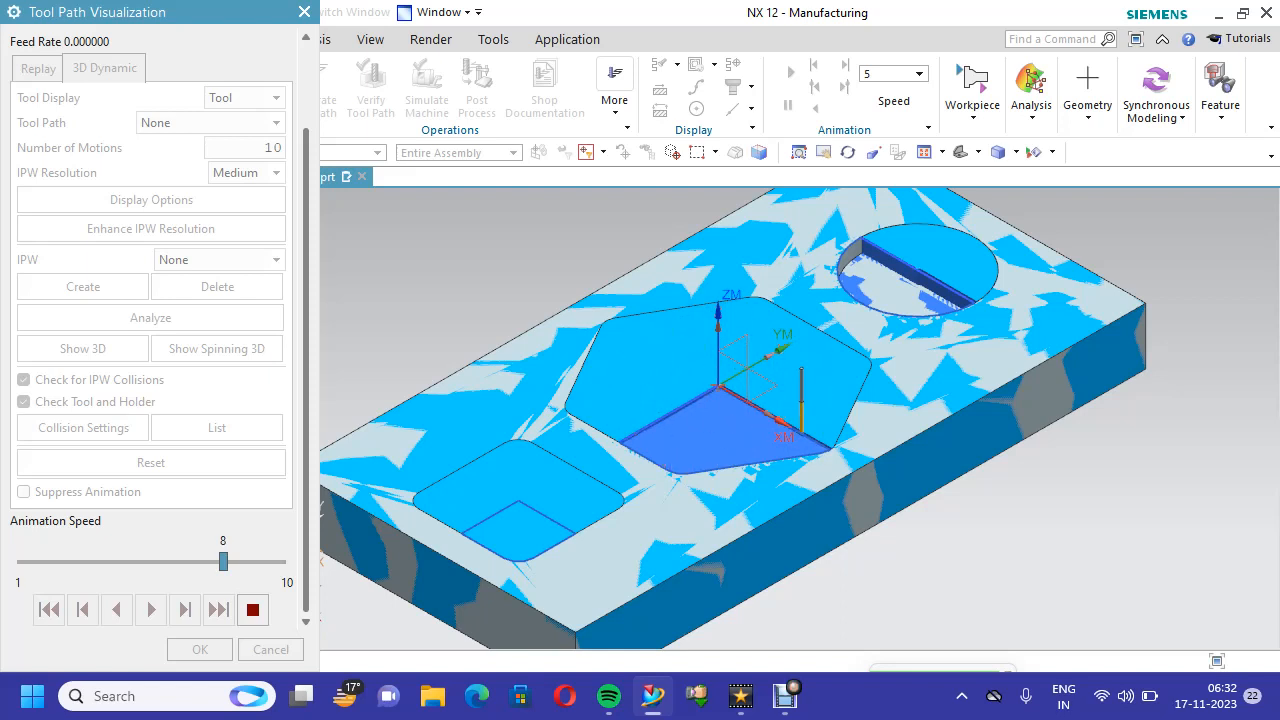
# Raise the running simulation's animation speed to 10, let it finish and close the visualization
pyautogui.click(253, 562)
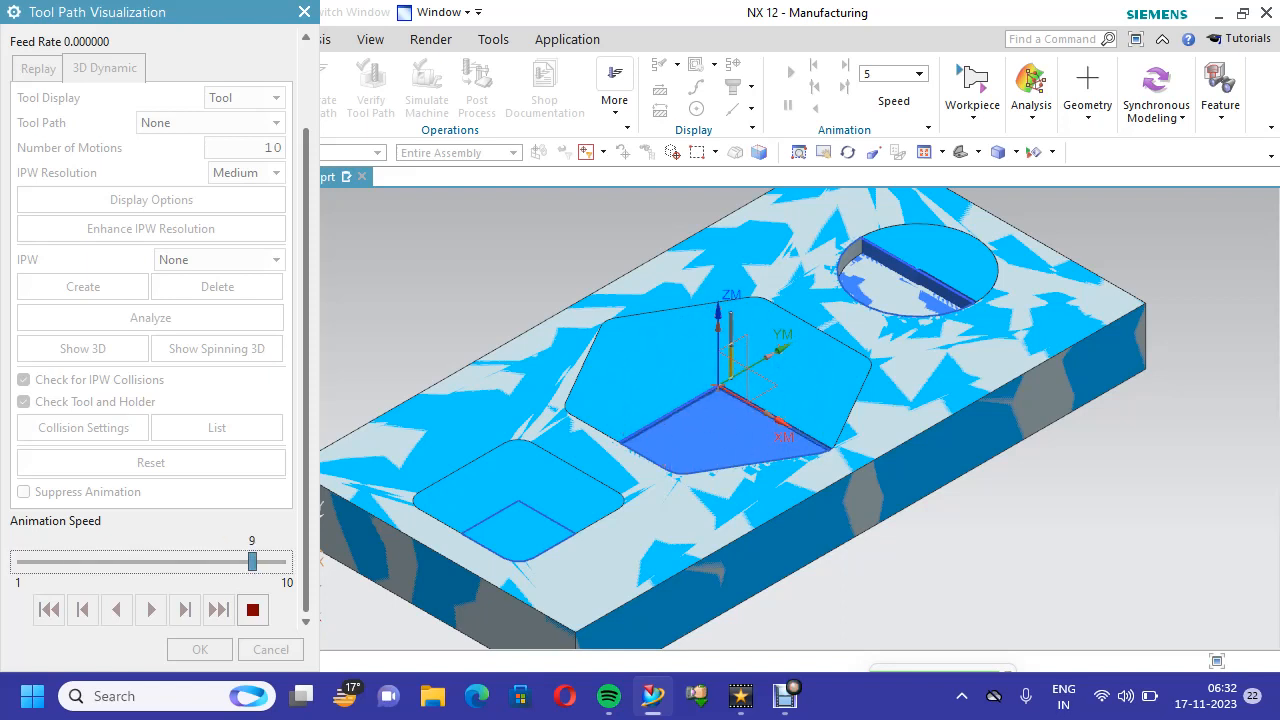
pyautogui.press('Right')
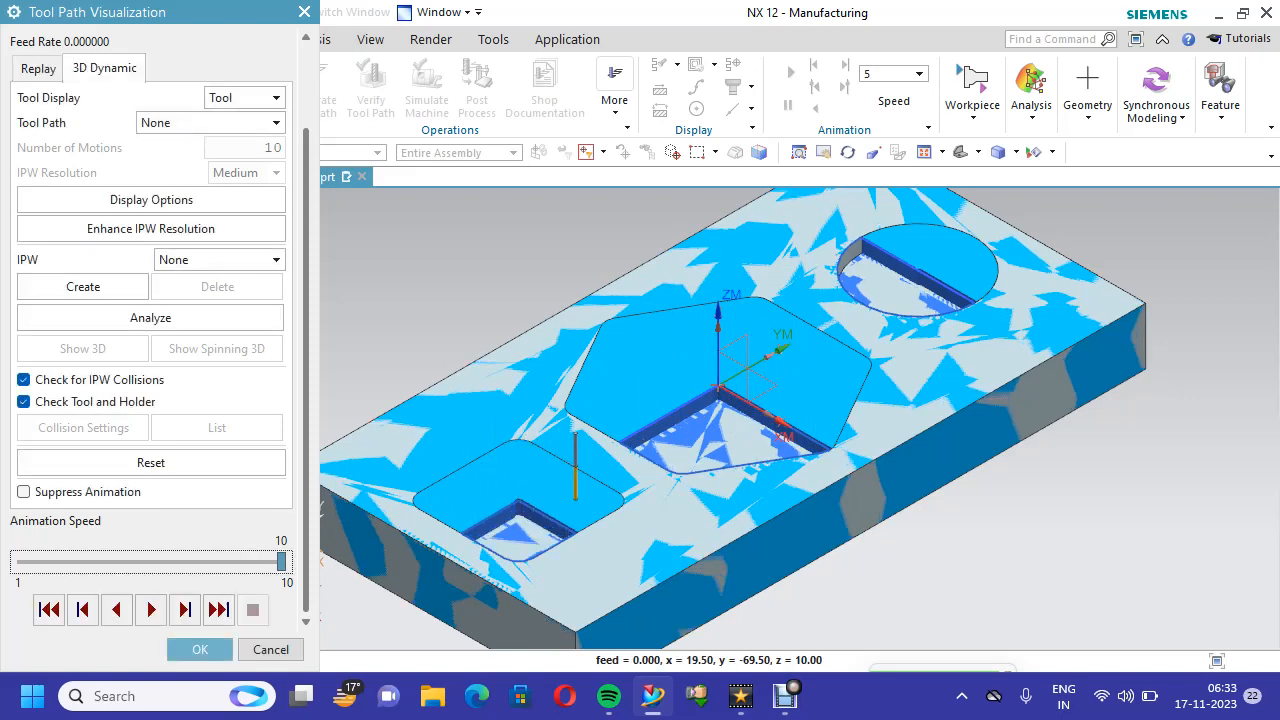
pyautogui.press('Return')
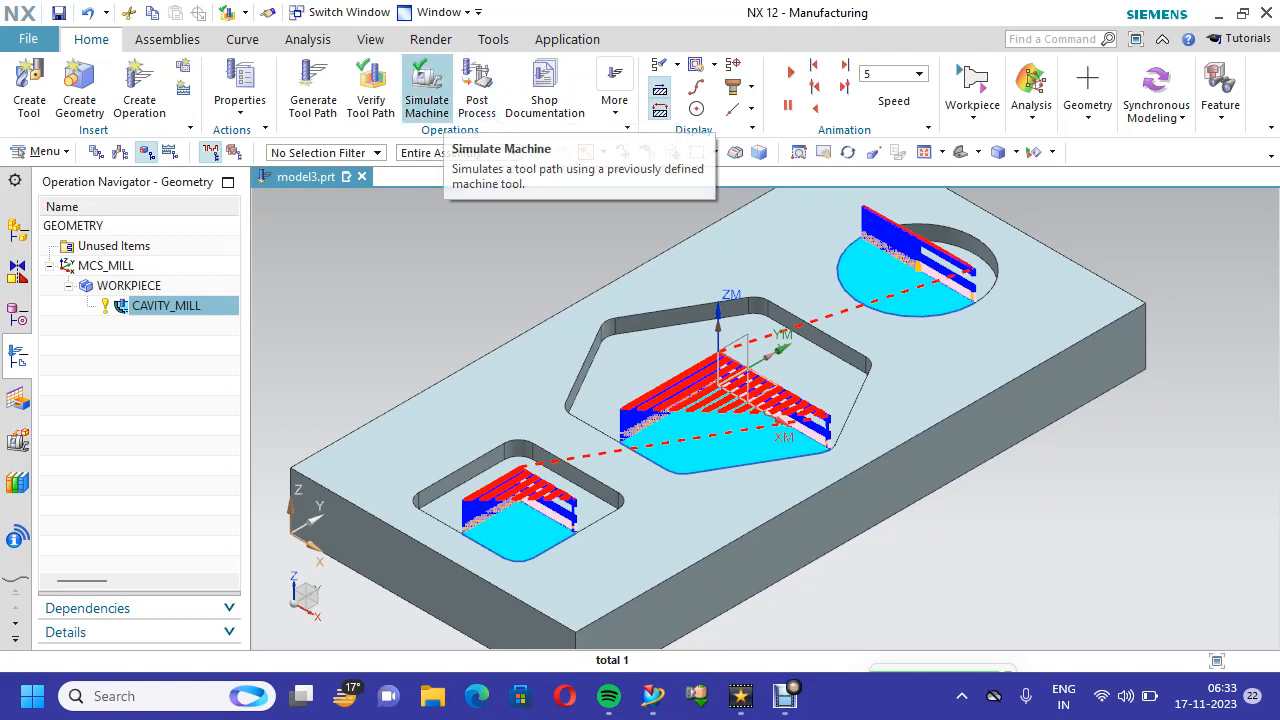
# Start postprocessing the CAVITY_MILL operation and load mill3ax.pui as the postprocessor
pyautogui.click(477, 90)
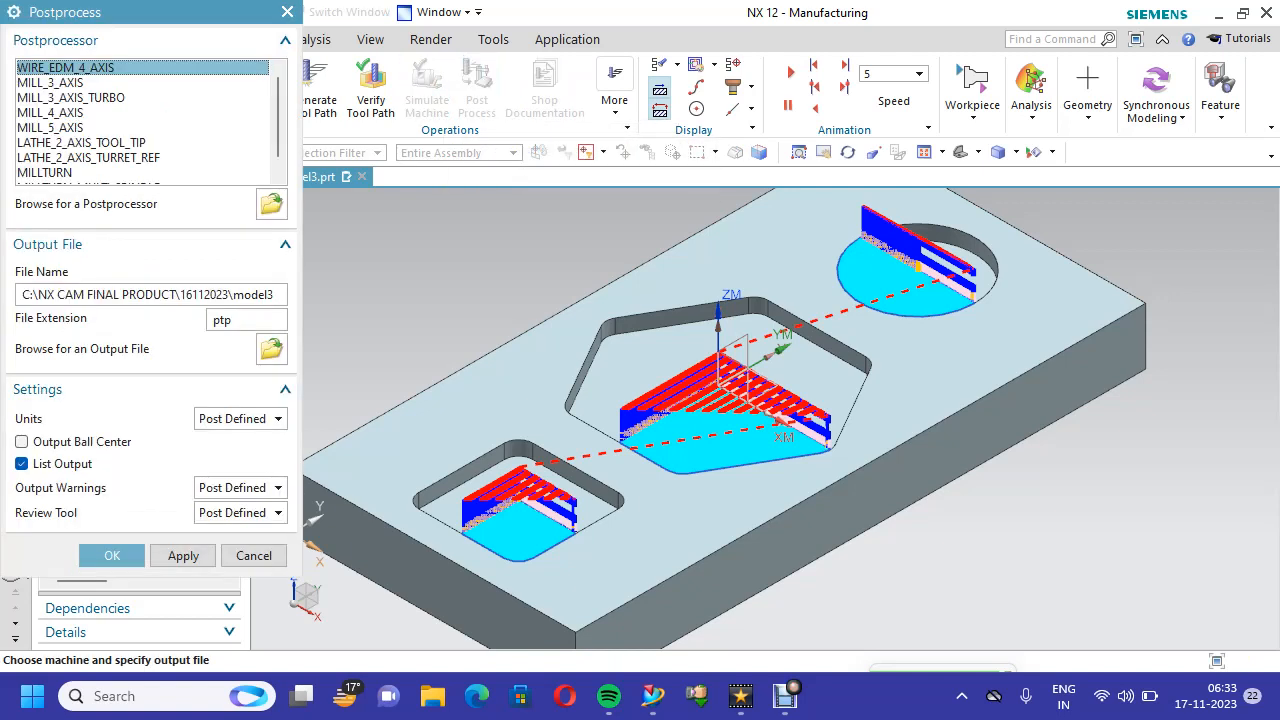
pyautogui.click(60, 82)
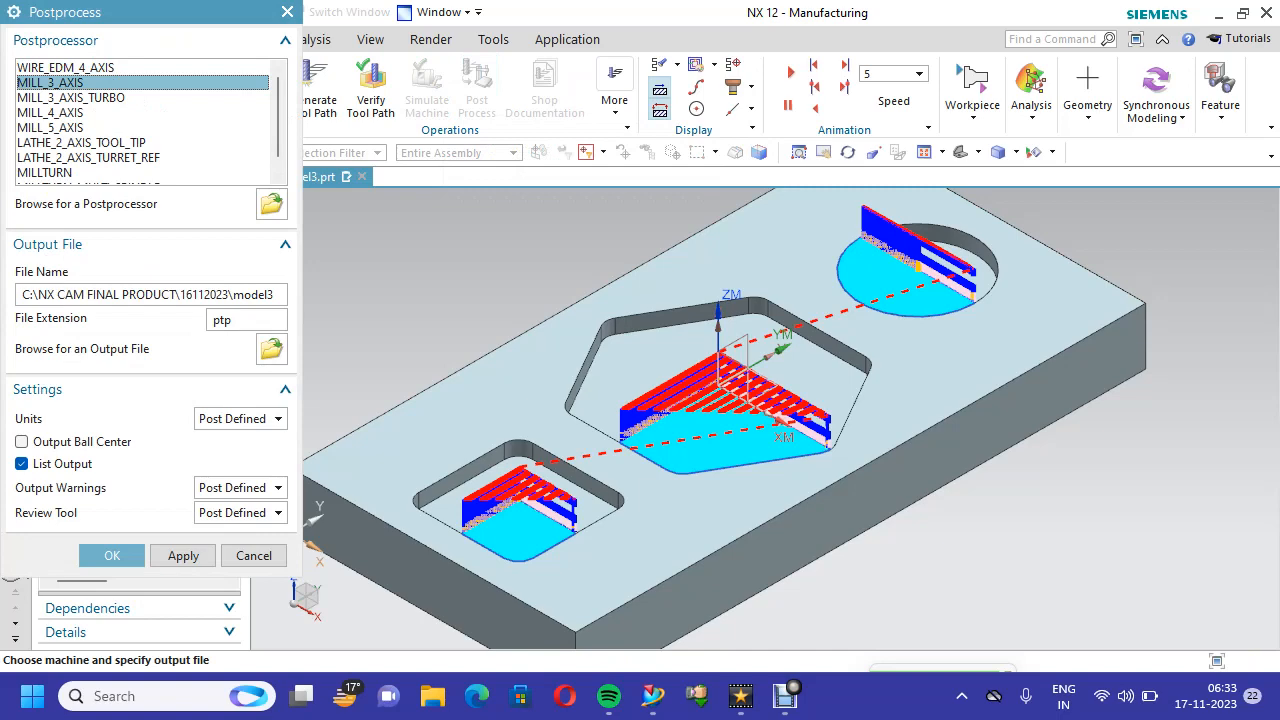
pyautogui.click(271, 204)
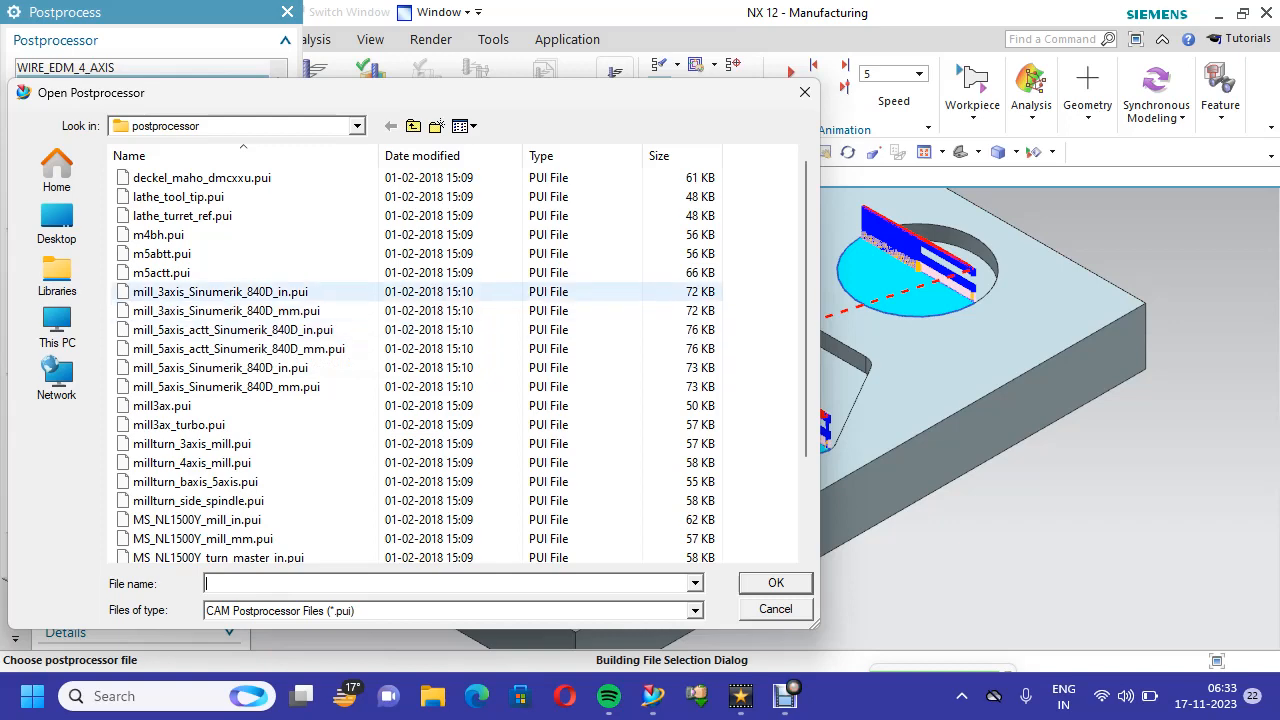
pyautogui.click(162, 405)
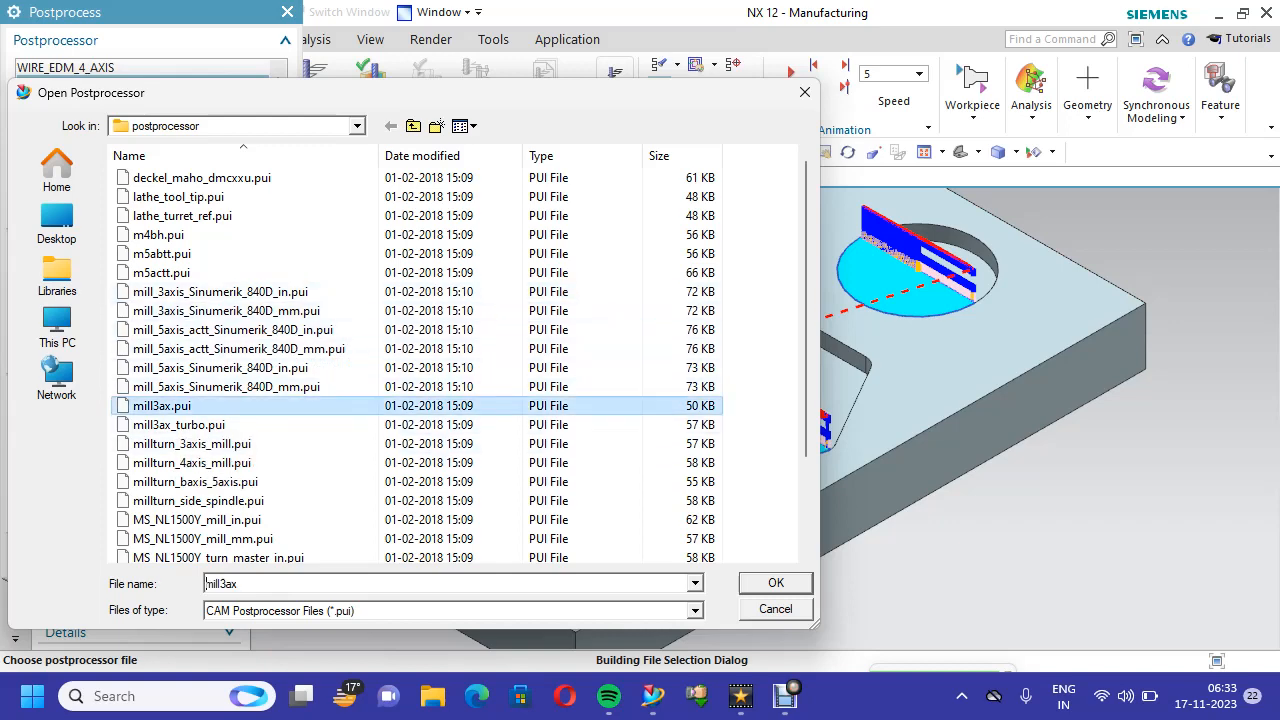
pyautogui.press('Return')
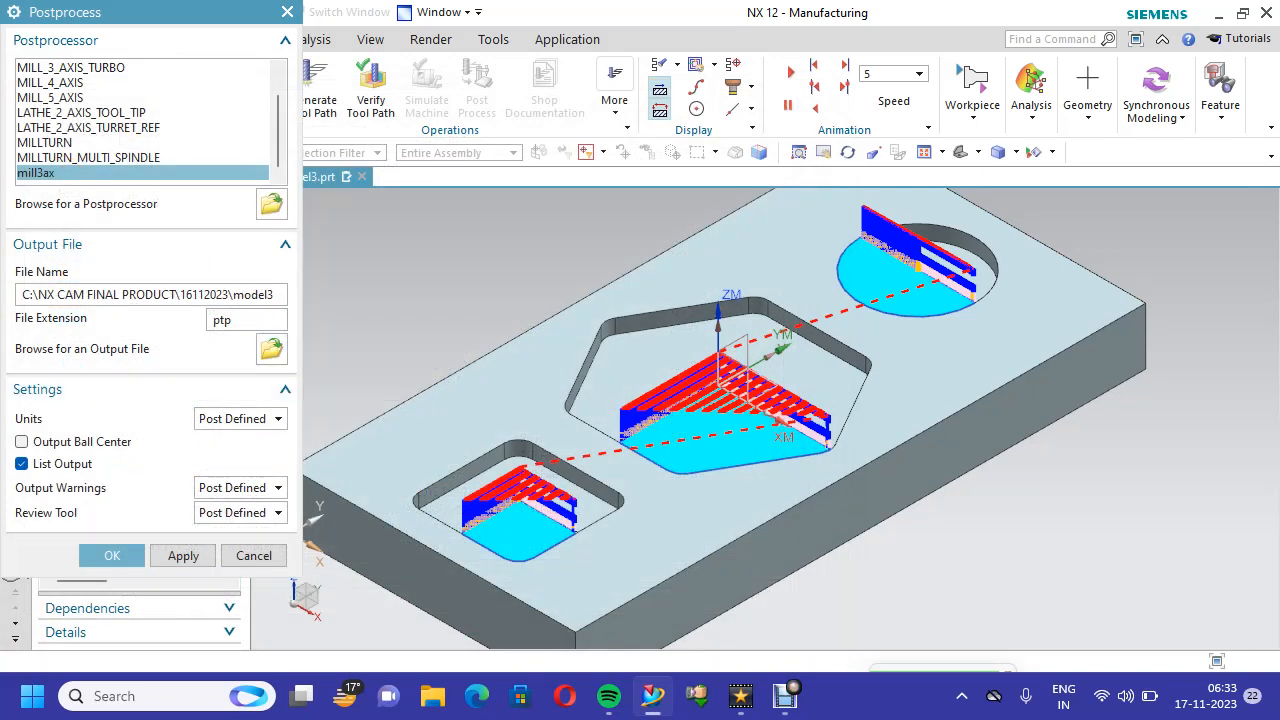
# Set the output units to Metric/PART and run the postprocessor despite the unit mismatch
pyautogui.click(240, 418)
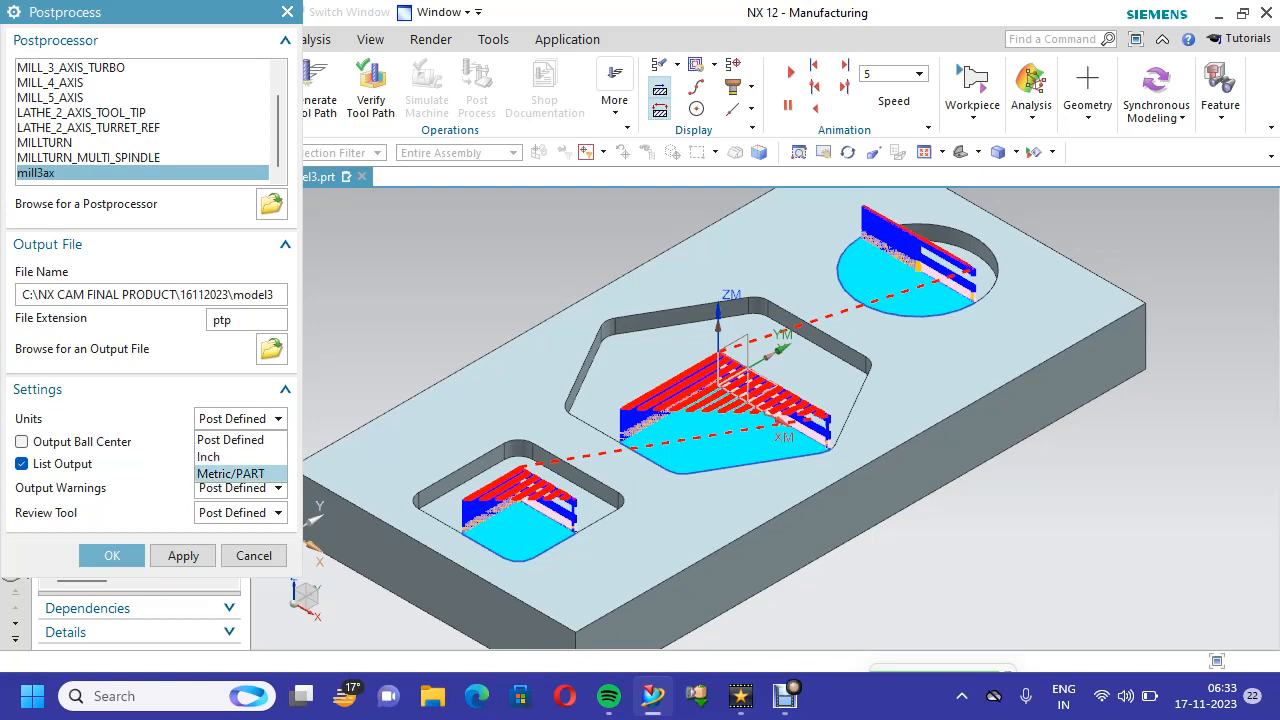
pyautogui.click(230, 473)
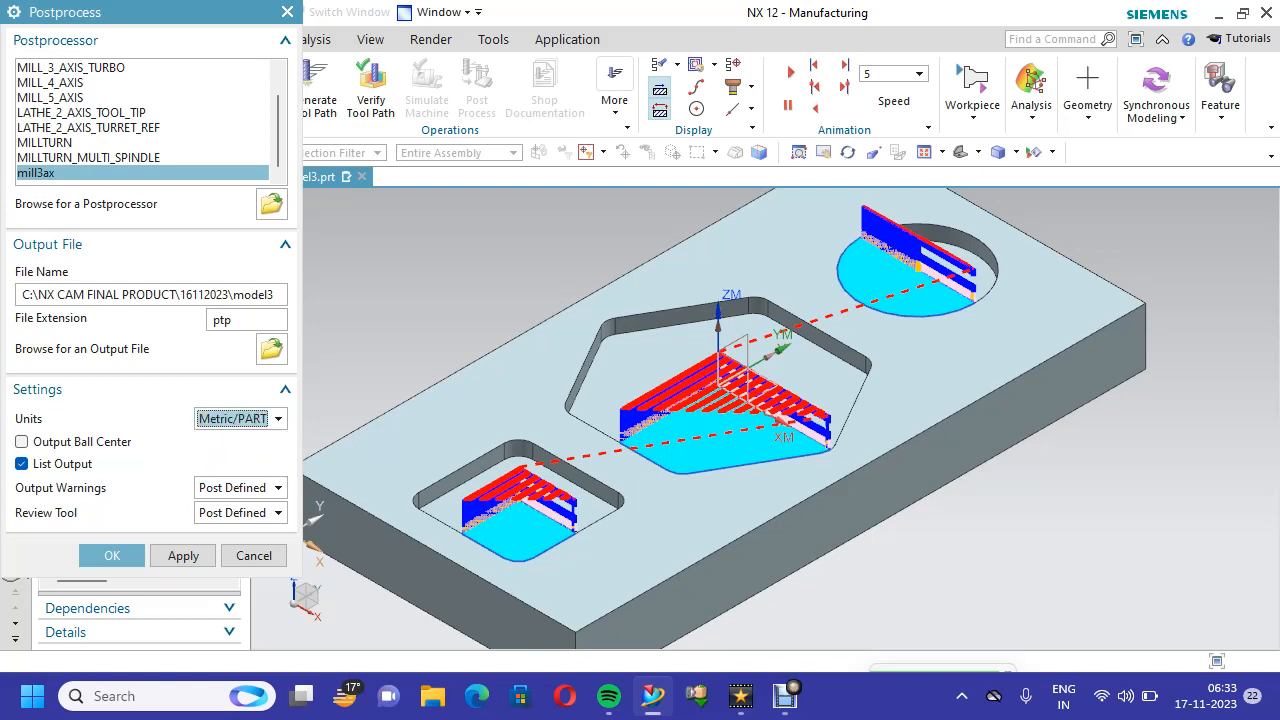
pyautogui.click(111, 555)
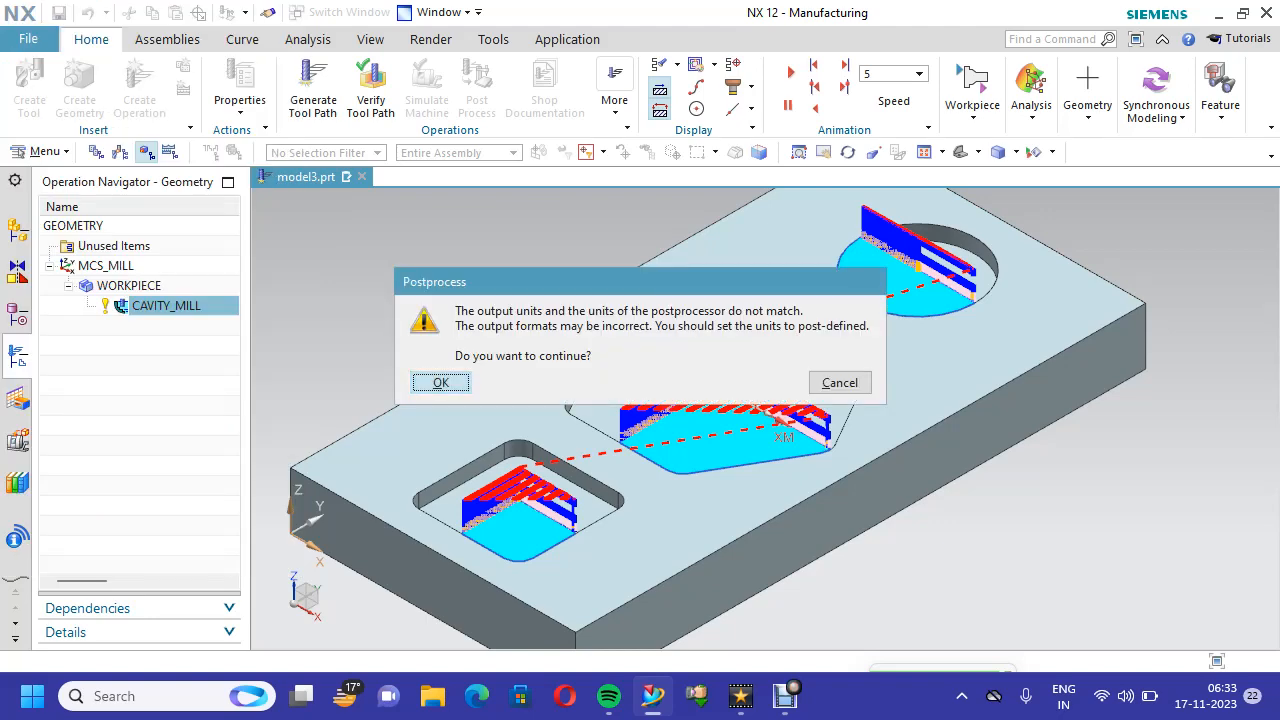
pyautogui.click(441, 382)
pyautogui.click(545, 398)
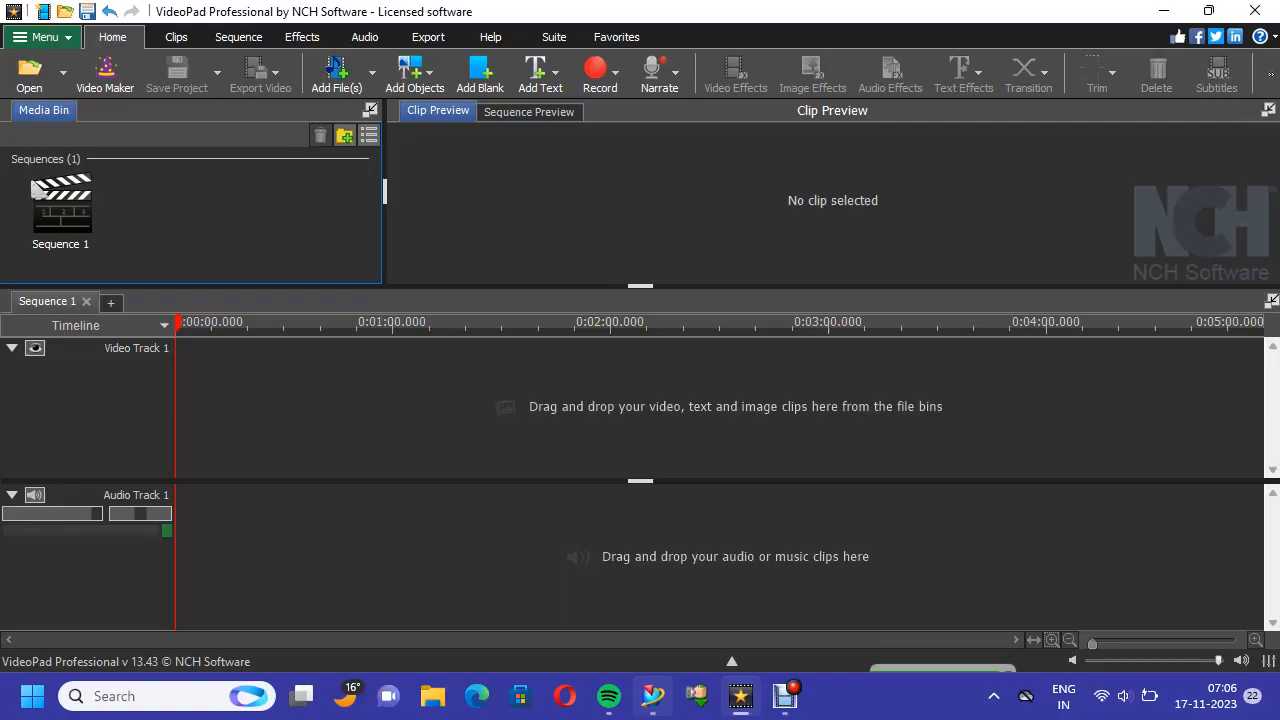
# Switch back to NX 12, save model3.prt, and save and close all parts
pyautogui.click(652, 696)
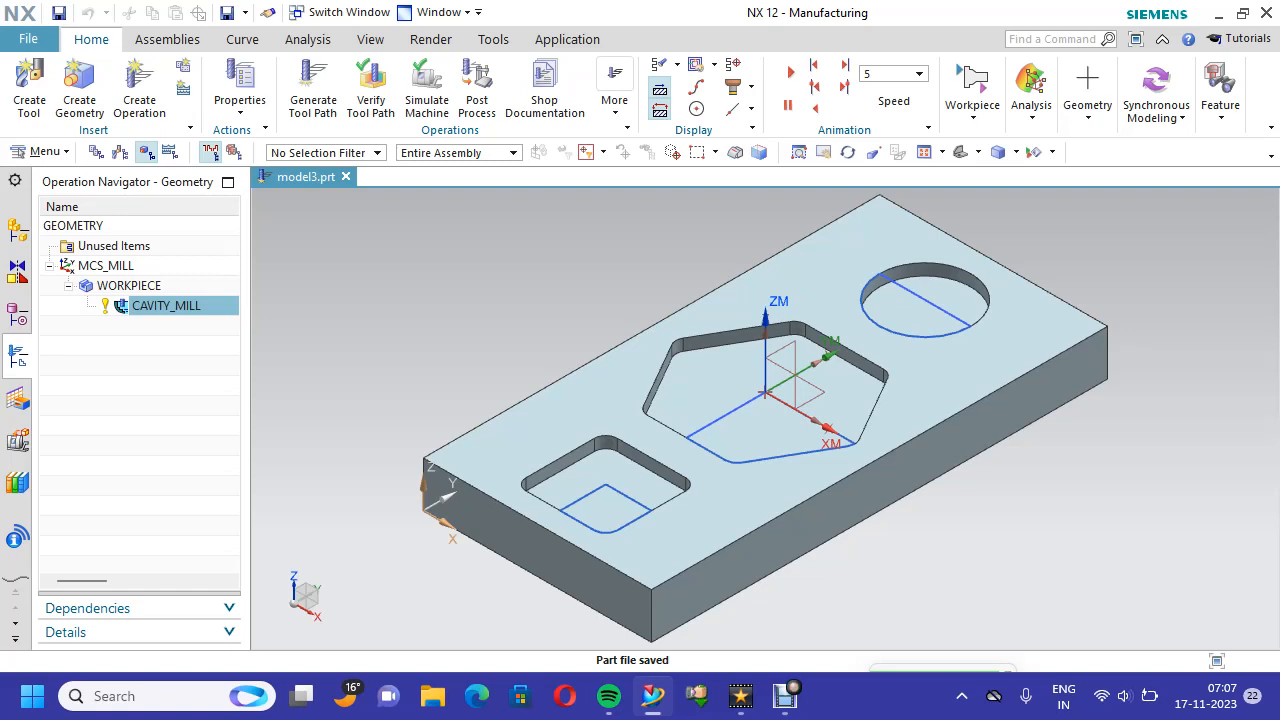
pyautogui.click(59, 13)
pyautogui.click(28, 39)
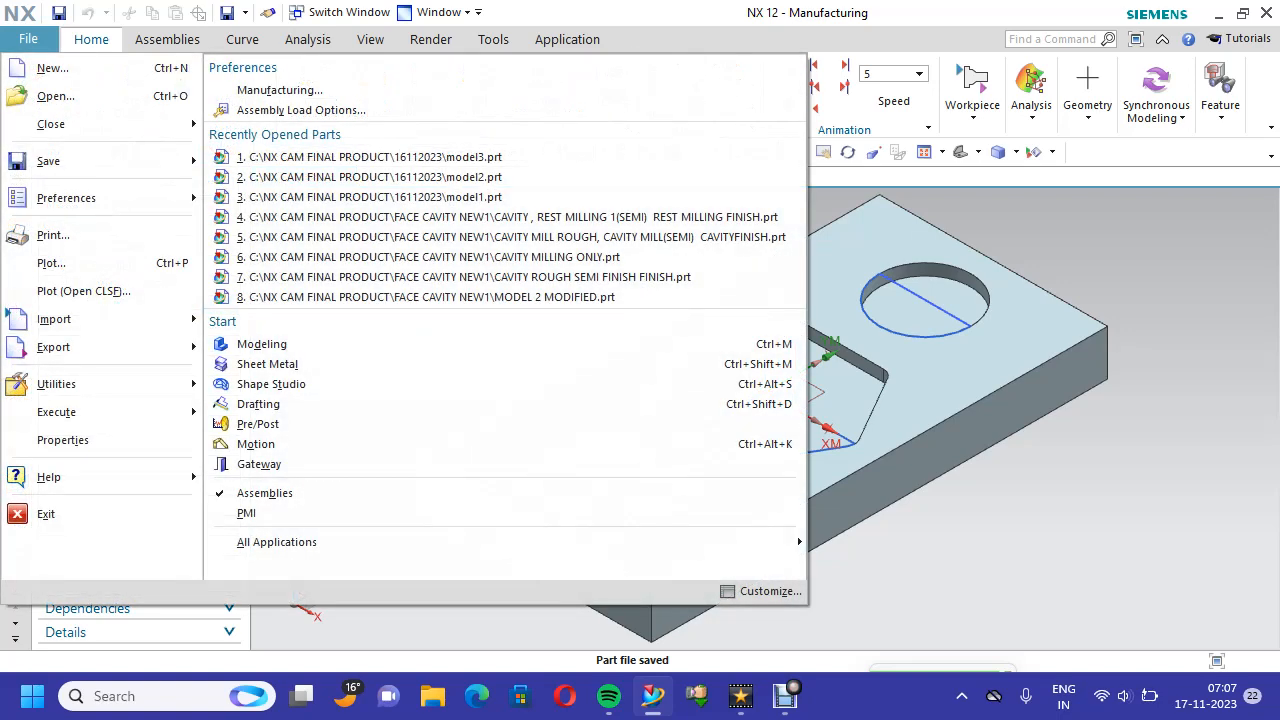
pyautogui.moveTo(100, 124)
pyautogui.press('Down')
pyautogui.press('Down')
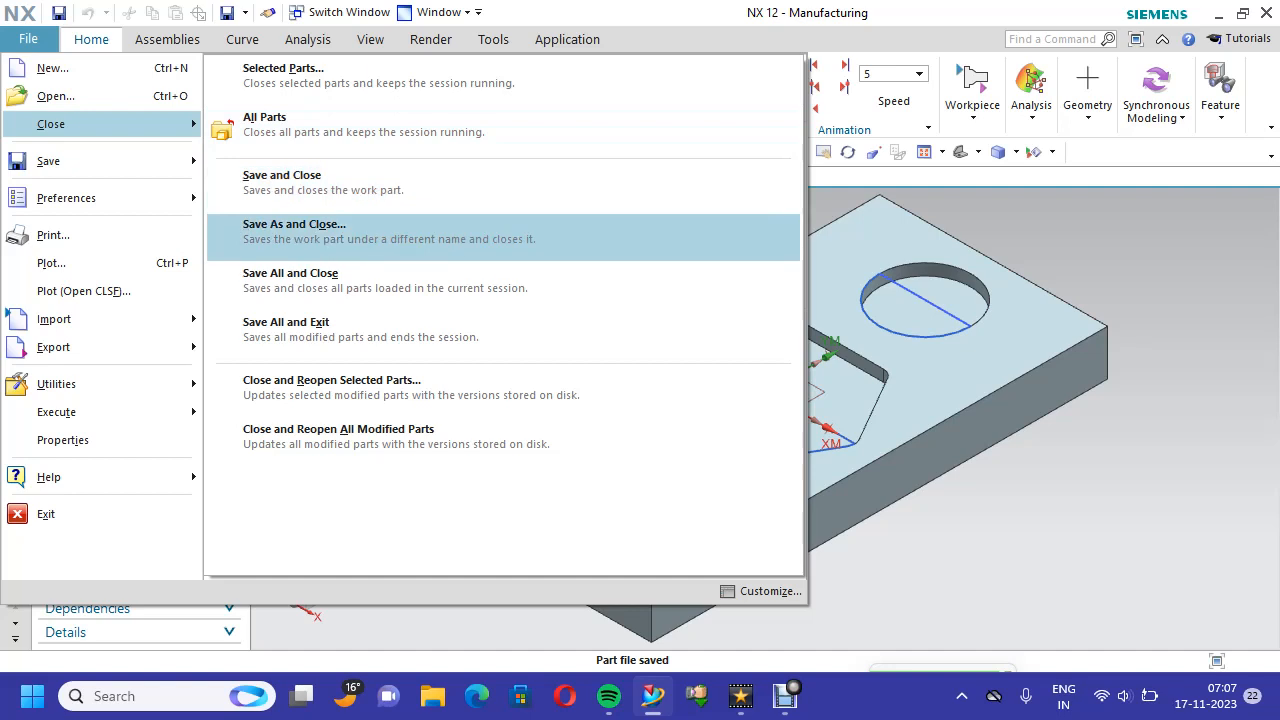
pyautogui.press('Return')
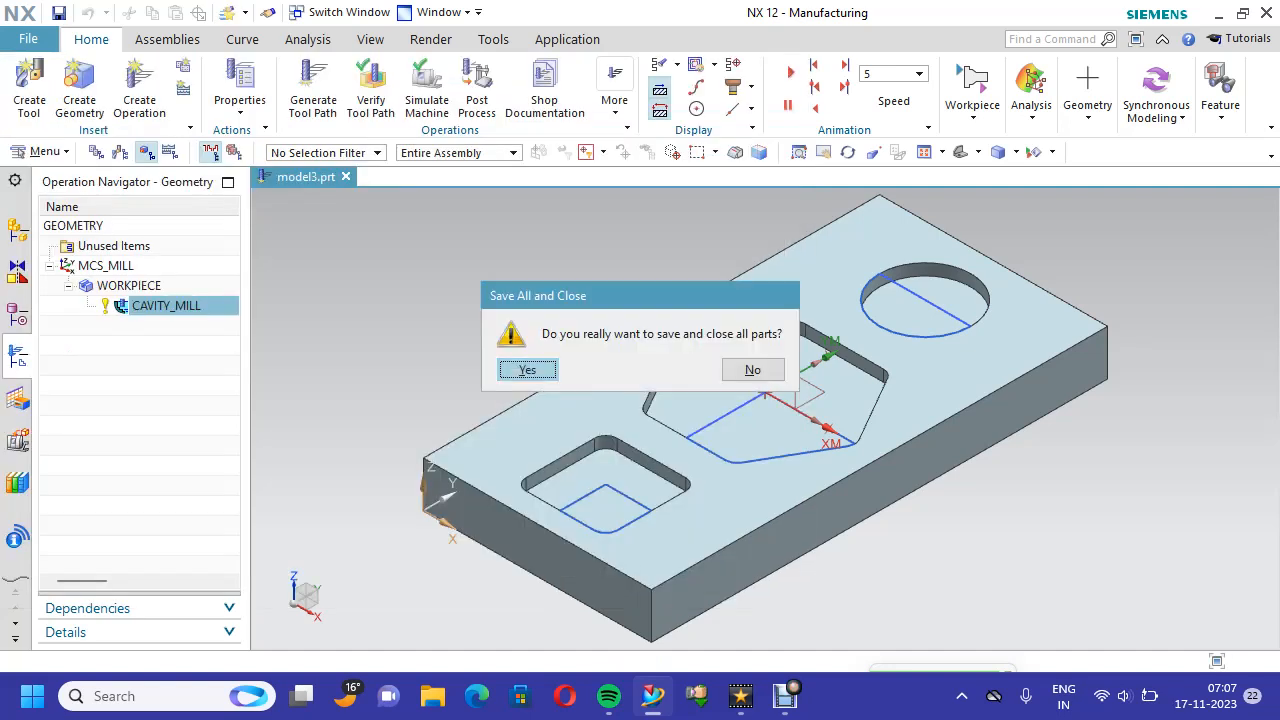
pyautogui.press('Return')
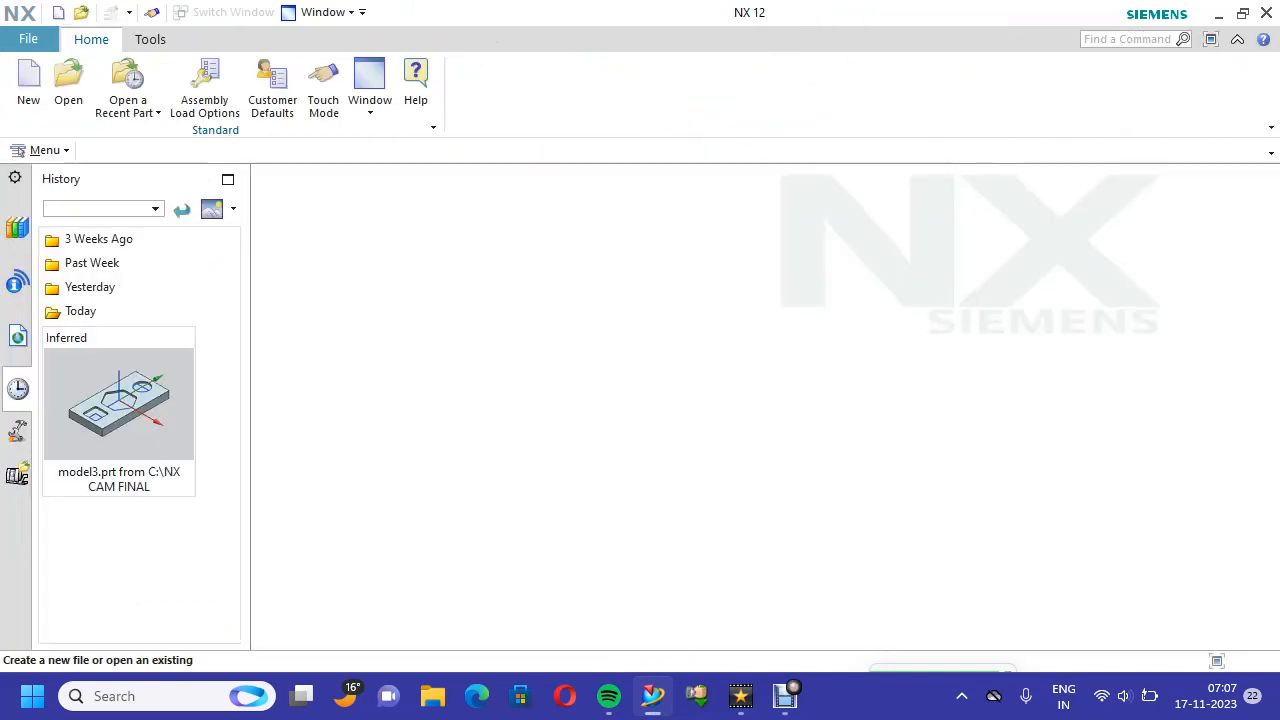
pyautogui.click(785, 696)
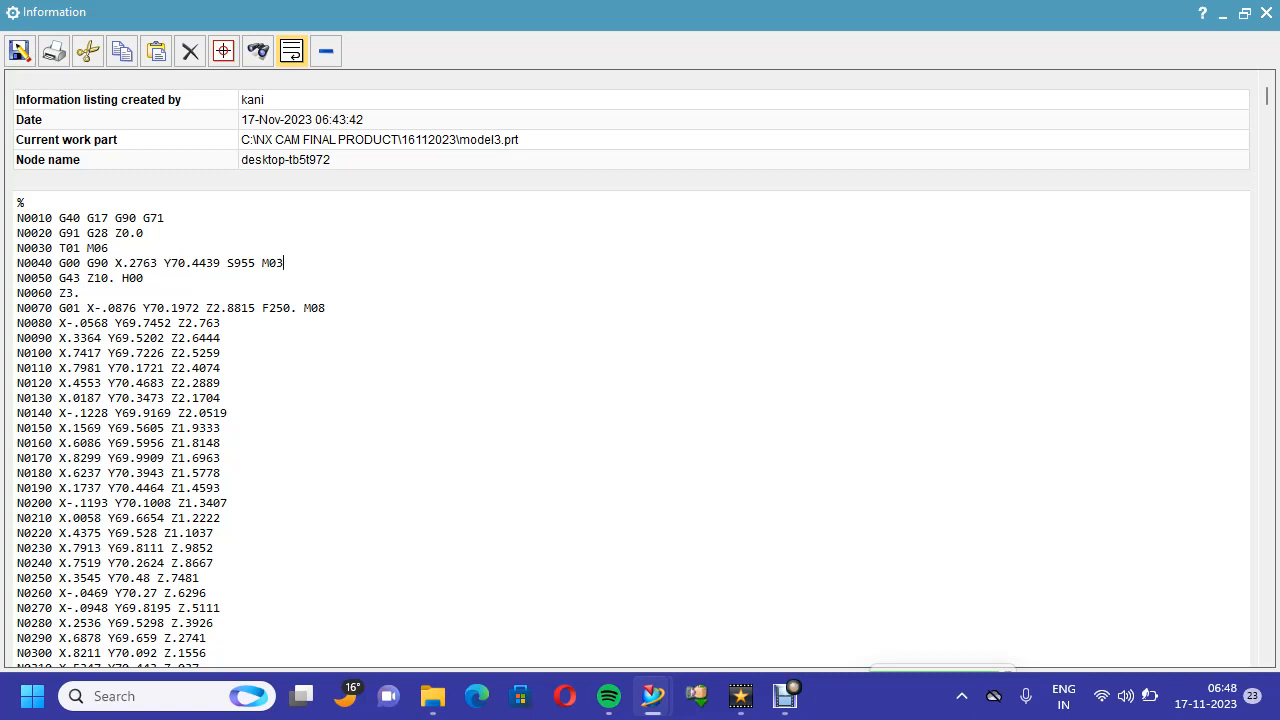
# Change the tool length offset in line N0050 of the program listing to H40
pyautogui.moveTo(144, 279); pyautogui.dragTo(129, 279)
pyautogui.write('40')
pyautogui.click(80, 293)
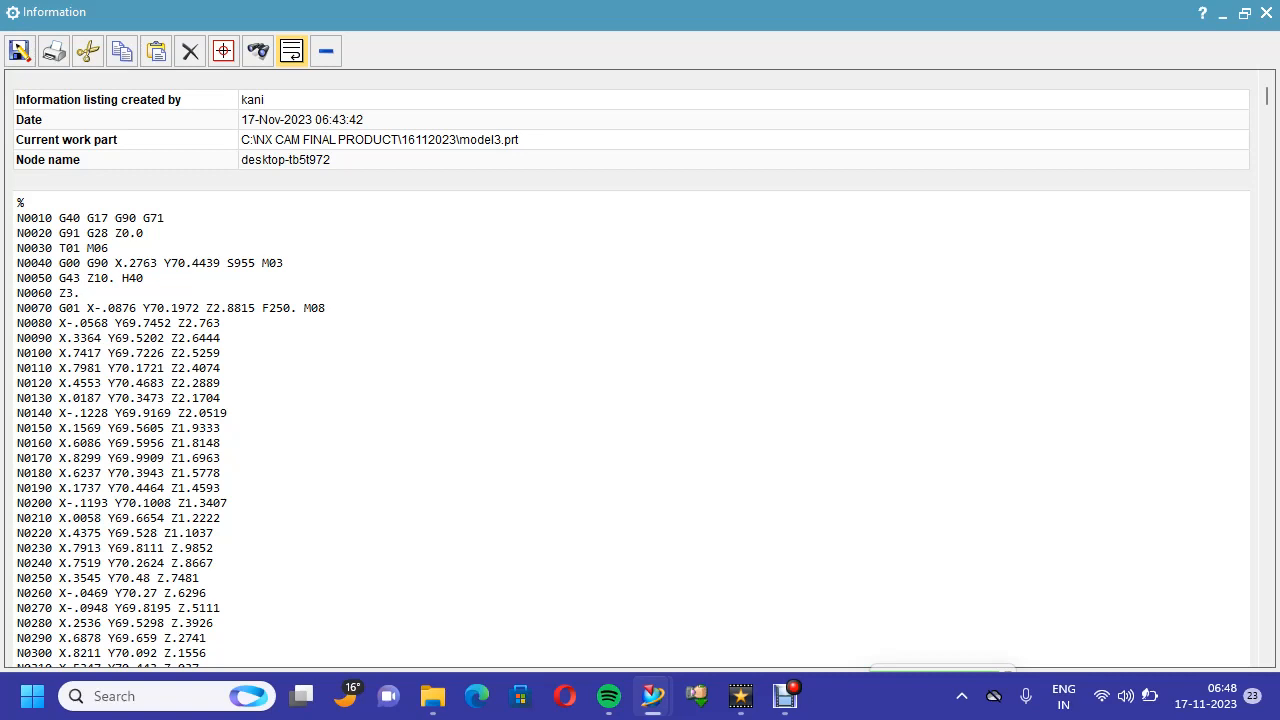